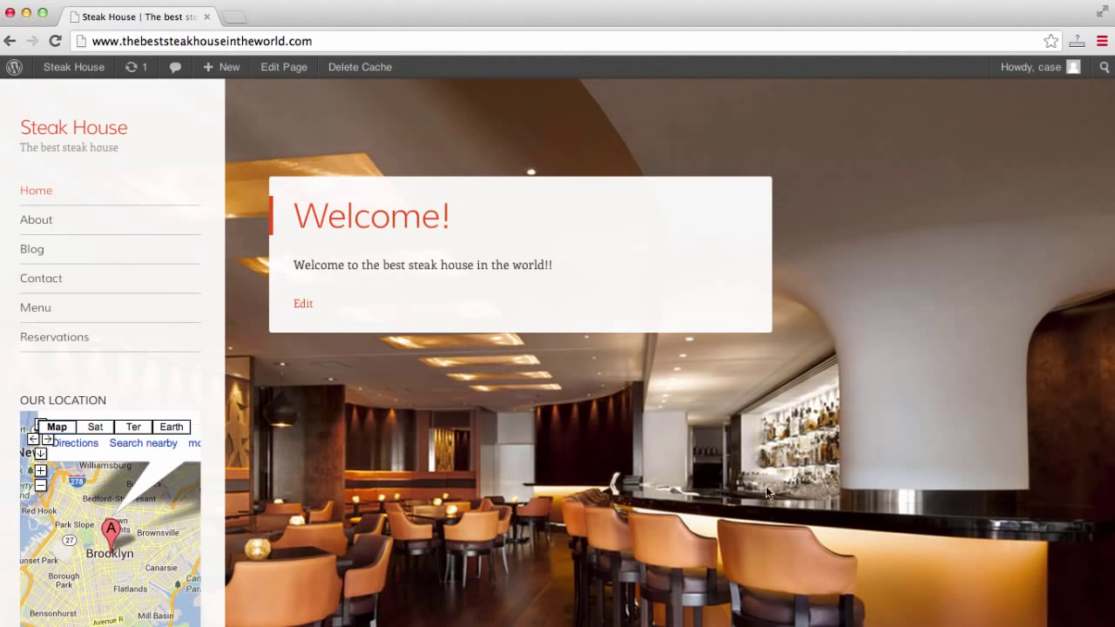
Review the Steak House site's About and Blog pages.
left_click(43, 227)
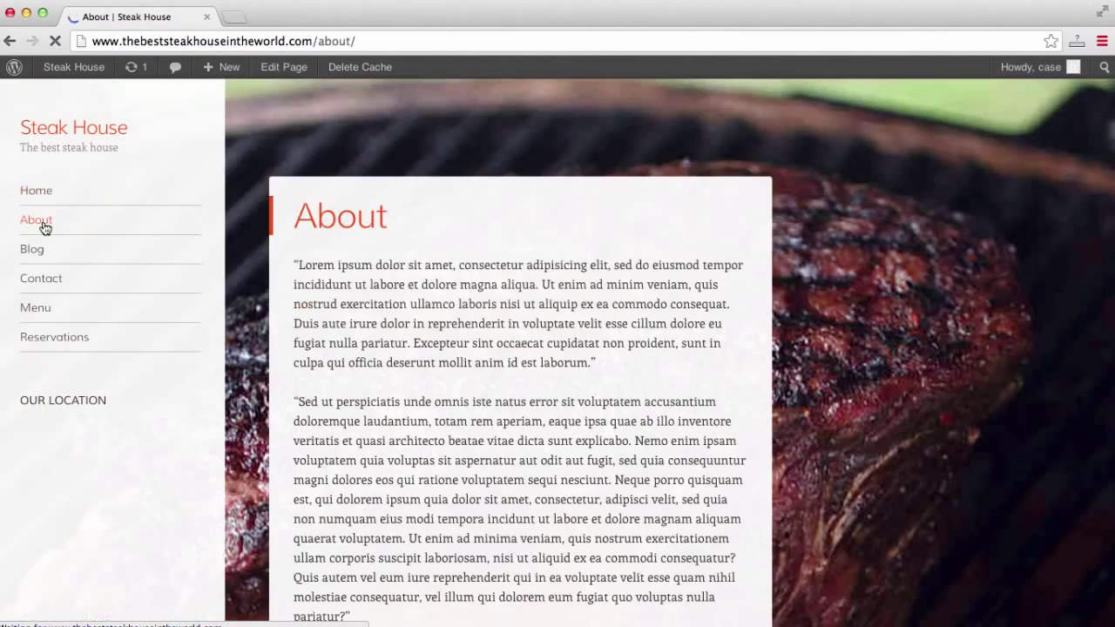
scroll(913, 237, "down", 5)
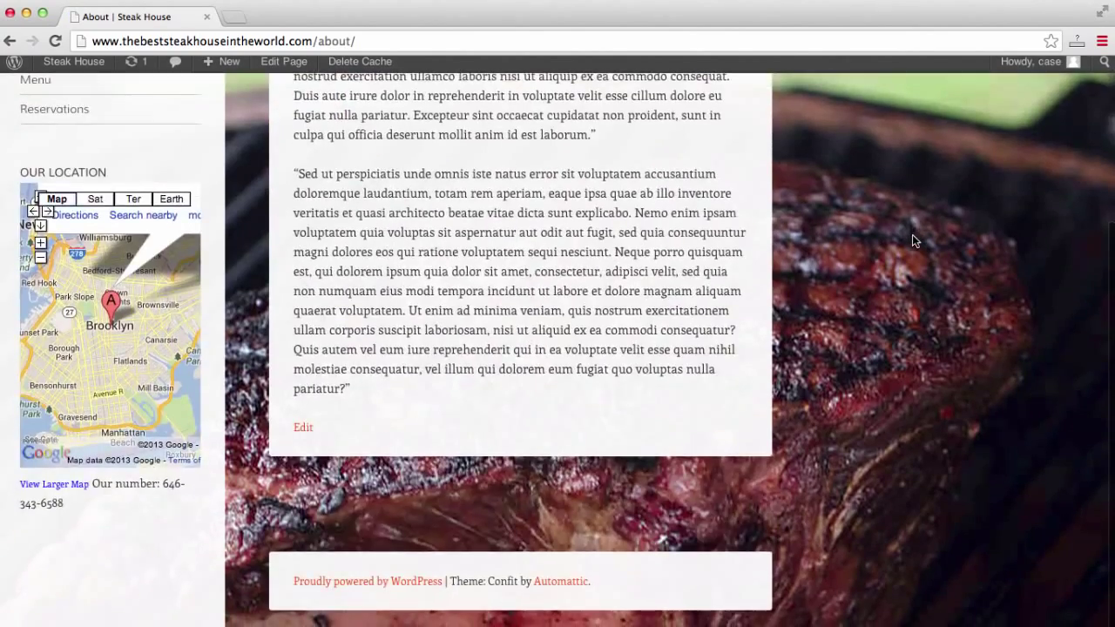
scroll(912, 234, "up", 5)
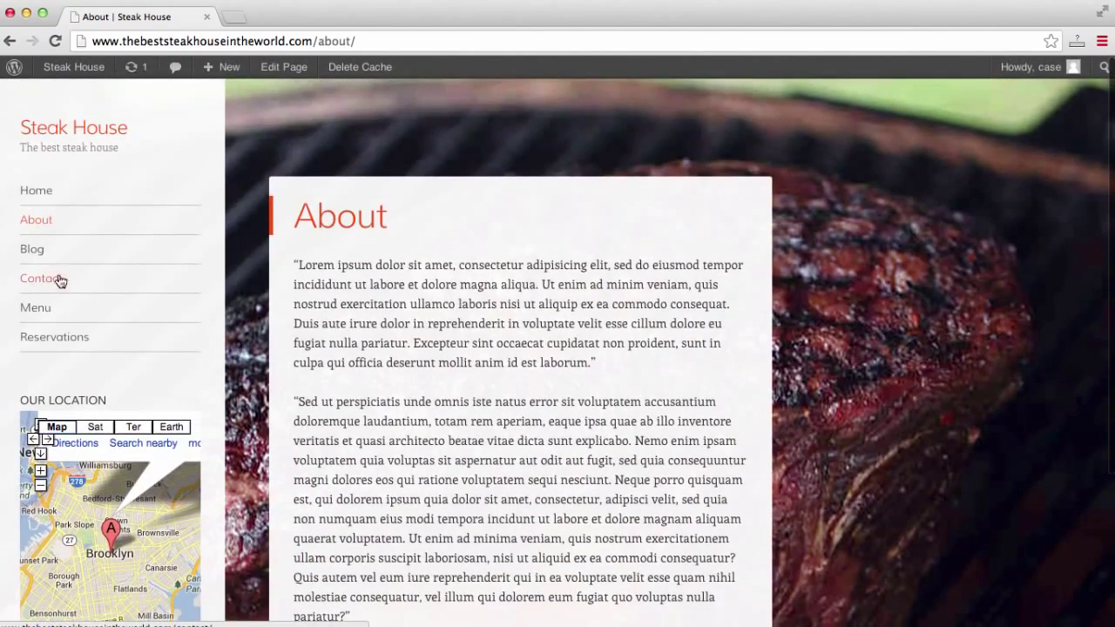
left_click(34, 251)
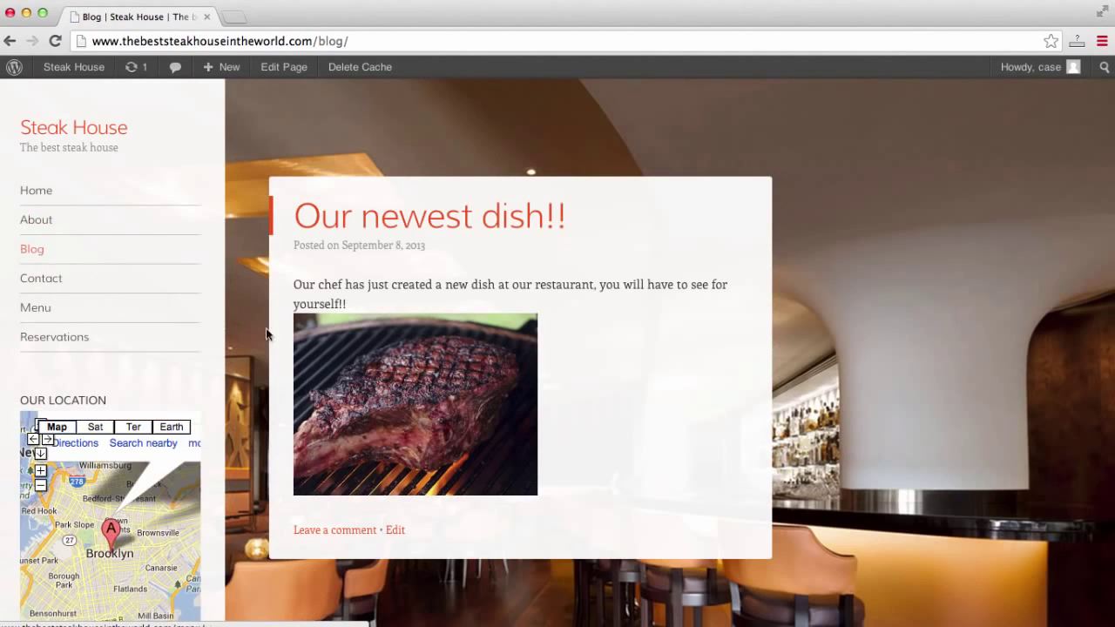
scroll(635, 319, "down", 5)
scroll(635, 319, "up", 5)
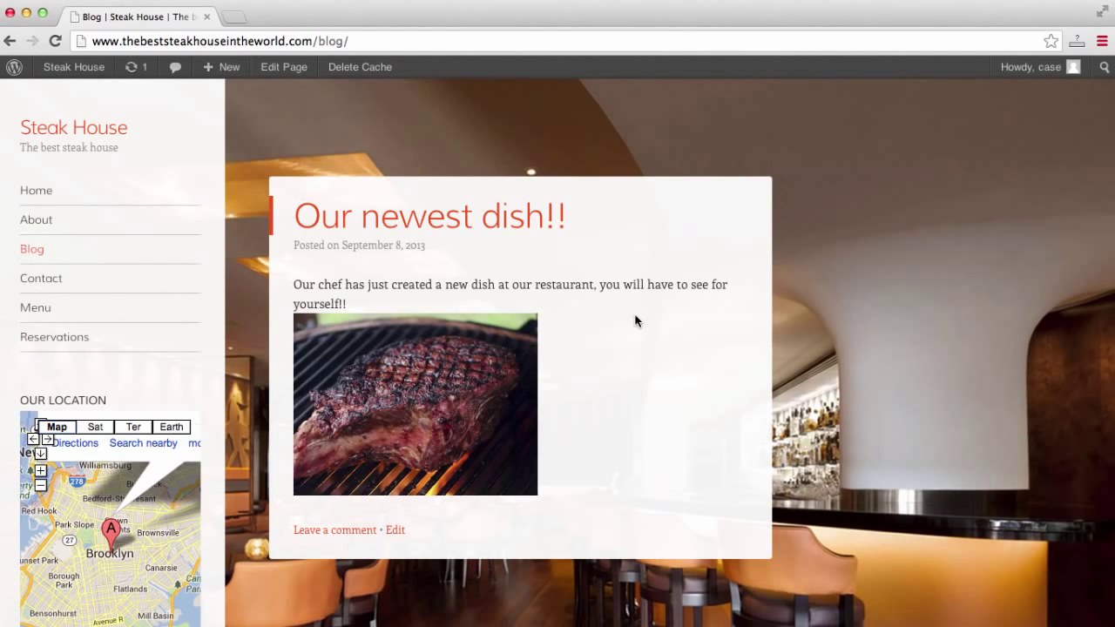
Review the Contact page, then the Menu page's Dinner entrees and Desserts.
left_click(57, 279)
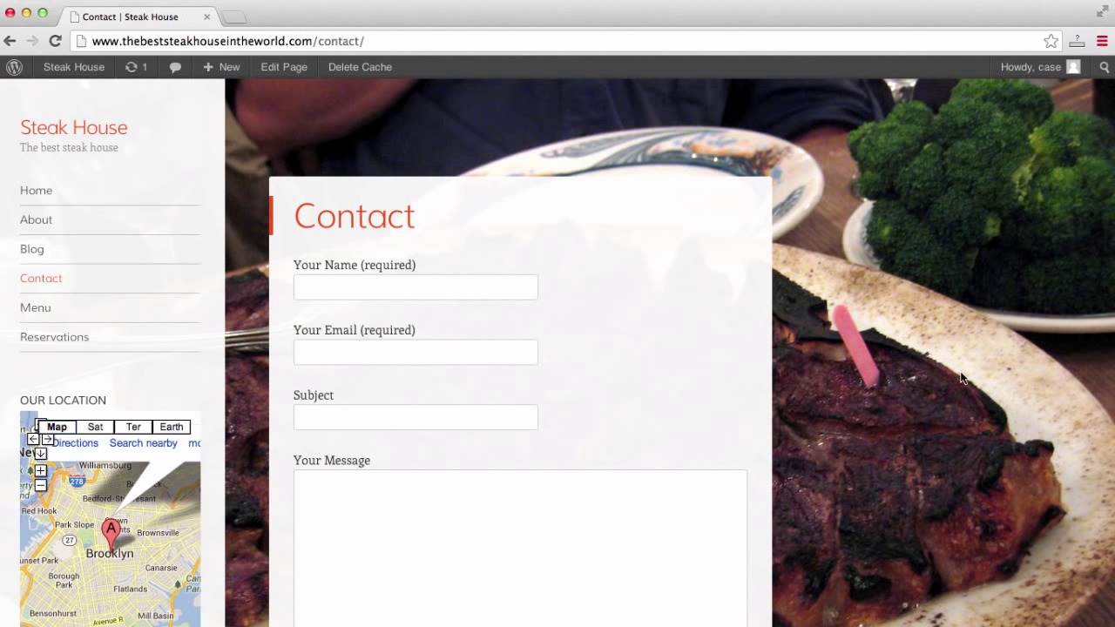
scroll(961, 376, "down", 5)
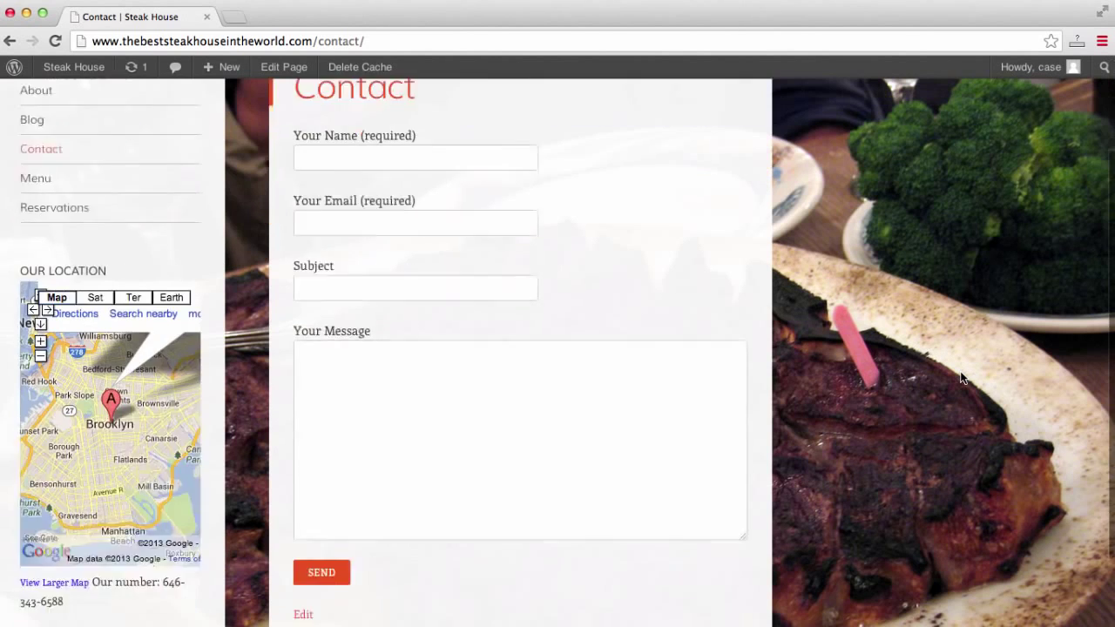
scroll(962, 376, "up", 5)
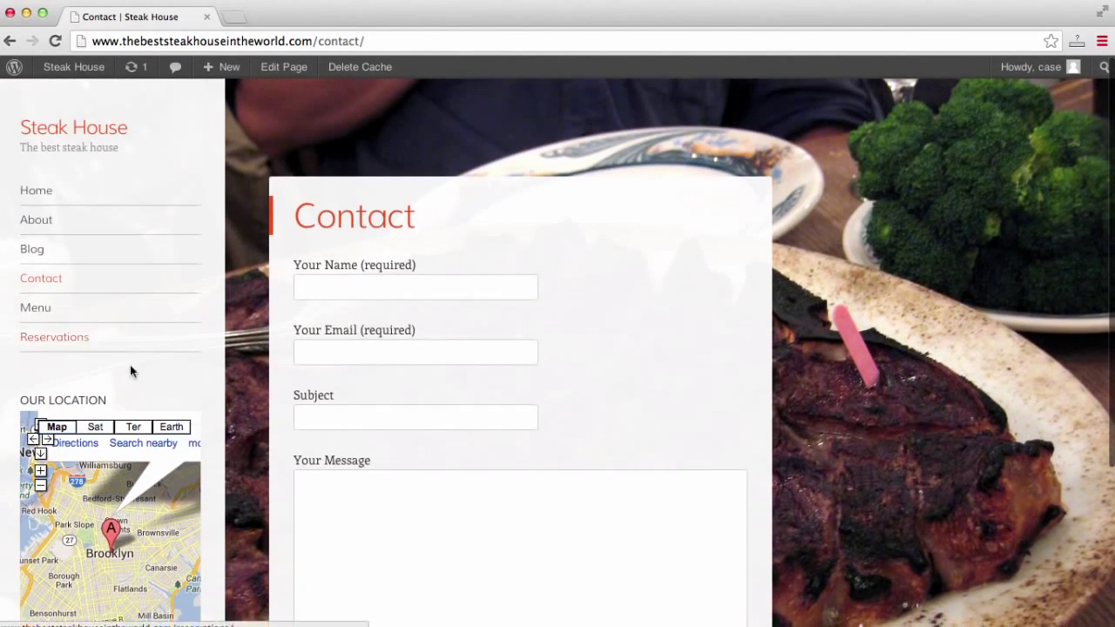
left_click(44, 313)
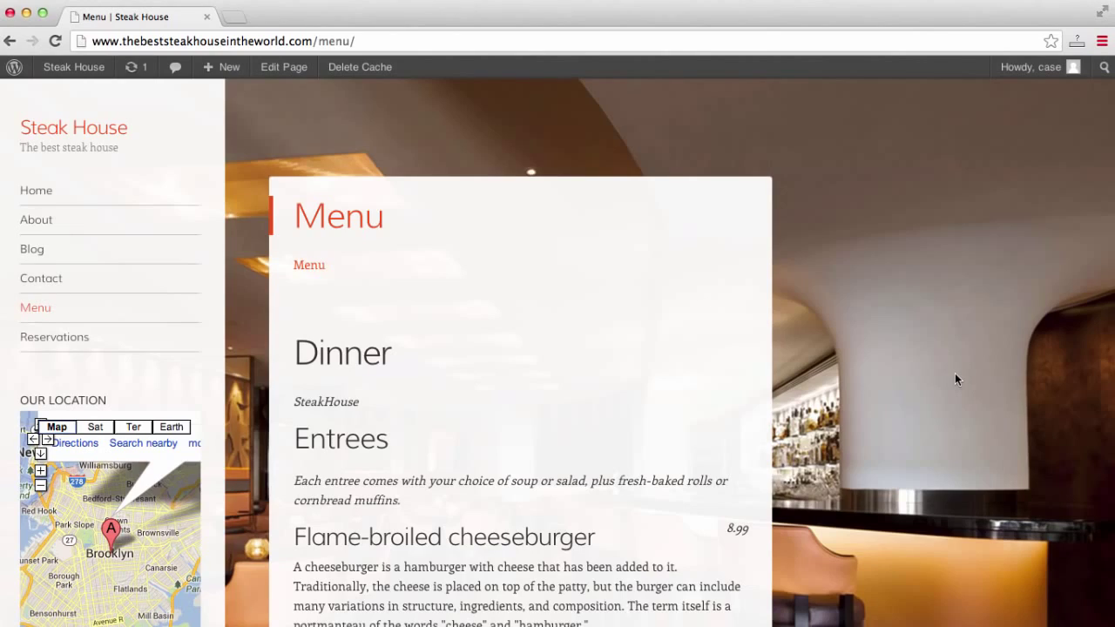
scroll(956, 379, "down", 5)
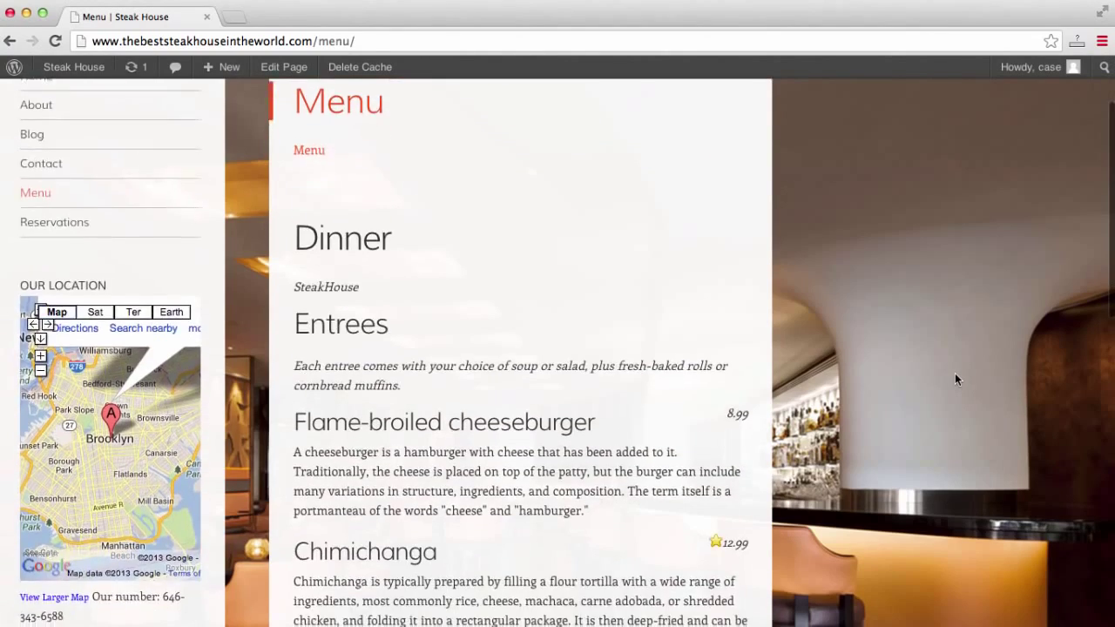
scroll(956, 379, "down", 15)
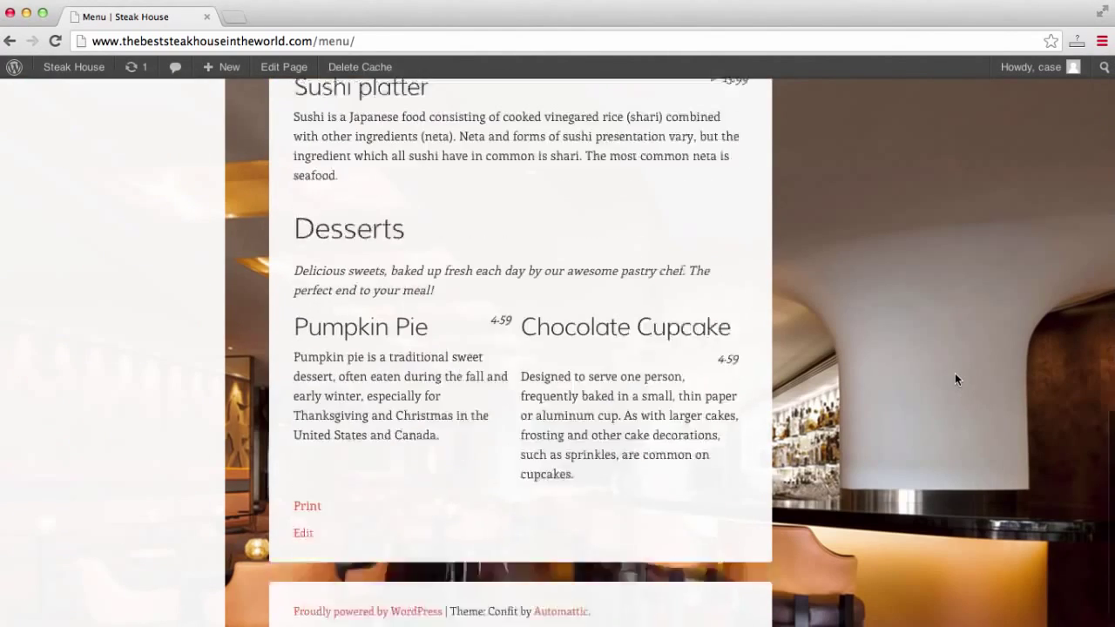
scroll(955, 379, "up", 20)
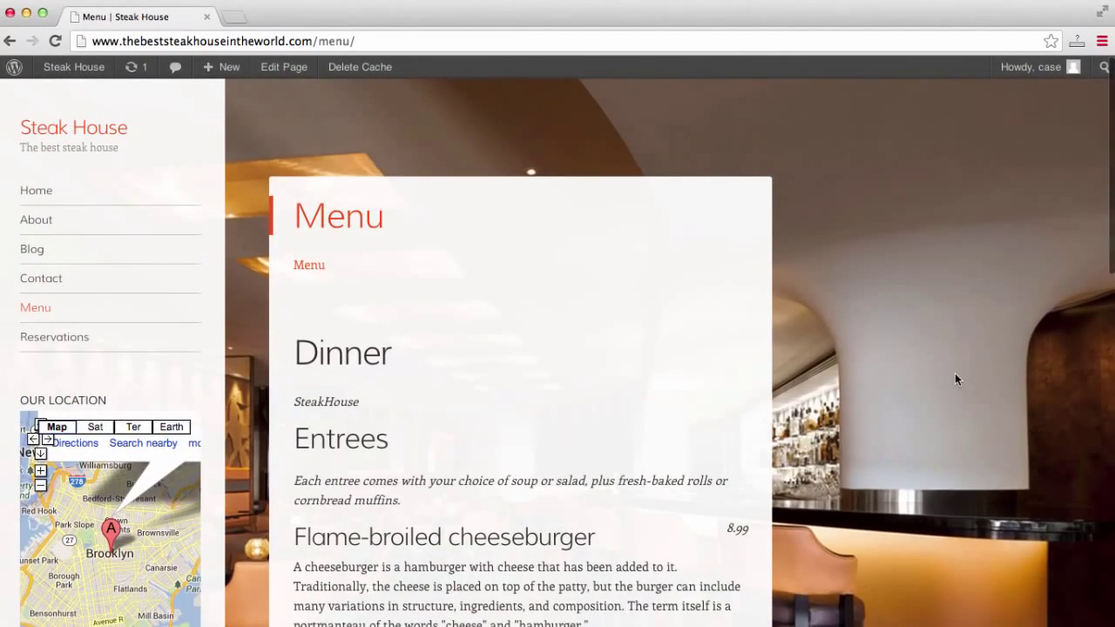
View Menu.pdf, check the Reservations page's Leave a Reply form, then return Home.
left_click(310, 265)
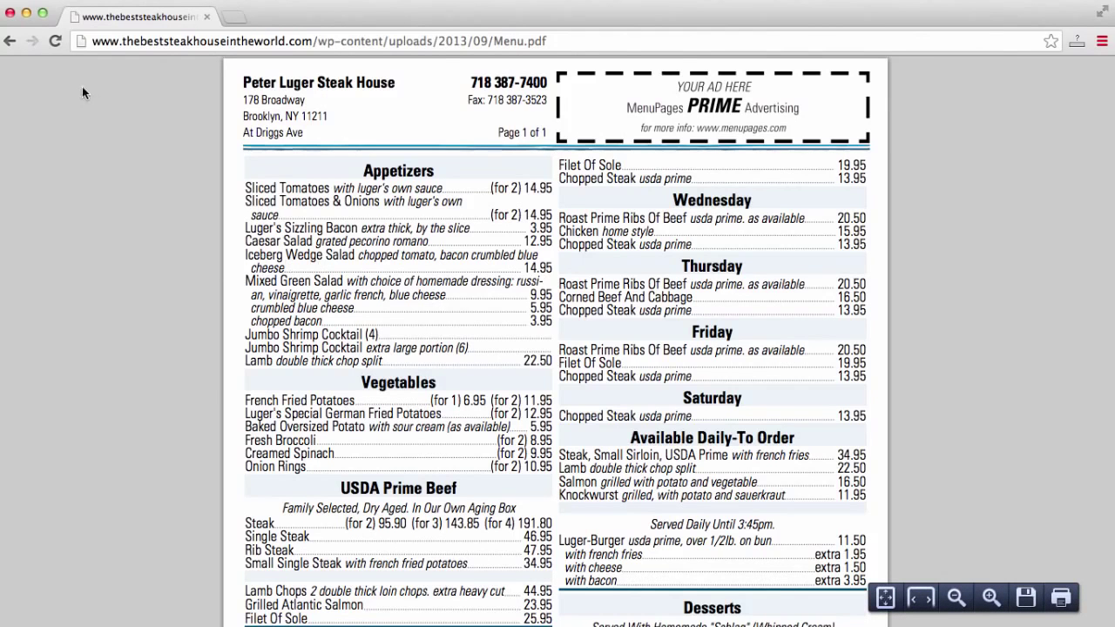
left_click(8, 43)
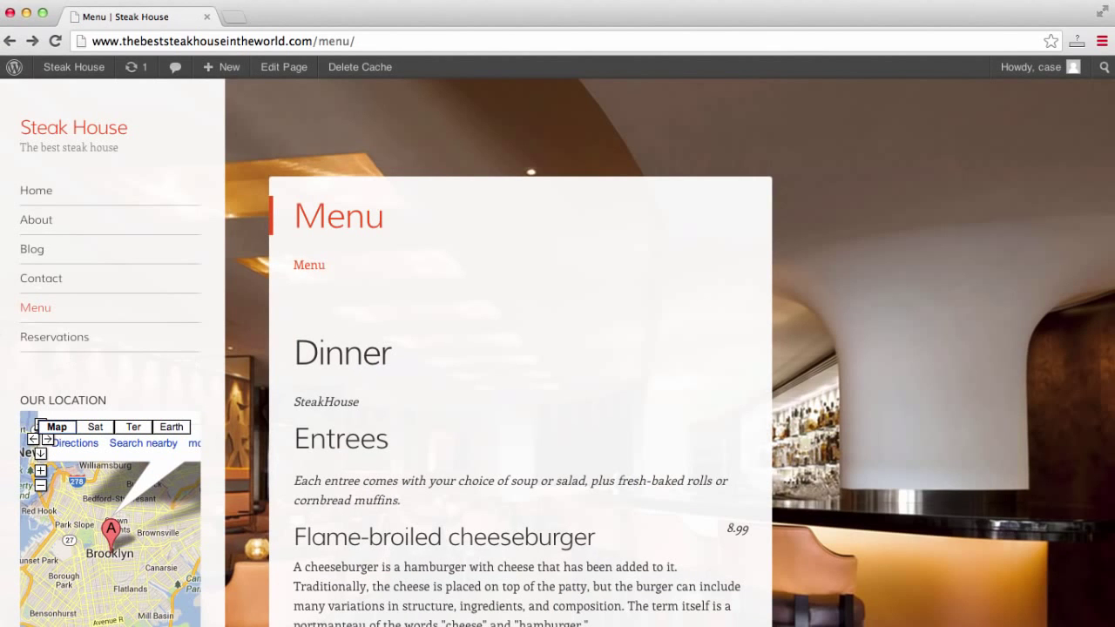
left_click(49, 338)
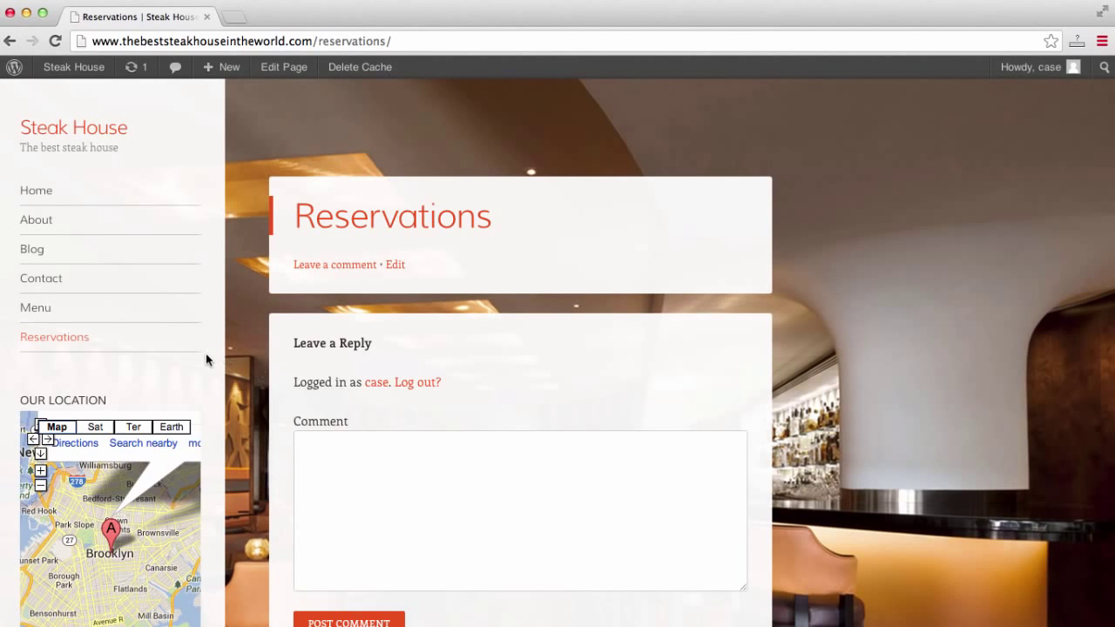
scroll(206, 358, "down", 3)
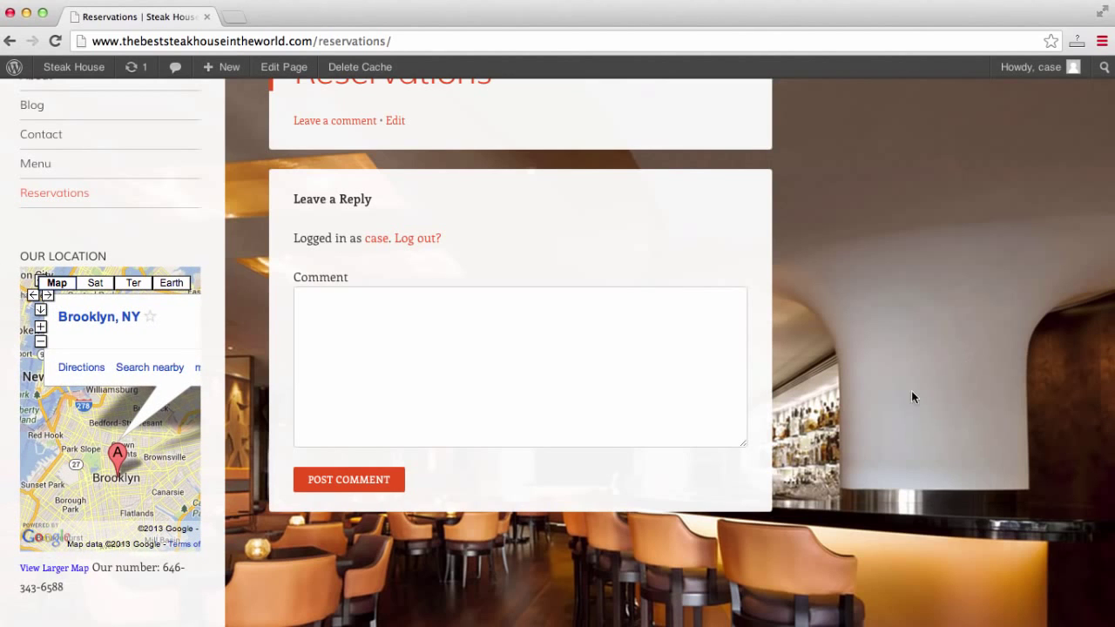
scroll(912, 393, "down", 2)
scroll(912, 393, "up", 5)
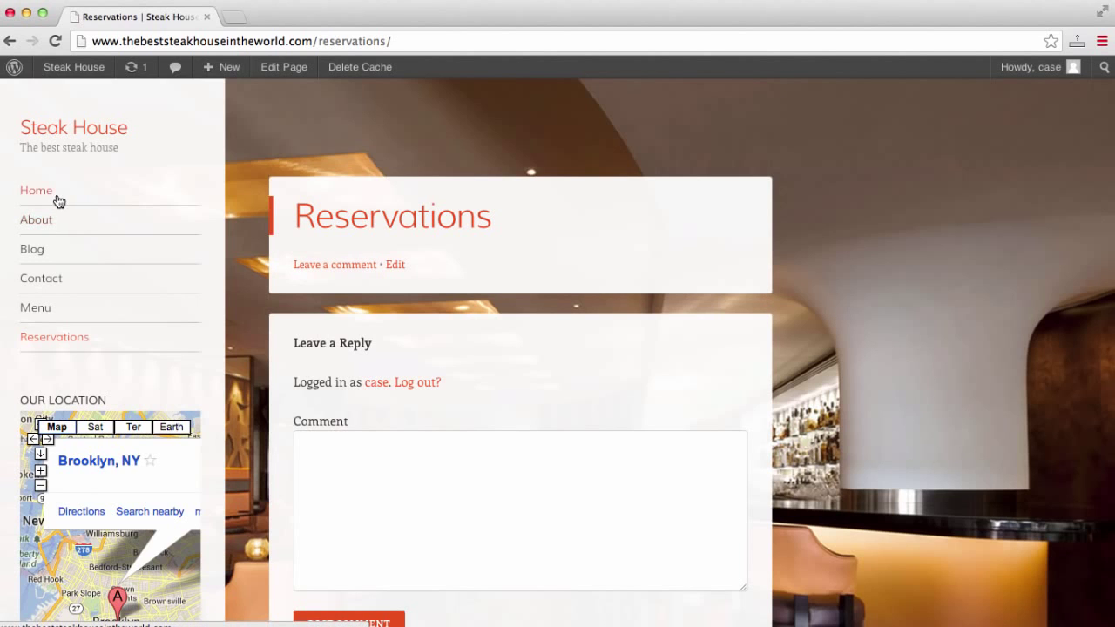
left_click(31, 188)
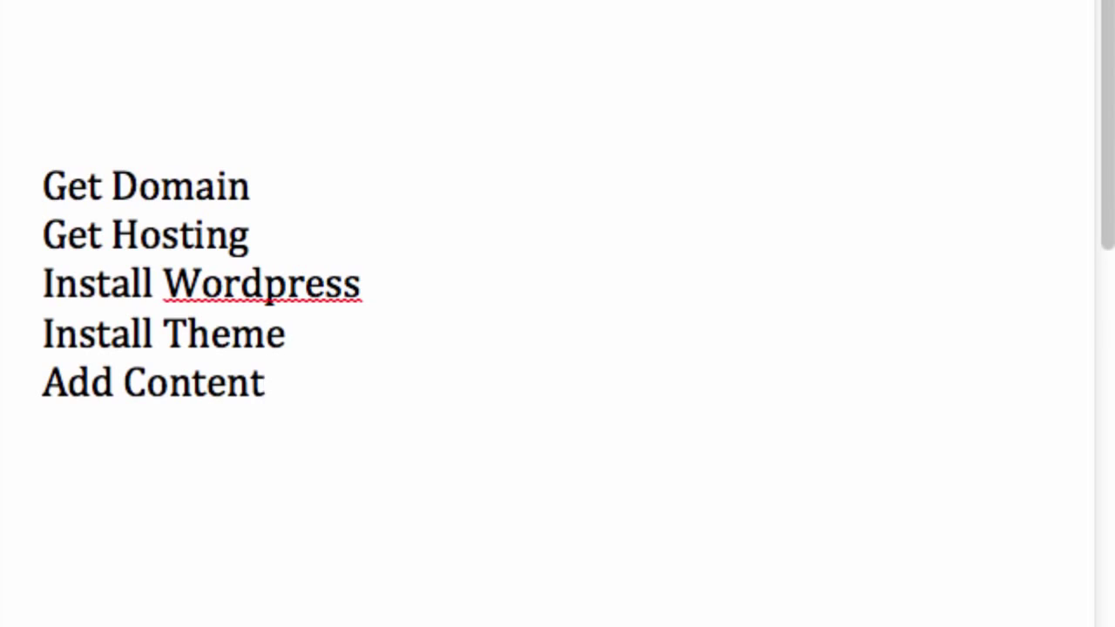
left_click(307, 169)
type("www.y")
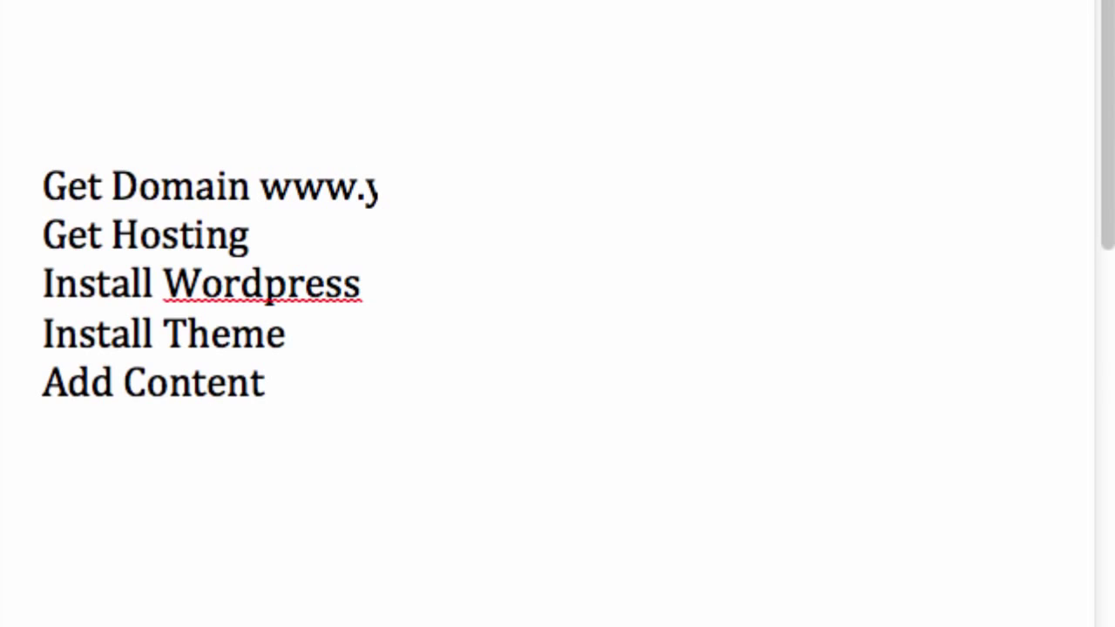
type("ourwebsit")
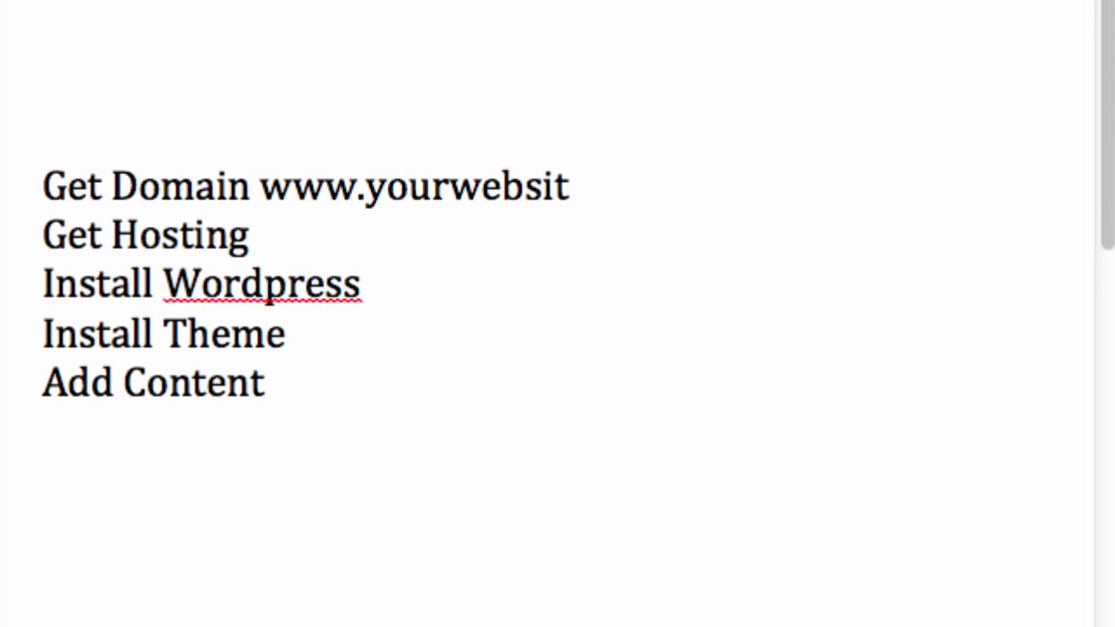
type("e.co")
key("BackSpace")
key("BackSpace")
key("BackSpace")
key("BackSpace")
key("BackSpace")
key("BackSpace")
key("BackSpace")
key("BackSpace")
key("BackSpace")
key("BackSpace")
key("BackSpace")
key("BackSpace")
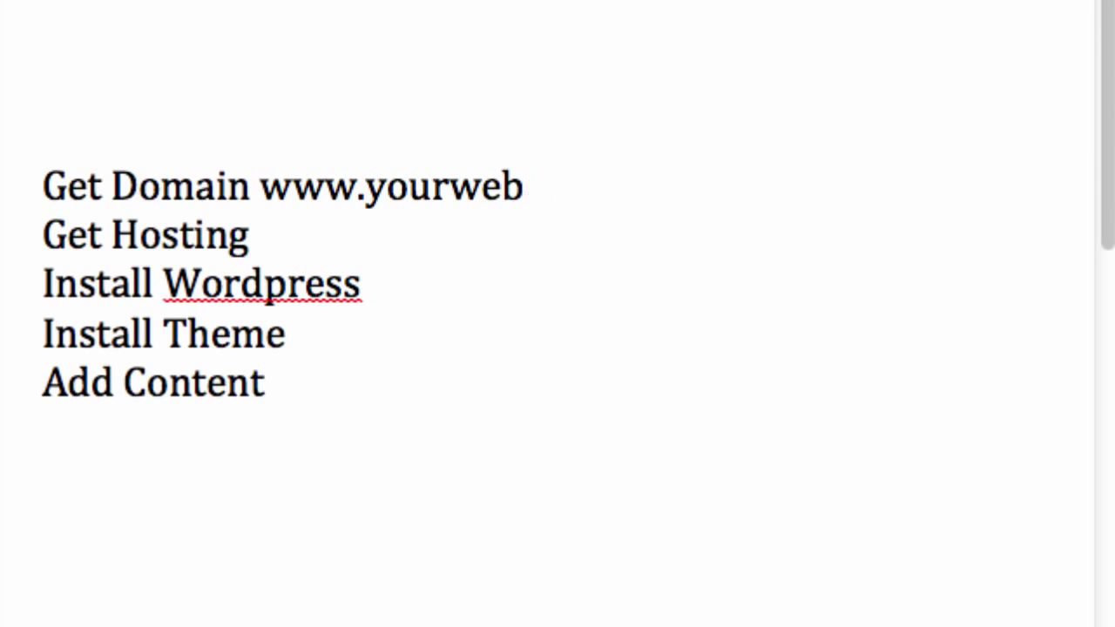
key("BackSpace")
key("BackSpace")
type("google.")
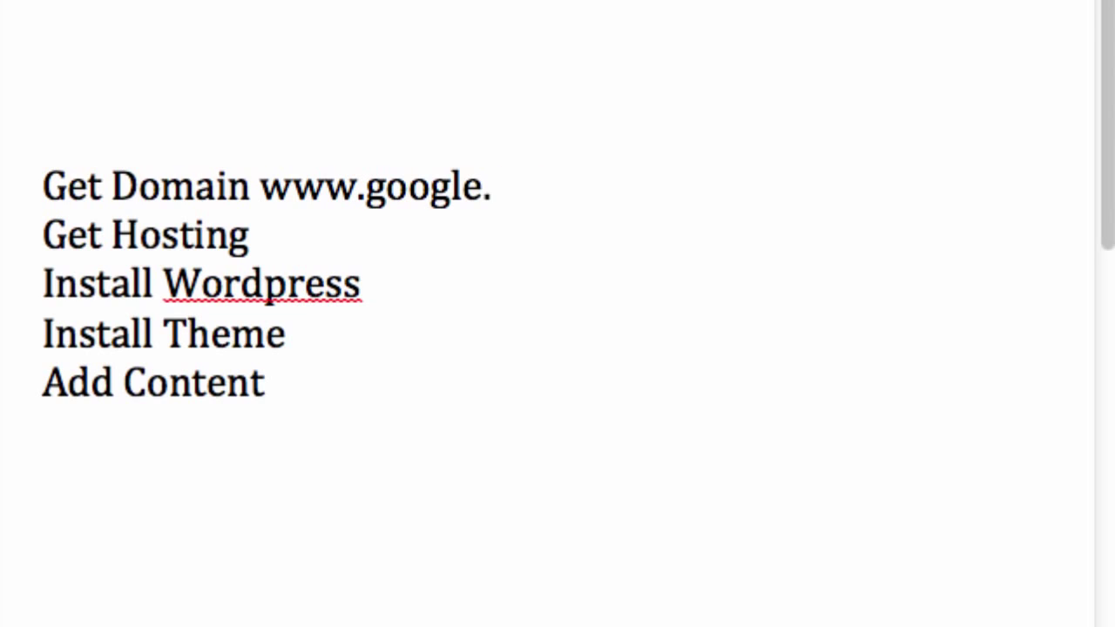
type("com")
key("BackSpace")
key("BackSpace")
key("BackSpace")
key("BackSpace")
key("BackSpace")
key("BackSpace")
key("BackSpace")
key("BackSpace")
key("BackSpace")
key("BackSpace")
type("yahoo.co")
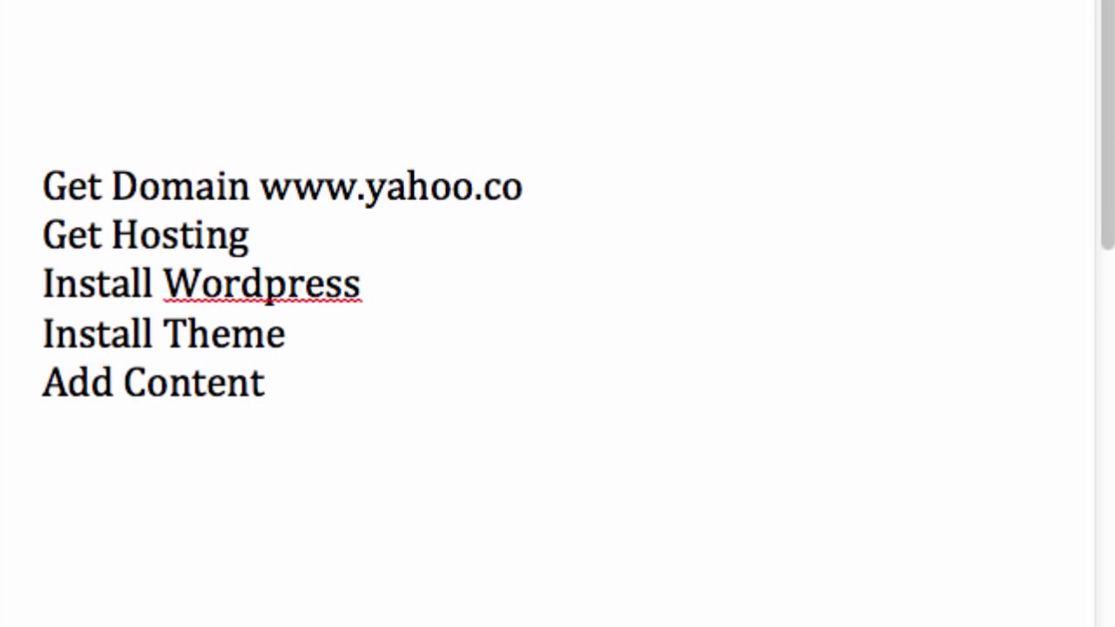
key("BackSpace")
key("BackSpace")
key("BackSpace")
key("BackSpace")
key("BackSpace")
key("BackSpace")
key("BackSpace")
type("ou")
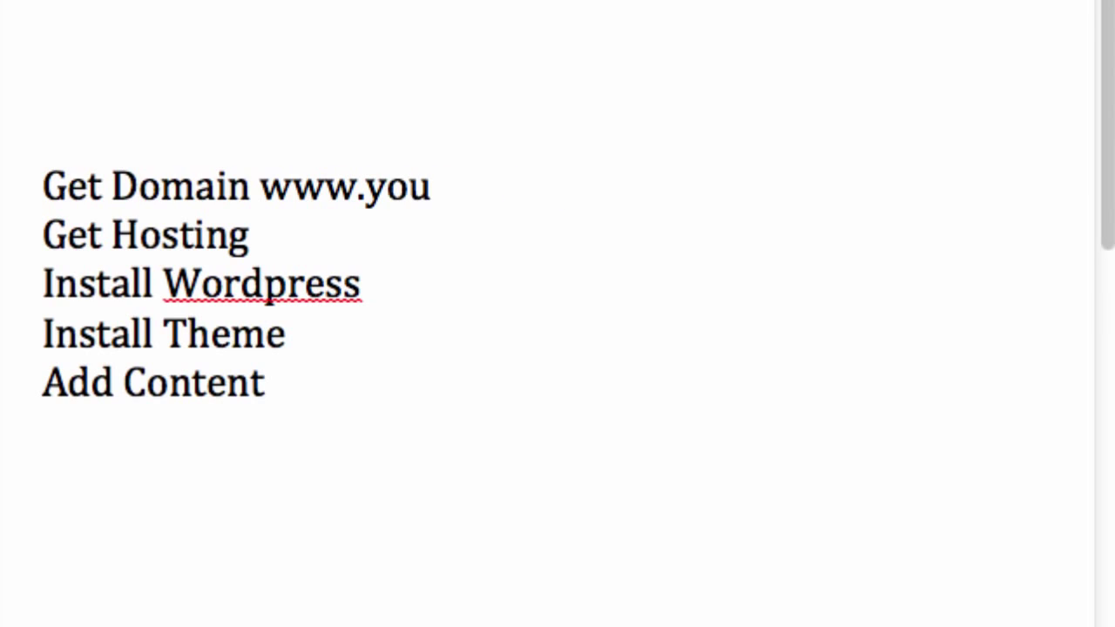
type("rwebsite.net")
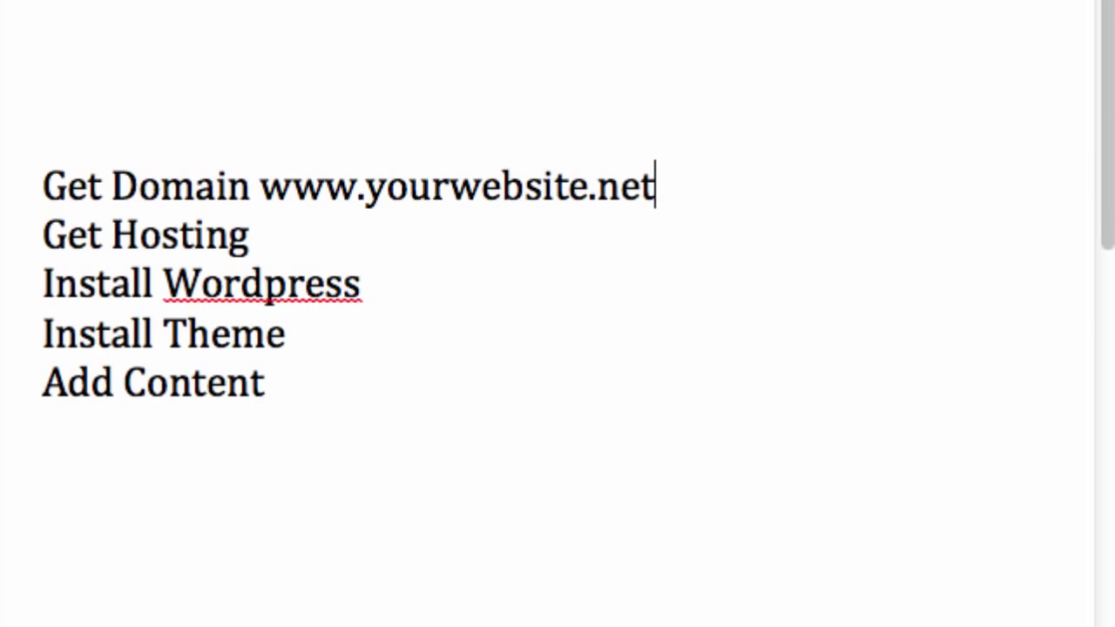
key("BackSpace")
key("BackSpace")
key("BackSpace")
type("co.uk")
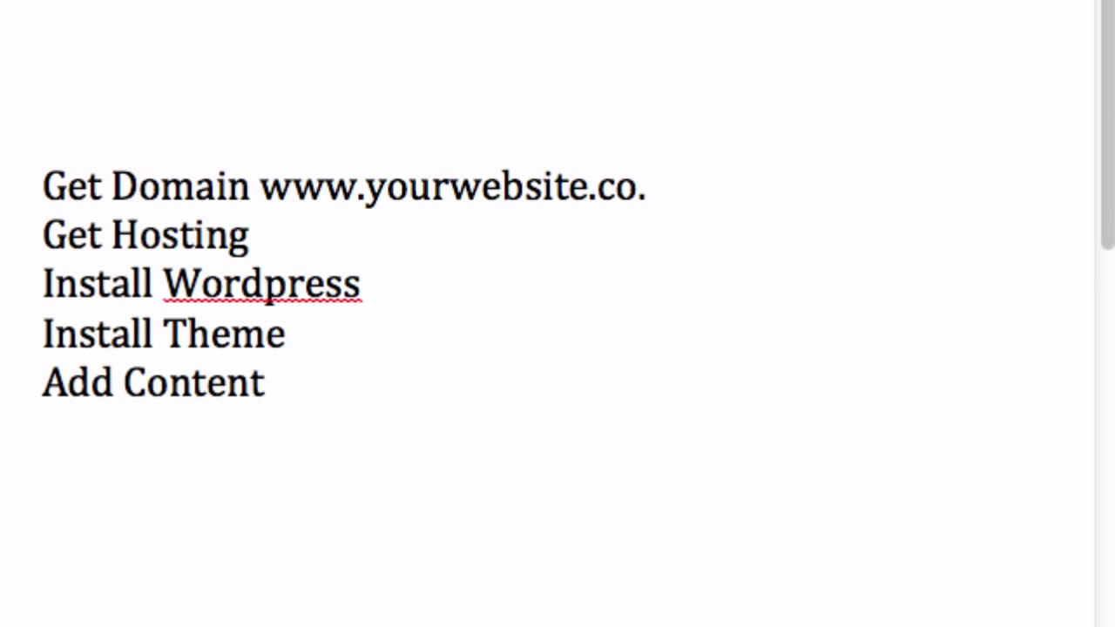
key("BackSpace")
key("BackSpace")
key("BackSpace")
key("BackSpace")
key("BackSpace")
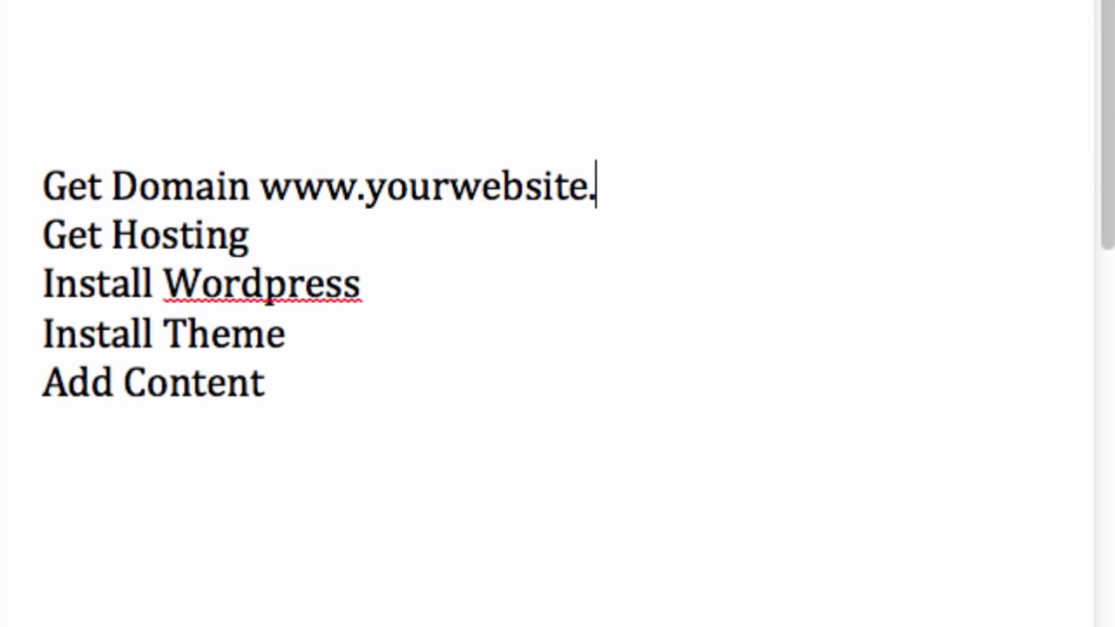
type("org.")
key("BackSpace")
key("BackSpace")
key("BackSpace")
key("BackSpace")
type("com")
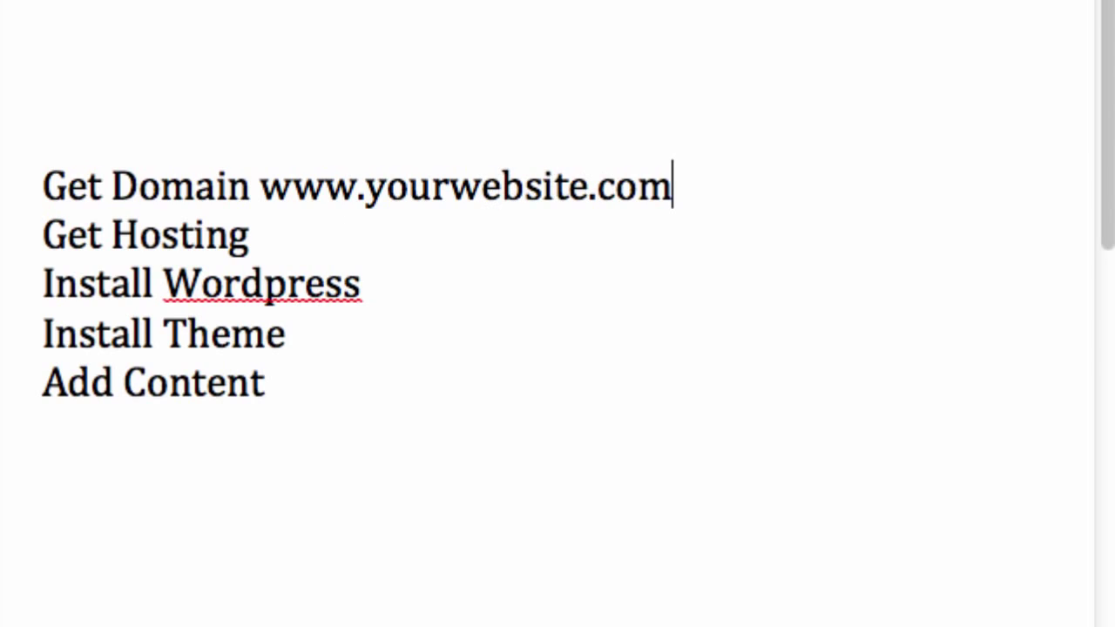
Add a dash separator after Domain and after Get Hosting.
left_click(660, 219)
left_click(247, 184)
type("-")
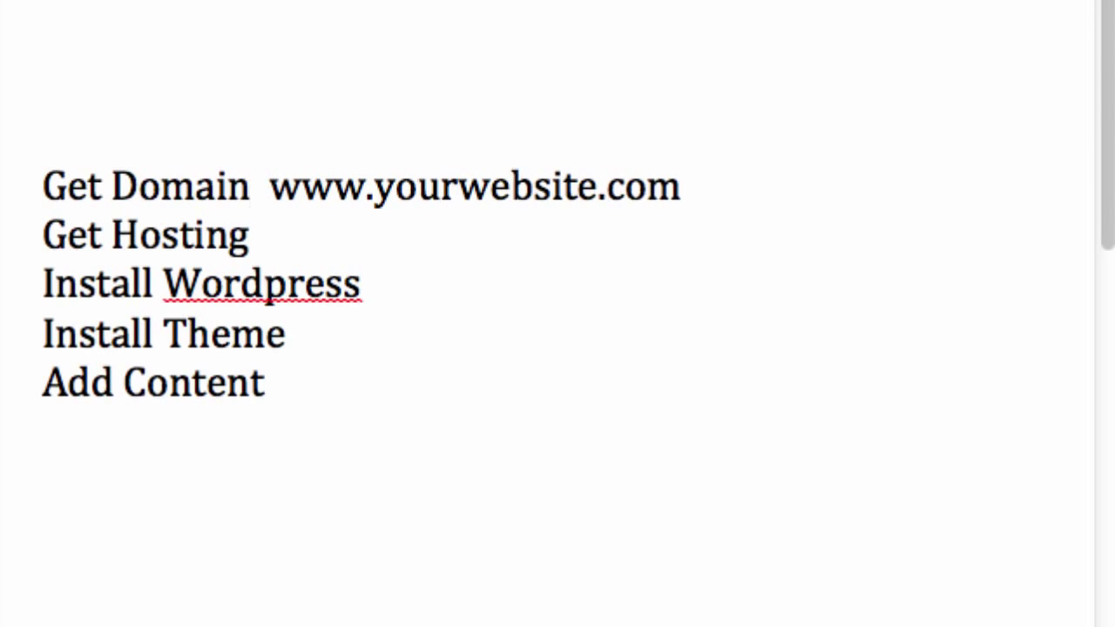
left_click(256, 237)
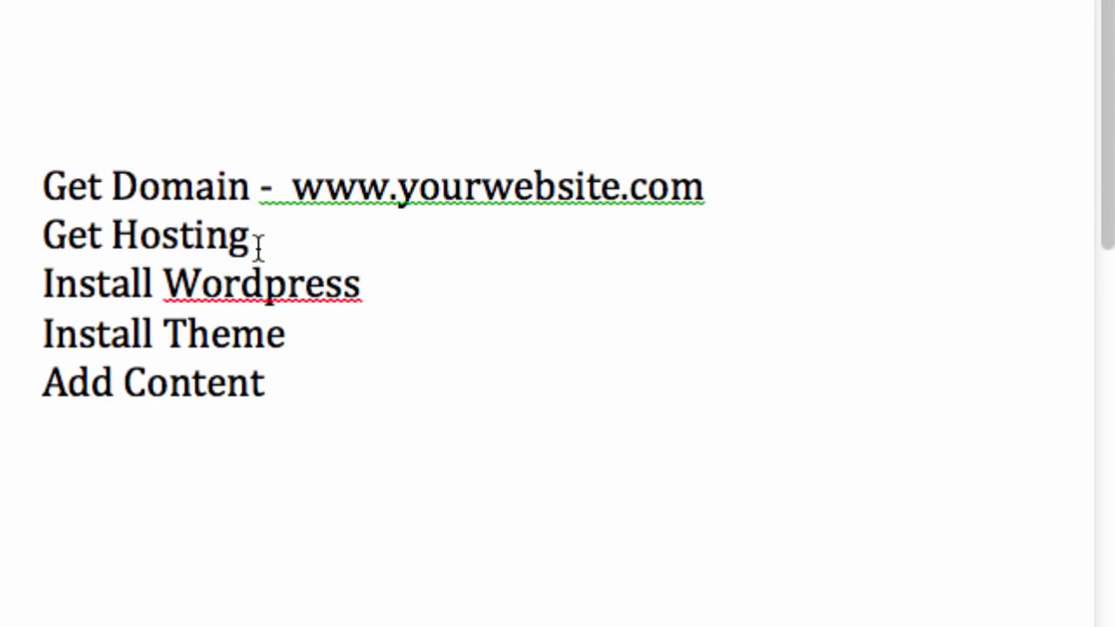
type("-")
Place the cursor at the end of the Install Wordpress line.
left_click(469, 285)
Type a dash after Install Wordpress and delete the stray letters typed with it.
type("- kddd")
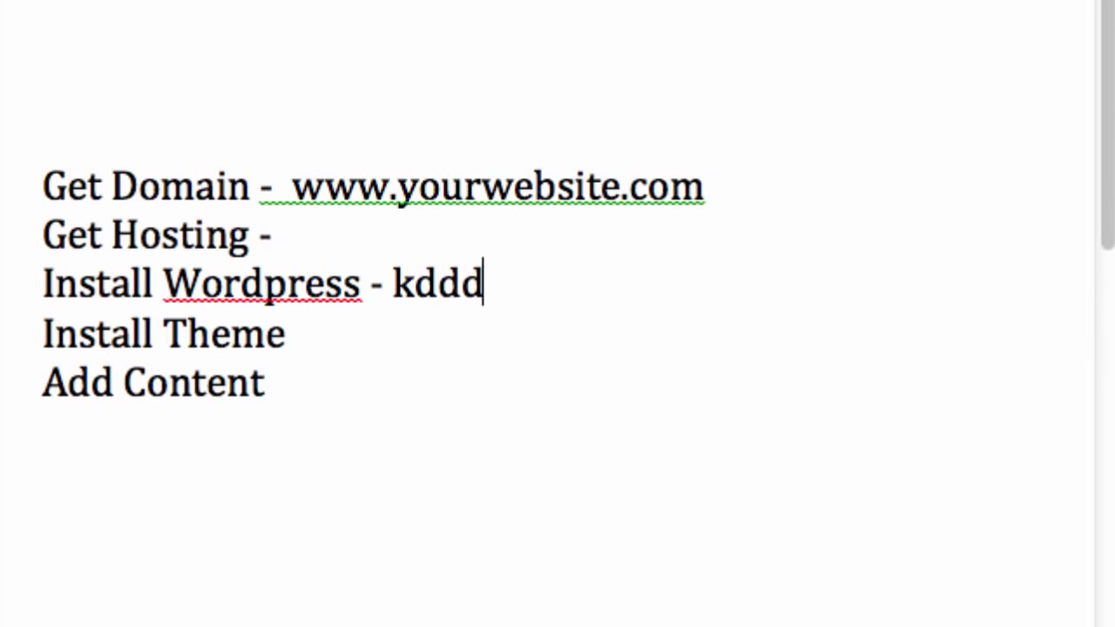
type("awefiofwf")
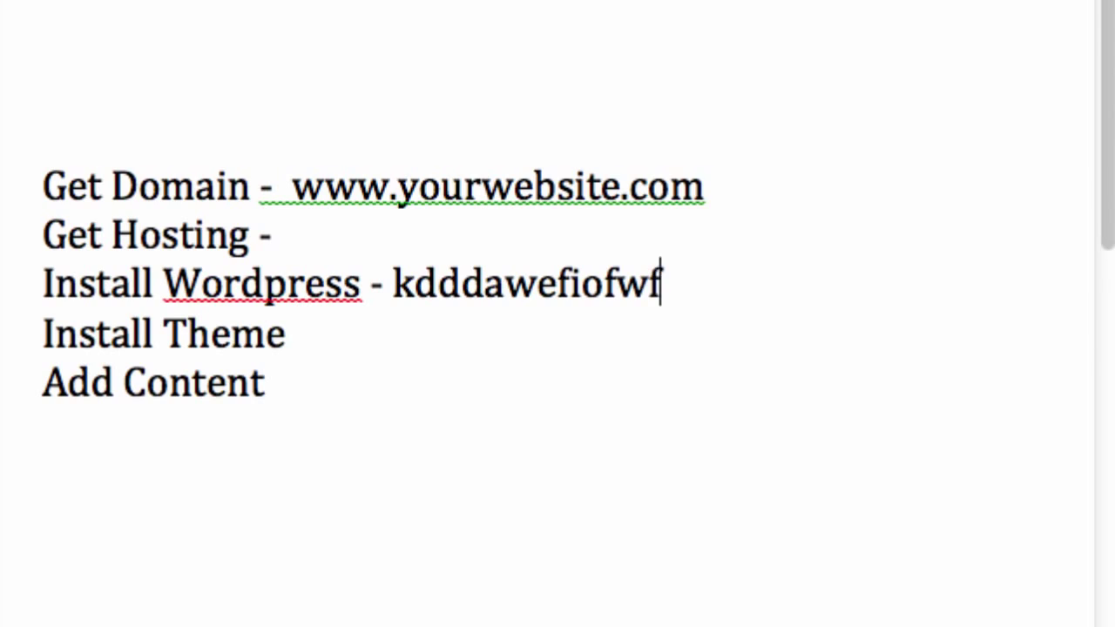
key("BackSpace")
key("BackSpace")
key("BackSpace")
key("BackSpace")
key("BackSpace")
key("BackSpace")
key("BackSpace")
key("BackSpace")
key("BackSpace")
key("BackSpace")
key("BackSpace")
key("BackSpace")
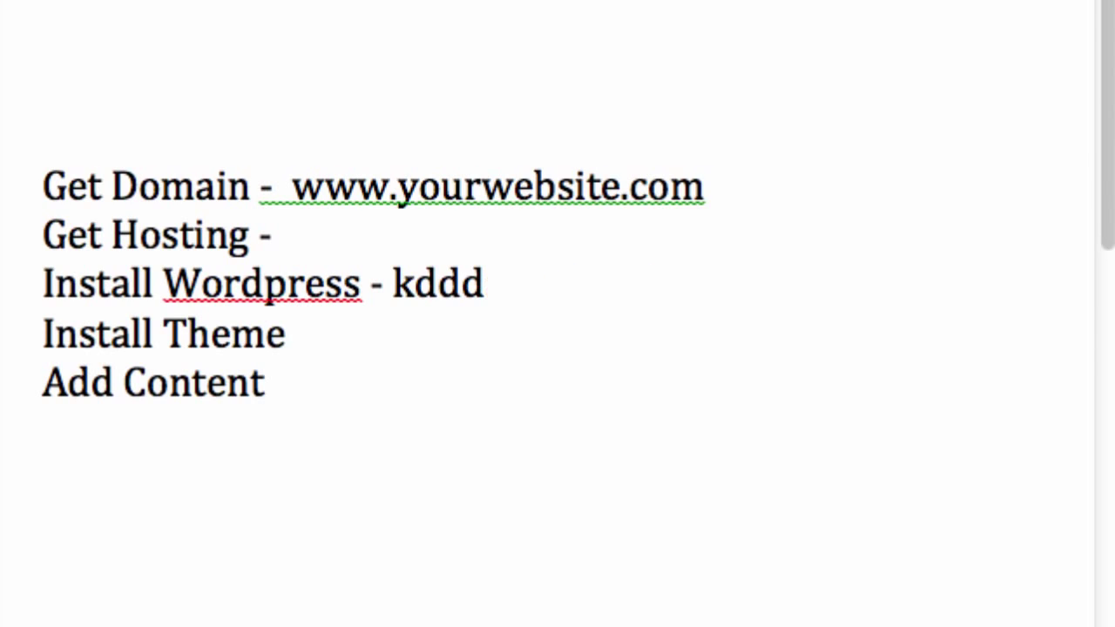
key("BackSpace")
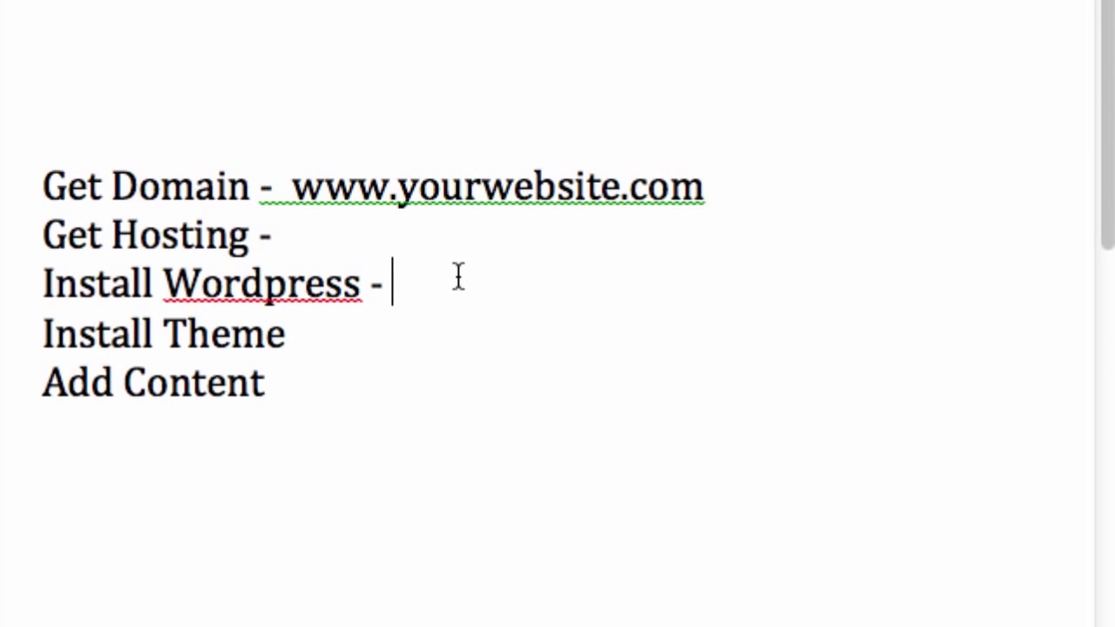
Mark Install Theme as '- FREE' and add a dash after Add Content.
key("Down")
type("-")
type("F")
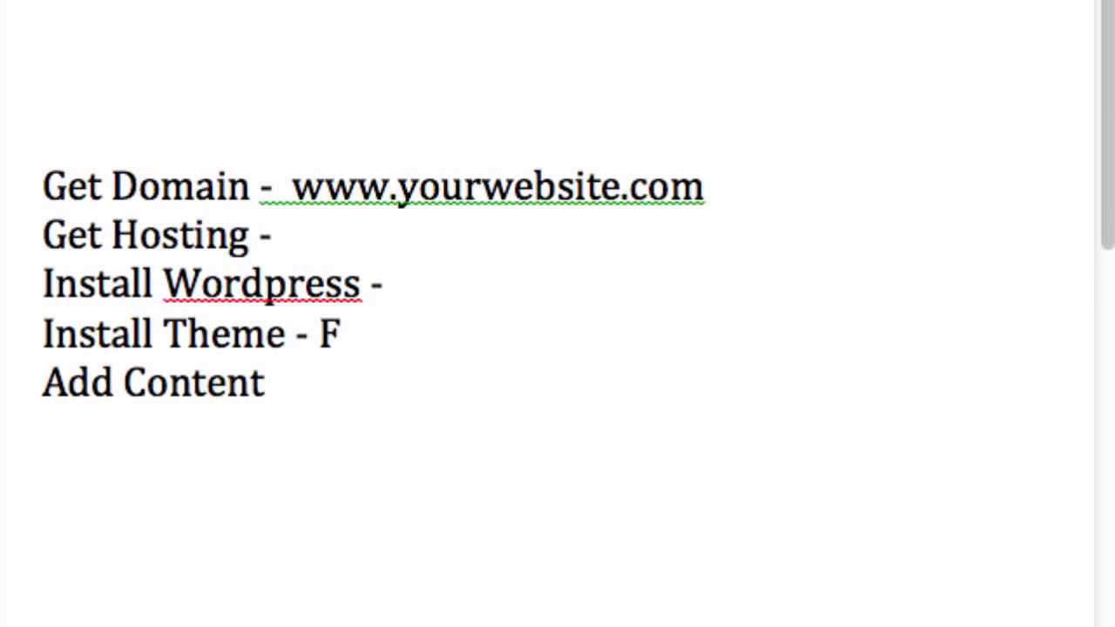
type("REE")
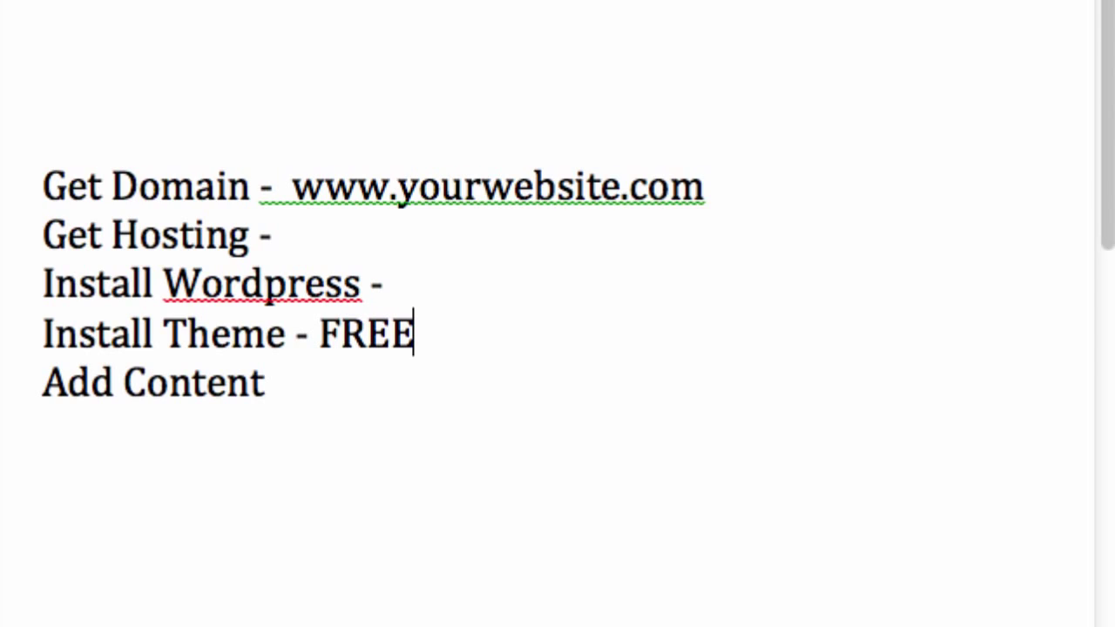
left_click(447, 396)
type("-")
left_click(357, 248)
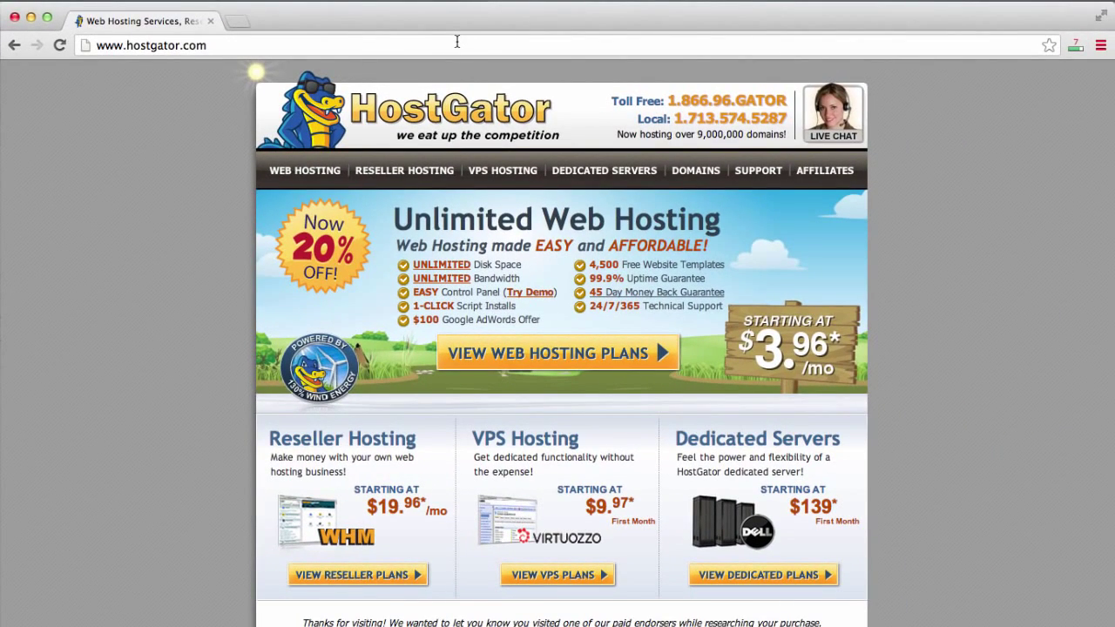
left_click(456, 41)
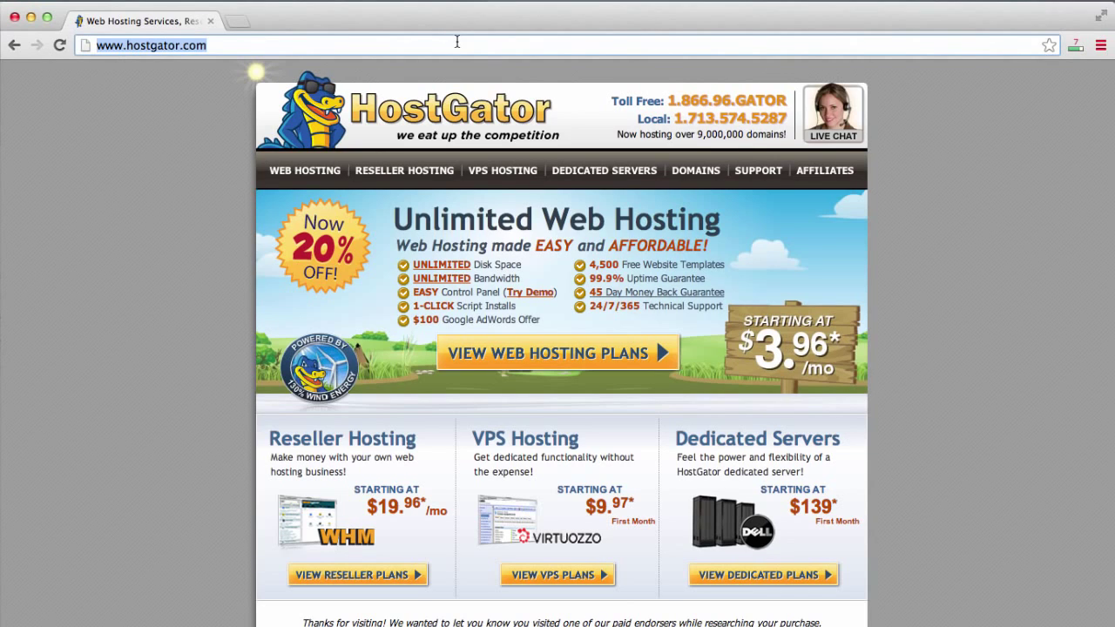
left_click(135, 258)
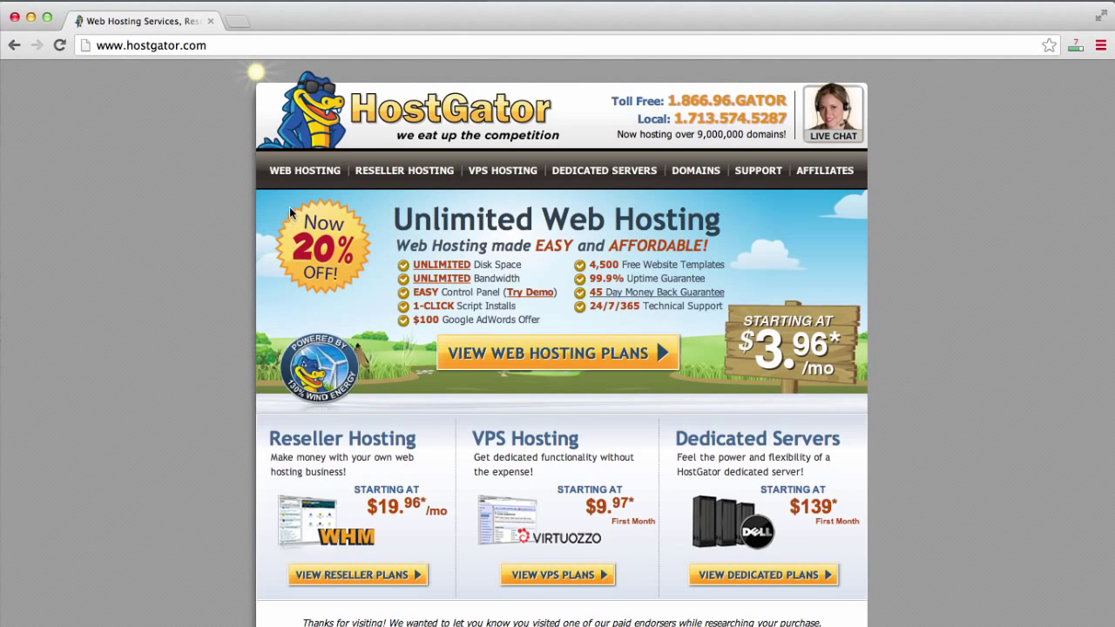
Open the Web Hosting plans page and highlight the Hatchling and Baby Plan names.
left_click(300, 172)
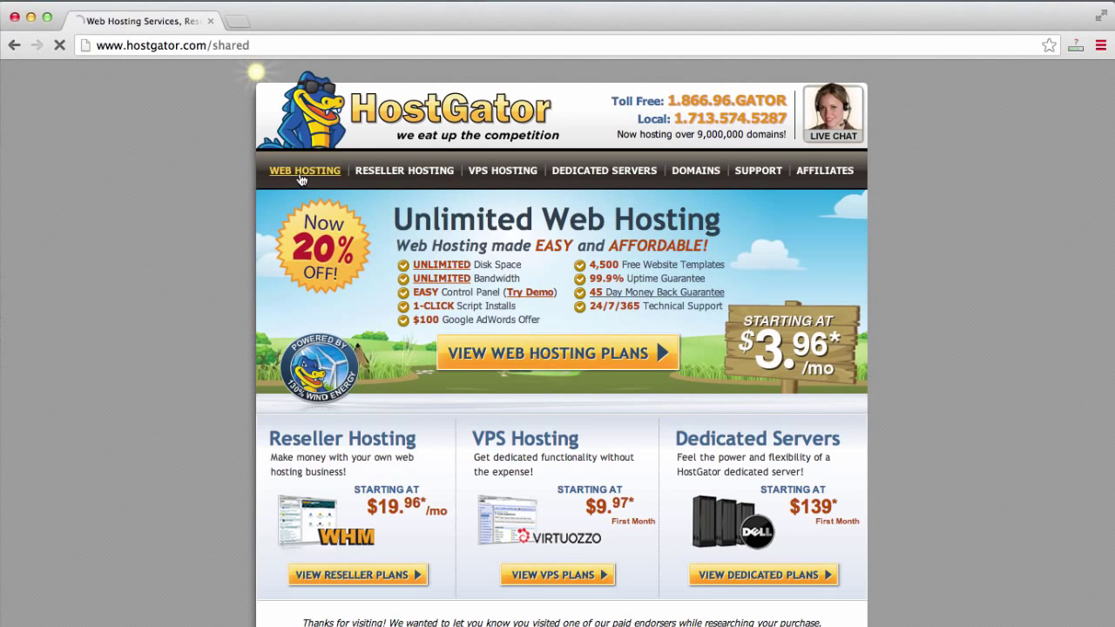
scroll(245, 387, "down", 3)
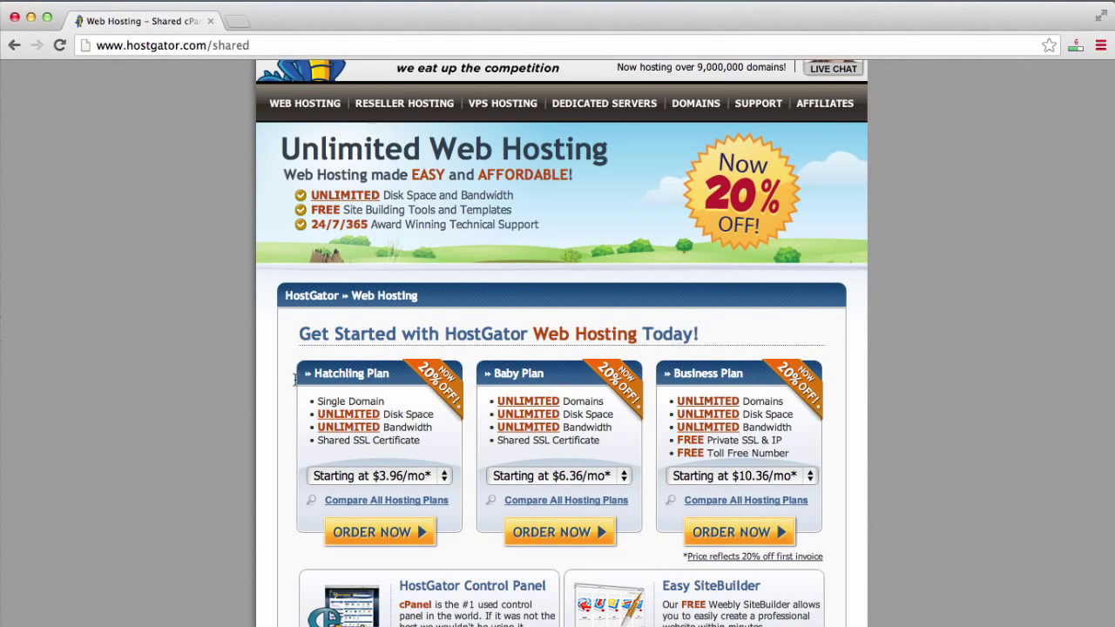
left_click_drag(312, 372, 387, 373)
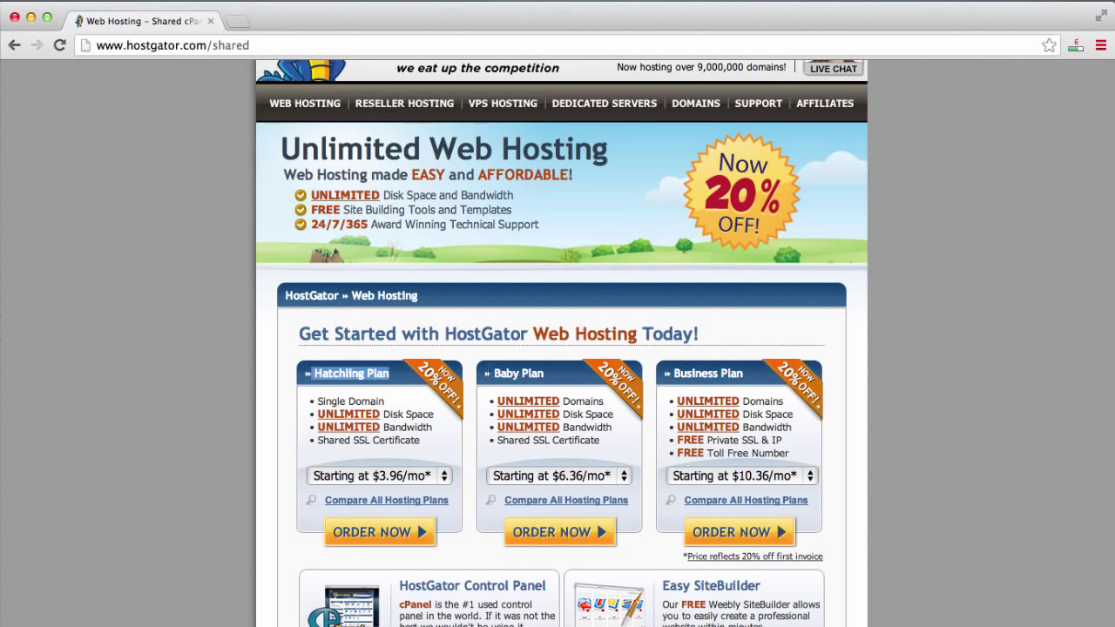
left_click(714, 369)
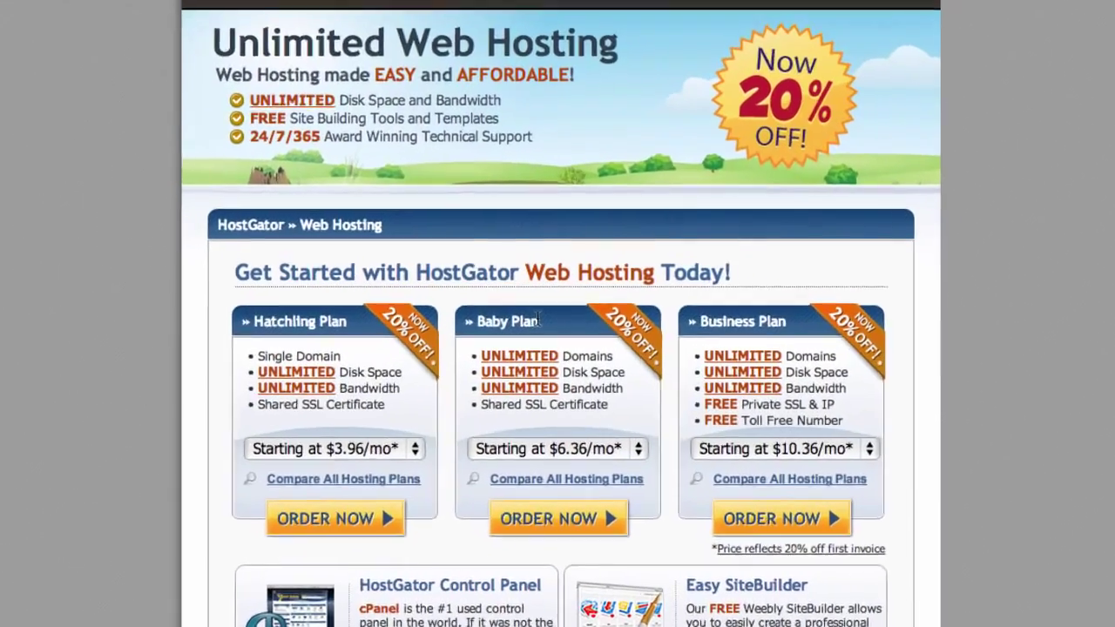
left_click_drag(544, 371, 497, 366)
left_click_drag(436, 165, 437, 169)
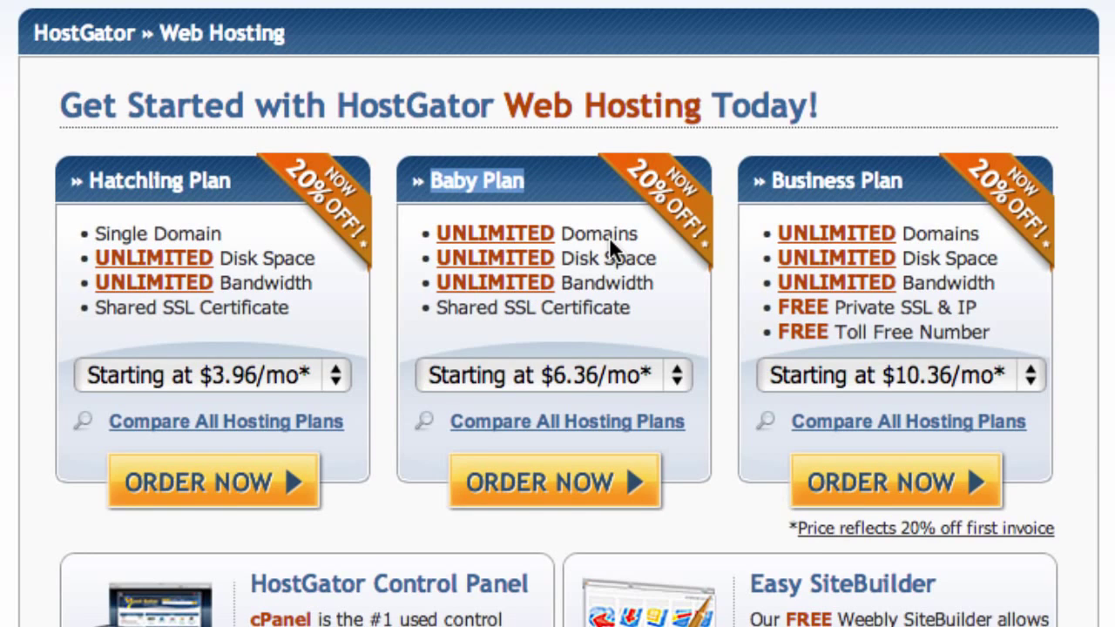
Set the Baby Plan billing term to Monthly at $7.96/mo.
left_click(609, 236)
double_click(609, 237)
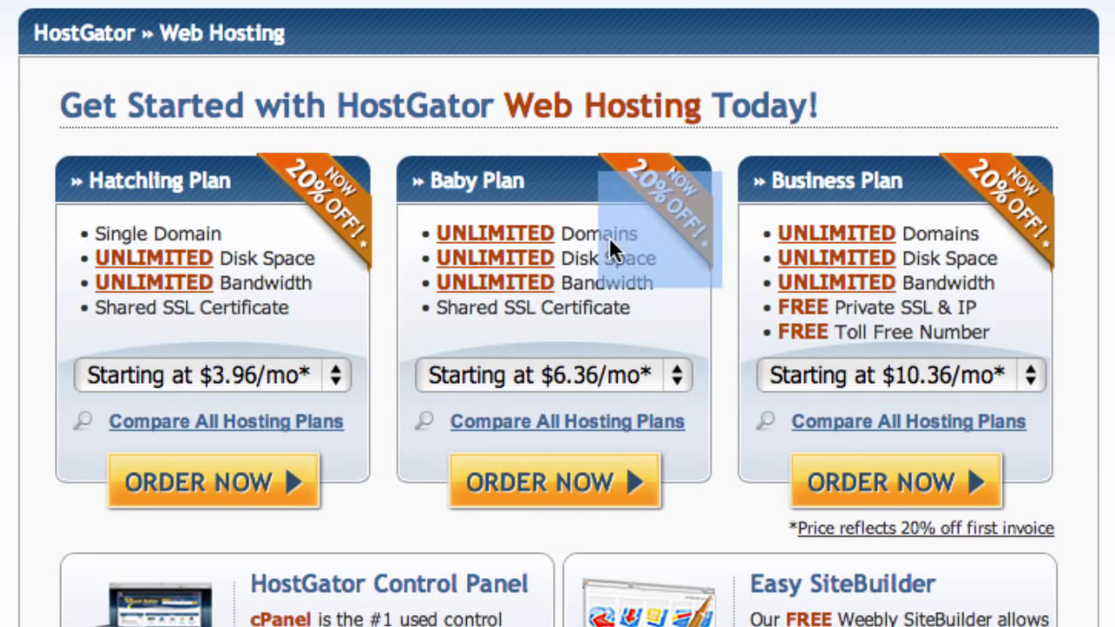
left_click(609, 237)
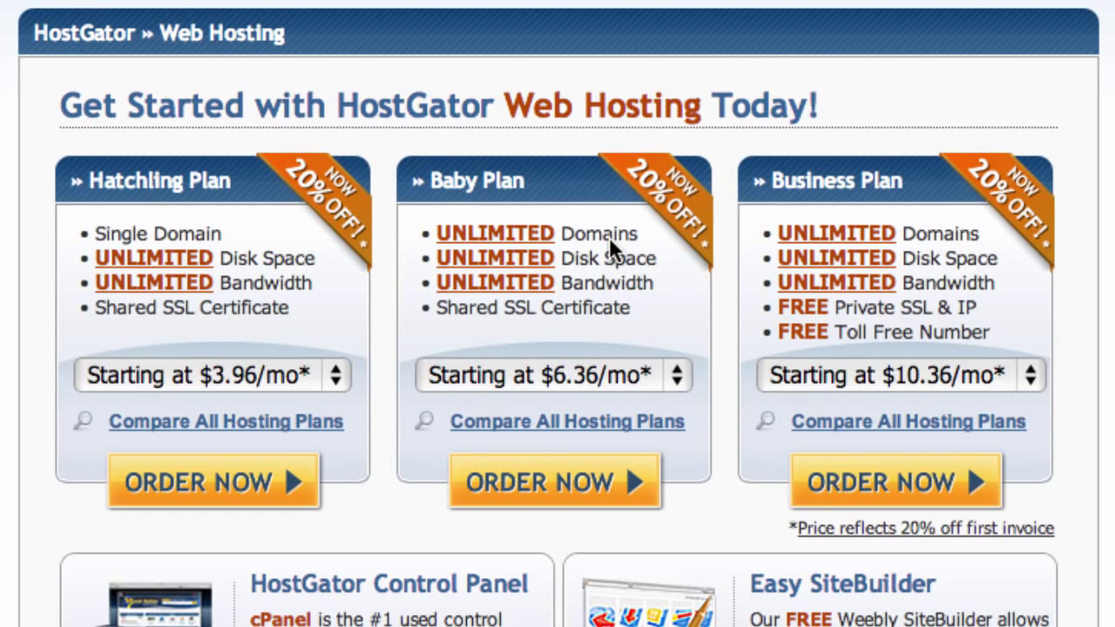
left_click(675, 380)
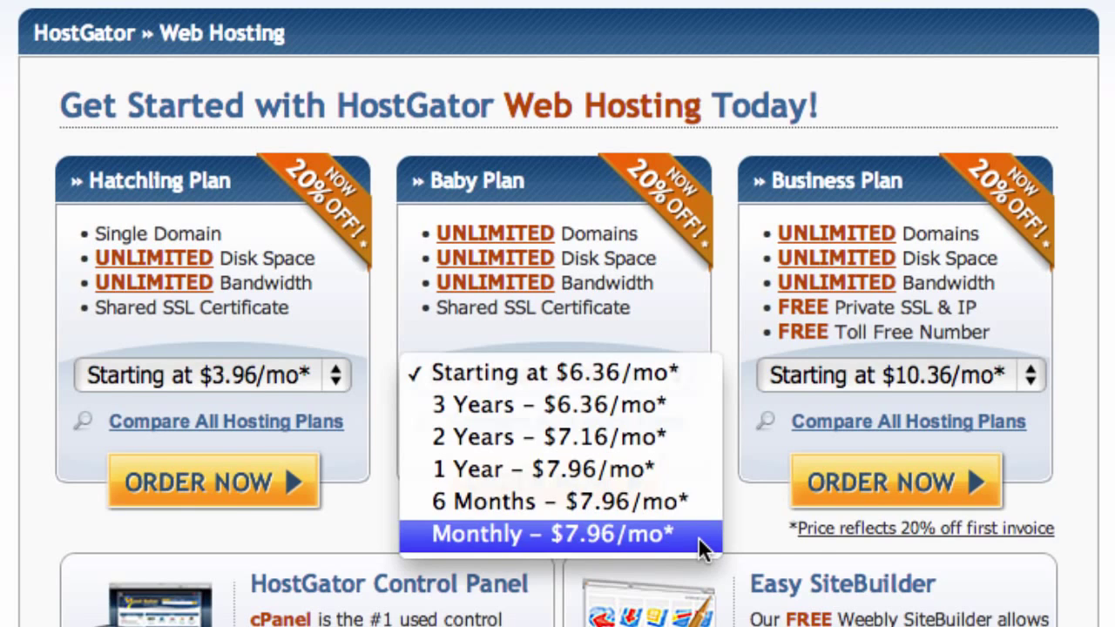
left_click(645, 532)
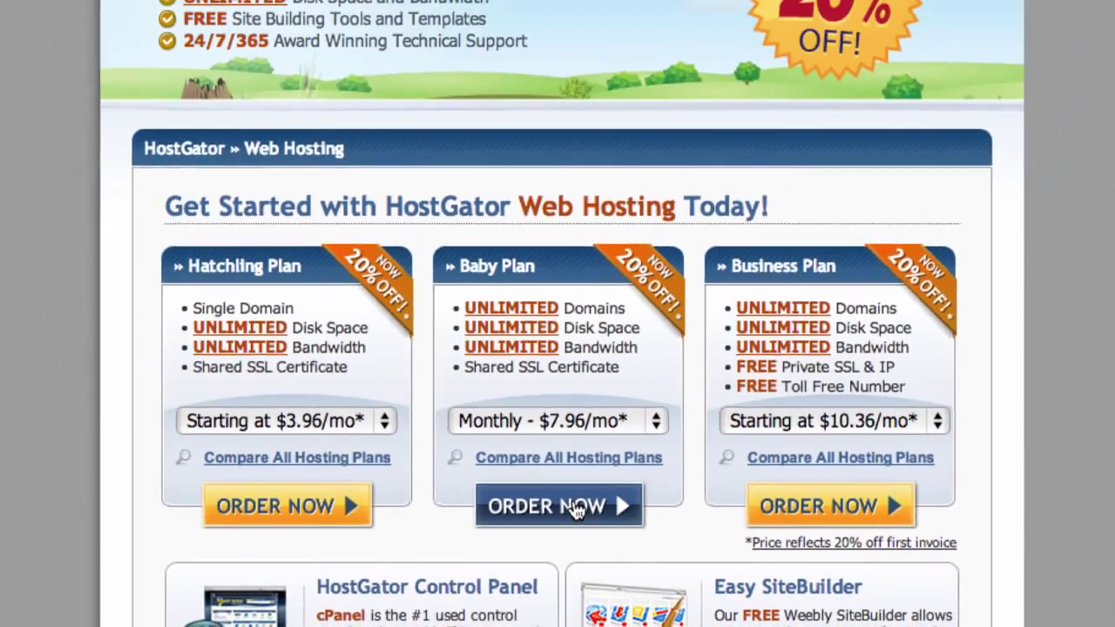
Order the Baby Plan, choose Register a new domain, and enter thebeststeakhouseintheworld.
left_click(577, 486)
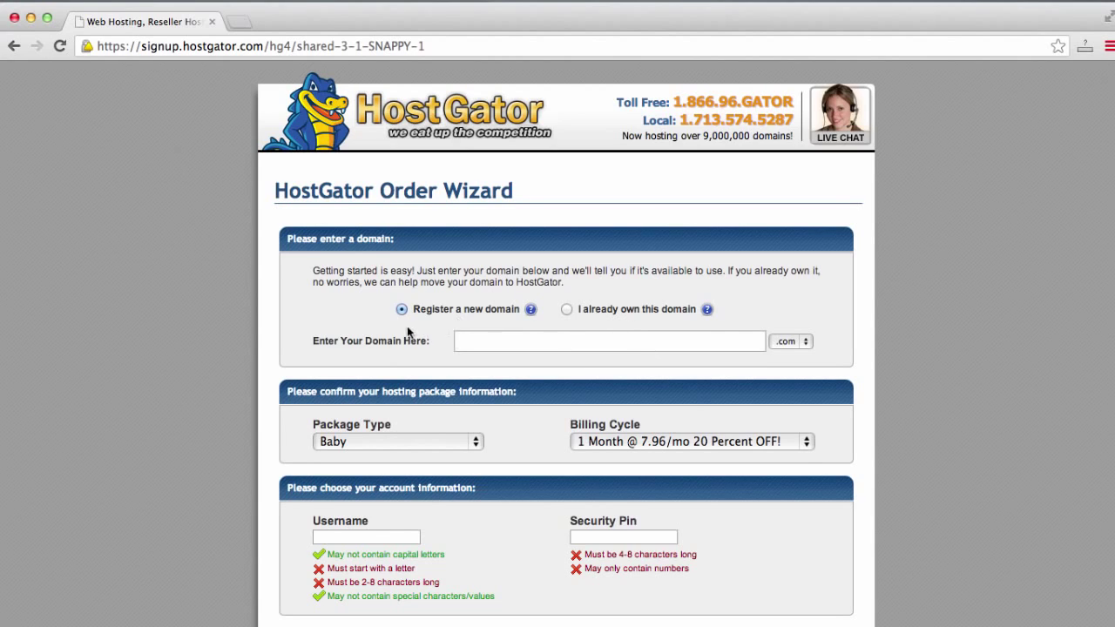
left_click(566, 310)
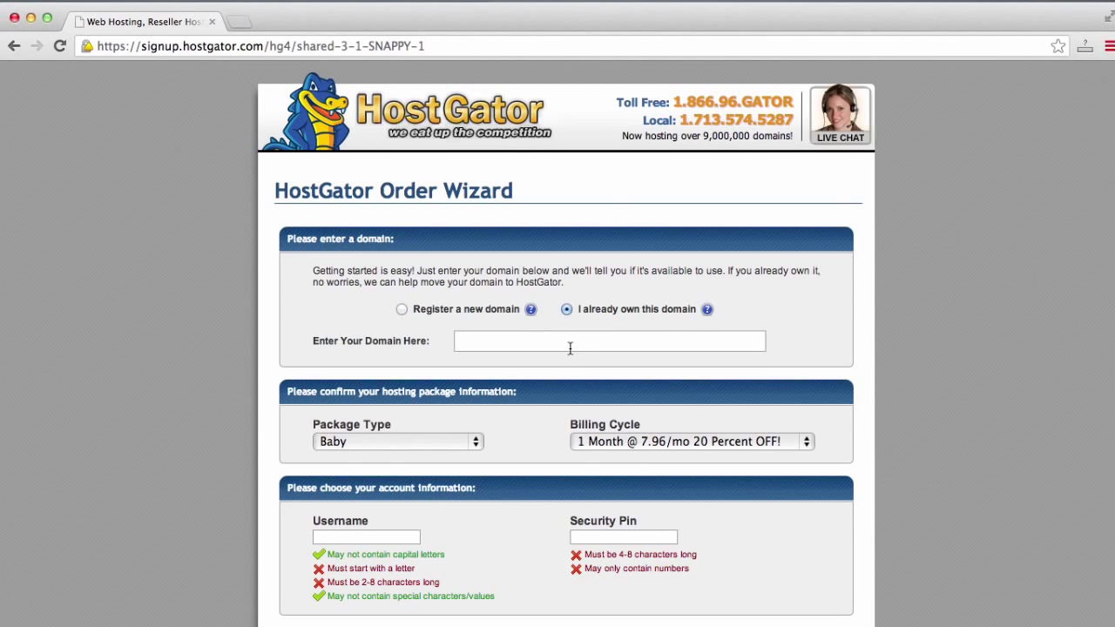
left_click(570, 349)
left_click(401, 310)
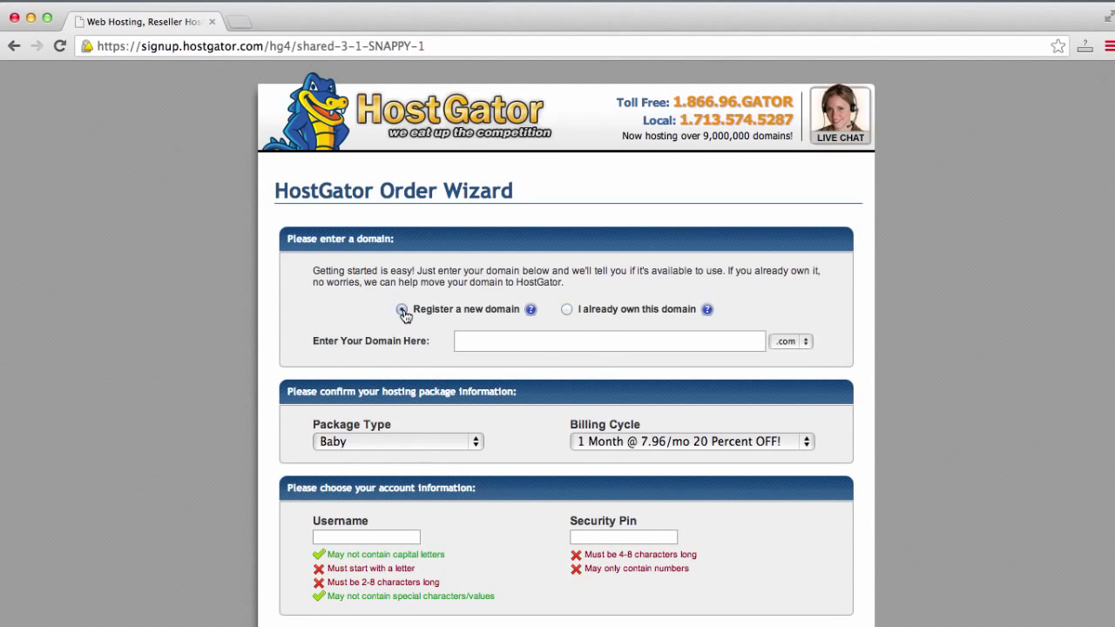
left_click(615, 344)
type("thebeststeakhouse")
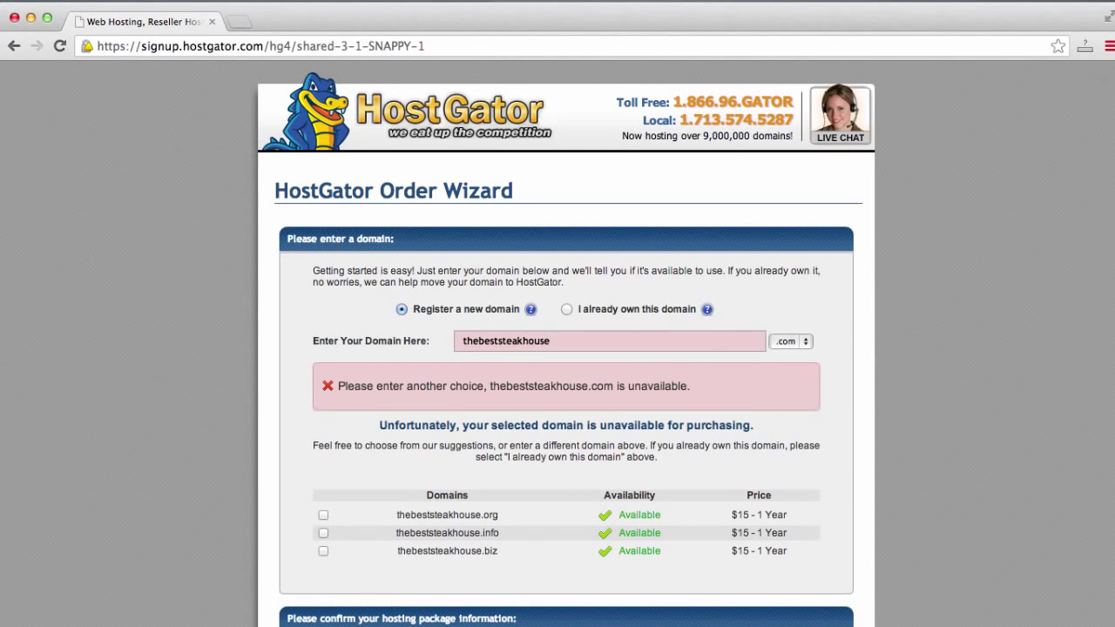
type("intheworld")
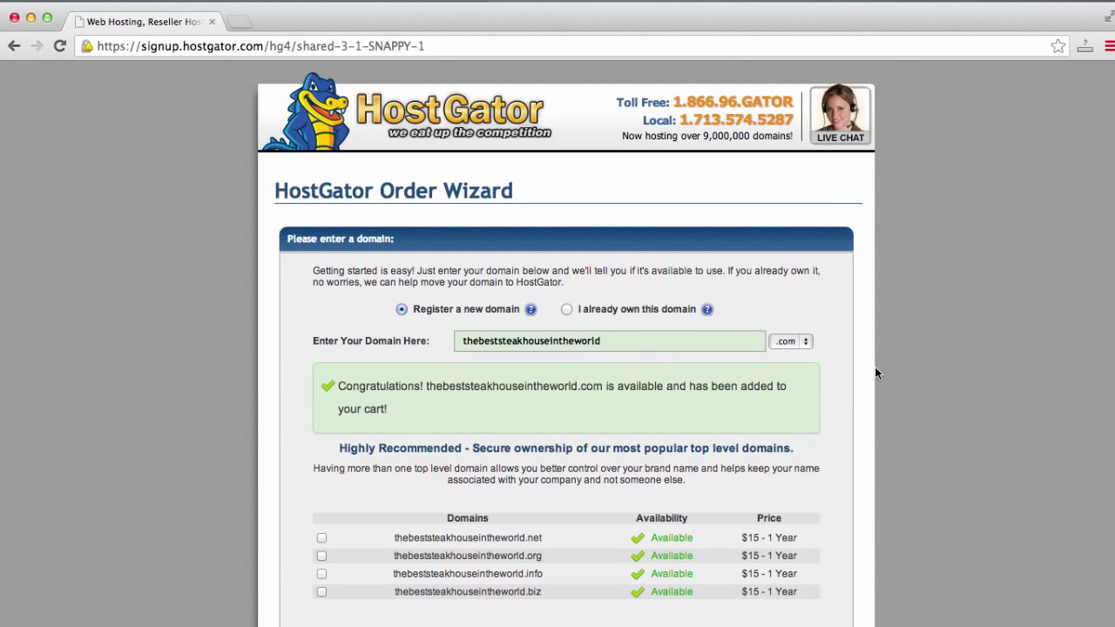
scroll(877, 384, "down", 1)
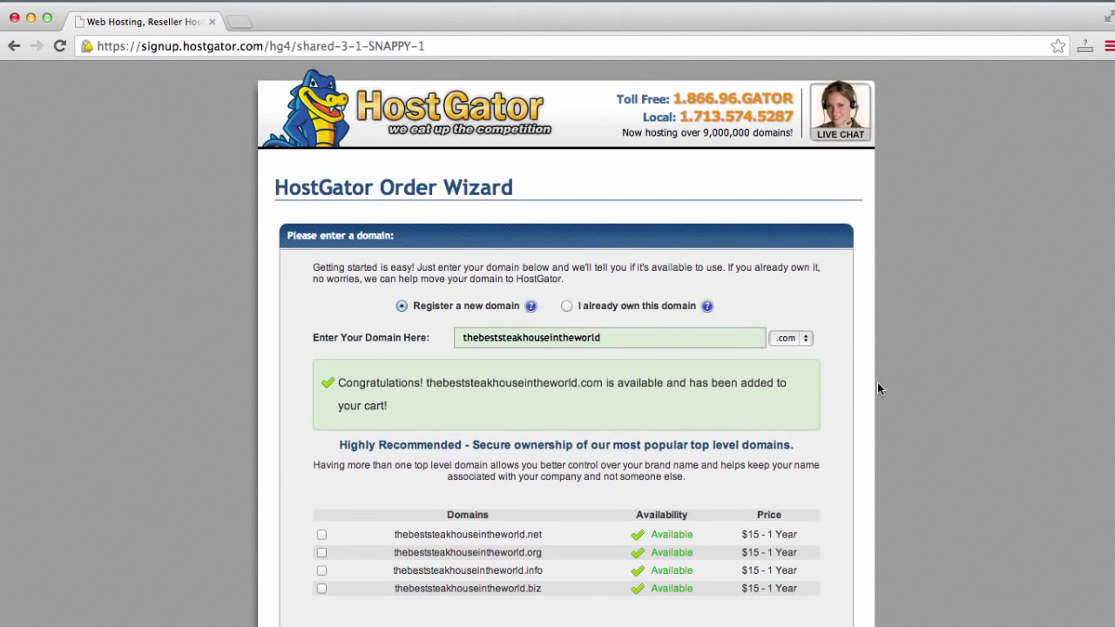
left_click(800, 340)
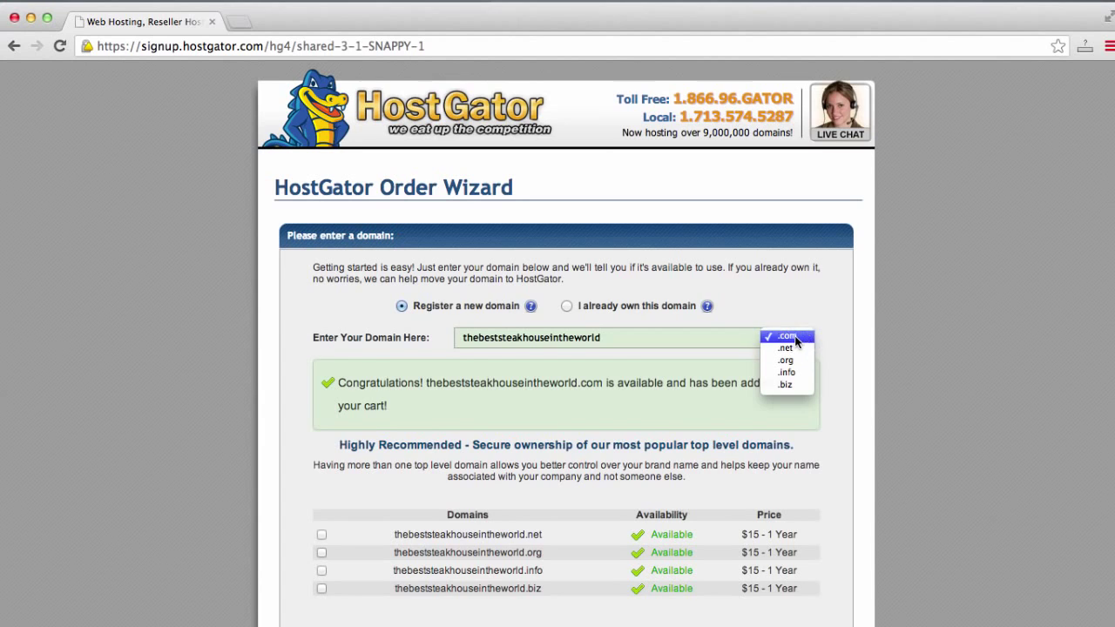
key("Escape")
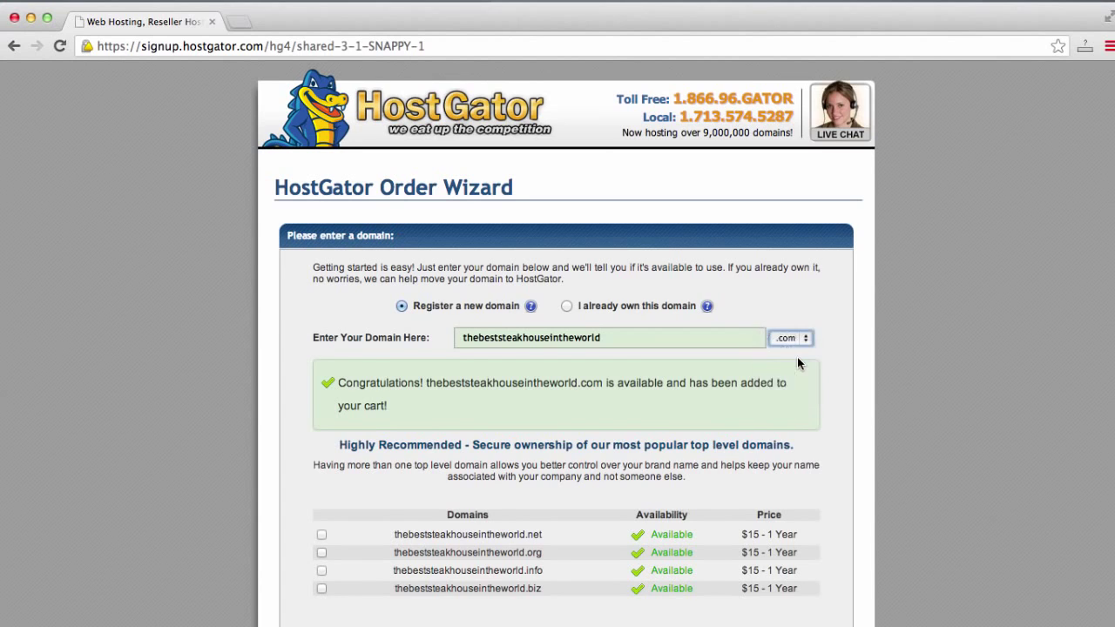
left_click(802, 339)
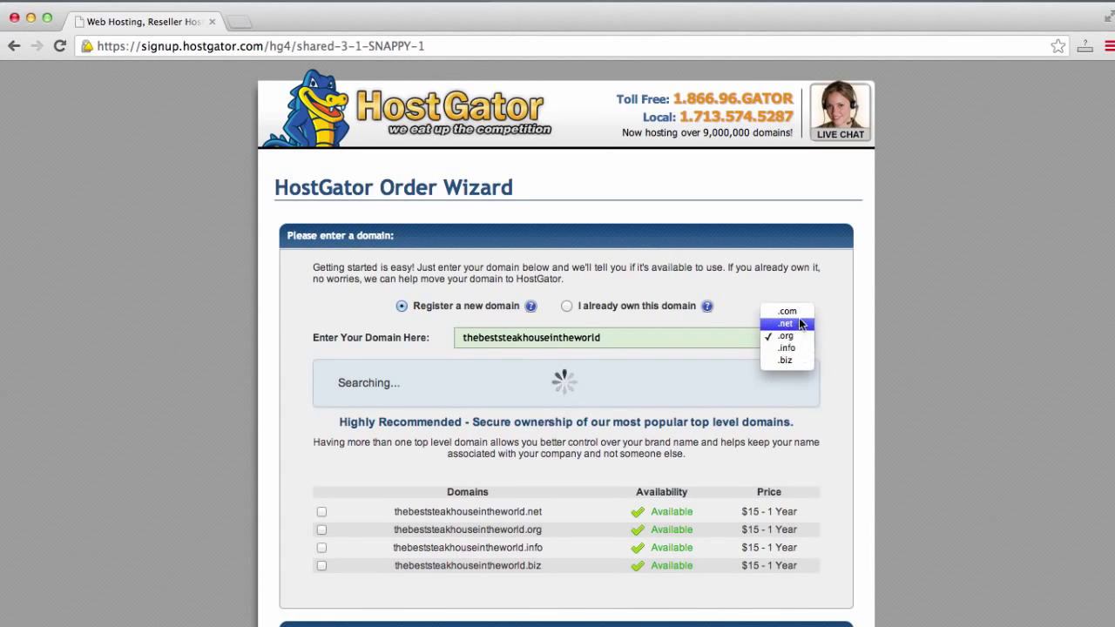
left_click(799, 315)
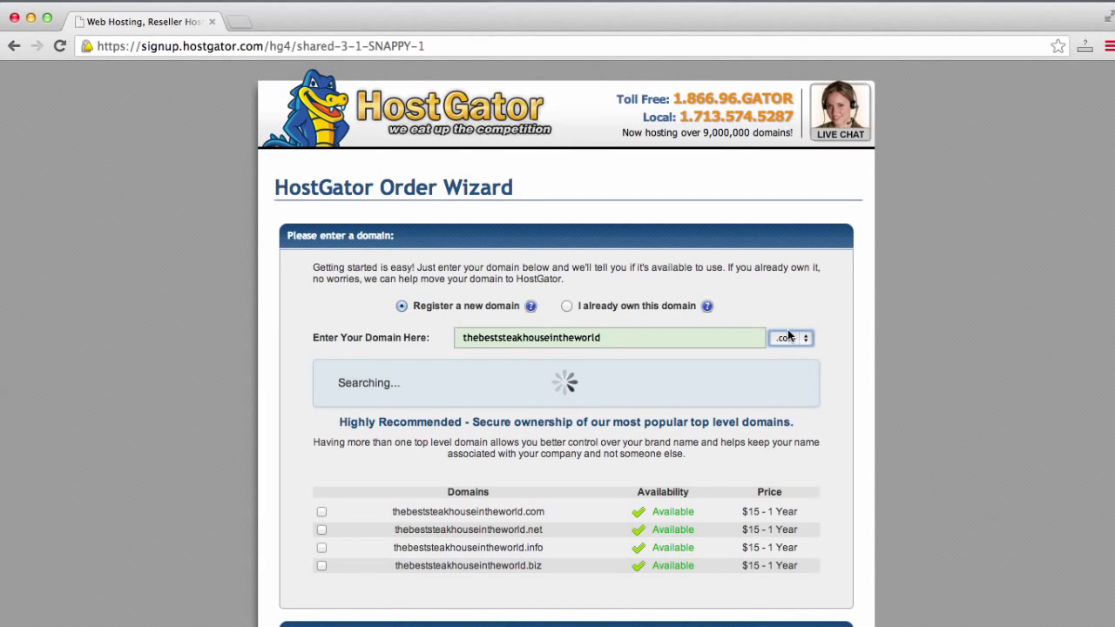
scroll(817, 357, "down", 2)
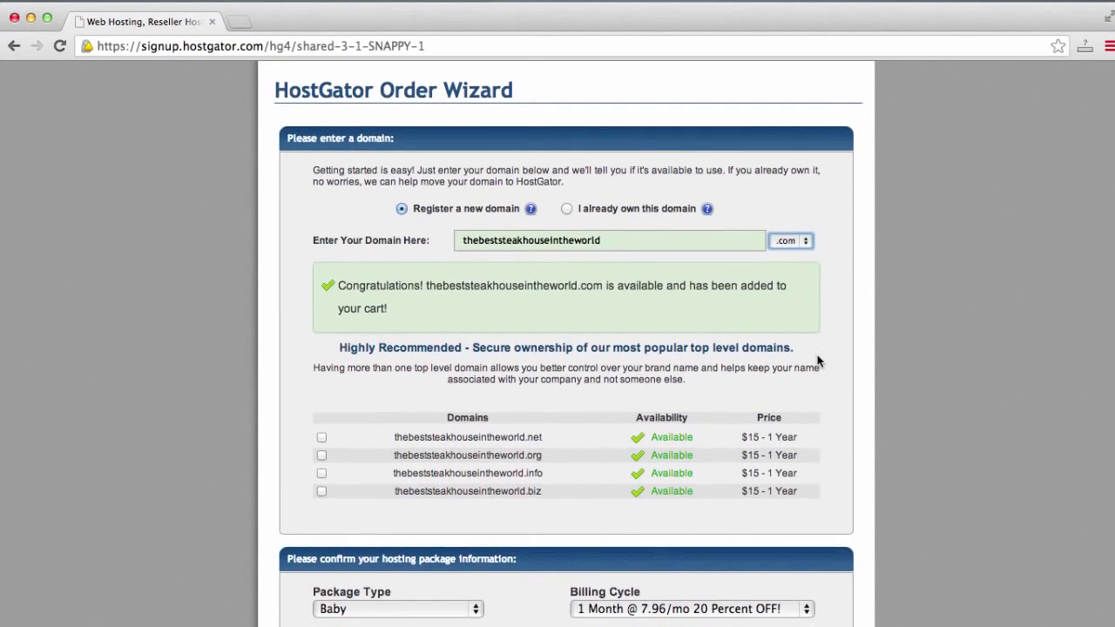
scroll(817, 362, "down", 2)
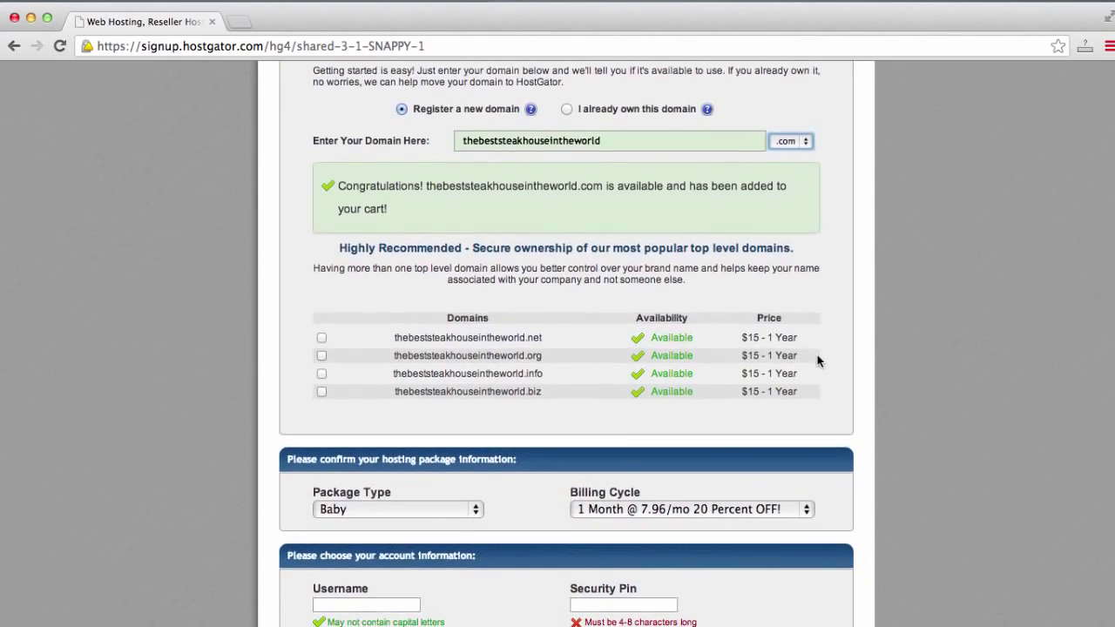
scroll(817, 360, "down", 2)
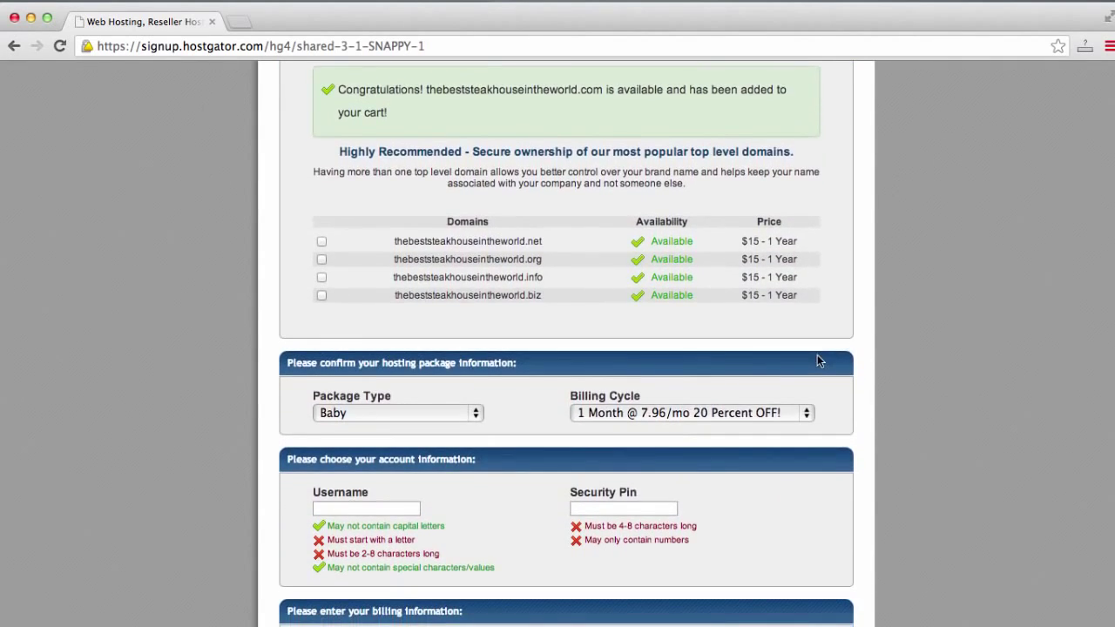
scroll(817, 361, "down", 4)
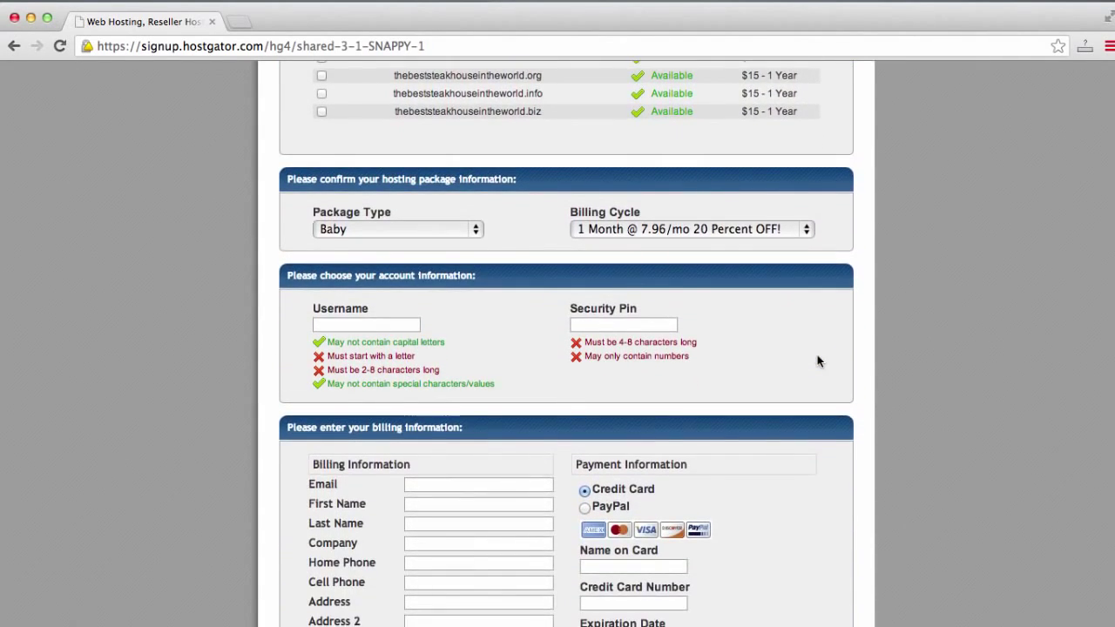
scroll(817, 361, "down", 1)
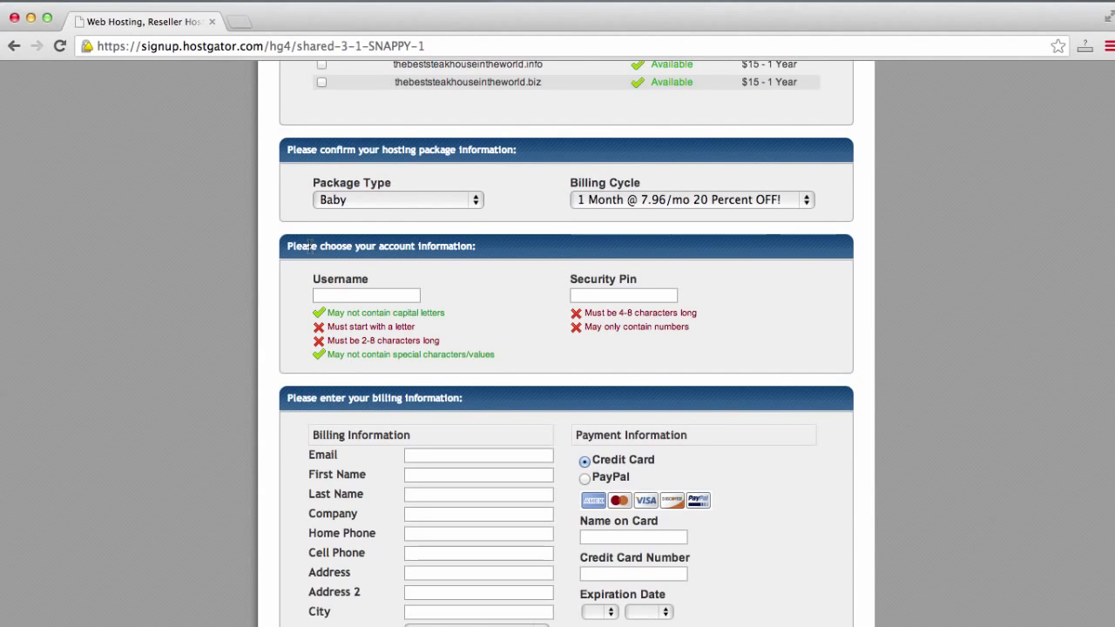
scroll(310, 243, "down", 3)
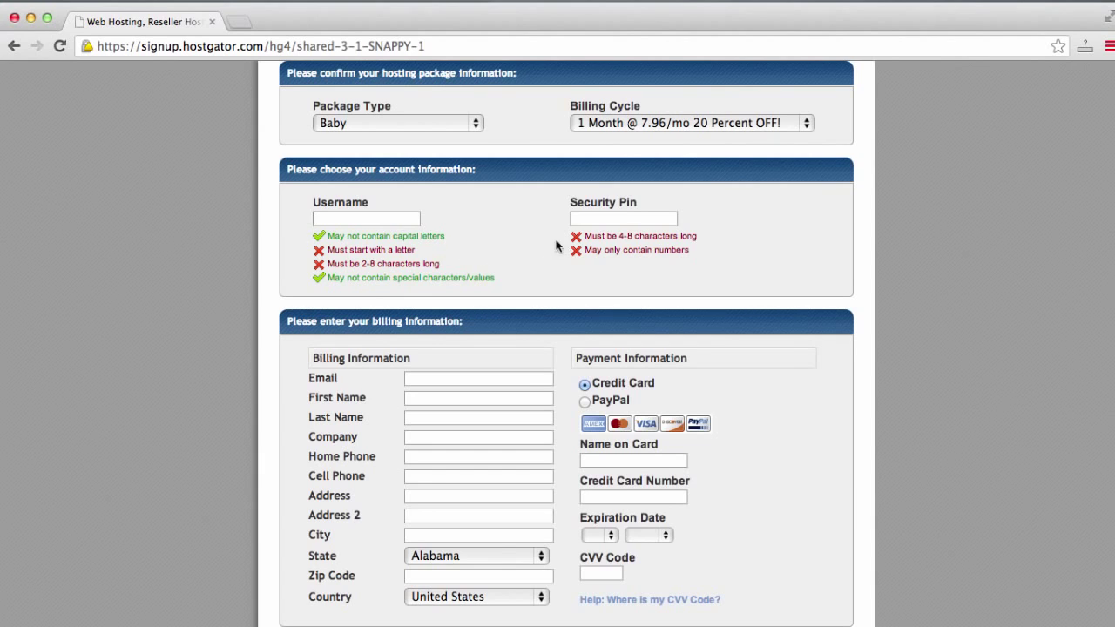
Enter an account username and a numeric security pin, then scroll to the order summary.
left_click(577, 218)
left_click(391, 220)
type("case")
key("Tab")
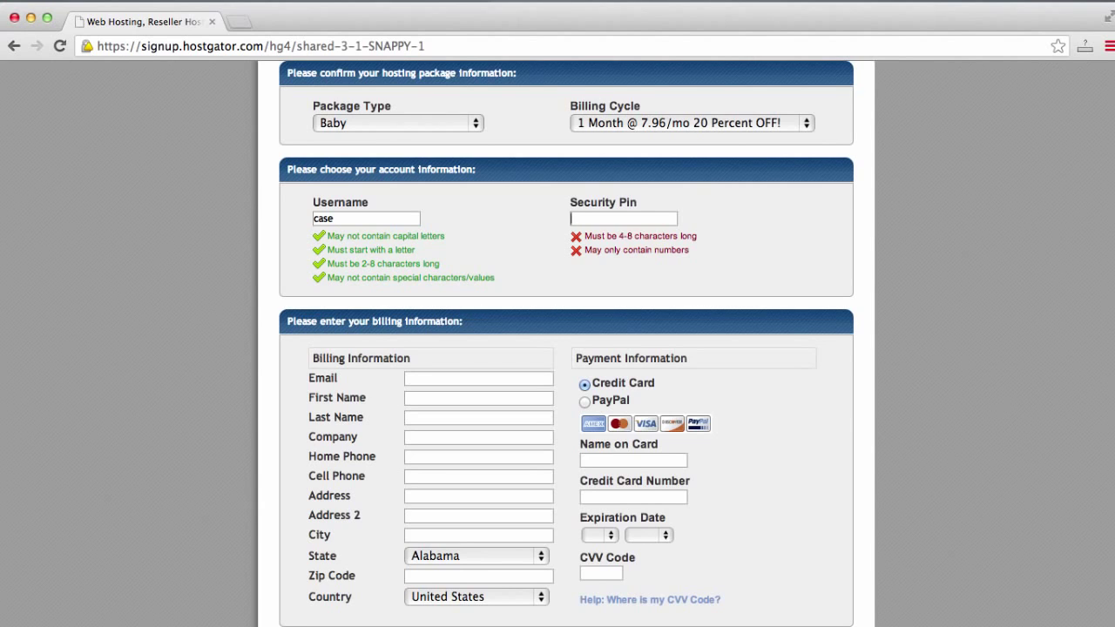
type("1234")
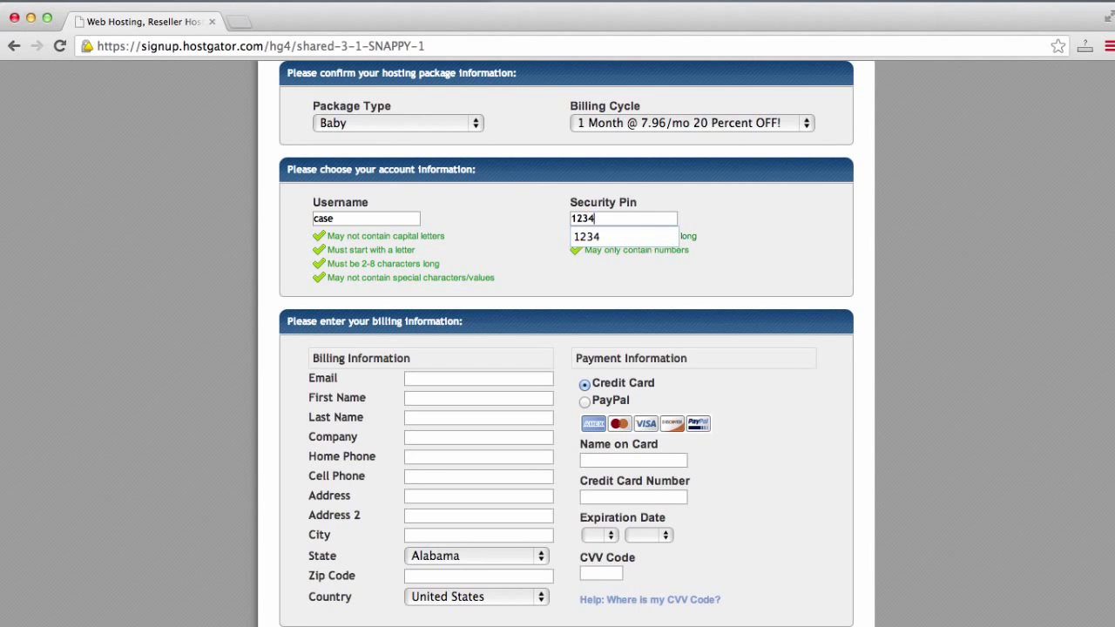
left_click(574, 291)
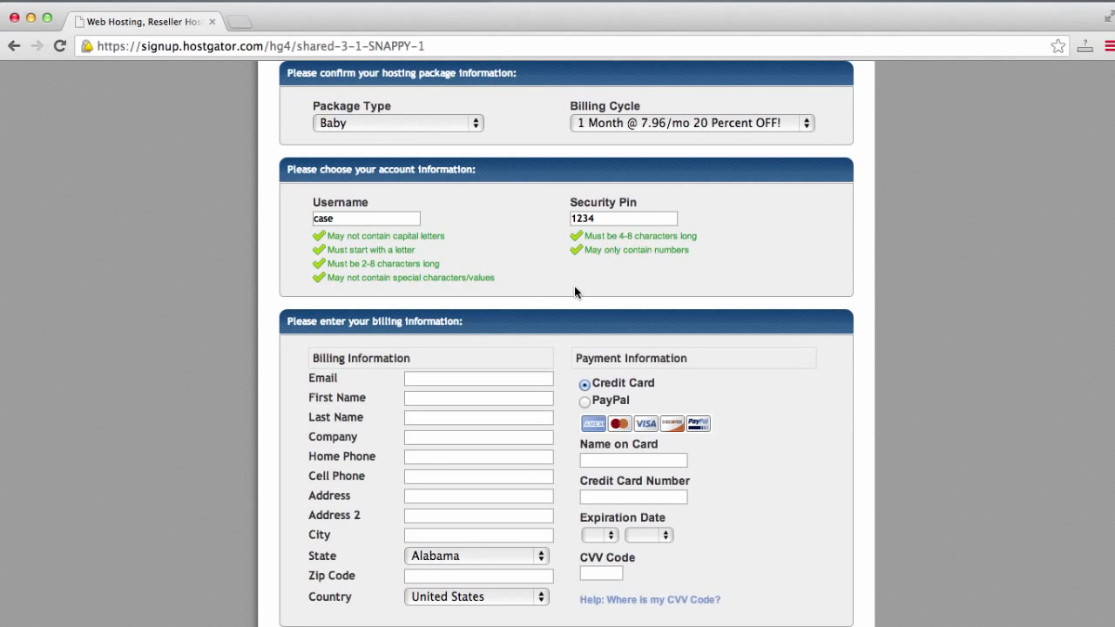
scroll(574, 292, "down", 5)
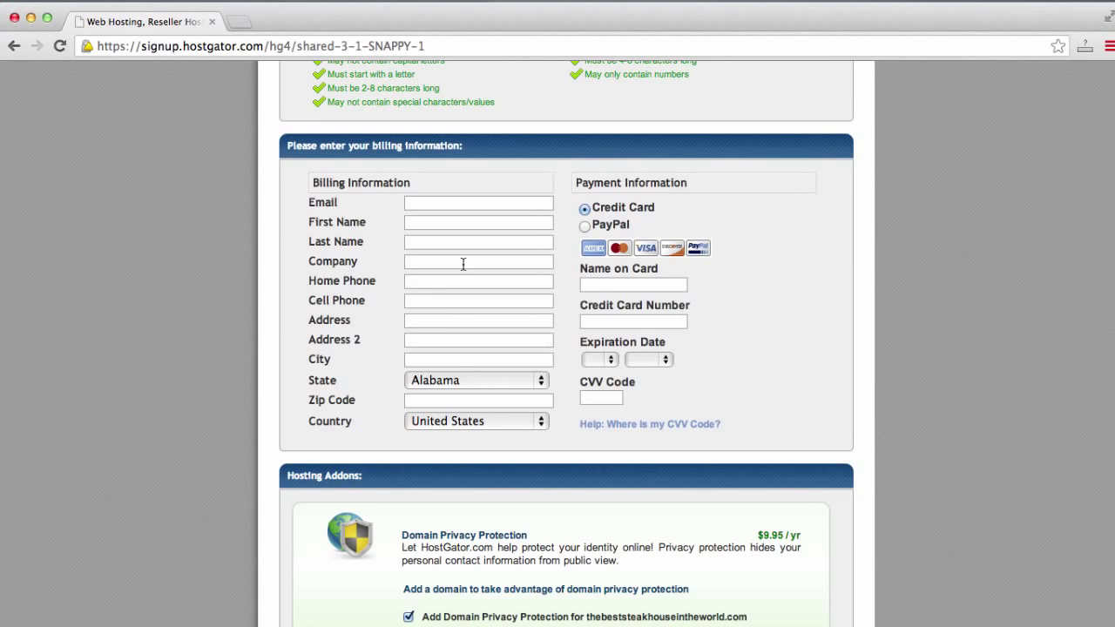
scroll(463, 264, "down", 5)
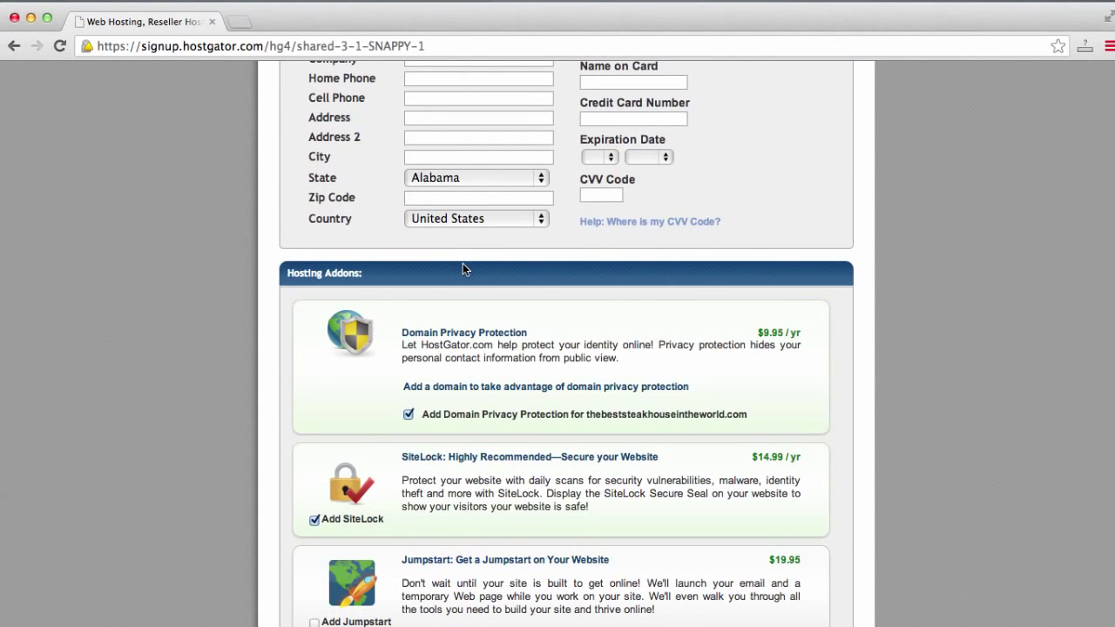
scroll(465, 269, "down", 5)
scroll(465, 269, "down", 7)
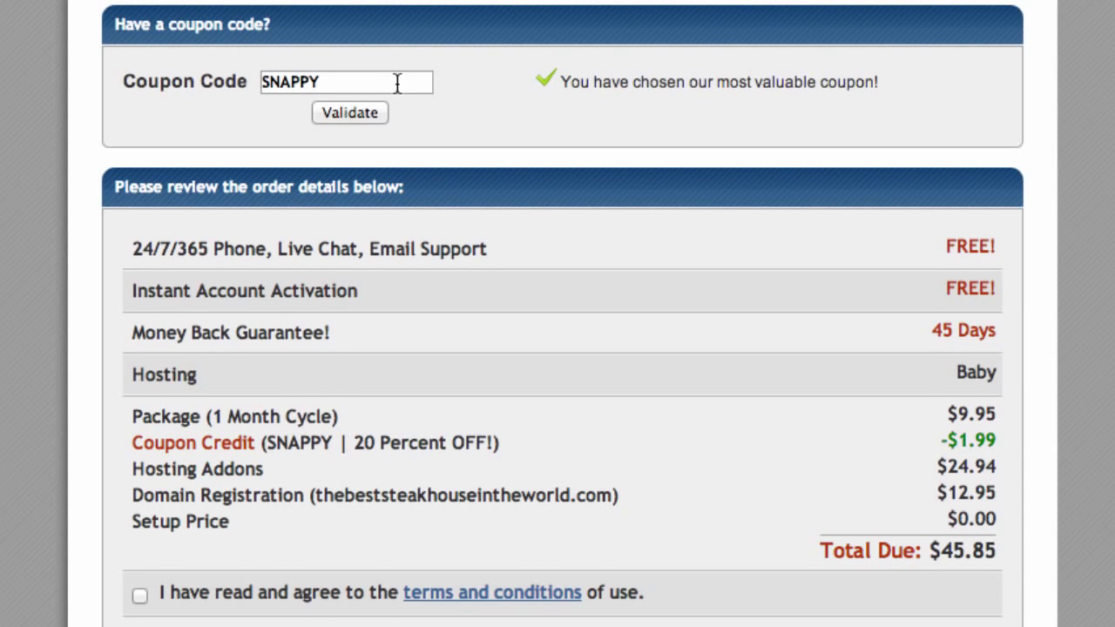
Replace SNAPPY with coupon easyguide30 and validate it, giving 30 Percent OFF (-$2.99).
left_click(397, 82)
key("super+a")
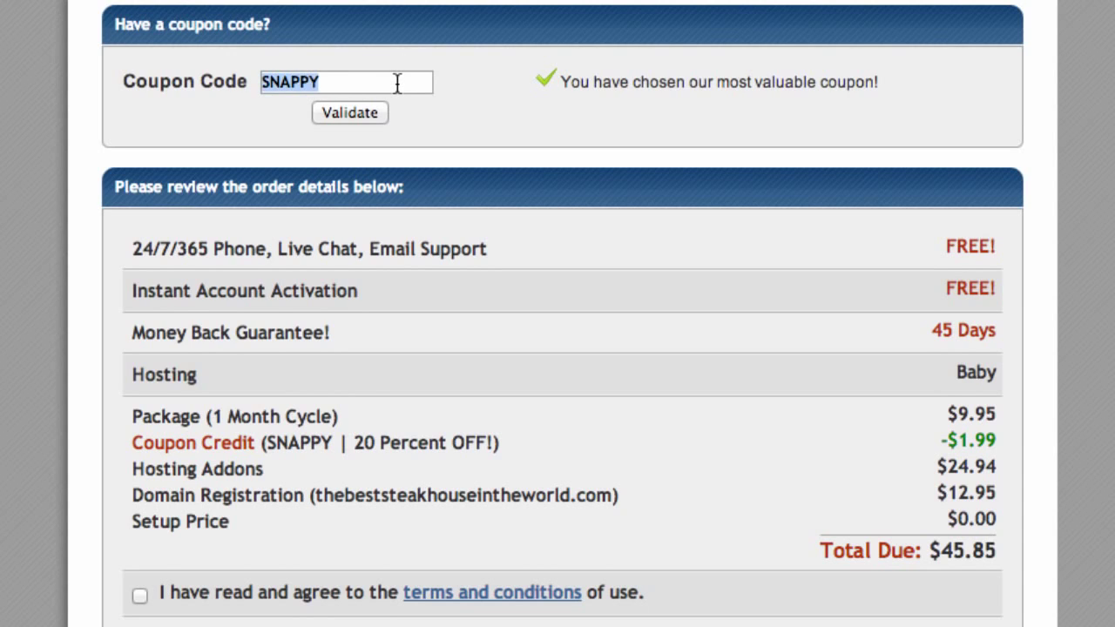
type("easygu")
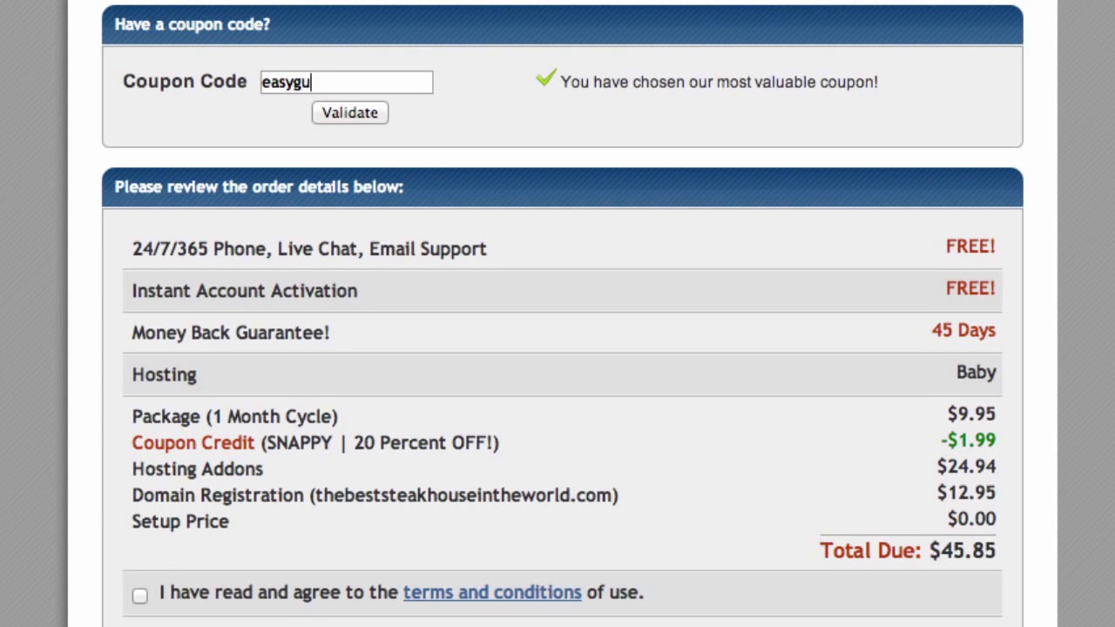
type("ide30")
left_click(367, 113)
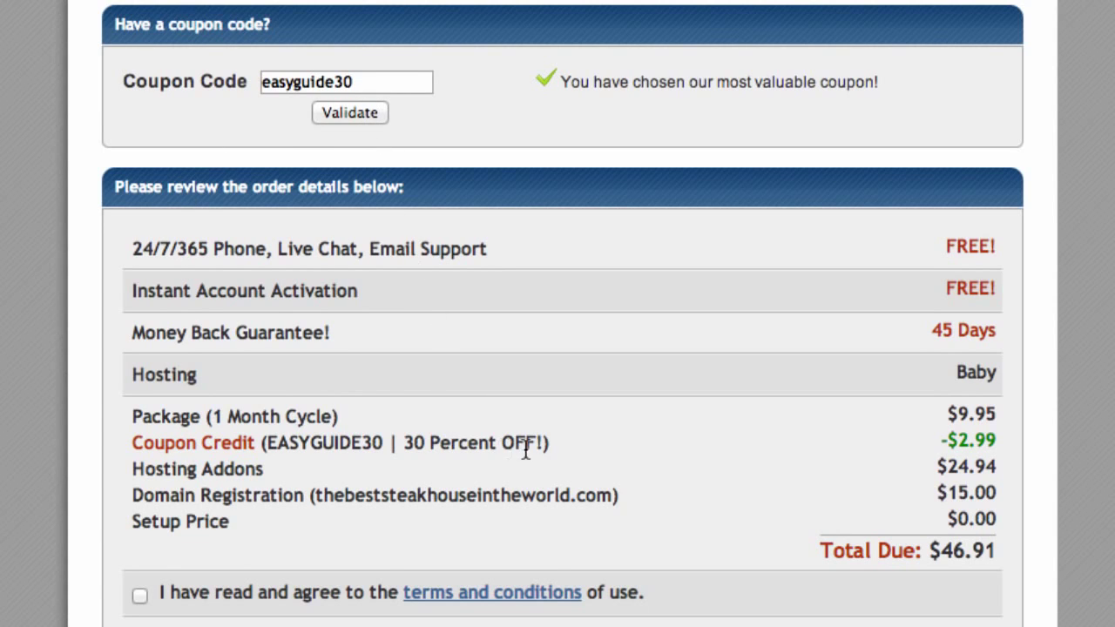
left_click_drag(539, 442, 264, 450)
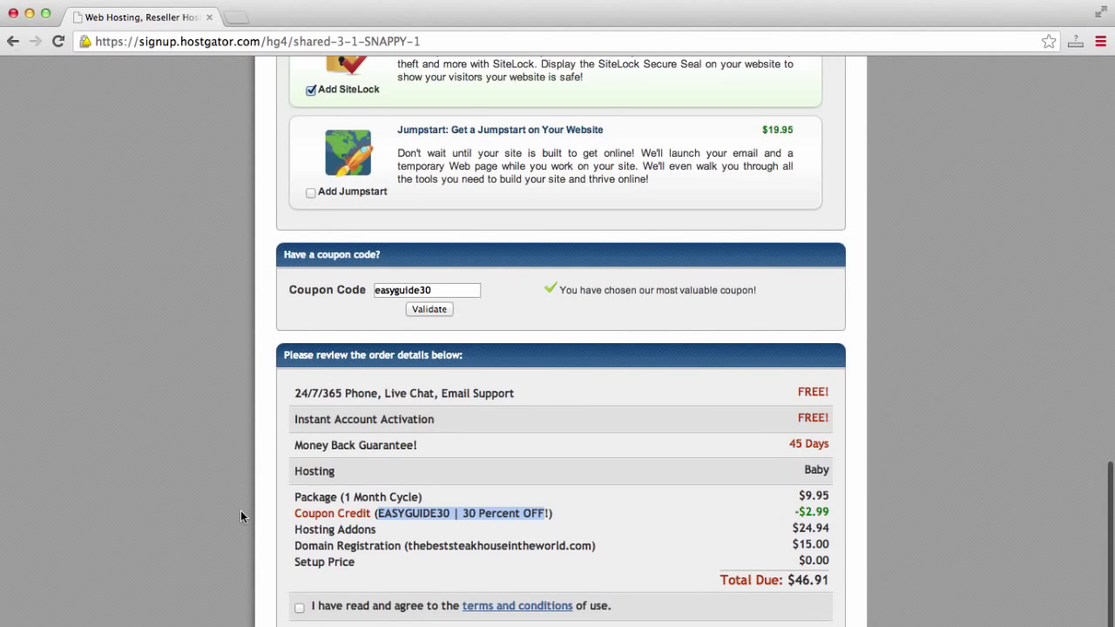
Uncheck the Domain Privacy Protection and SiteLock add-ons in the Hosting Addons list.
scroll(240, 510, "up", 5)
scroll(240, 511, "up", 2)
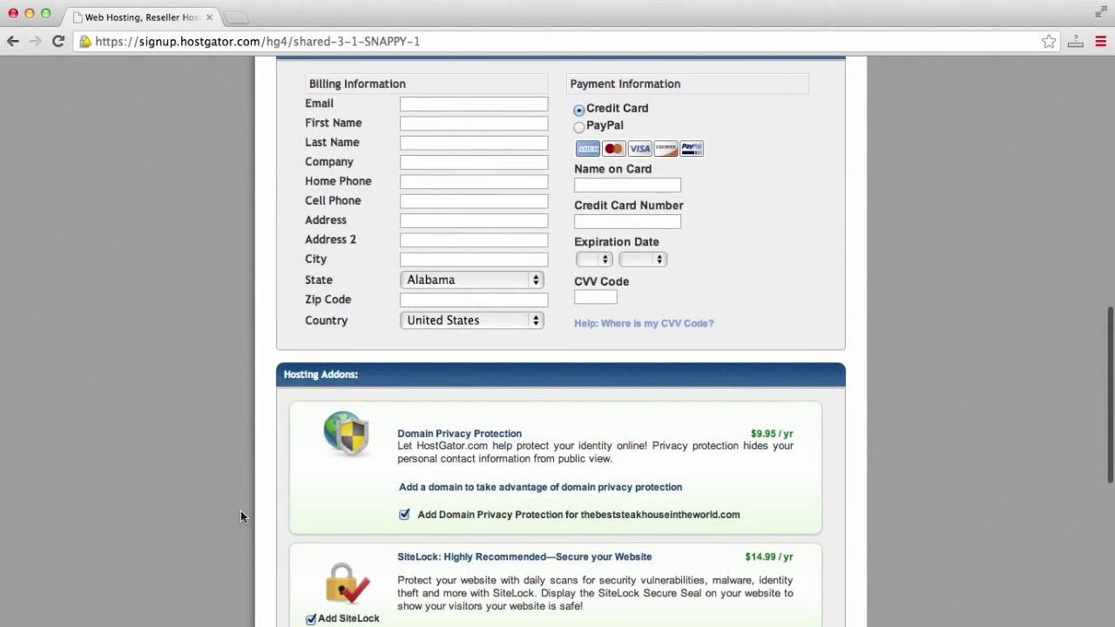
scroll(240, 511, "down", 3)
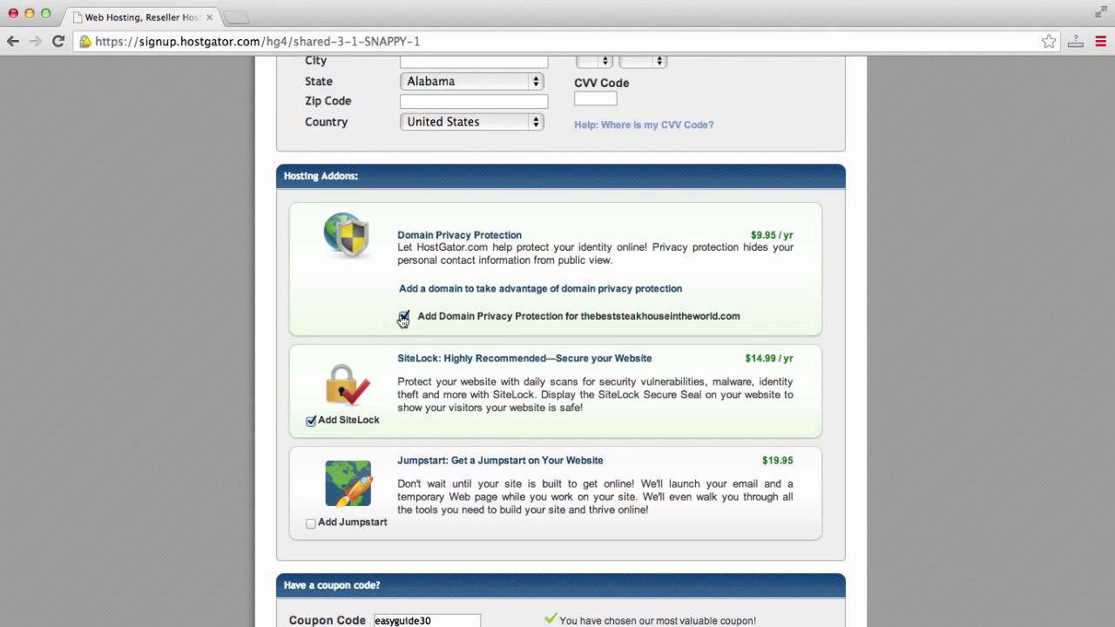
left_click(404, 317)
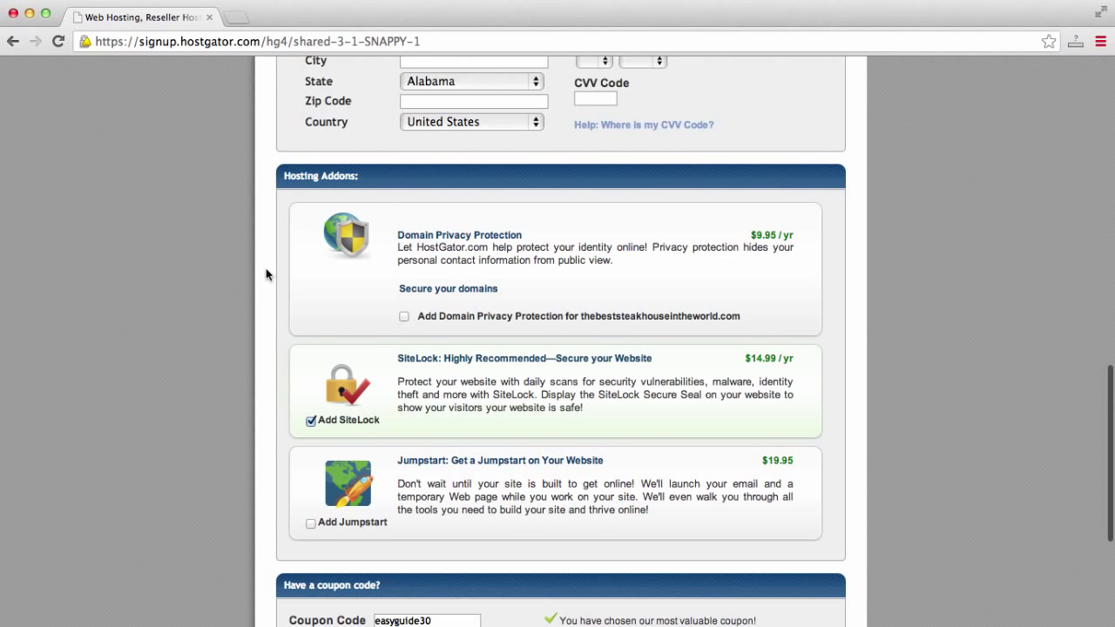
scroll(266, 274, "down", 2)
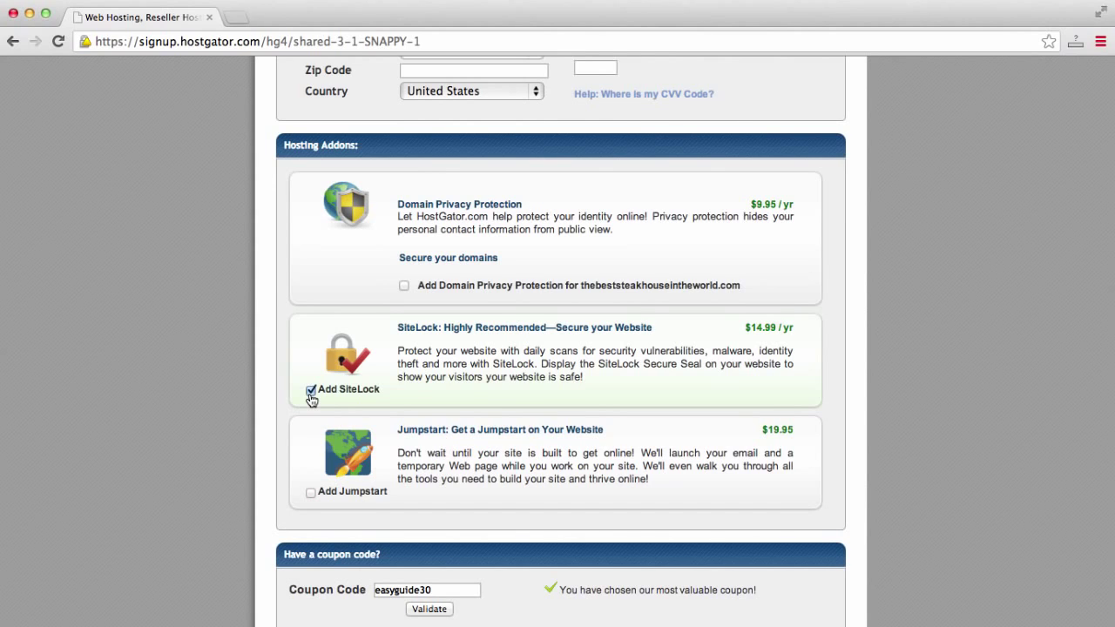
left_click(311, 392)
scroll(237, 397, "down", 5)
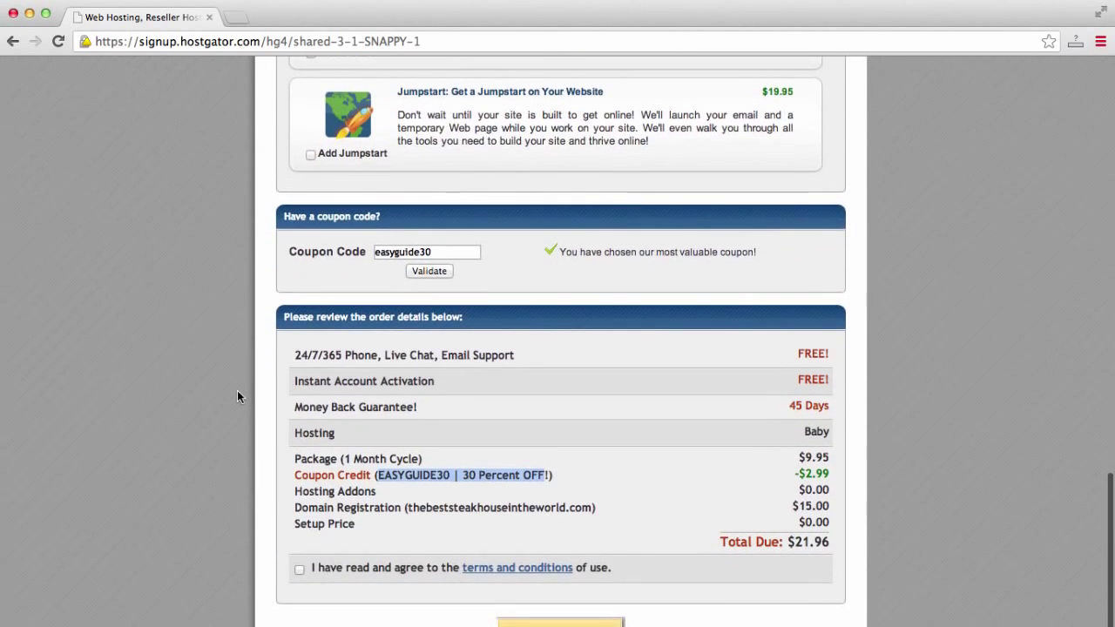
scroll(237, 394, "down", 1)
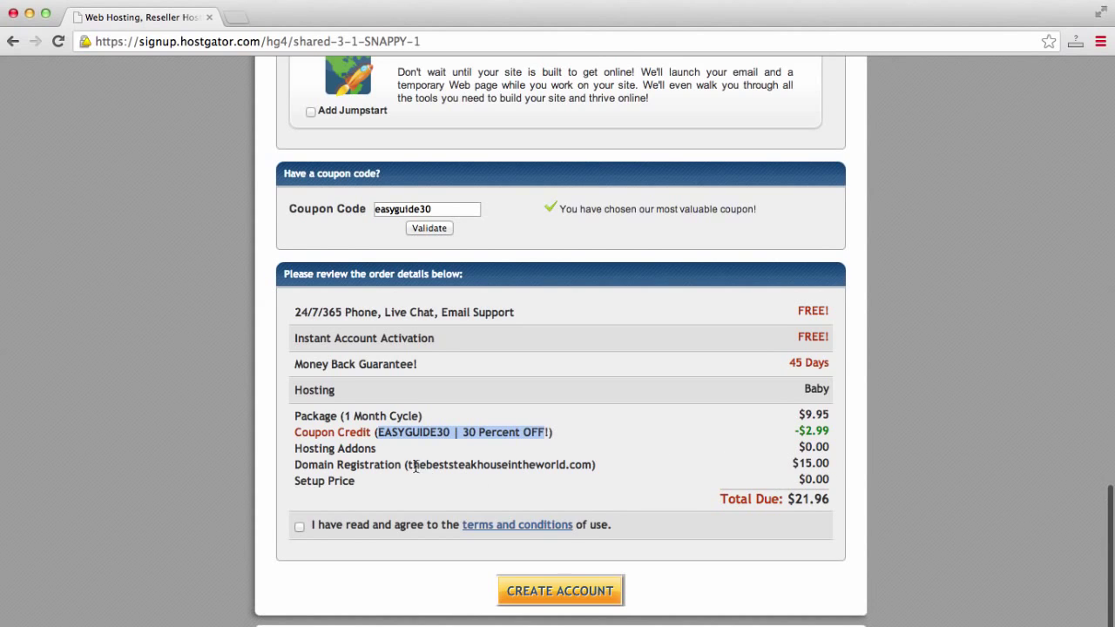
left_click_drag(410, 466, 453, 466)
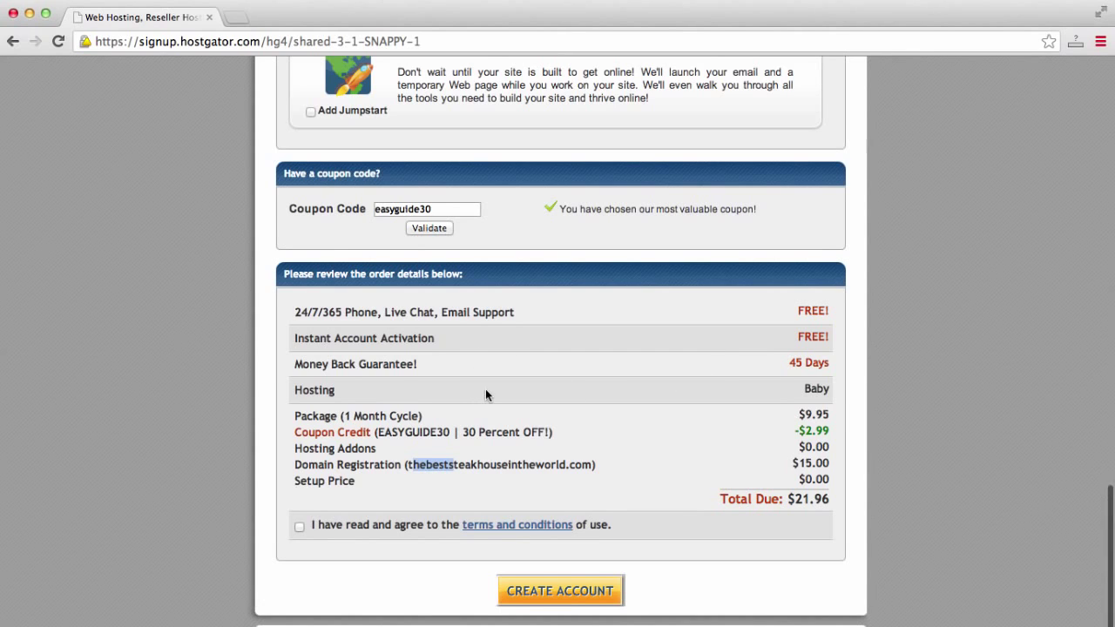
scroll(485, 389, "down", 1)
left_click(831, 367)
left_click_drag(757, 370, 272, 362)
left_click(272, 363)
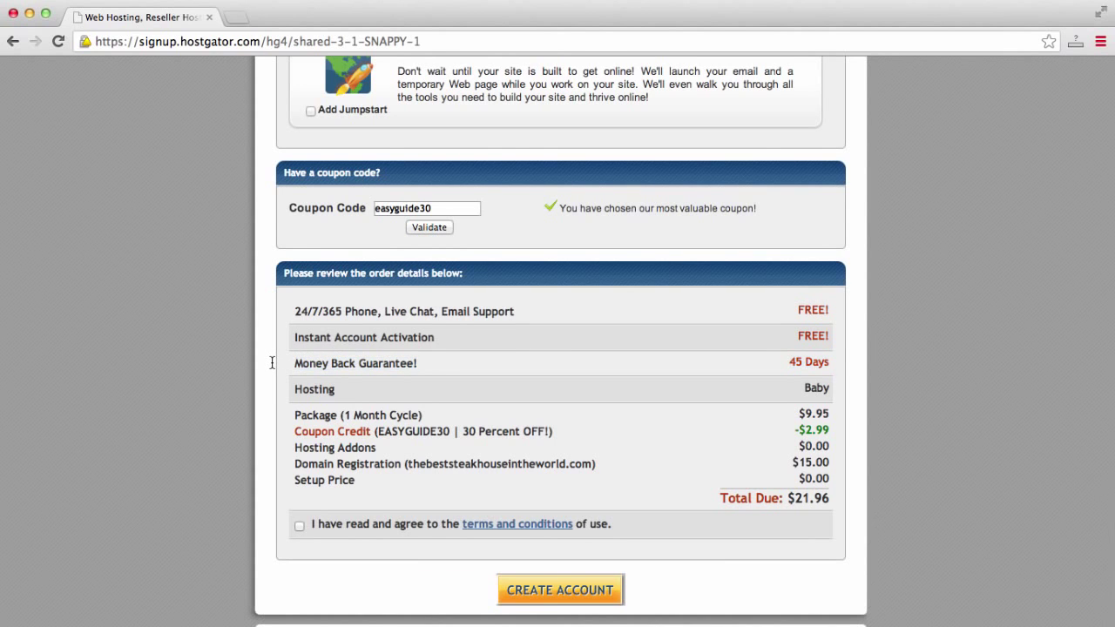
scroll(272, 363, "down", 1)
scroll(272, 362, "up", 10)
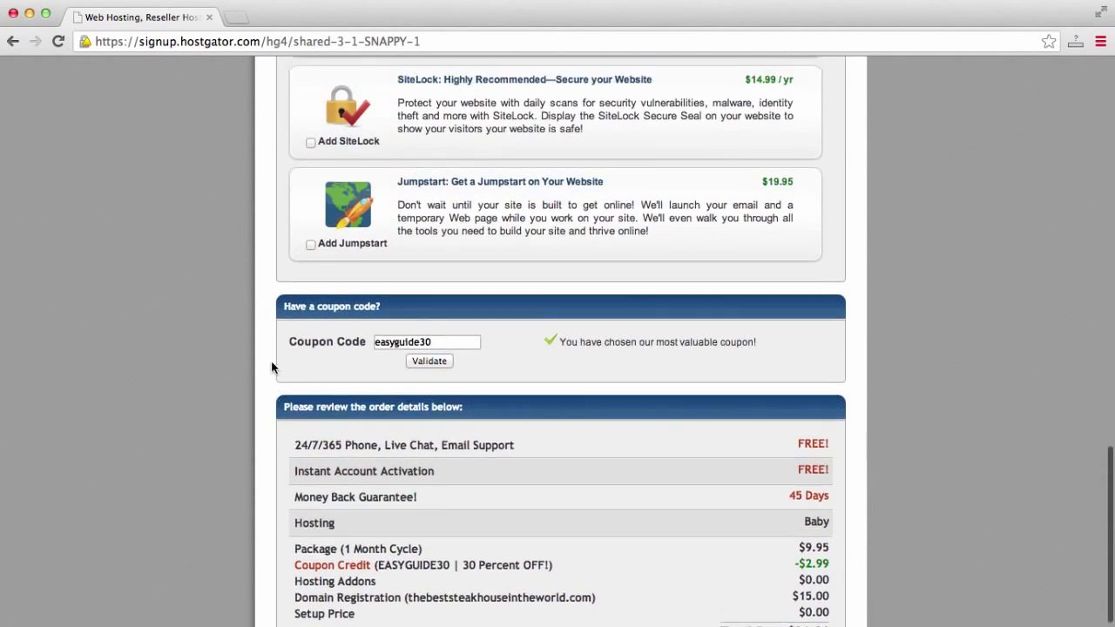
scroll(272, 367, "up", 3)
scroll(271, 367, "down", 1)
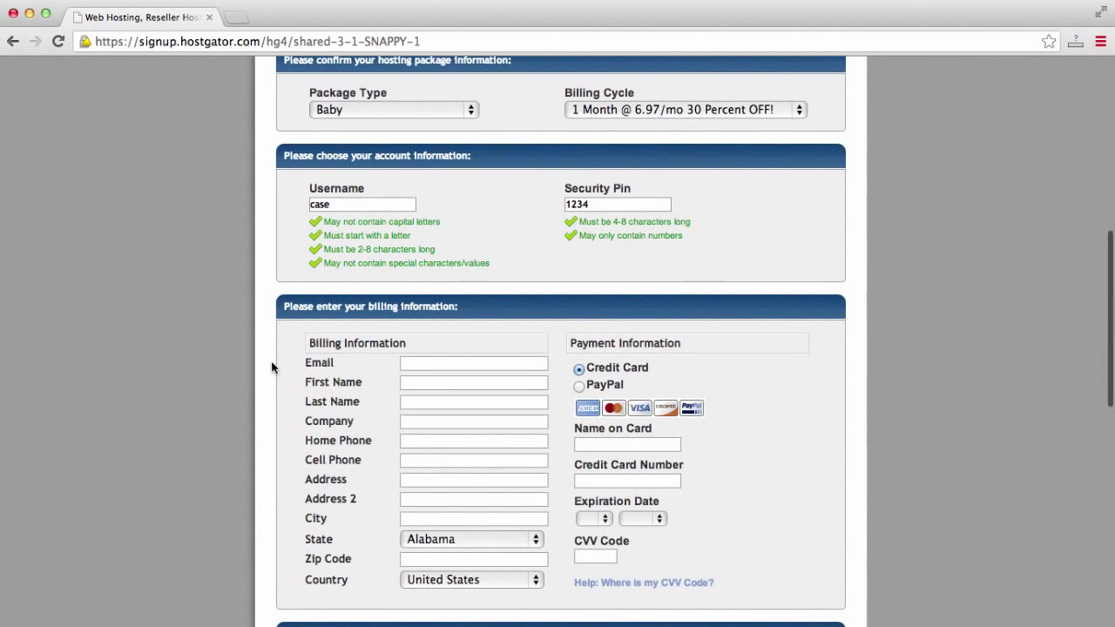
scroll(272, 367, "down", 4)
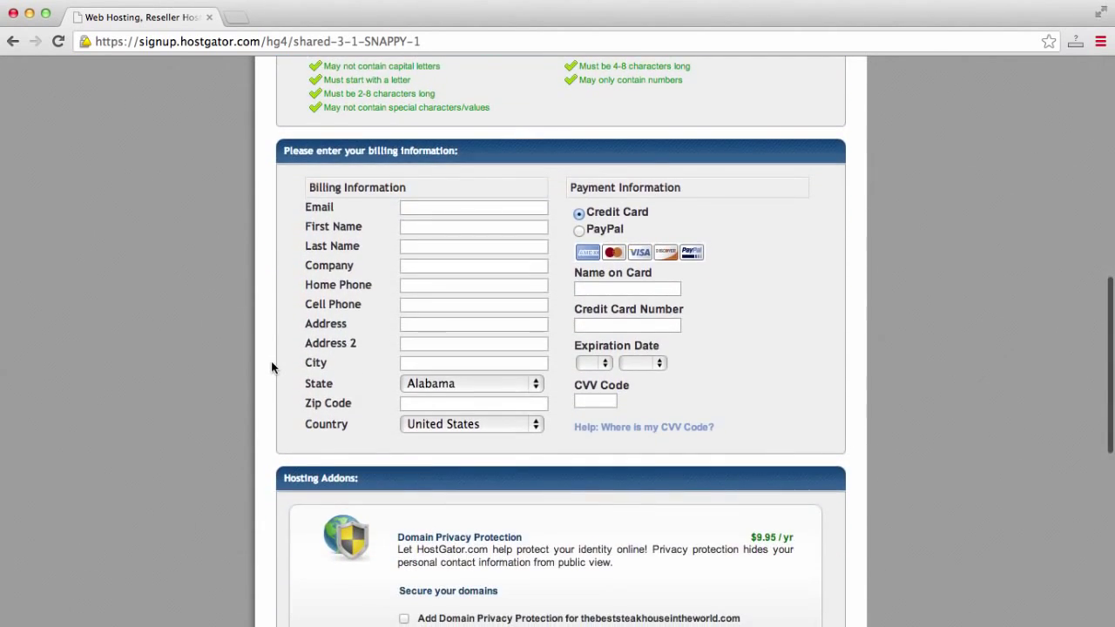
scroll(272, 366, "down", 15)
scroll(272, 367, "down", 2)
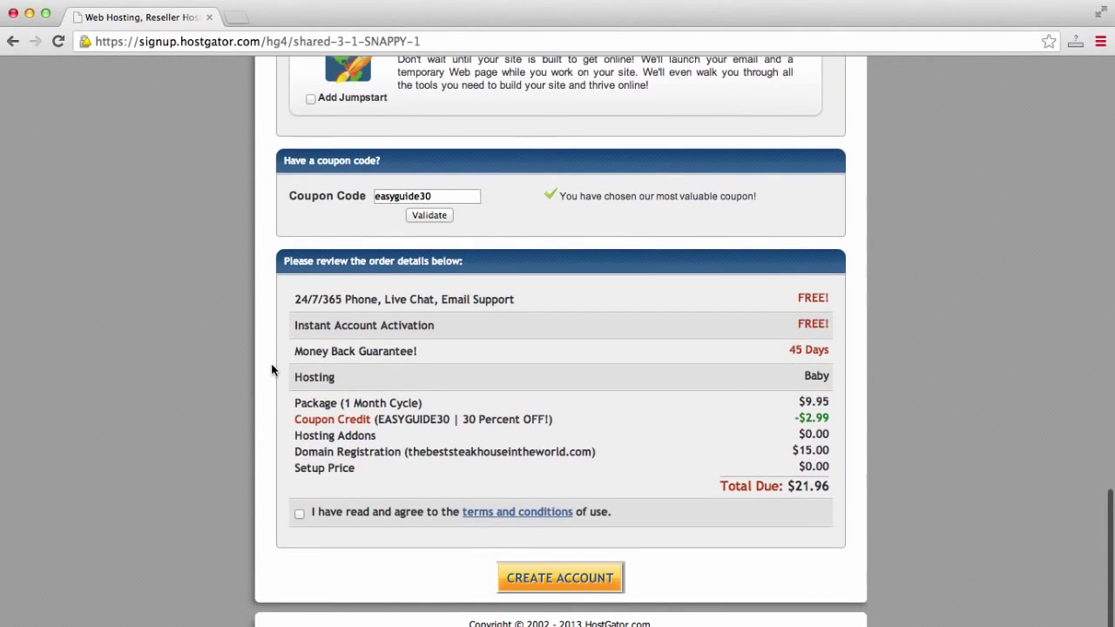
Agree to the terms and conditions, then select the confirmation e-mail address on the thank-you page.
left_click(299, 516)
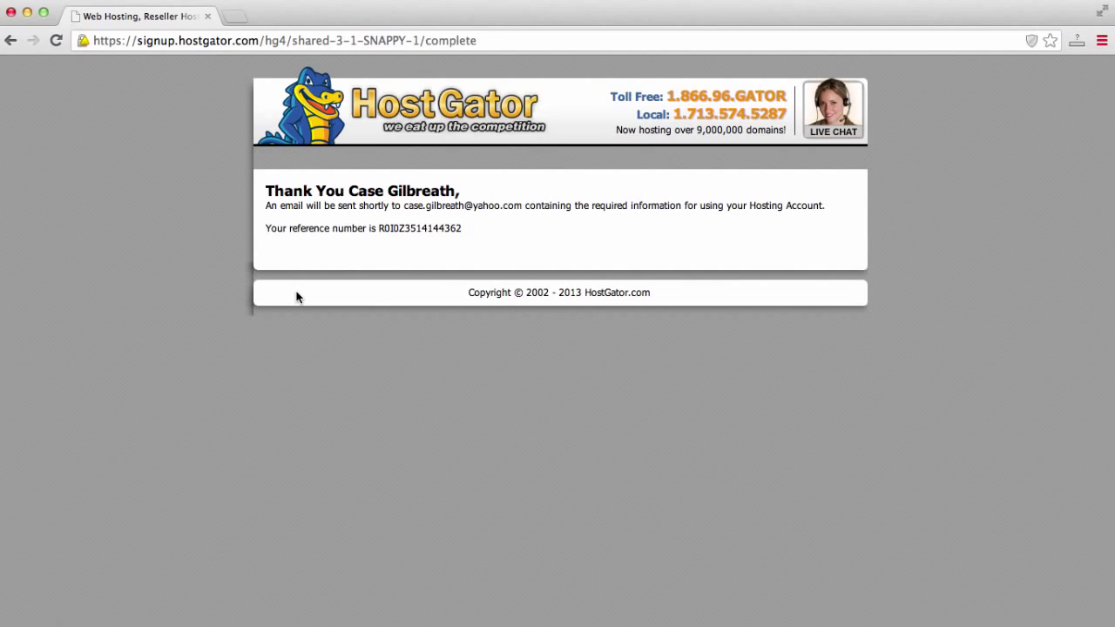
left_click_drag(404, 207, 520, 205)
left_click(520, 205)
Load ymail.com in a new tab and open the 'HostGator.com :: Your Account Info' message.
left_click(239, 18)
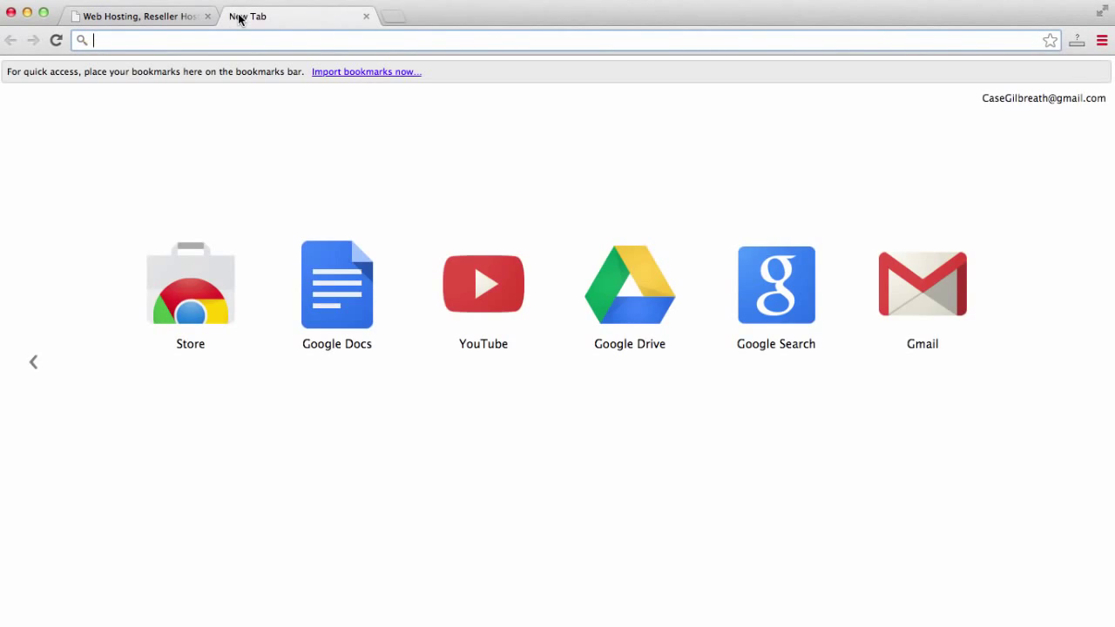
type("ymail.com")
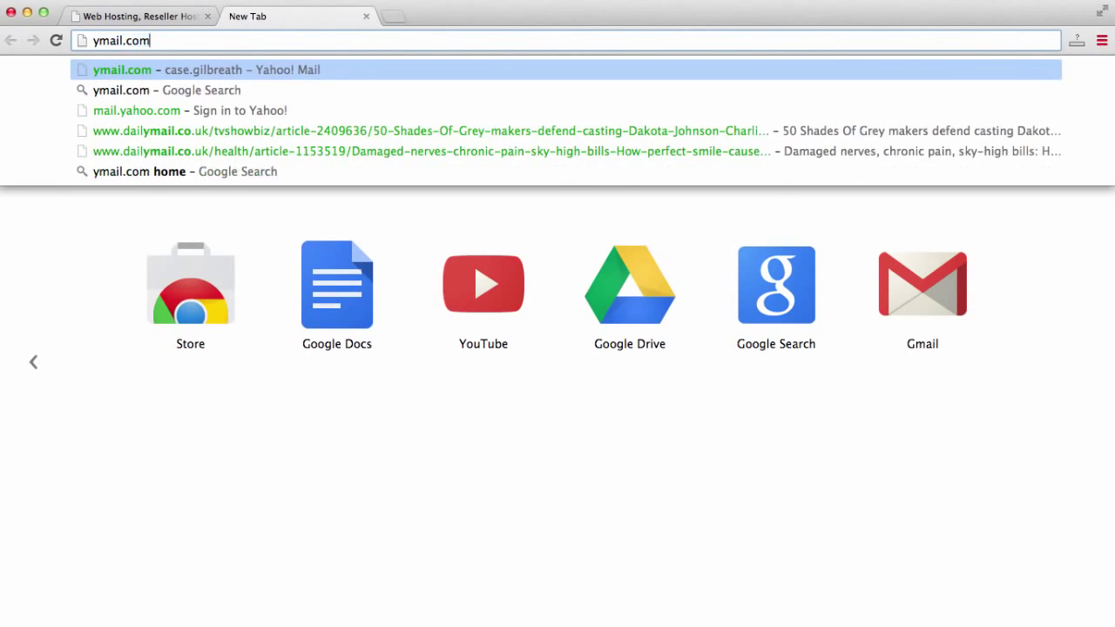
key("Return")
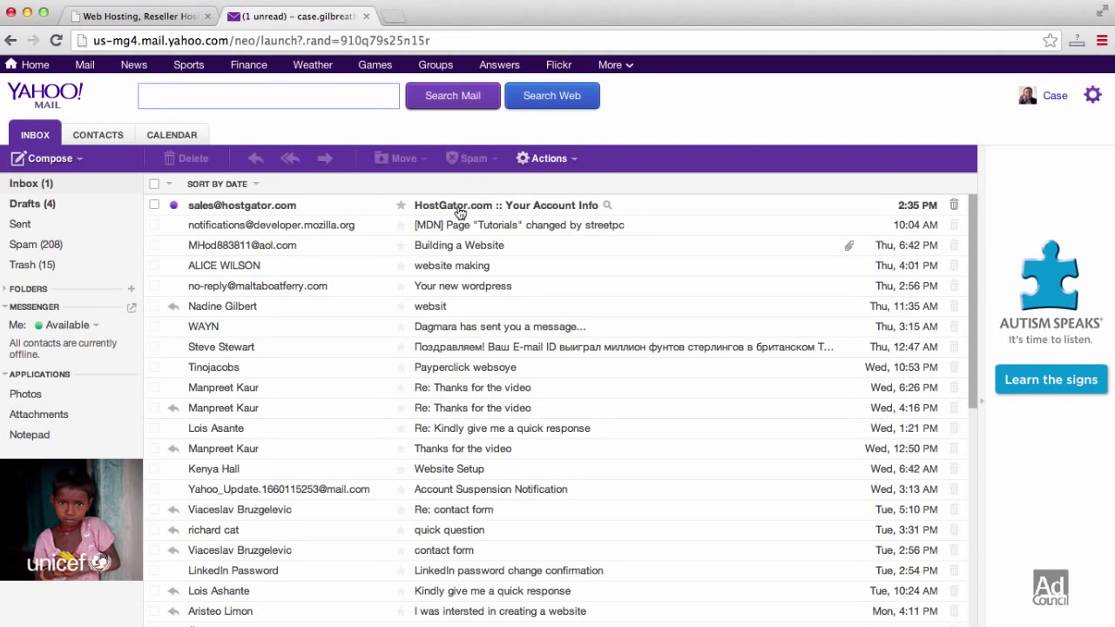
left_click(462, 211)
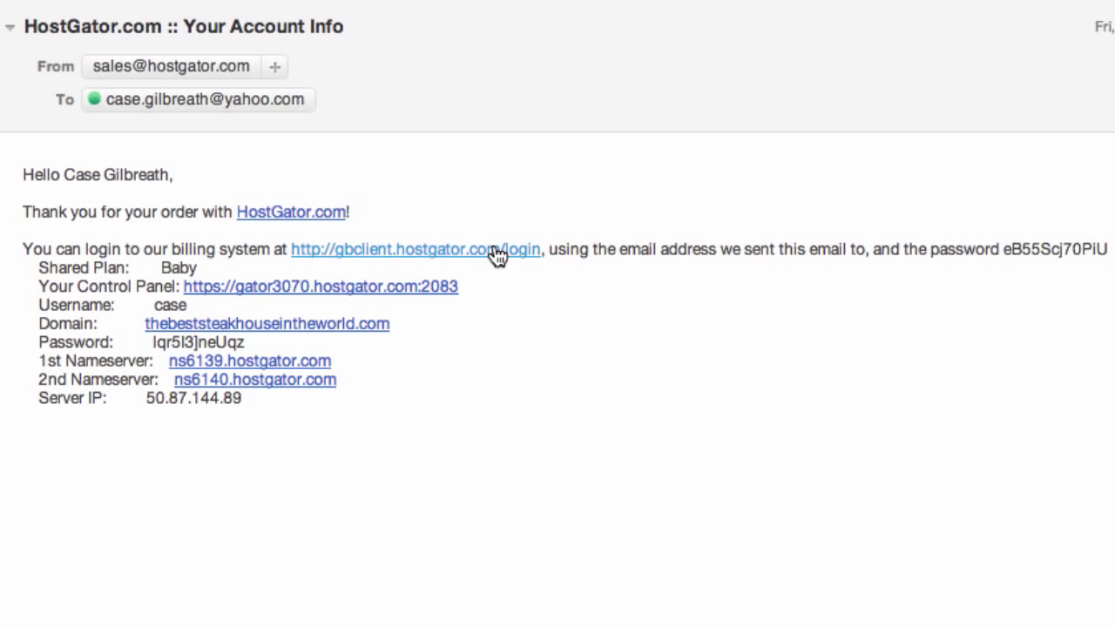
Select the billing system password in the email and follow the Your Control Panel link.
left_click(494, 249)
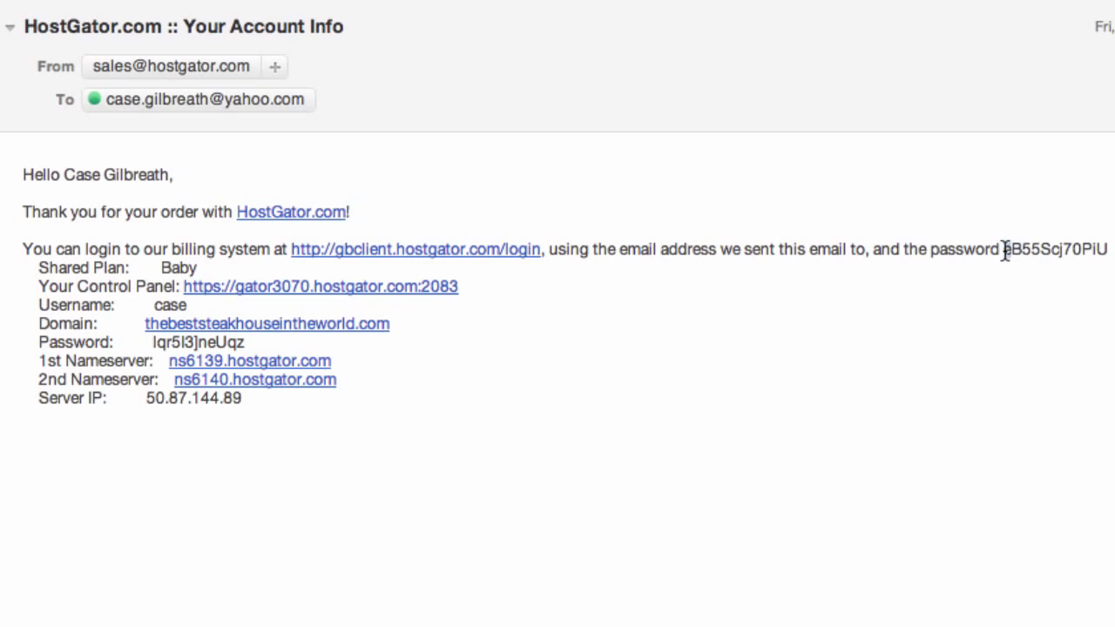
left_click_drag(1002, 250, 1113, 250)
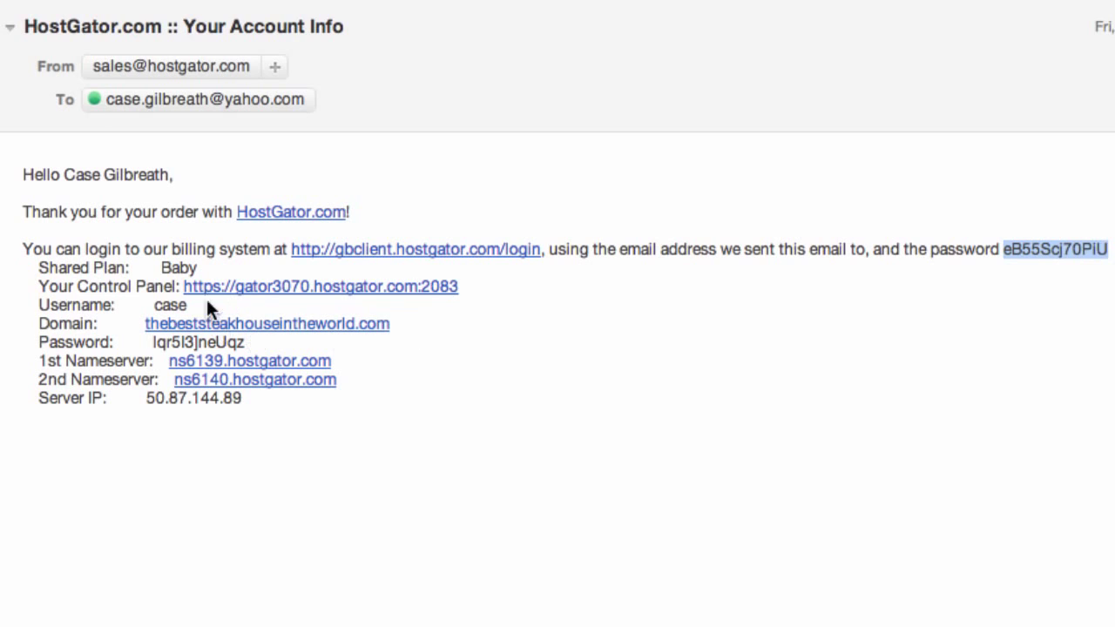
left_click(343, 296)
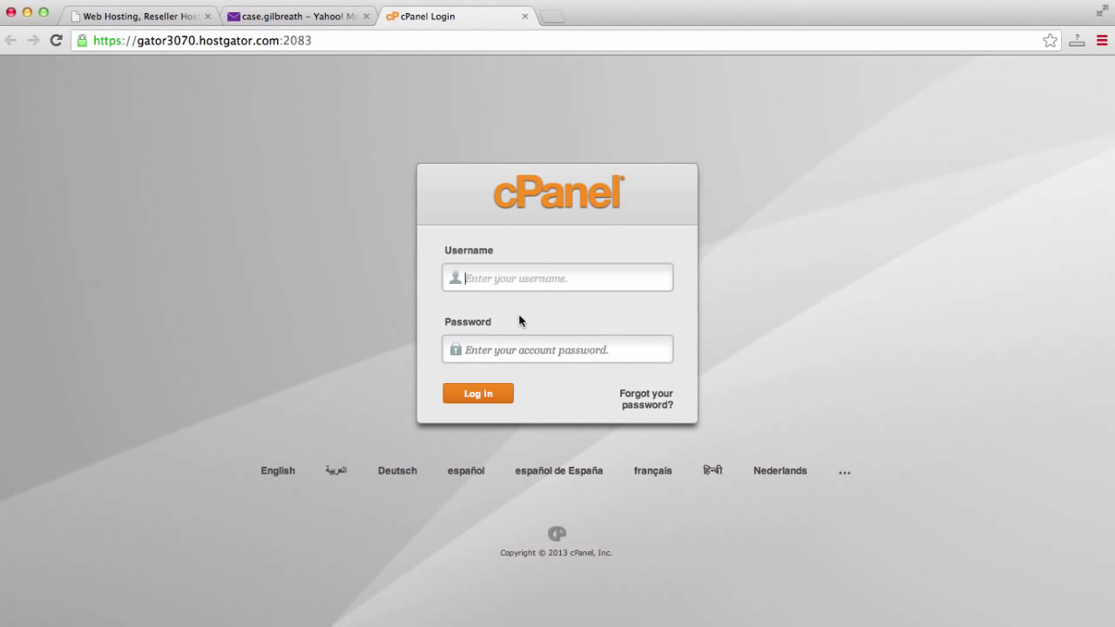
Copy the account username and password from the email and log in on the cPanel Login page.
left_click(292, 17)
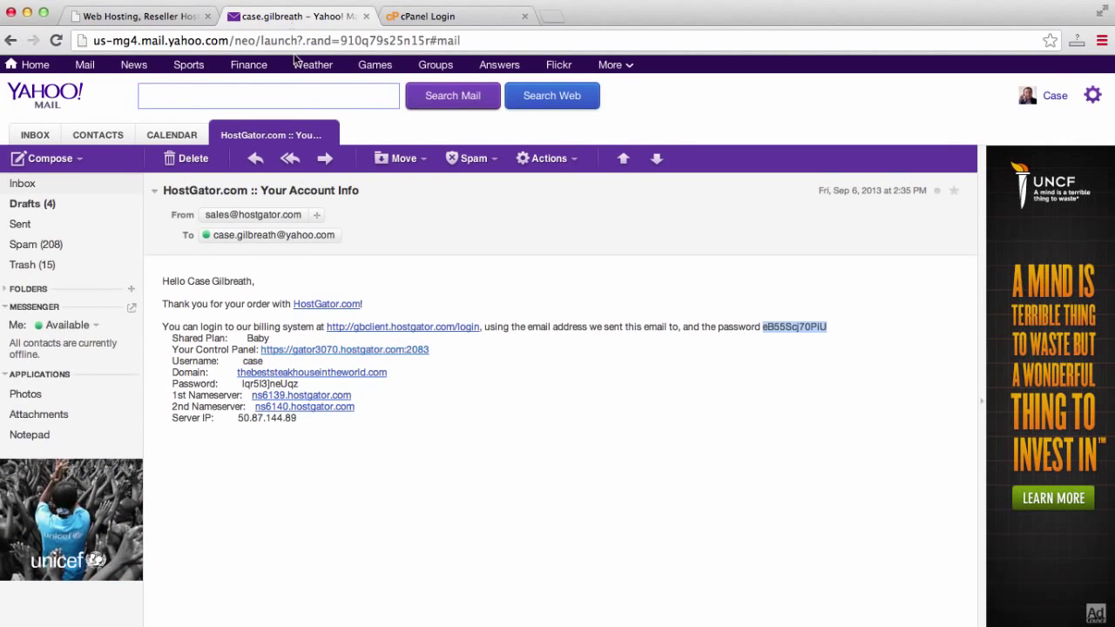
left_click_drag(266, 361, 244, 360)
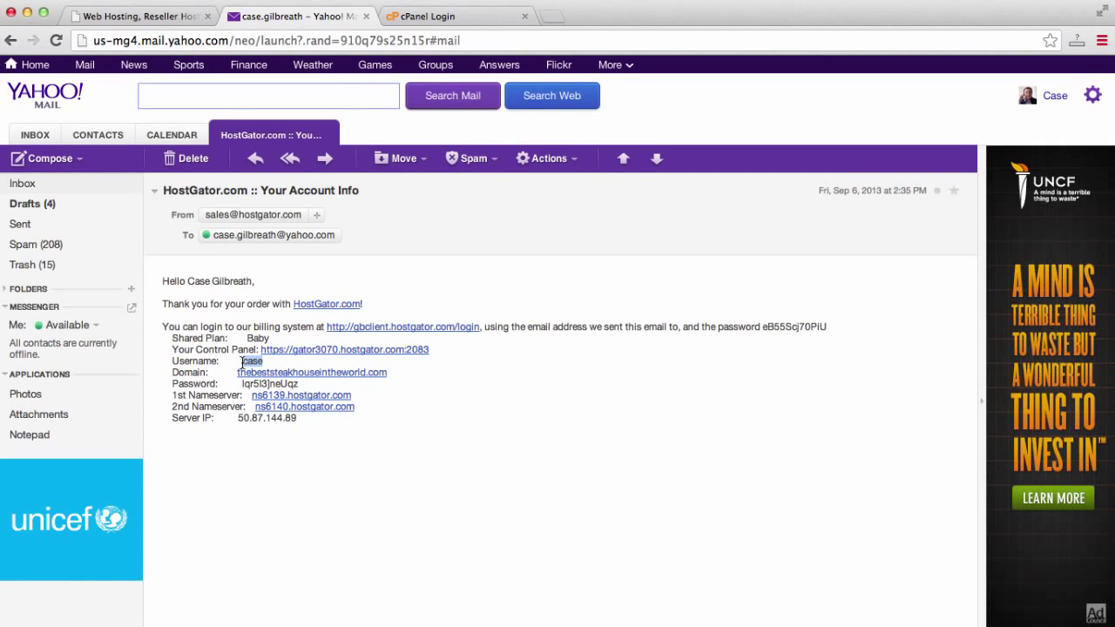
left_click_drag(300, 384, 246, 385)
left_click(239, 387)
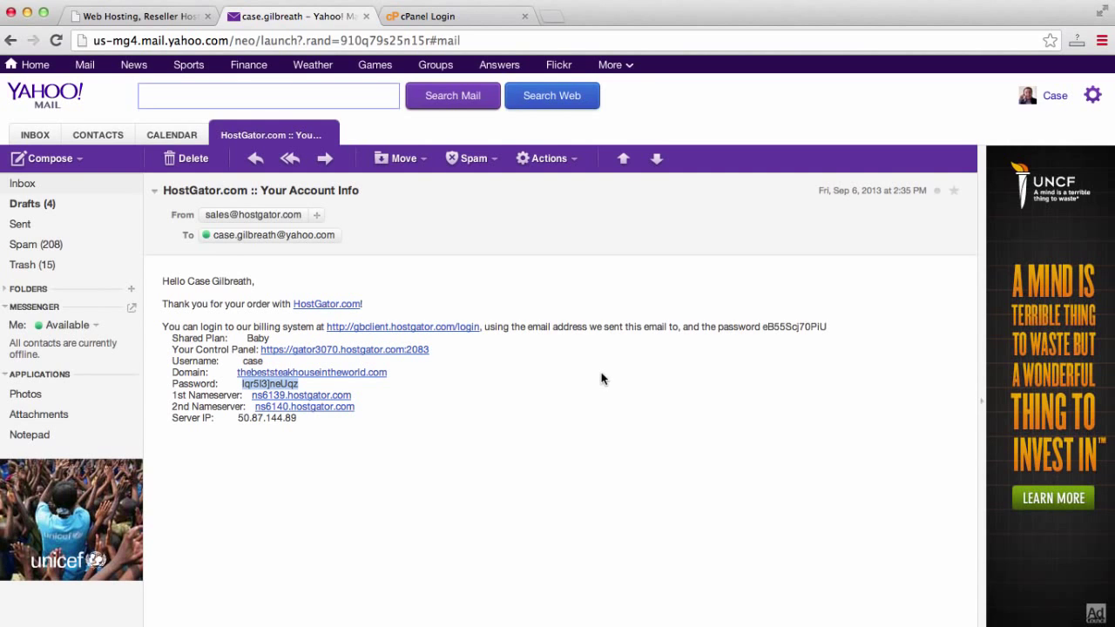
left_click(426, 19)
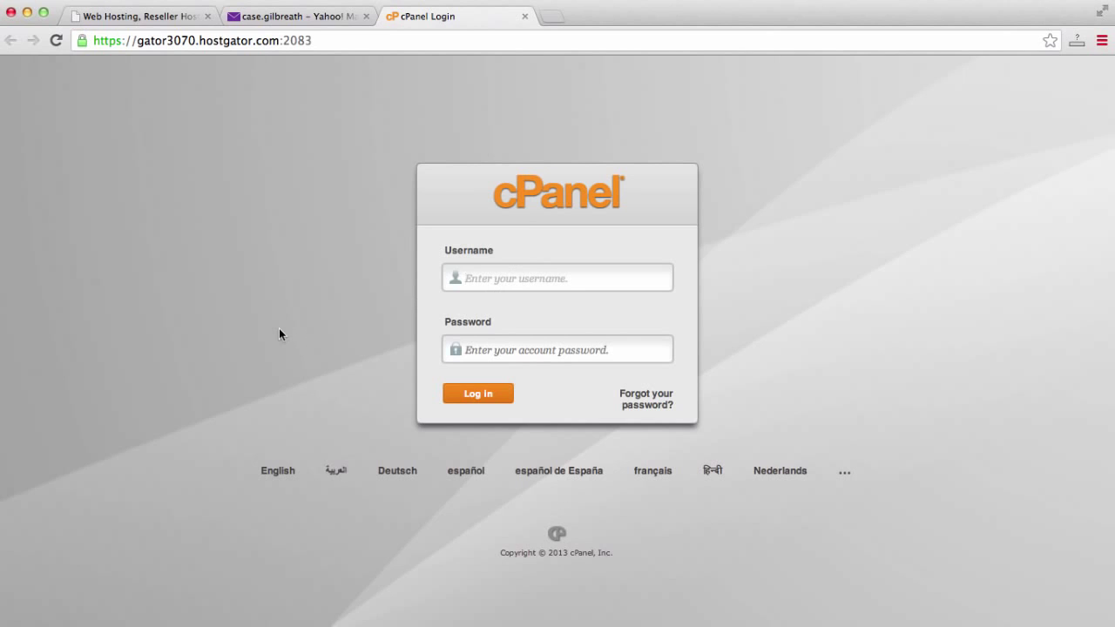
type("case")
key("Tab")
key("super+v")
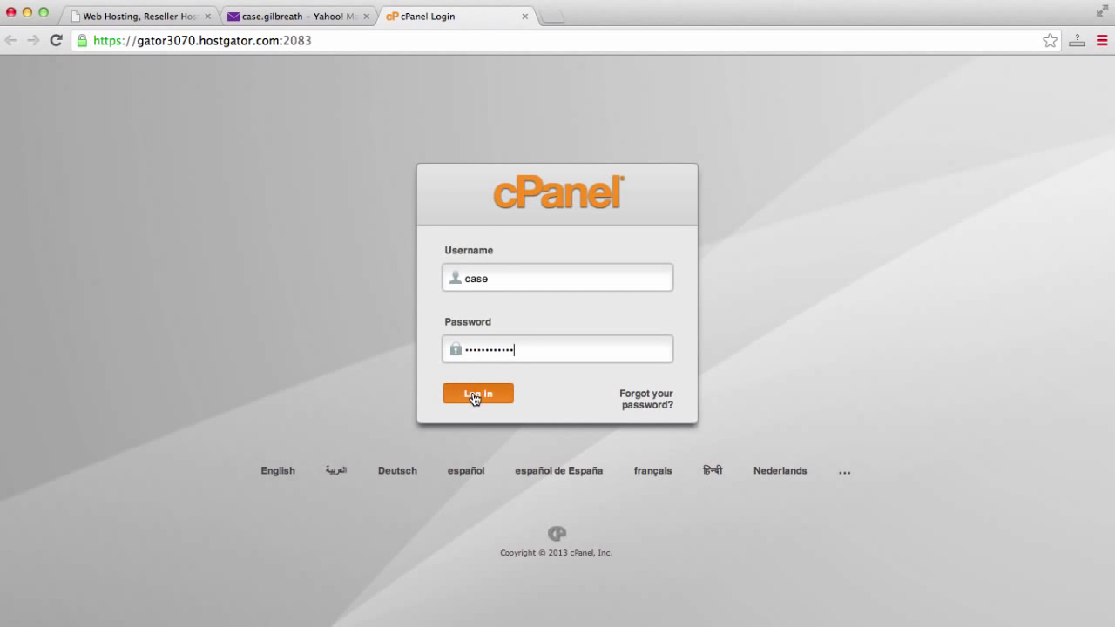
left_click(475, 396)
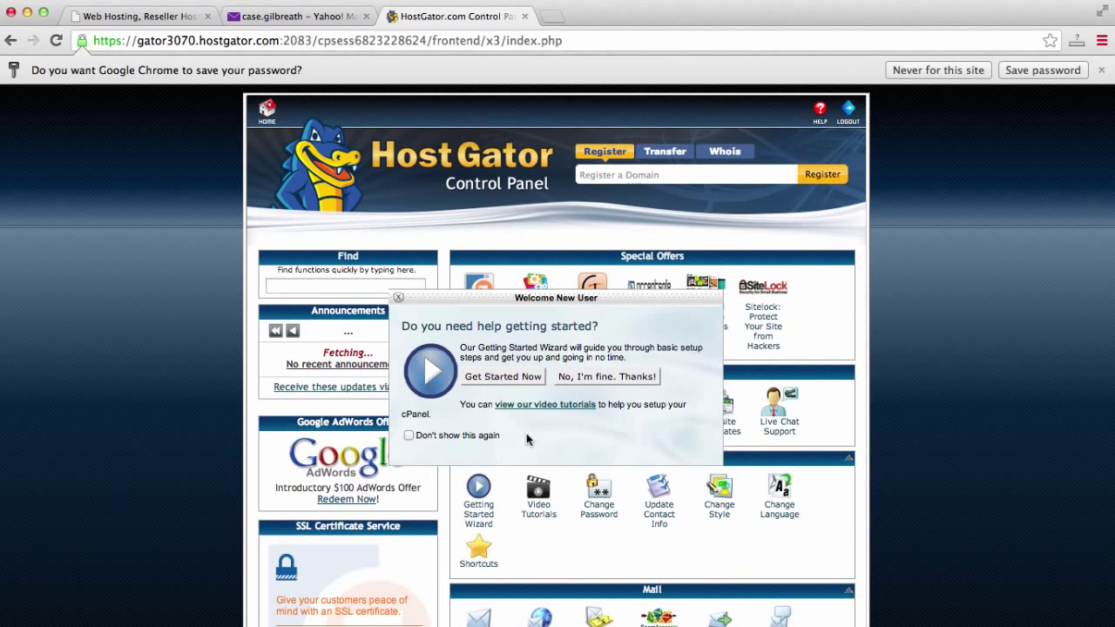
Decline the Welcome New User prompt and launch QuickInstall from the Software/Services section.
left_click(590, 376)
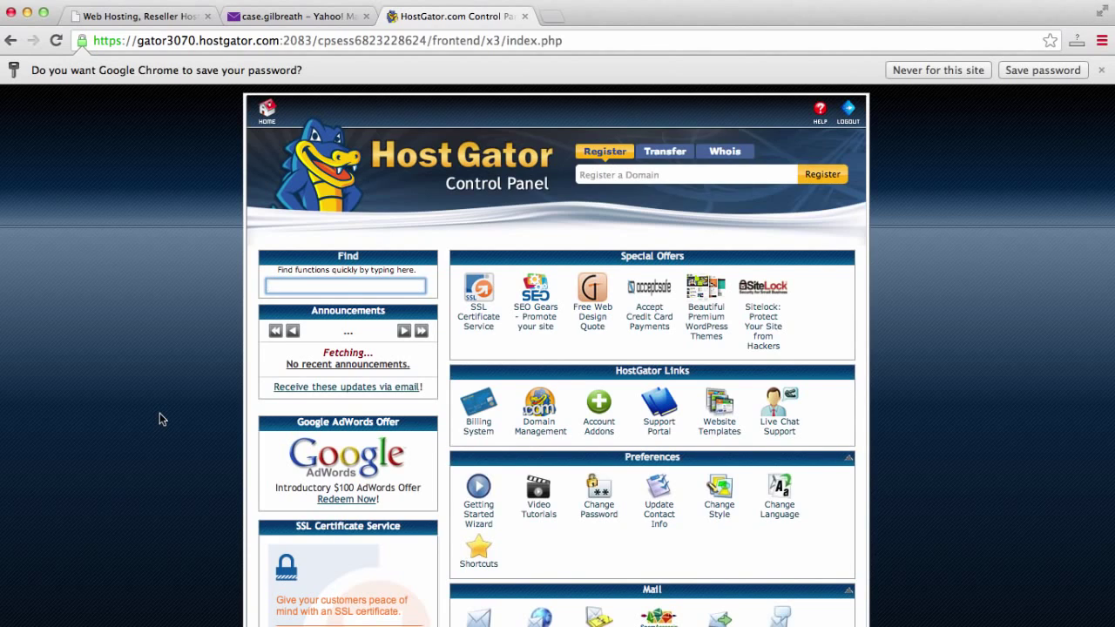
scroll(159, 419, "down", 1)
scroll(160, 415, "down", 10)
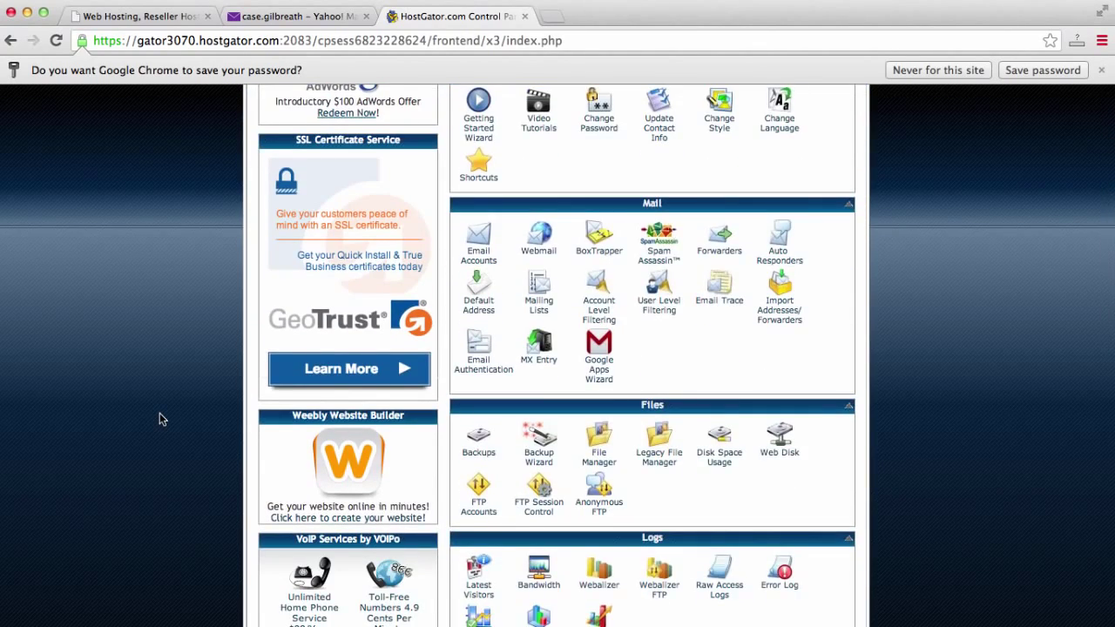
scroll(159, 415, "down", 6)
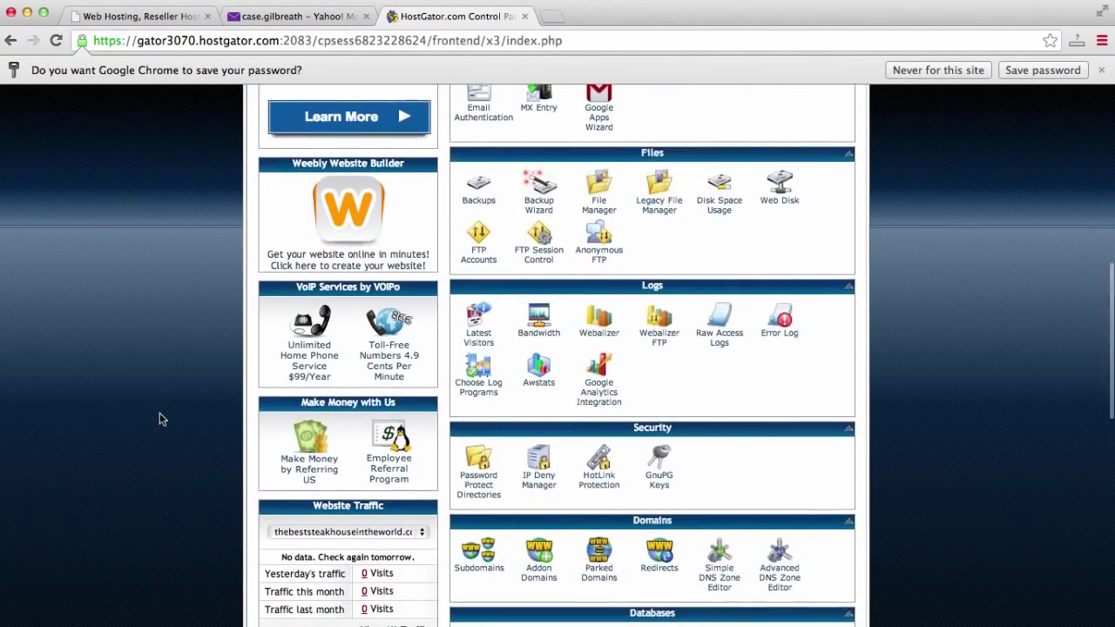
scroll(159, 419, "down", 7)
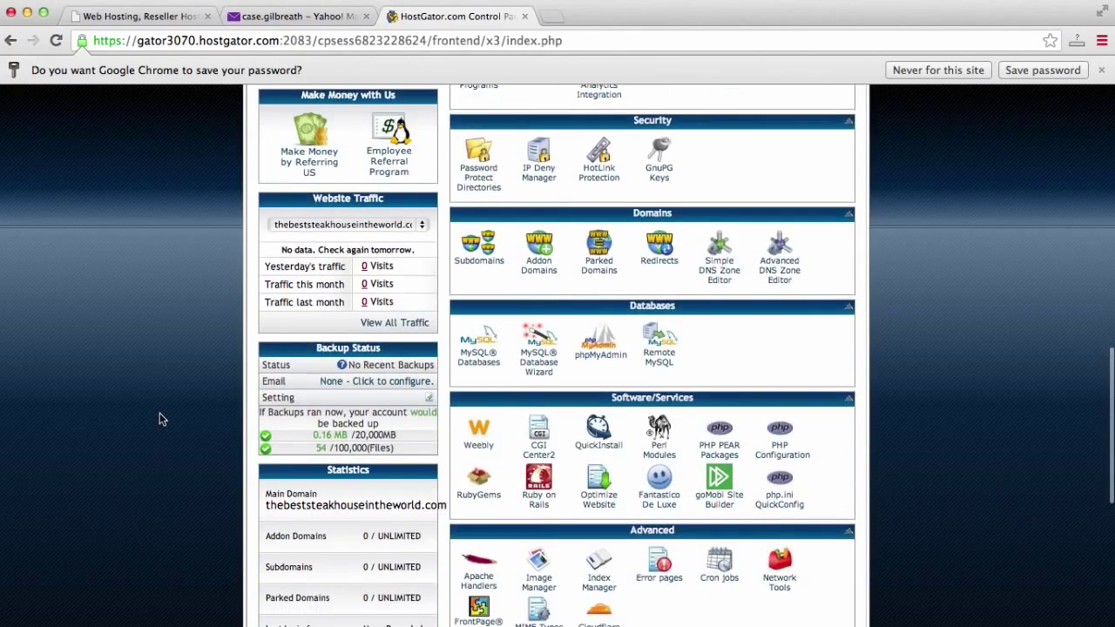
scroll(159, 419, "down", 1)
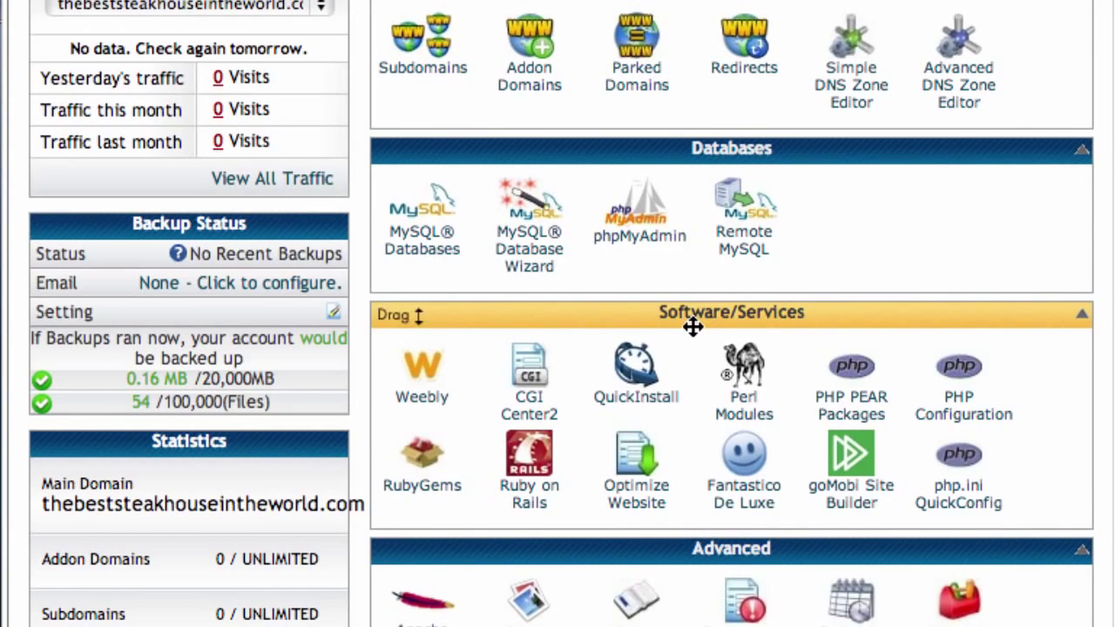
left_click(641, 400)
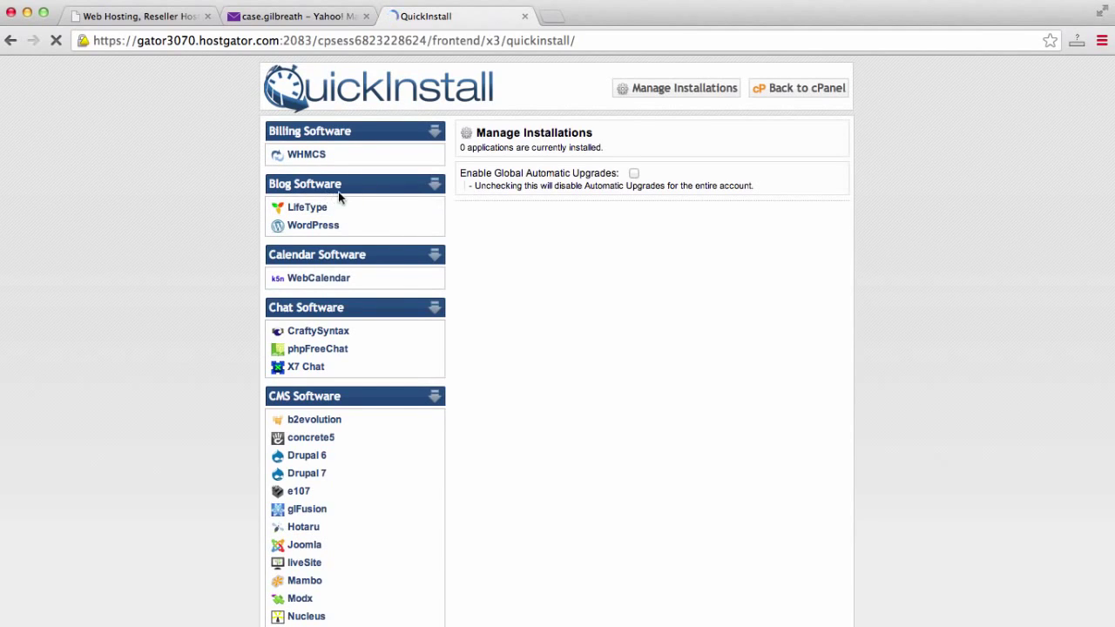
Choose WordPress under Blog Software in QuickInstall and continue to its install form.
left_click(314, 225)
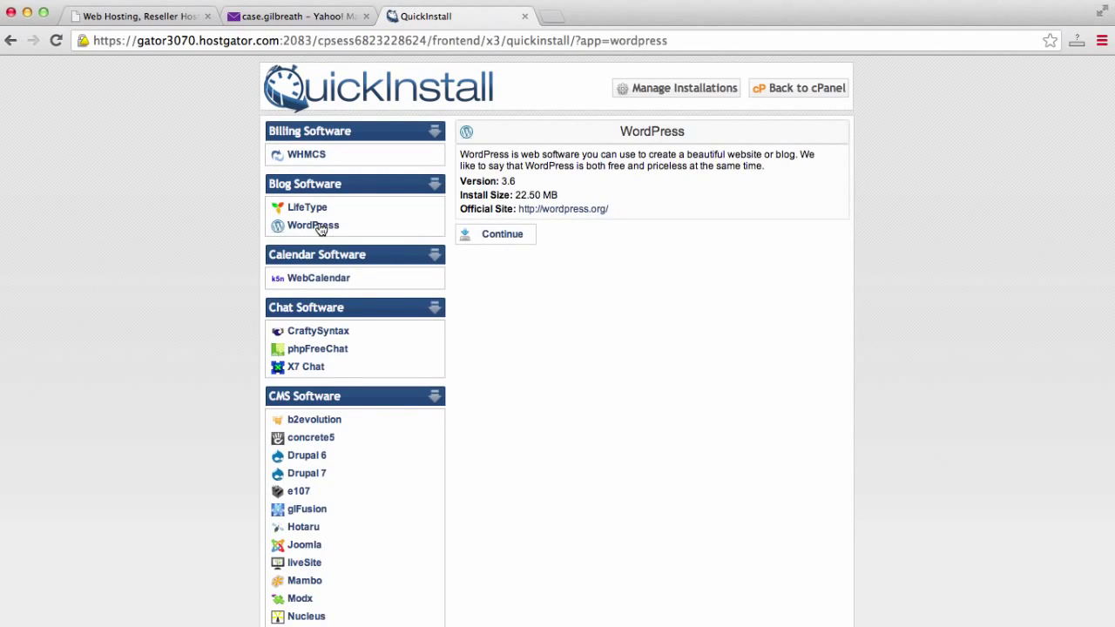
left_click(498, 235)
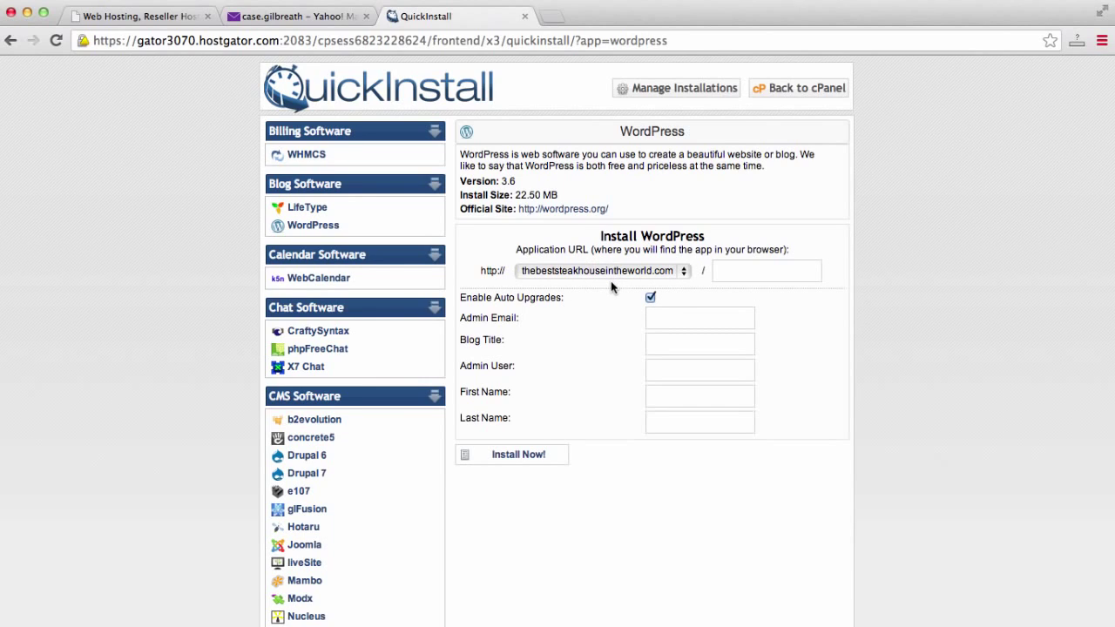
Autofill the admin email and name, enter blog title 'Steak House' and the admin username, then install.
left_click(716, 315)
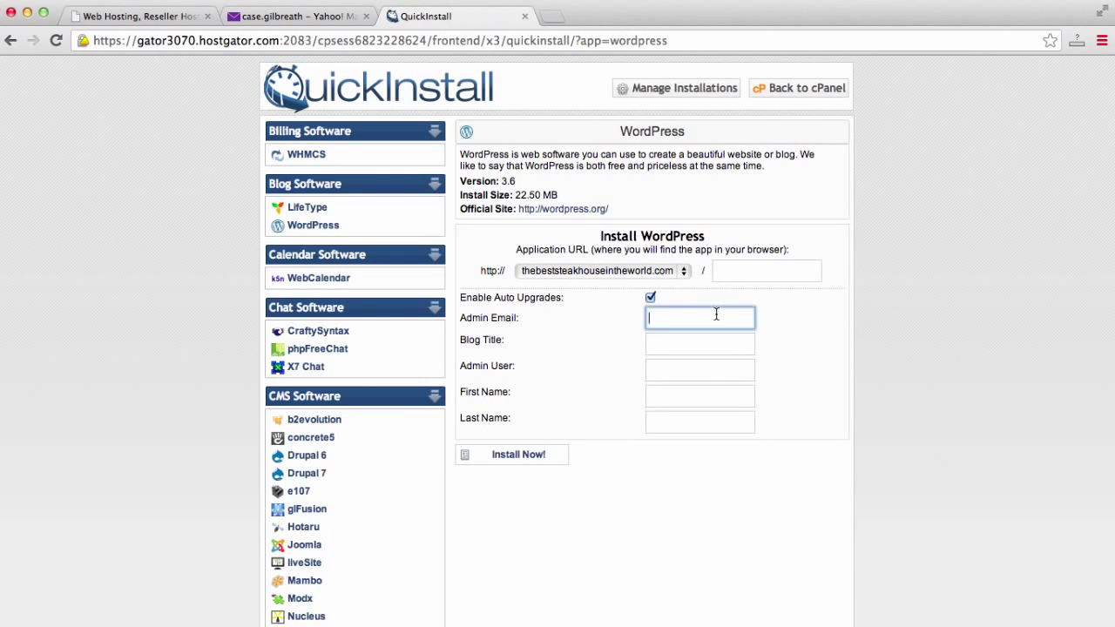
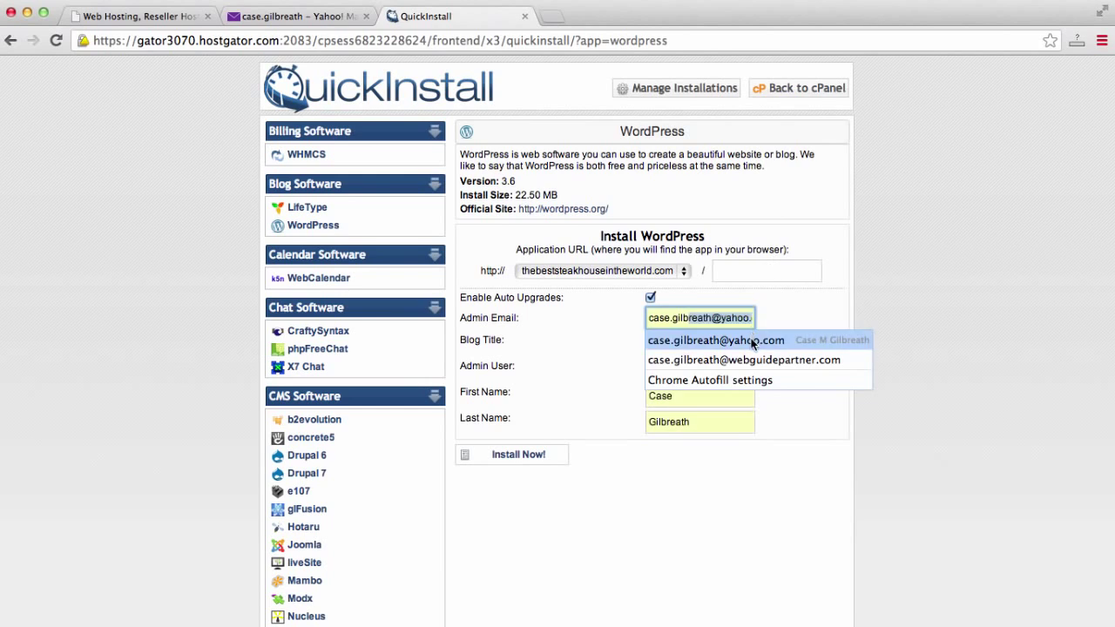
left_click(748, 340)
left_click(745, 345)
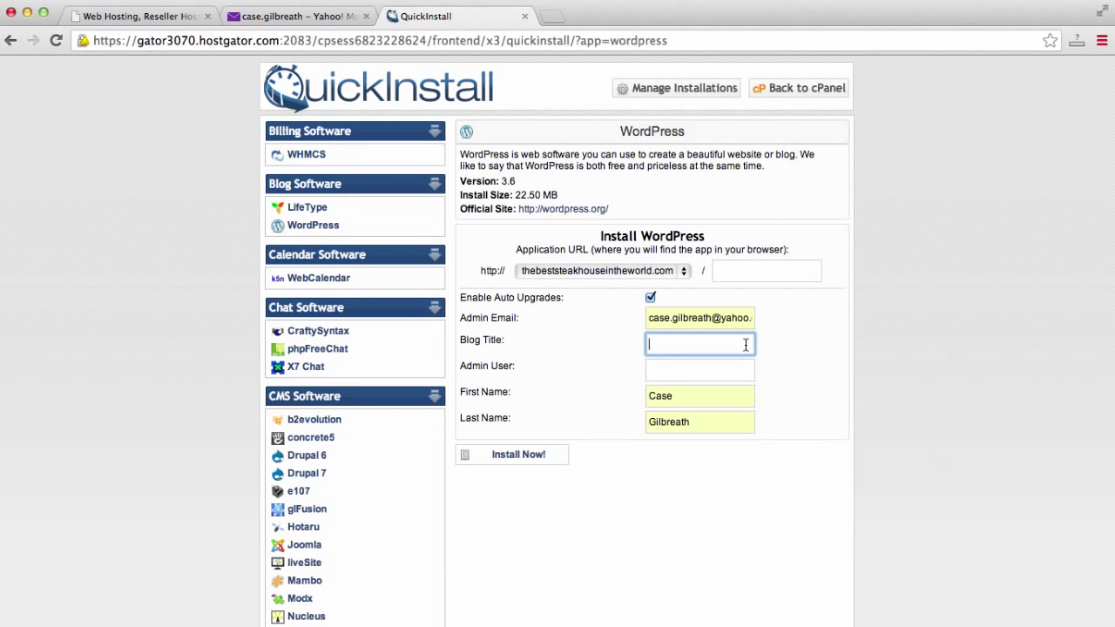
type("Steak House")
key("Tab")
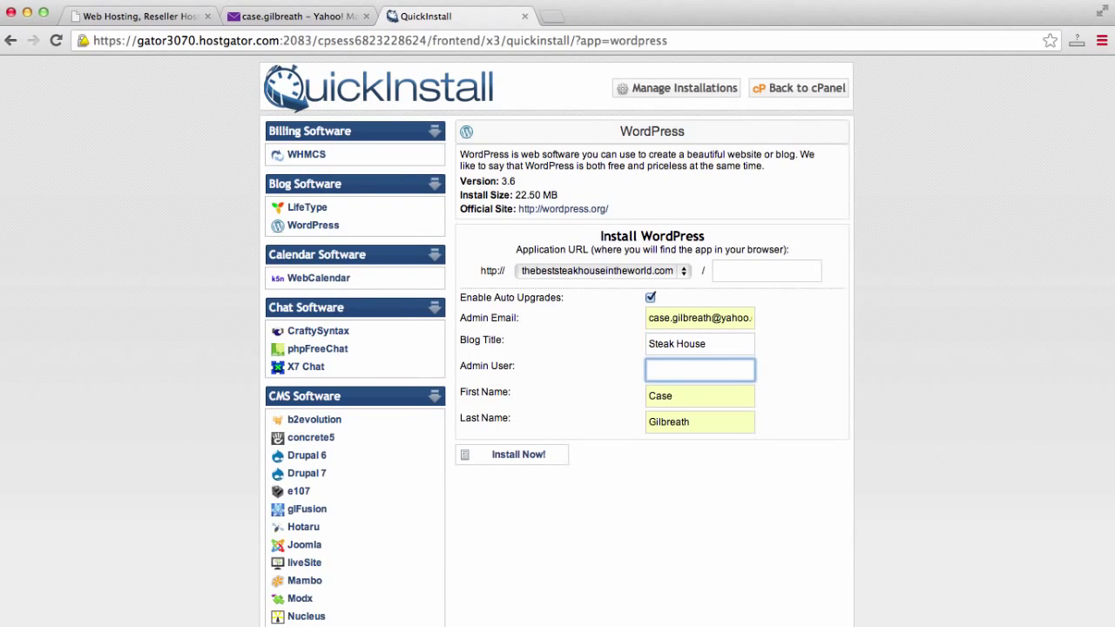
type("case")
left_click(510, 456)
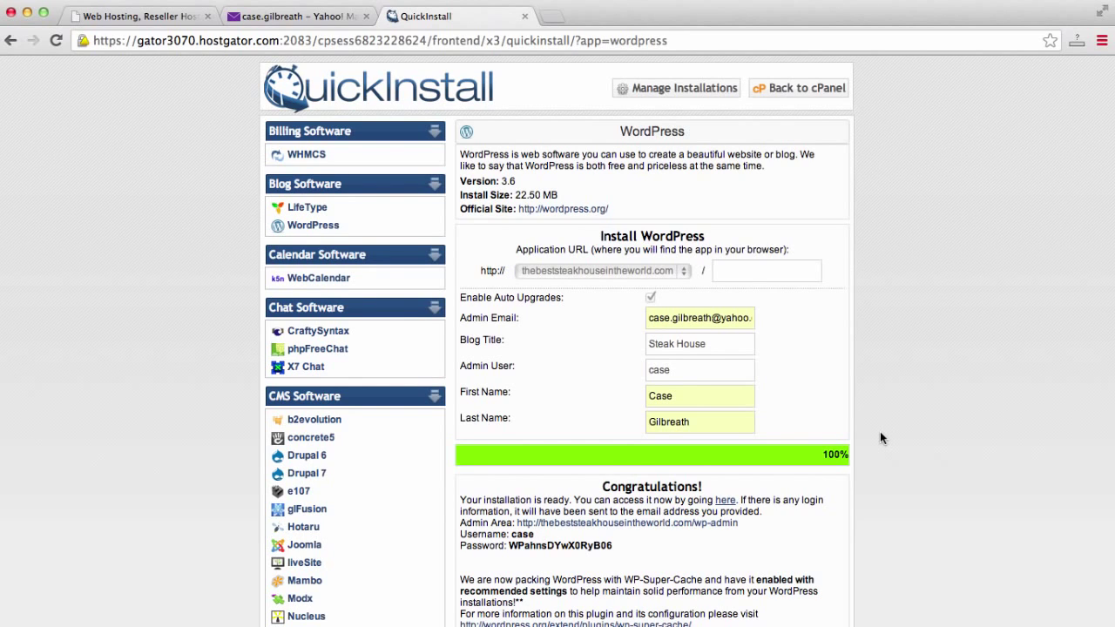
Scroll the QuickInstall page while the WordPress installation progresses to 100%.
scroll(879, 437, "down", 3)
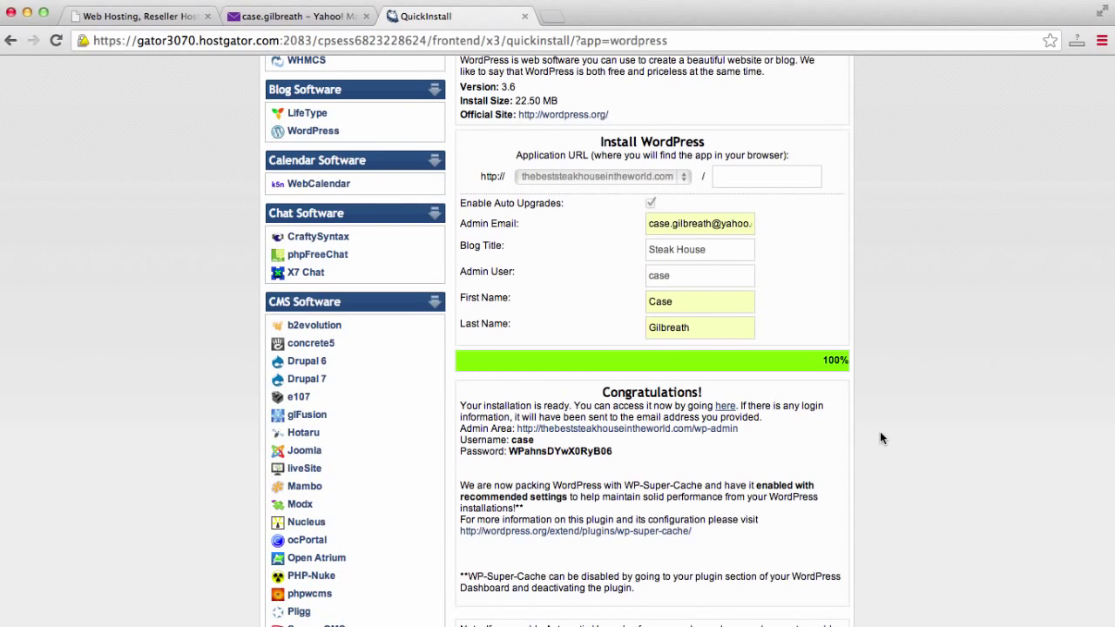
scroll(880, 438, "down", 2)
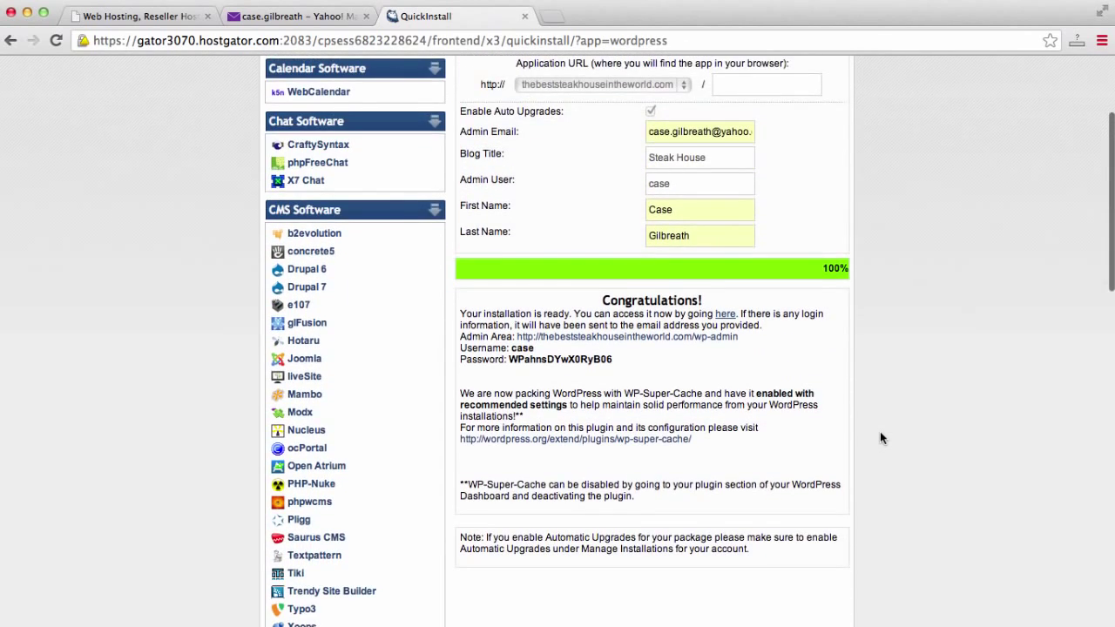
scroll(880, 437, "down", 5)
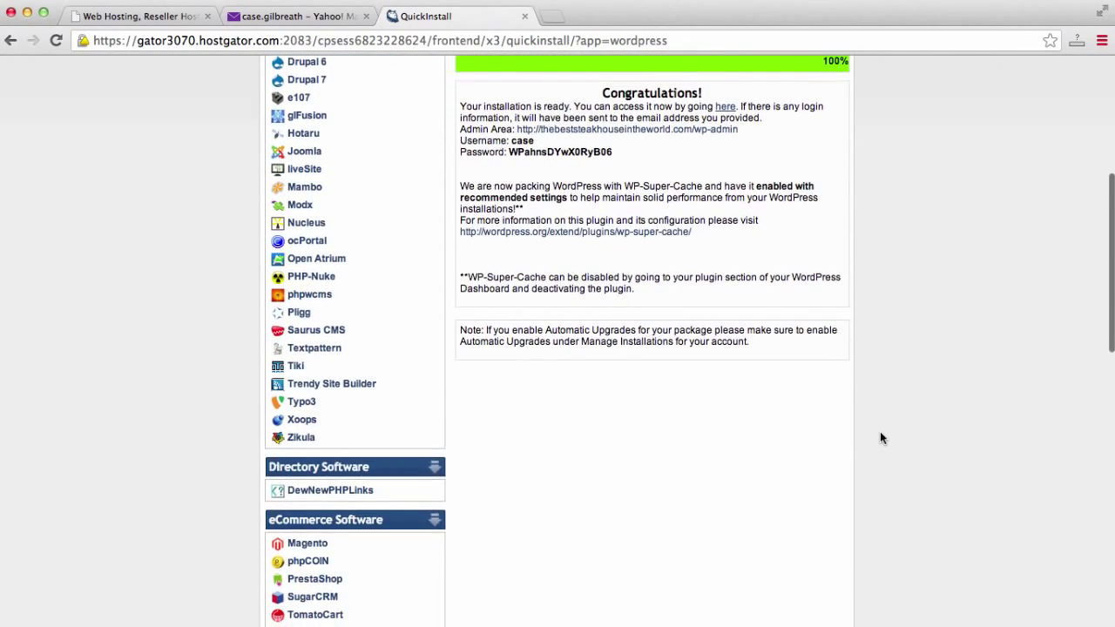
scroll(879, 438, "up", 4)
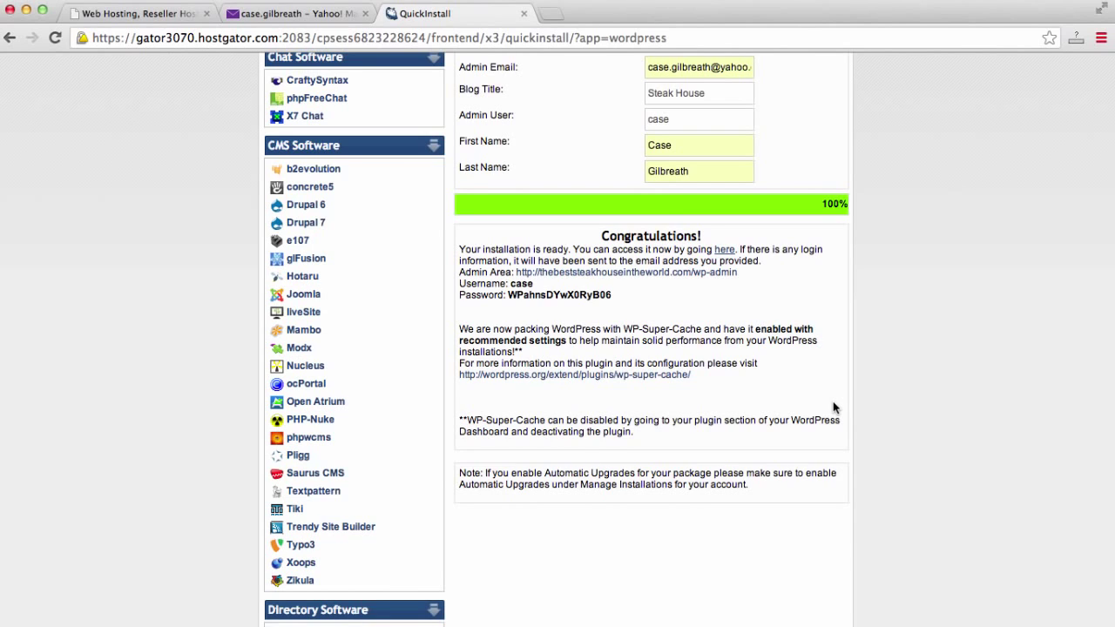
Visit thebeststeakhouseintheworld.com in a new tab and scroll through the default Hello world! page.
left_click(554, 15)
type("thebeststeakhouseintheworld.com")
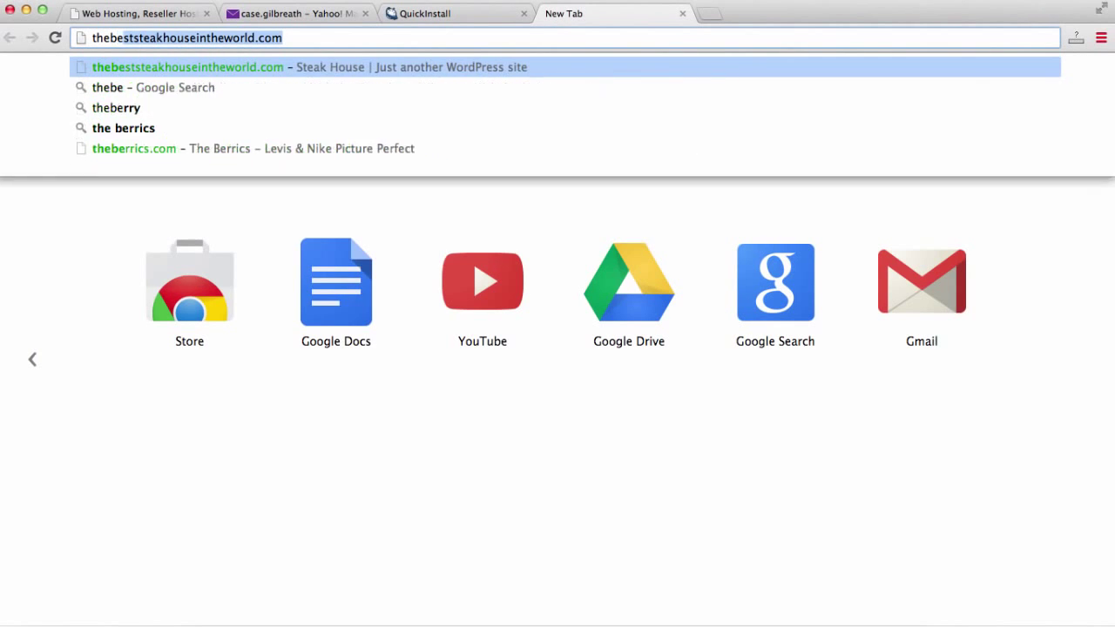
key("Return")
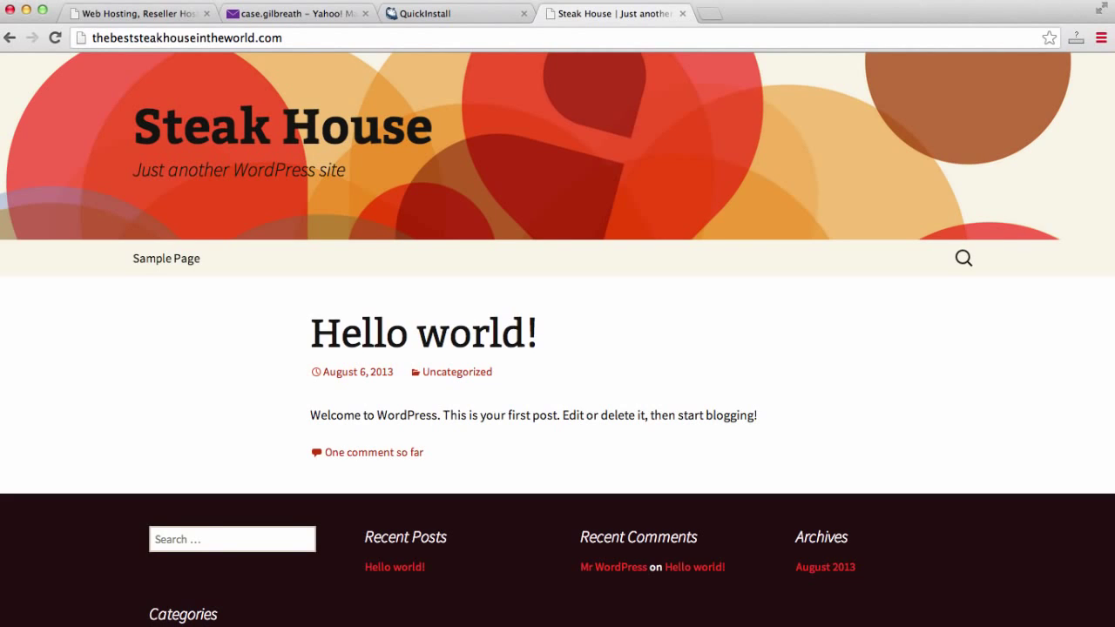
scroll(853, 259, "down", 5)
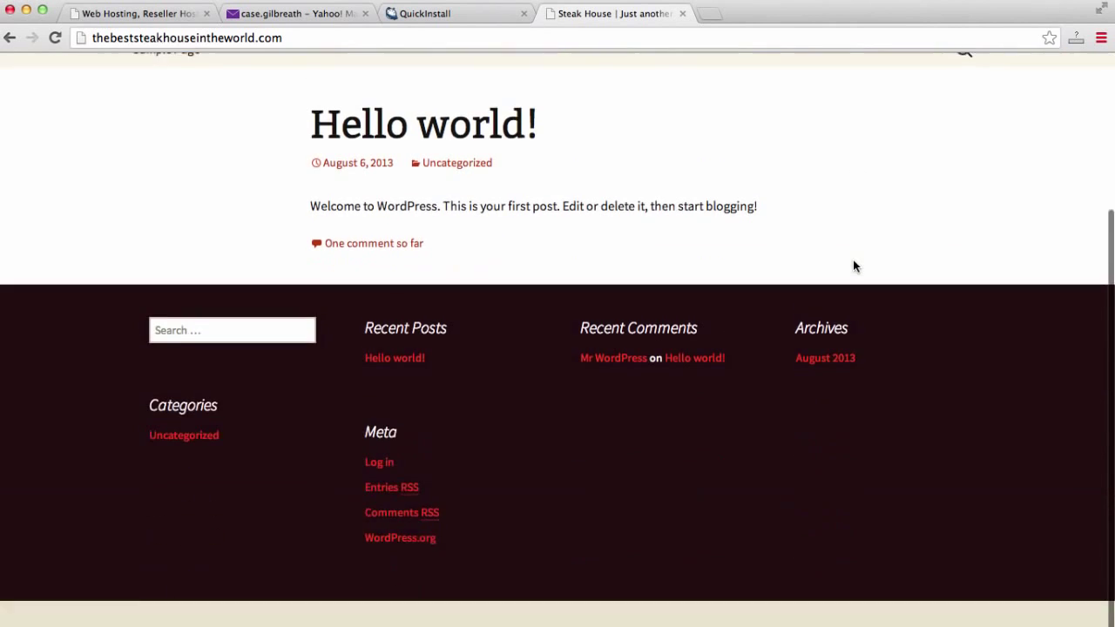
scroll(853, 259, "up", 6)
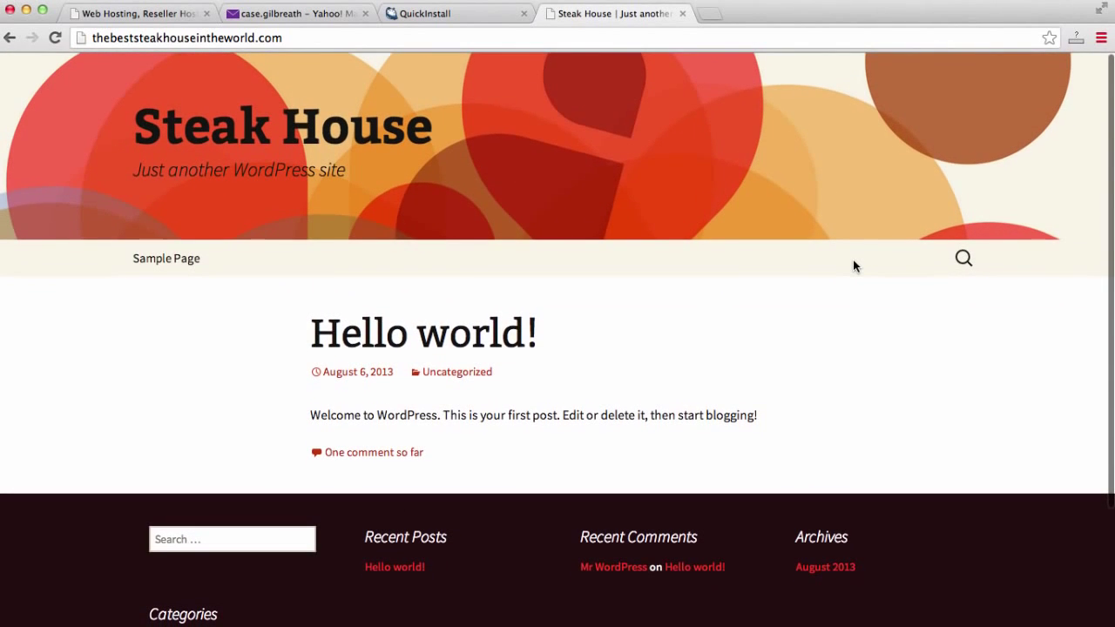
scroll(853, 260, "down", 5)
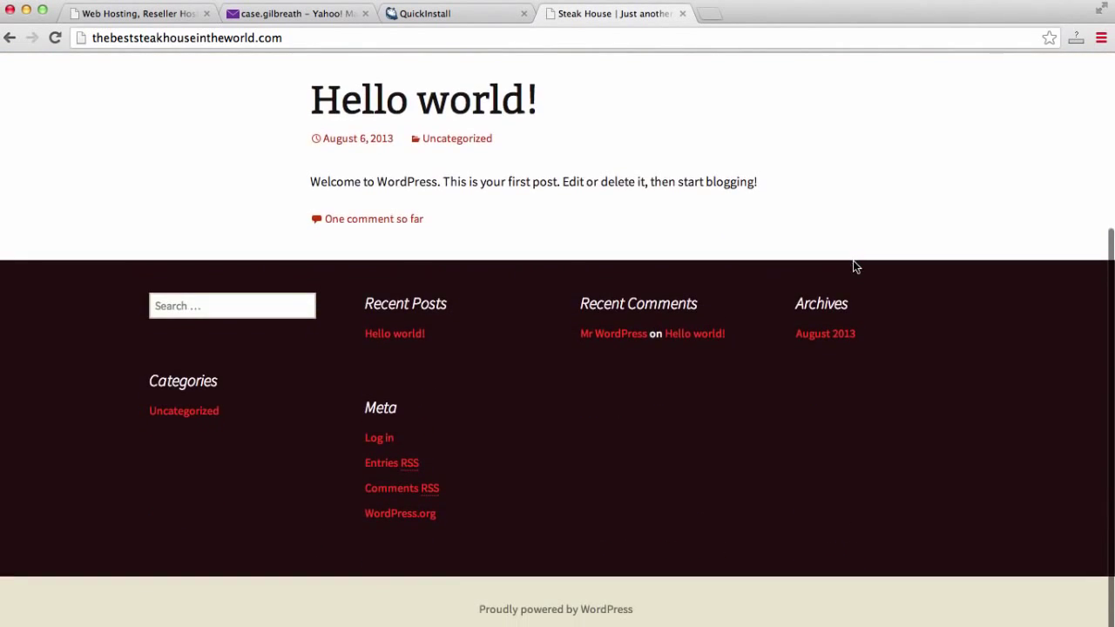
scroll(853, 261, "up", 6)
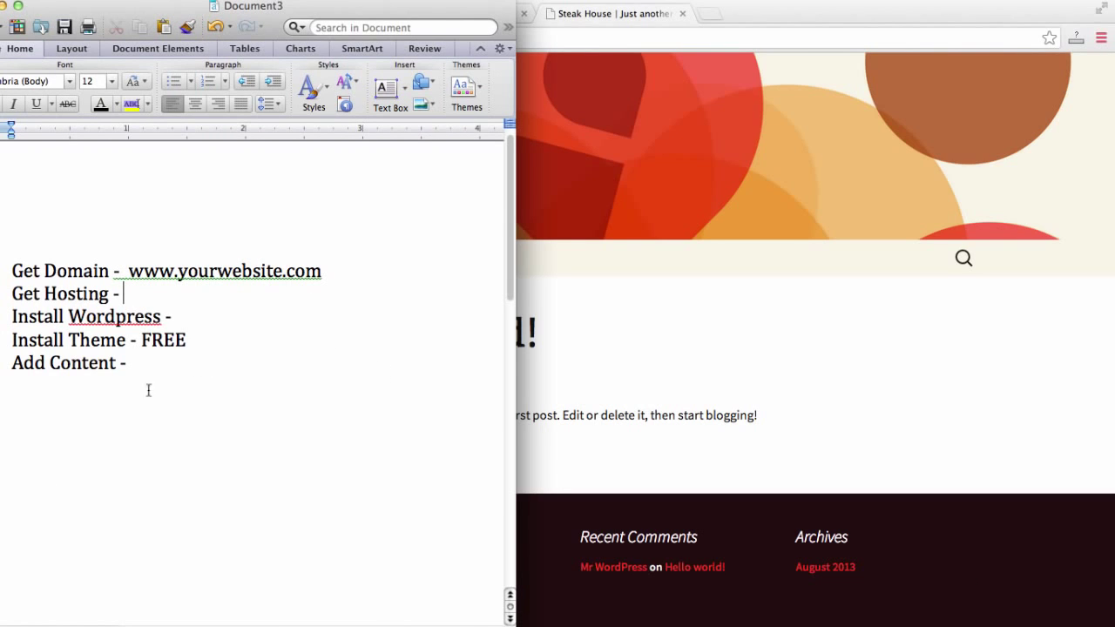
Mark Get Domain and Get Hosting 'DONE!' and Install Wordpress 'One Click Install - DONE'; begin Install Theme.
left_click(322, 271)
type("- DONE!")
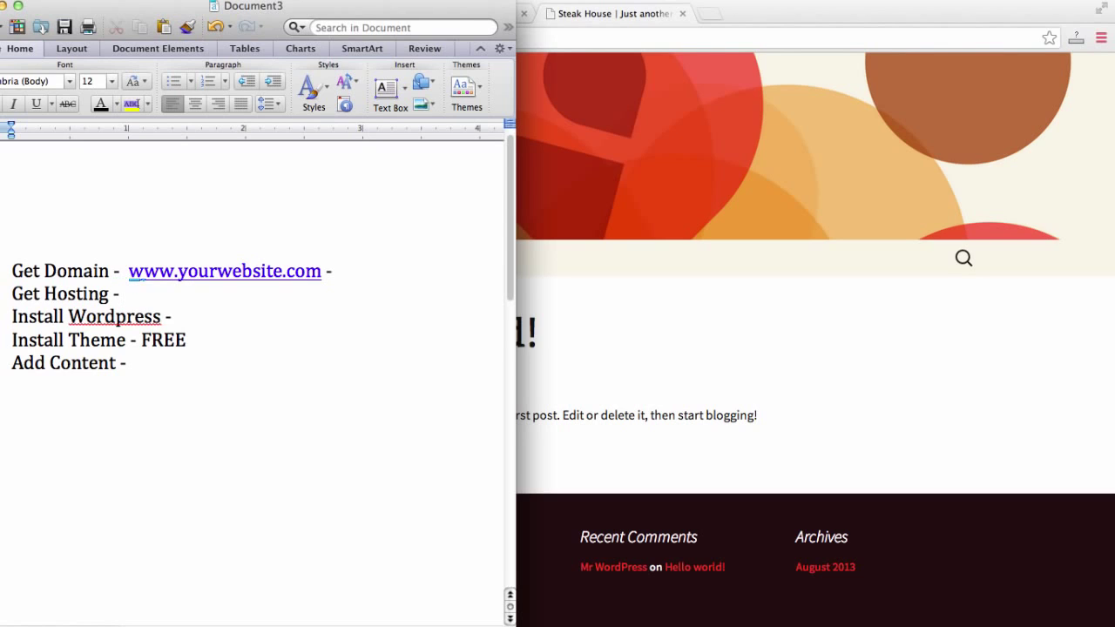
left_click(258, 289)
type("DONE!")
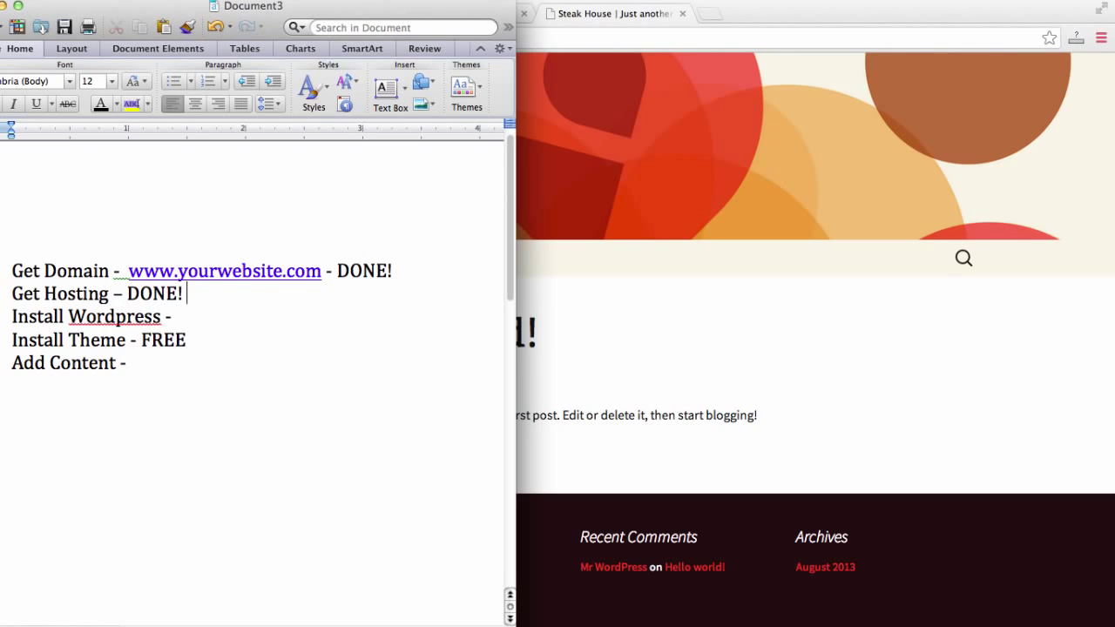
left_click(252, 320)
type("One Click Install - DONE")
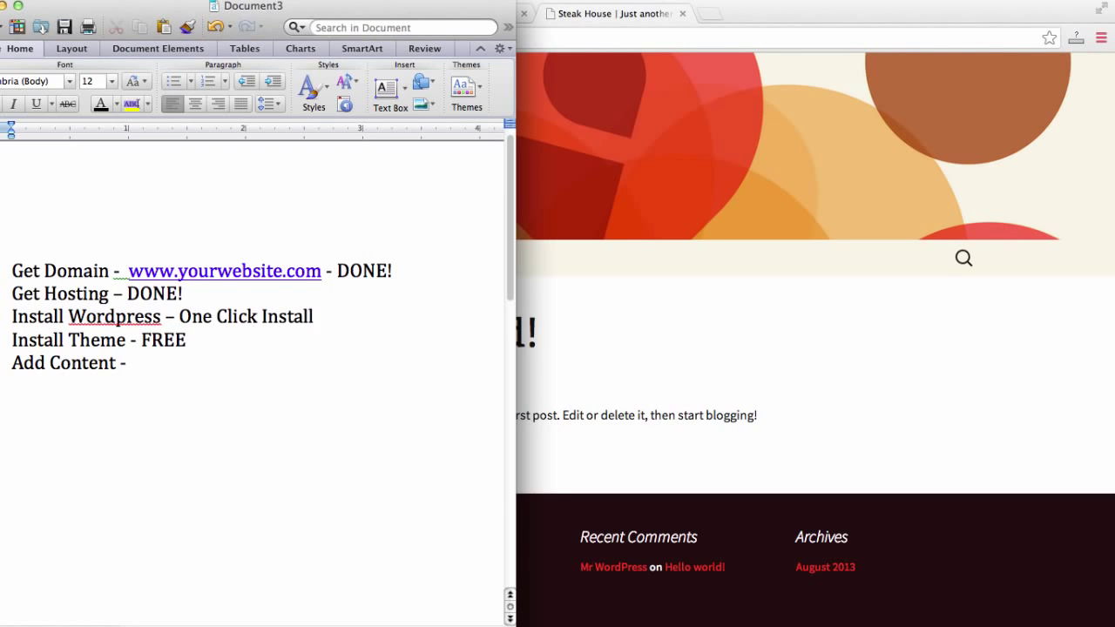
left_click(243, 345)
type("-")
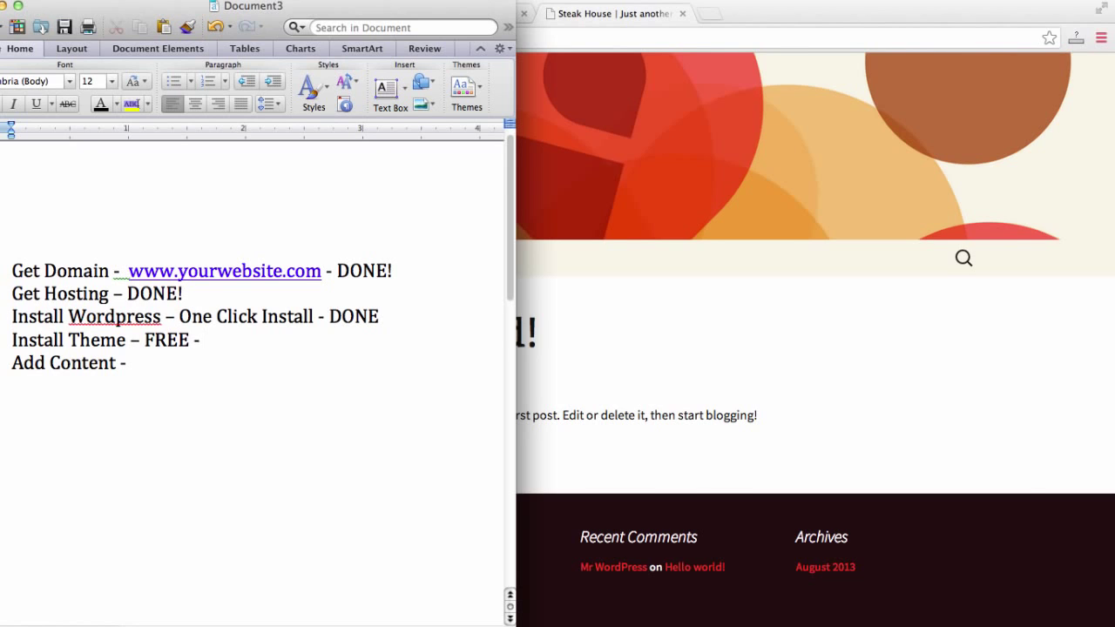
Bring Chrome forward on the Steak House site and open a blank new tab.
left_click(950, 446)
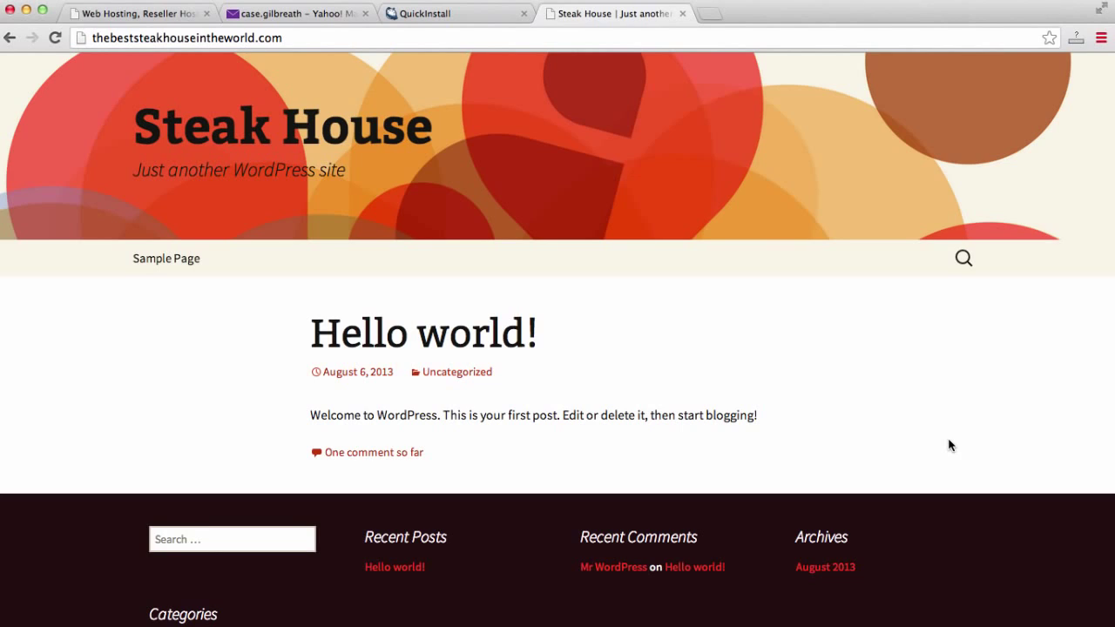
left_click(688, 41)
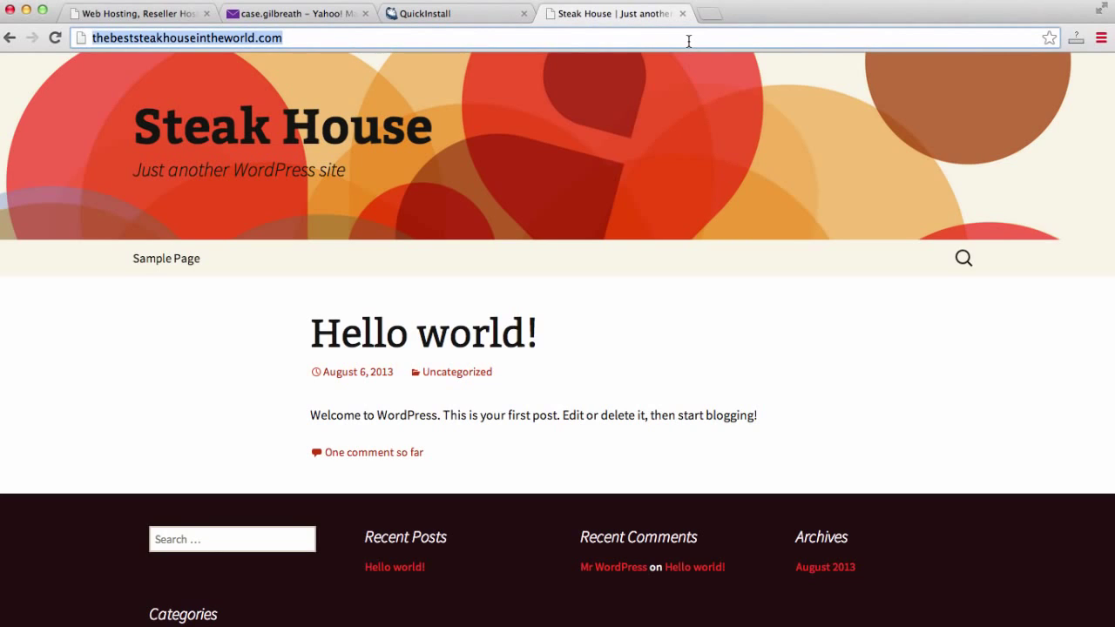
left_click(708, 14)
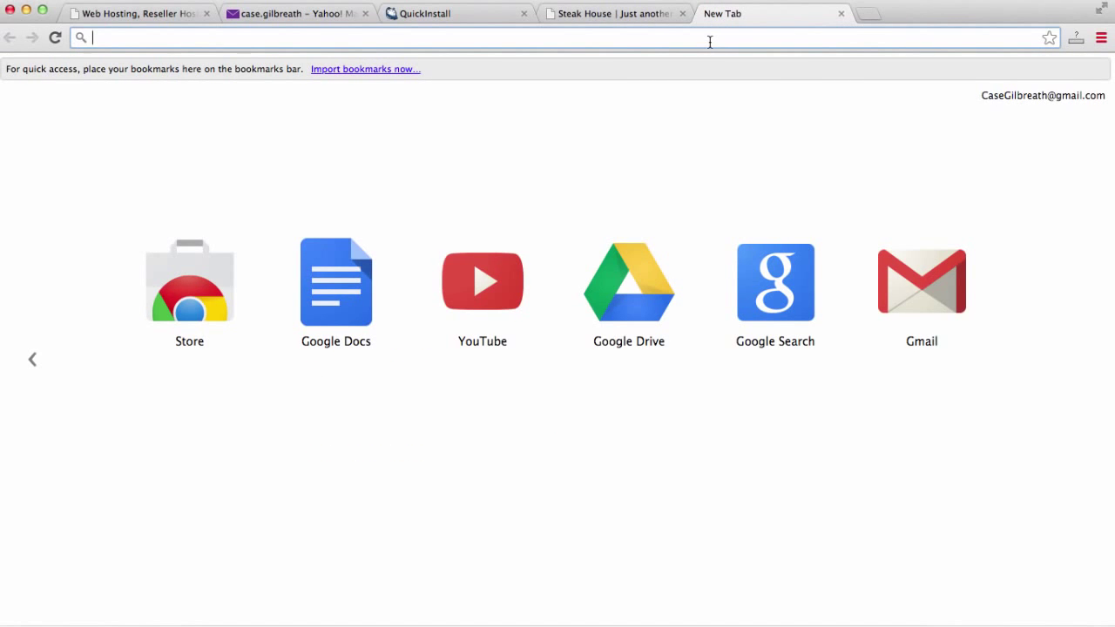
Search Google for 'wordpress confit' and browse the WordPress.com Confit theme page.
type("wordpress co")
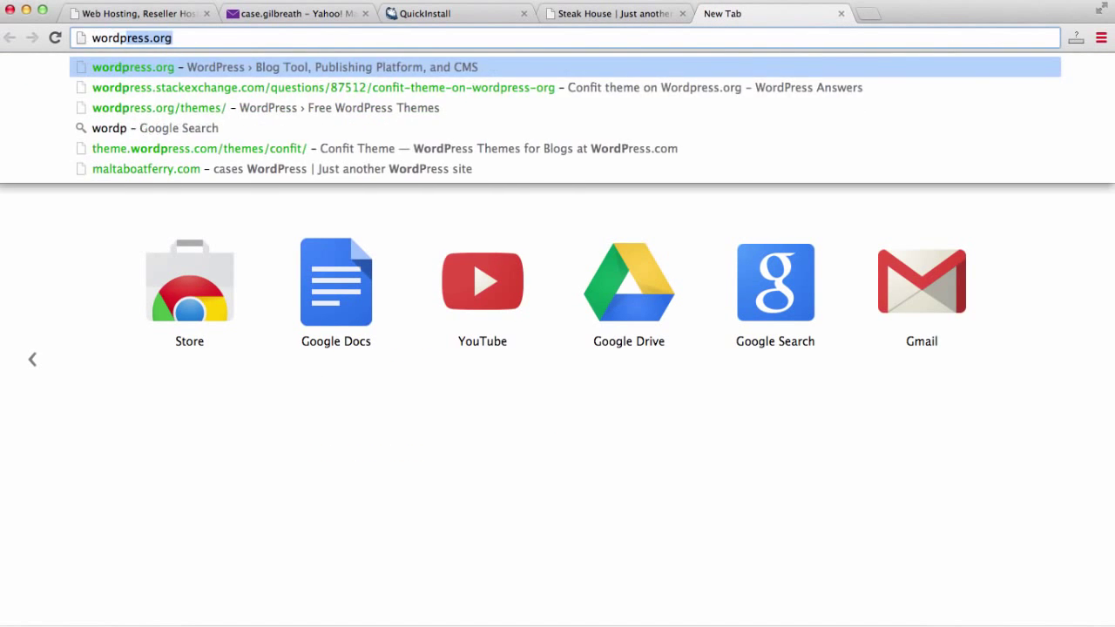
type("nfit")
key("Return")
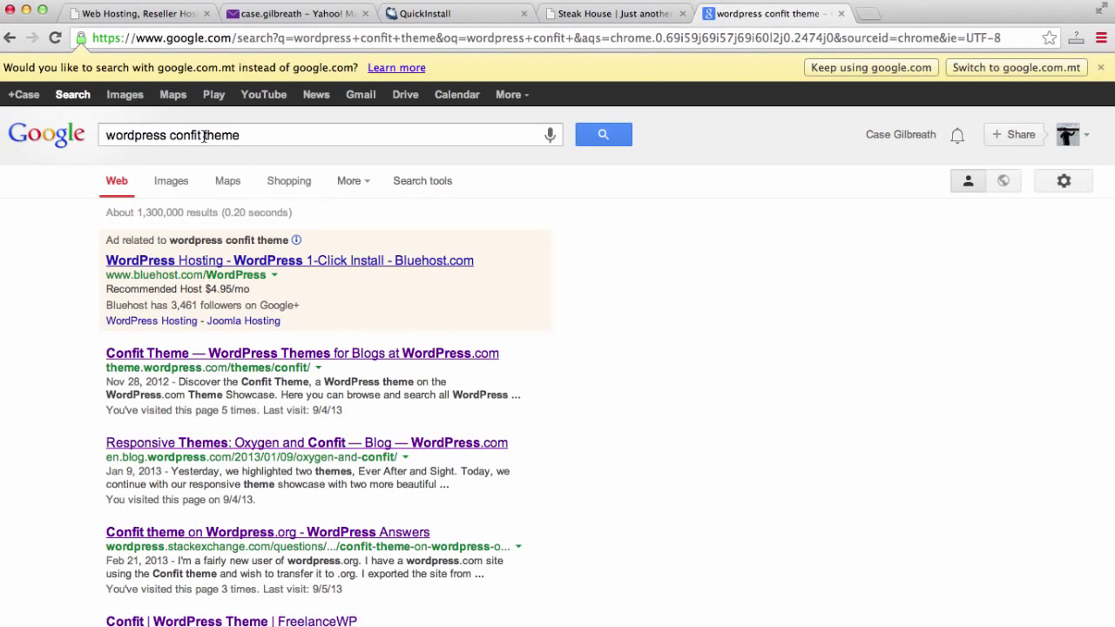
left_click(248, 357)
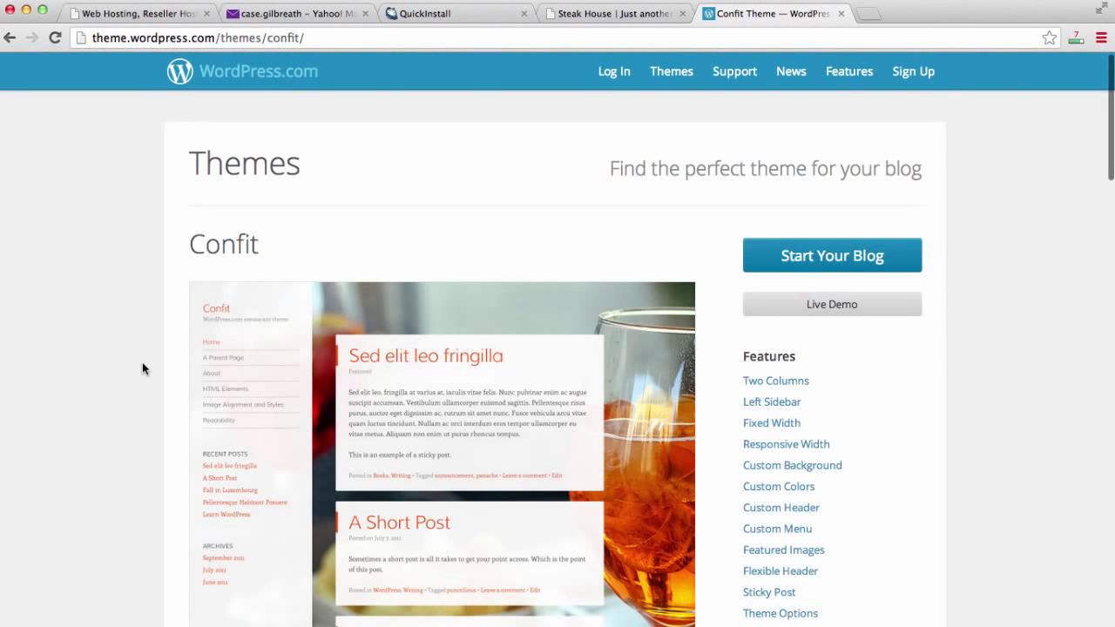
scroll(143, 368, "down", 1)
scroll(143, 369, "down", 3)
scroll(143, 368, "up", 4)
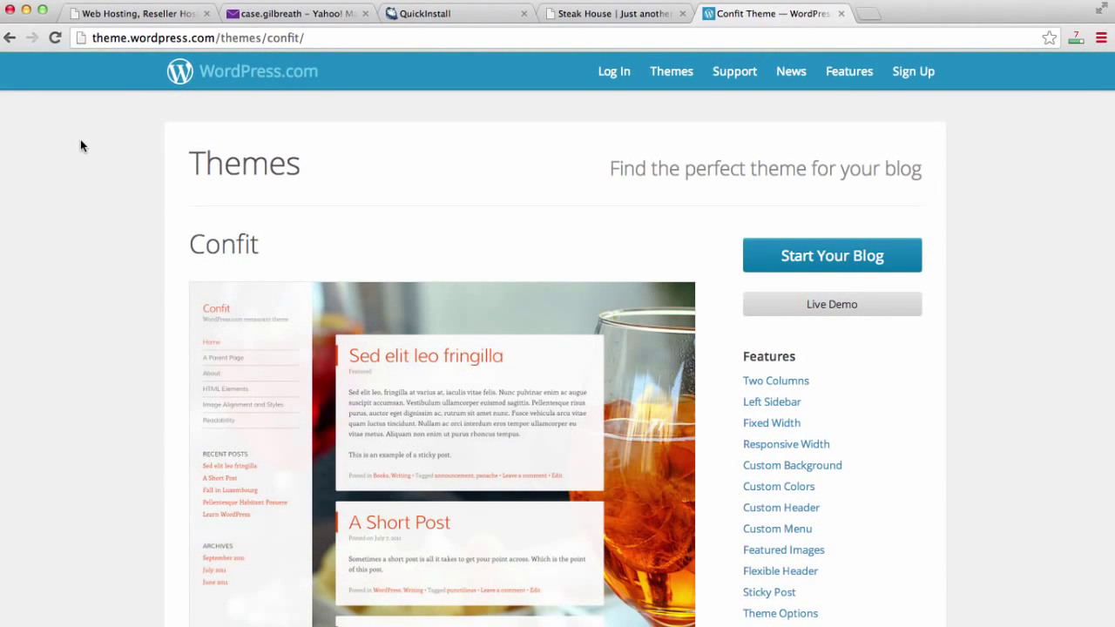
scroll(80, 146, "down", 1)
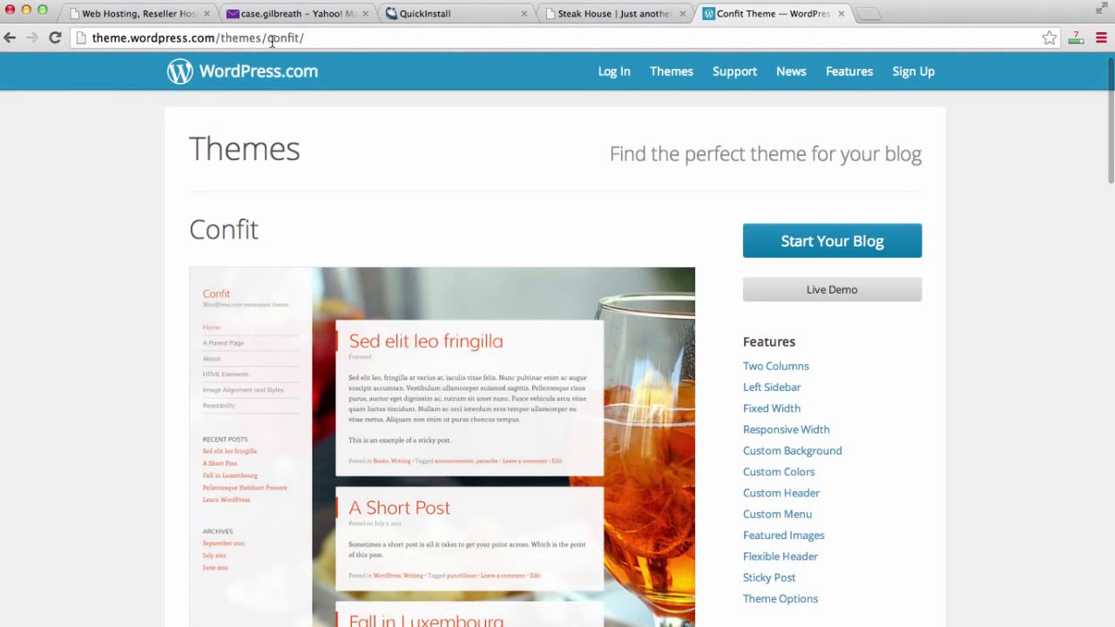
scroll(114, 261, "down", 2)
scroll(115, 267, "down", 5)
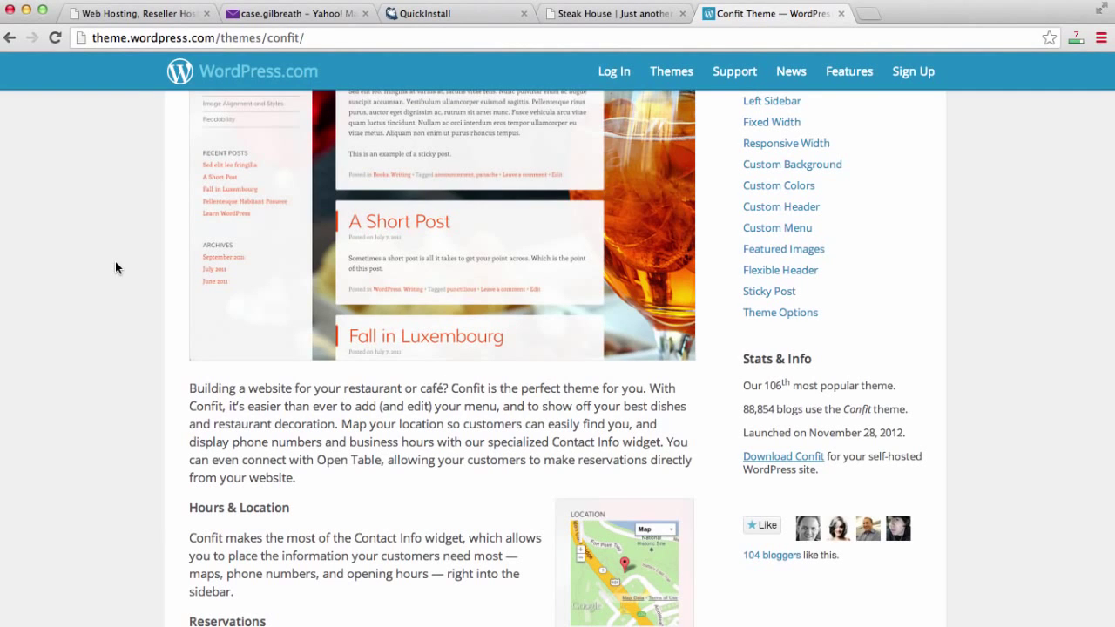
scroll(115, 267, "up", 3)
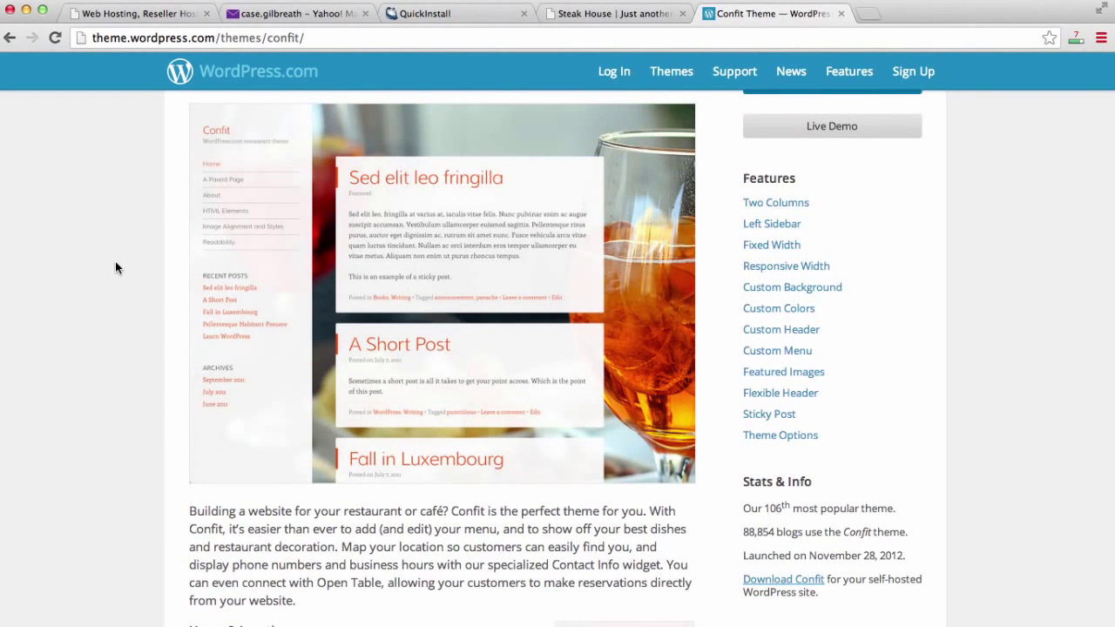
scroll(116, 267, "down", 4)
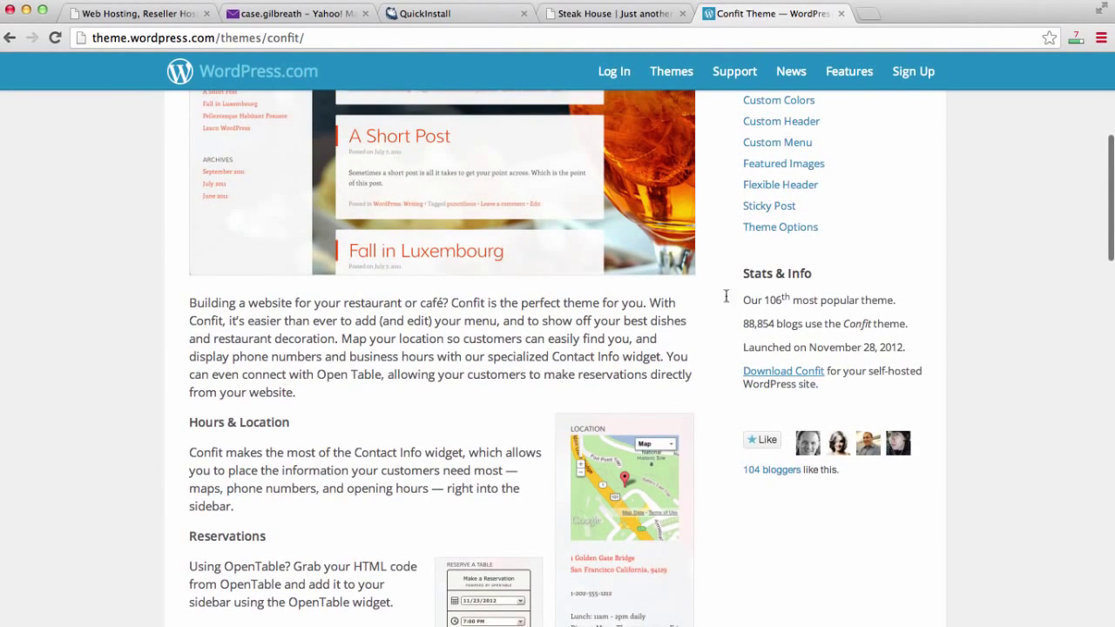
Download the Confit theme files and return to the Steak House site tab.
triple_click(745, 267)
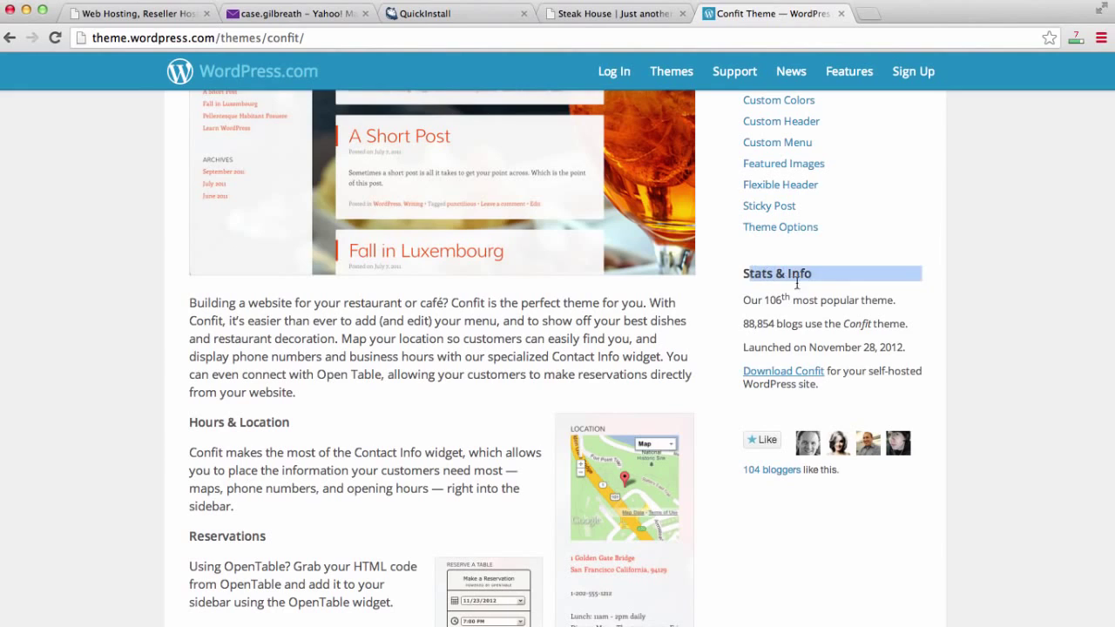
left_click(841, 296)
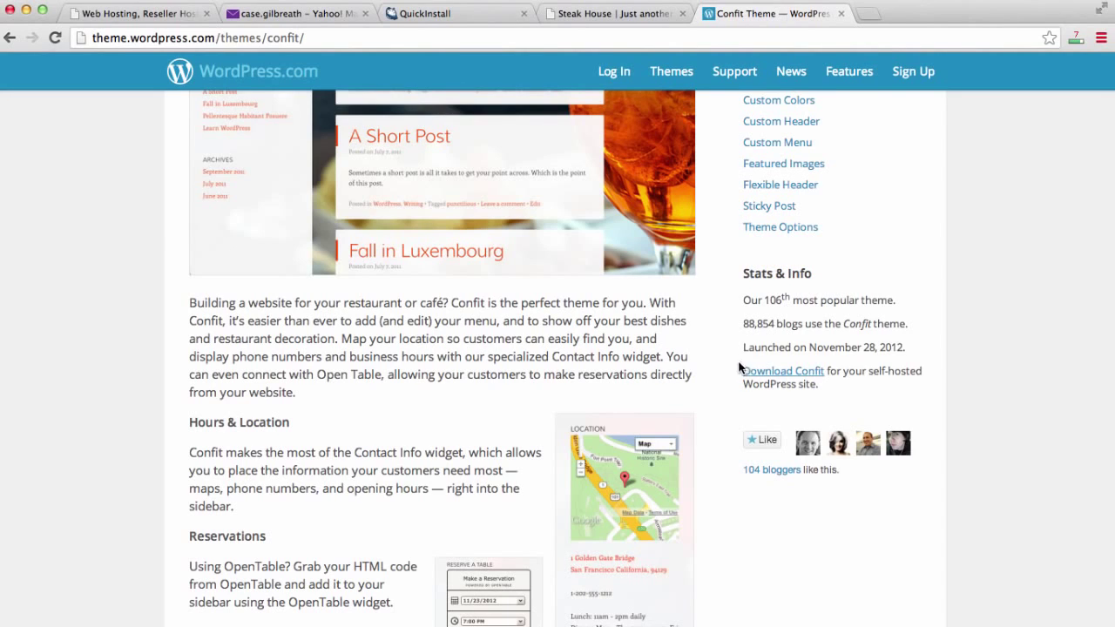
left_click(808, 377)
left_click(618, 17)
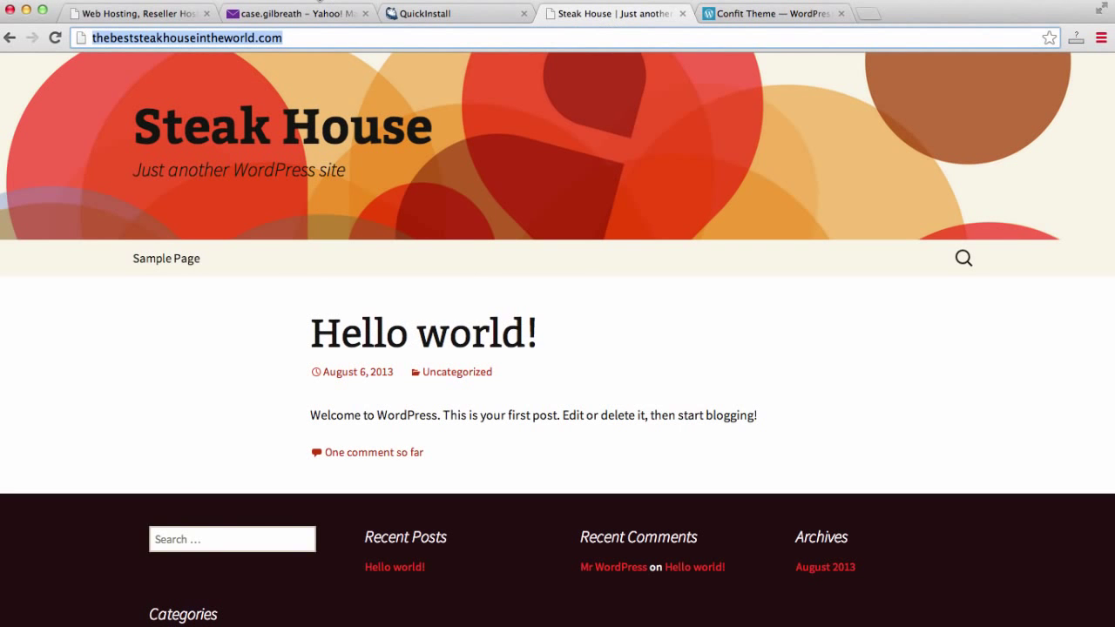
Review the installation's admin login details and open the site's WordPress admin area.
left_click(412, 16)
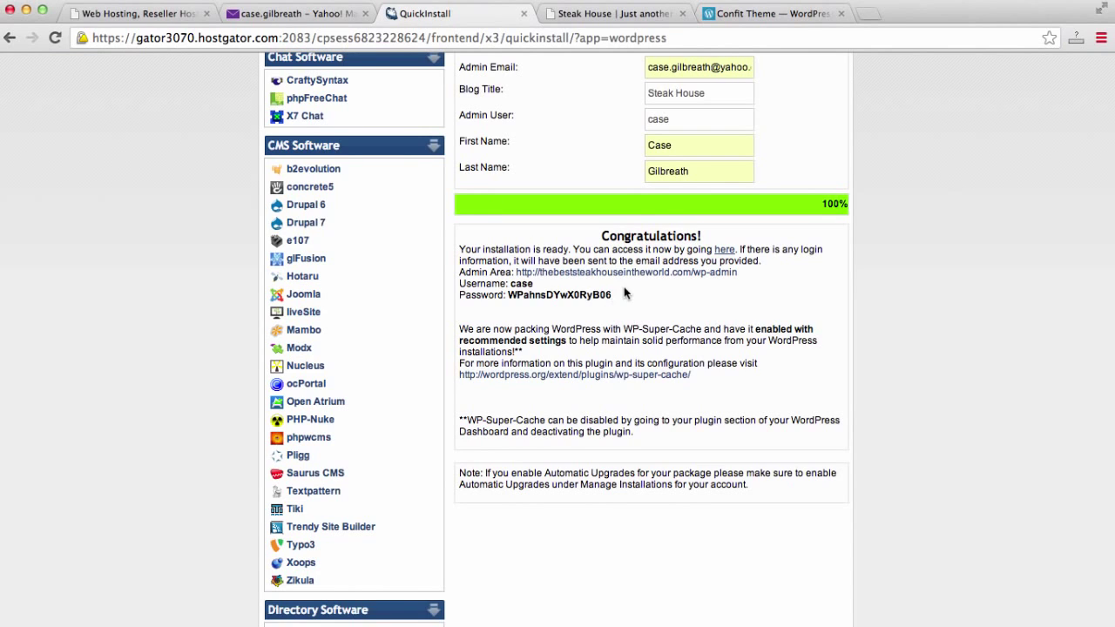
left_click_drag(623, 286, 465, 250)
left_click(528, 290)
double_click(526, 283)
left_click_drag(509, 295, 618, 298)
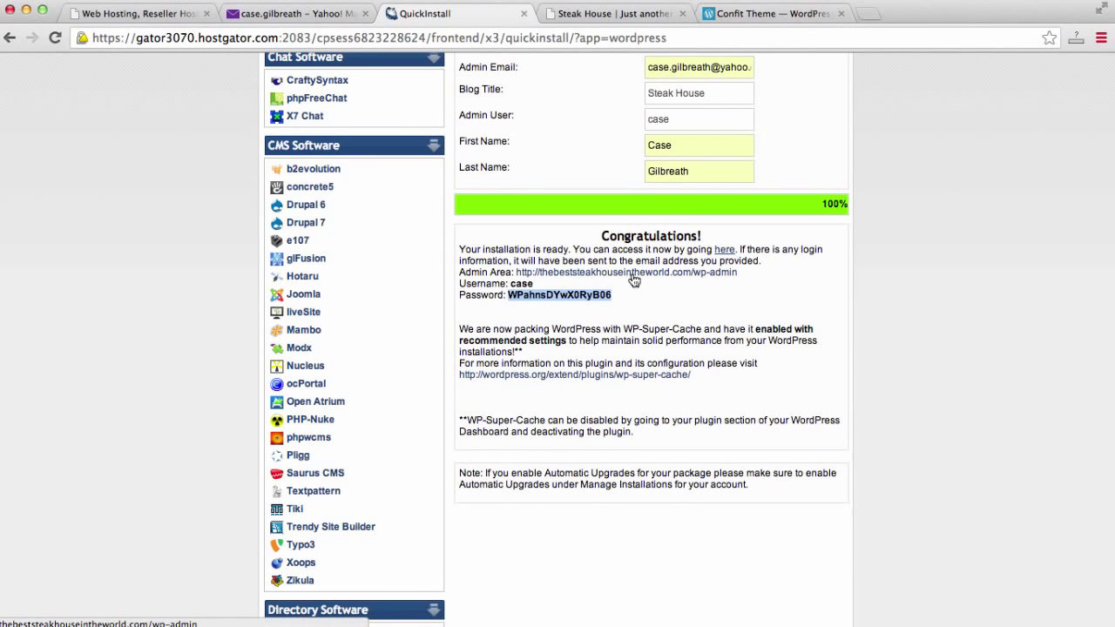
left_click(626, 273)
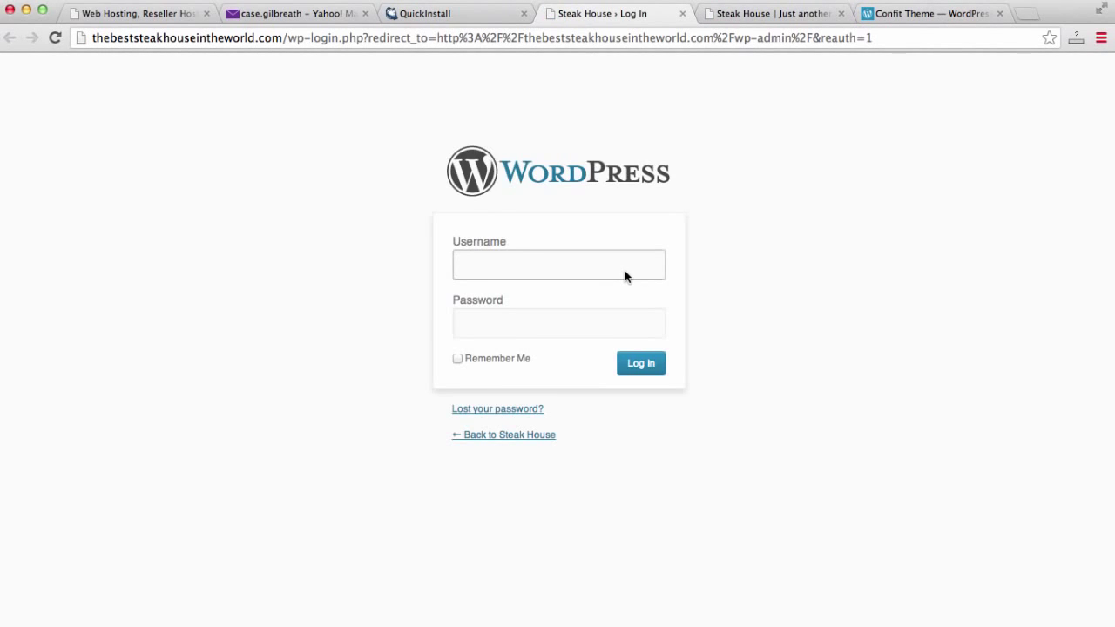
Copy just the admin password from the installation details and go to the login page.
left_click(466, 11)
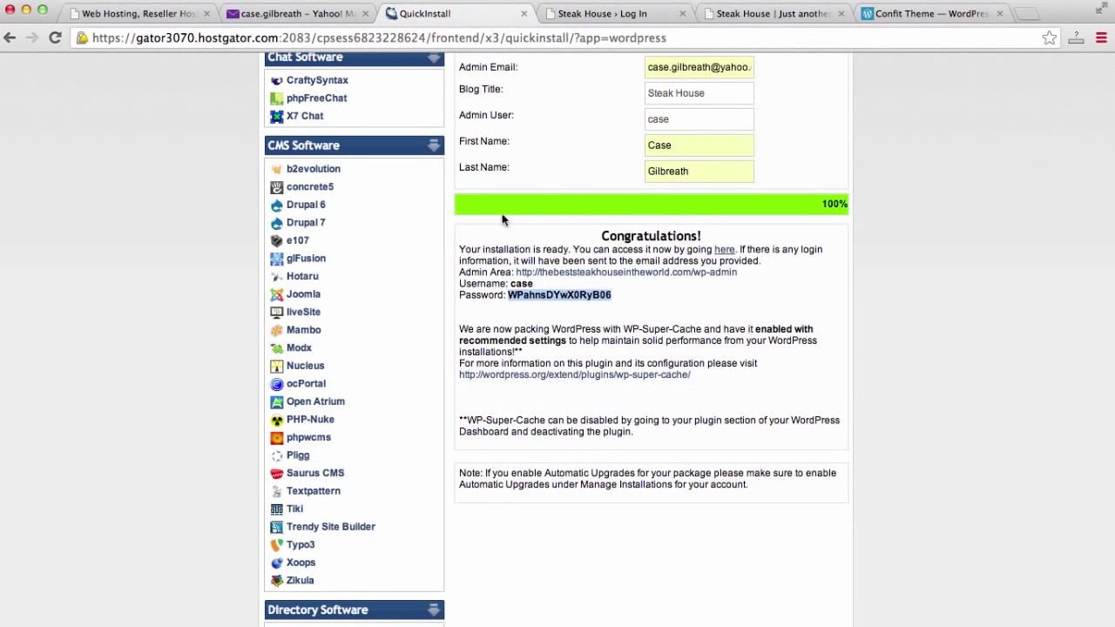
left_click(511, 284)
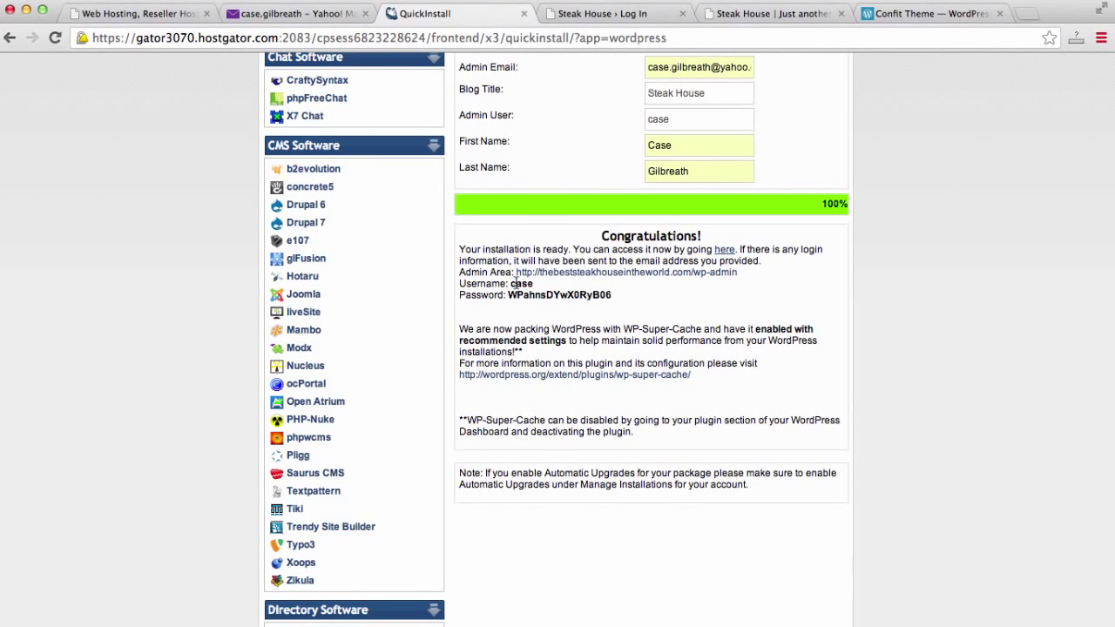
double_click(520, 284)
left_click_drag(620, 300, 560, 304)
double_click(529, 297)
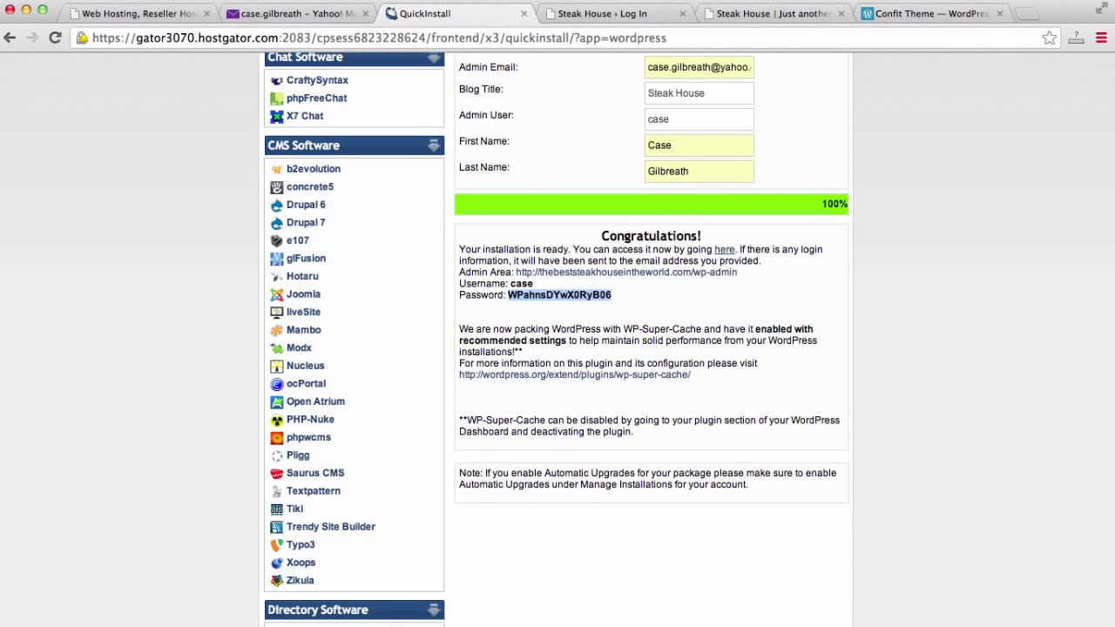
left_click(632, 16)
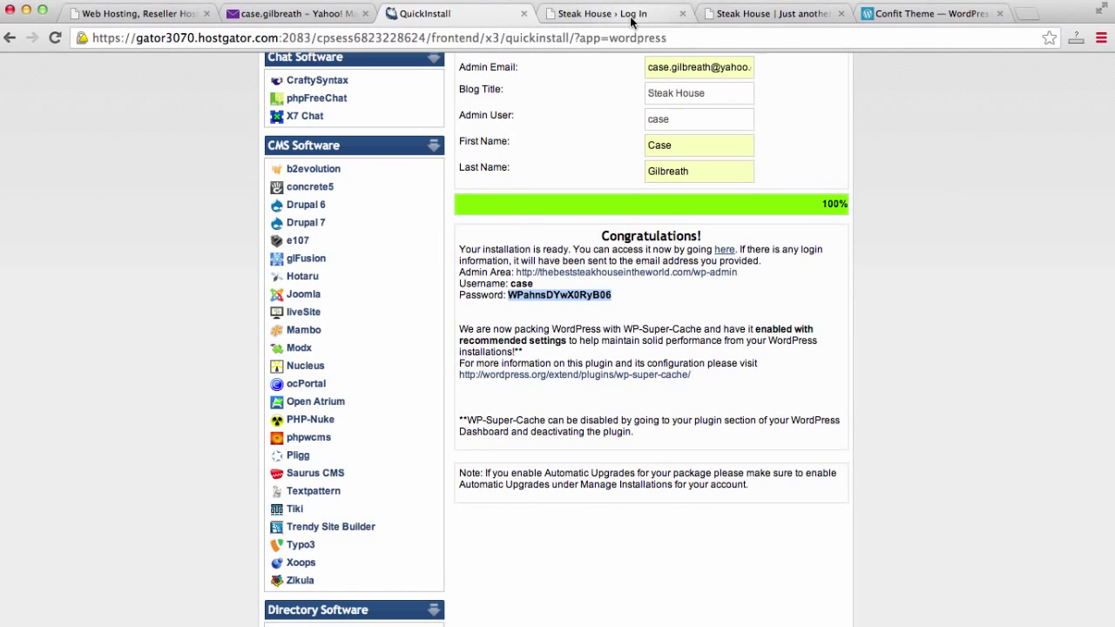
Log in to the Steak House dashboard with the admin username and pasted password.
type("case")
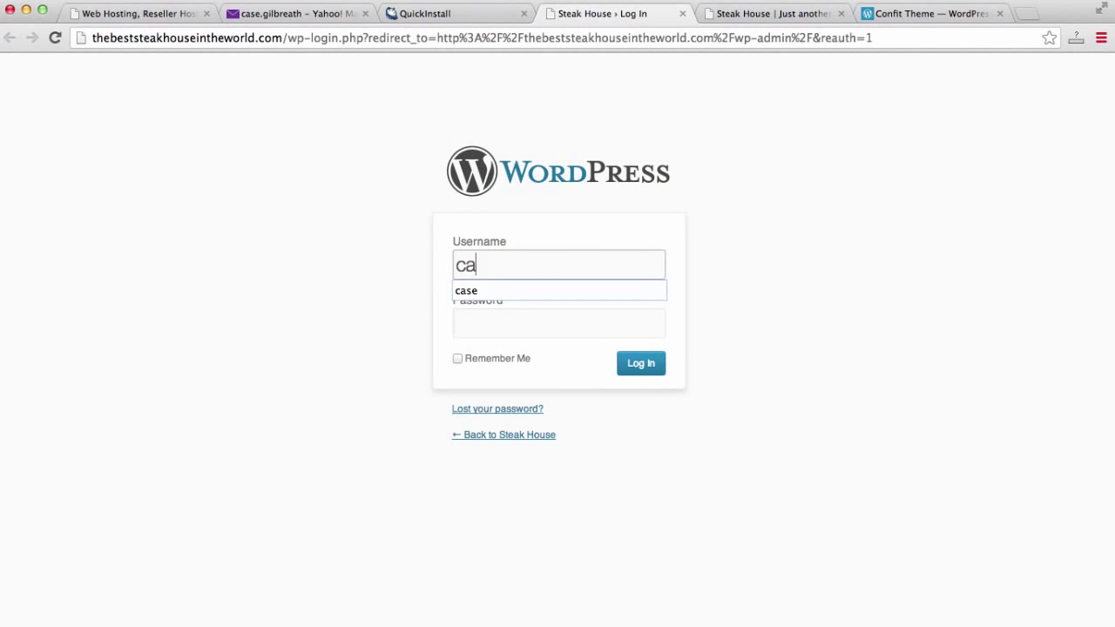
key("Tab")
key("super+v")
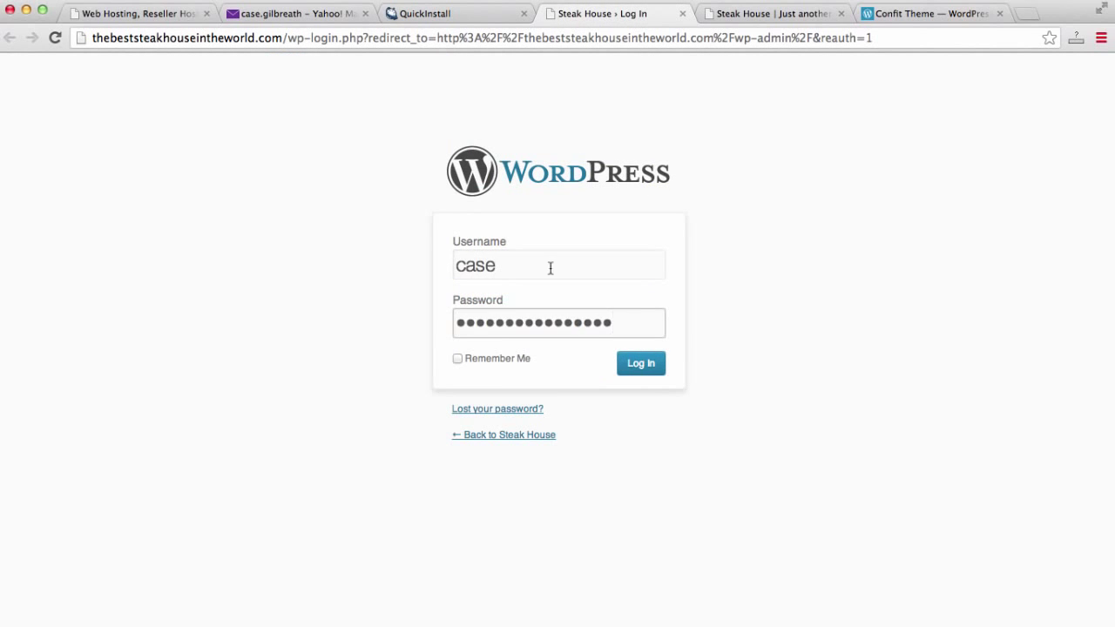
left_click(628, 373)
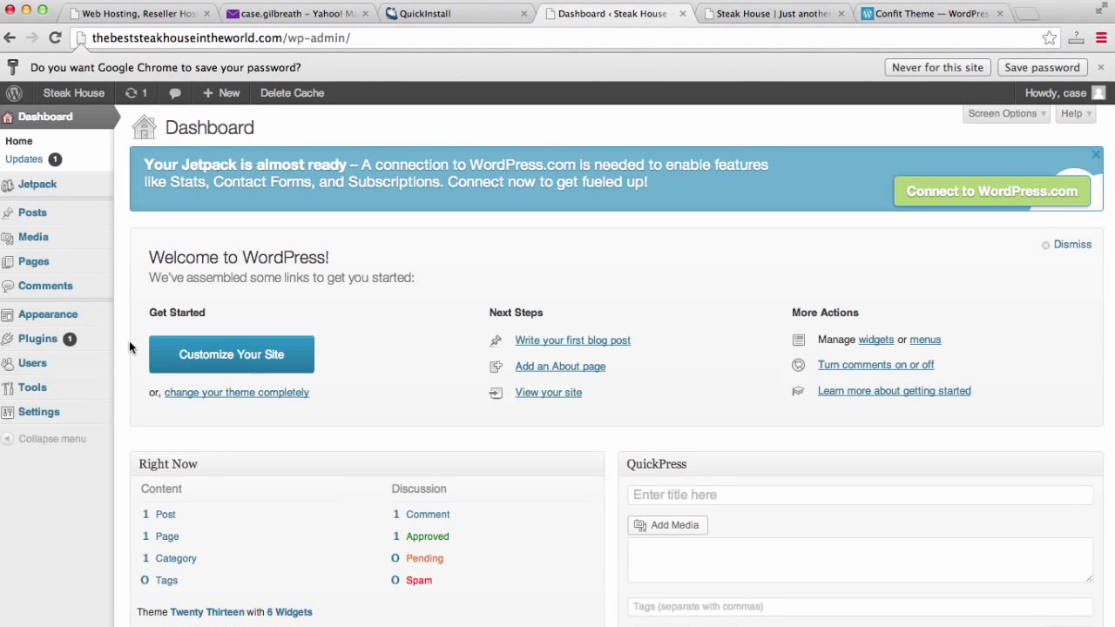
scroll(120, 338, "down", 1)
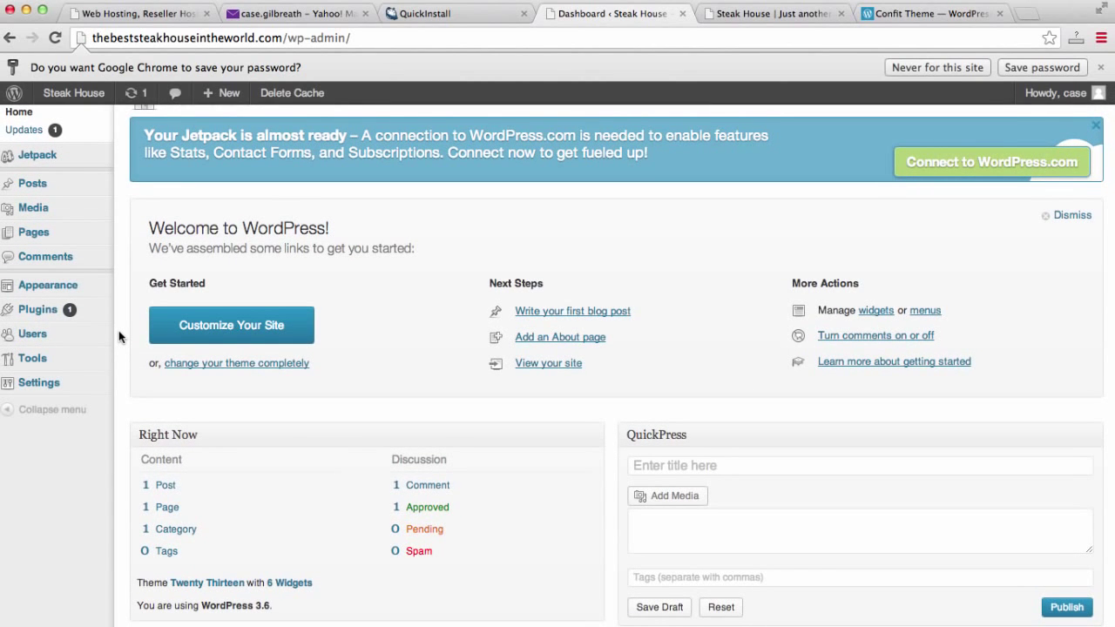
scroll(119, 338, "up", 1)
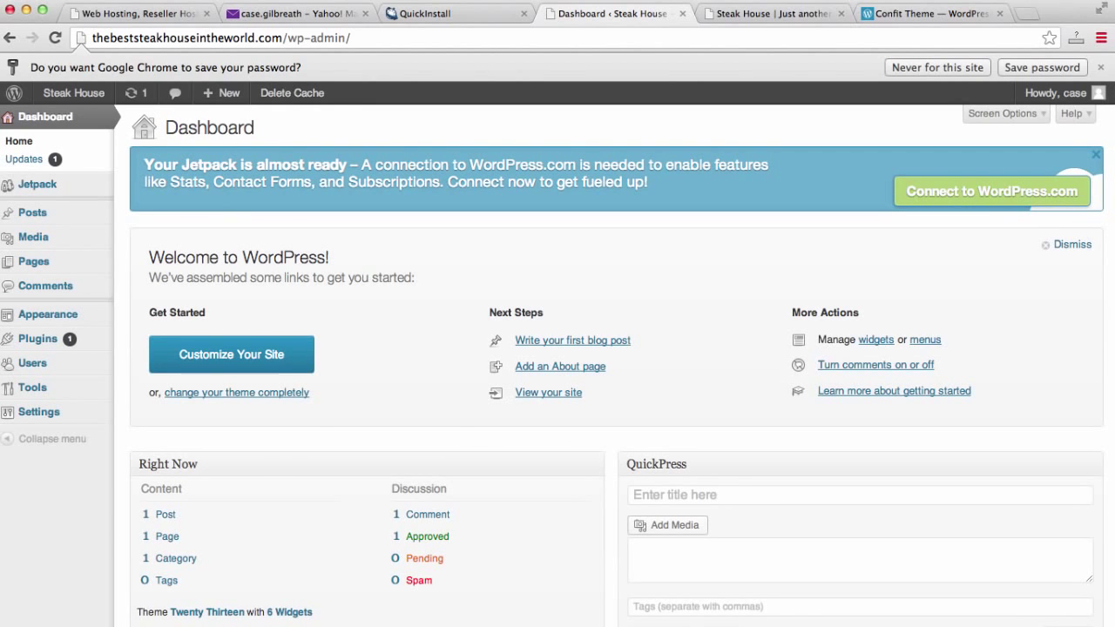
Clear the password selection on the installation tab, then return to the dashboard's Users section.
left_click(486, 16)
left_click(632, 307)
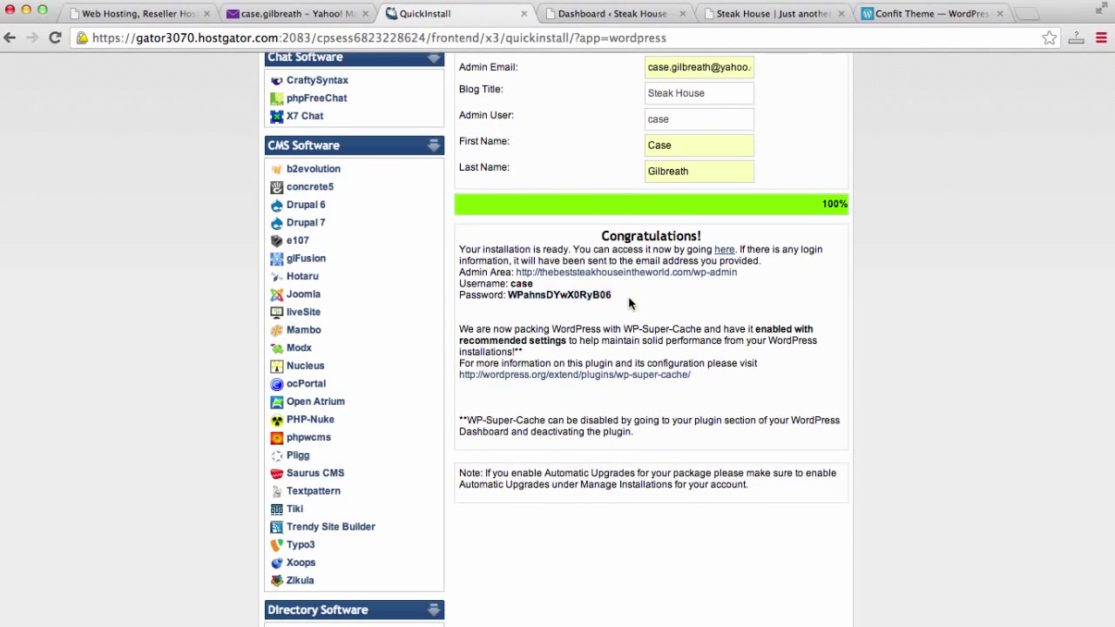
left_click(609, 20)
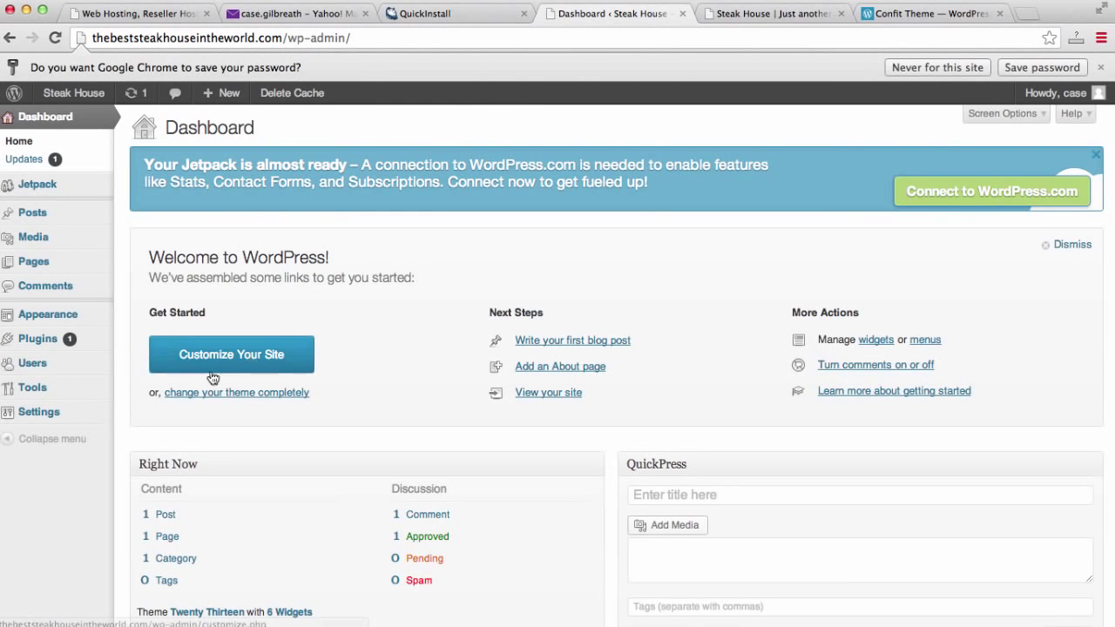
mouse_move(50, 412)
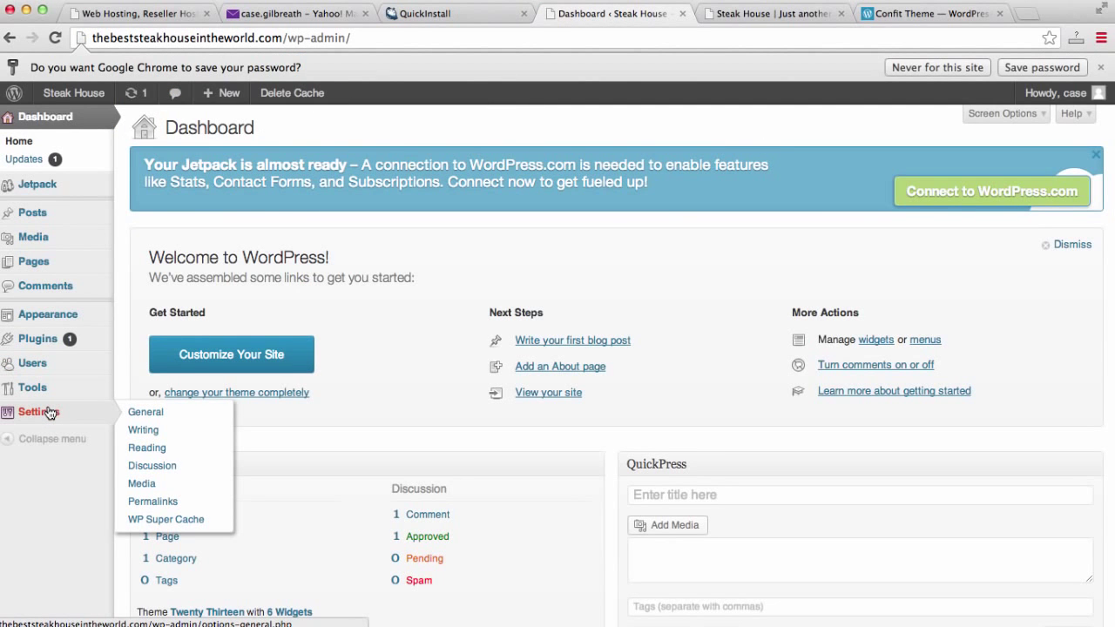
mouse_move(40, 364)
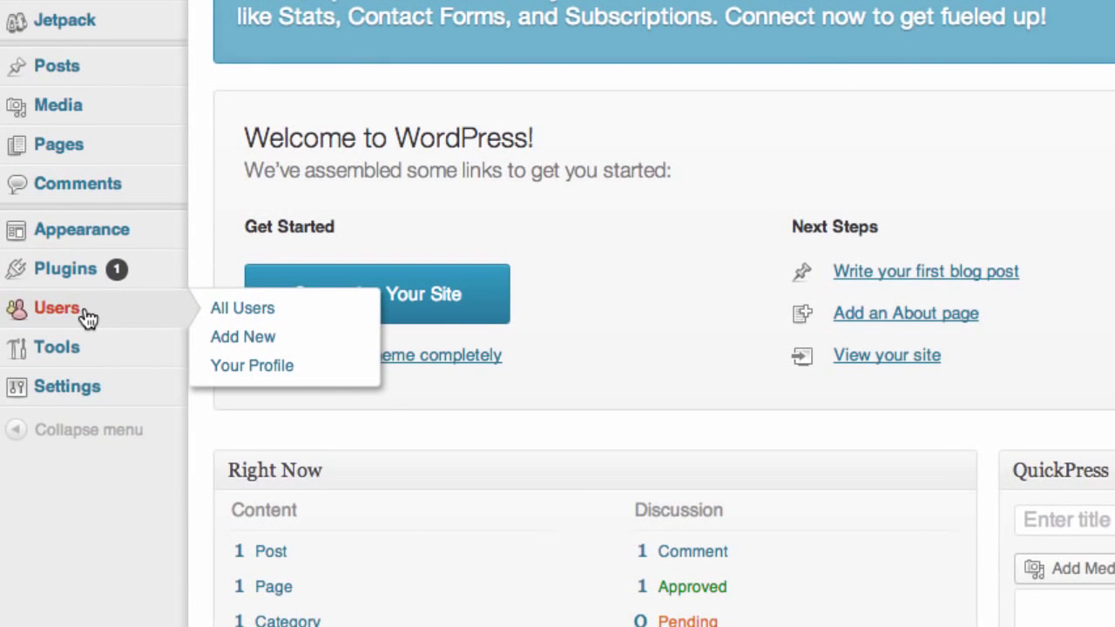
scroll(88, 319, "down", 1)
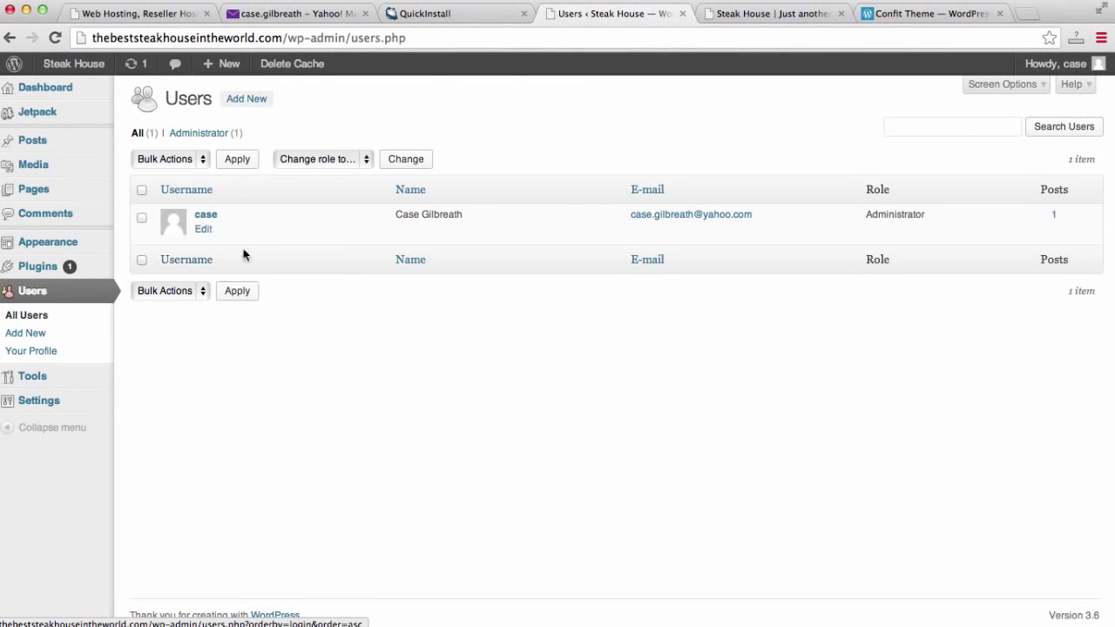
In the admin user's profile, enter and repeat a new password, then click Update Profile.
left_click(207, 230)
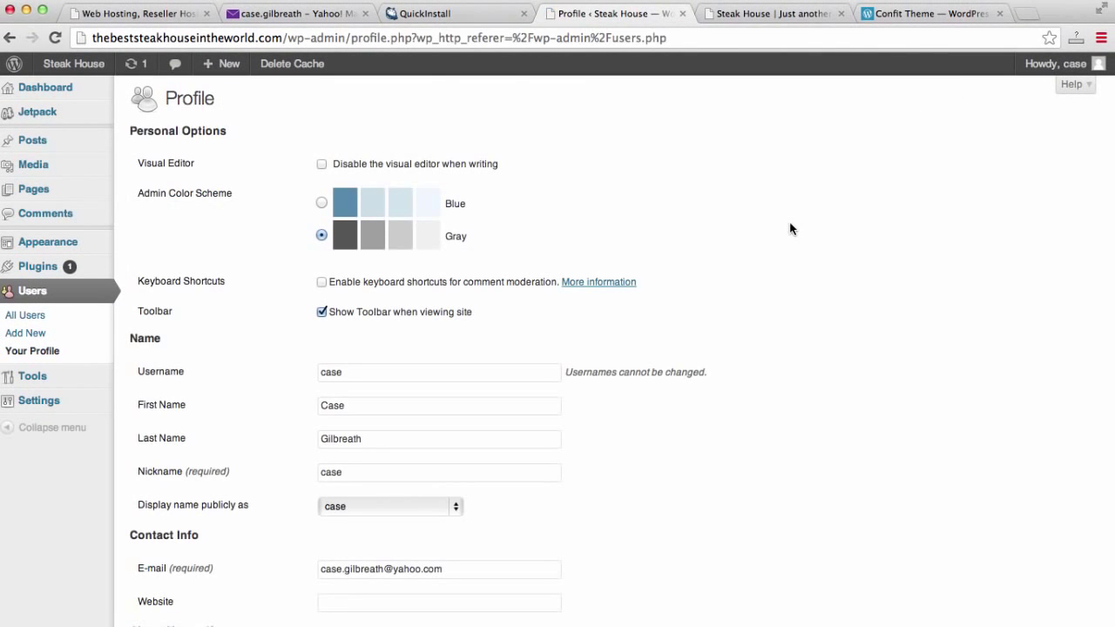
scroll(789, 227, "down", 5)
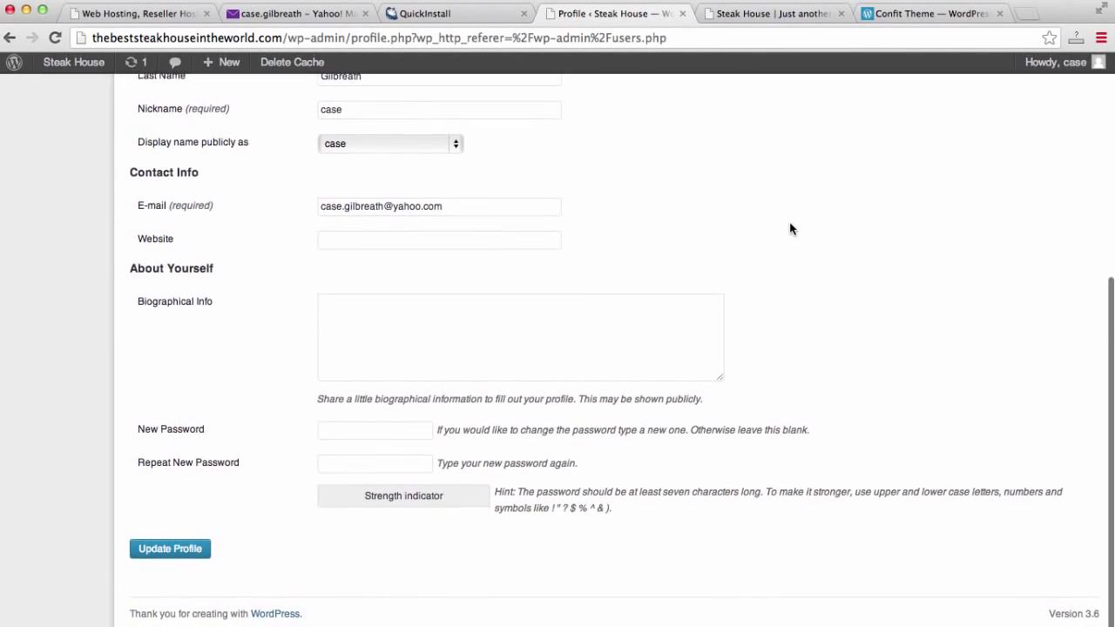
left_click(385, 432)
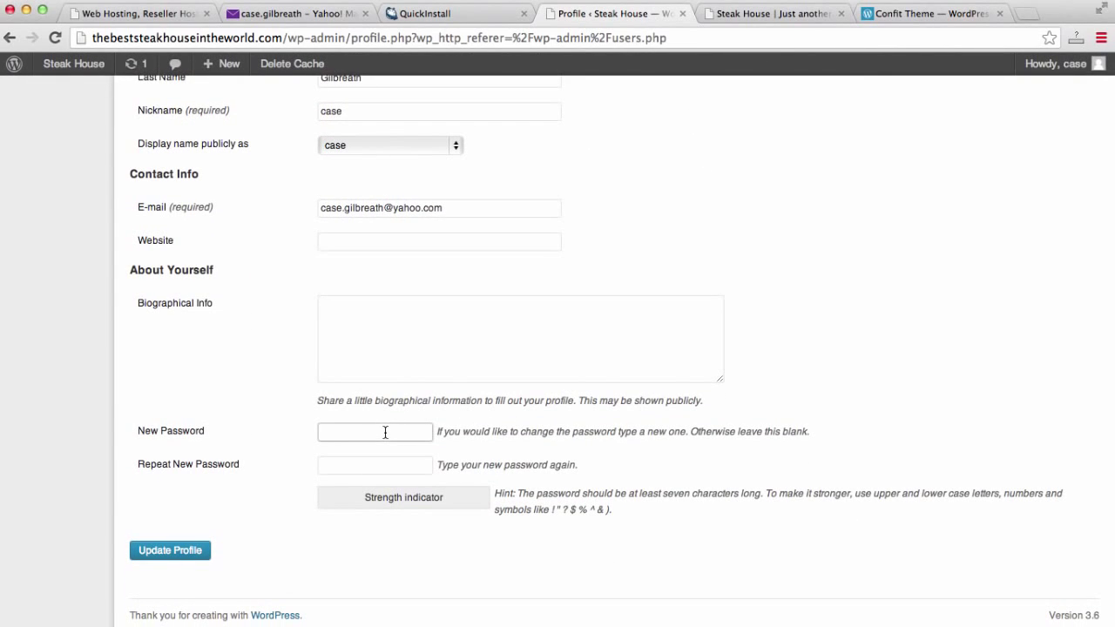
type("pass")
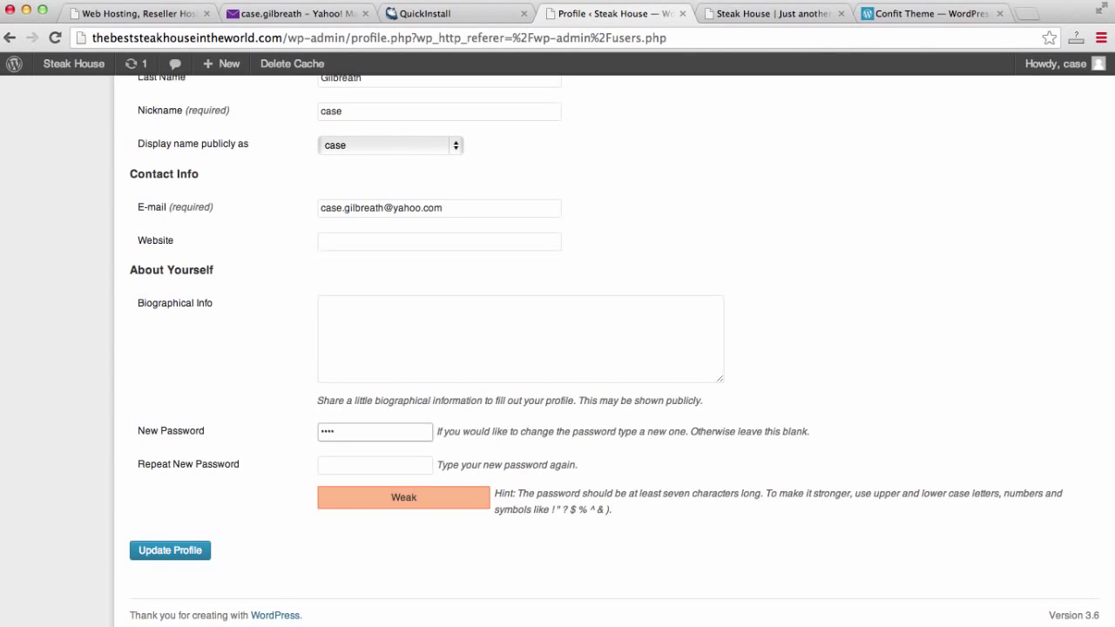
type("word1")
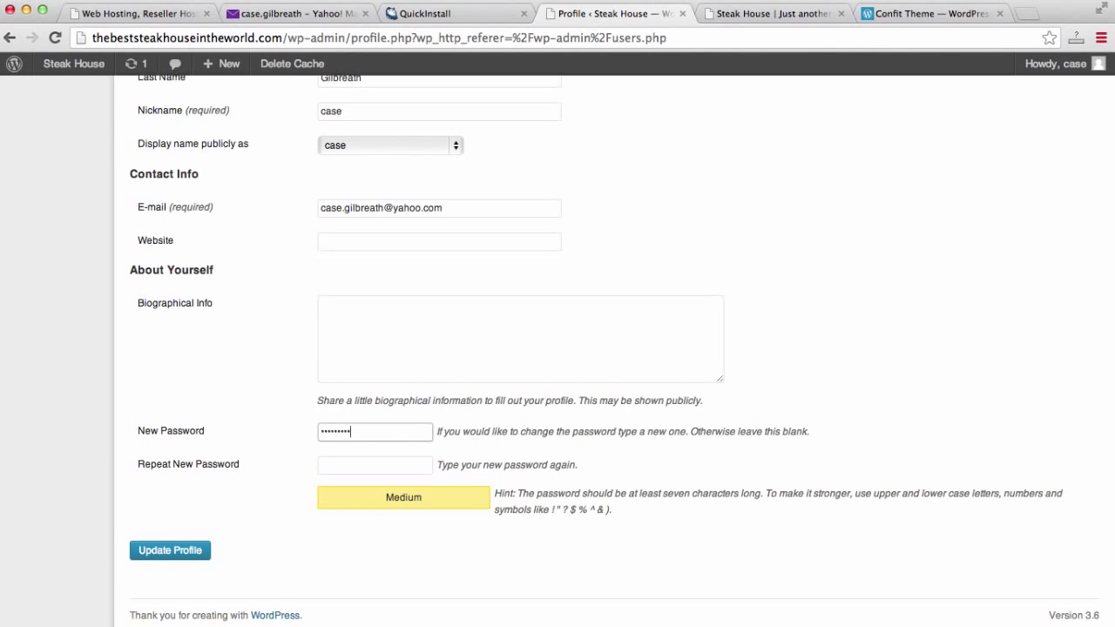
key("BackSpace")
key("BackSpace")
key("BackSpace")
key("BackSpace")
key("BackSpace")
key("BackSpace")
key("BackSpace")
key("BackSpace")
key("BackSpace")
type("abc")
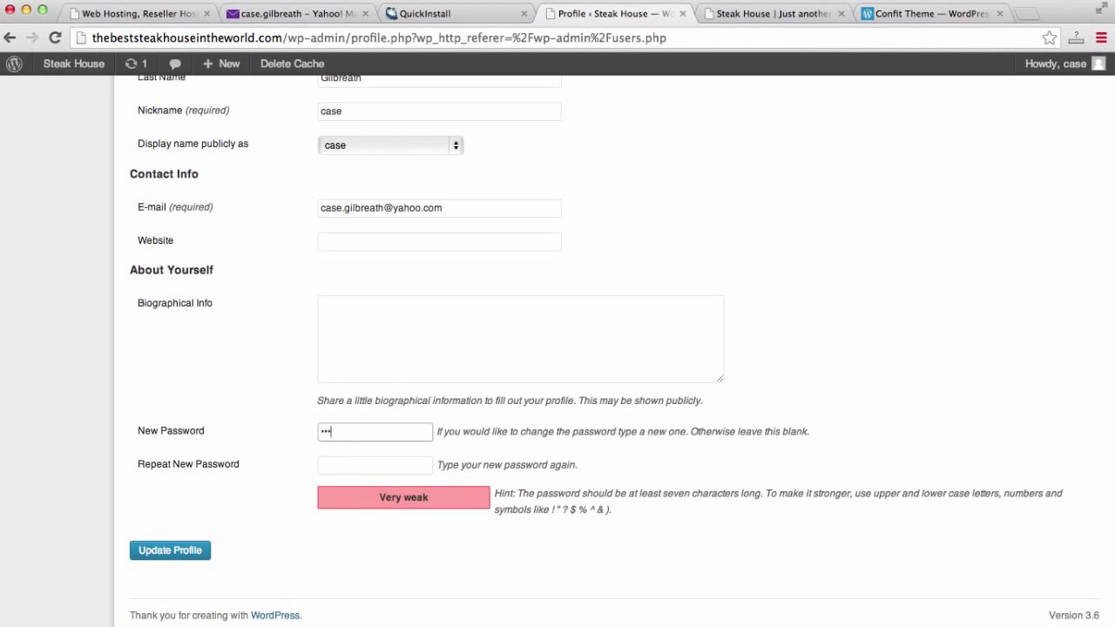
type("def1234")
key("Tab")
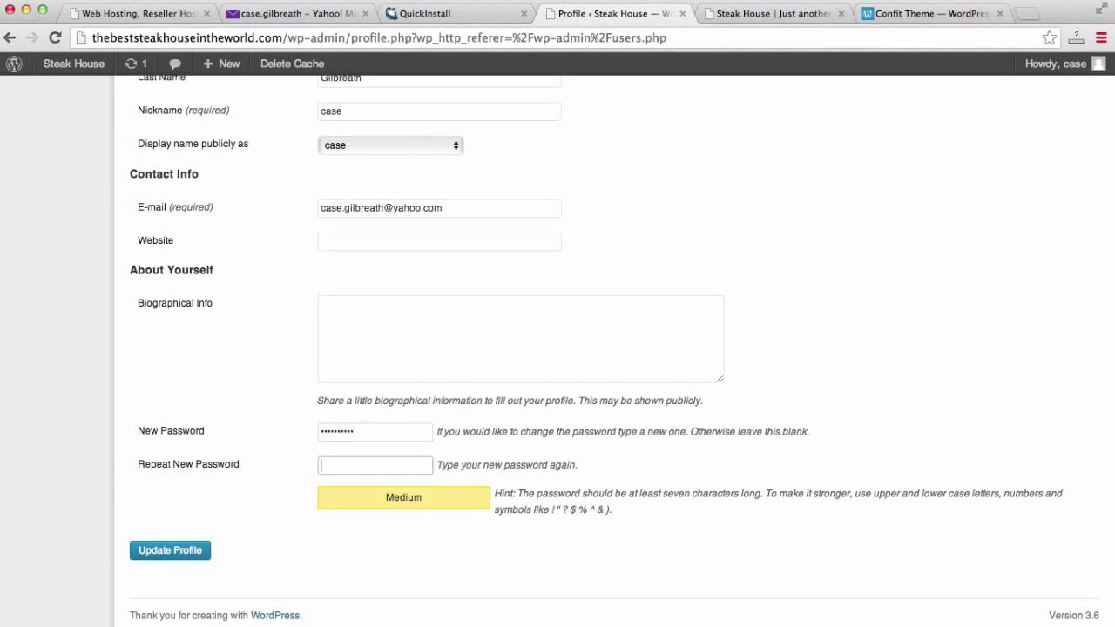
type("abcd")
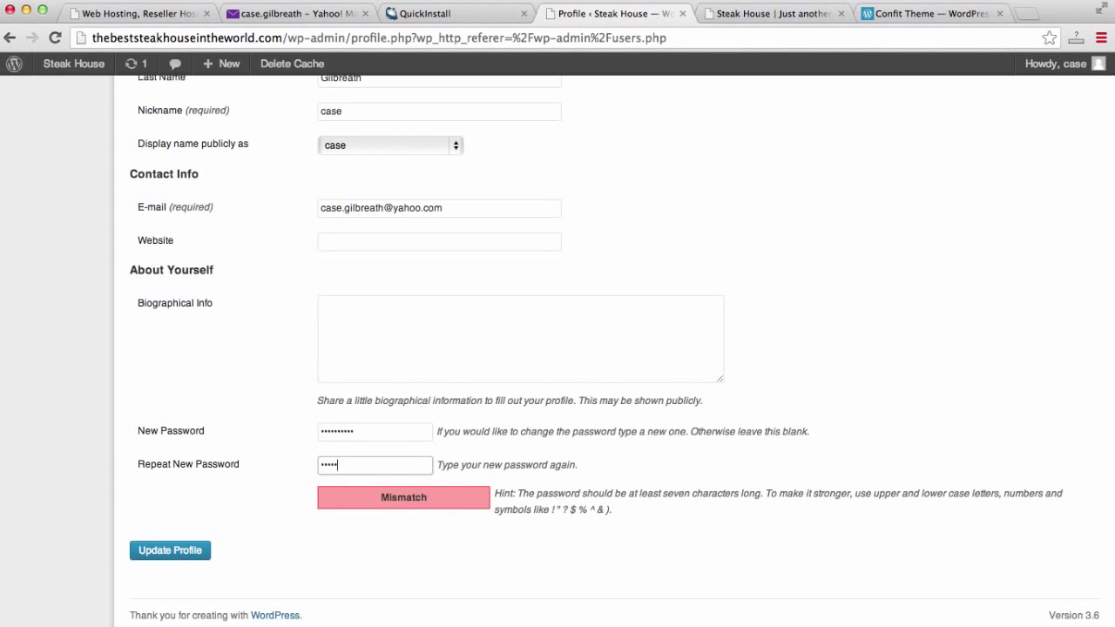
type("ef1234")
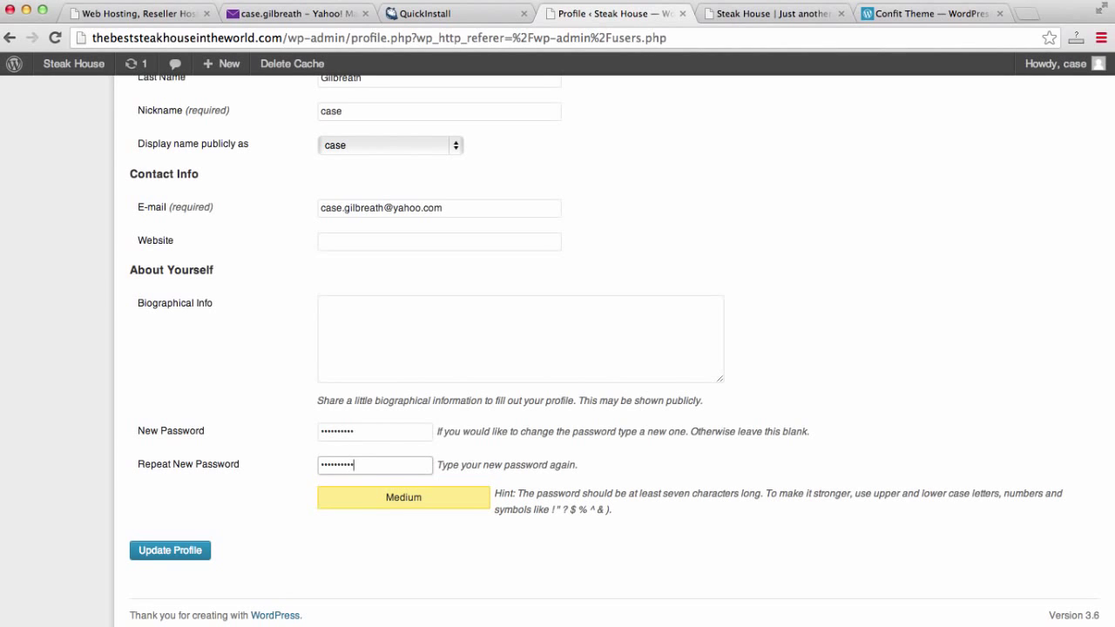
left_click(165, 551)
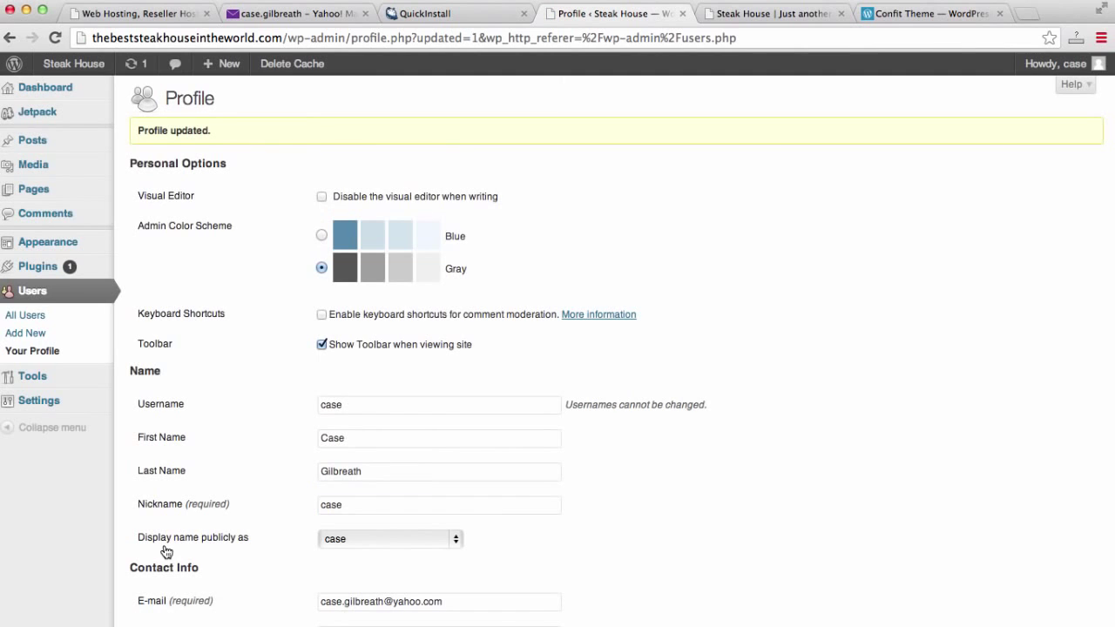
Go back to the admin Dashboard.
scroll(213, 277, "down", 2)
scroll(214, 277, "up", 2)
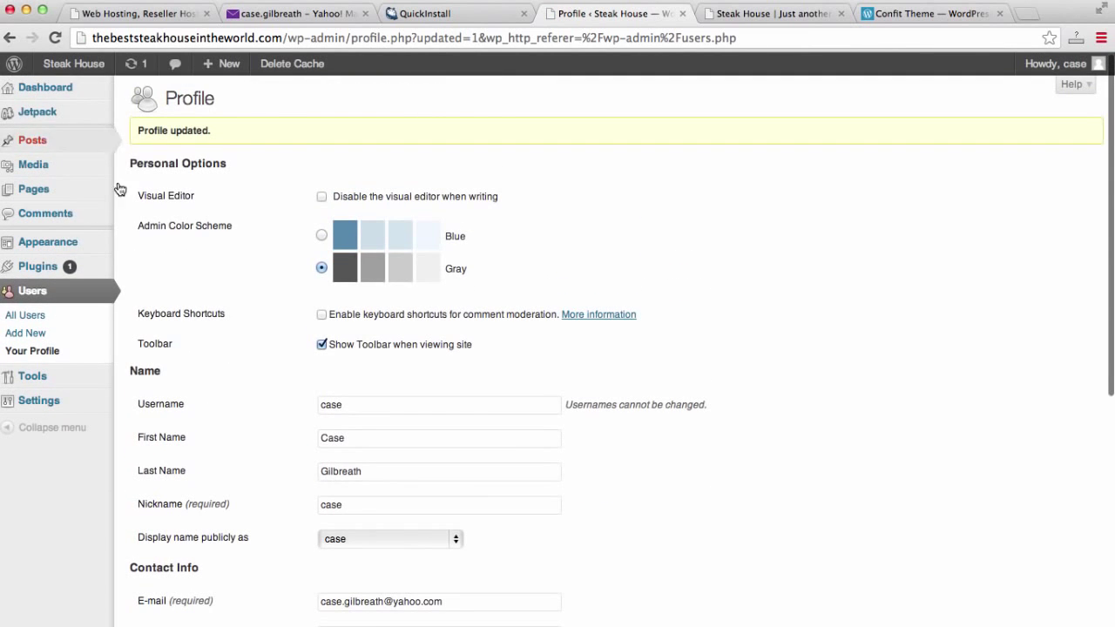
left_click(52, 87)
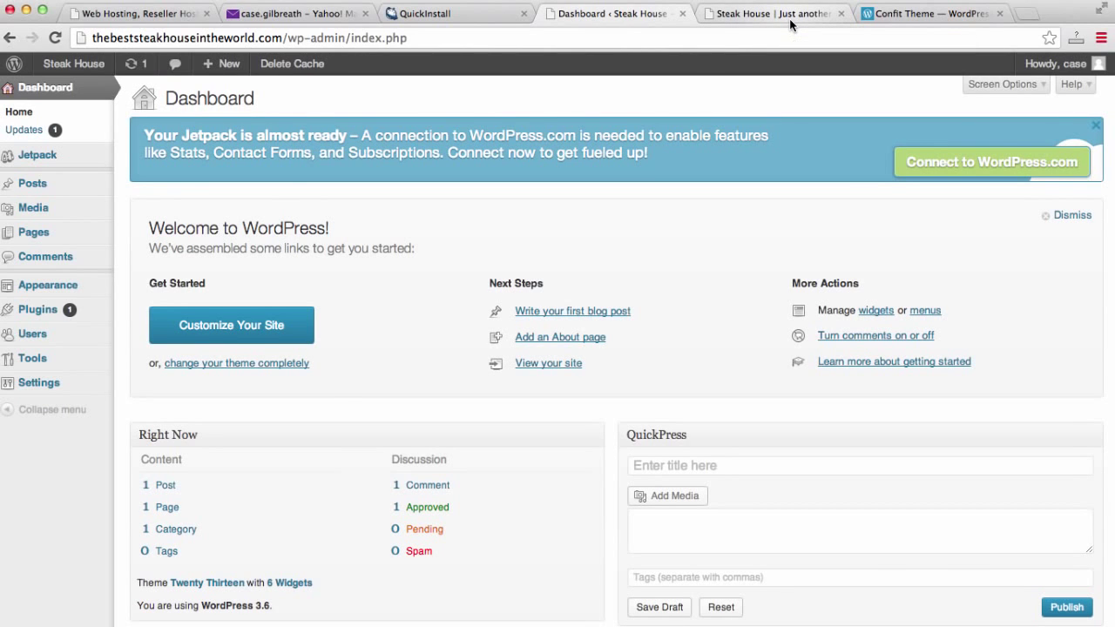
Look over the Confit theme page, then close that tab.
left_click(790, 19)
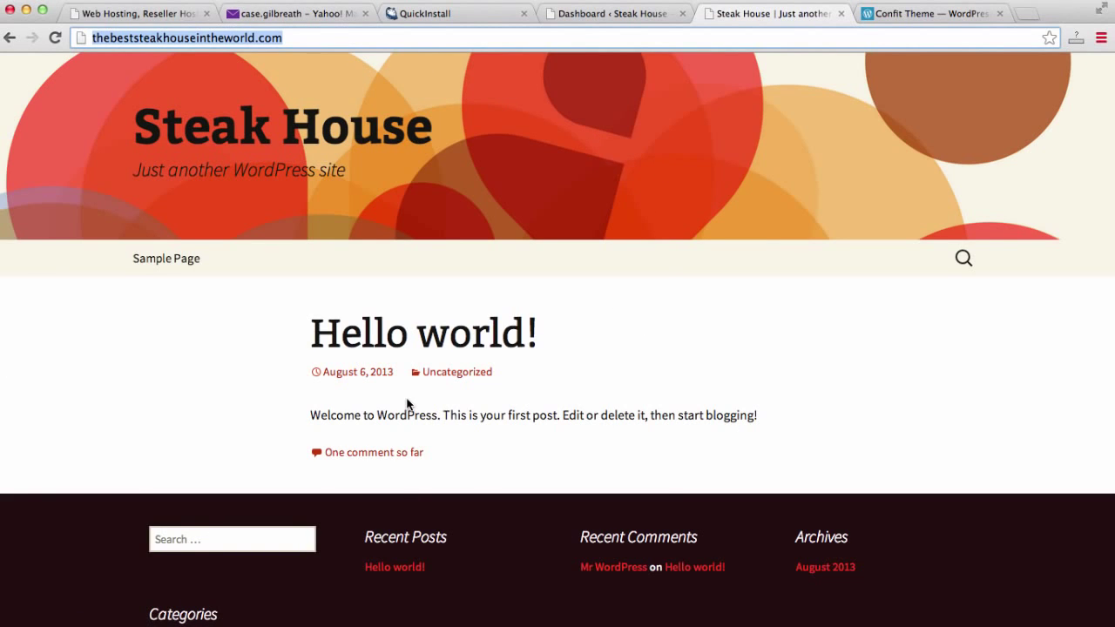
left_click(932, 19)
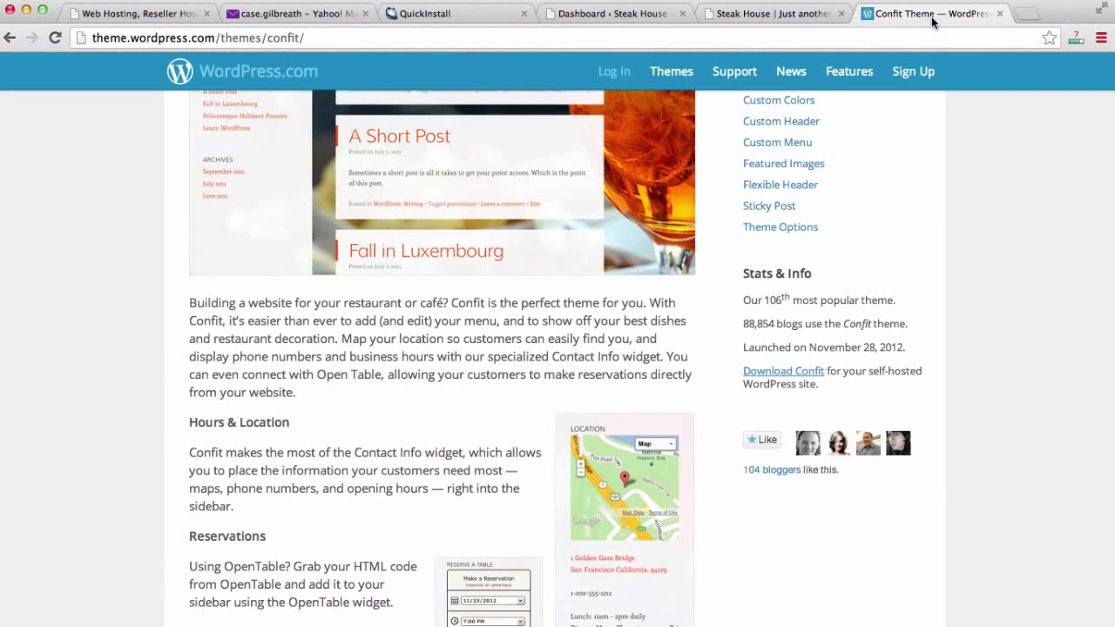
scroll(742, 436, "up", 5)
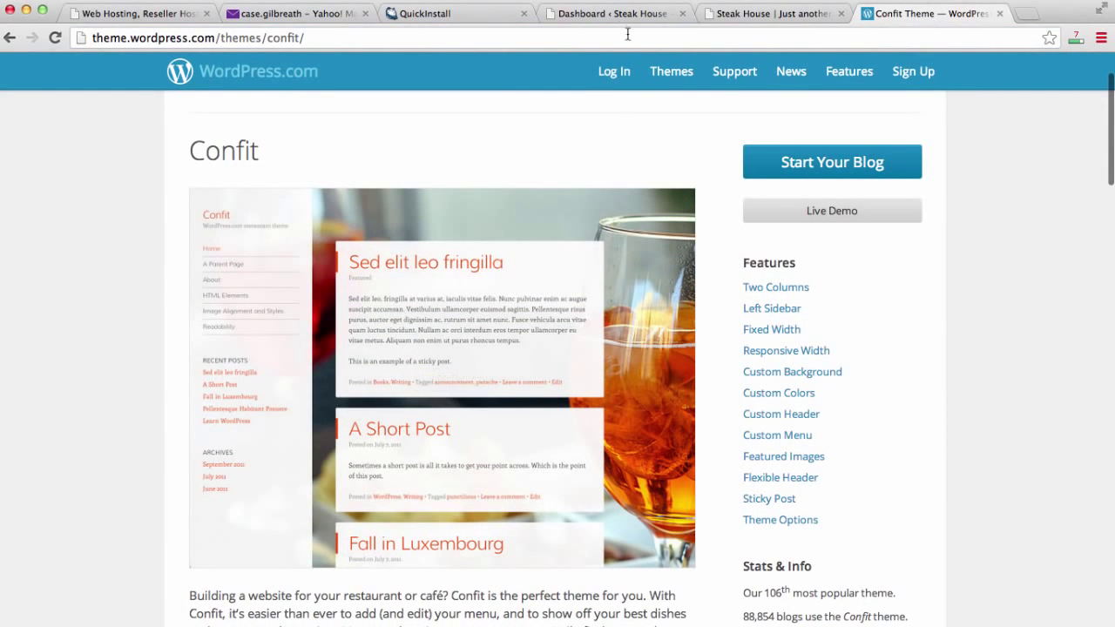
scroll(583, 112, "down", 5)
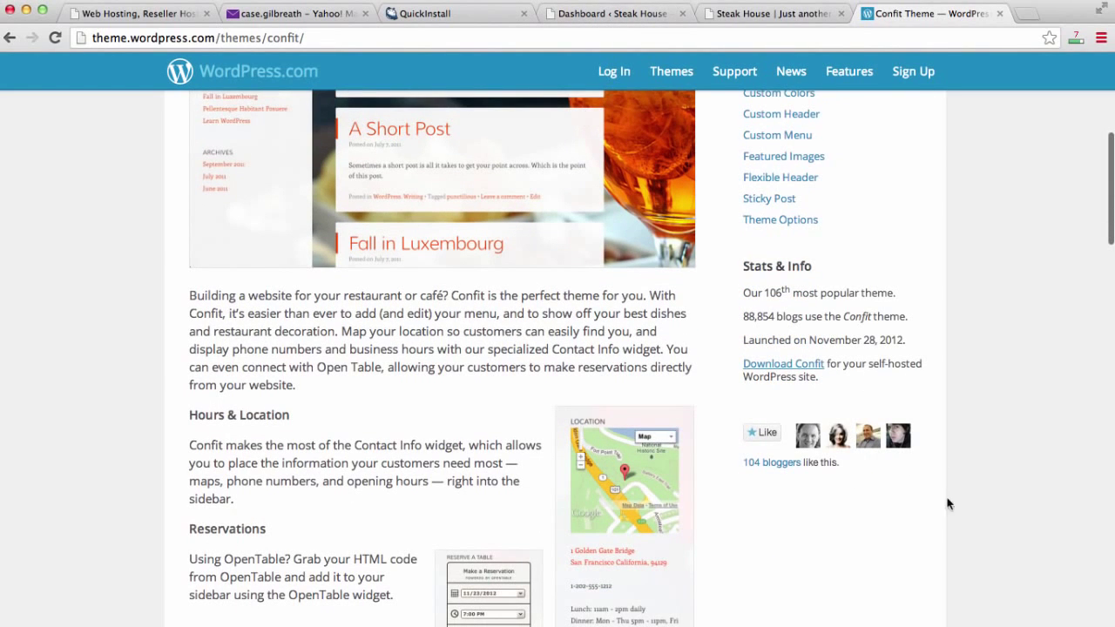
left_click(999, 15)
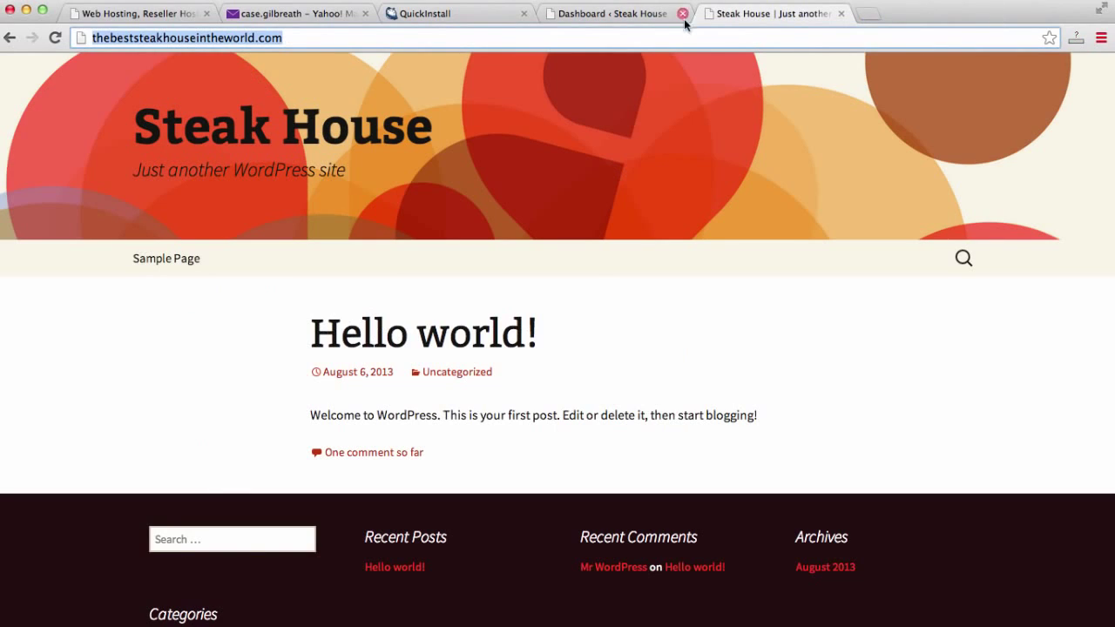
In the dashboard, go to Appearance > Themes > Install Themes.
left_click(643, 15)
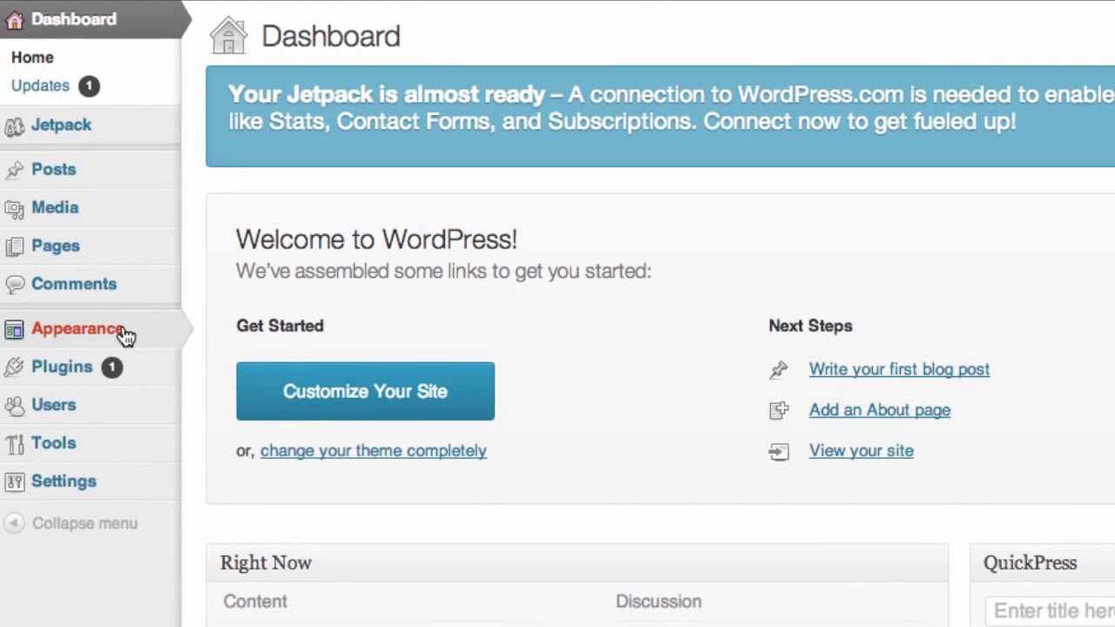
mouse_move(119, 338)
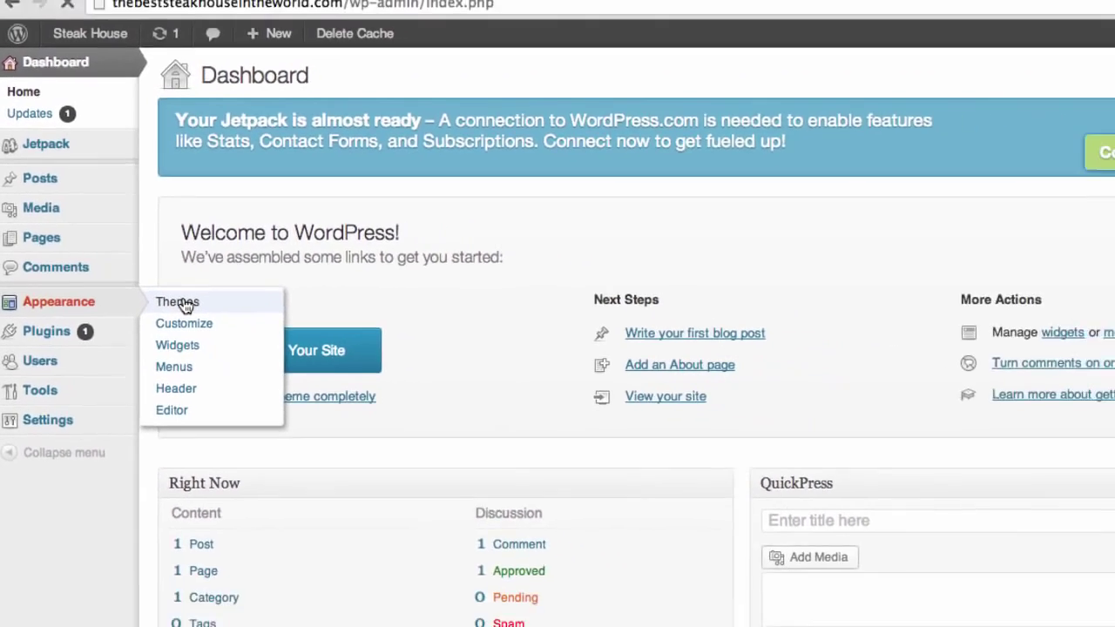
left_click(234, 329)
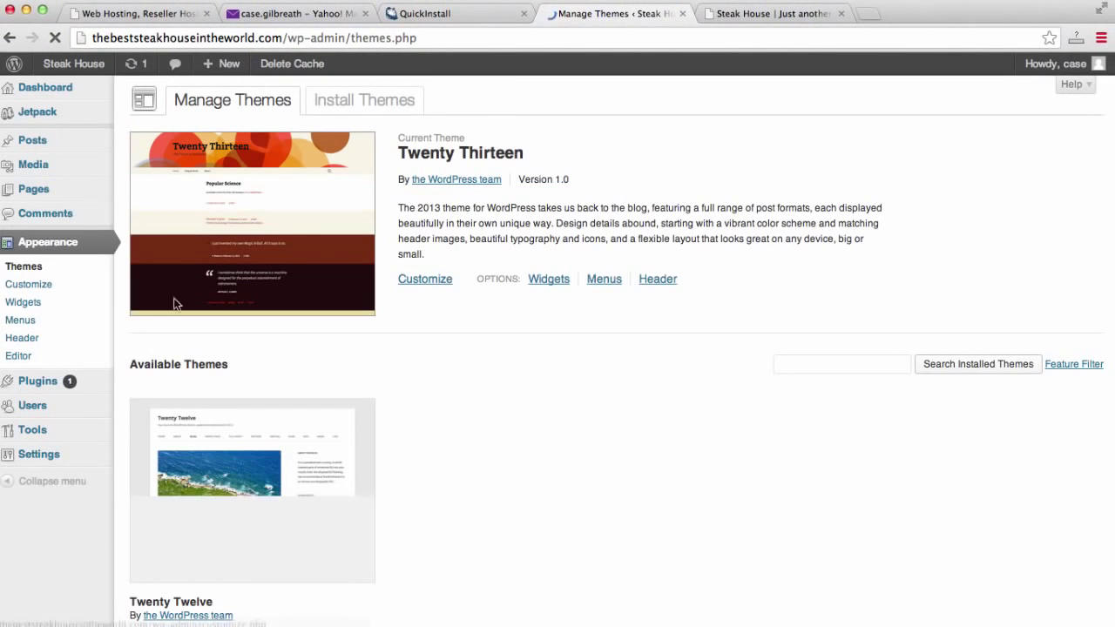
left_click(372, 98)
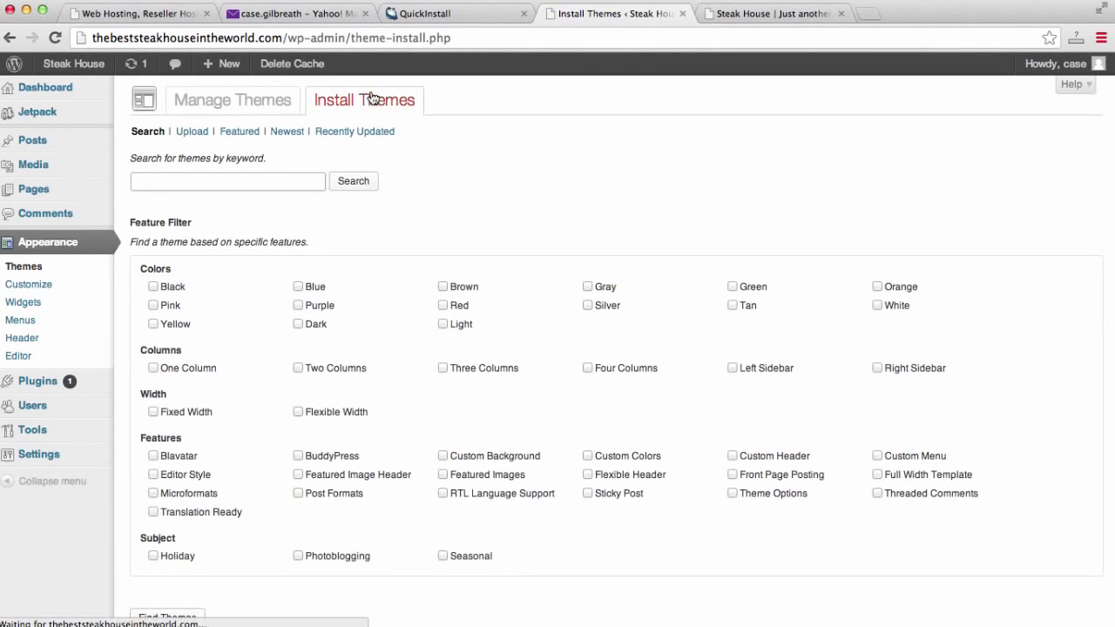
Upload the Confit zip, install it, and activate Confit as the site's theme.
left_click(188, 136)
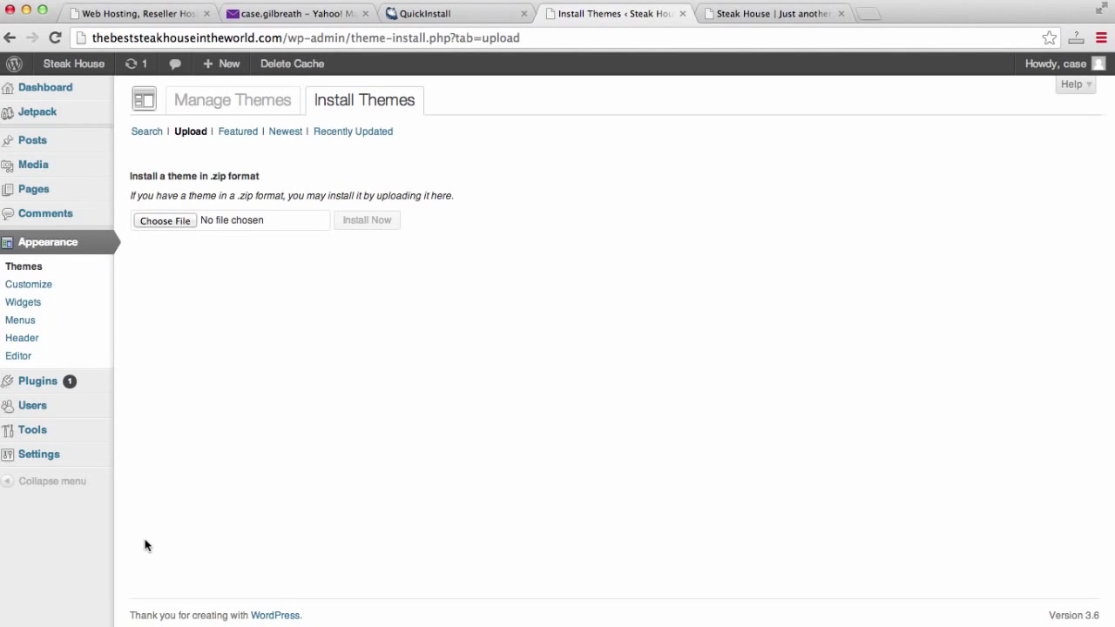
left_click_drag(125, 626, 189, 218)
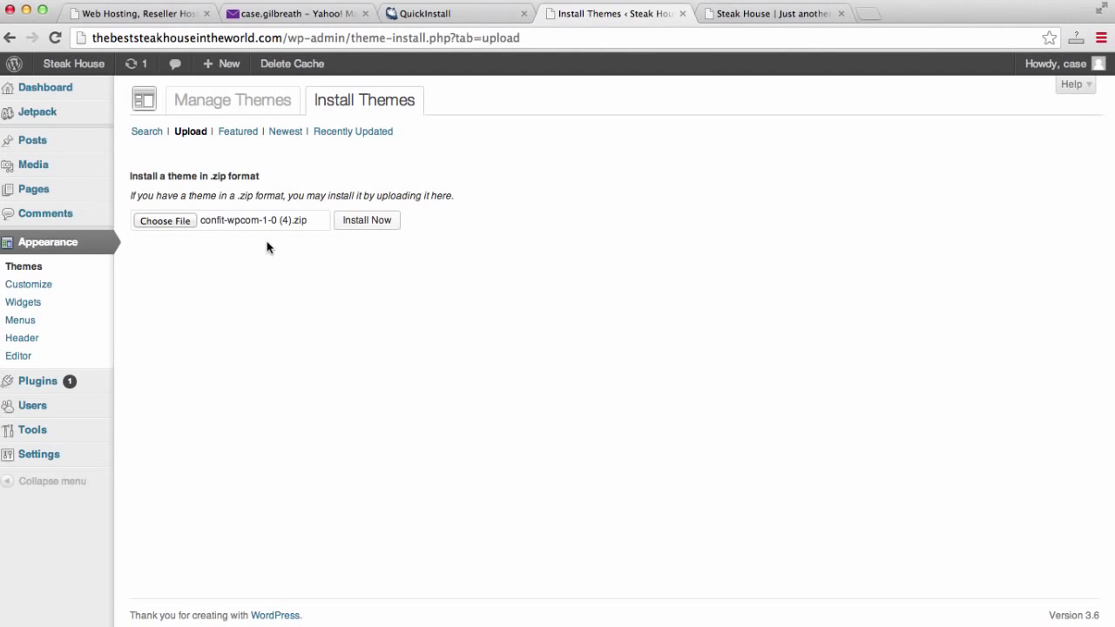
left_click(378, 226)
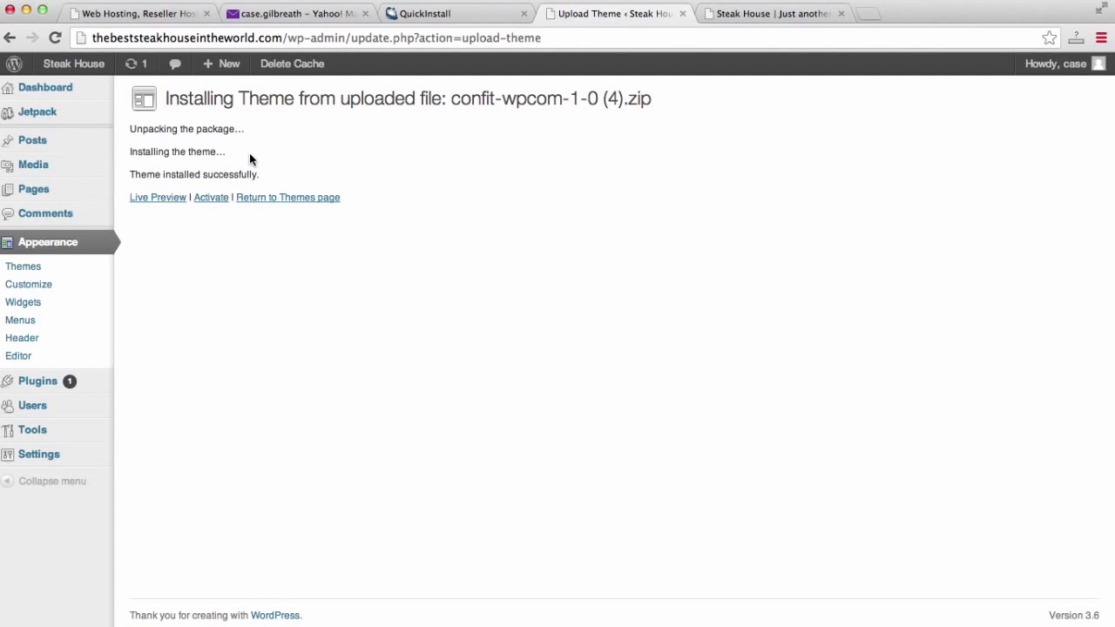
left_click(219, 202)
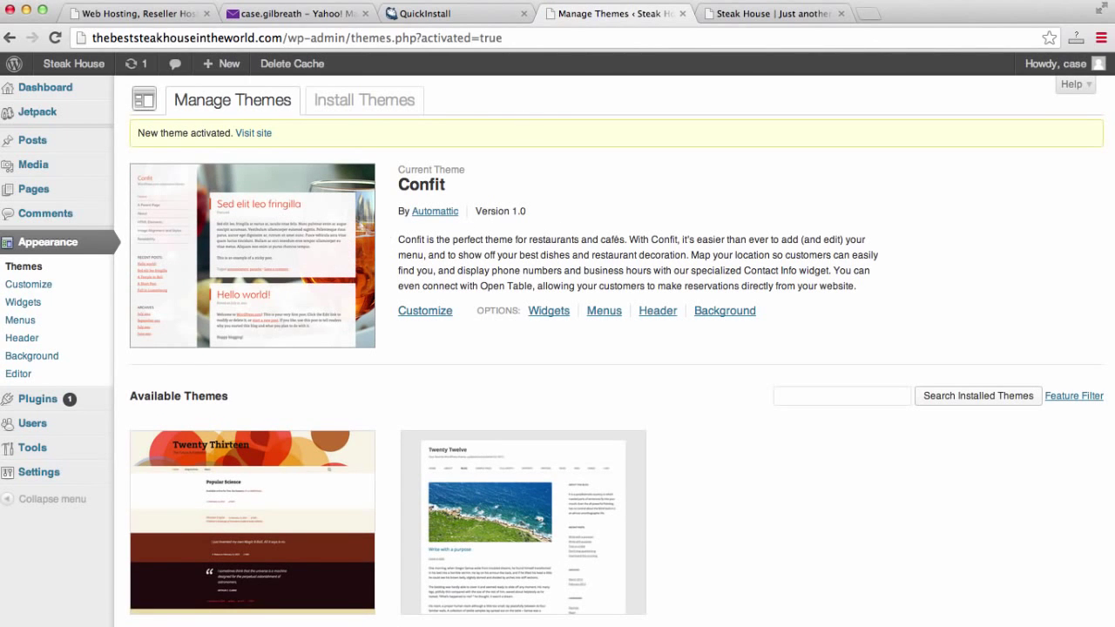
Reload the Steak House front page and scroll through its new Confit design.
left_click(768, 15)
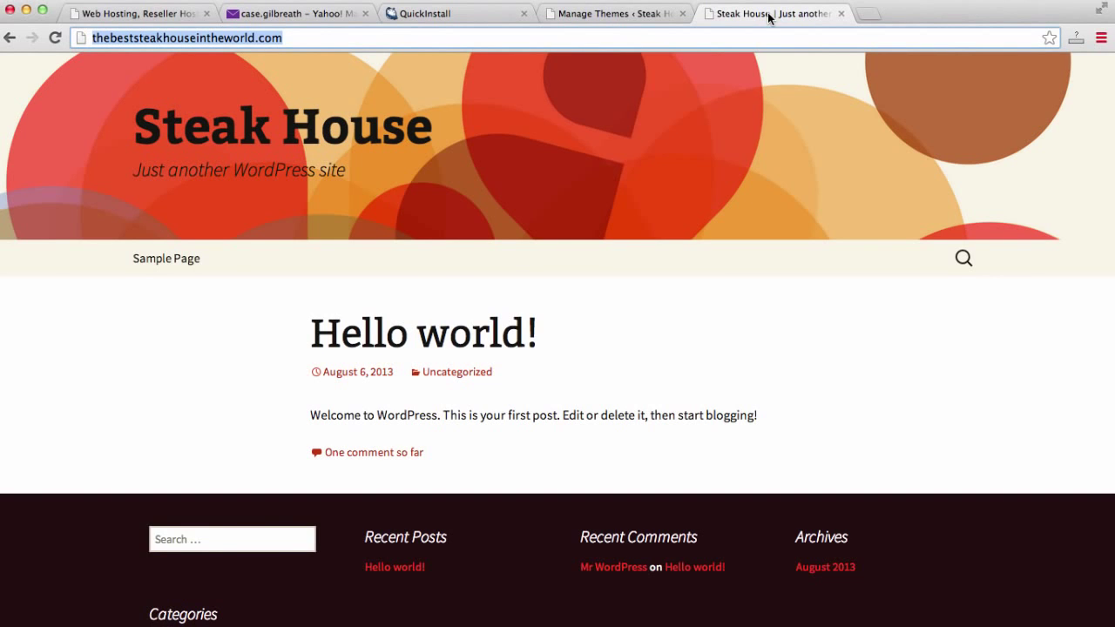
key("Return")
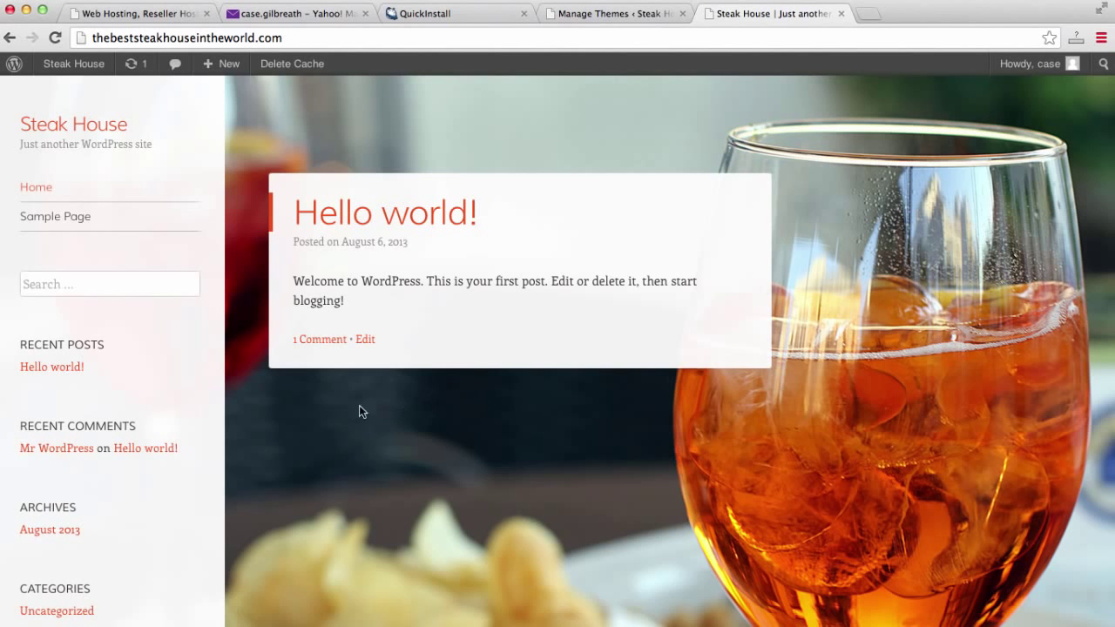
scroll(592, 356, "down", 5)
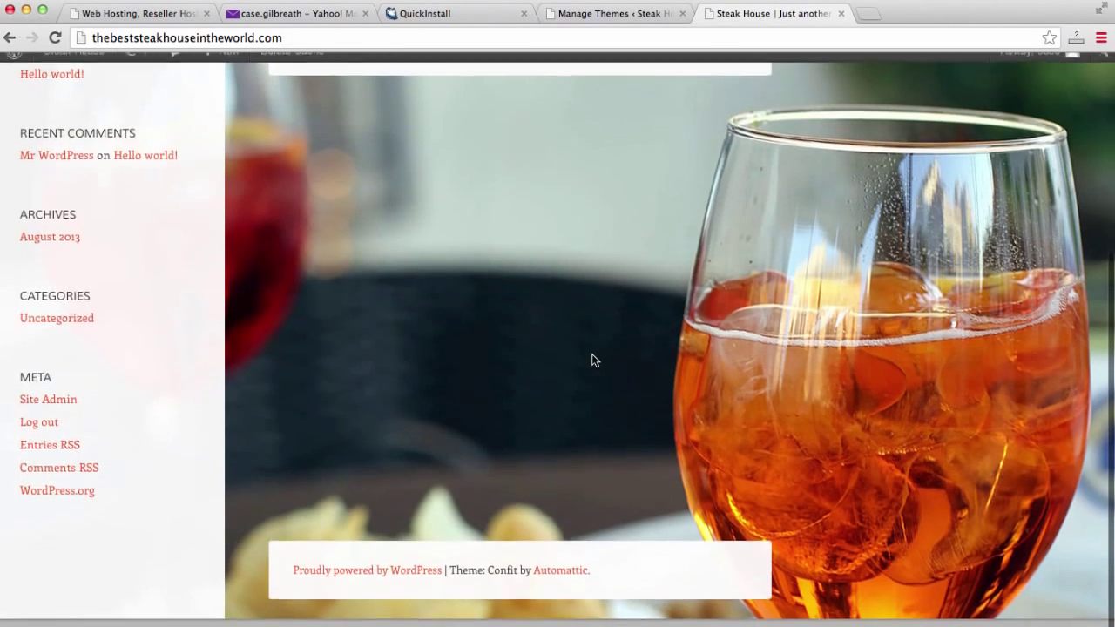
scroll(592, 355, "up", 5)
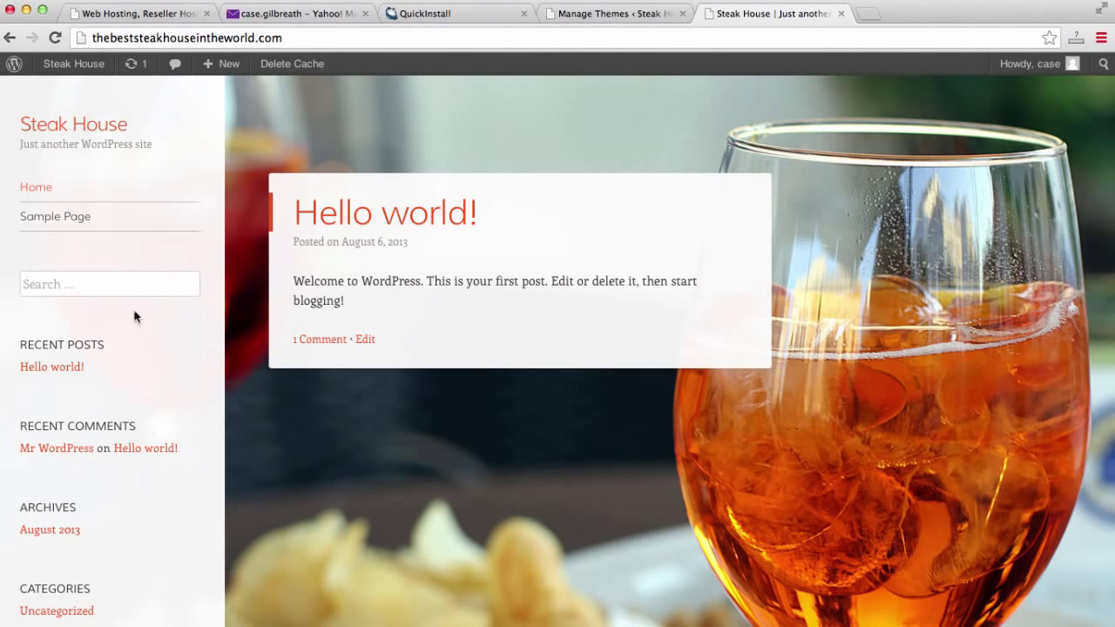
Add DONE after 'Install Theme – FREE -' in the Word checklist and minimize the document.
key("super+Tab")
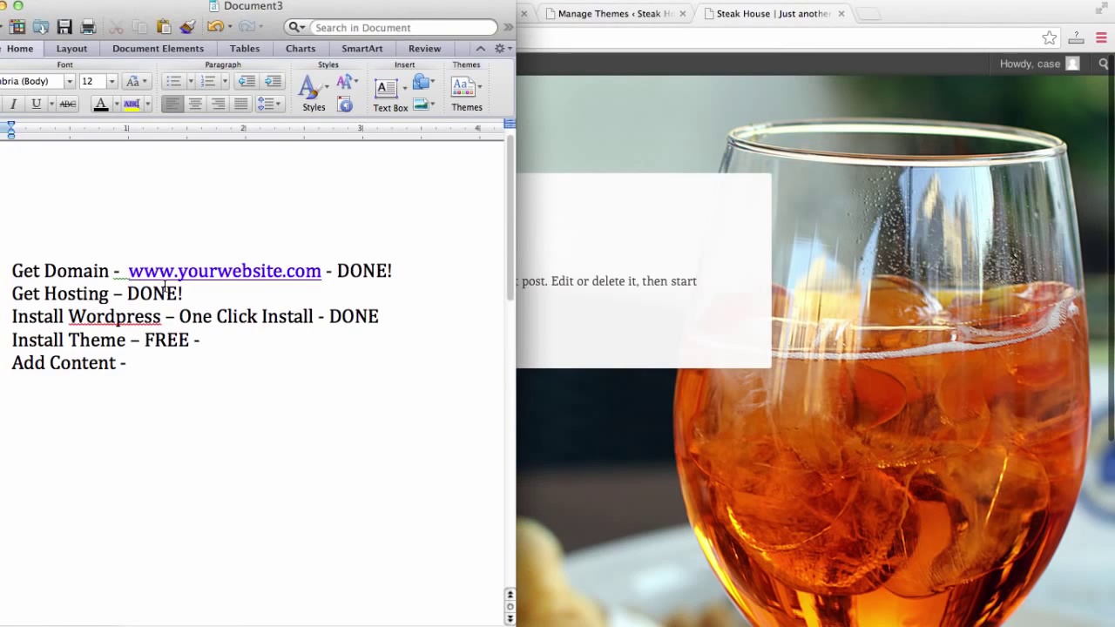
type("DONE")
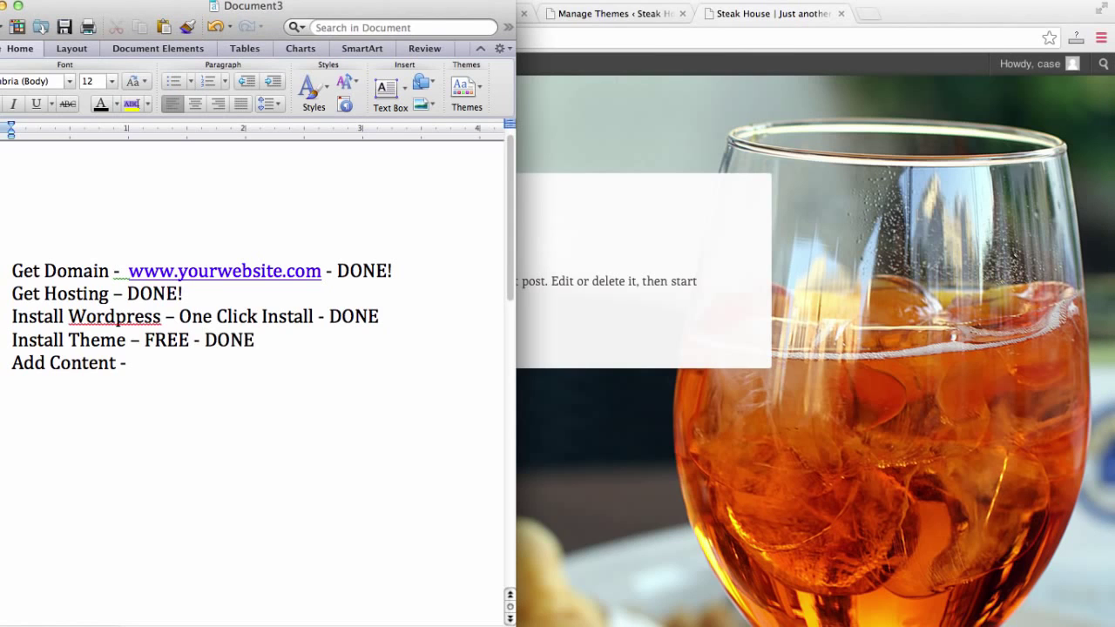
left_click(146, 366)
left_click(10, 6)
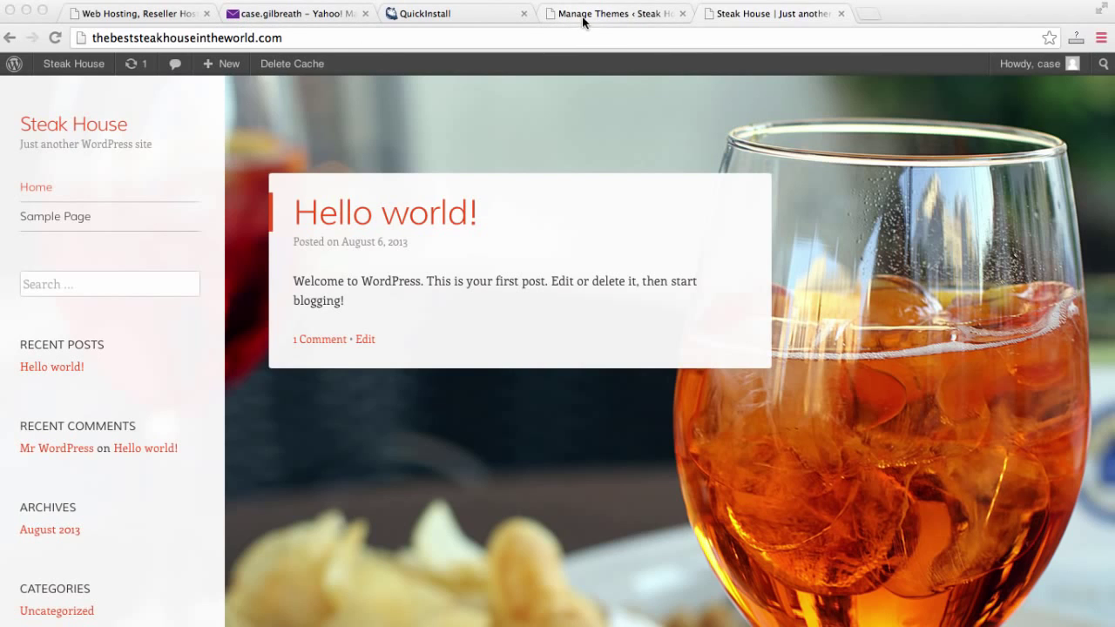
left_click(135, 38)
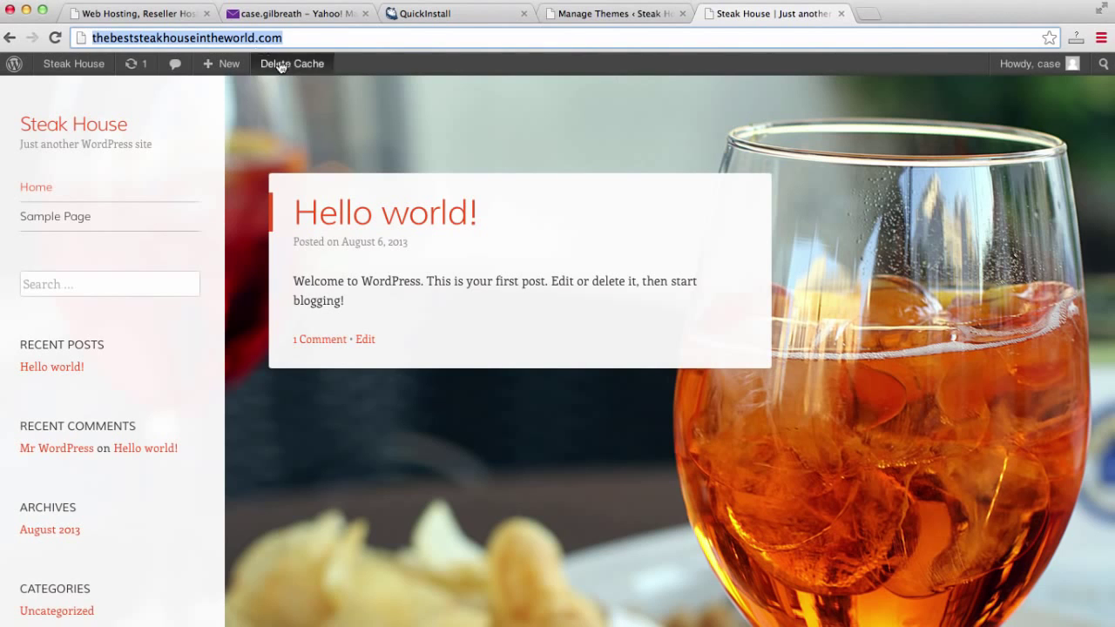
key("Return")
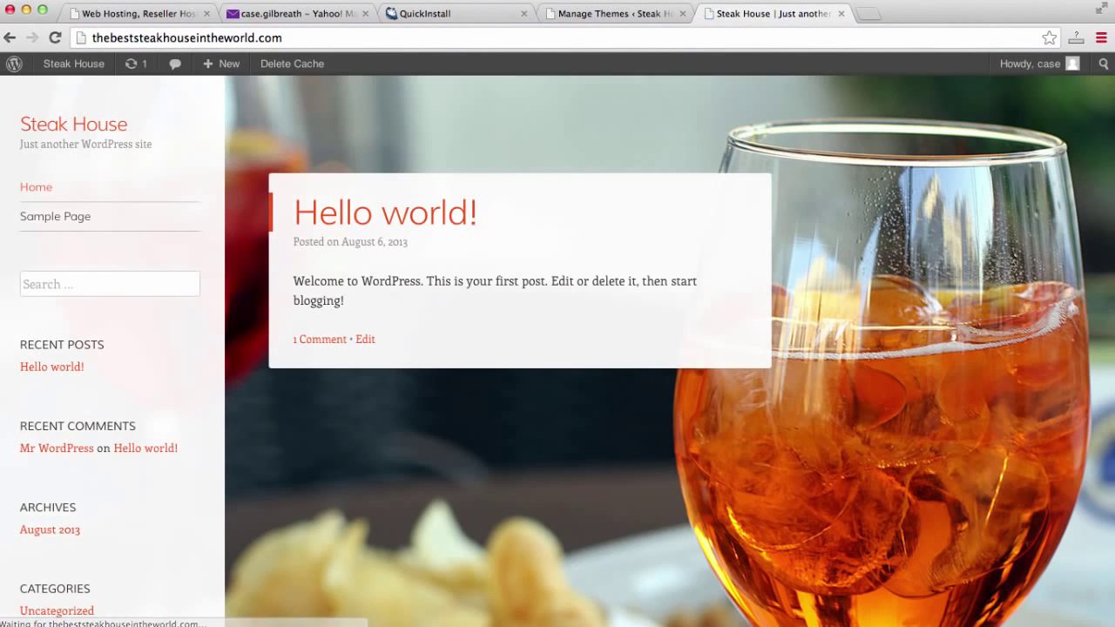
left_click(91, 38)
left_click(91, 38)
type("www.")
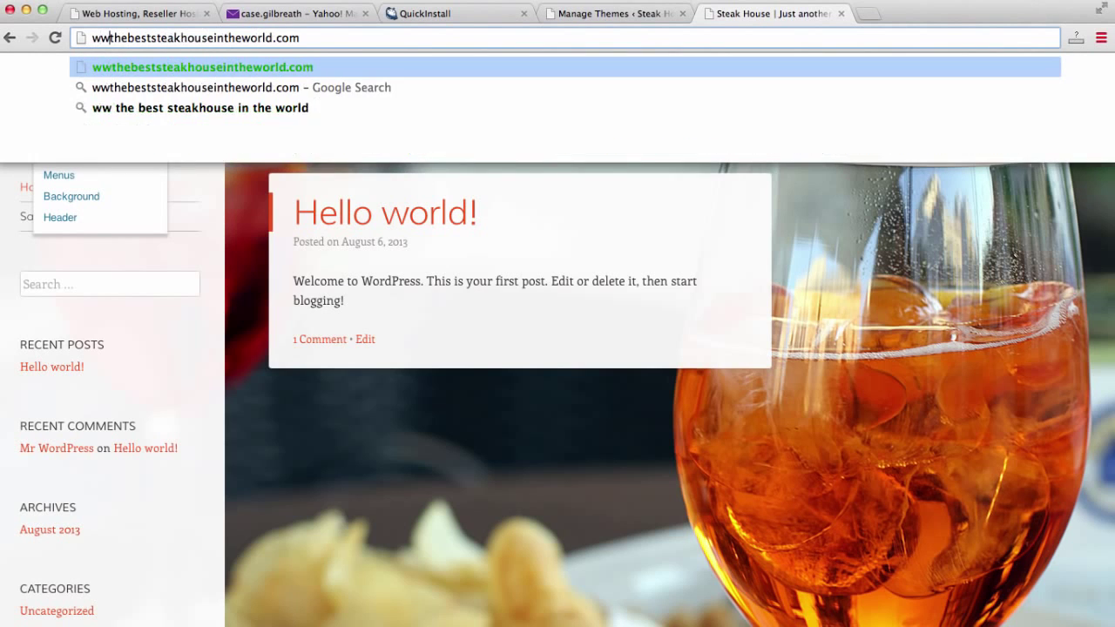
key("Return")
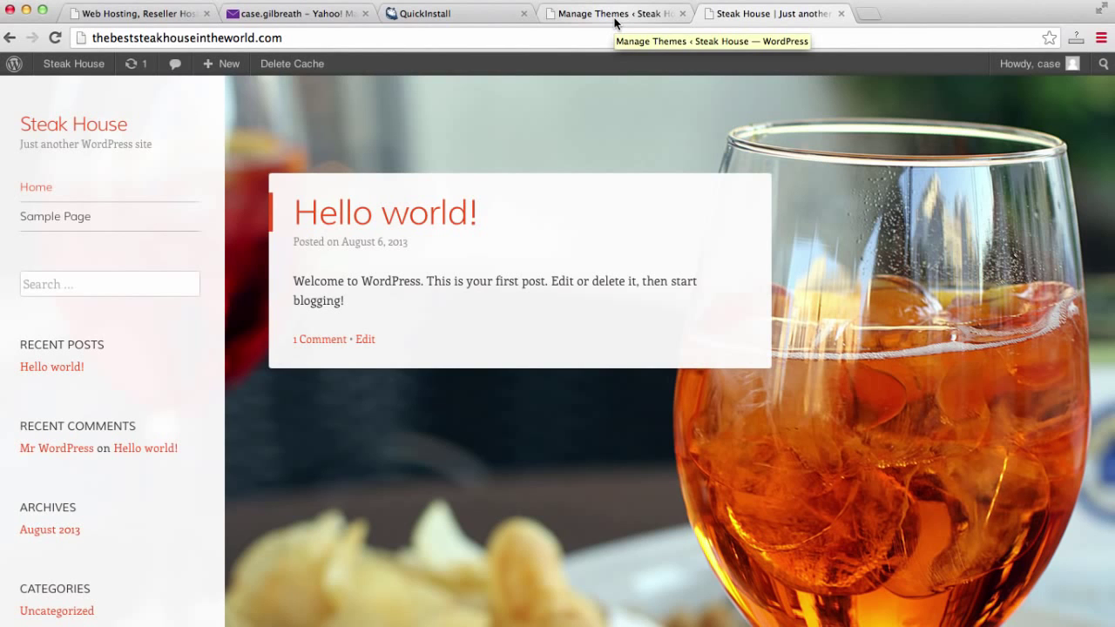
Return to the Manage Themes admin page and go to Settings > Reading.
left_click(615, 20)
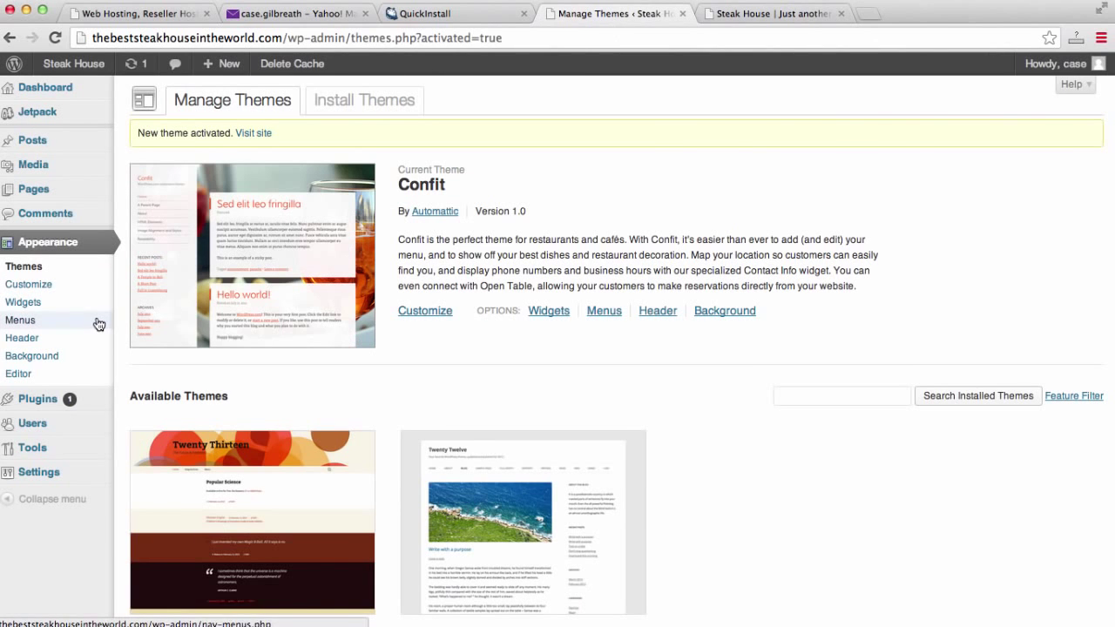
mouse_move(52, 483)
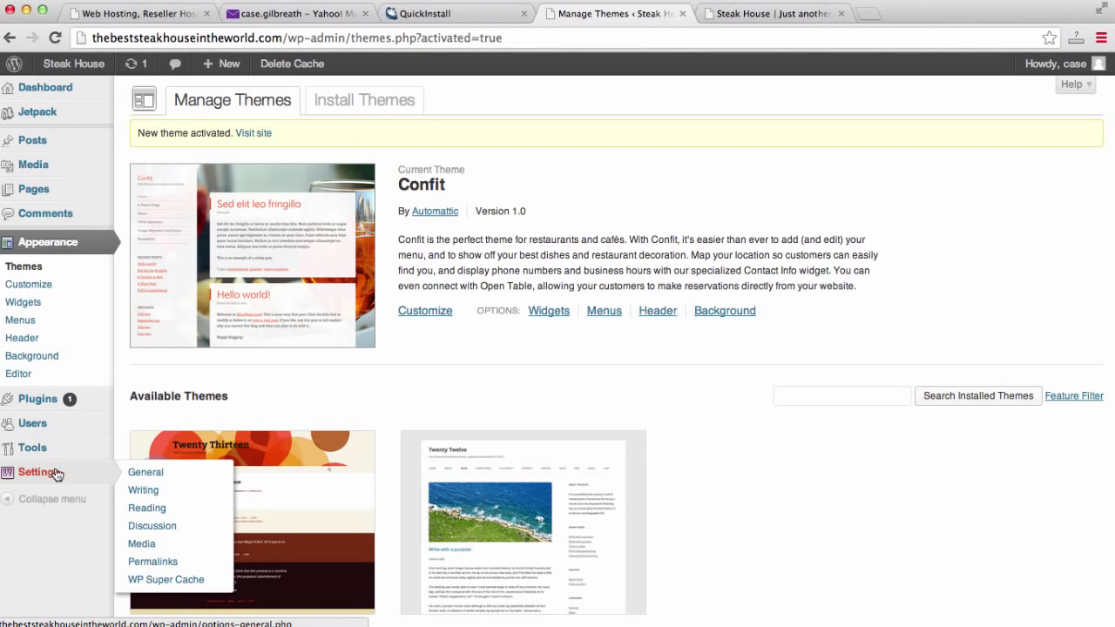
left_click(147, 510)
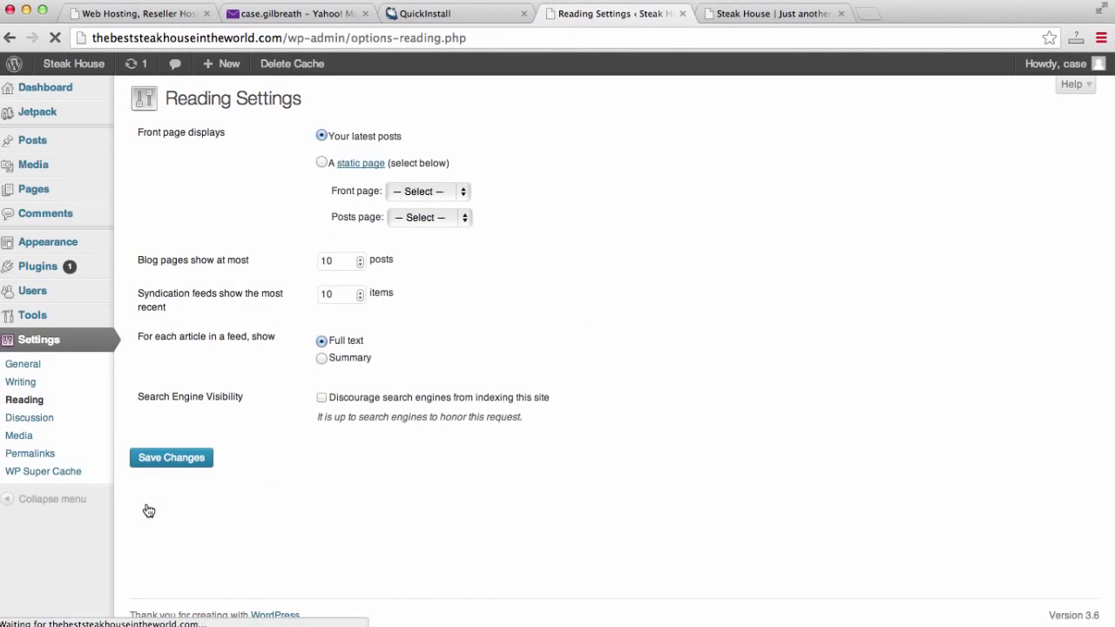
left_click(39, 364)
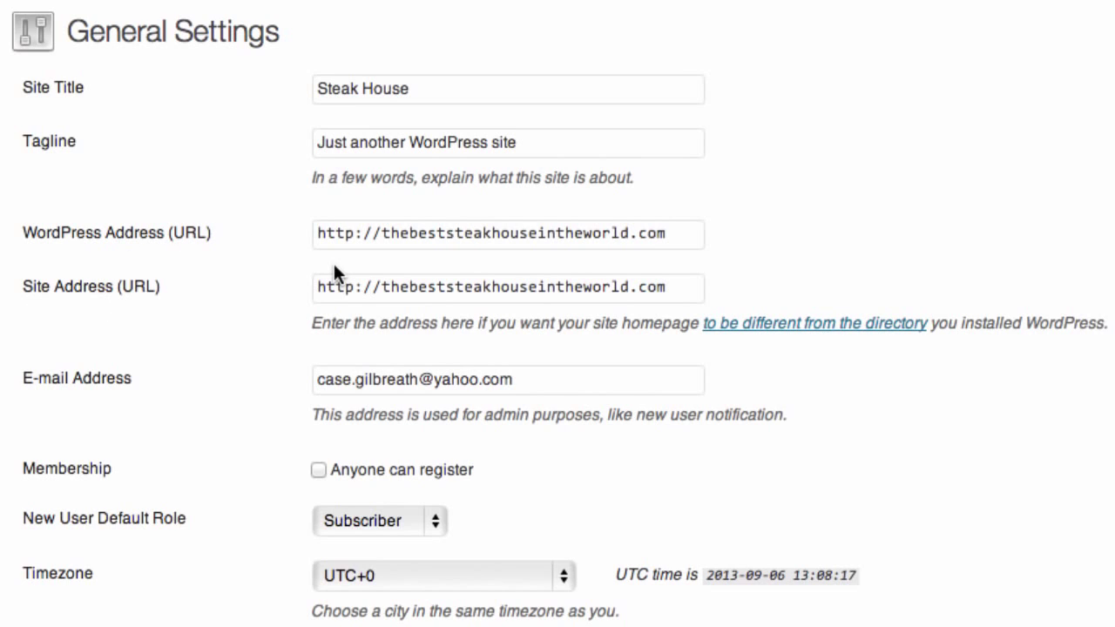
left_click(384, 232)
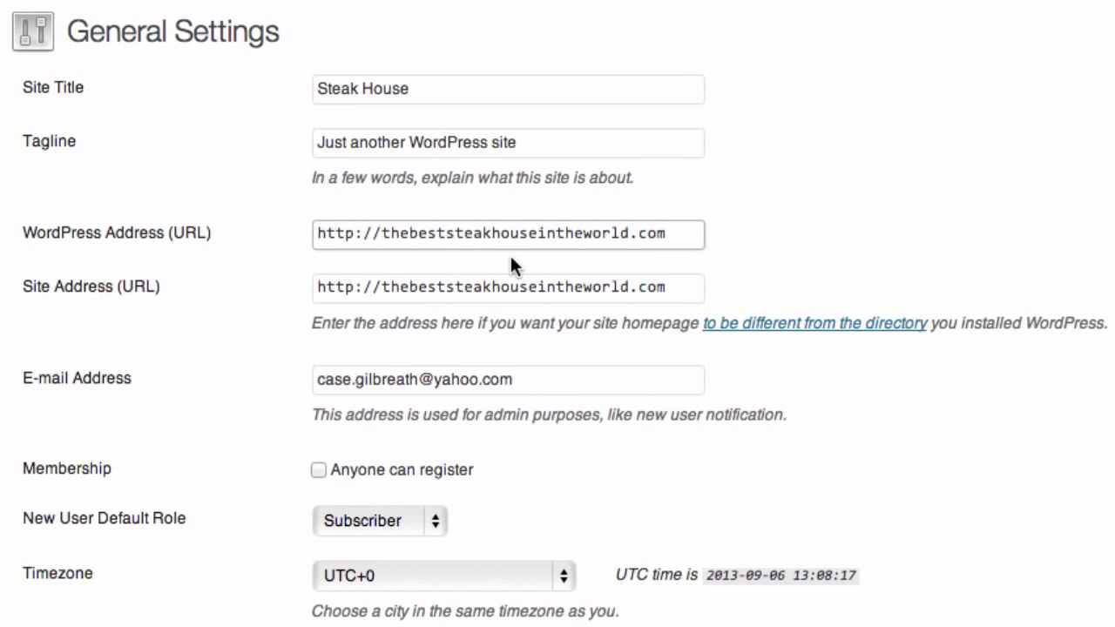
type("www")
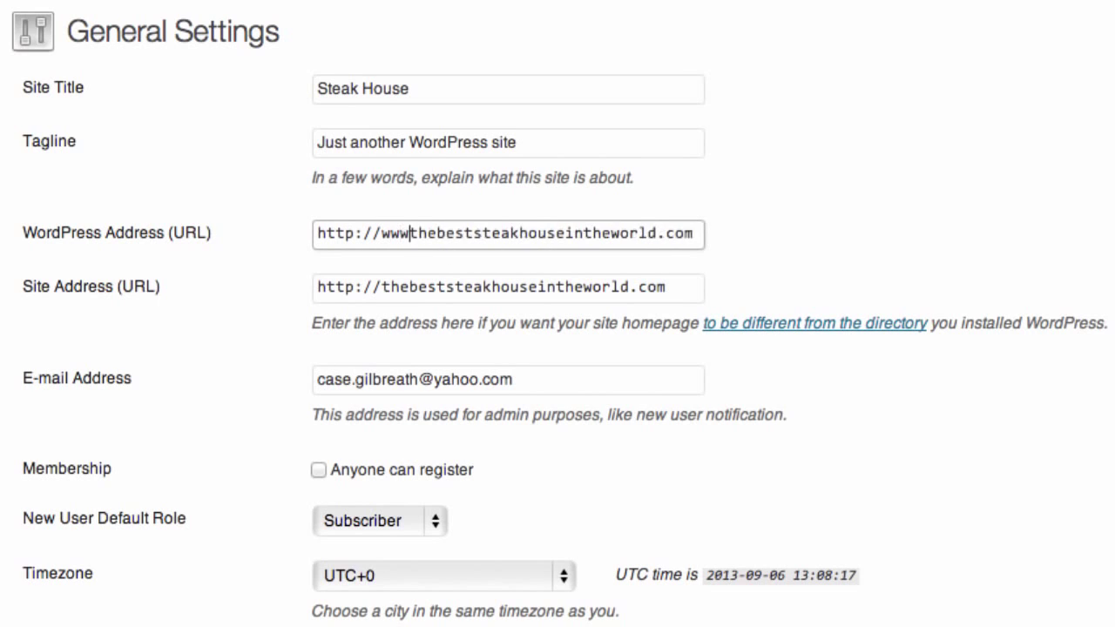
type(".")
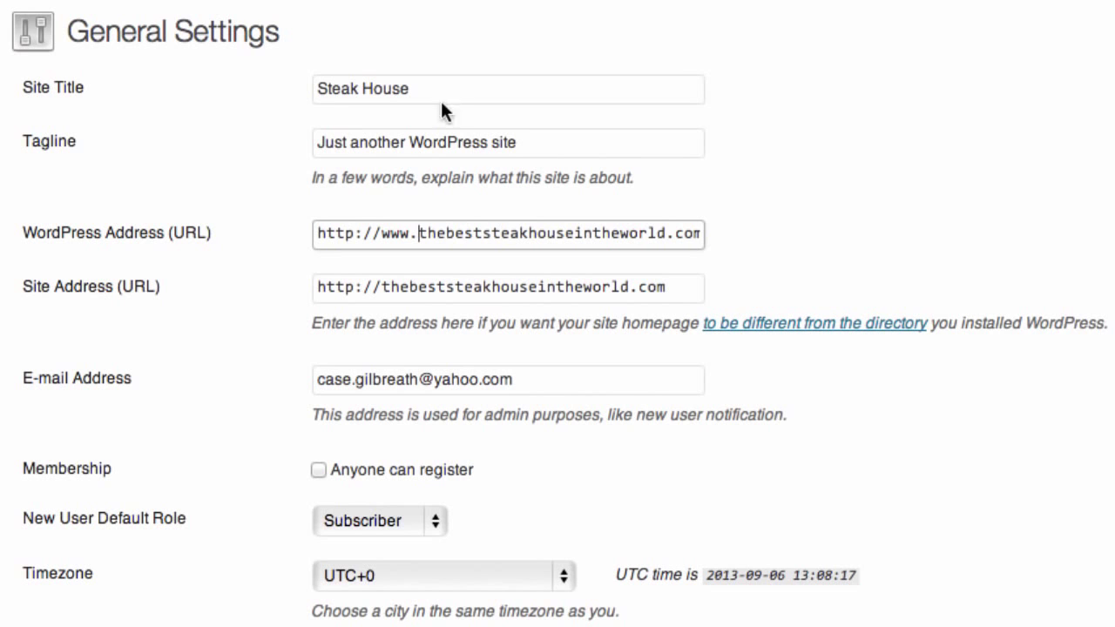
left_click(381, 284)
type("ww")
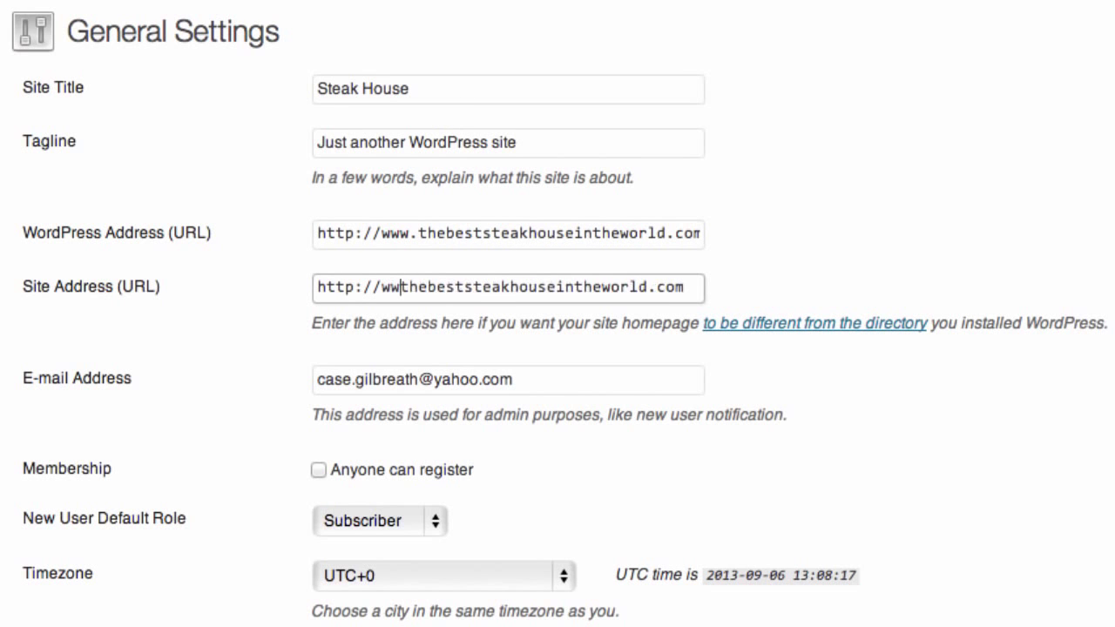
type("w.")
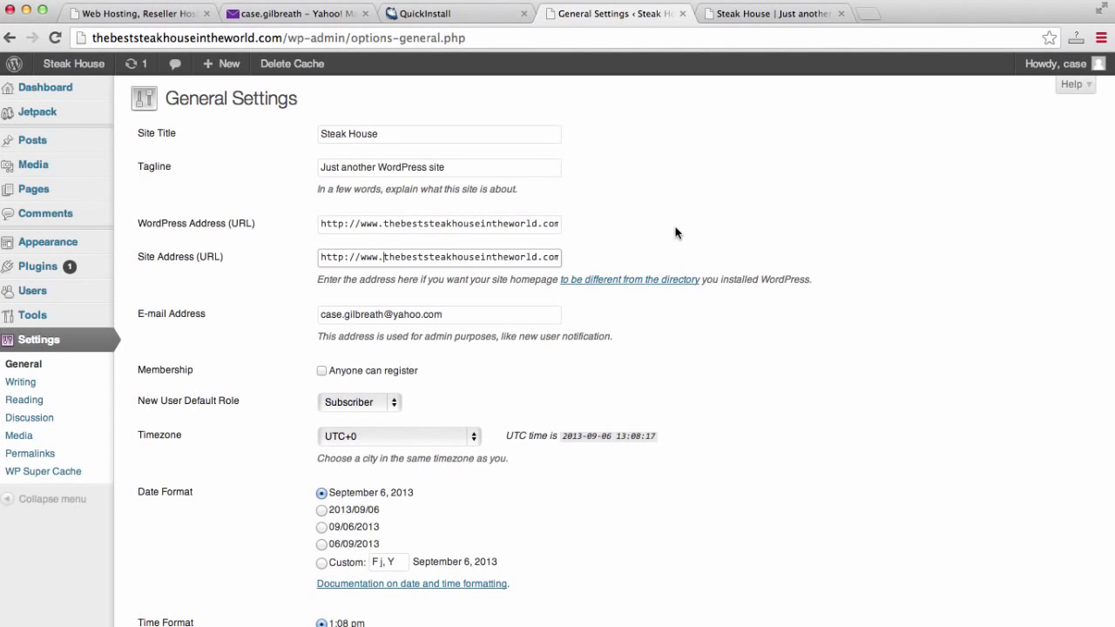
scroll(674, 231, "down", 2)
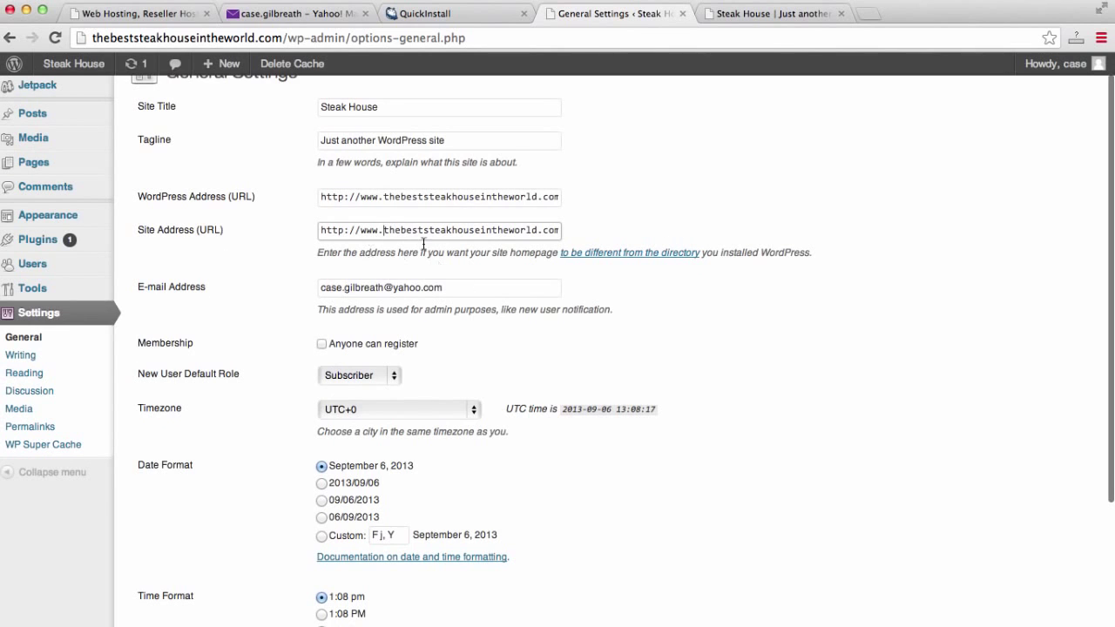
scroll(799, 225, "down", 5)
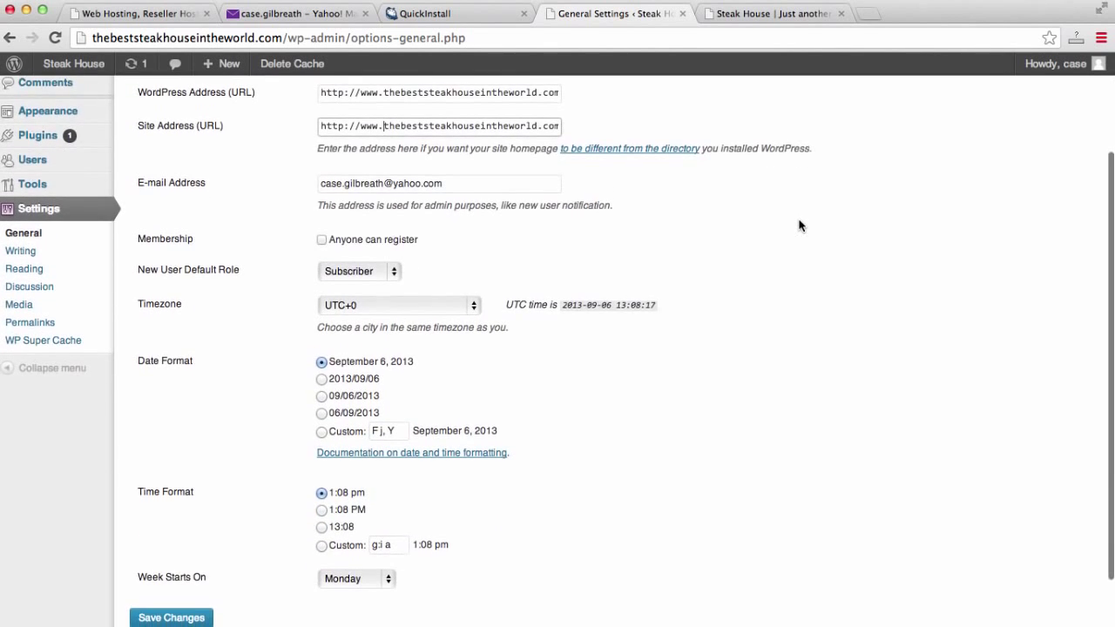
scroll(800, 225, "down", 3)
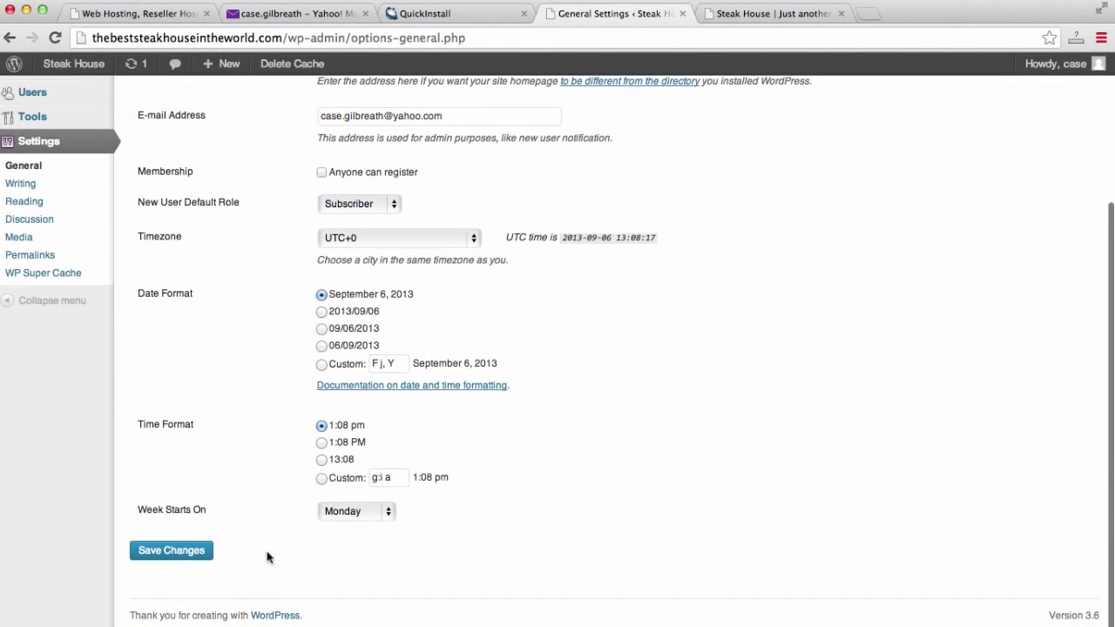
left_click(204, 551)
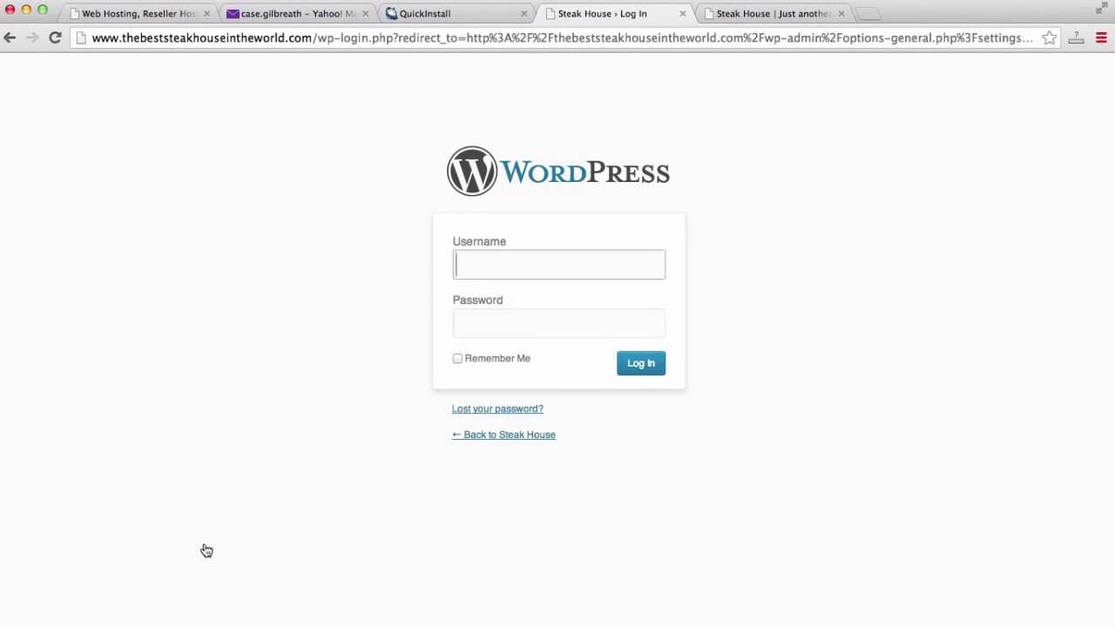
Sign in to the admin with the username and account password.
type("case")
key("Tab")
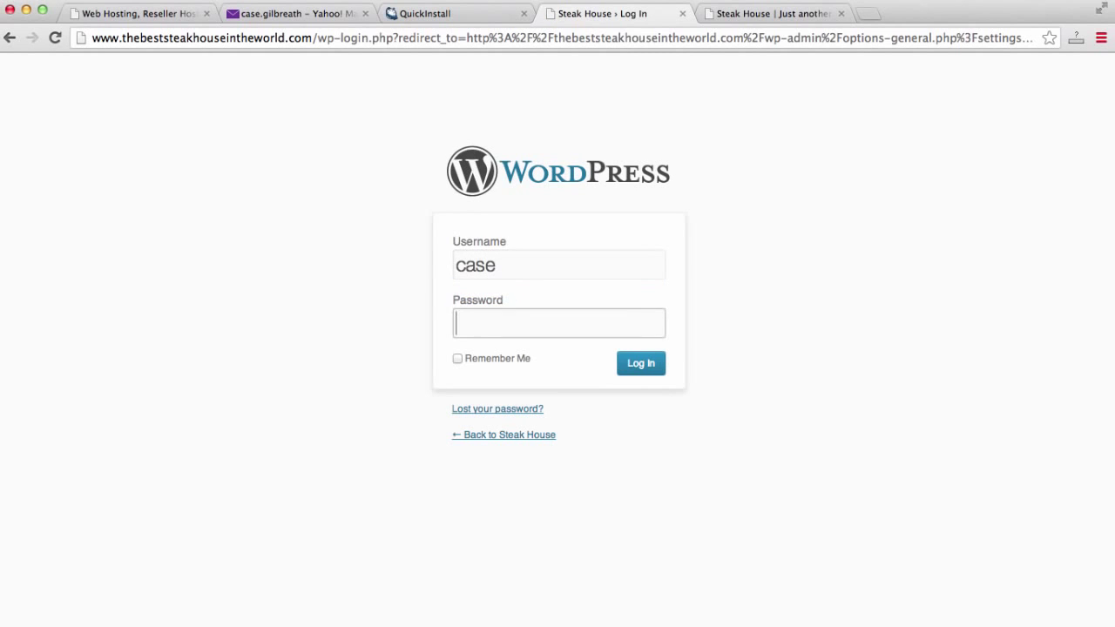
type("**********")
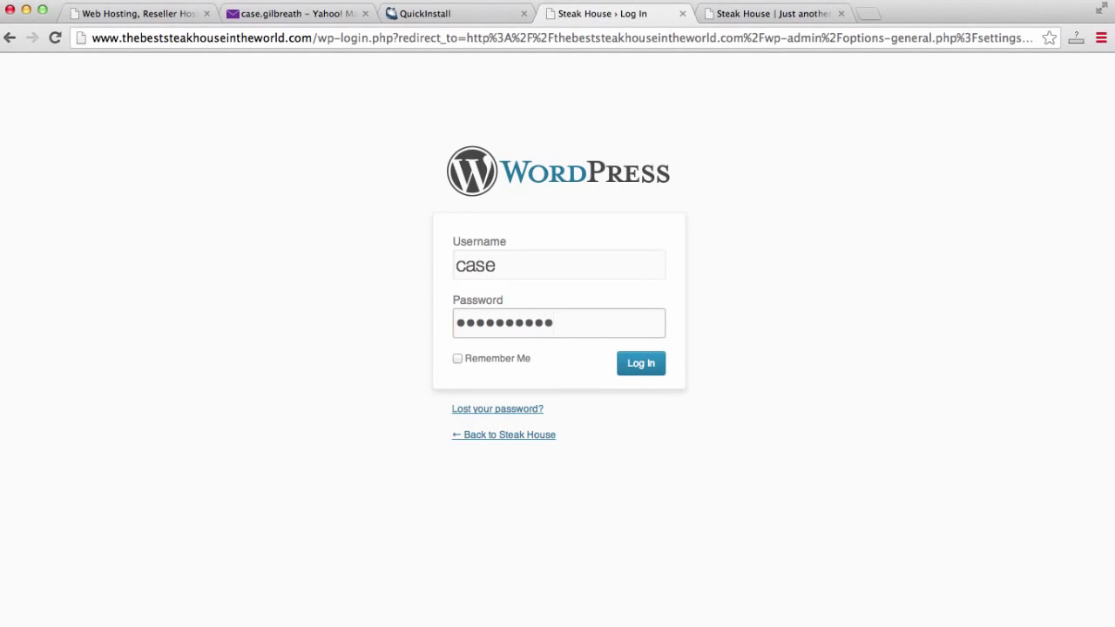
key("Return")
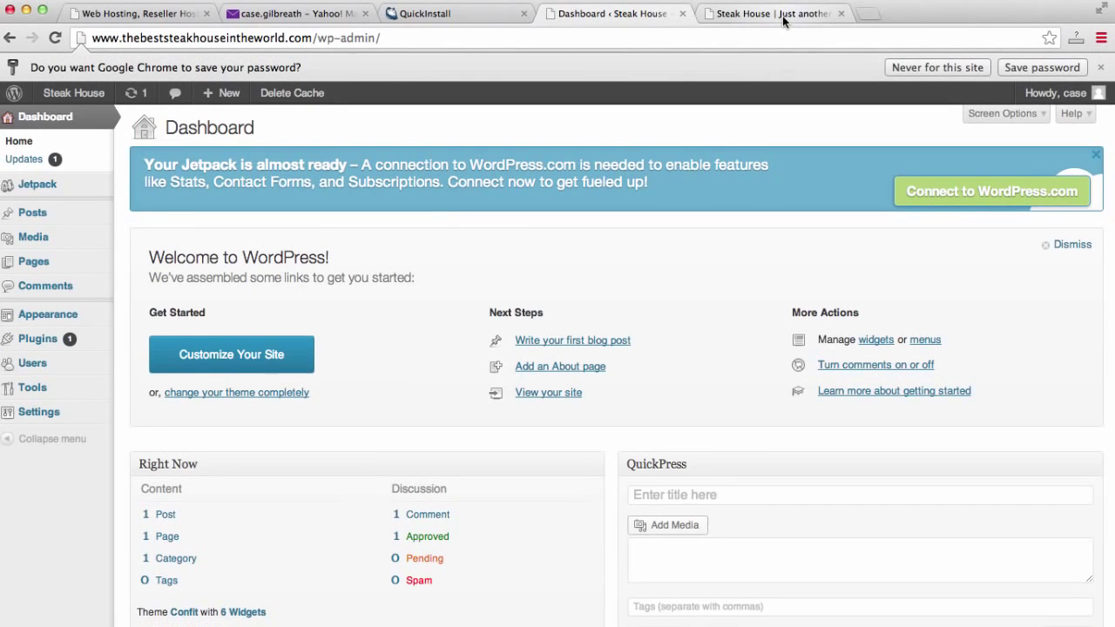
left_click(783, 18)
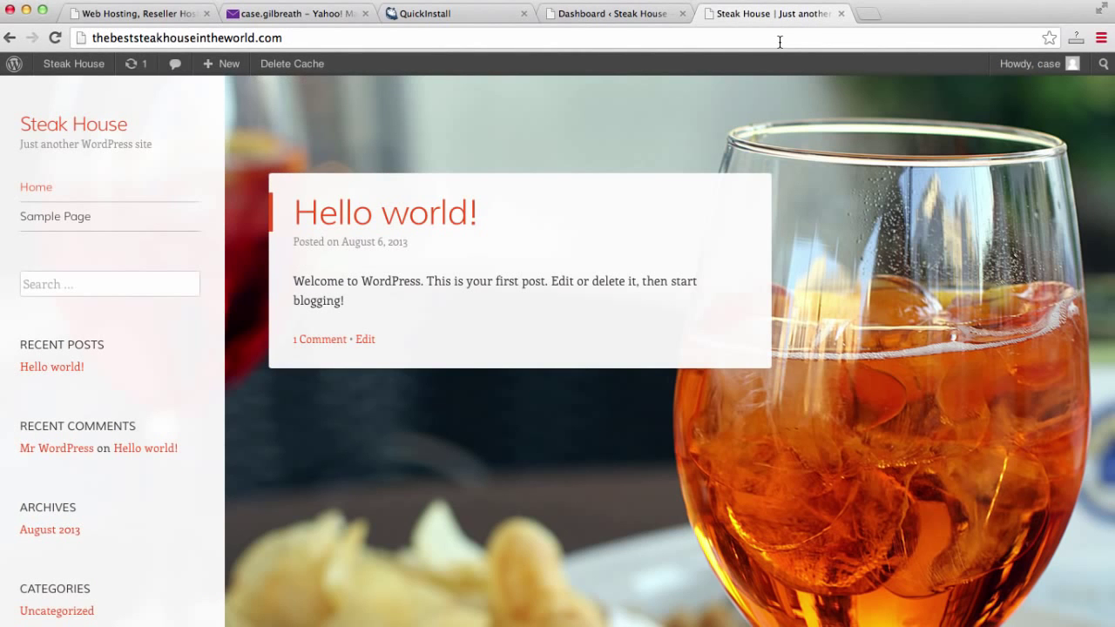
left_click(780, 42)
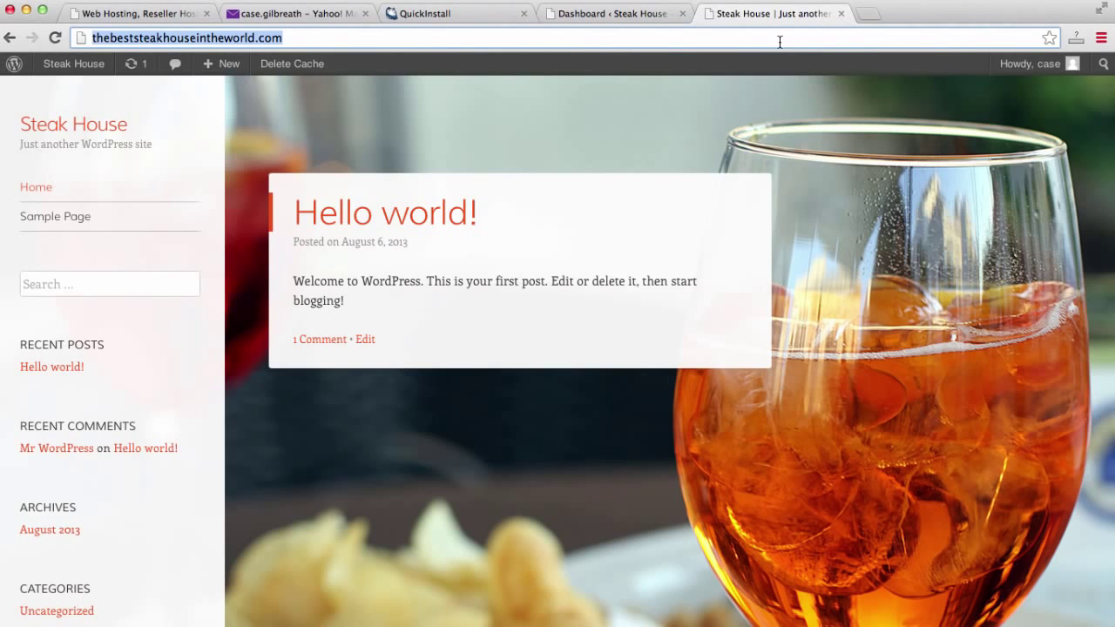
key("Return")
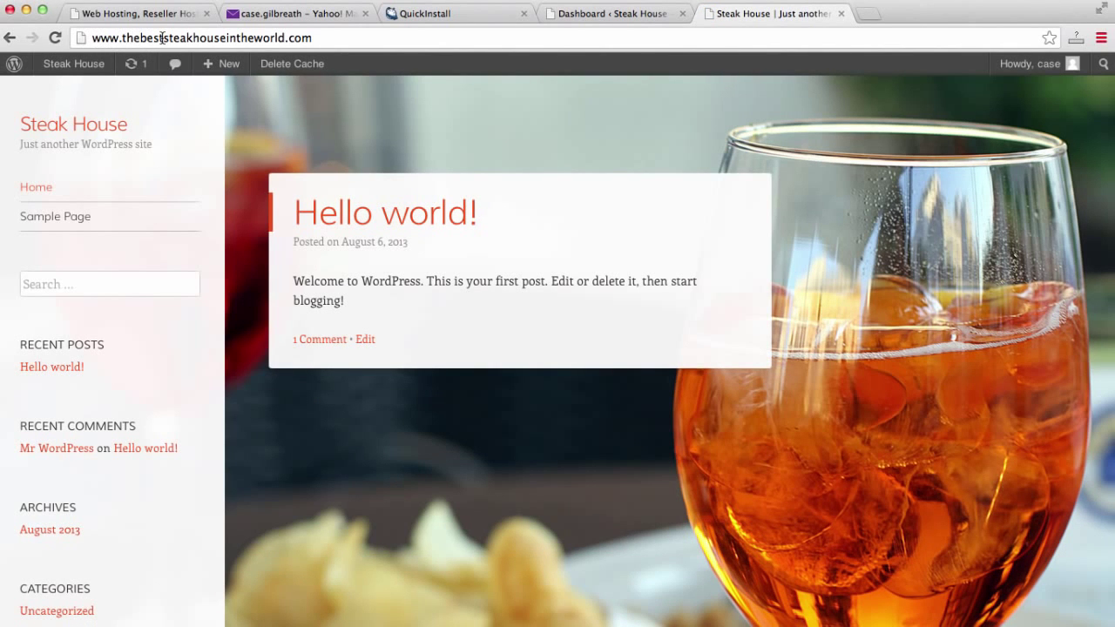
scroll(746, 333, "down", 5)
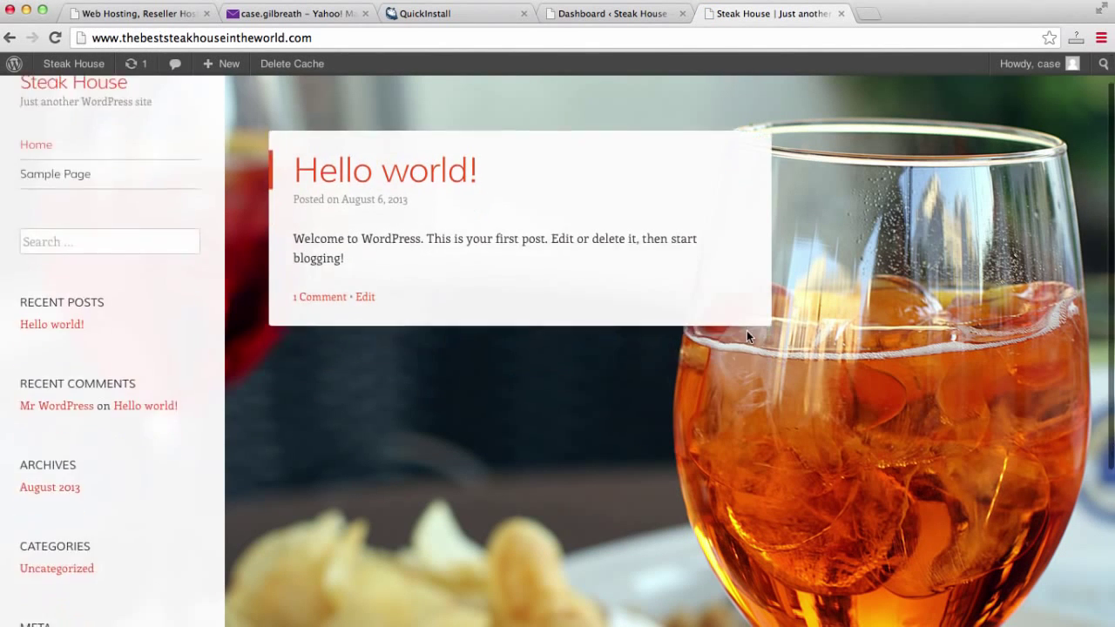
scroll(746, 330, "up", 5)
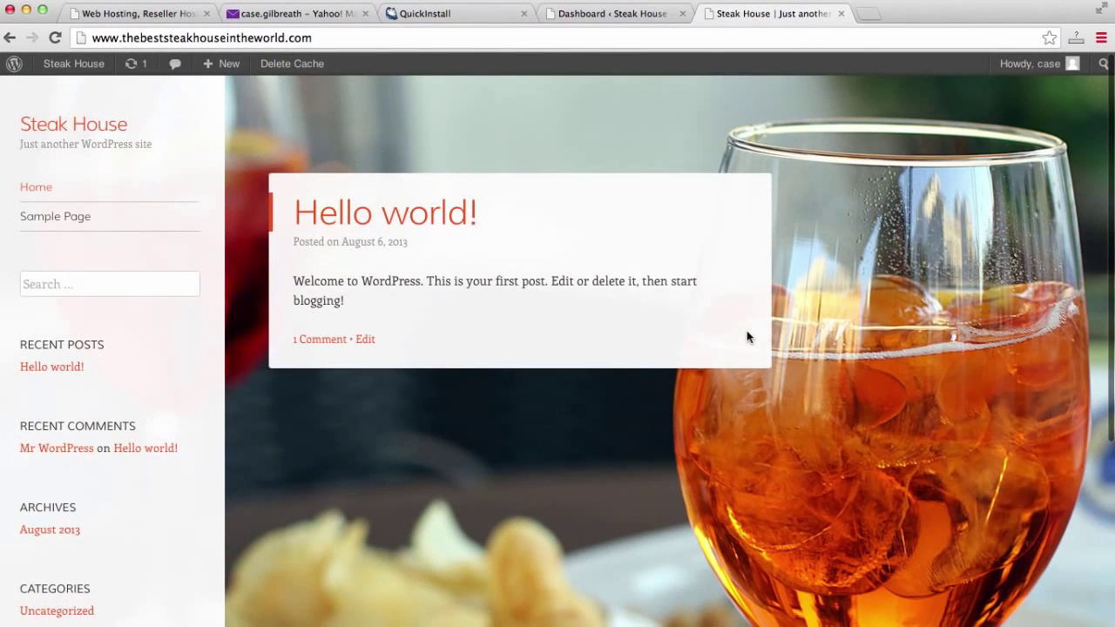
left_click(603, 15)
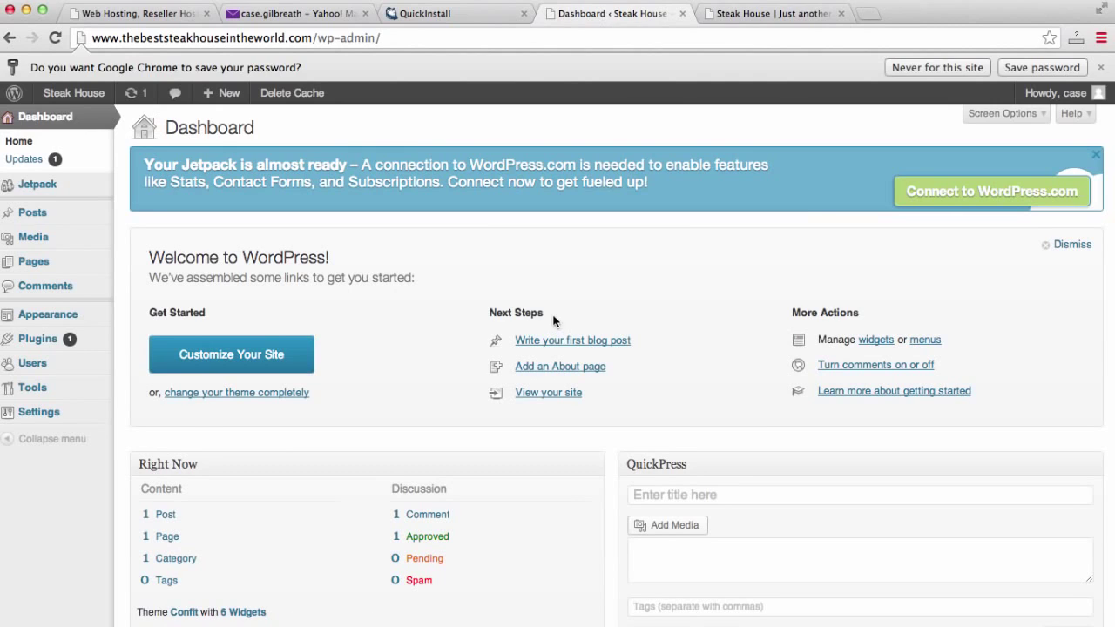
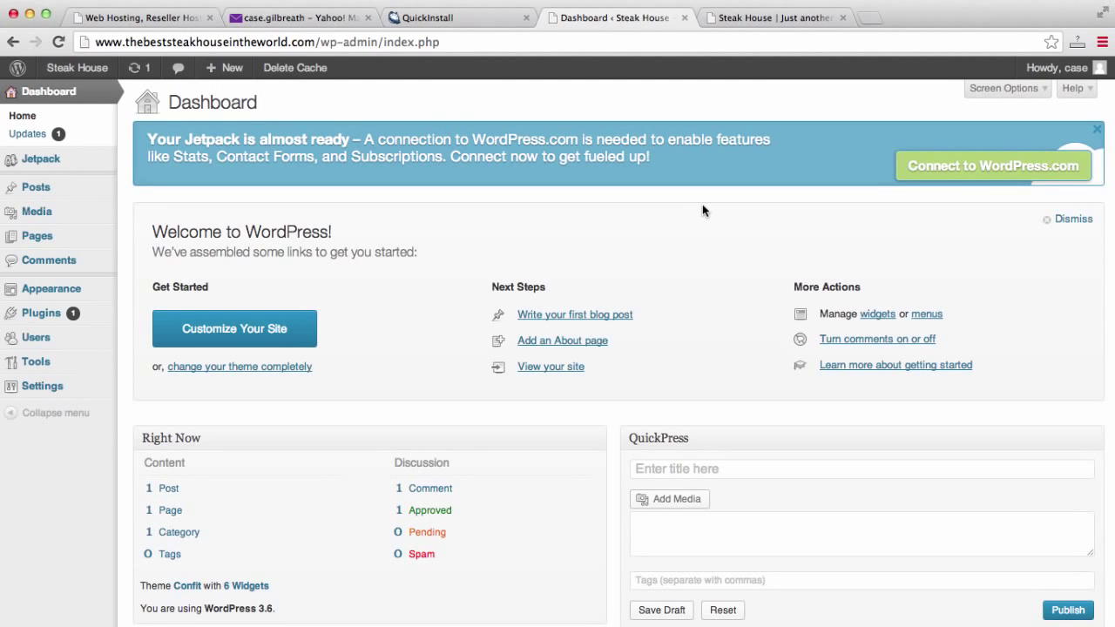
Check the live site's current drink-photo background under the Confit theme, then return to the Dashboard's Appearance menu.
left_click(758, 17)
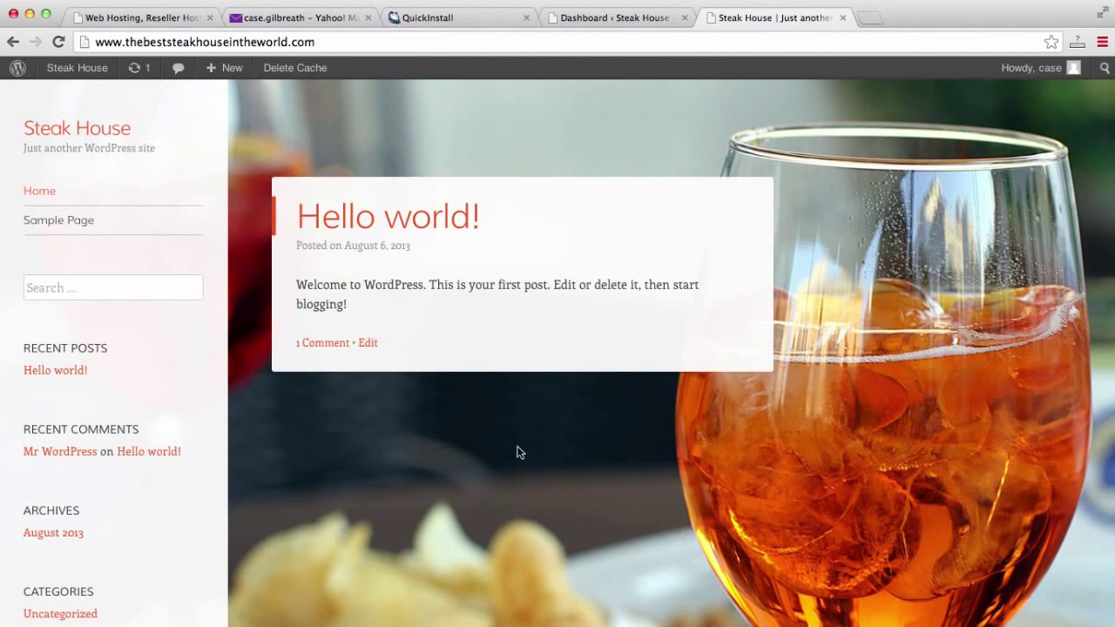
scroll(641, 386, "down", 5)
scroll(641, 389, "up", 5)
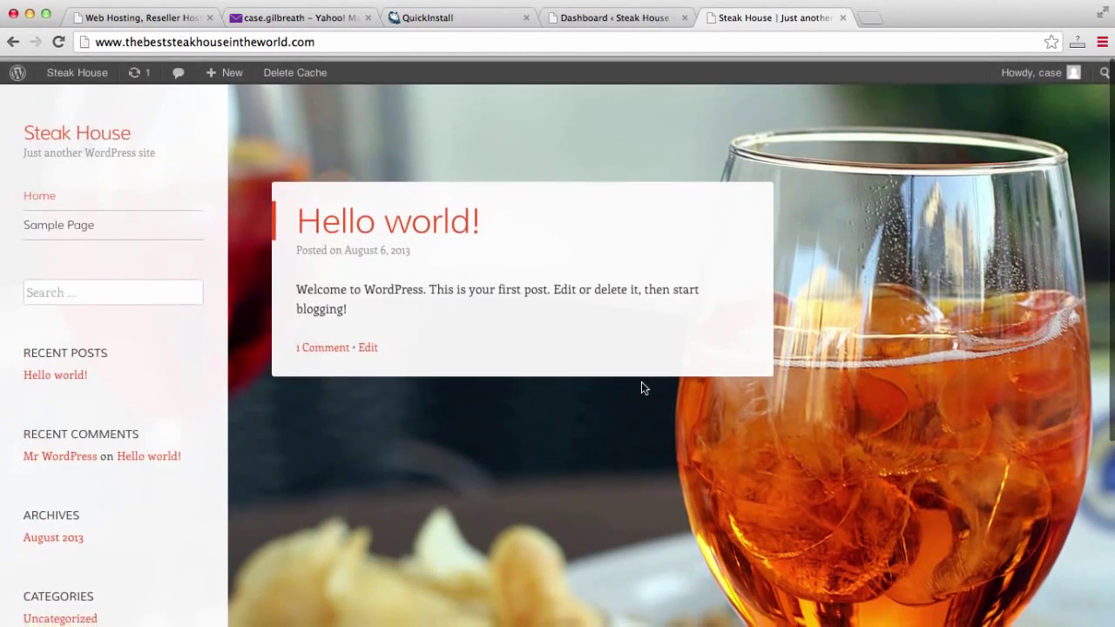
scroll(641, 388, "down", 5)
scroll(641, 388, "up", 5)
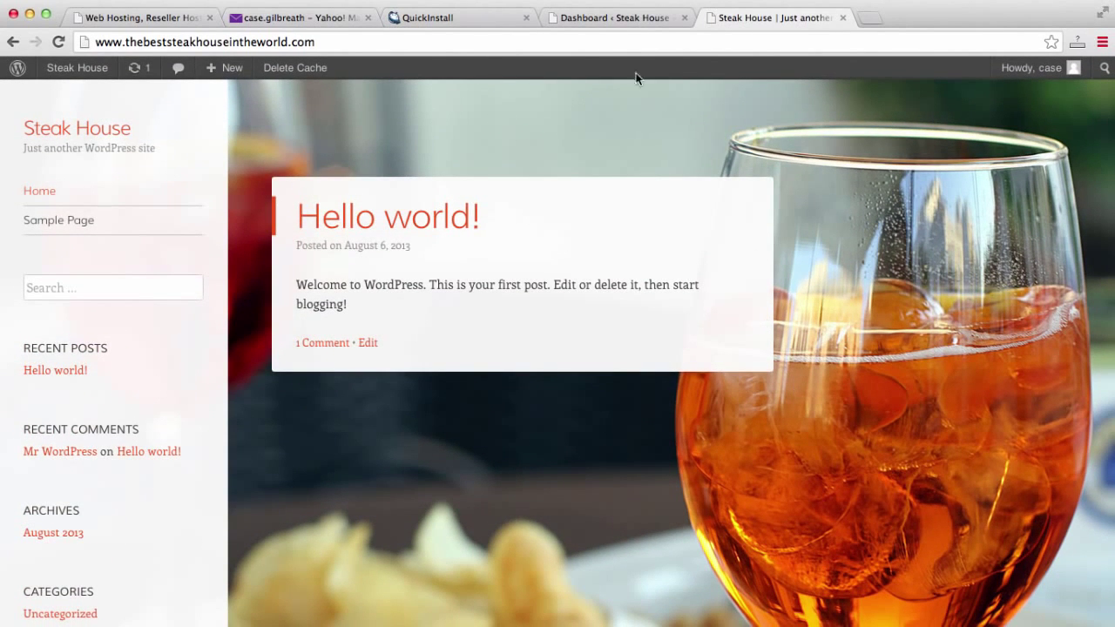
left_click(614, 19)
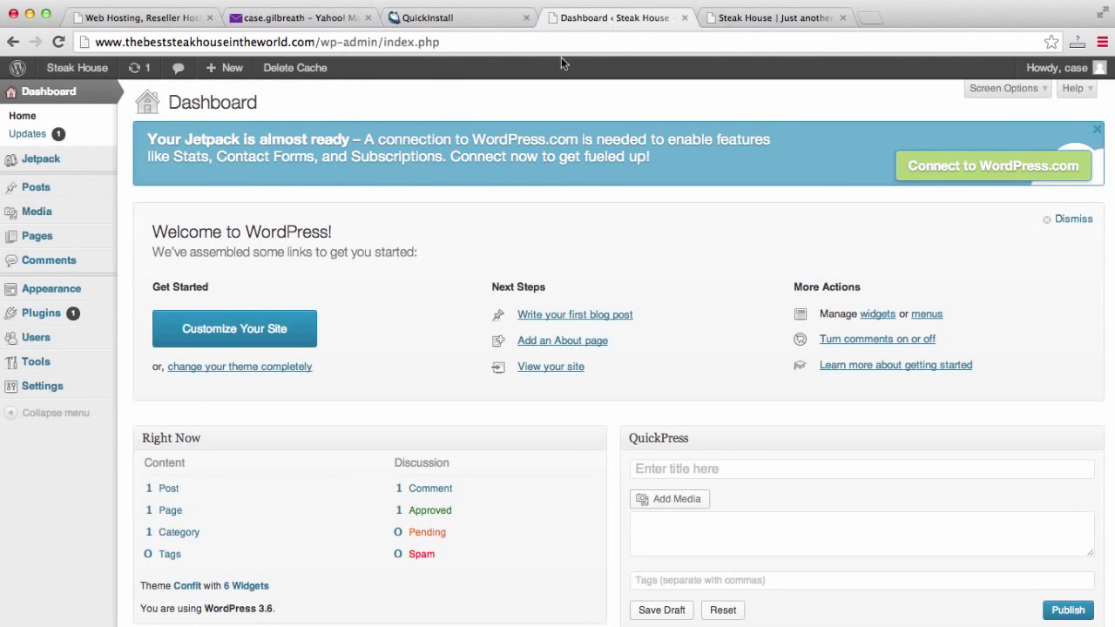
mouse_move(64, 290)
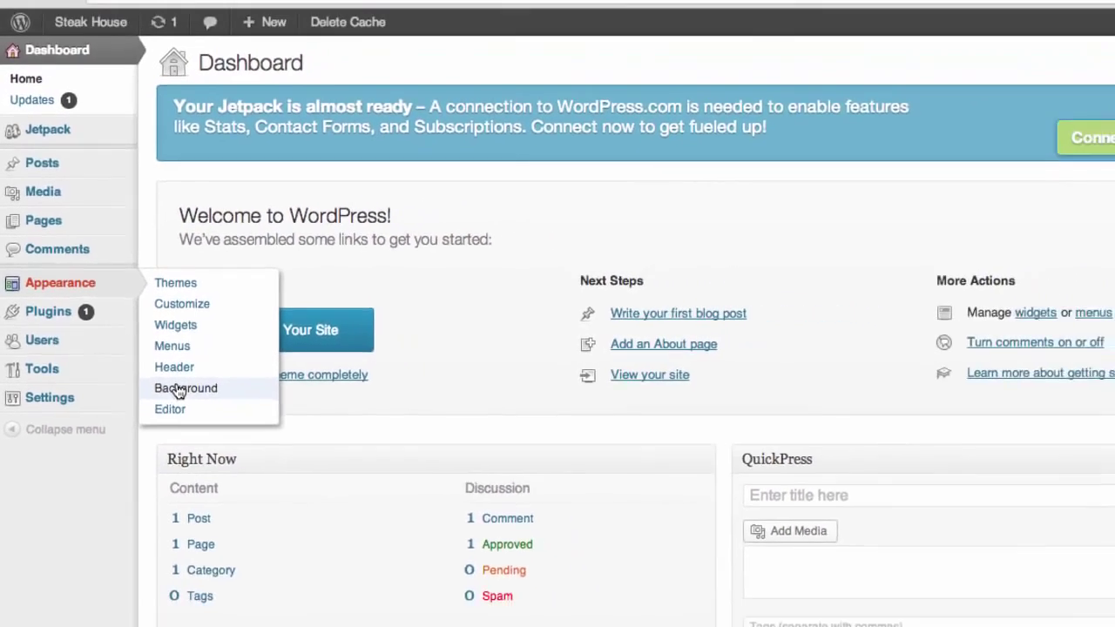
Upload restaurant.jpg from the desktop as the new custom background image.
left_click(225, 406)
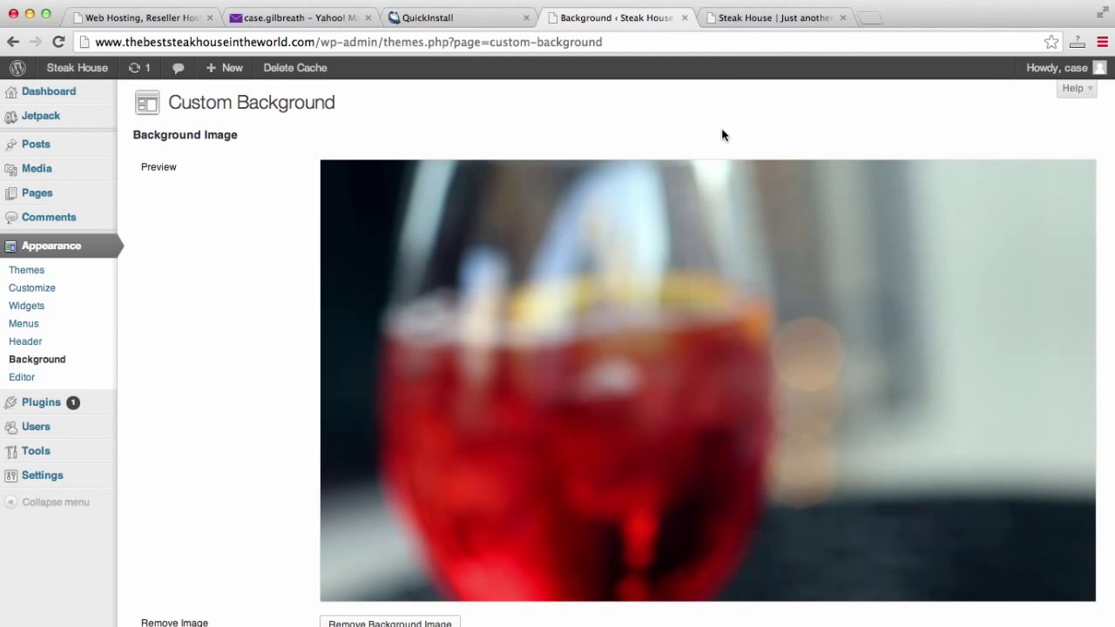
left_click(727, 19)
left_click(625, 18)
scroll(519, 269, "down", 5)
scroll(521, 272, "down", 2)
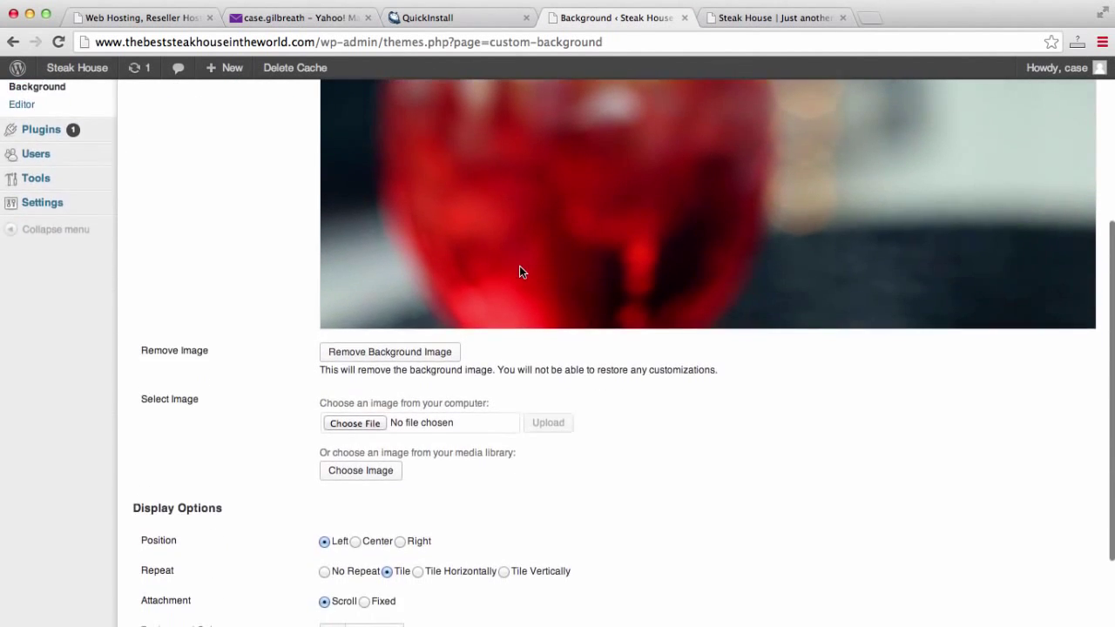
scroll(521, 272, "down", 2)
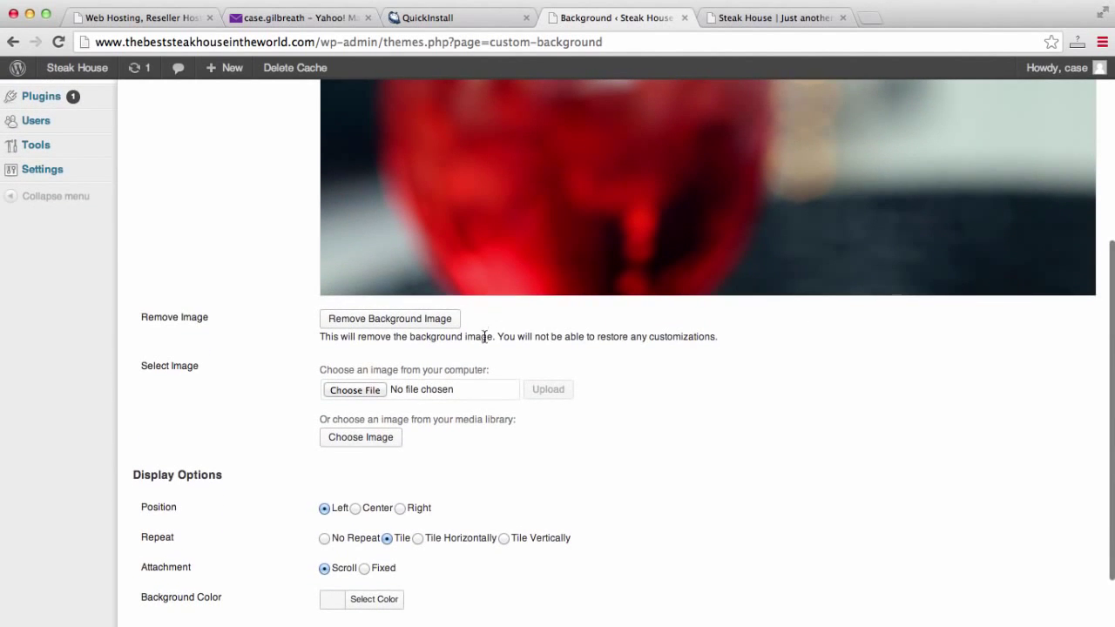
left_click(366, 390)
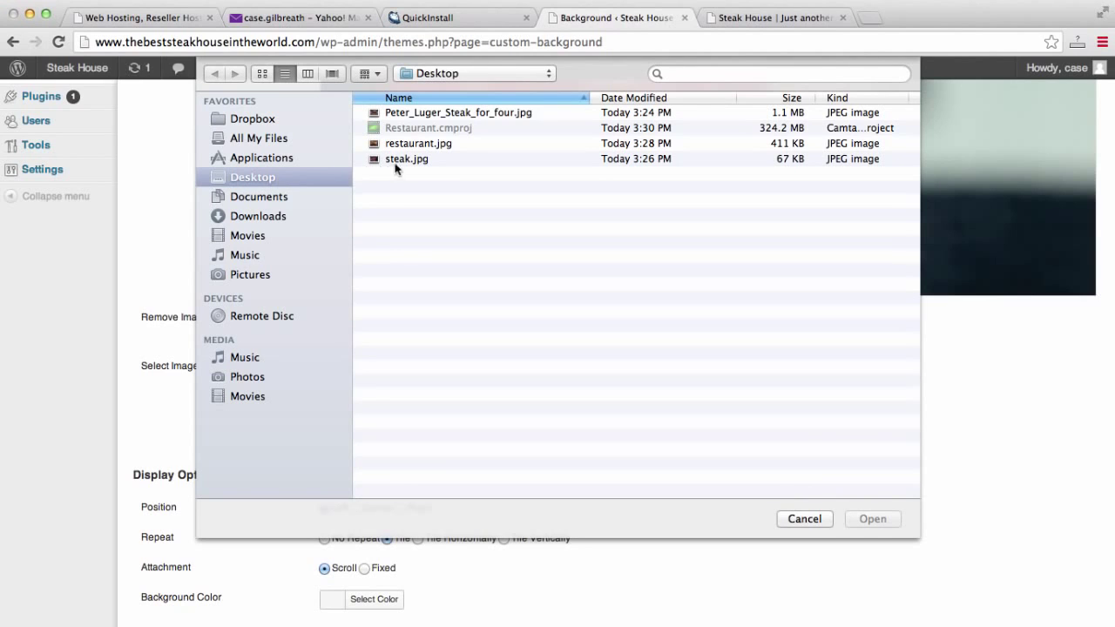
left_click(439, 148)
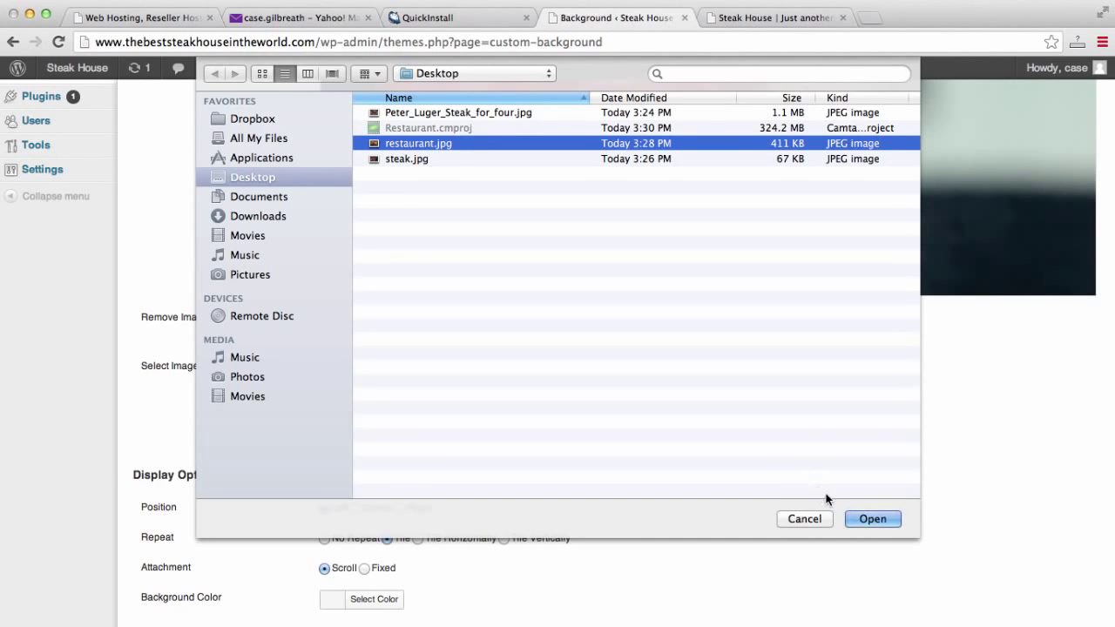
left_click(877, 520)
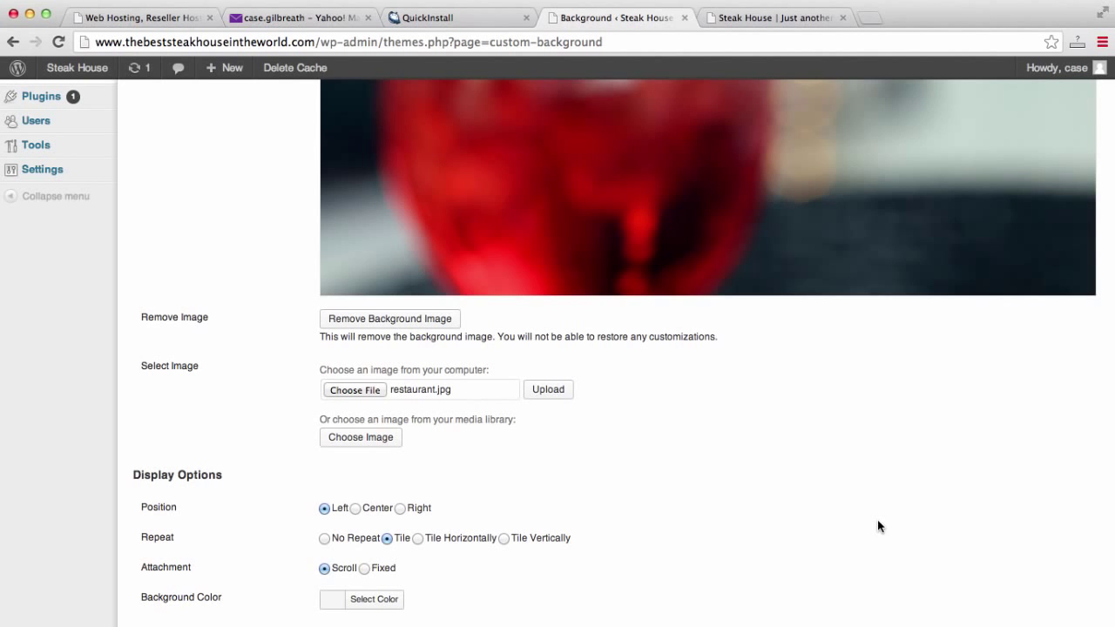
scroll(878, 526, "down", 3)
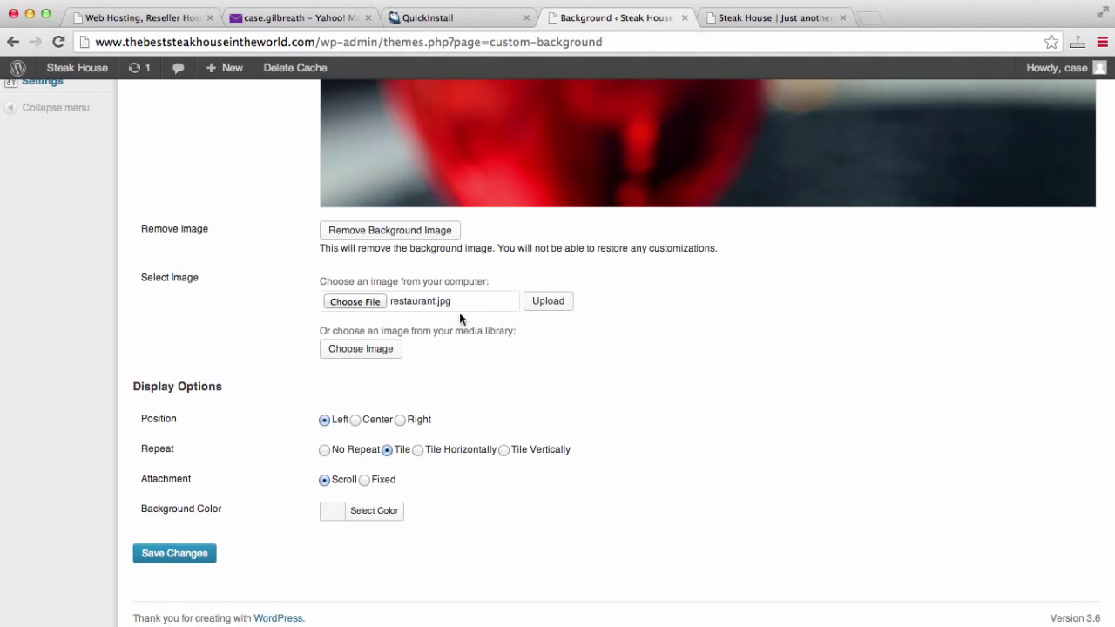
left_click(549, 305)
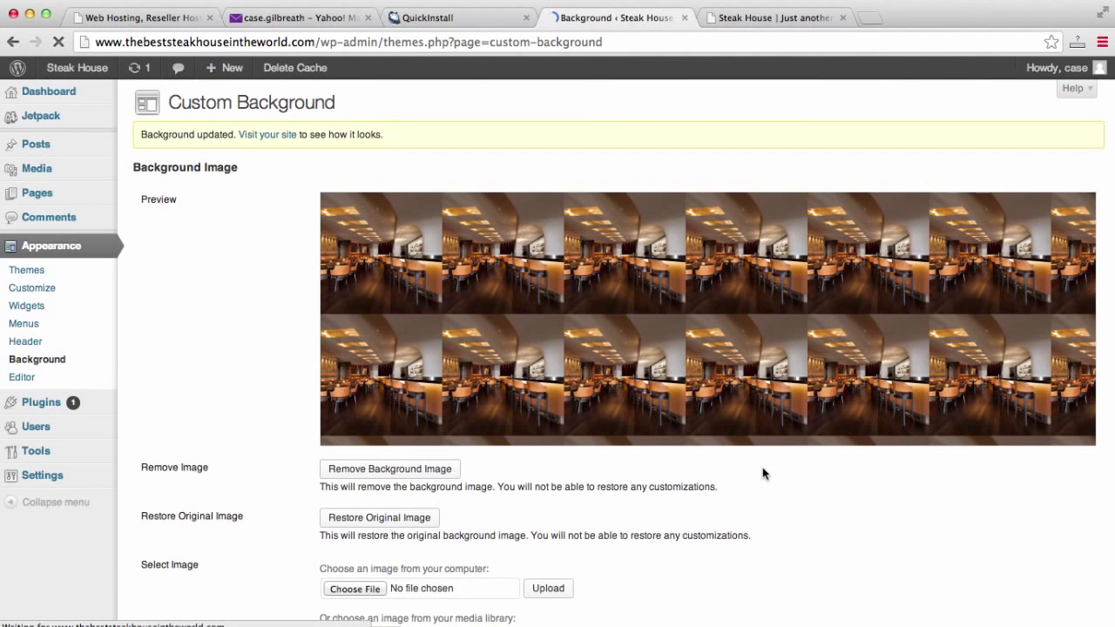
Set the background Display Options repeat to No Repeat and save the changes.
scroll(762, 473, "down", 4)
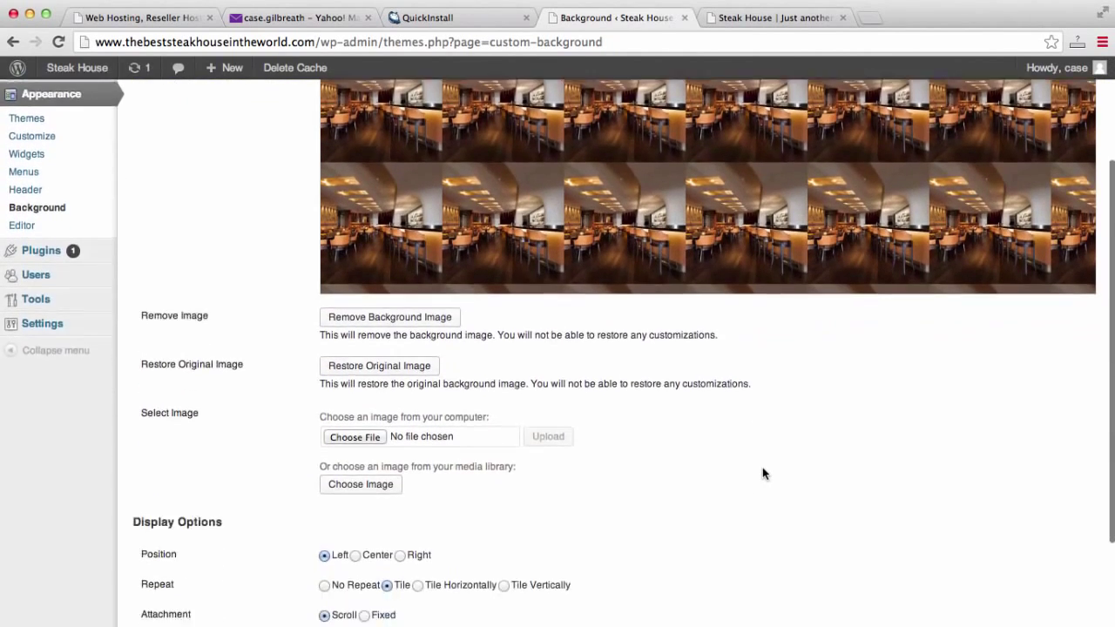
scroll(762, 473, "down", 2)
scroll(762, 473, "down", 1)
scroll(762, 473, "up", 7)
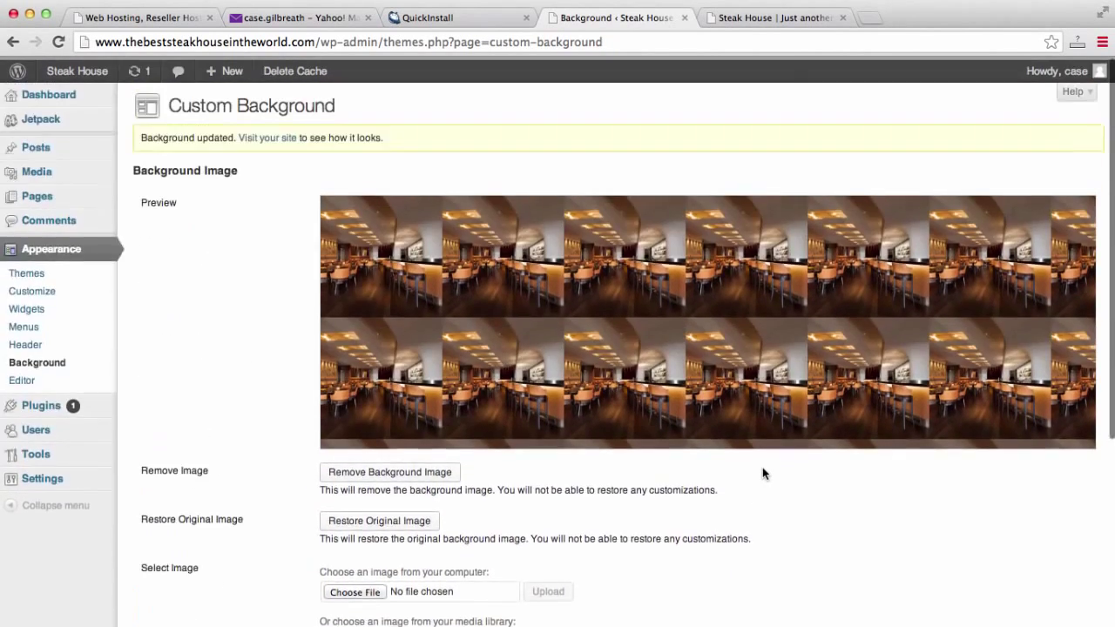
scroll(762, 473, "down", 7)
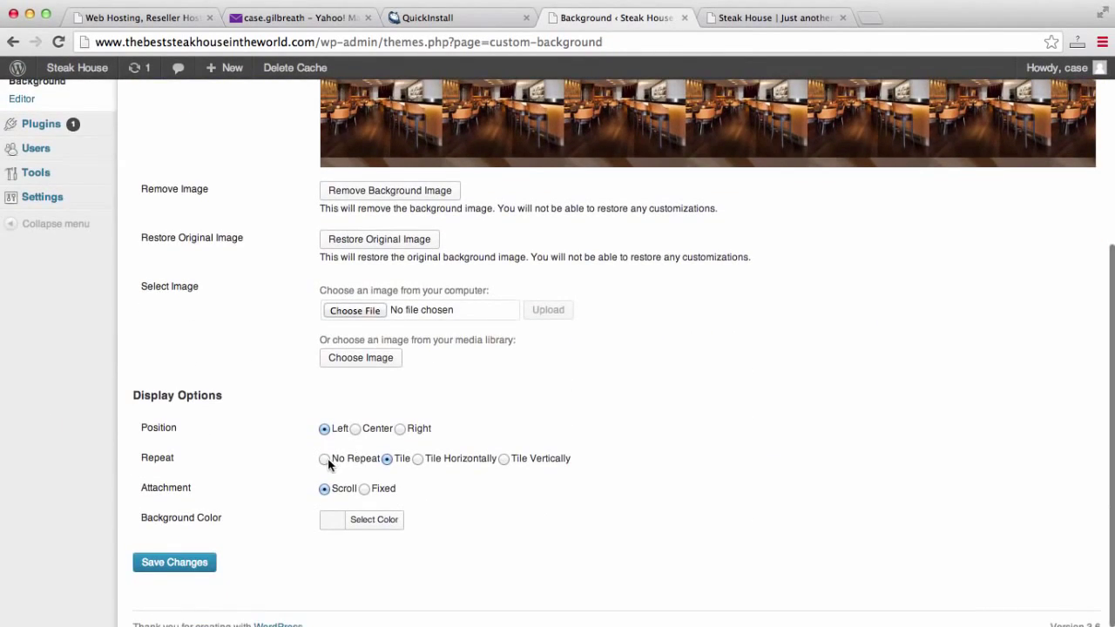
left_click(325, 459)
key("Return")
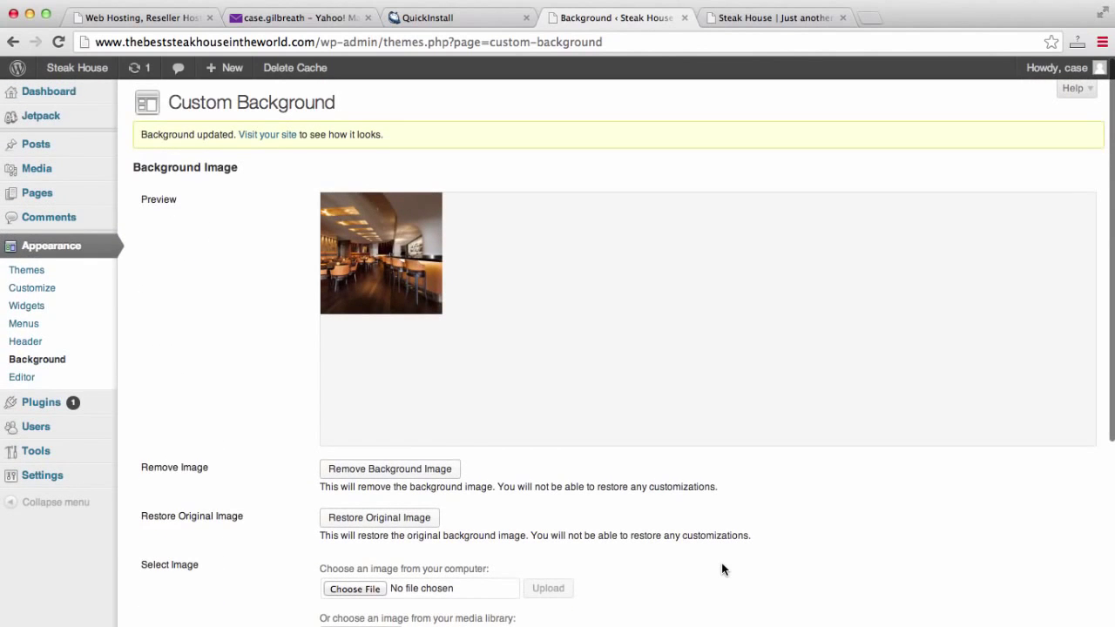
scroll(721, 563, "down", 7)
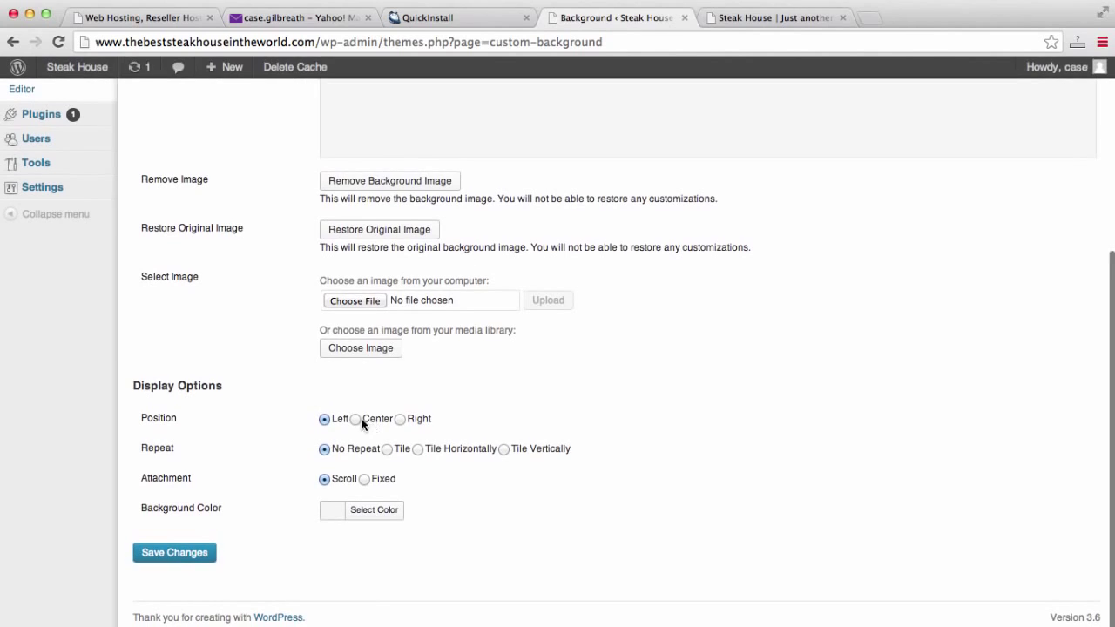
left_click(199, 552)
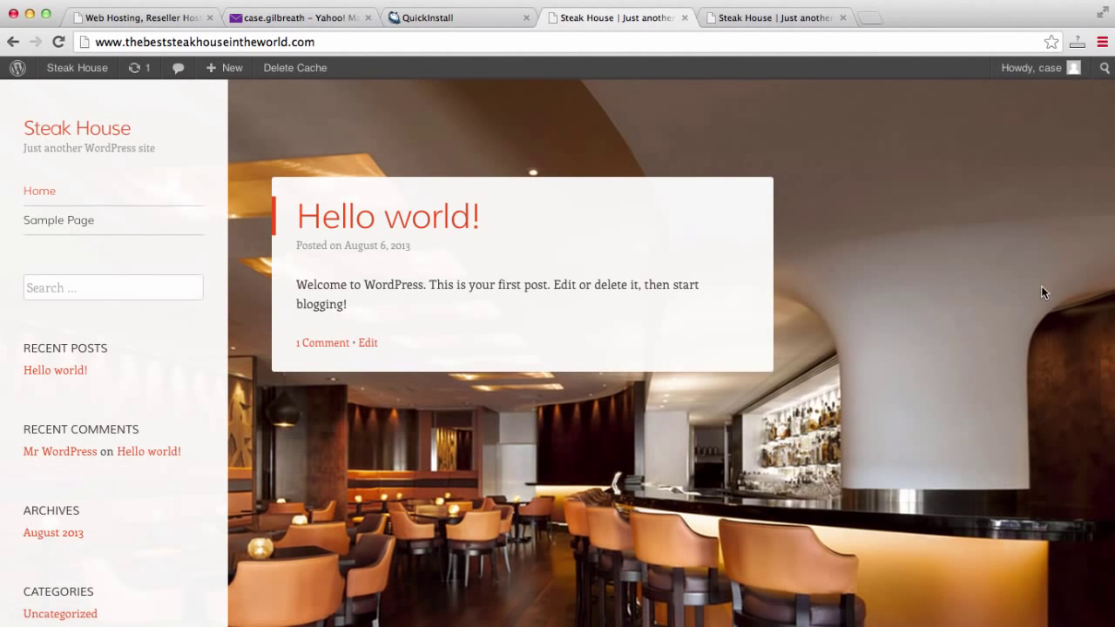
scroll(1042, 291, "down", 5)
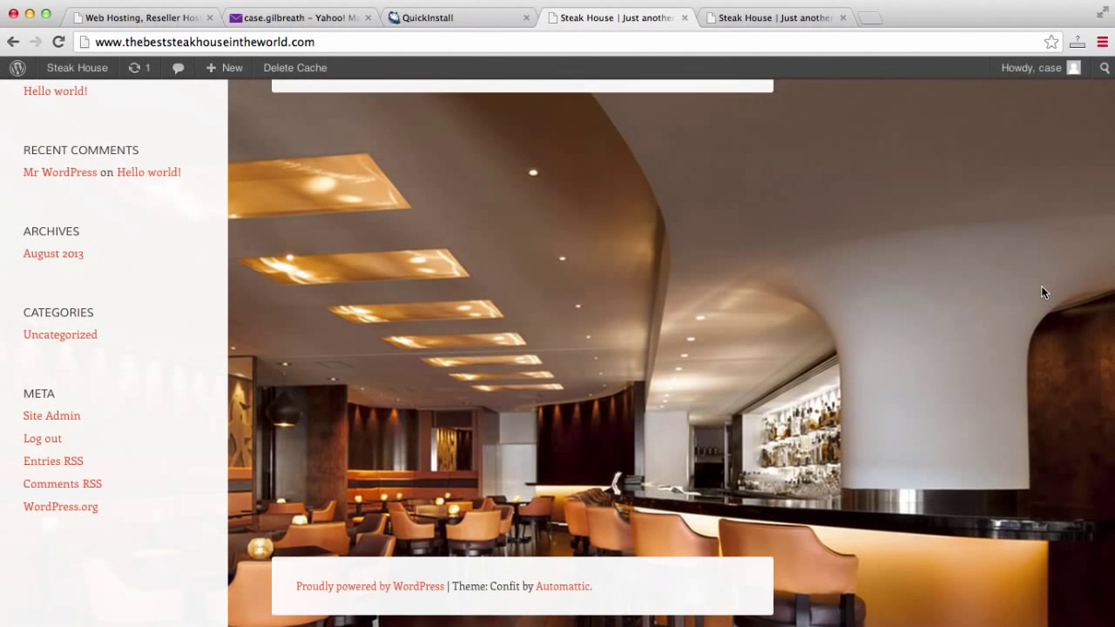
scroll(1040, 286, "up", 3)
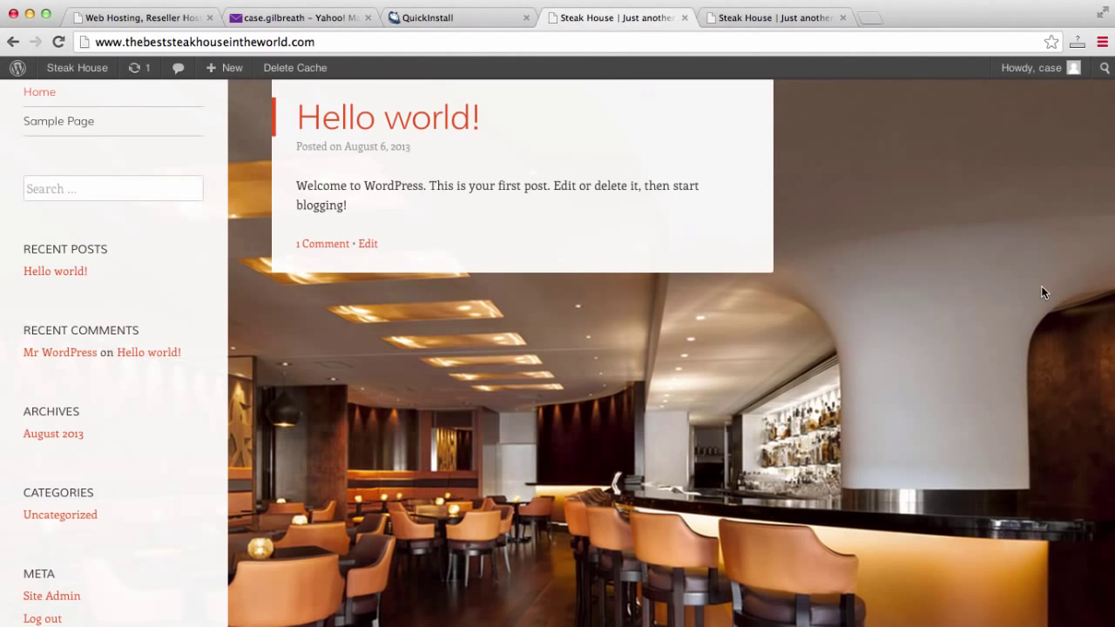
scroll(1041, 292, "up", 2)
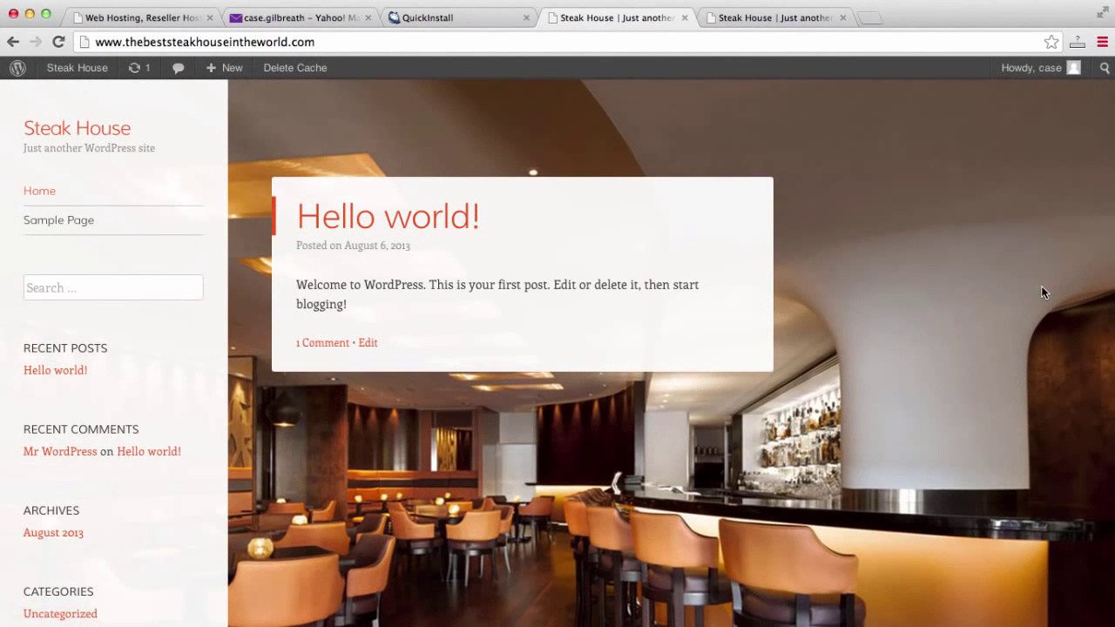
scroll(1041, 286, "down", 4)
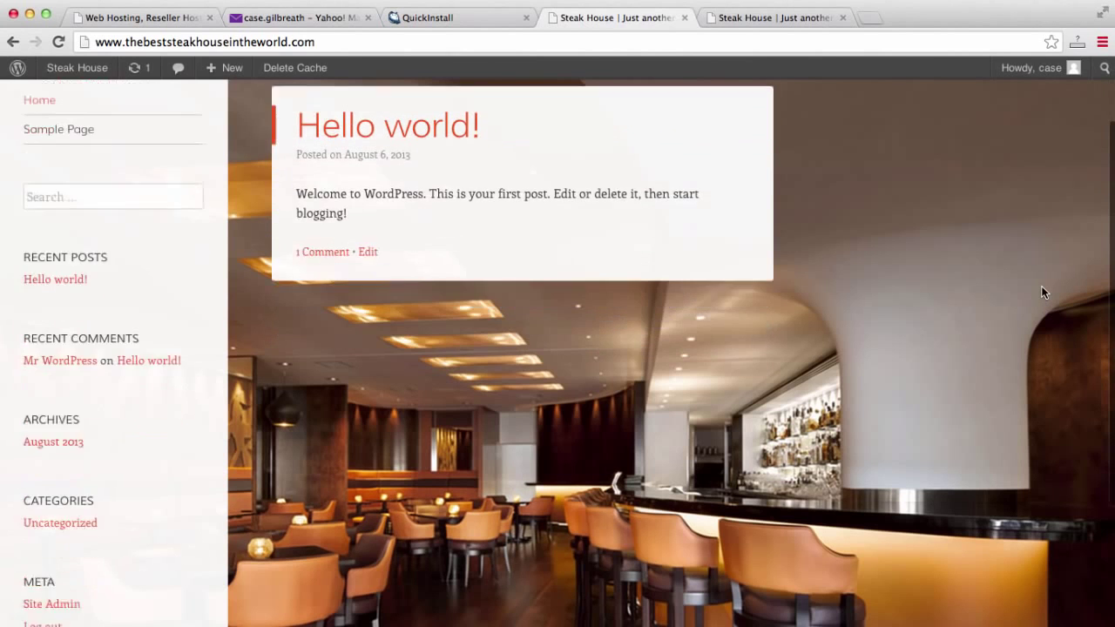
scroll(1041, 286, "up", 4)
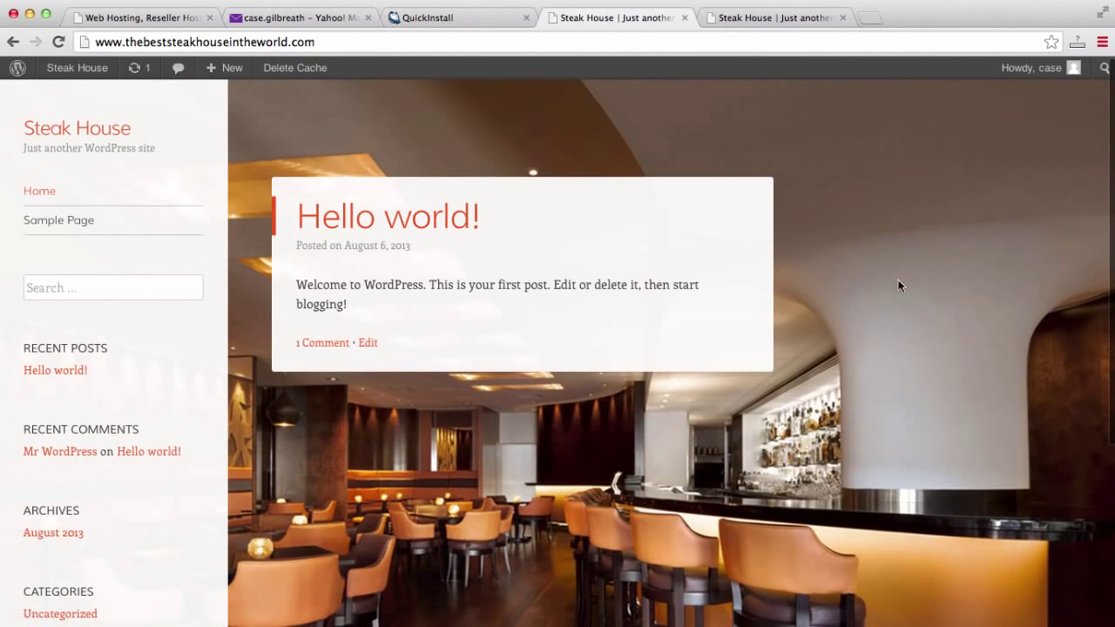
left_click(779, 19)
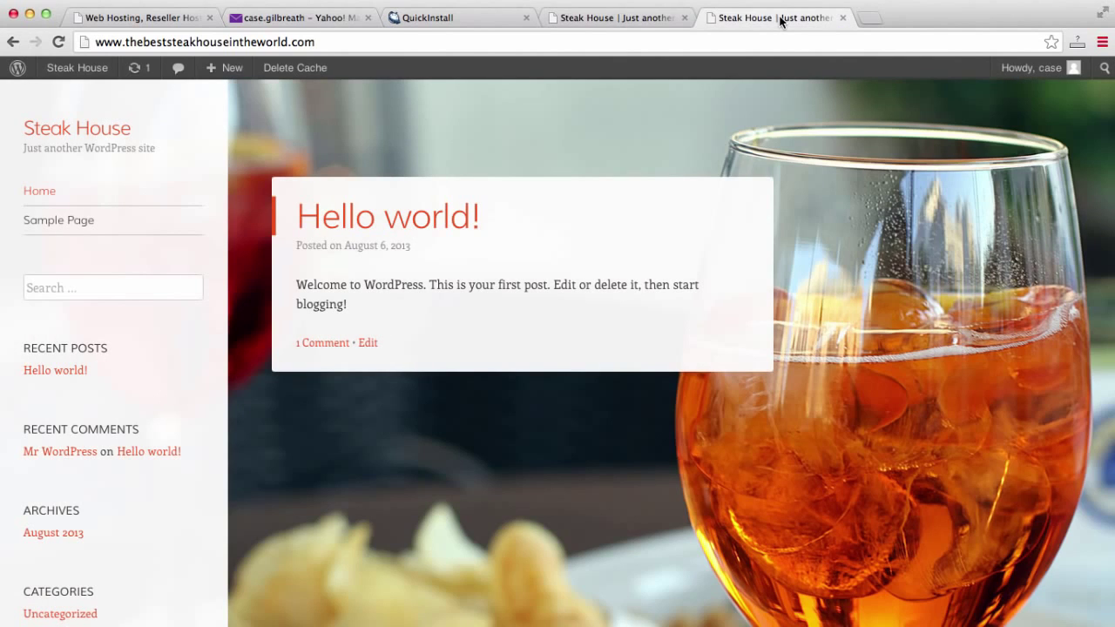
left_click(618, 16)
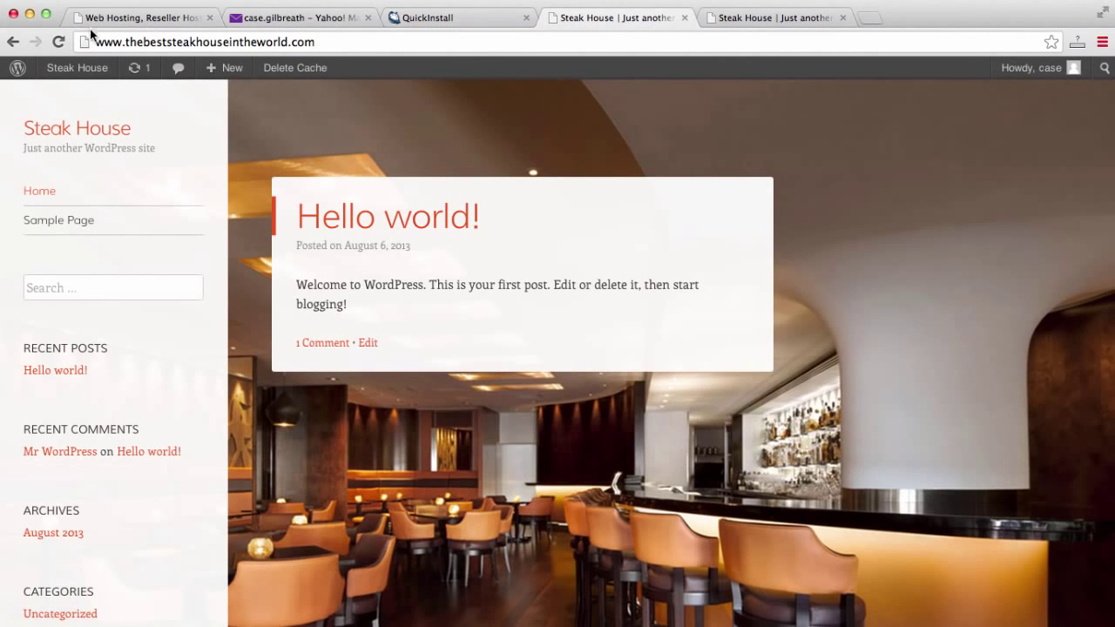
mouse_move(63, 74)
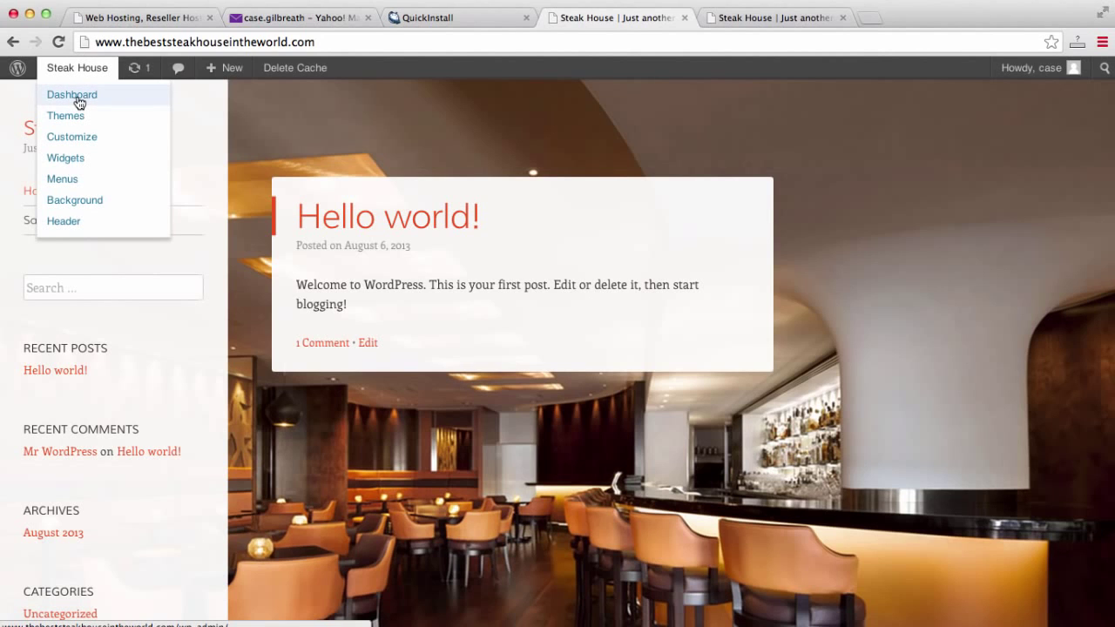
Go to the site's admin area by appending /wp-admin to the site address.
left_click(385, 42)
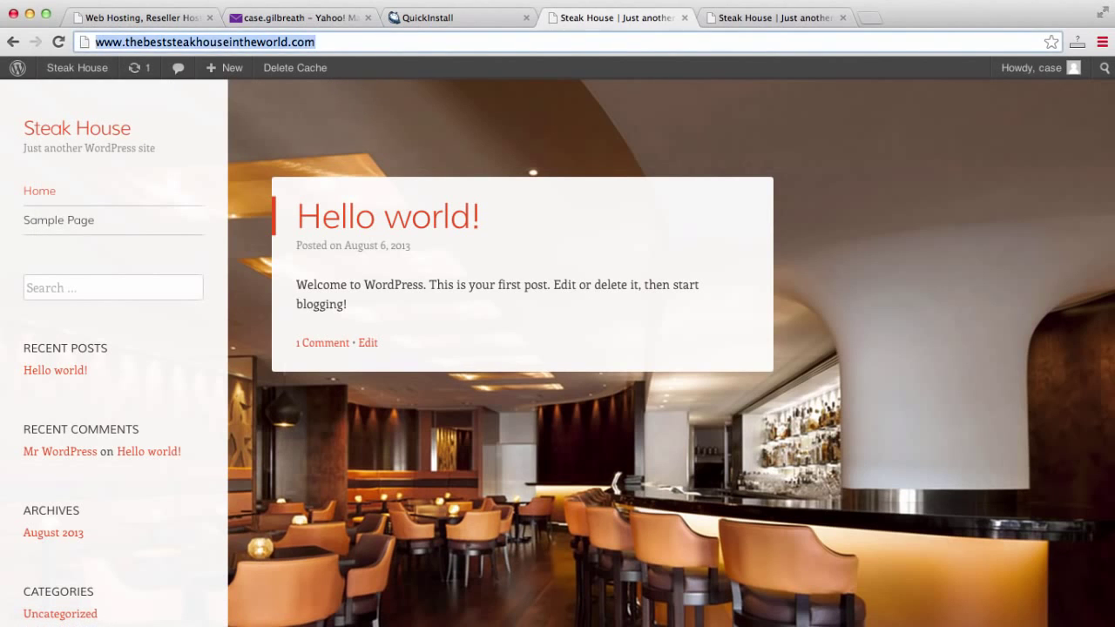
key("Right")
type("/w")
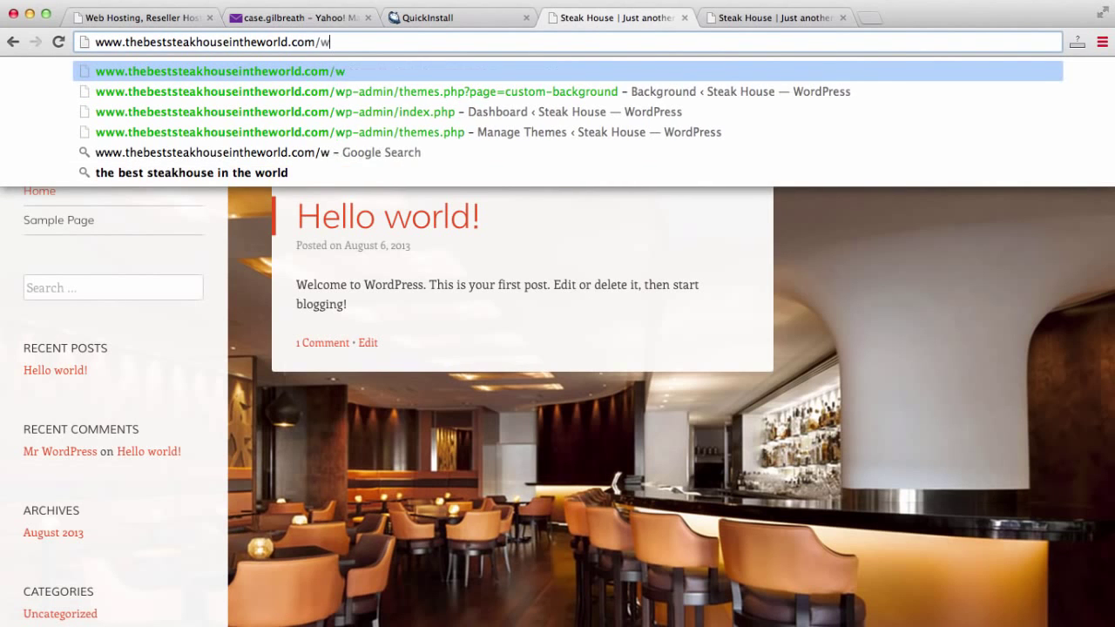
type("p")
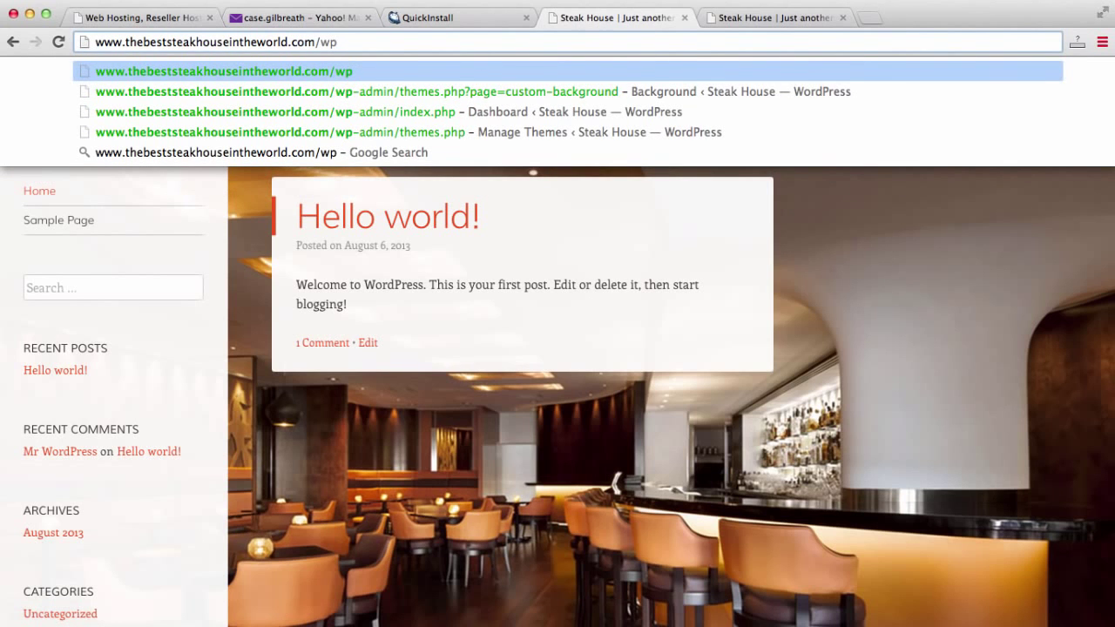
type("-admin")
key("Return")
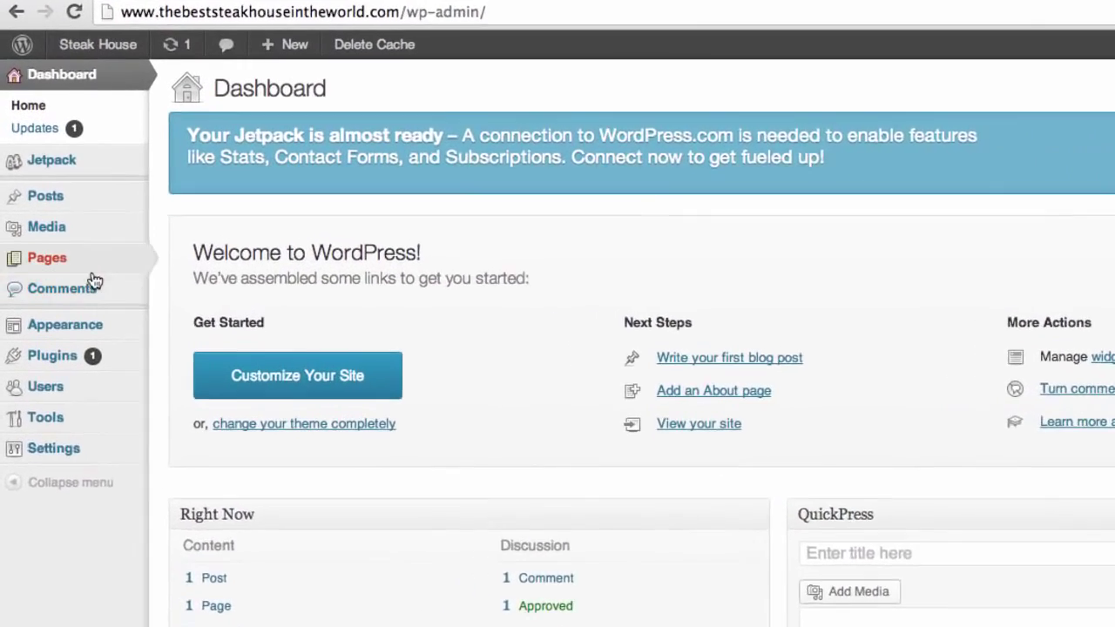
Open the All Pages list, which holds only Sample Page.
mouse_move(75, 196)
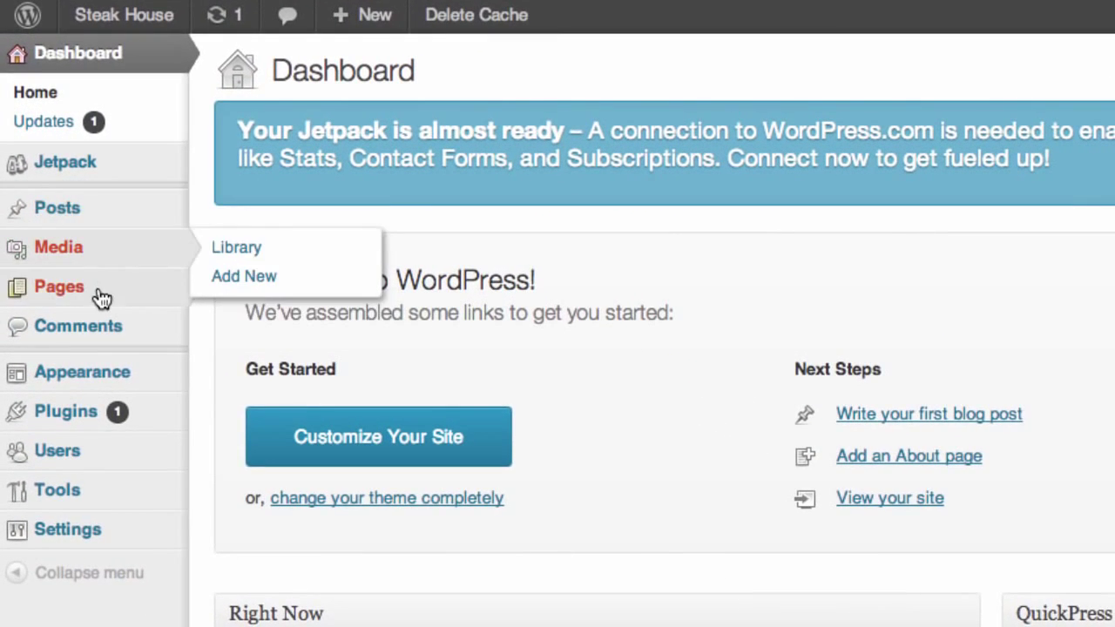
mouse_move(90, 299)
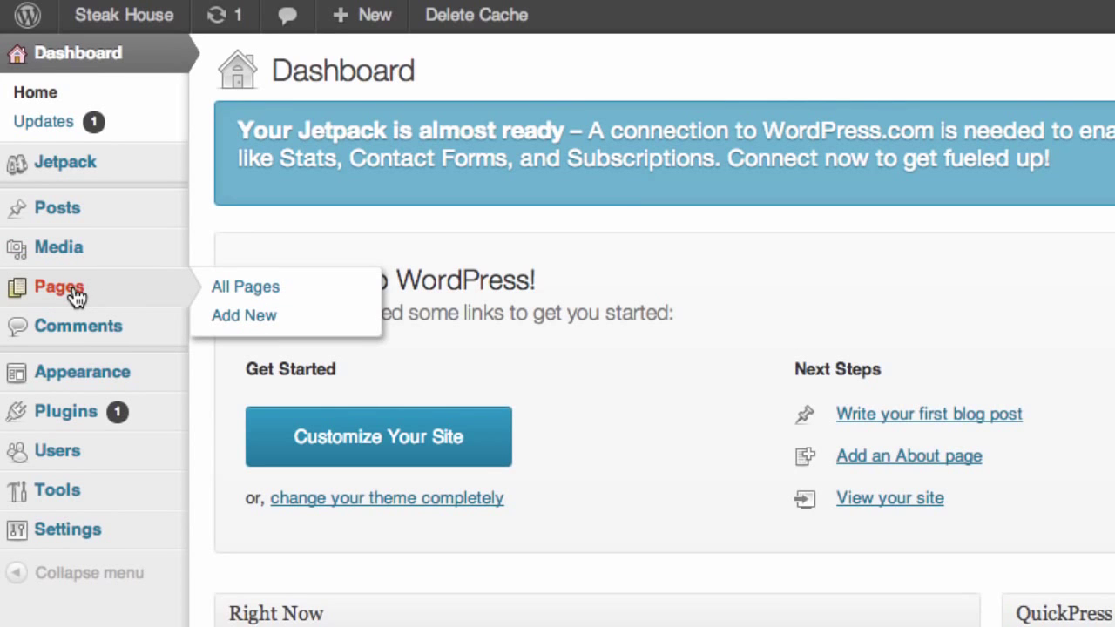
left_click(104, 292)
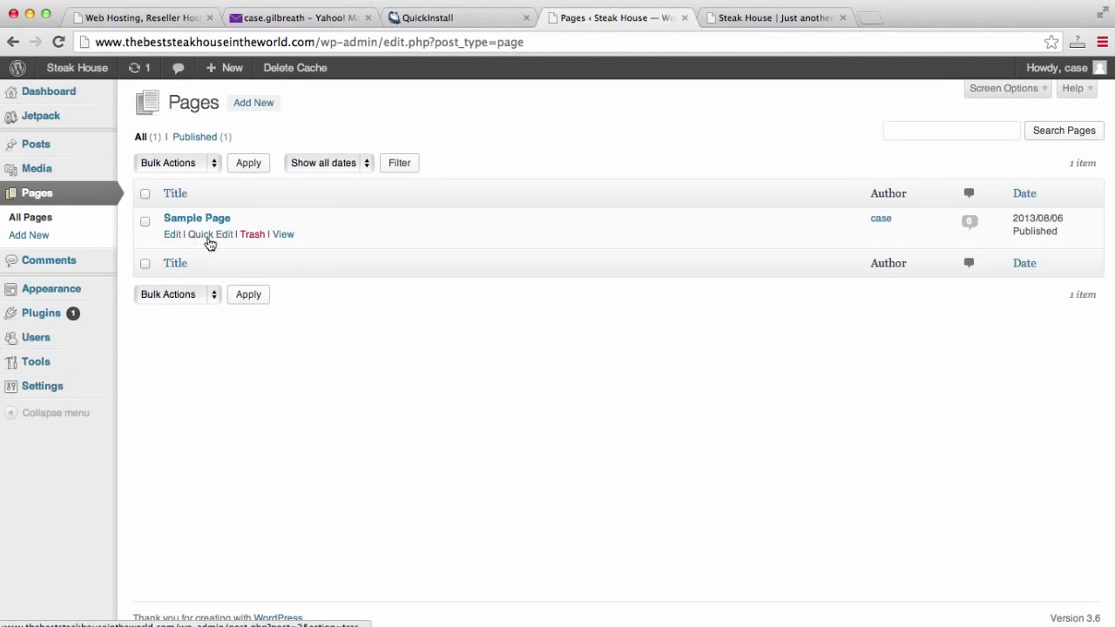
Trash Sample Page and publish new pages titled Home and Blog.
left_click(251, 239)
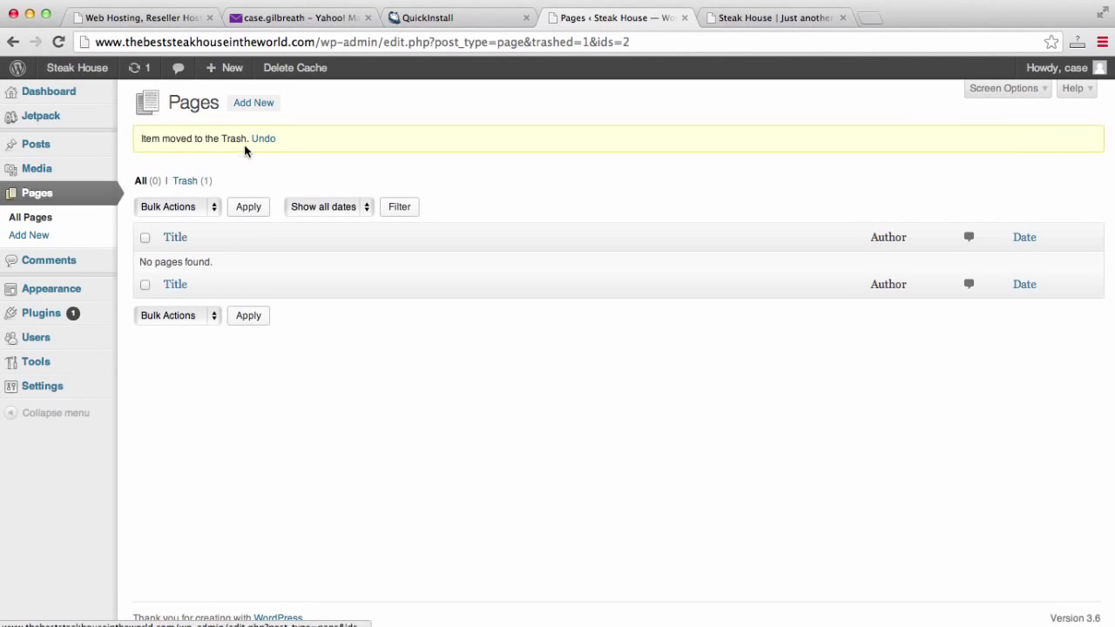
left_click(255, 111)
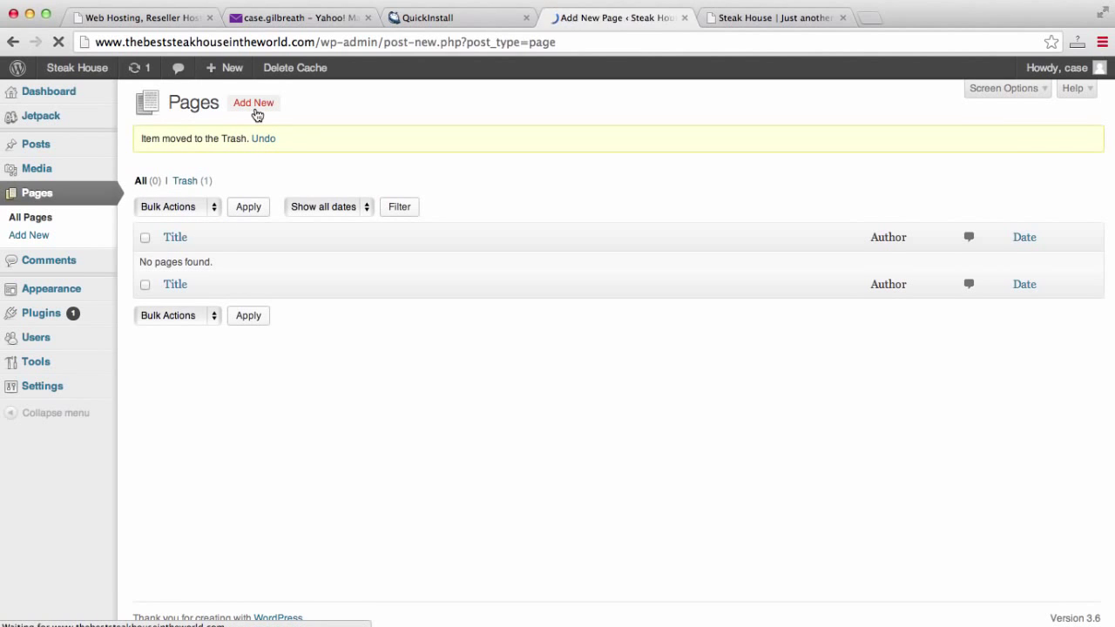
type("Home")
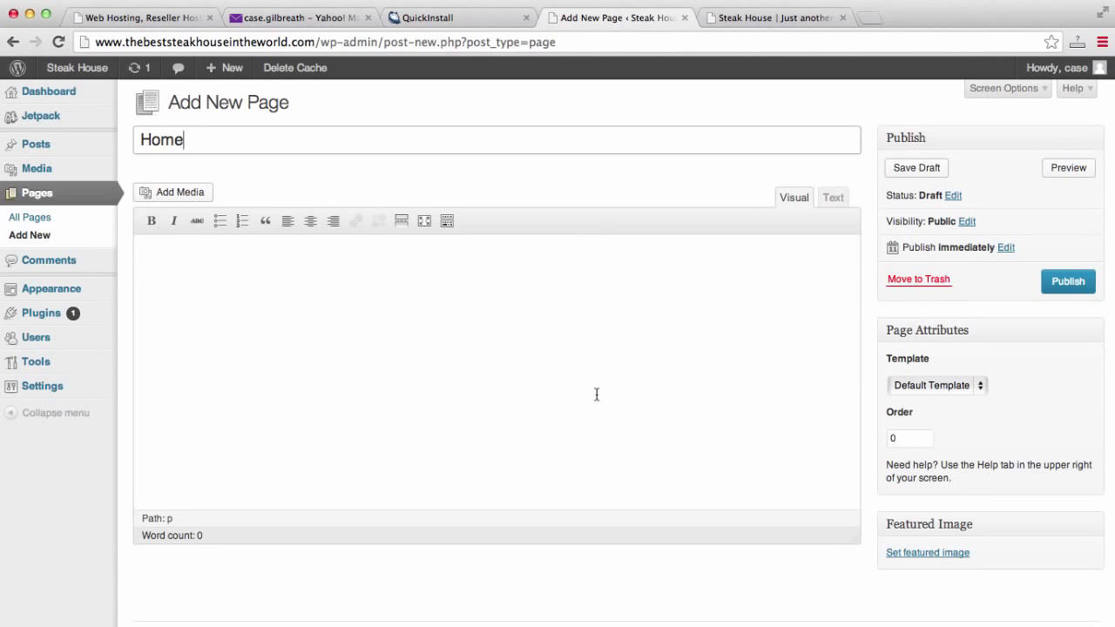
left_click(1077, 286)
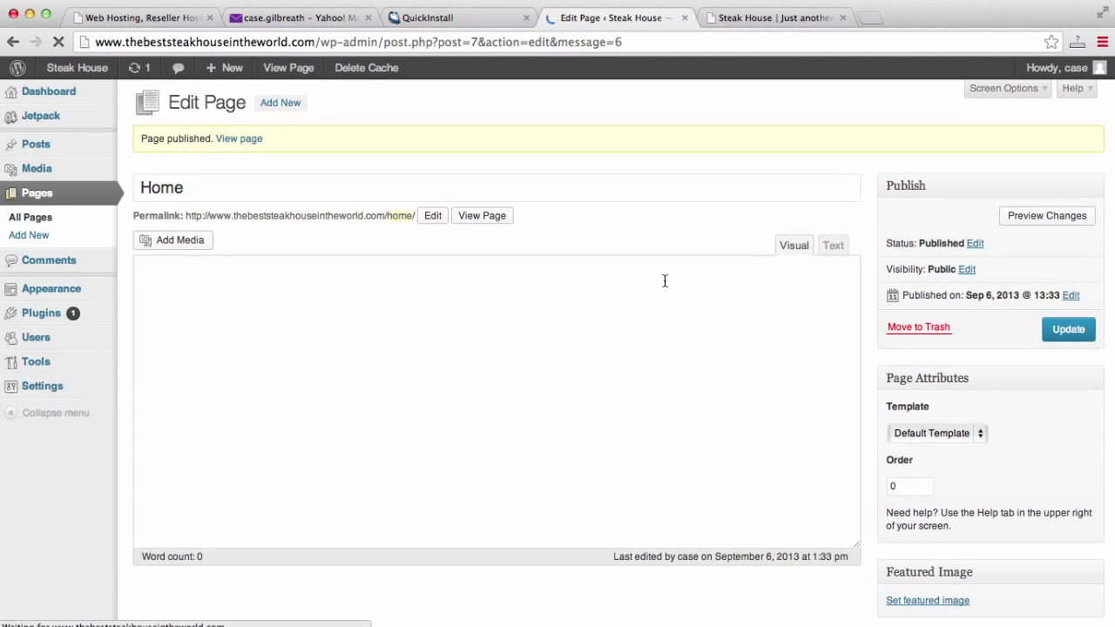
left_click(289, 112)
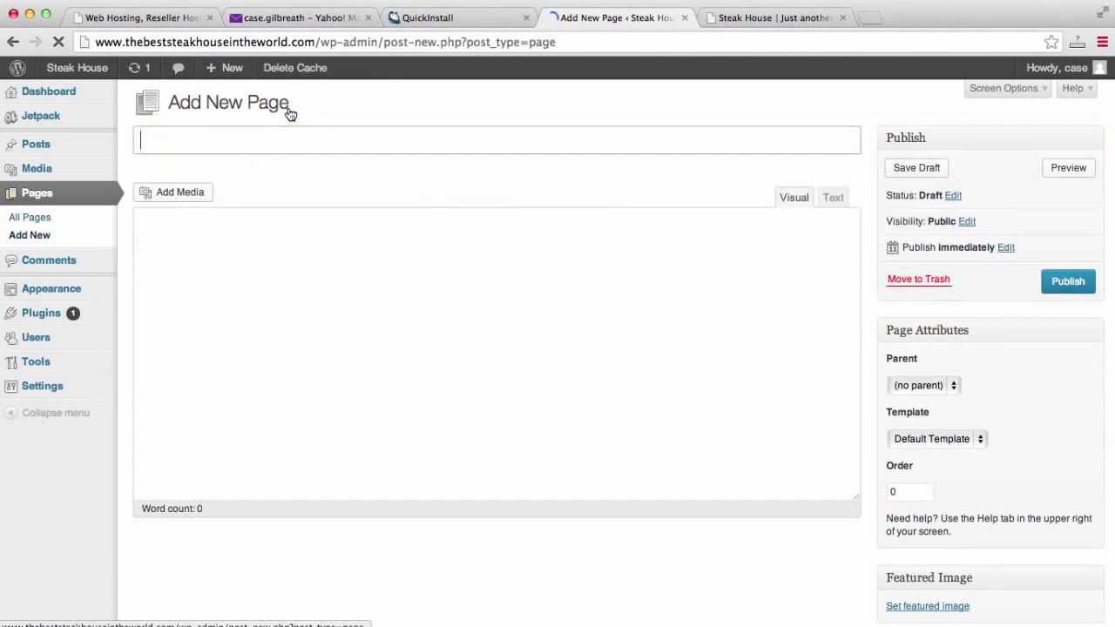
type("Blog")
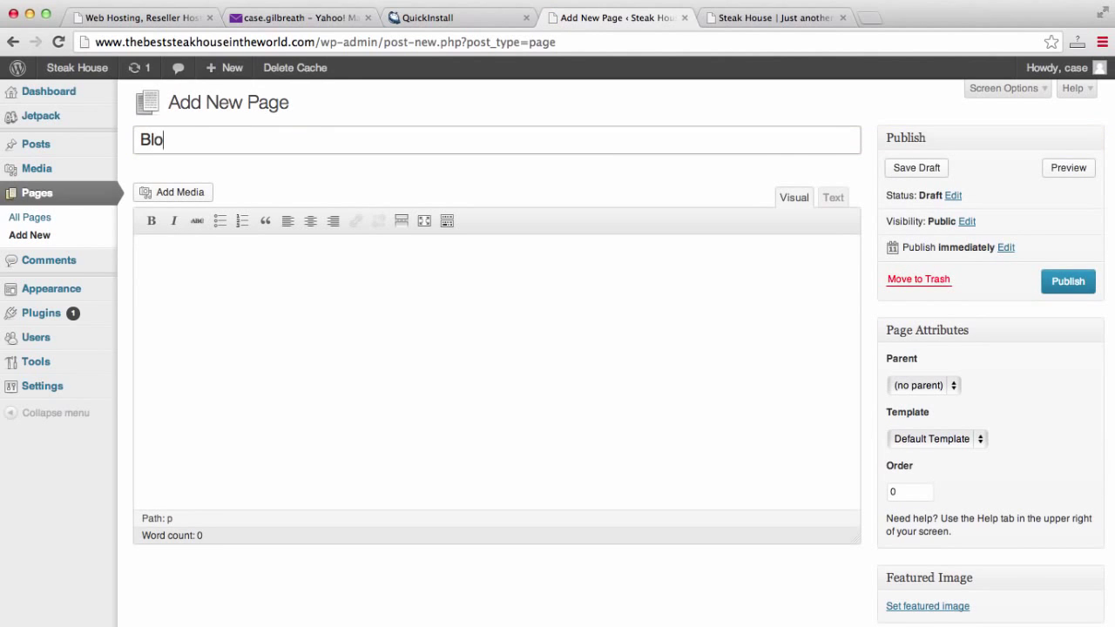
left_click(1064, 281)
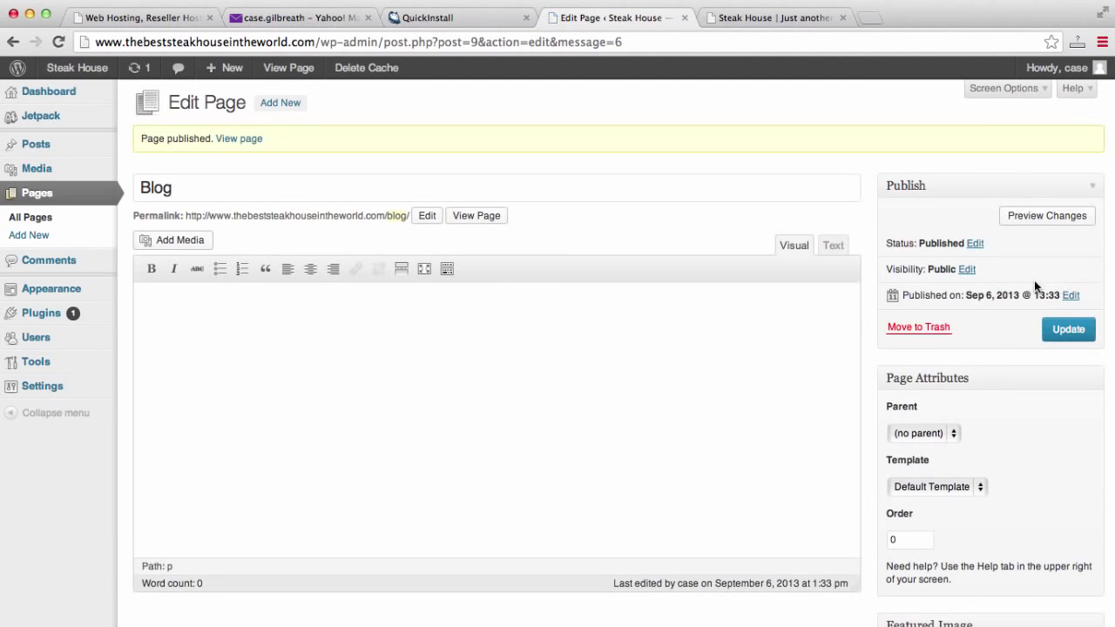
Publish two more pages, About and Contact, and return to the All Pages list.
left_click(281, 103)
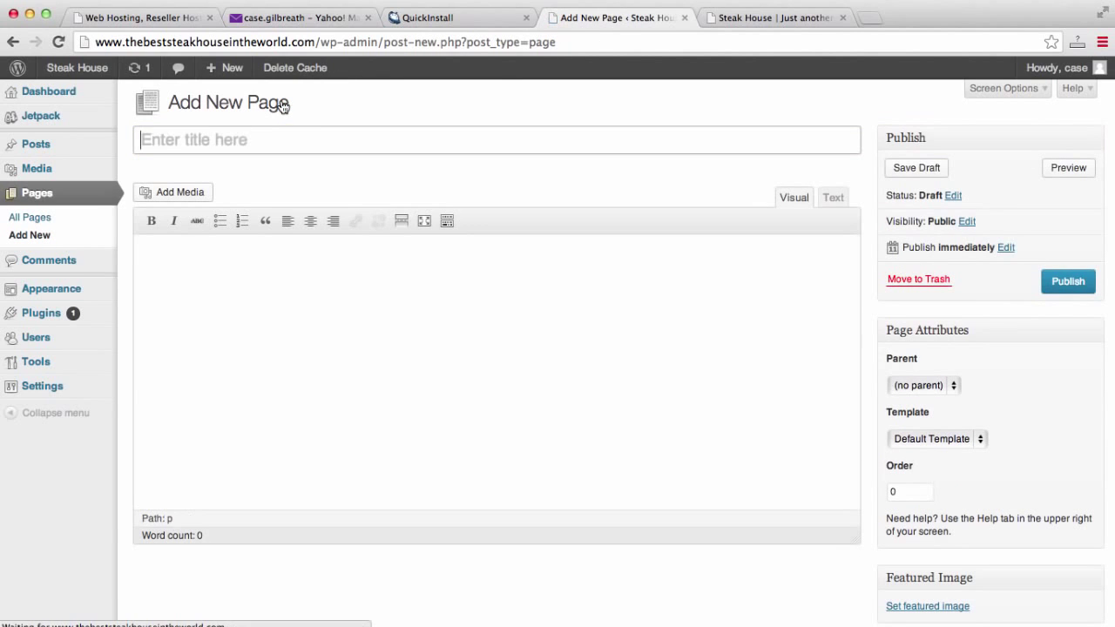
type("About")
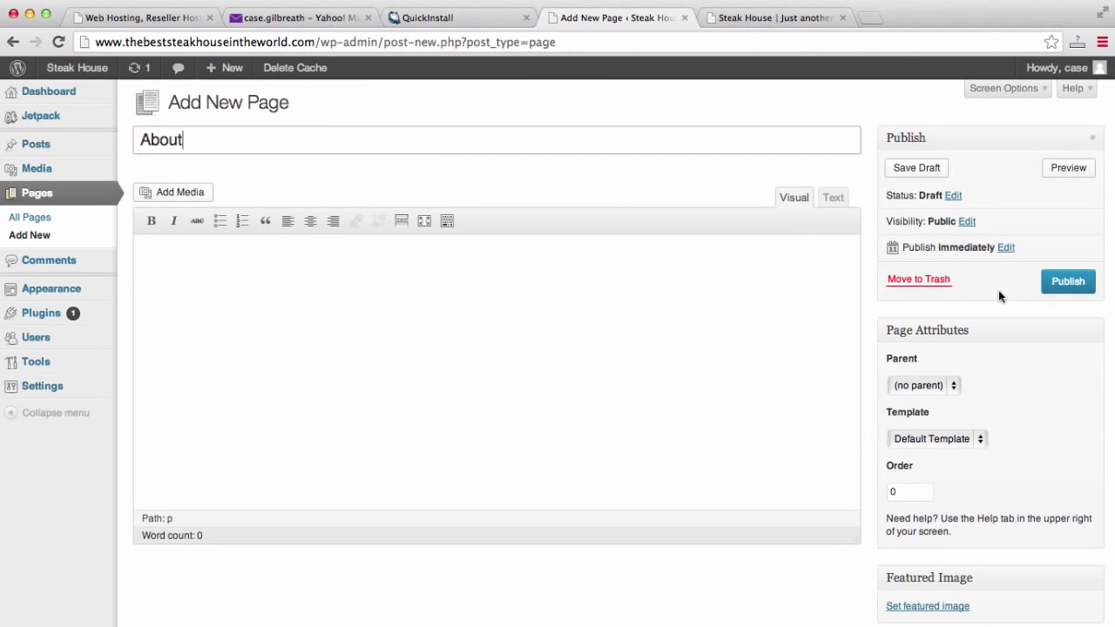
left_click(1067, 281)
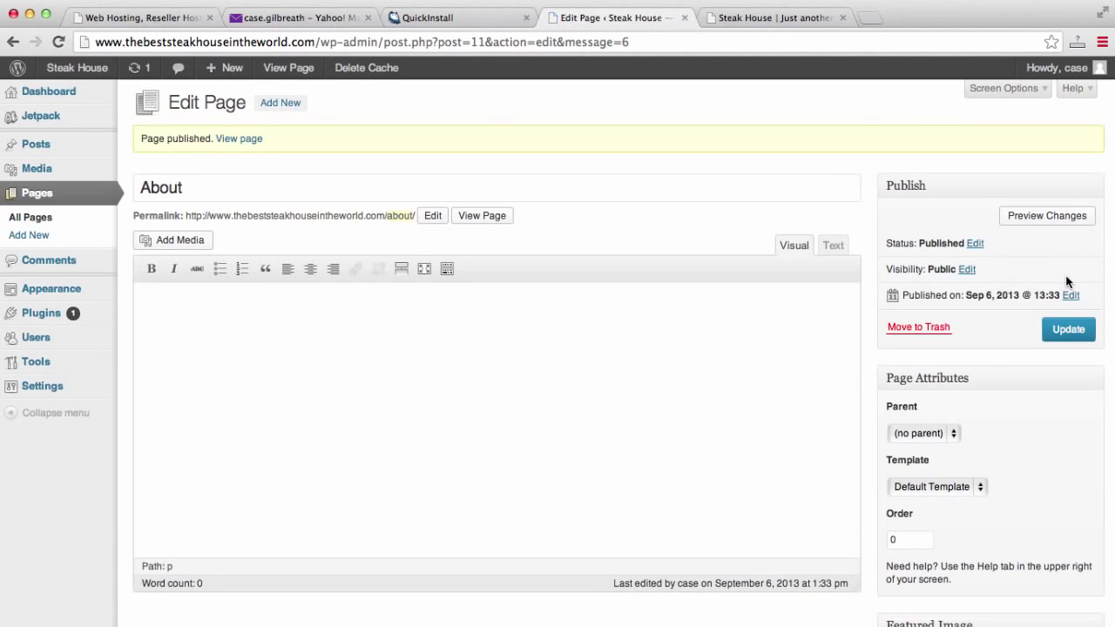
left_click(274, 105)
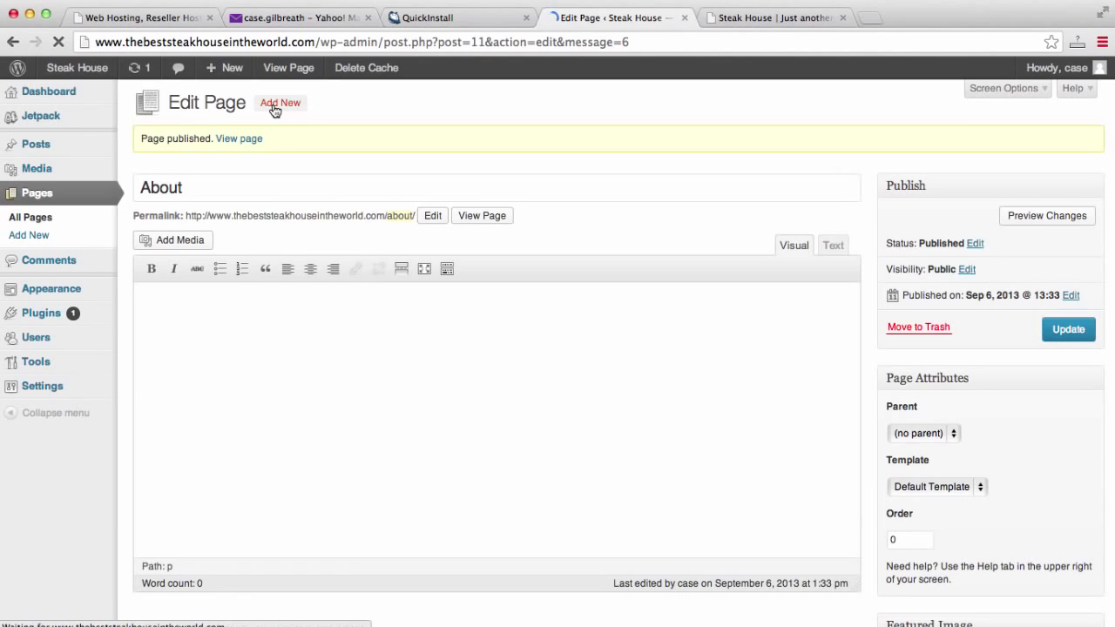
type("Contact")
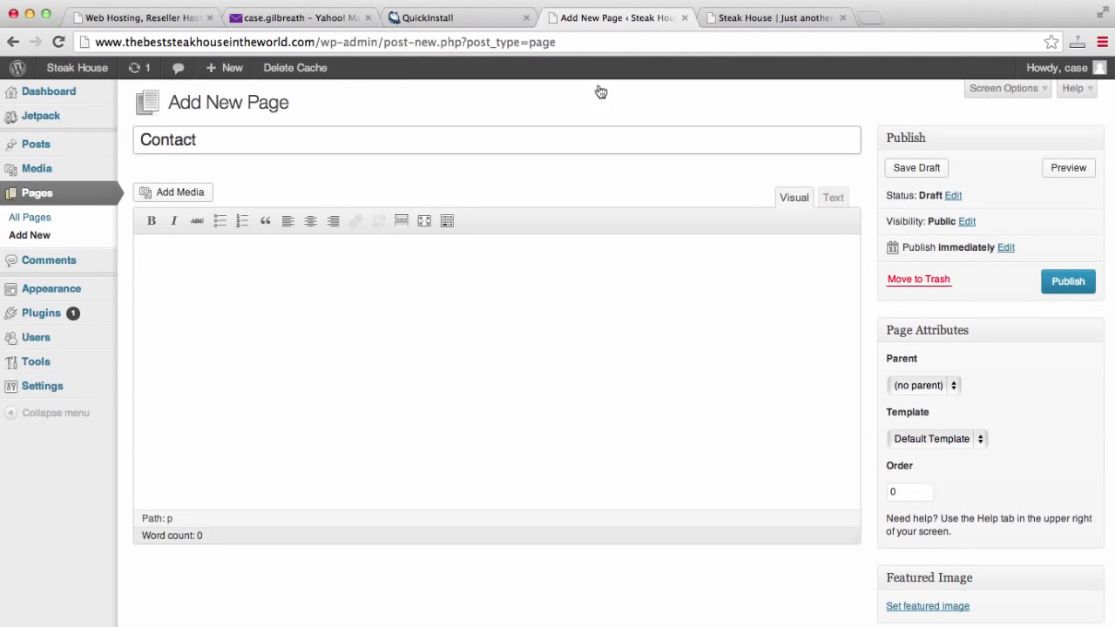
left_click(1071, 277)
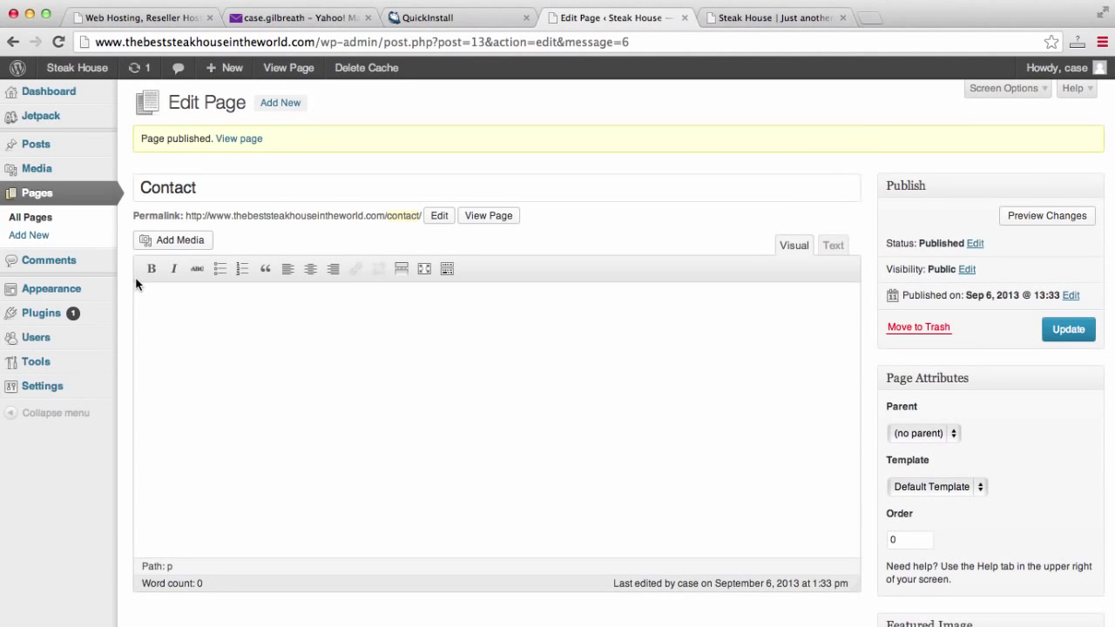
left_click(45, 205)
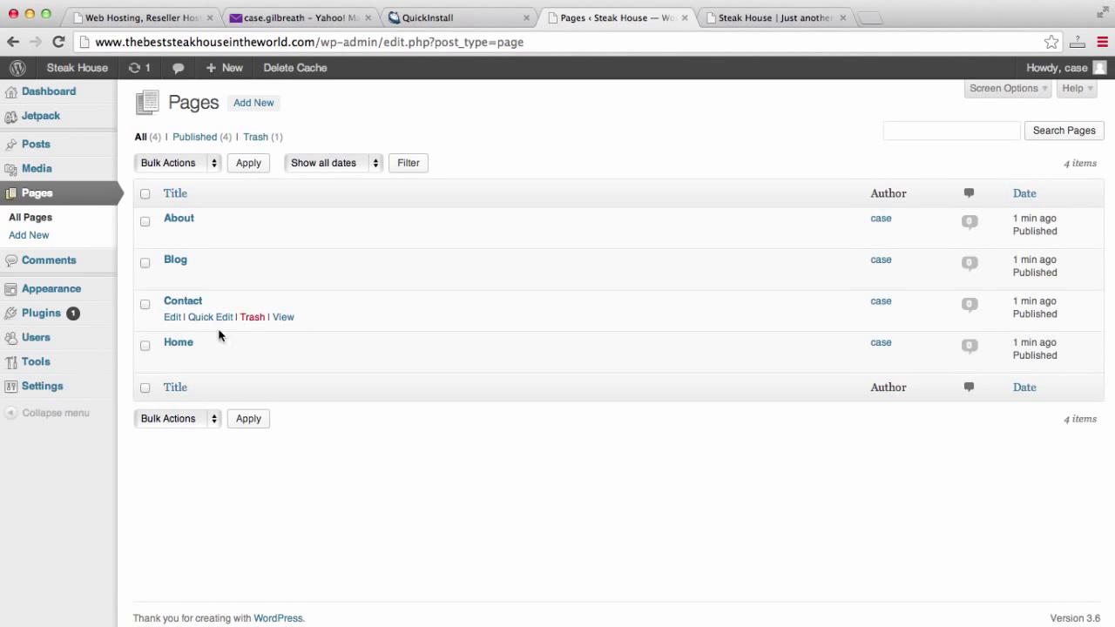
left_click(807, 29)
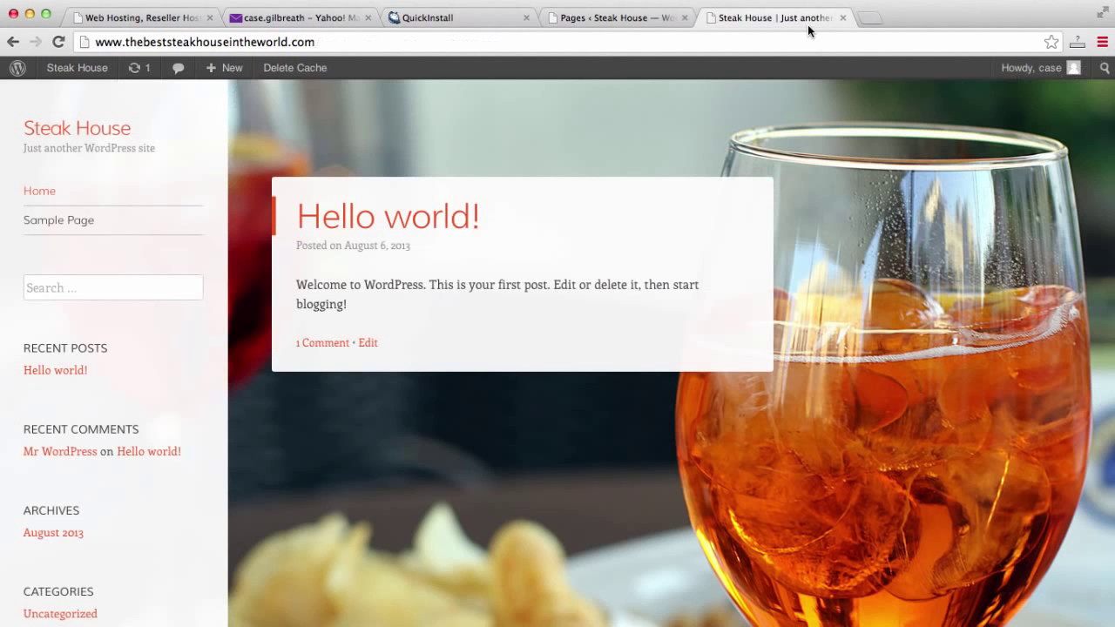
left_click(809, 48)
key("Return")
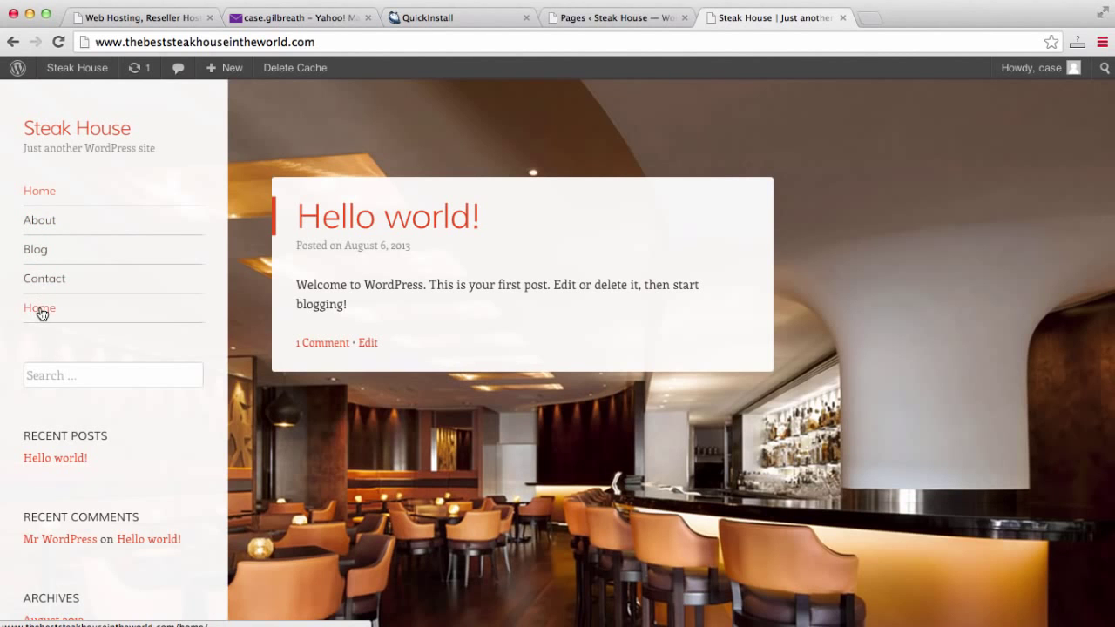
scroll(48, 216, "down", 5)
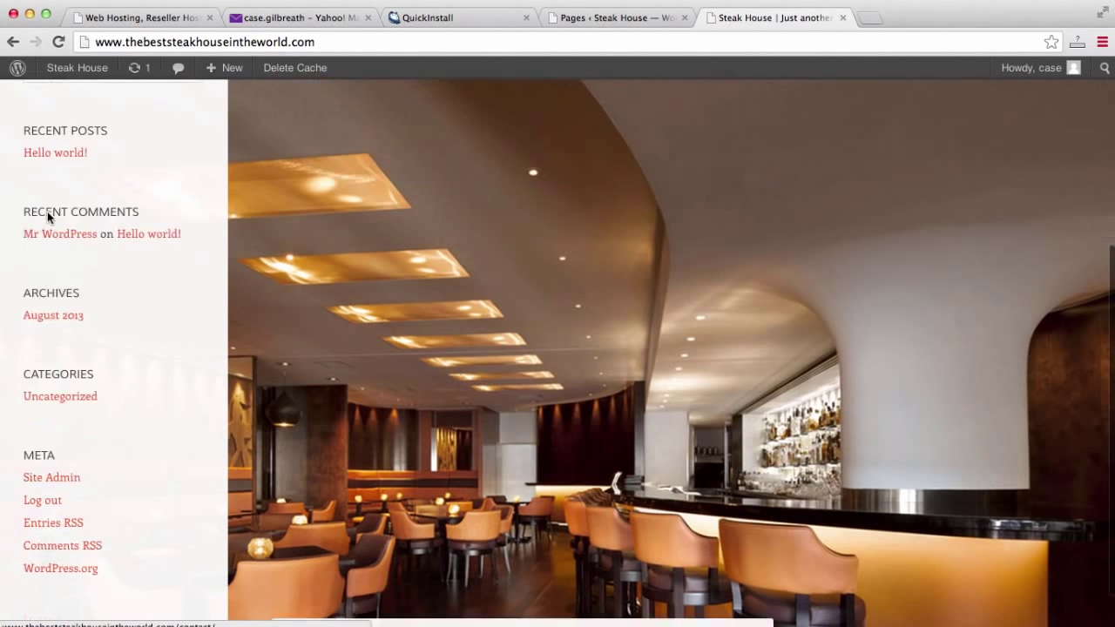
scroll(48, 216, "up", 5)
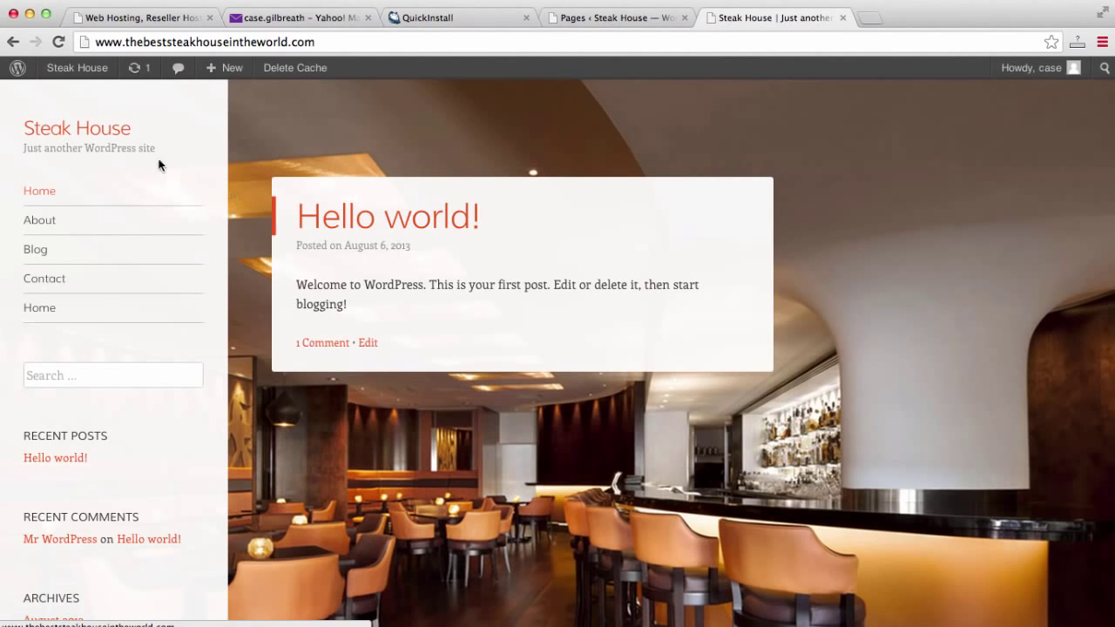
left_click_drag(130, 128, 24, 127)
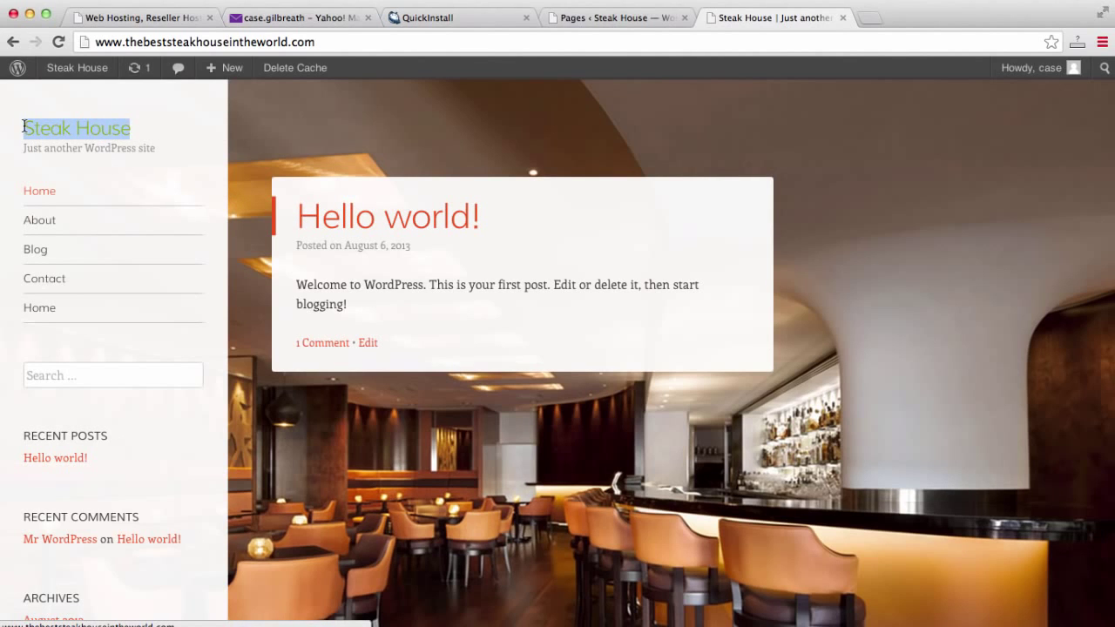
left_click(162, 153)
left_click_drag(162, 155, 17, 152)
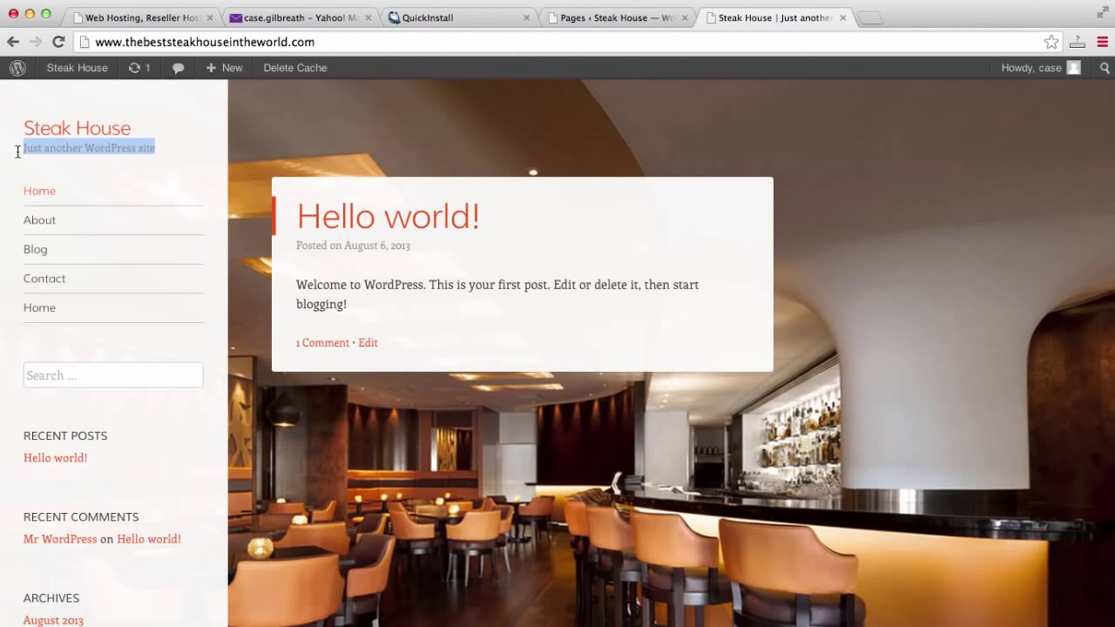
left_click(587, 21)
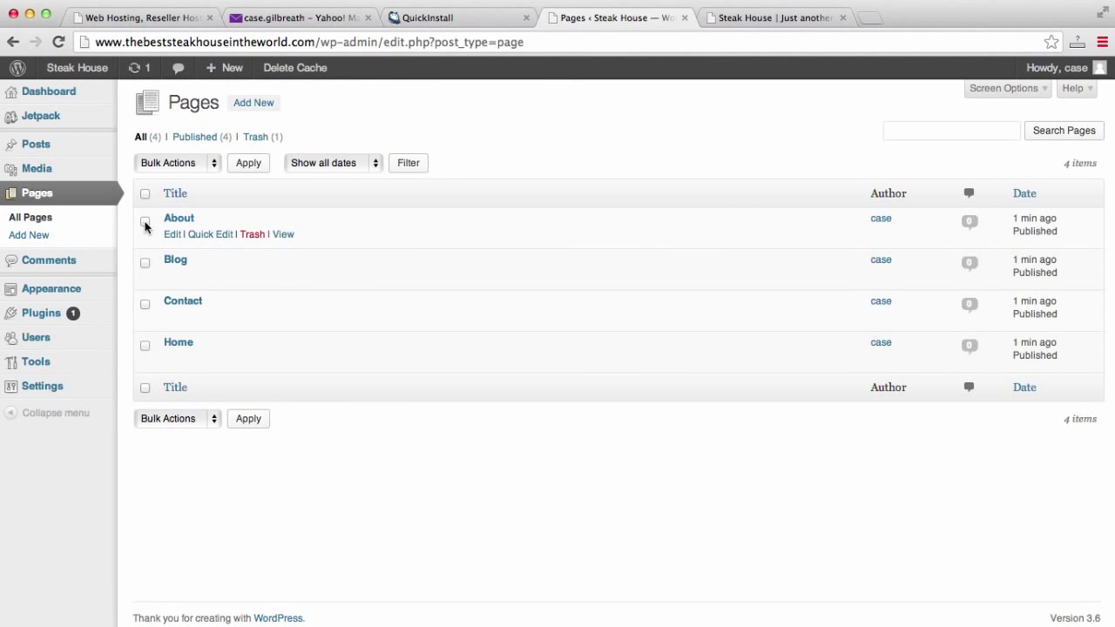
Change the site tagline in General Settings to 'The best steak house' and save.
left_click(49, 388)
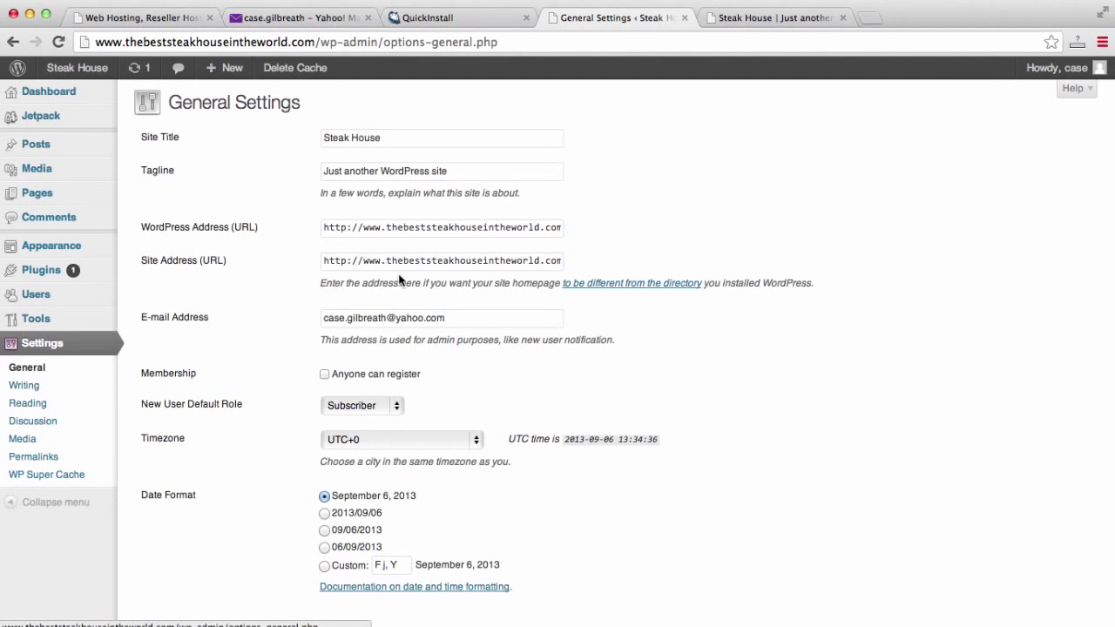
triple_click(464, 164)
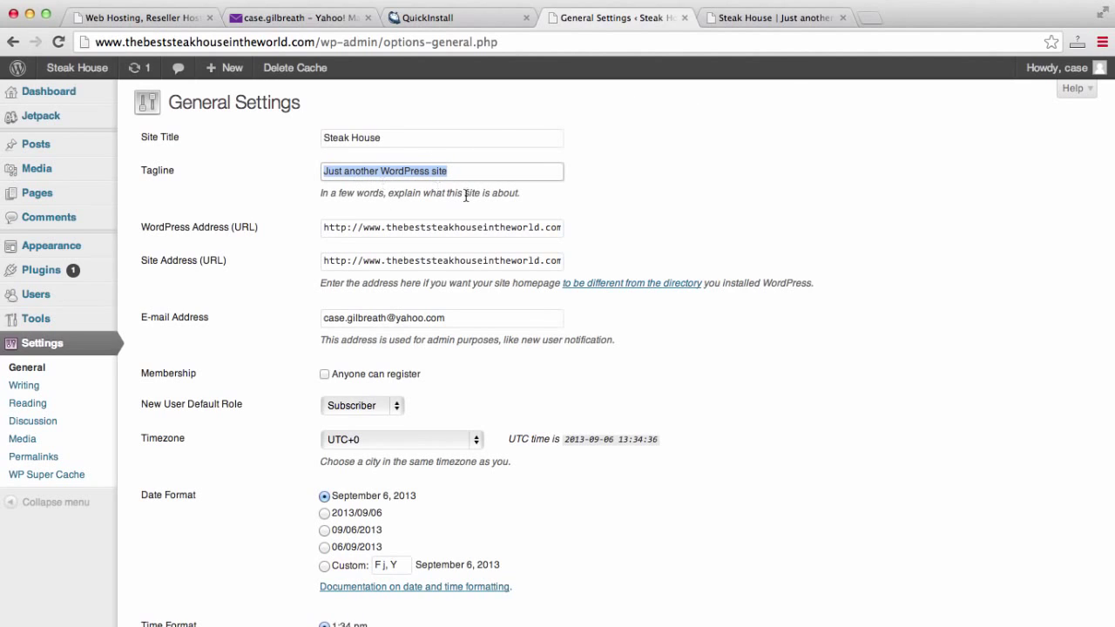
left_click(804, 13)
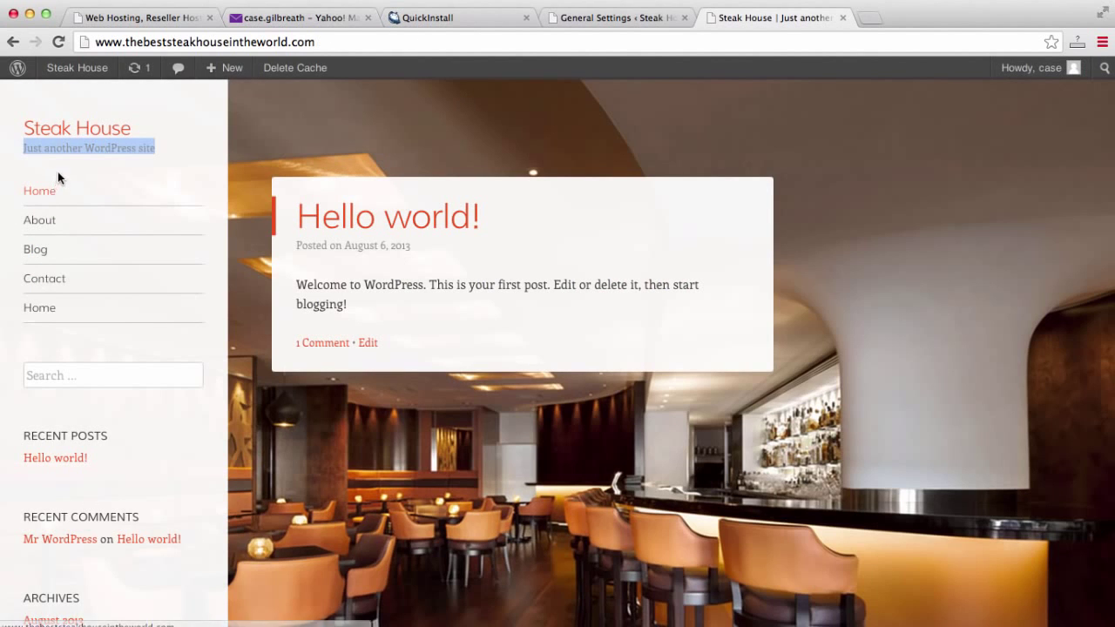
left_click(574, 18)
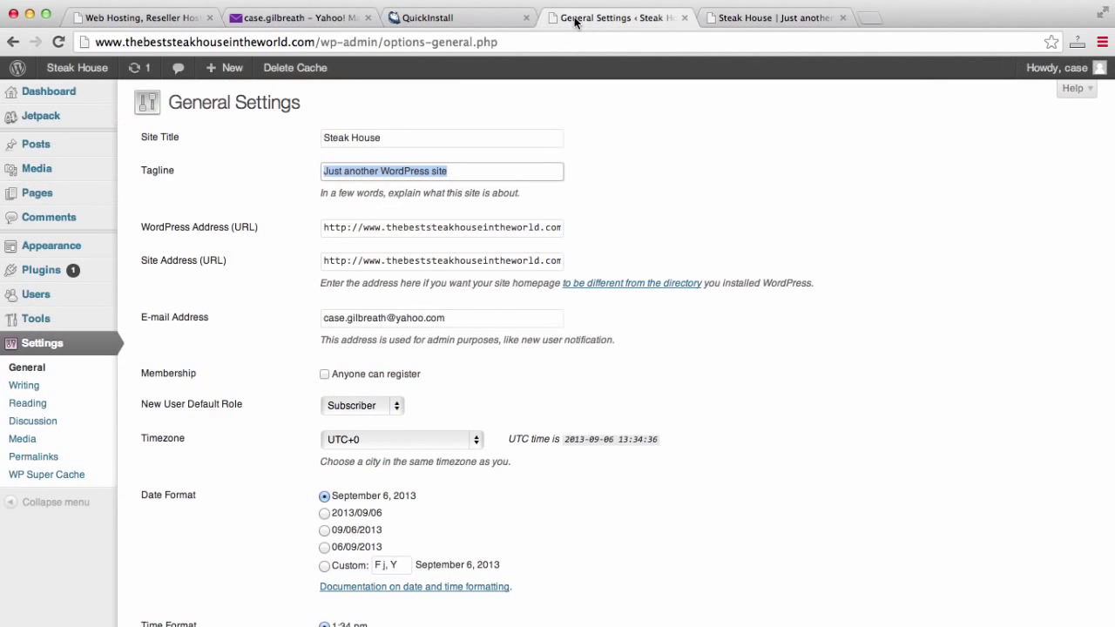
type("The ")
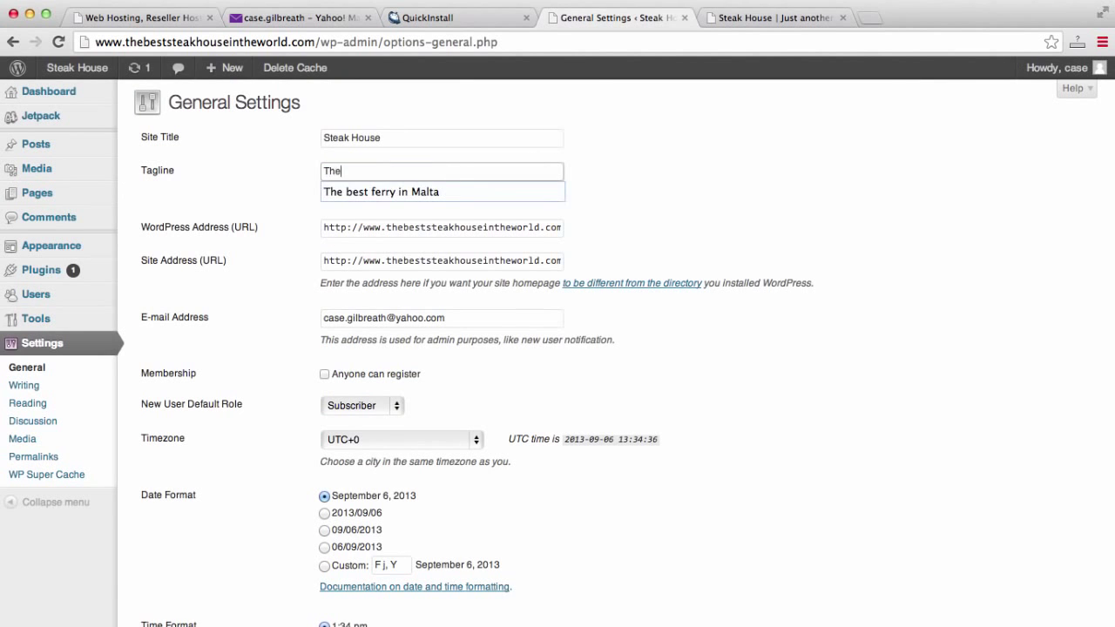
type("best")
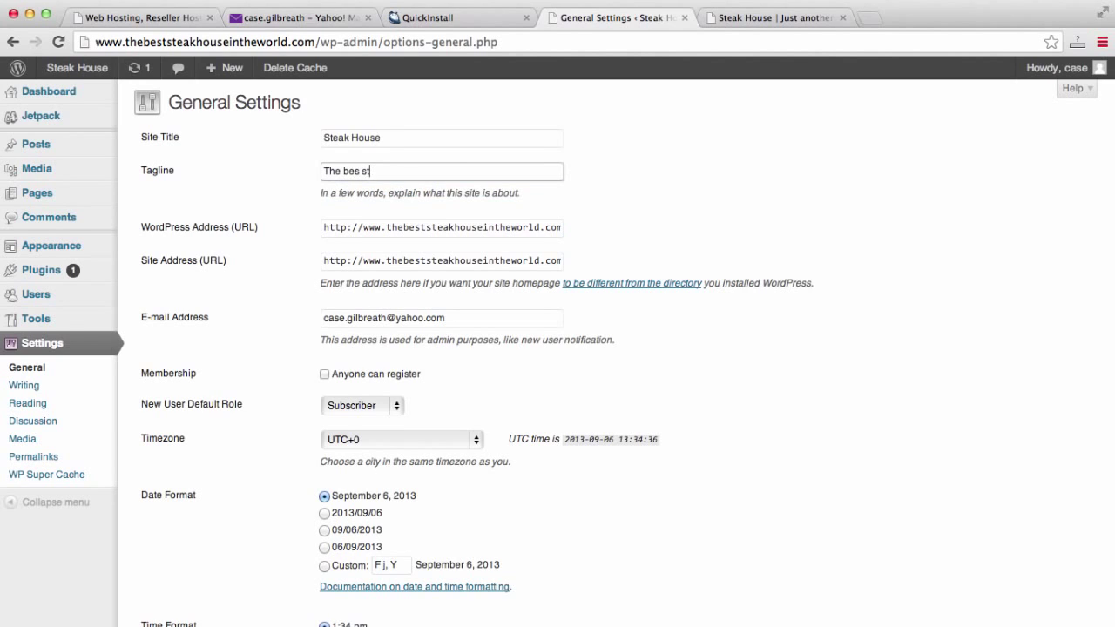
key("BackSpace")
key("BackSpace")
key("BackSpace")
type("t steak hou")
scroll(902, 242, "down", 5)
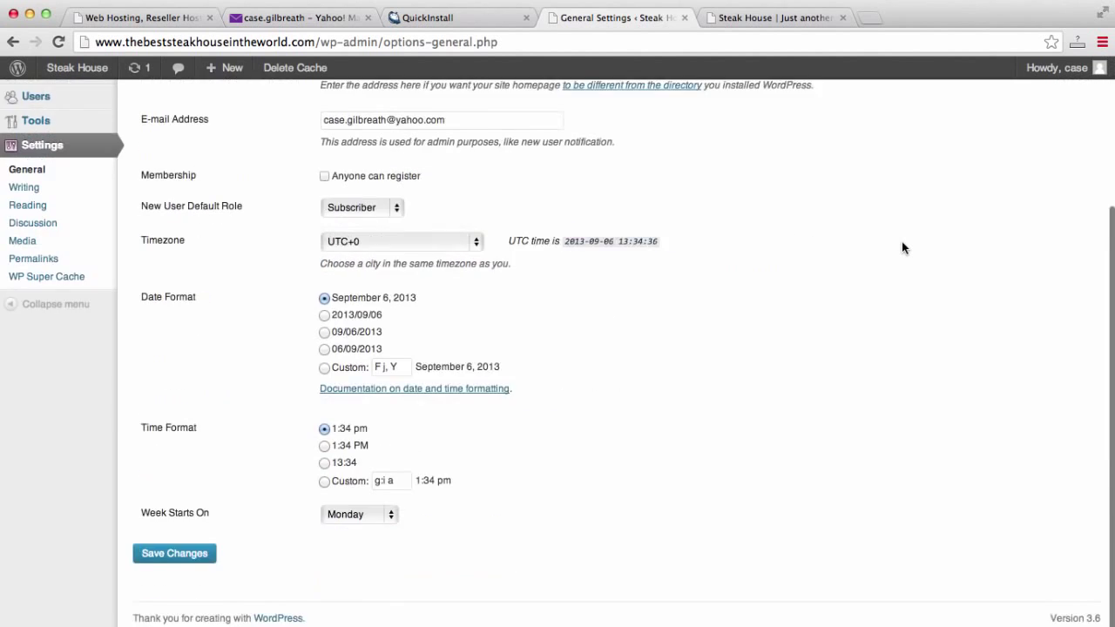
left_click(172, 557)
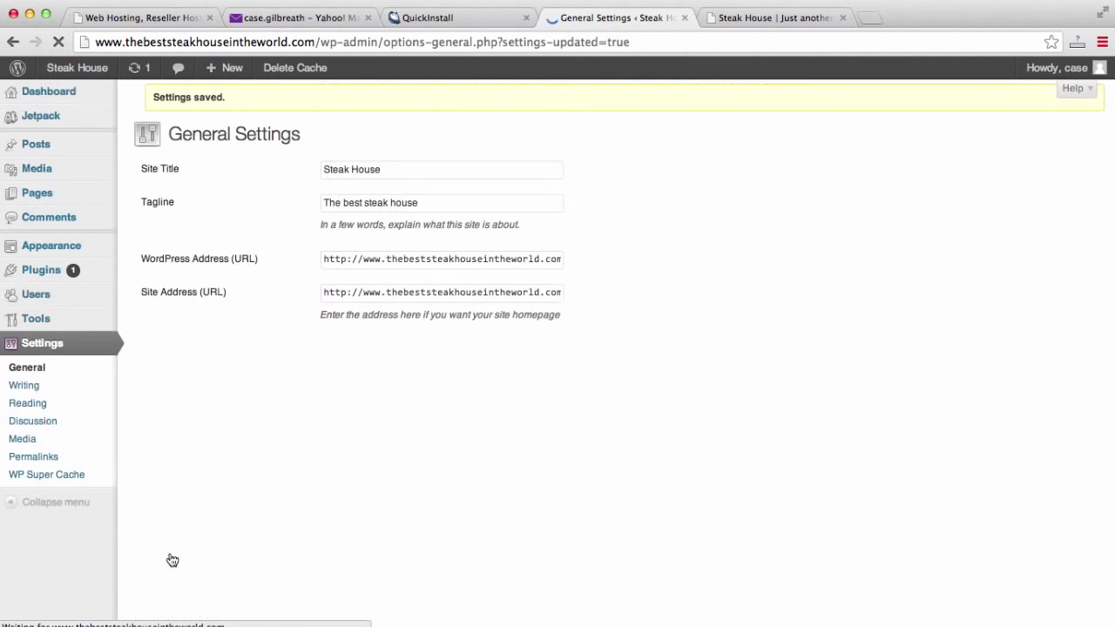
Reload the live site to confirm the new tagline, then go back to General Settings.
left_click(776, 17)
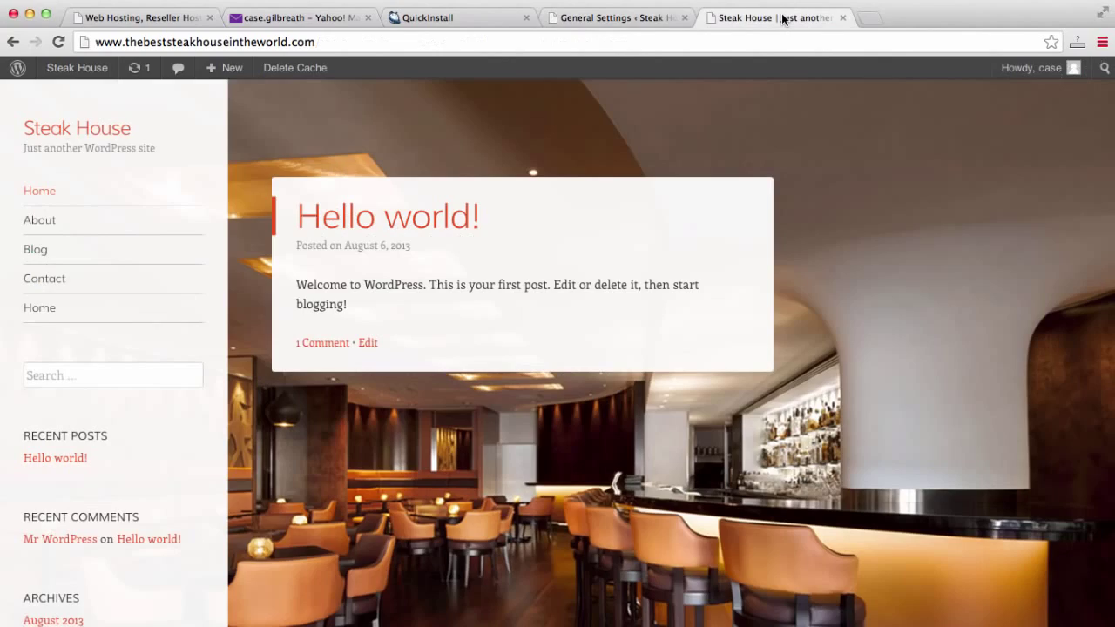
left_click(776, 36)
key("Return")
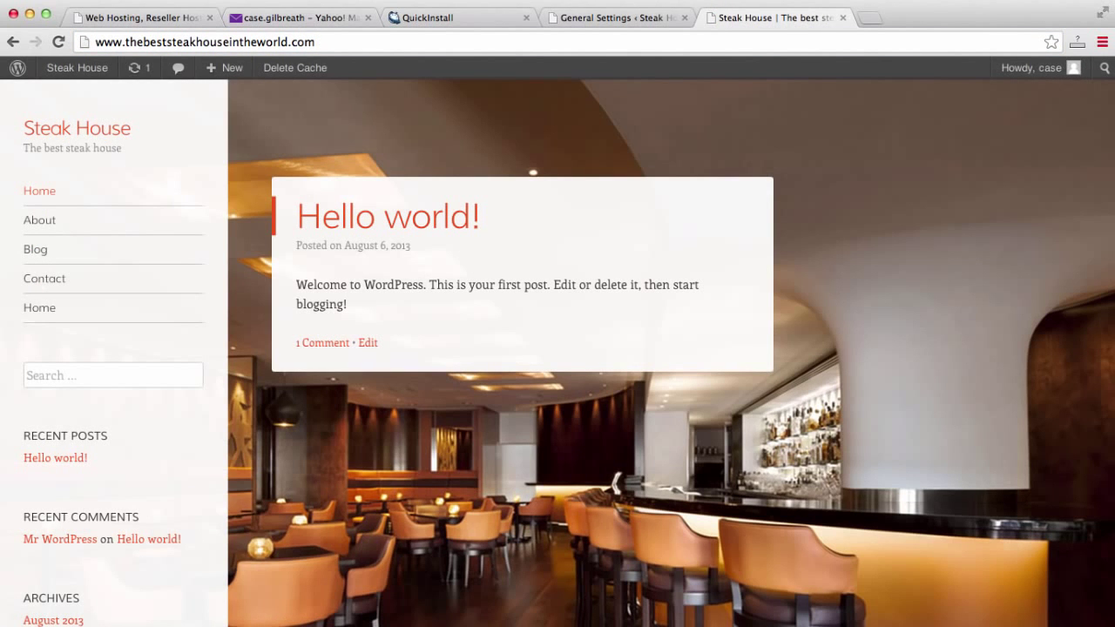
left_click_drag(134, 148, 21, 149)
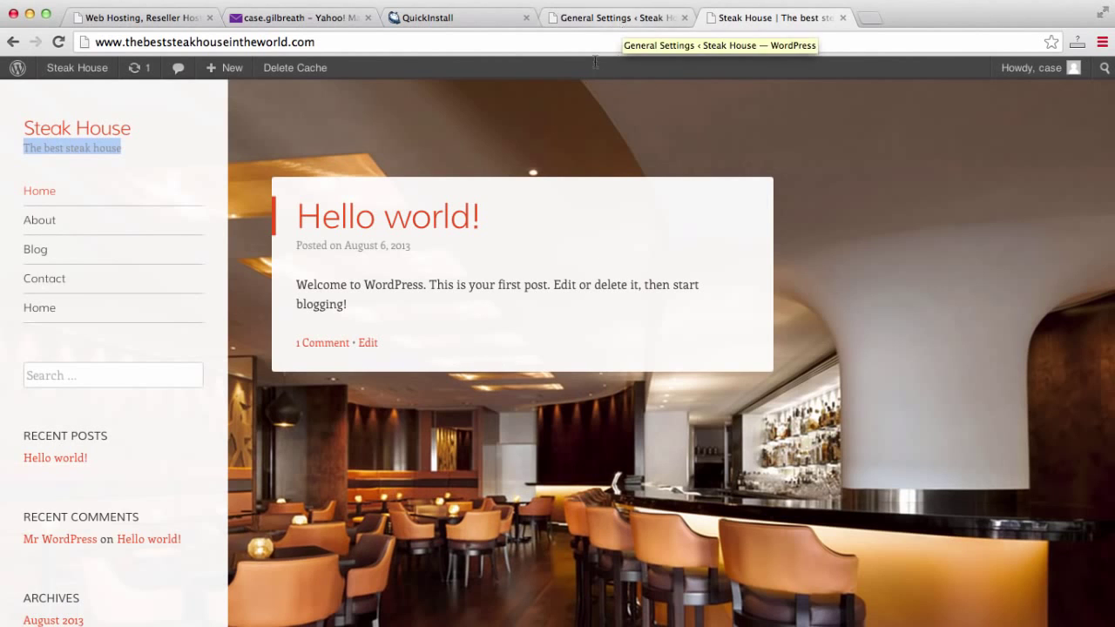
left_click(615, 17)
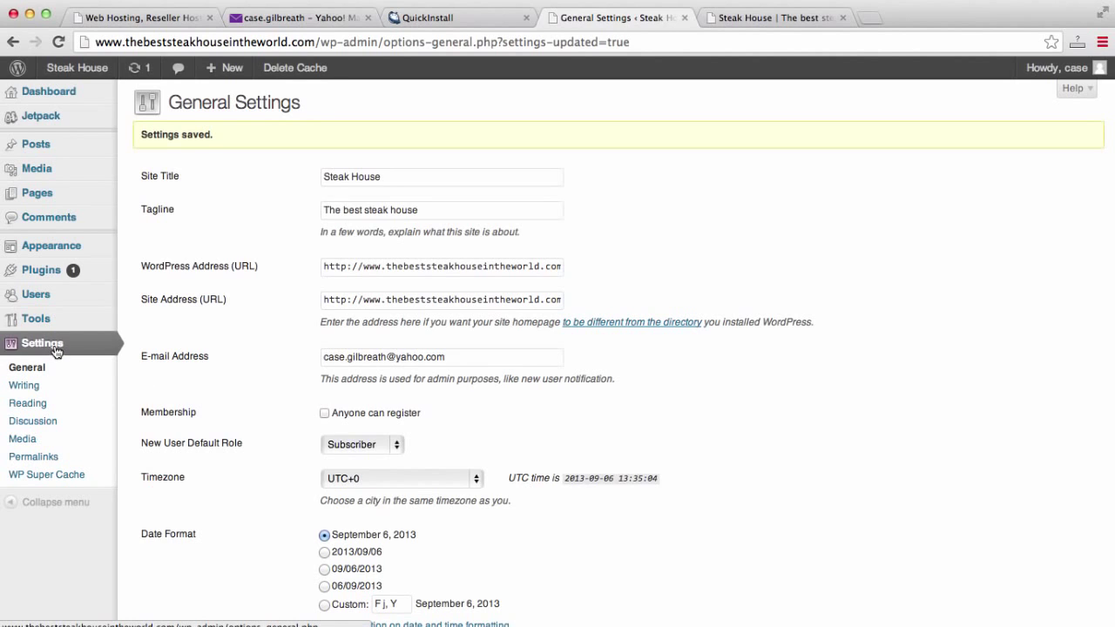
Set Reading Settings to a static front page, Home, with Blog as the posts page, and save.
left_click(28, 405)
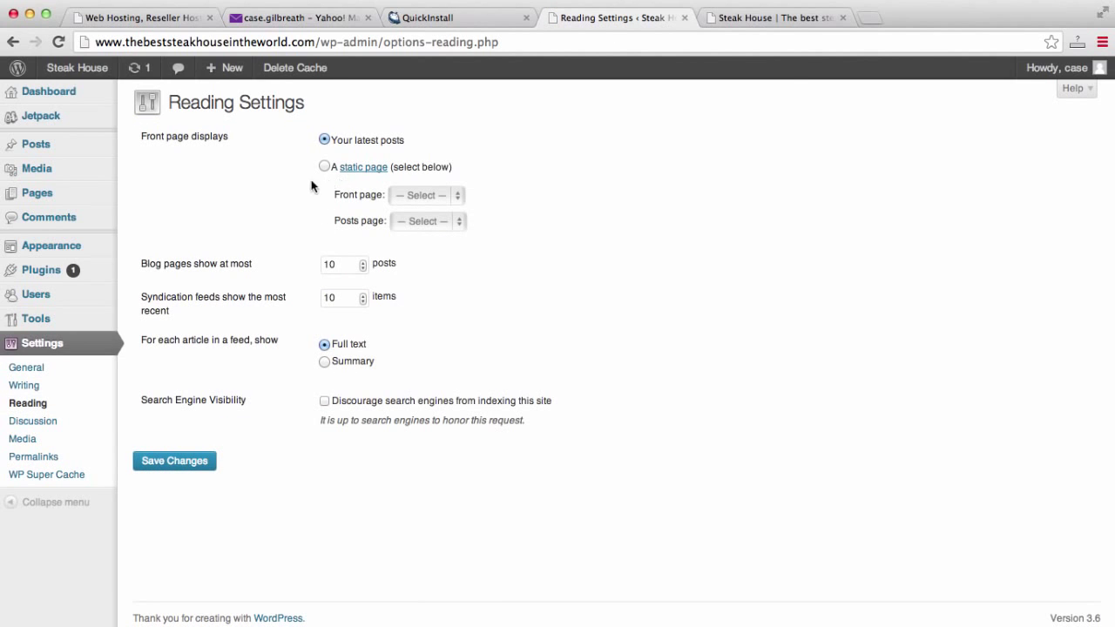
left_click(754, 20)
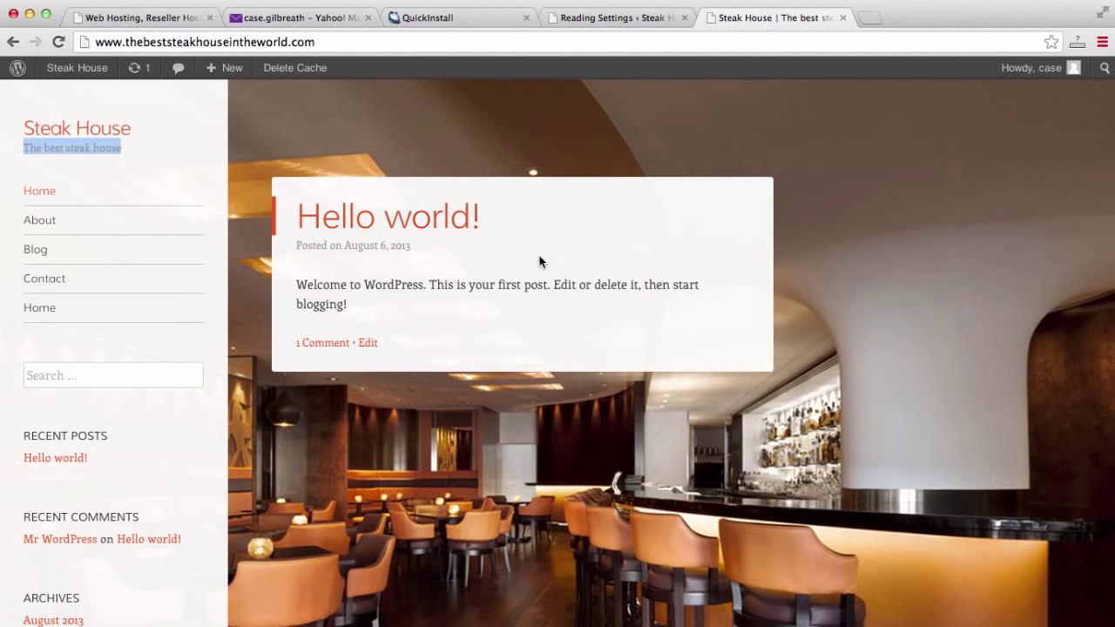
left_click(626, 19)
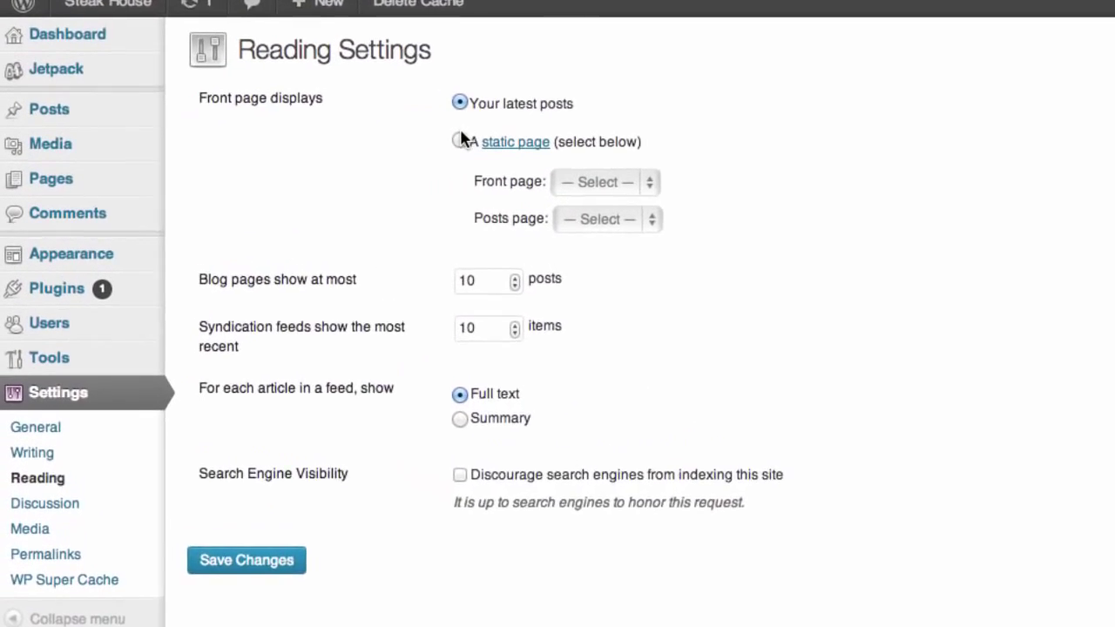
left_click(460, 140)
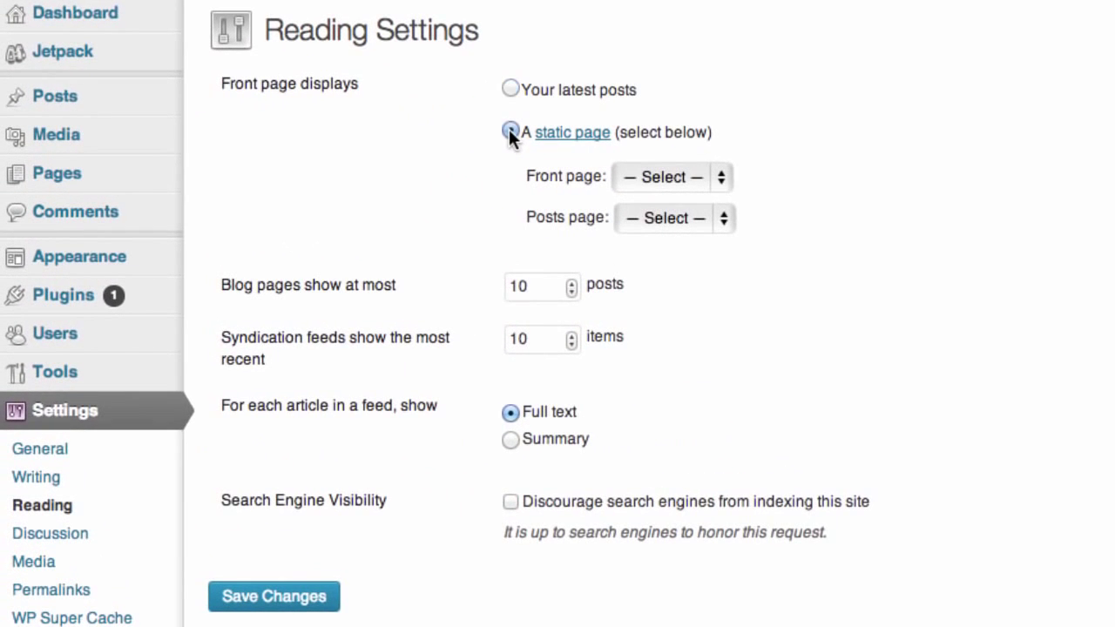
left_click(723, 175)
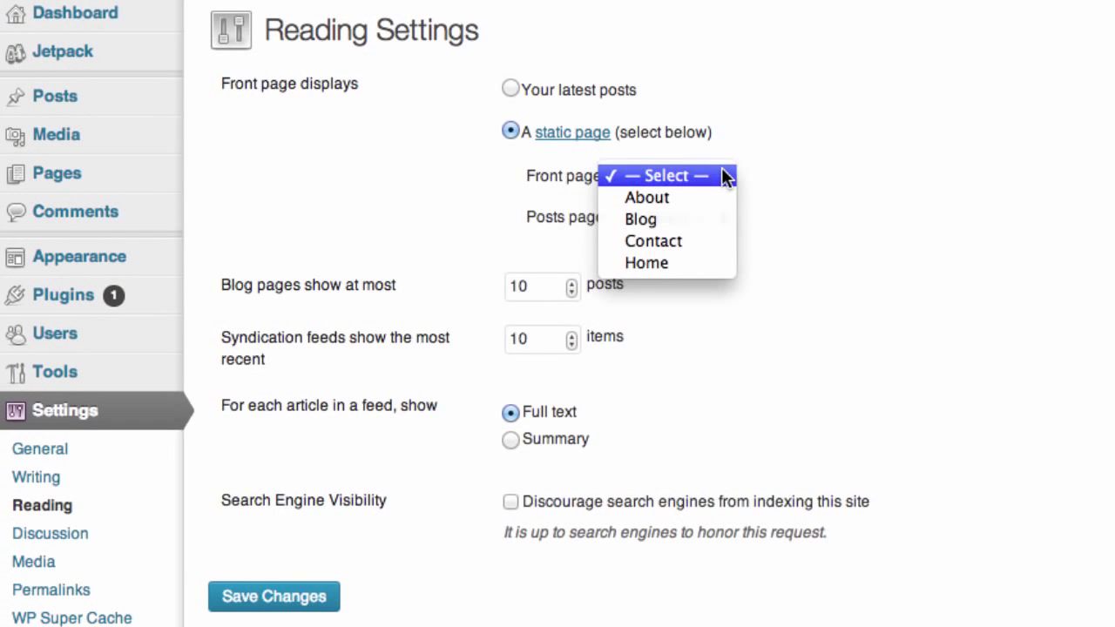
left_click(699, 260)
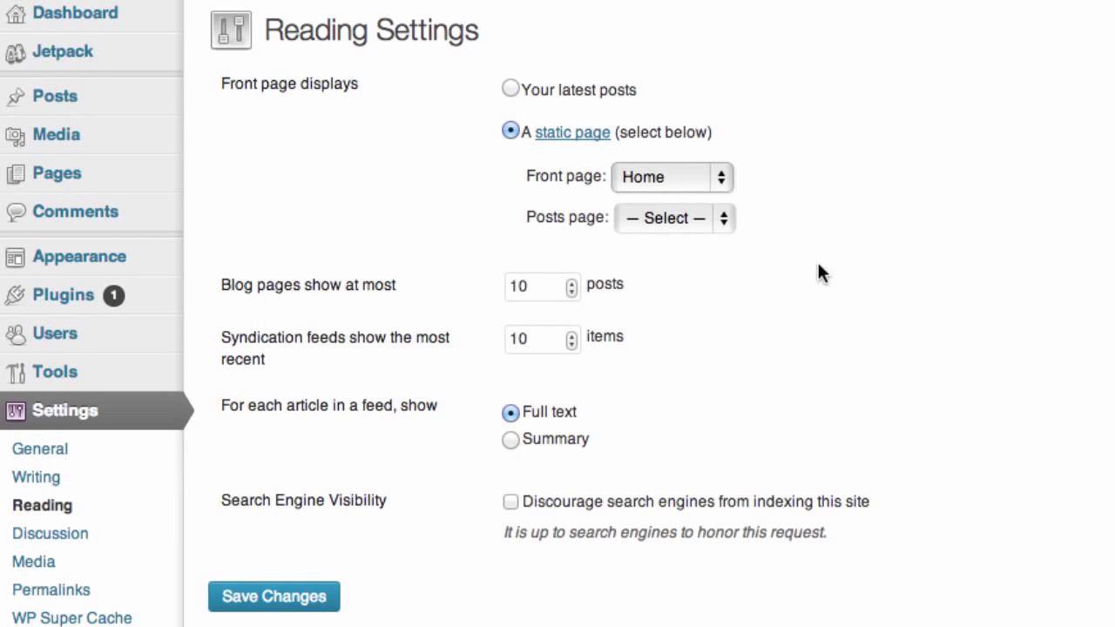
left_click(697, 228)
left_click(684, 264)
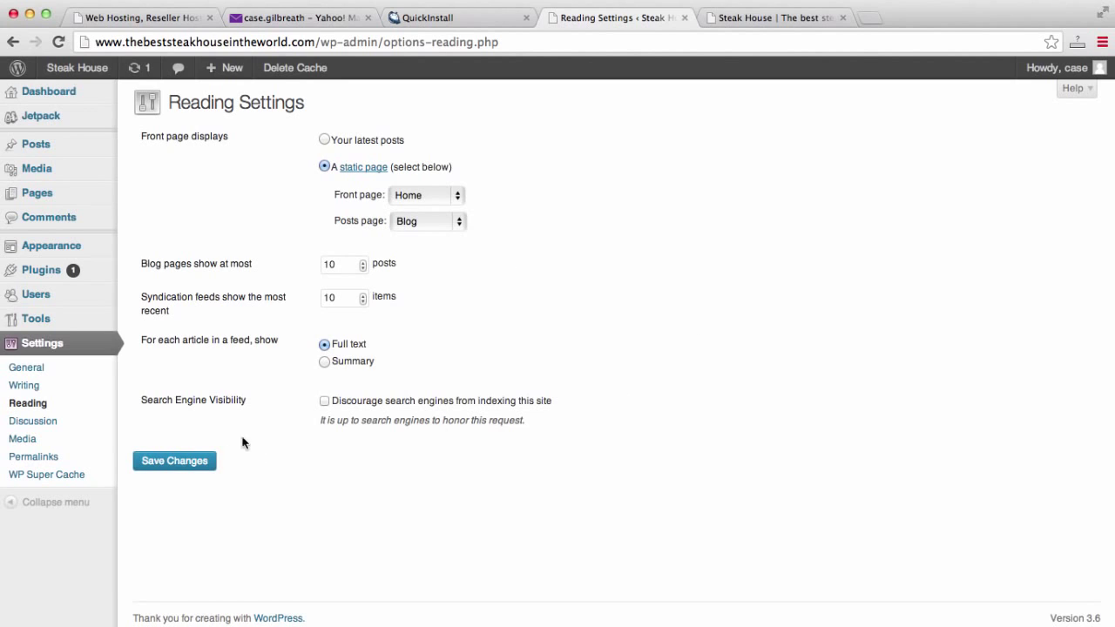
left_click(184, 468)
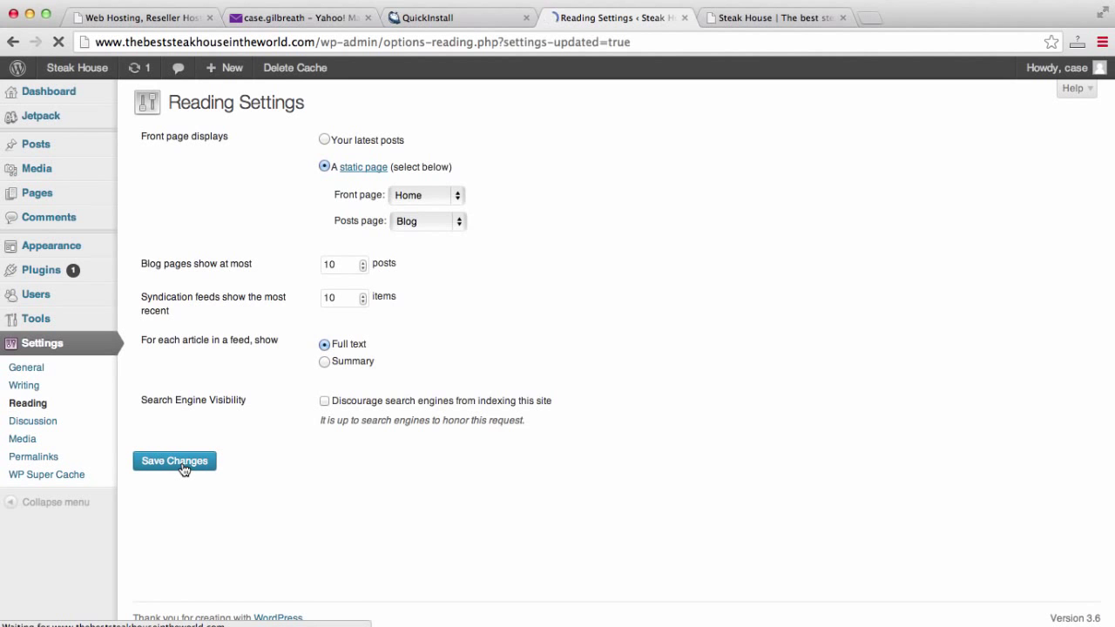
Reload the live site to see it open on the Home page.
left_click(750, 18)
left_click(741, 38)
key("Return")
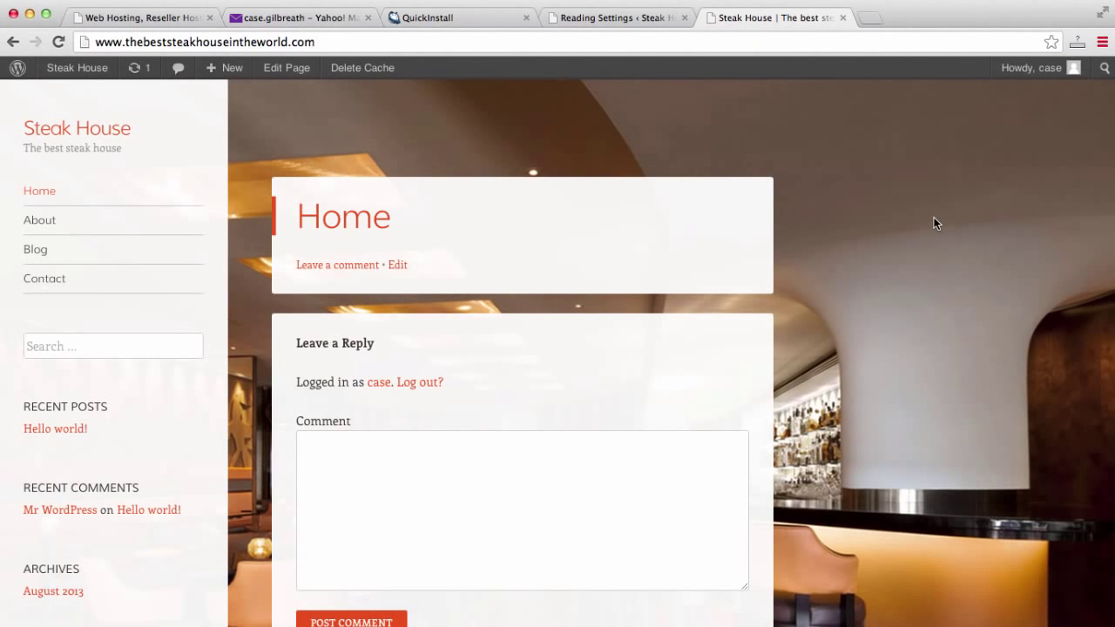
Browse the live site's Blog and Home pages, then open the admin Pages list.
scroll(934, 217, "down", 5)
scroll(934, 217, "up", 5)
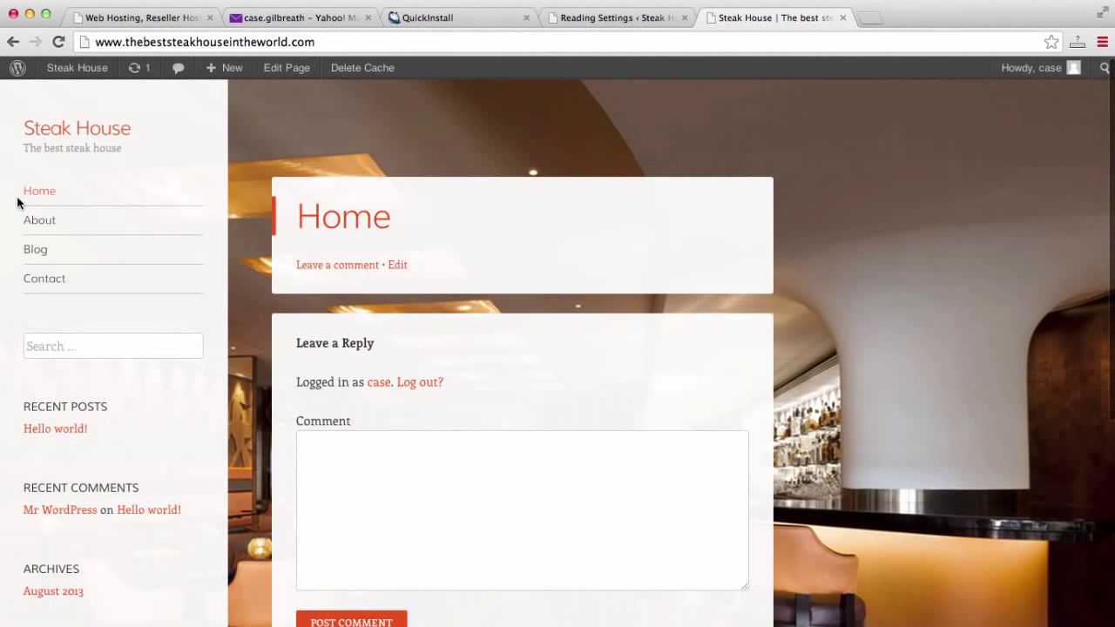
left_click(49, 252)
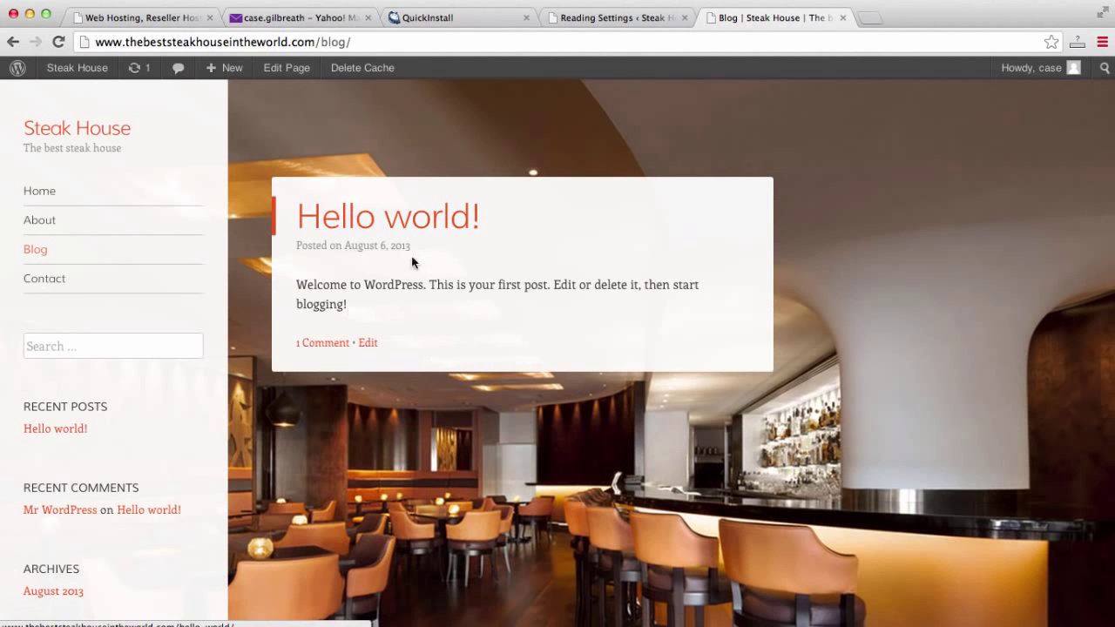
left_click(49, 201)
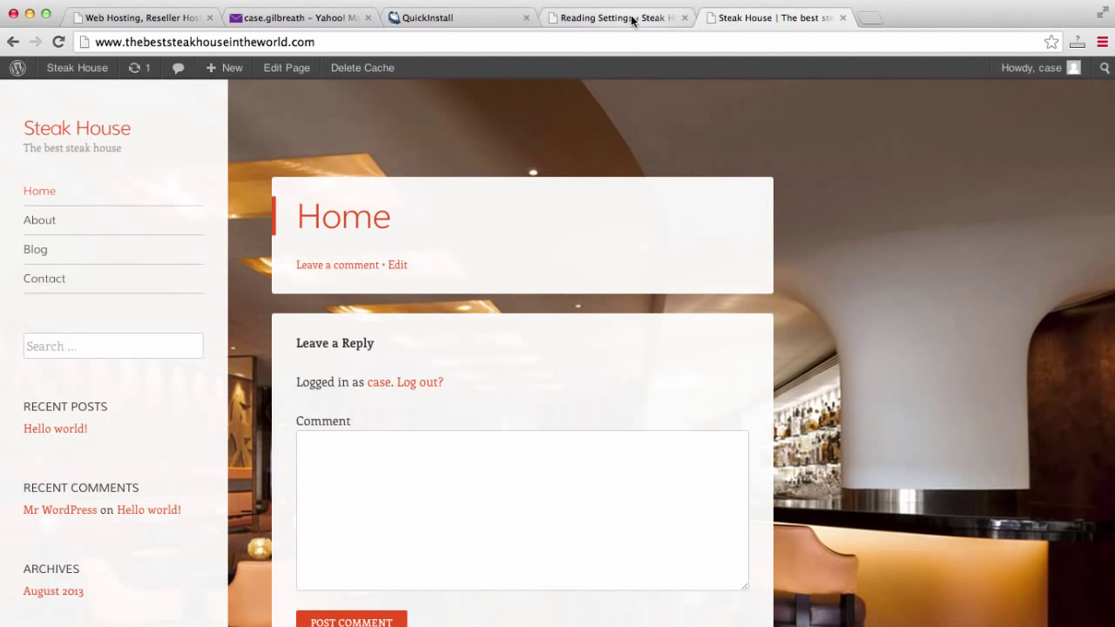
scroll(513, 349, "down", 3)
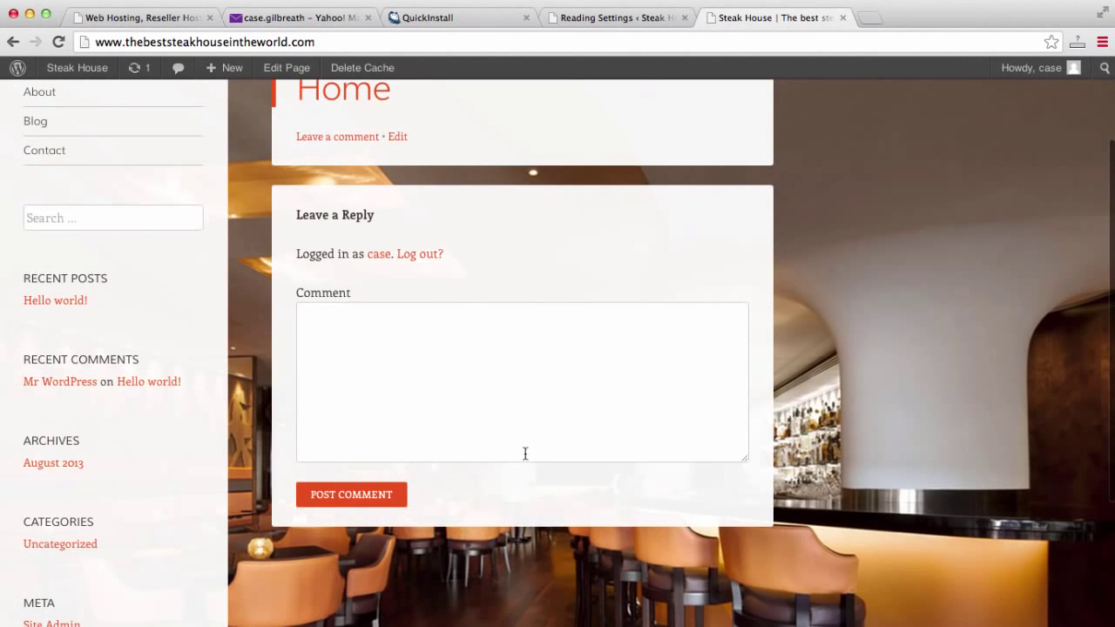
scroll(526, 453, "up", 3)
left_click(637, 17)
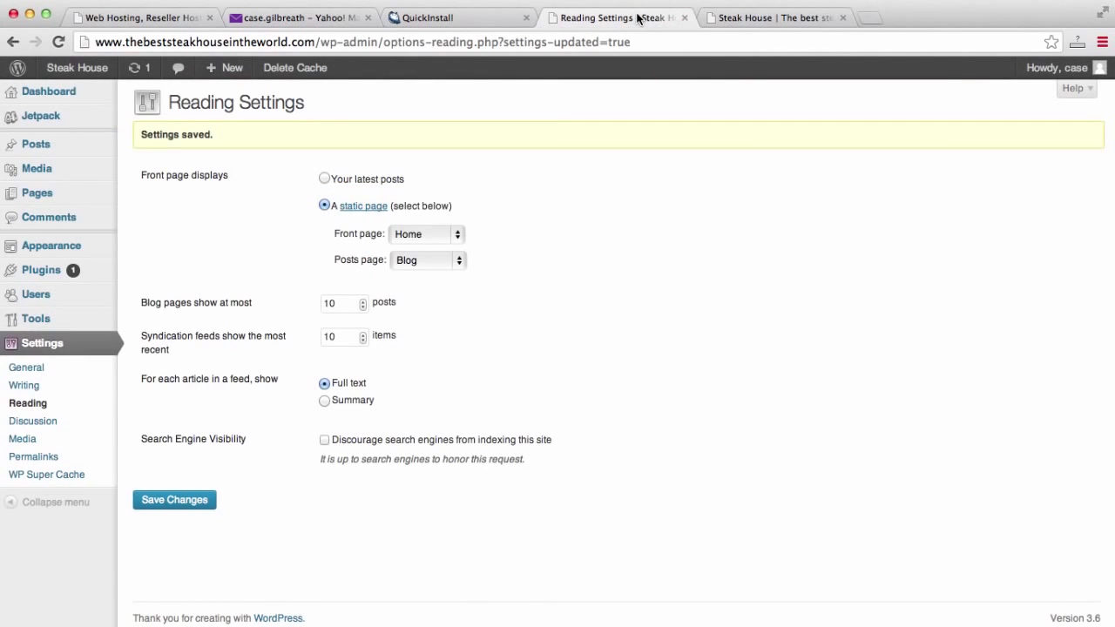
left_click(57, 196)
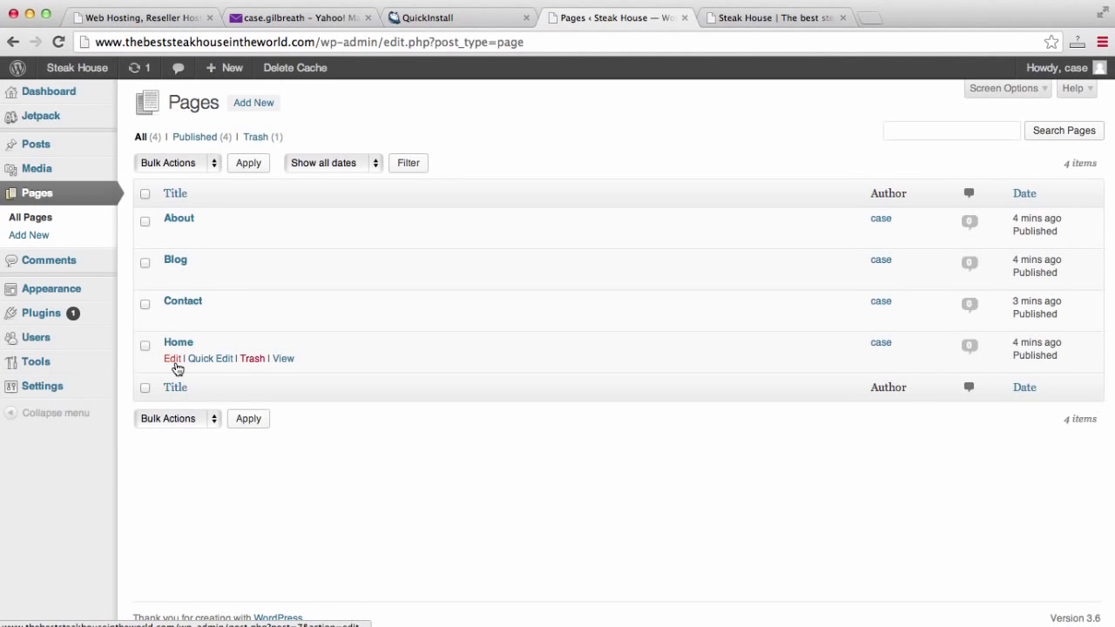
Open the Home page in the editor and delete its title.
left_click(174, 362)
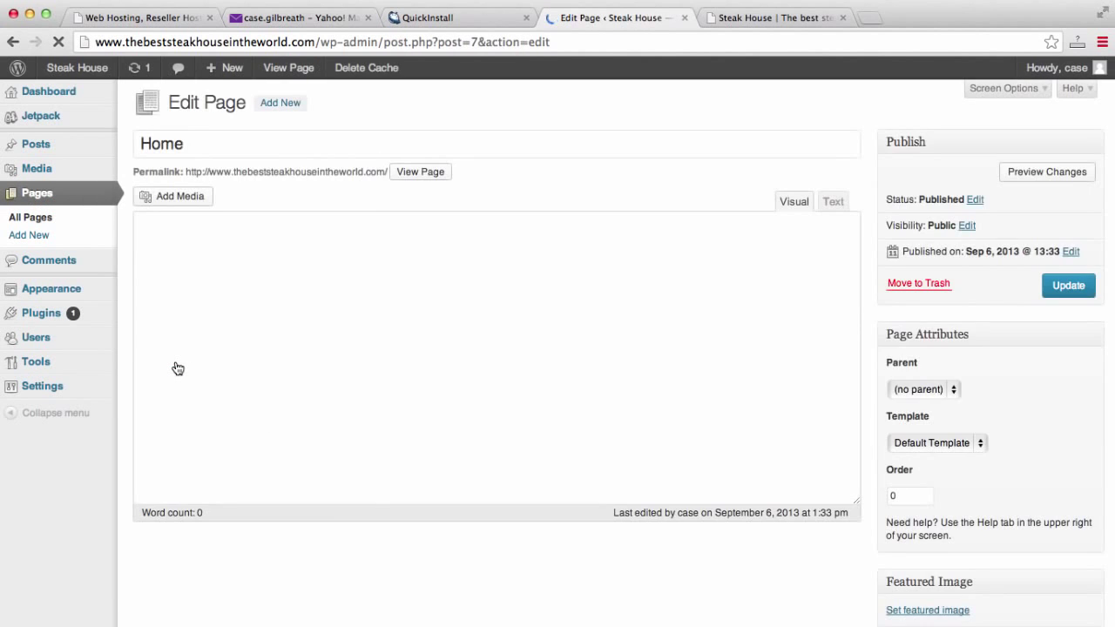
left_click(778, 17)
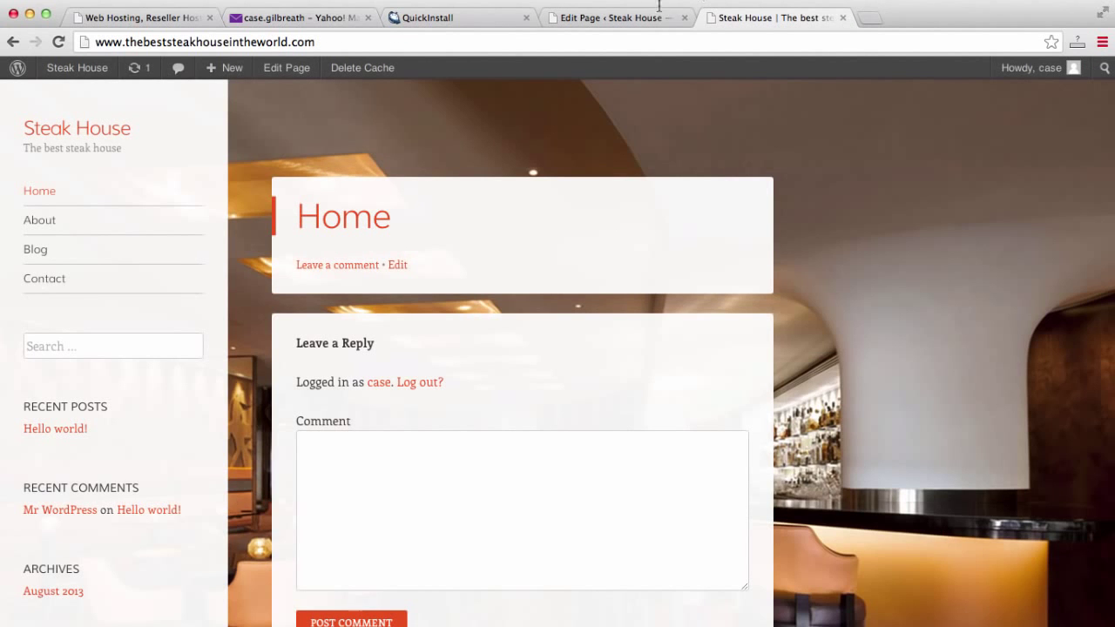
left_click(612, 19)
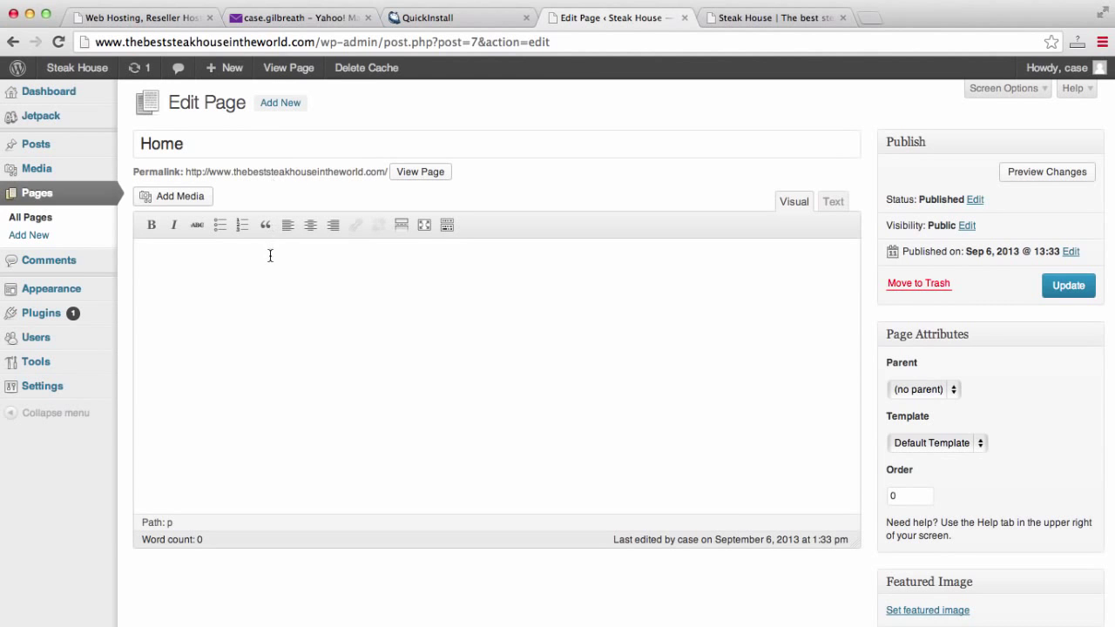
double_click(254, 150)
key("BackSpace")
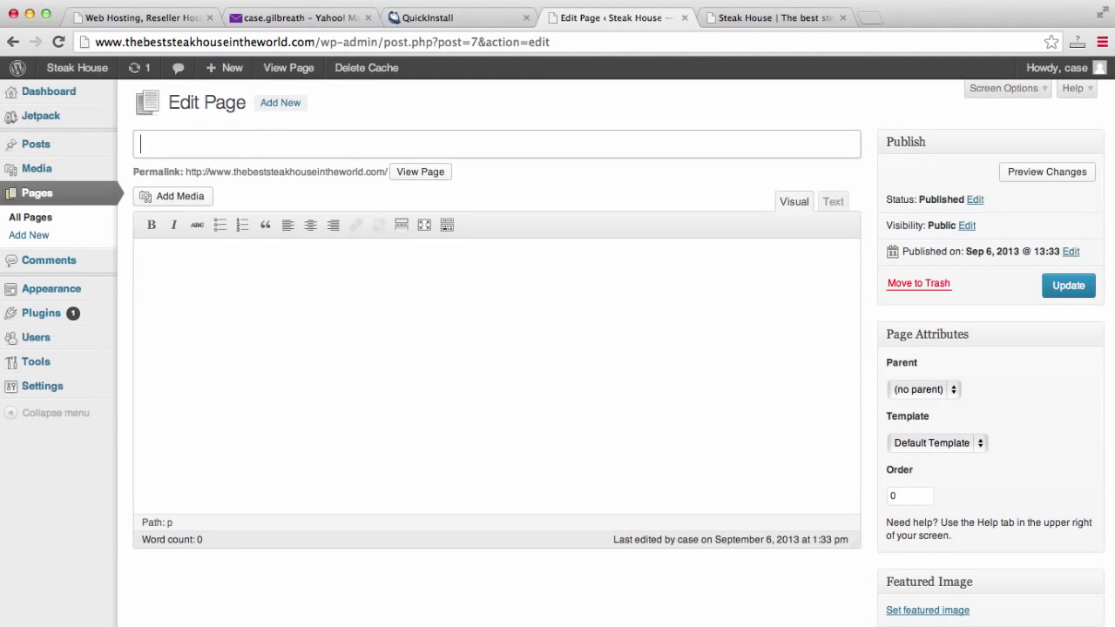
left_click(803, 14)
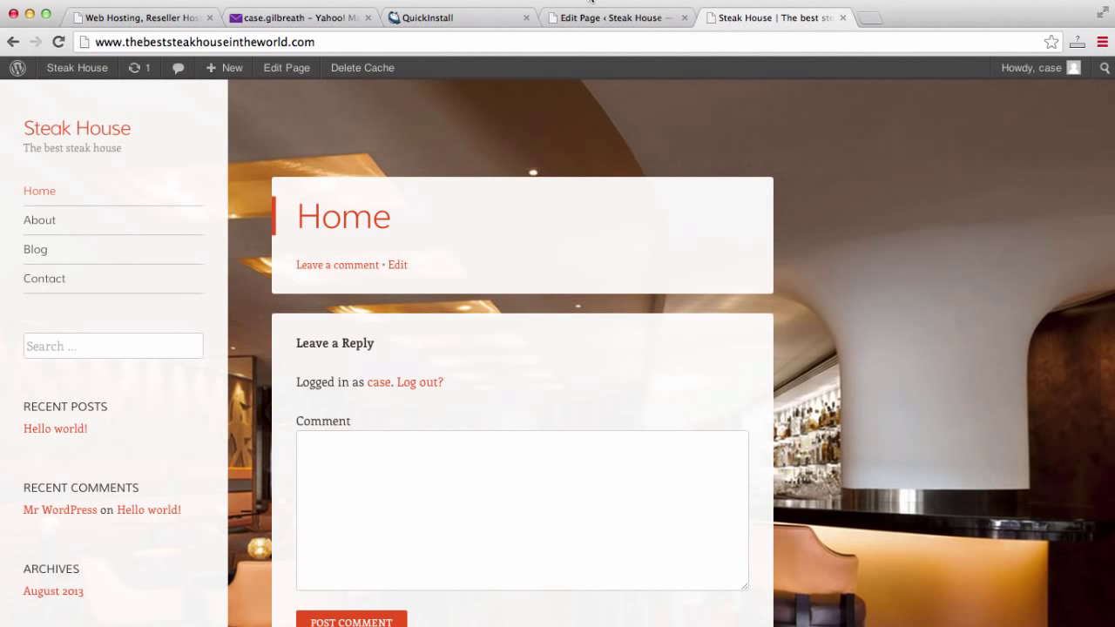
left_click(599, 18)
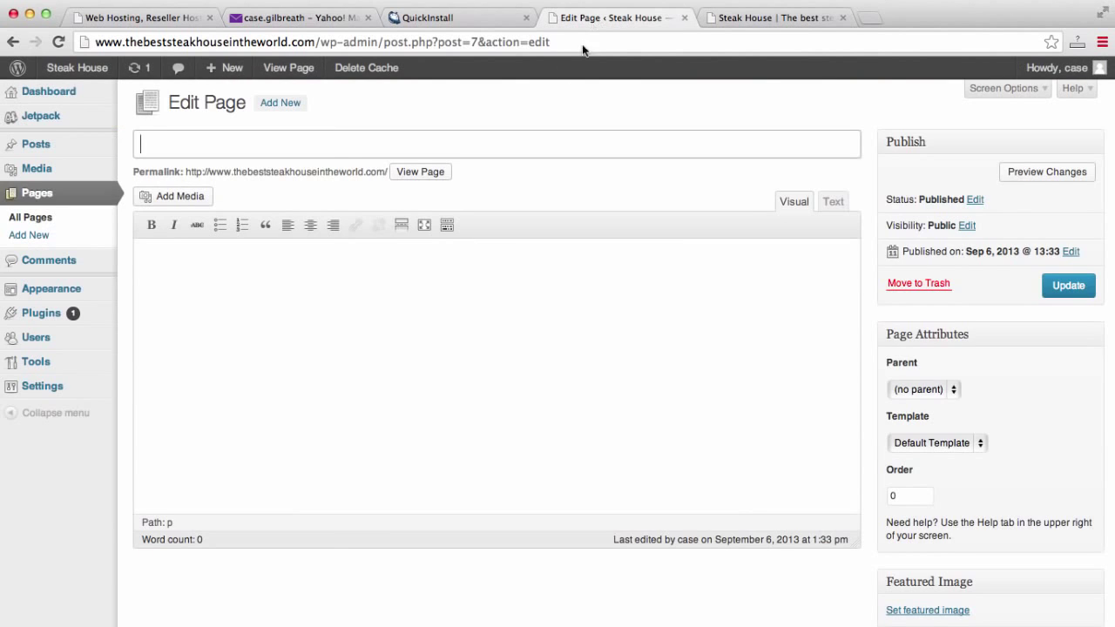
Add the line 'Welcome to the best steak house in the world!' to the Home page and update it.
left_click(334, 281)
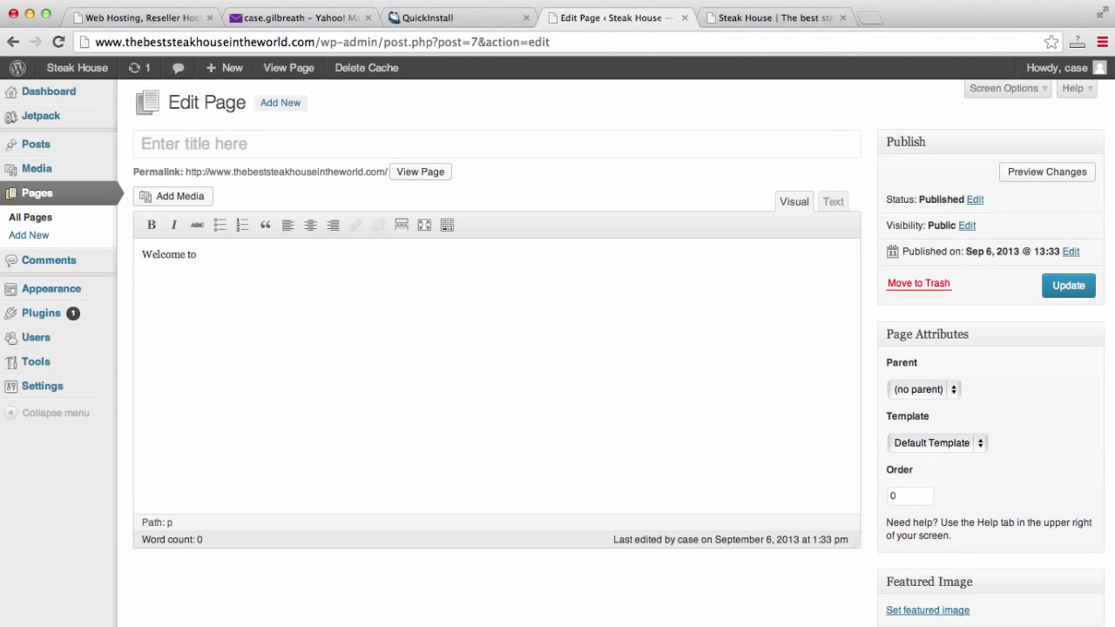
type("Welcome to the best steak house in t")
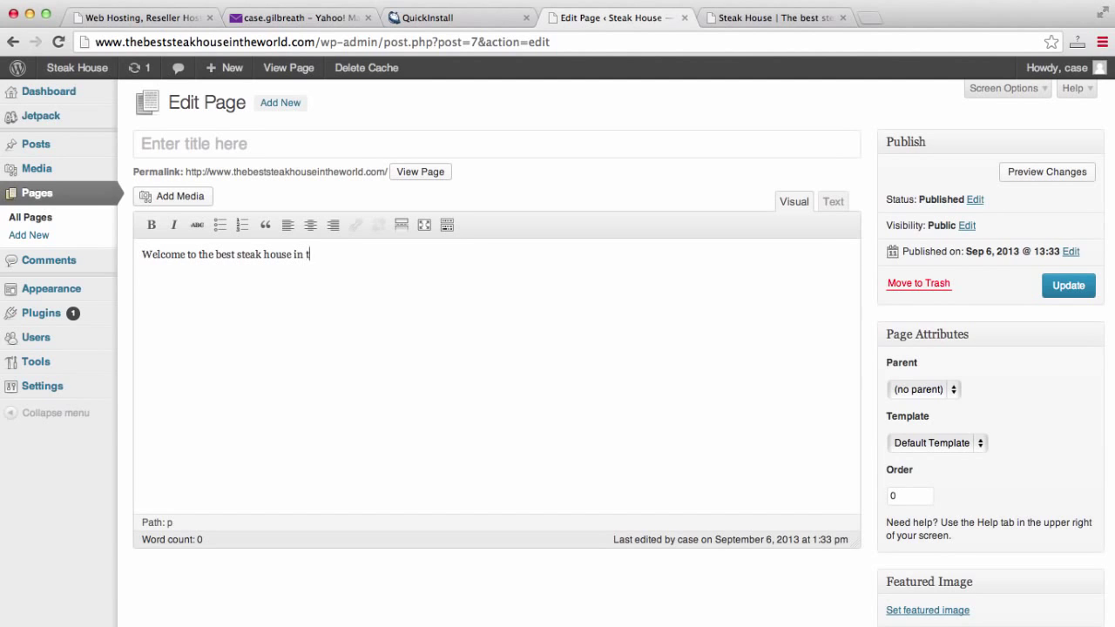
type("he world!!")
left_click(1067, 288)
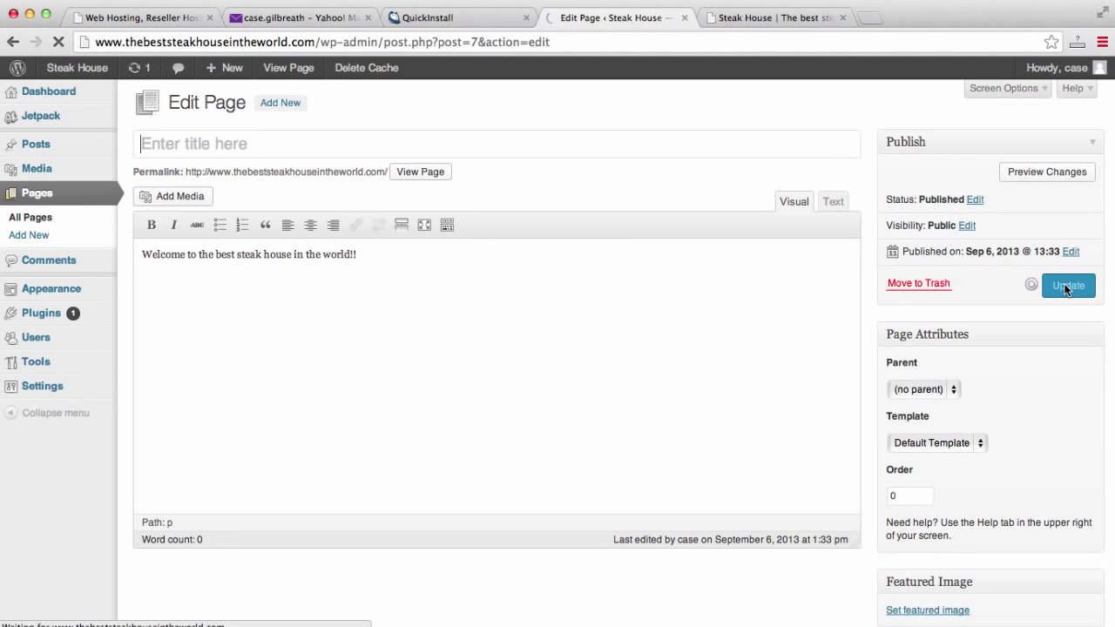
left_click(783, 19)
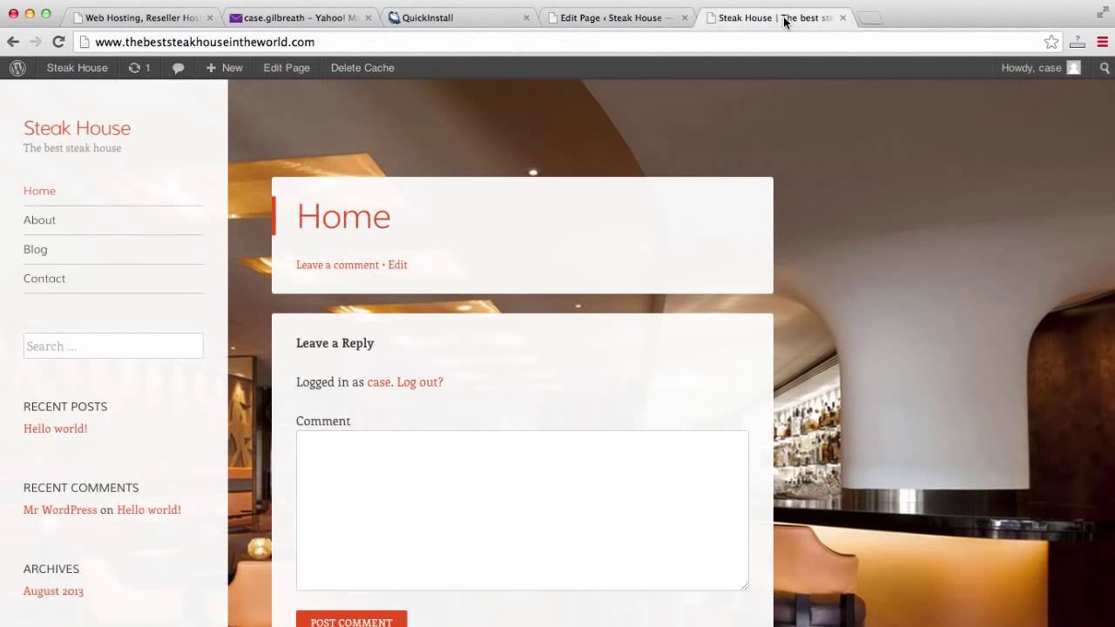
Reload the live site to view the new Home content and the About page, then return to the editor.
left_click(775, 42)
key("Return")
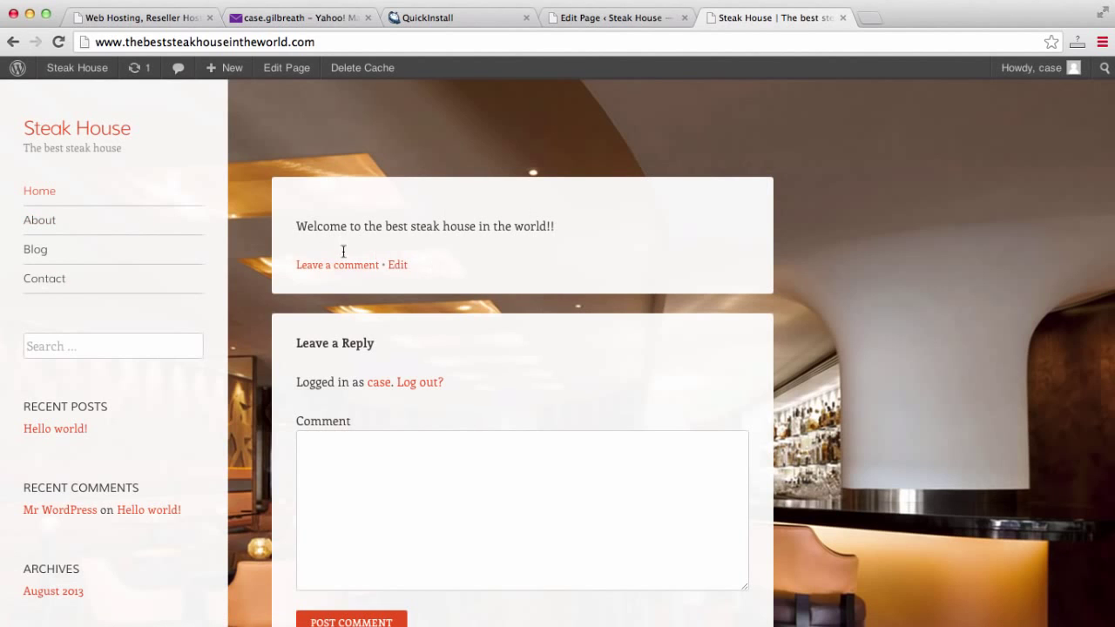
left_click(35, 223)
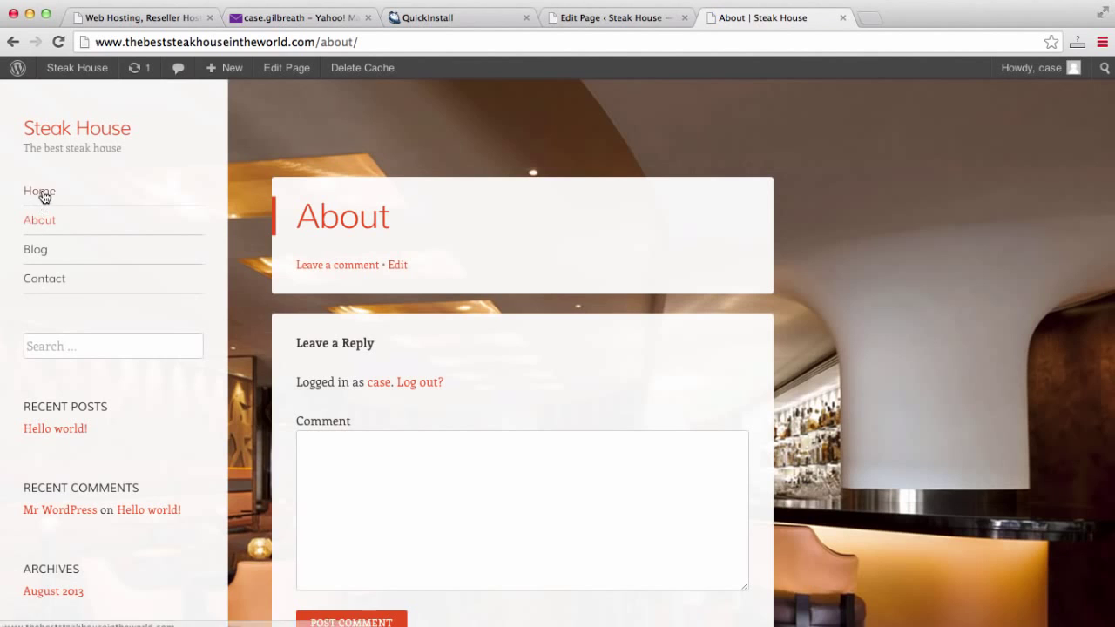
left_click(42, 193)
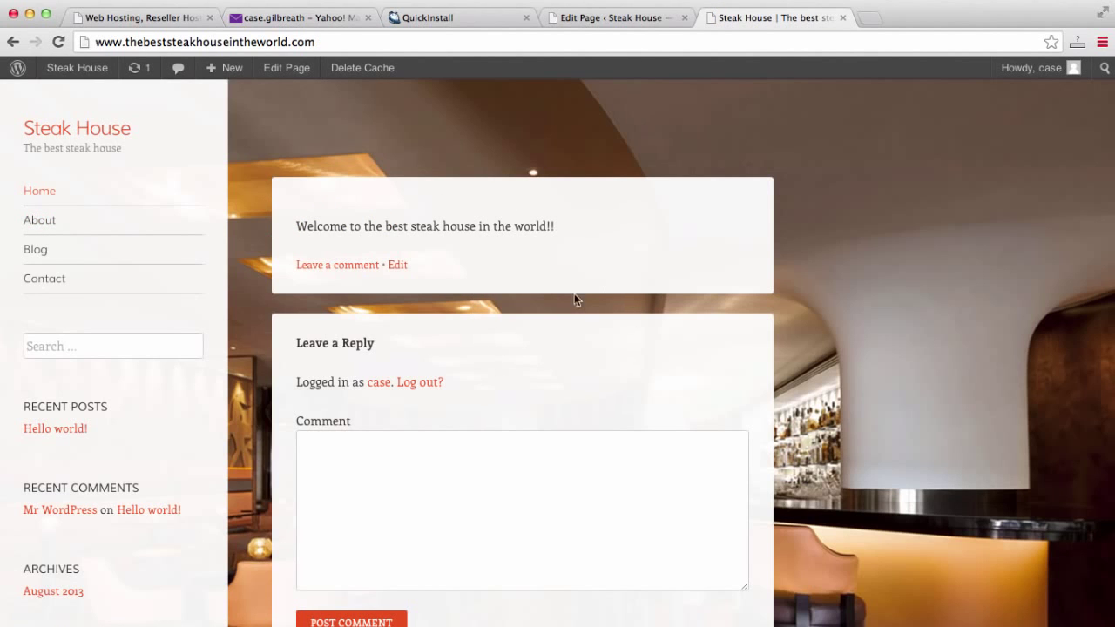
left_click(652, 17)
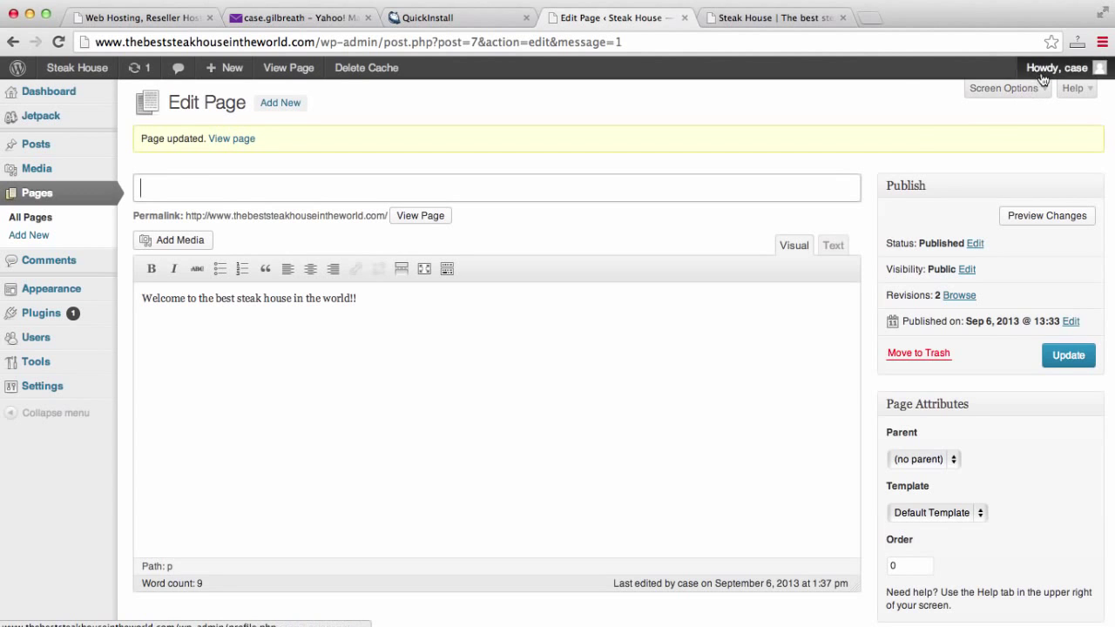
Untick Allow comments in the home page's Discussion panel and update the page.
left_click(1004, 88)
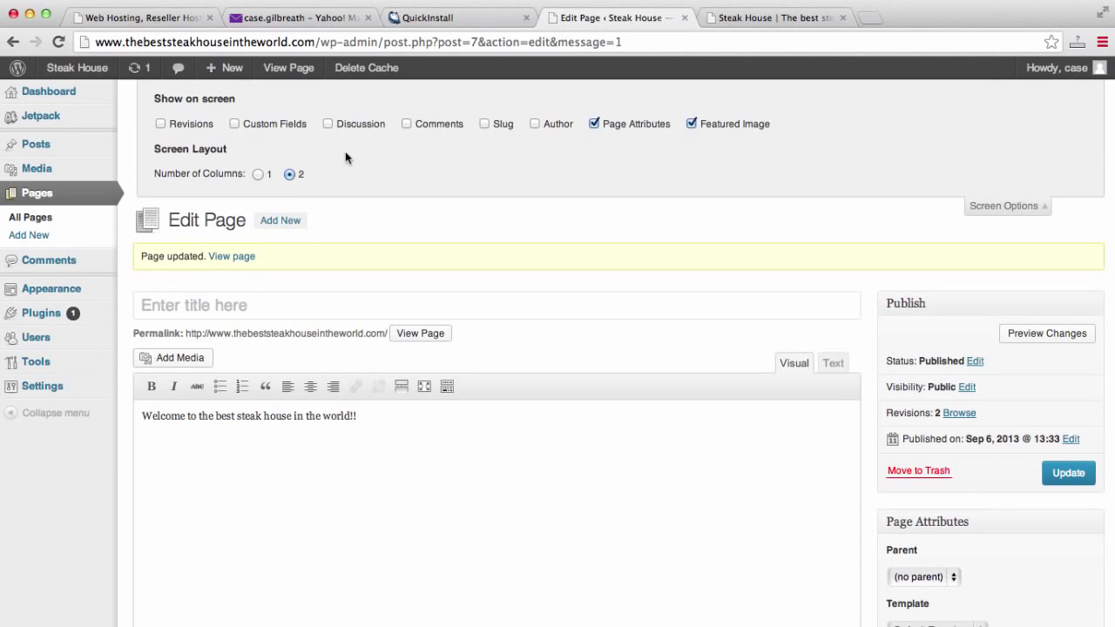
scroll(754, 224, "down", 5)
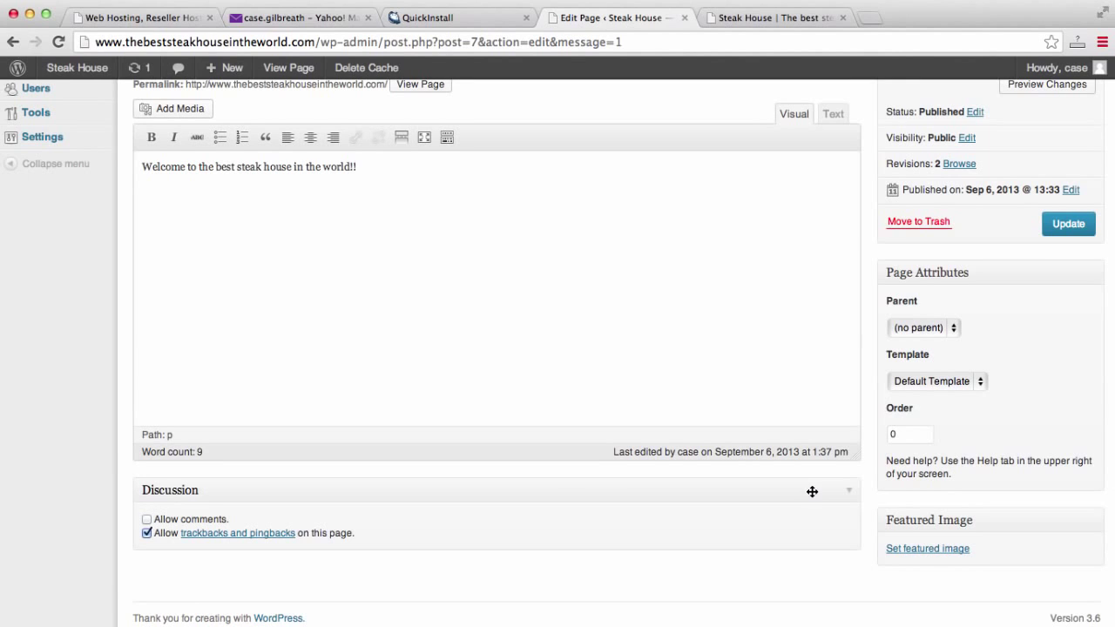
left_click(1060, 230)
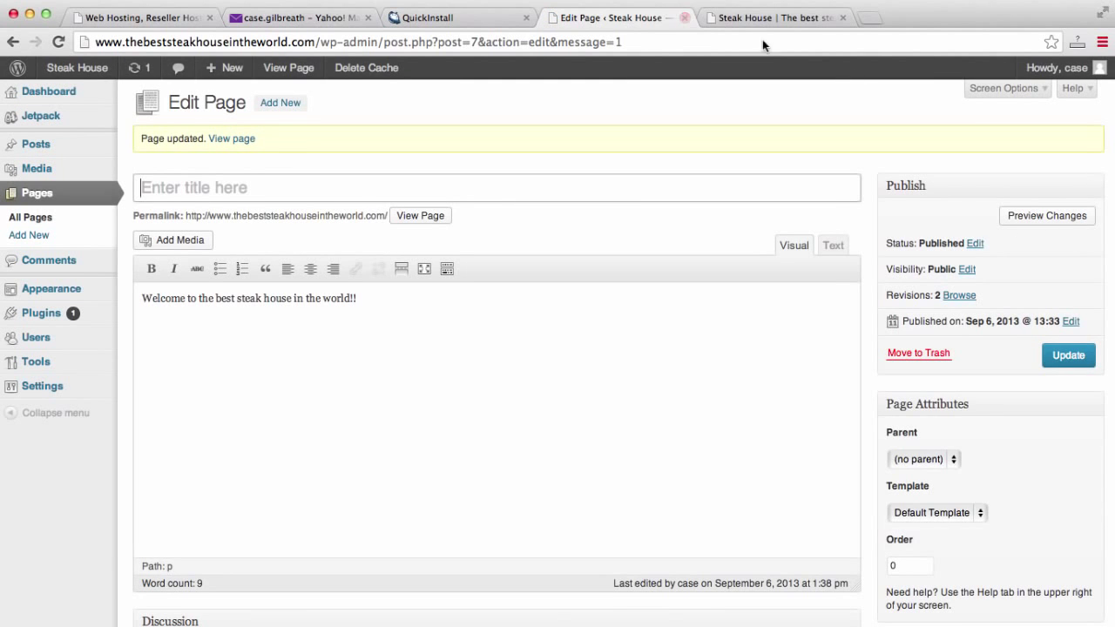
Reload the live site, check that Home and About show no reply form, and start a new tab.
left_click(785, 21)
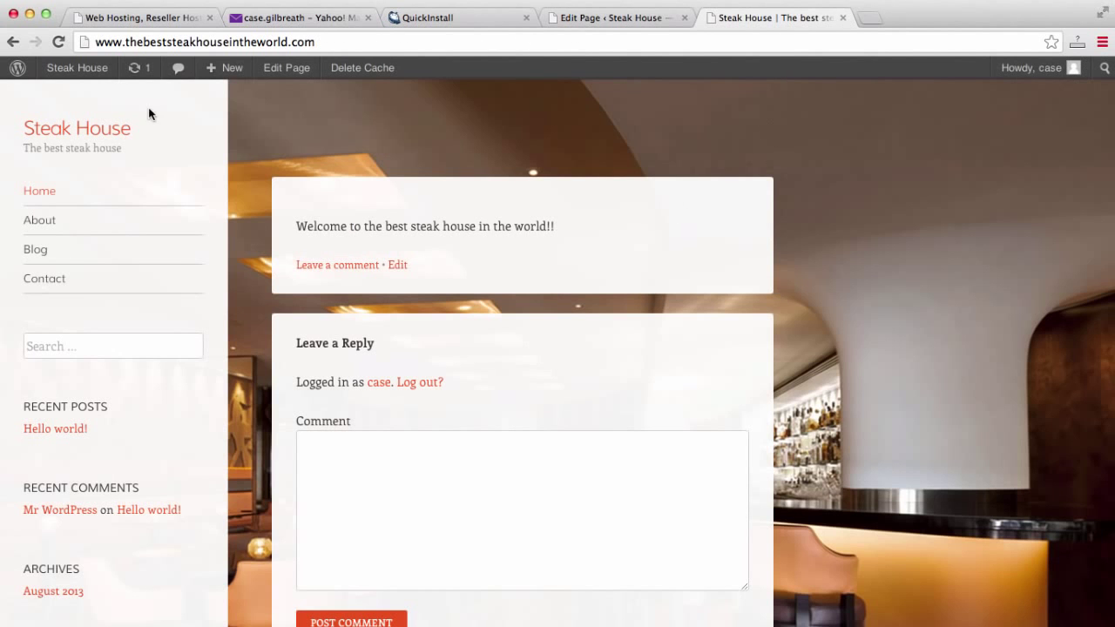
left_click(255, 45)
key("Return")
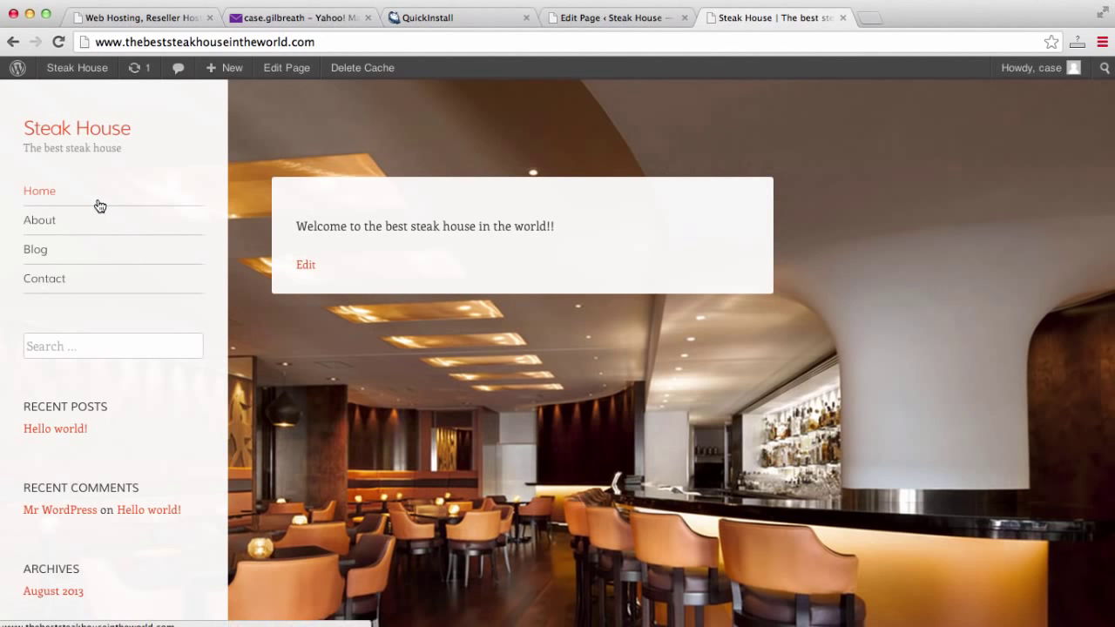
left_click(27, 224)
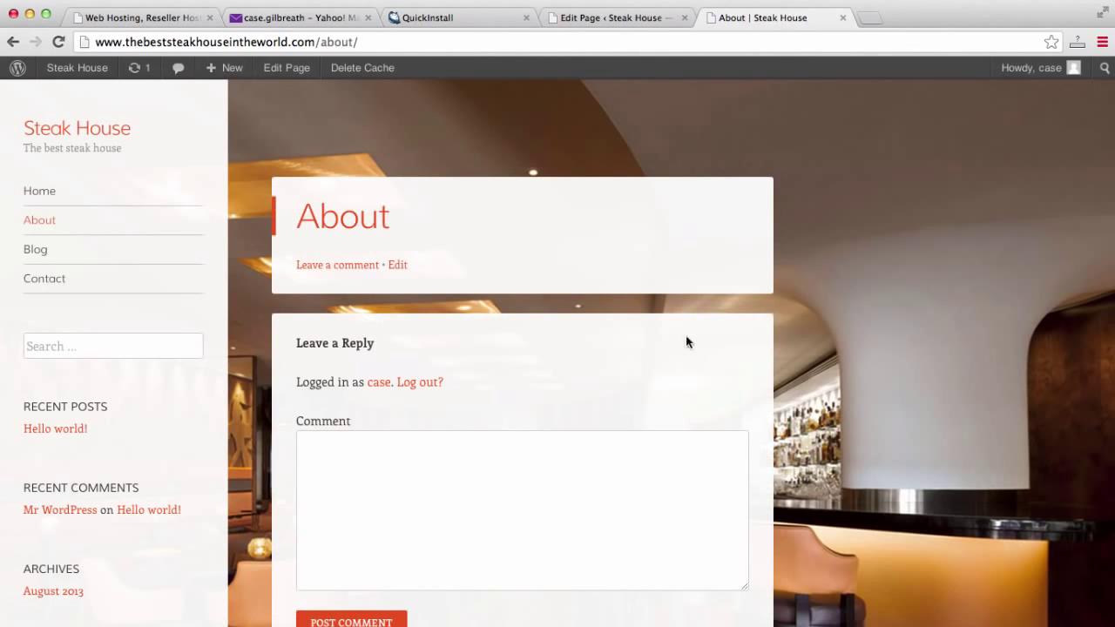
left_click(618, 18)
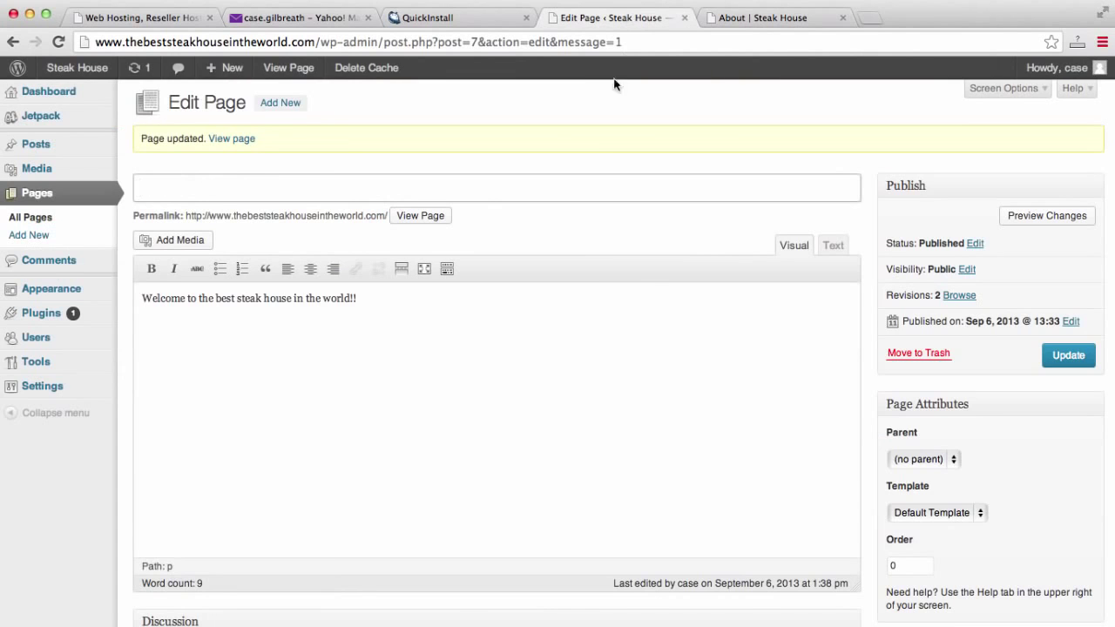
left_click(882, 15)
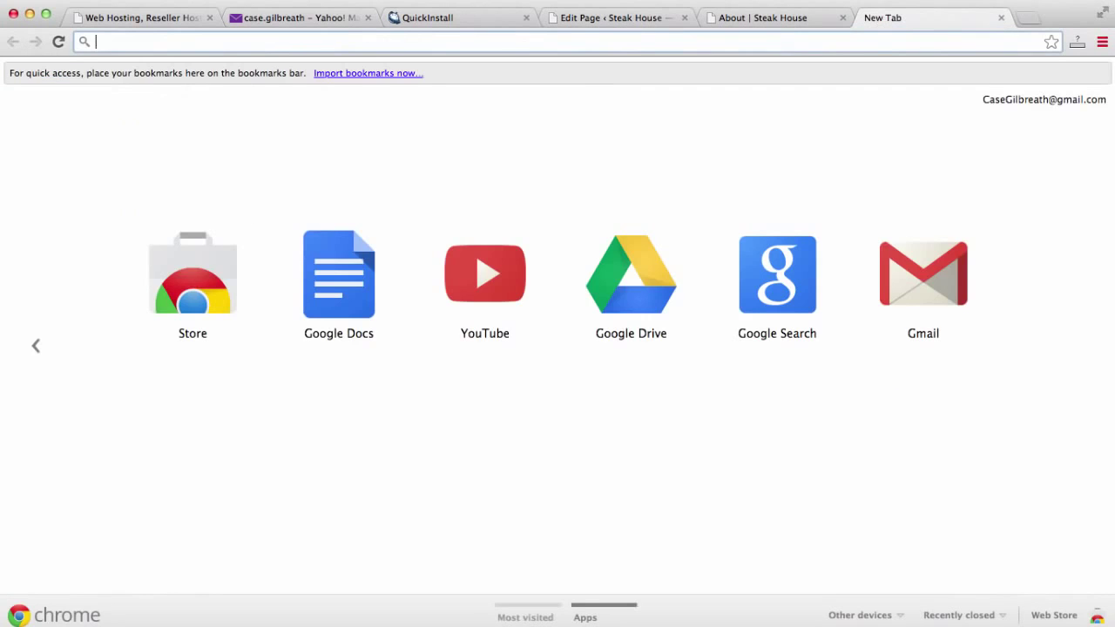
Search 'dummy text', open lipsum.com, and select the standard Lorem Ipsum passage plus Section 1.10.32.
type("dummy text")
key("Return")
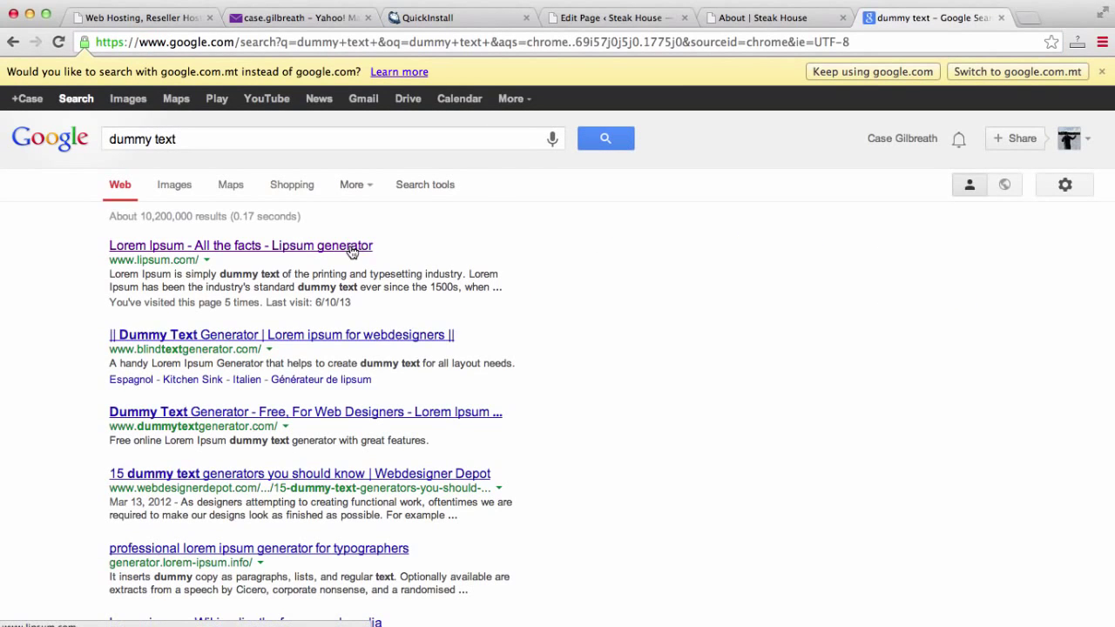
left_click(352, 251)
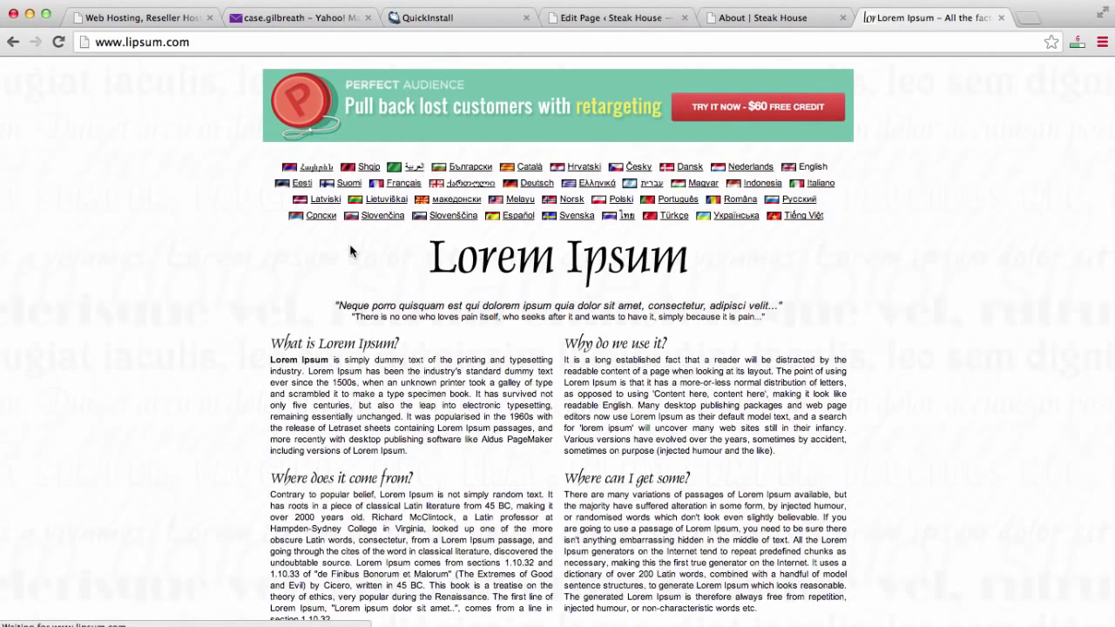
scroll(348, 253, "down", 2)
scroll(348, 253, "down", 10)
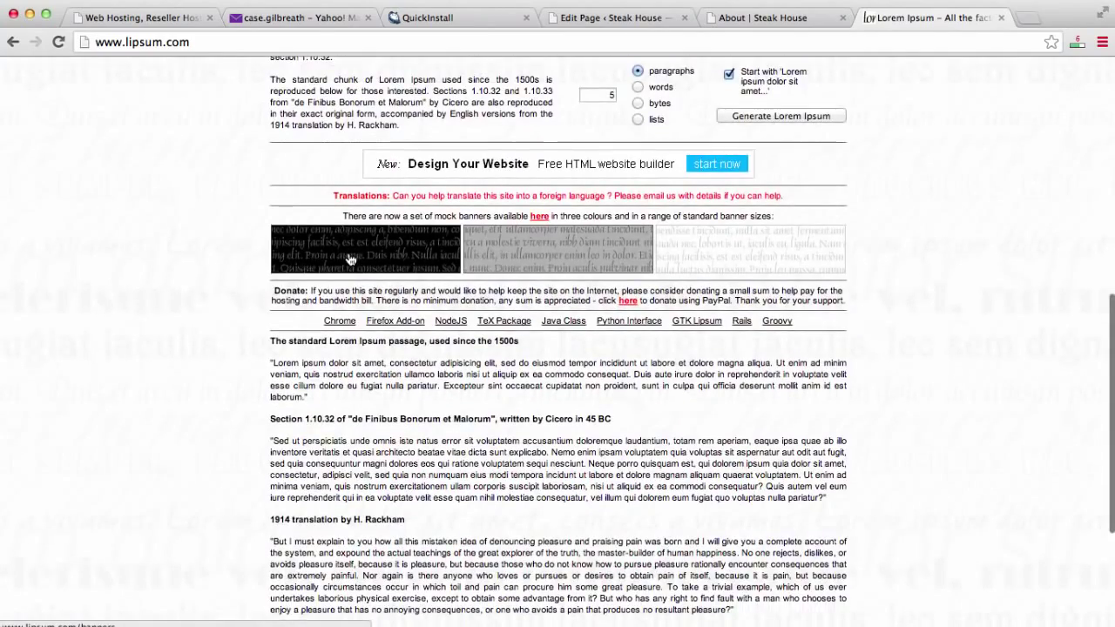
scroll(349, 259, "down", 5)
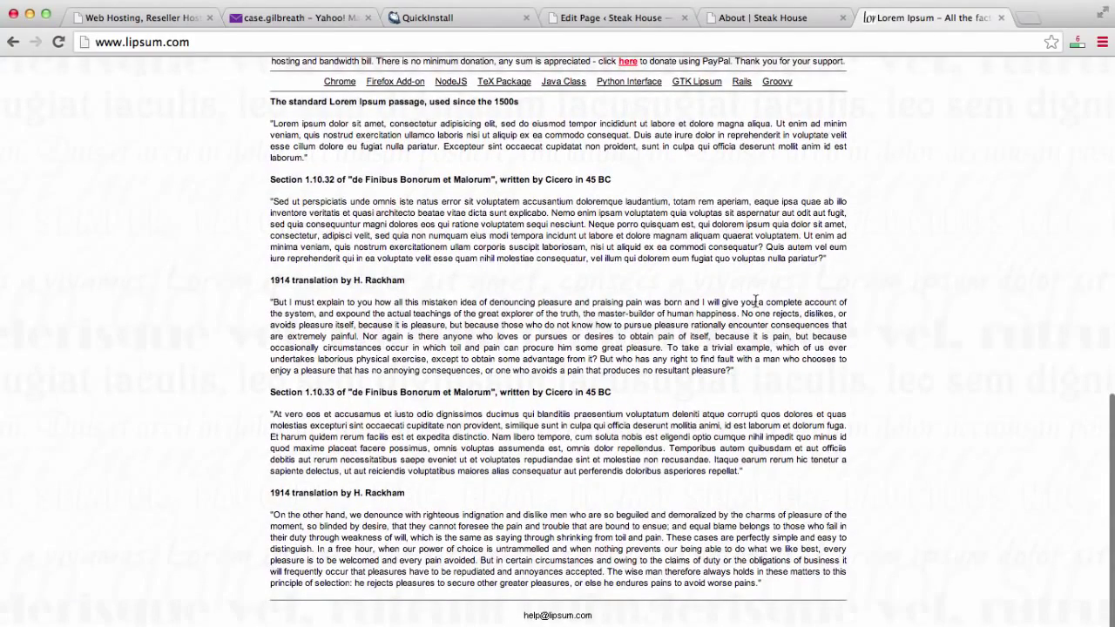
scroll(757, 301, "up", 1)
left_click_drag(761, 300, 253, 137)
key("super+c")
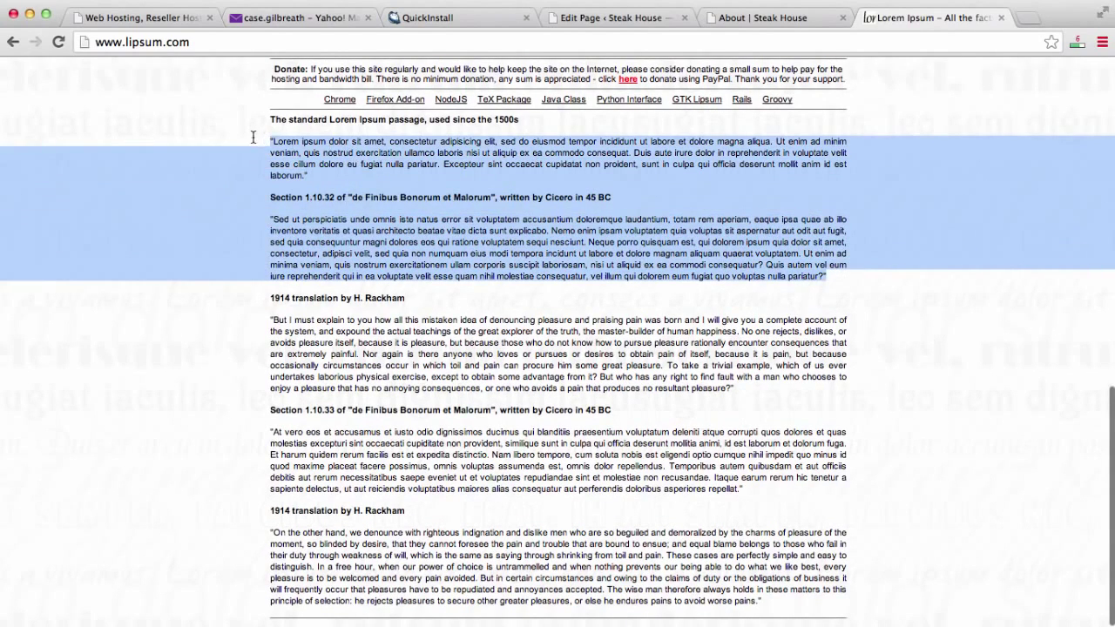
left_click(755, 19)
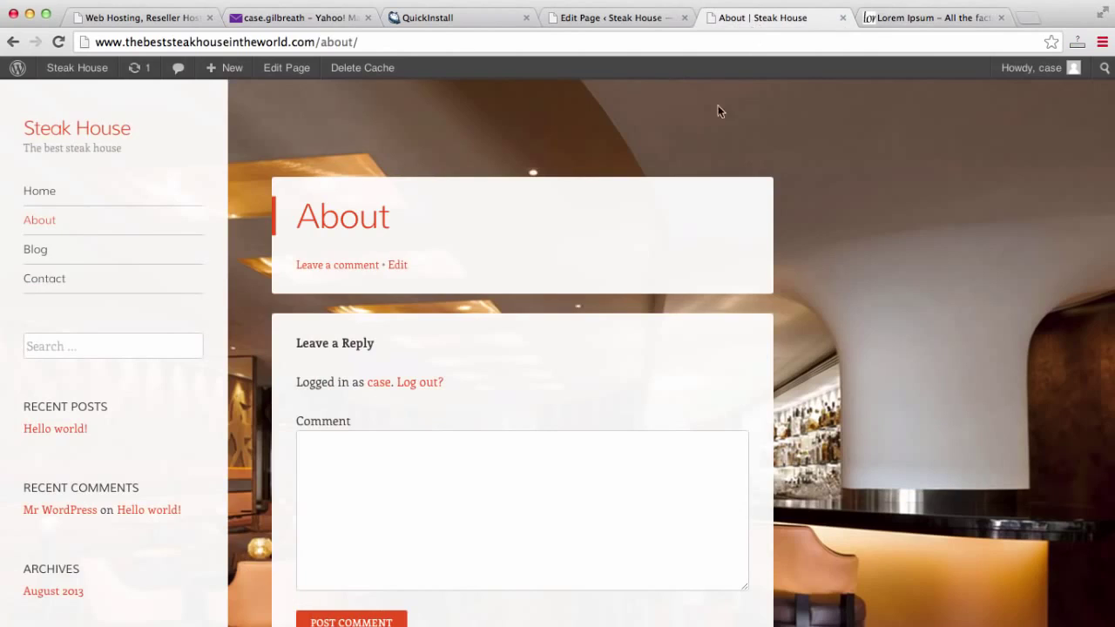
Paste the Lorem ipsum text into the About page and delete the Section 1.10.32 heading.
left_click(637, 12)
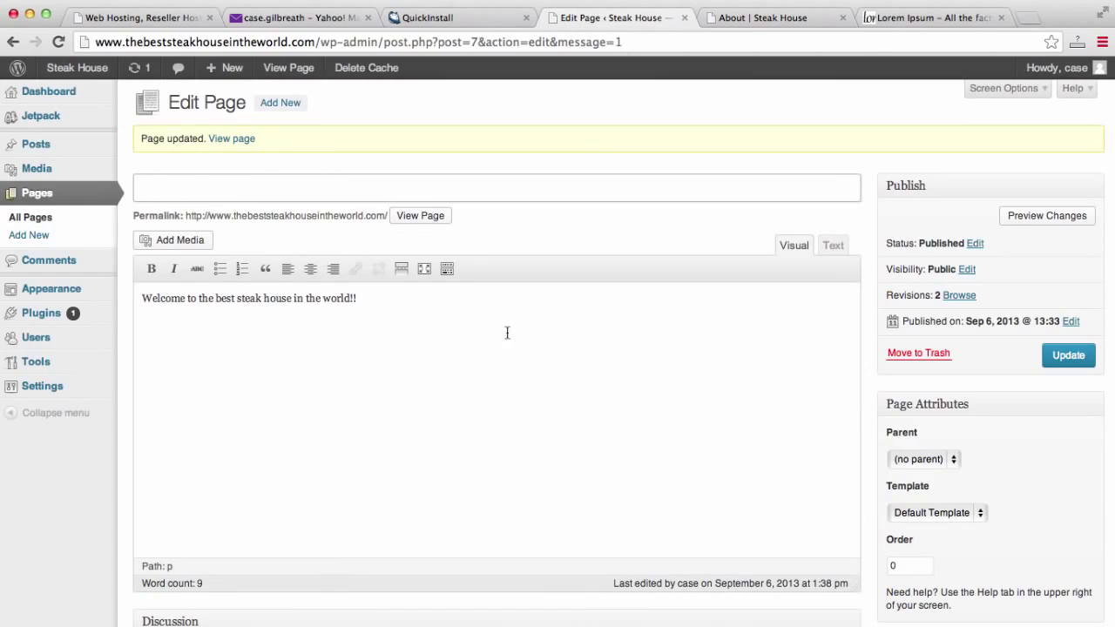
left_click(24, 200)
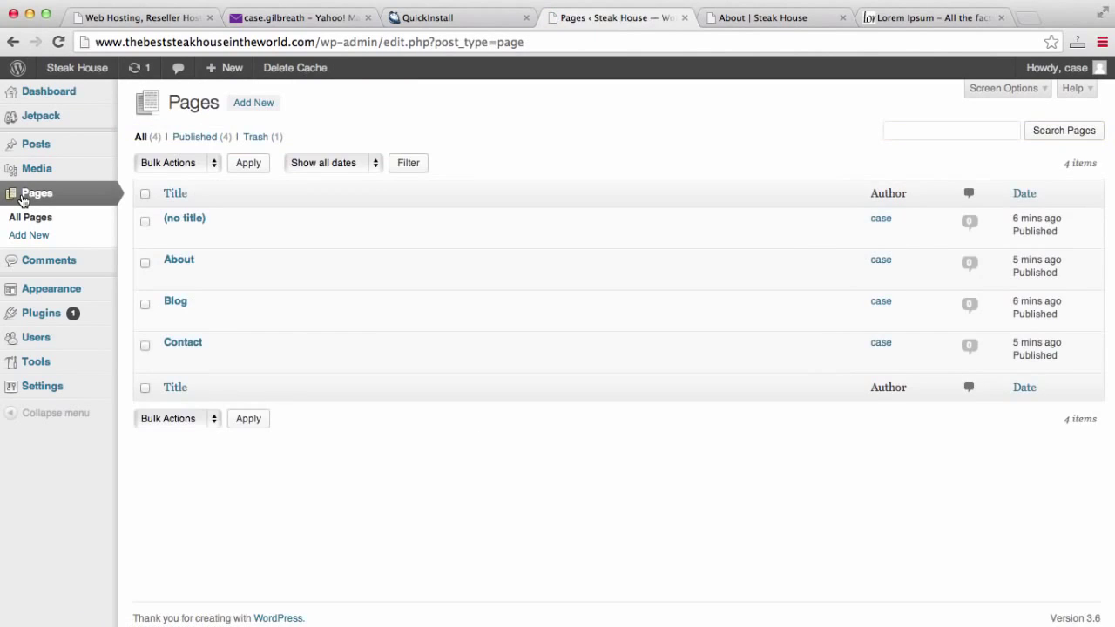
left_click(172, 276)
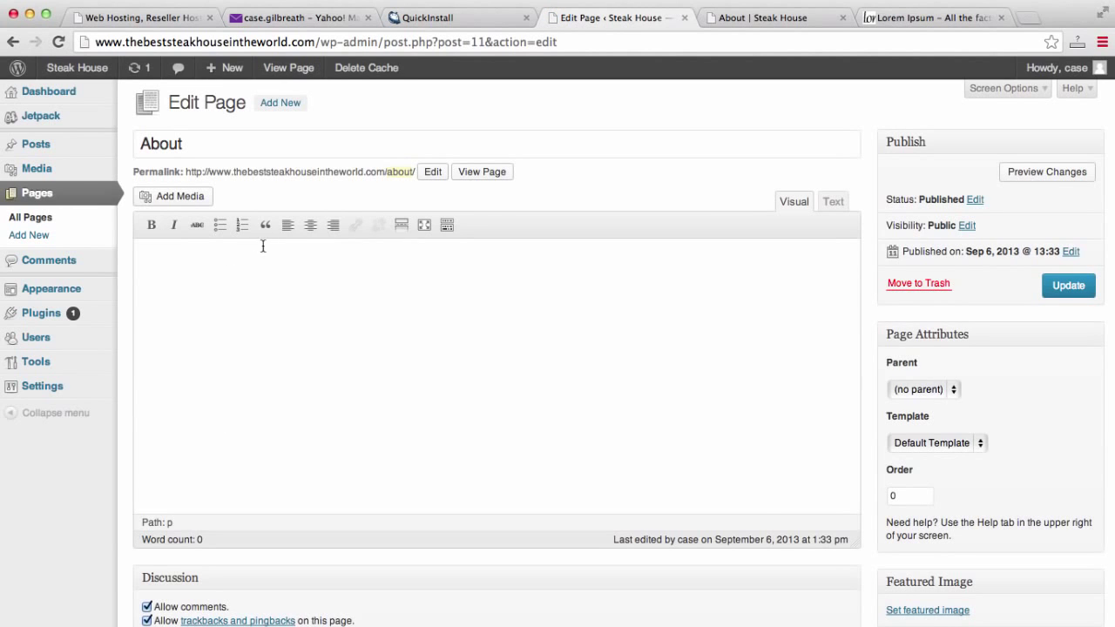
key("super+v")
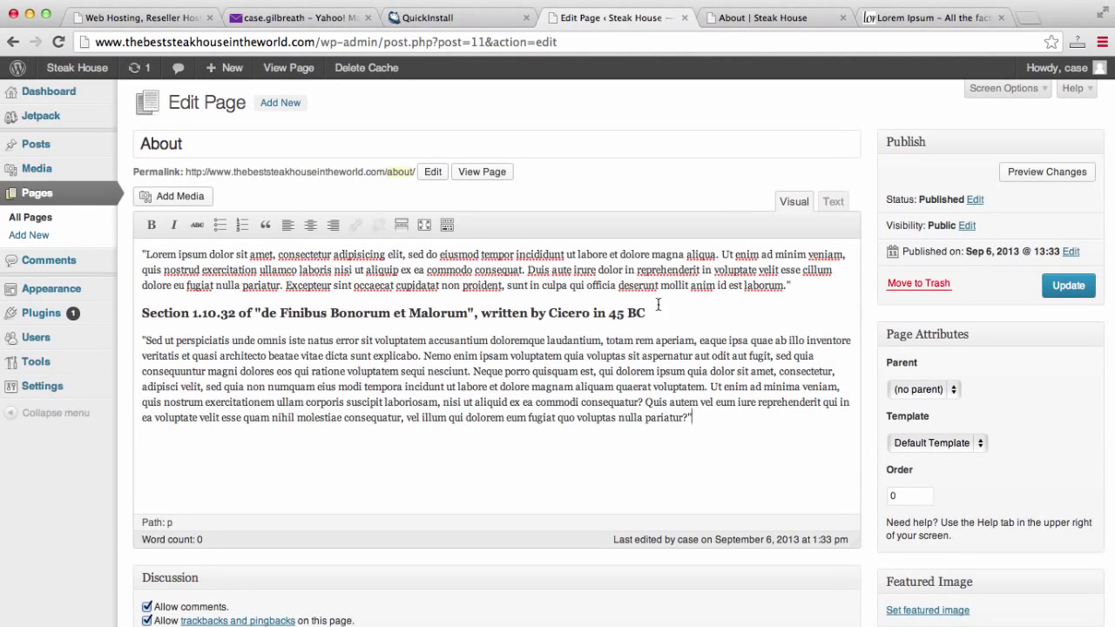
left_click_drag(660, 307, 11, 313)
key("BackSpace")
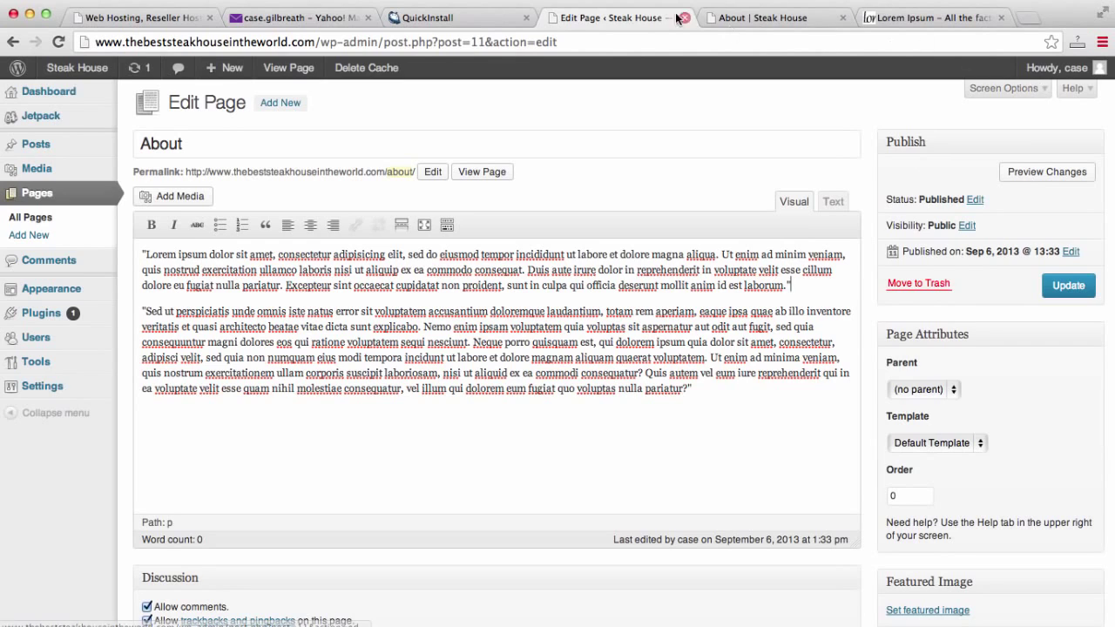
left_click(758, 18)
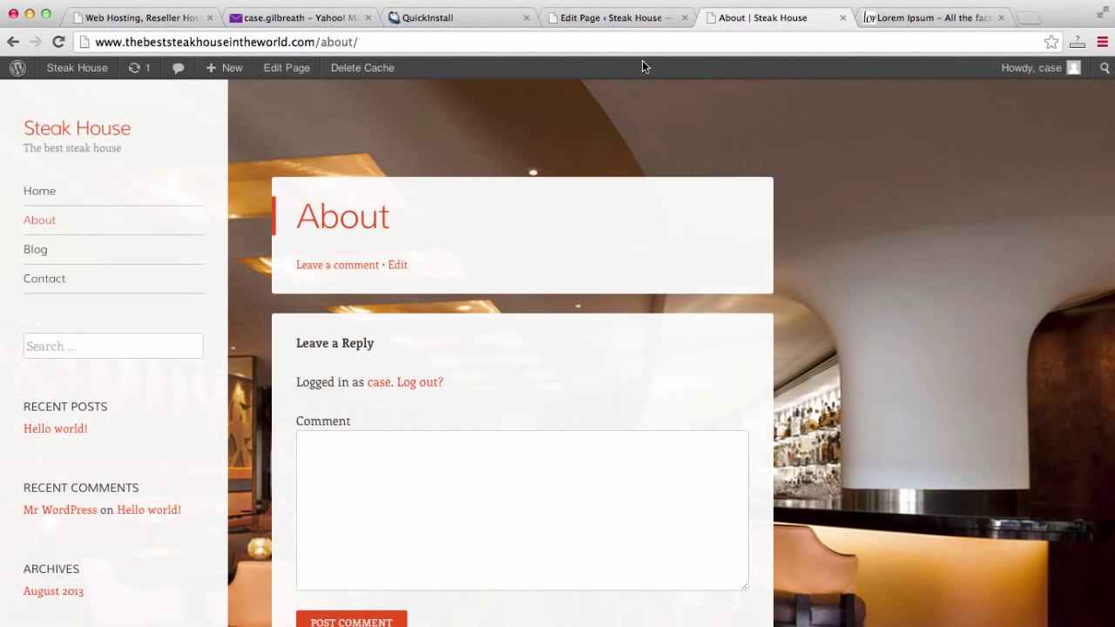
Untick Allow comments in the About page's Discussion panel and update the page.
left_click(647, 19)
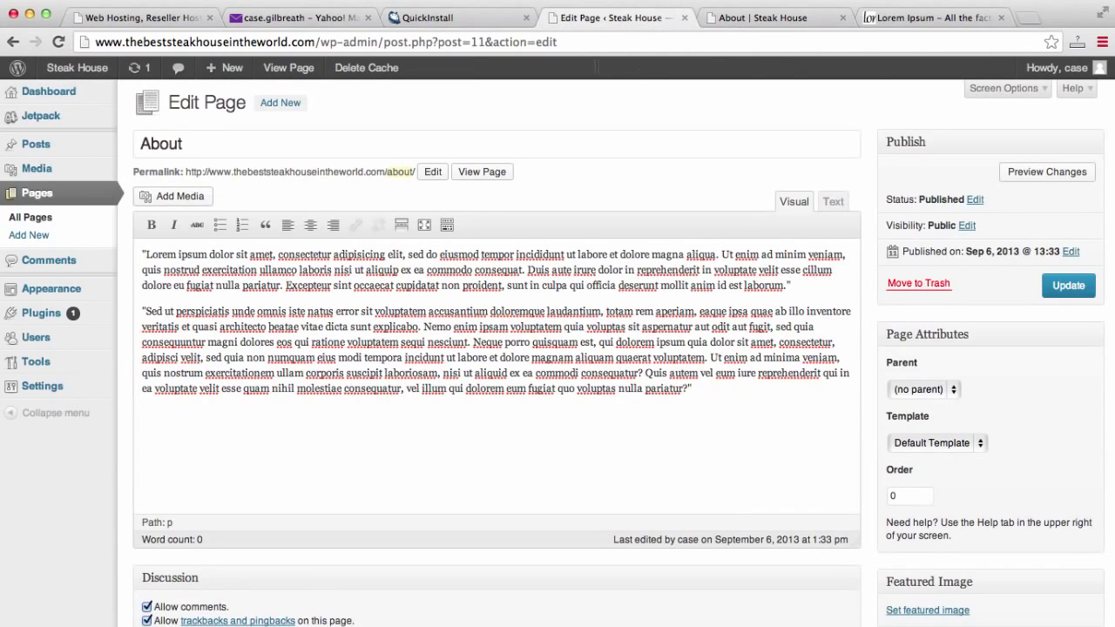
left_click(1045, 97)
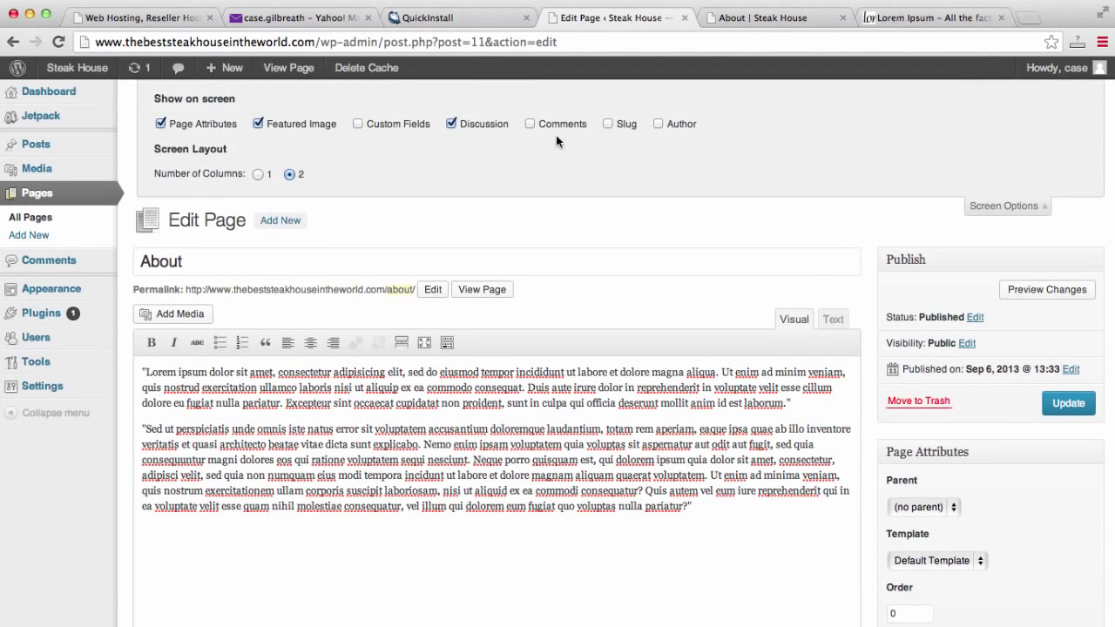
scroll(513, 149, "down", 4)
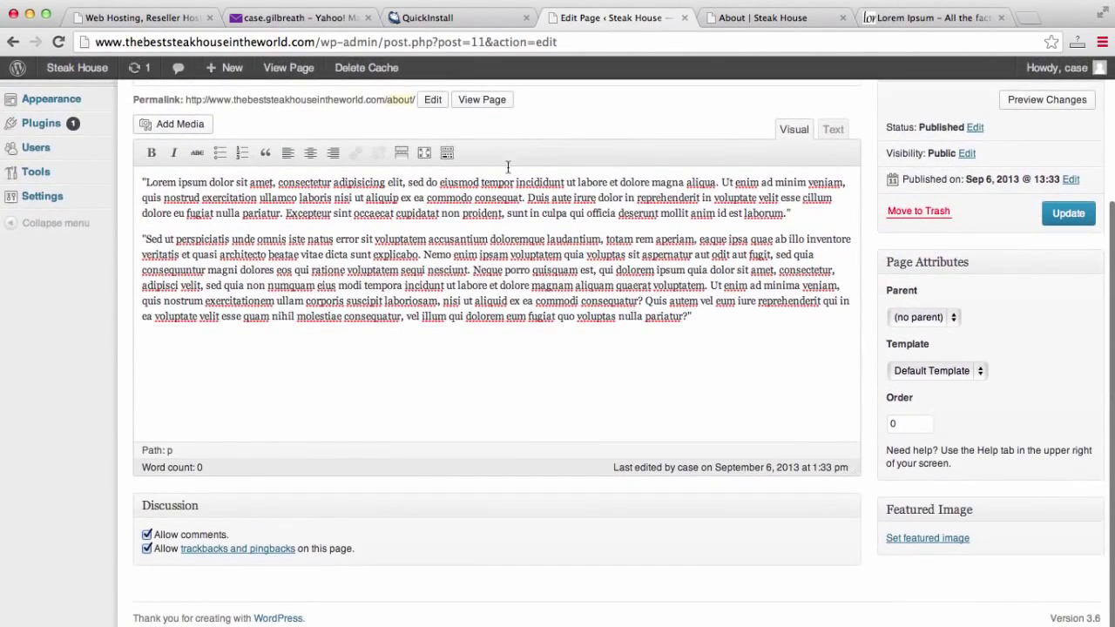
left_click(146, 535)
left_click(1074, 213)
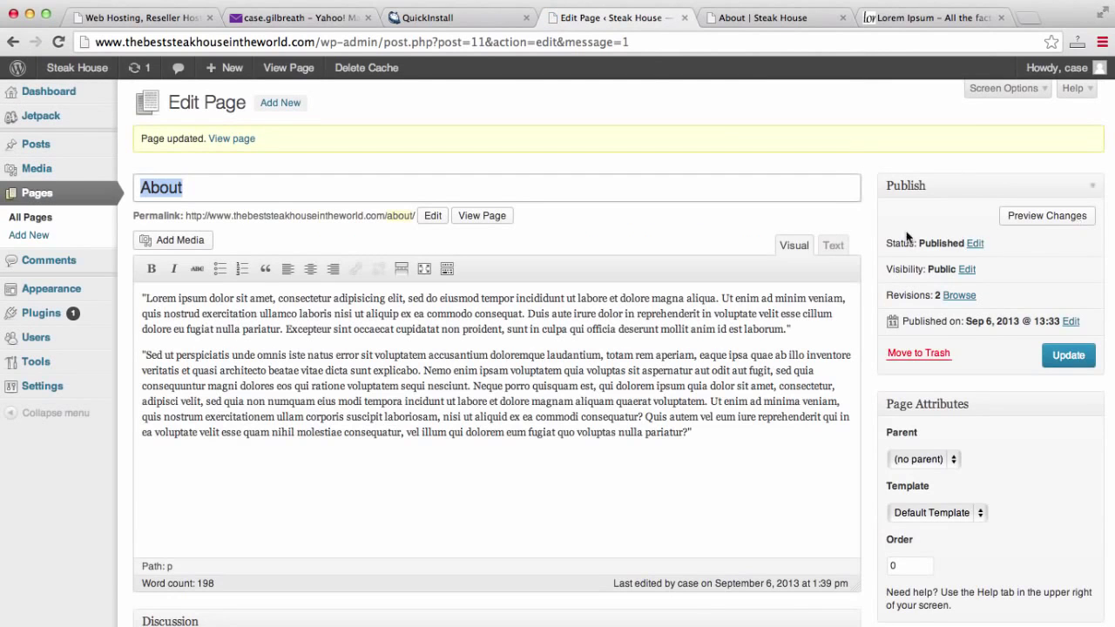
Reload the live About page and confirm both Lorem ipsum paragraphs appear without a reply form.
left_click(780, 22)
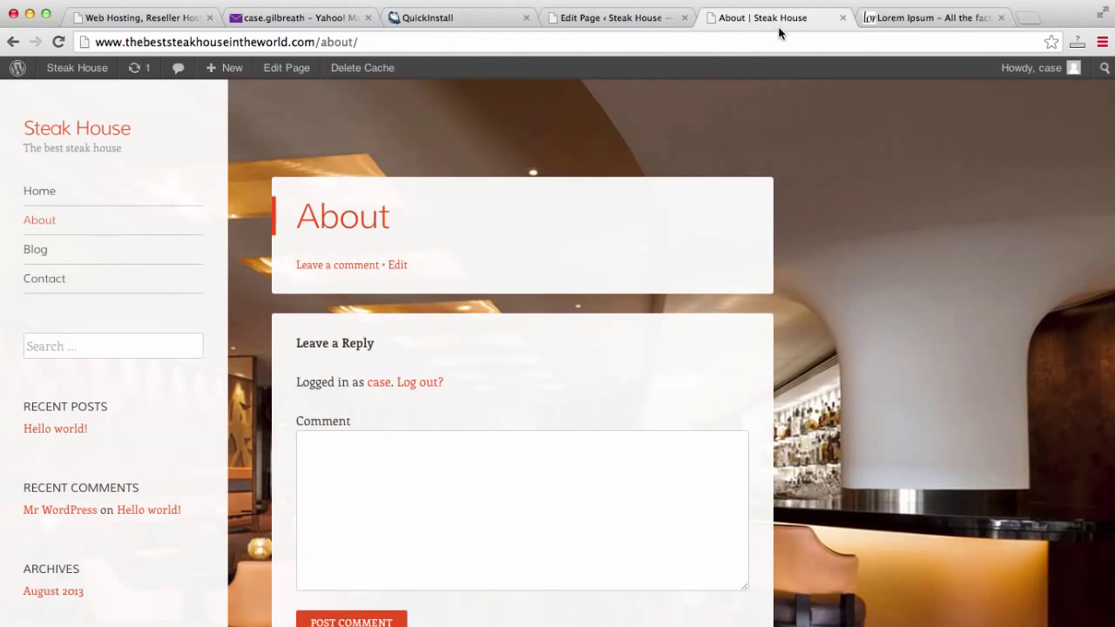
key("super+l")
key("Return")
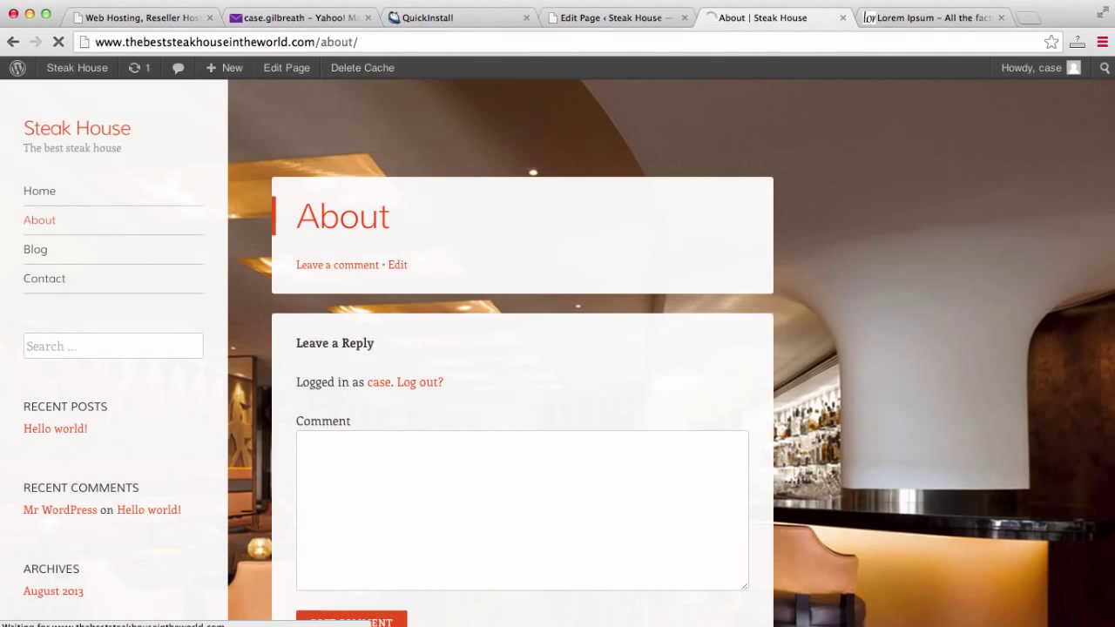
scroll(799, 305, "down", 5)
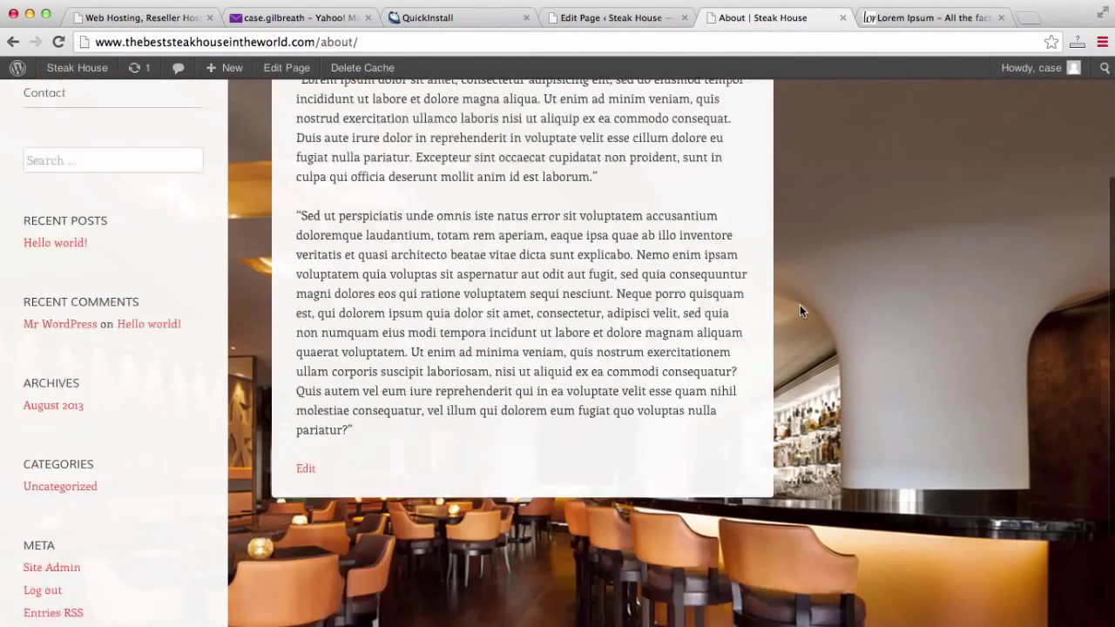
scroll(800, 304, "up", 5)
scroll(799, 305, "down", 5)
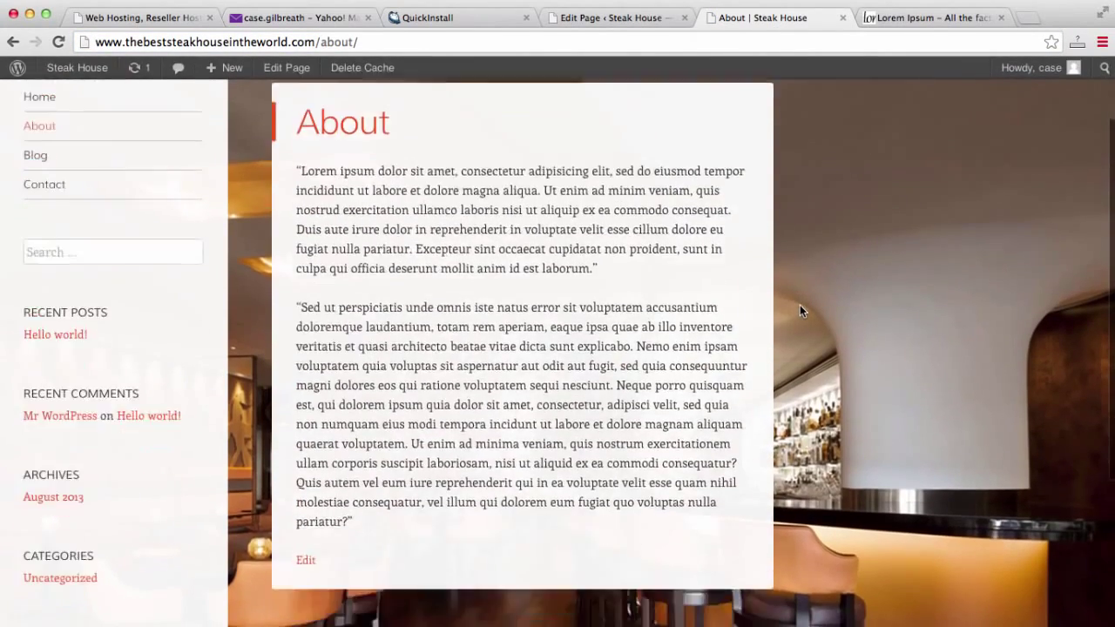
scroll(799, 305, "up", 4)
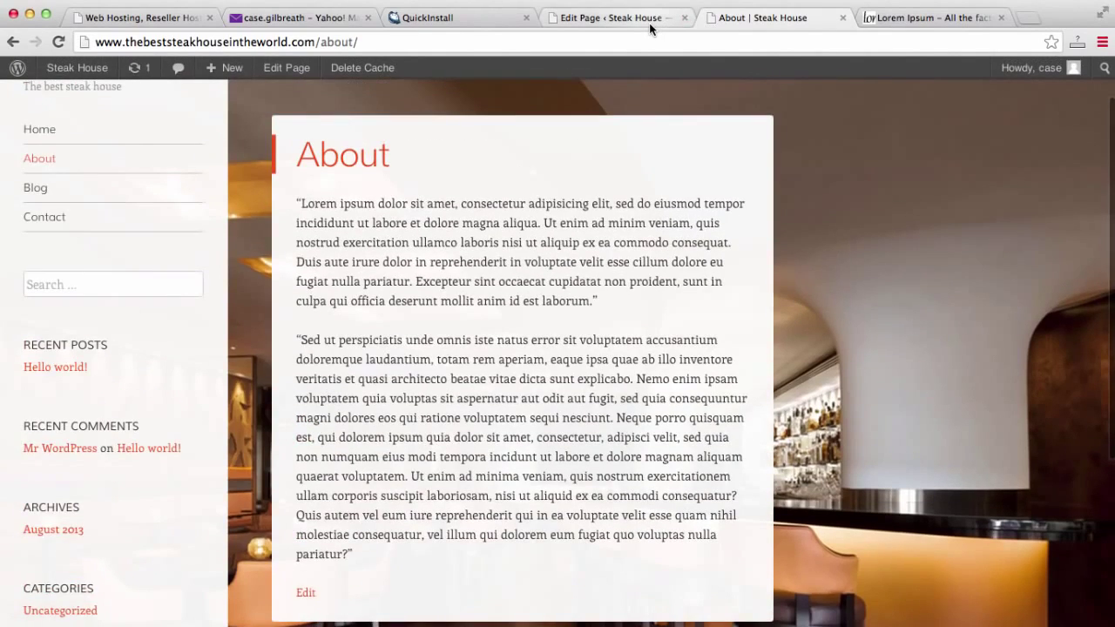
Open and close Add Media on the About page unchanged, then view the live About page.
left_click(650, 28)
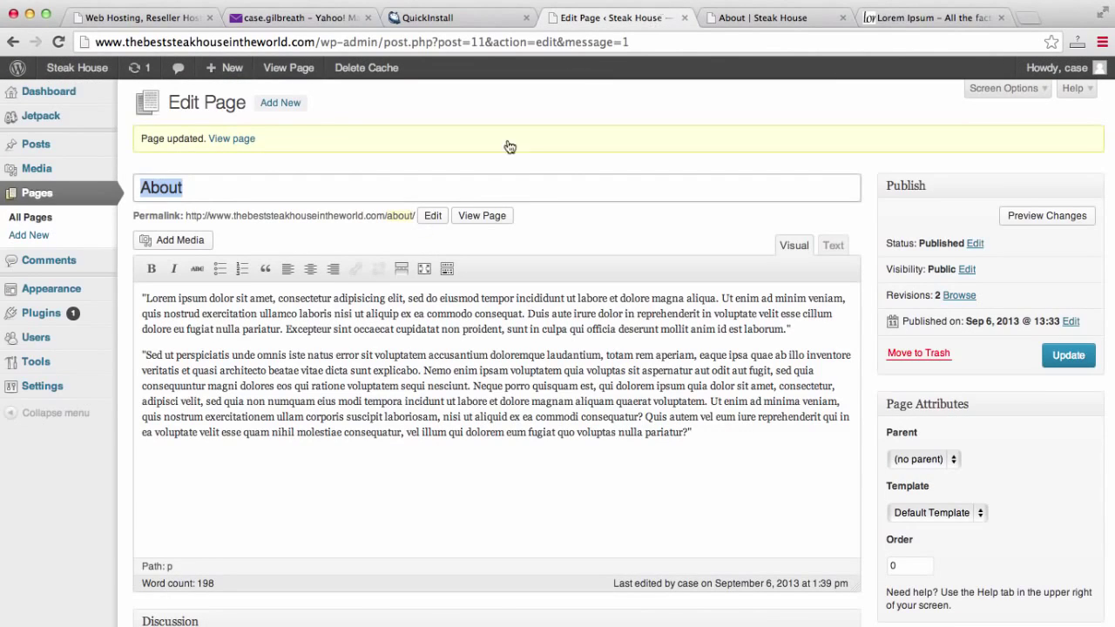
left_click(142, 299)
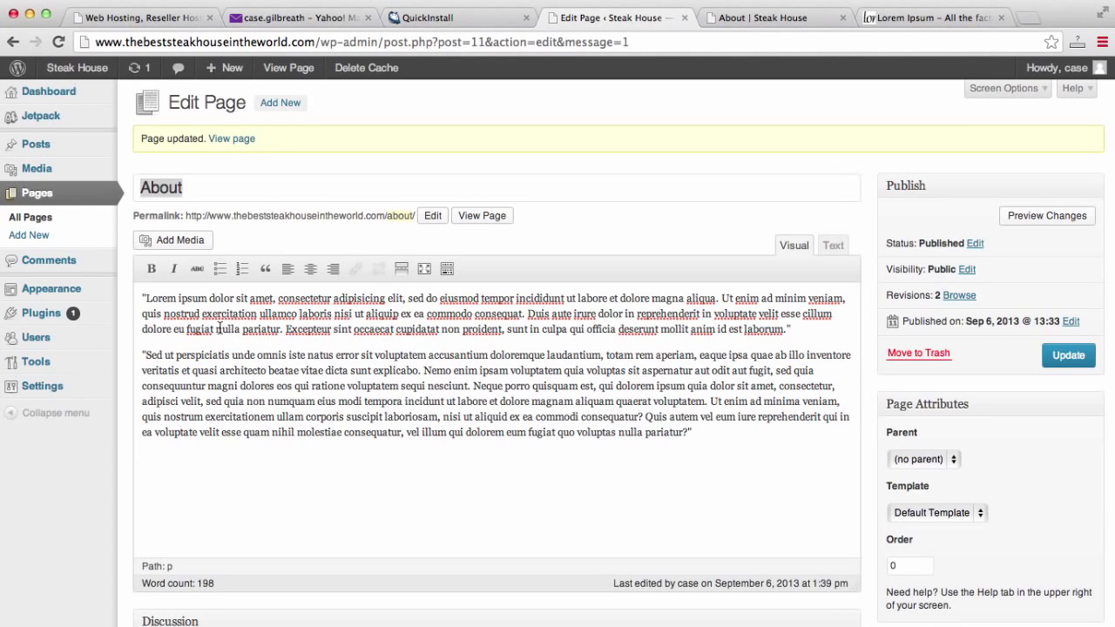
left_click(187, 241)
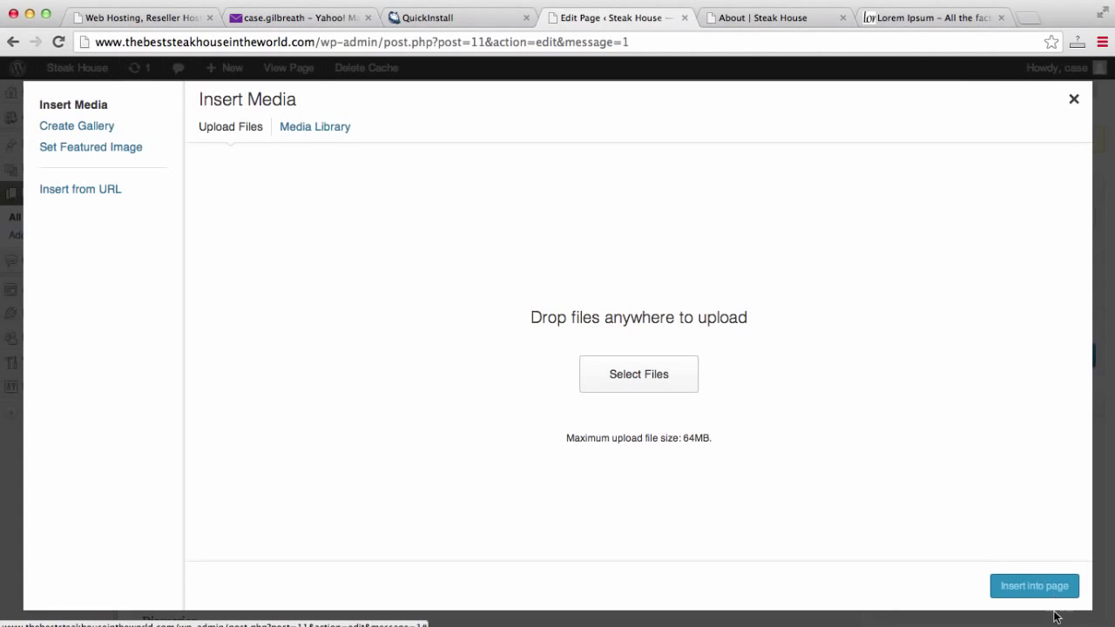
left_click(1073, 99)
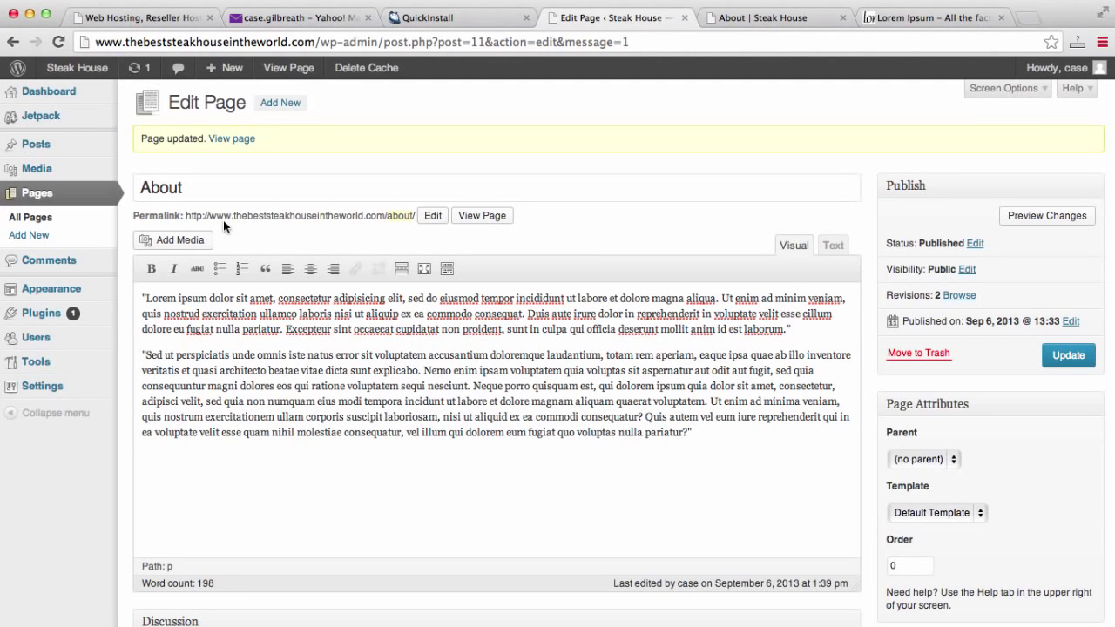
left_click(64, 218)
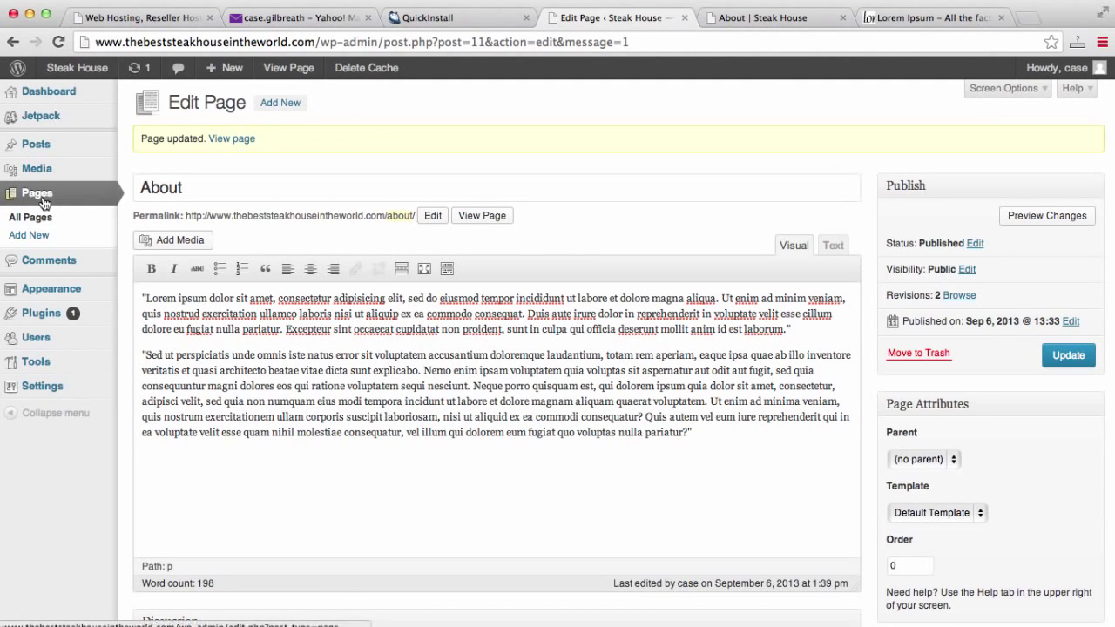
left_click(758, 17)
scroll(719, 309, "up", 2)
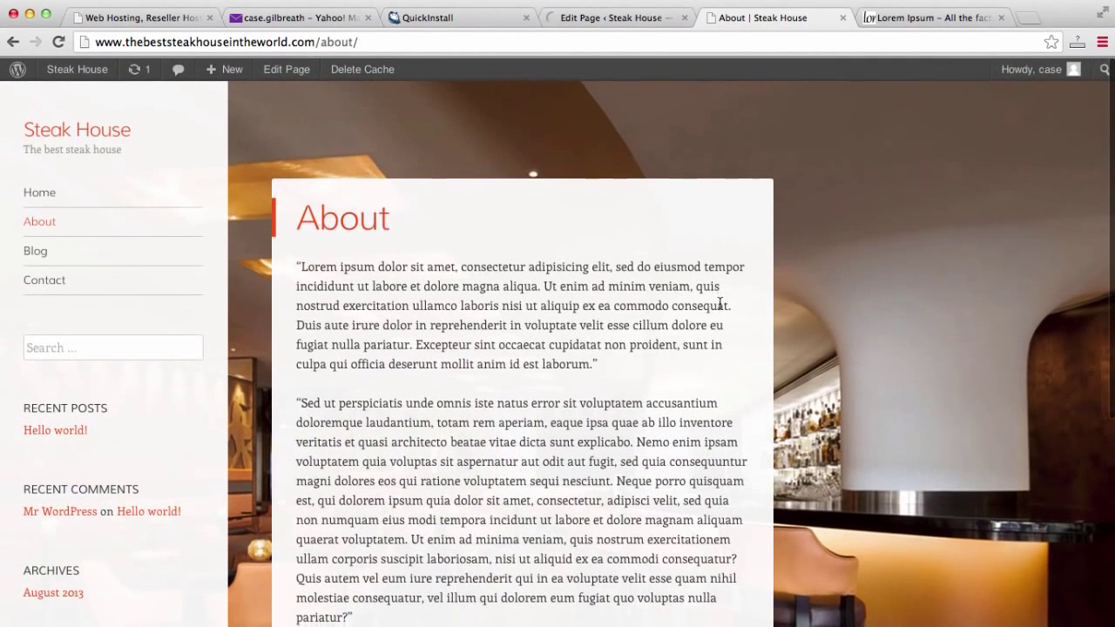
Scroll through the live home page's welcome box and sidebar, then return to the admin Pages list.
left_click(42, 193)
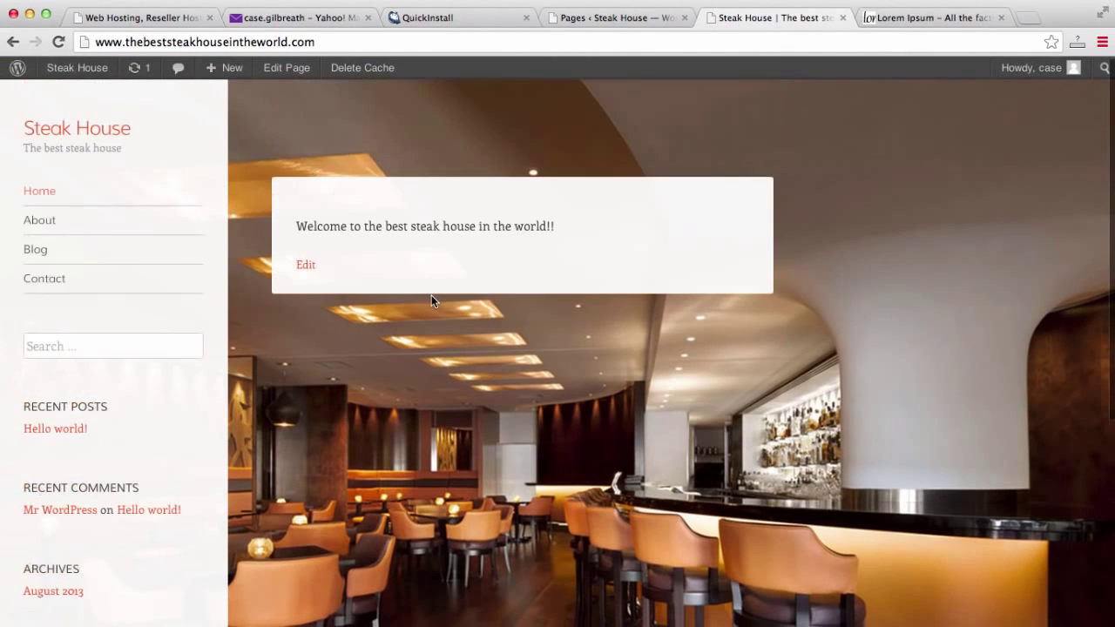
scroll(431, 297, "down", 4)
scroll(431, 300, "up", 2)
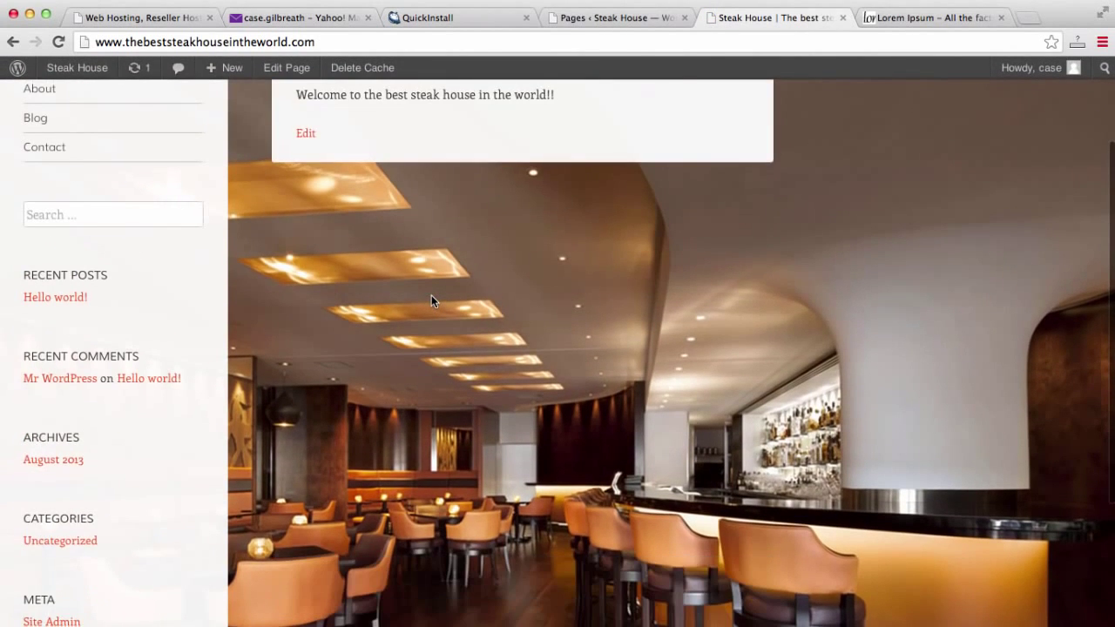
scroll(78, 322, "up", 2)
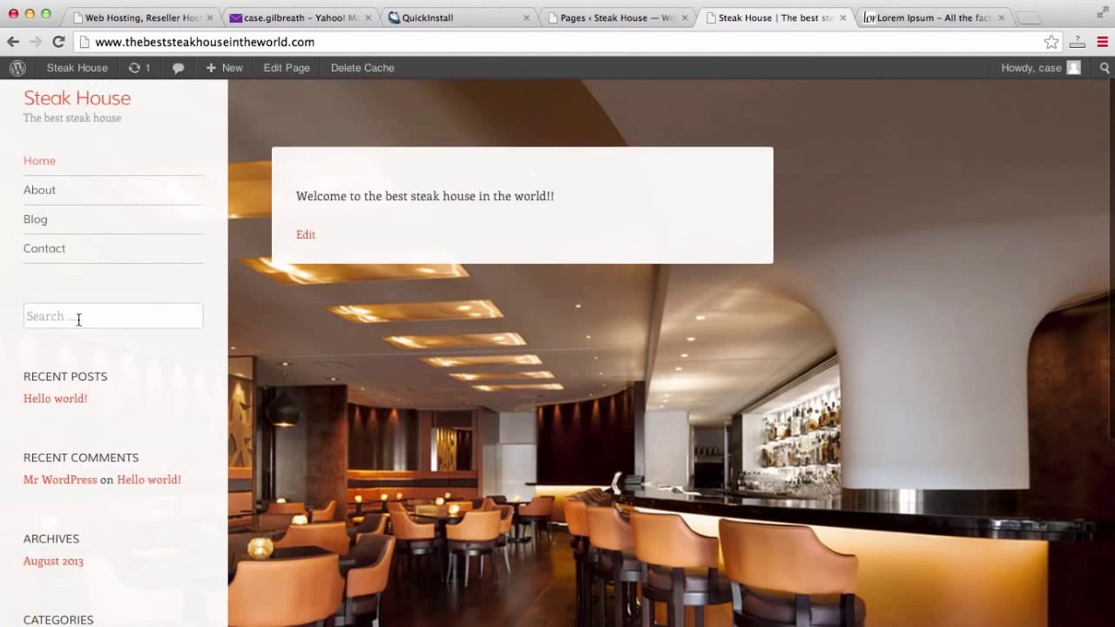
scroll(87, 383, "down", 2)
scroll(64, 449, "down", 1)
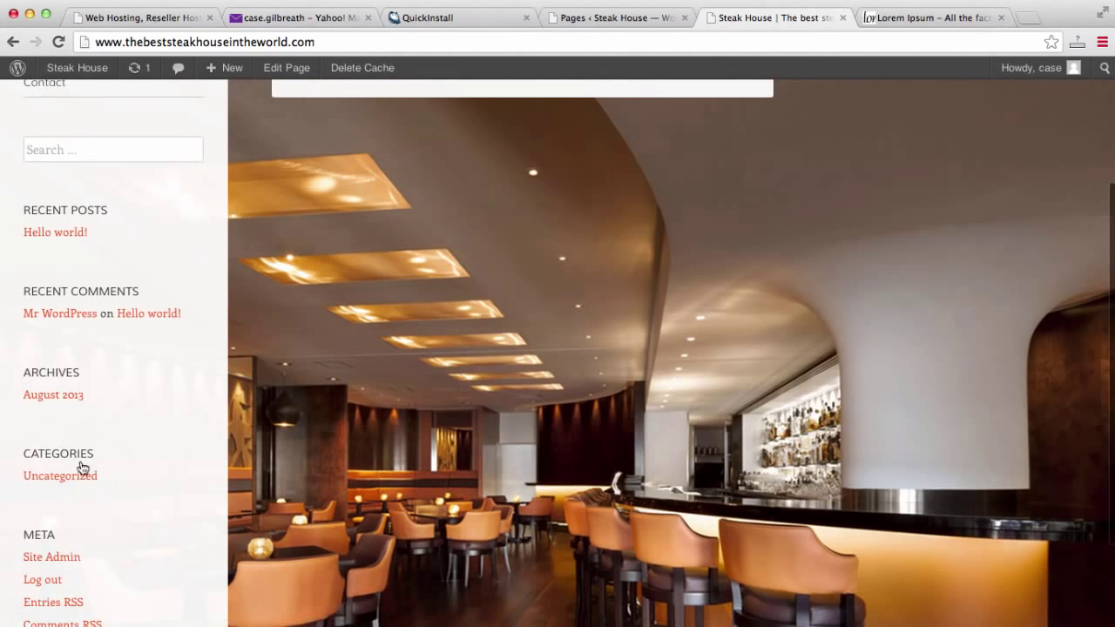
scroll(60, 475, "down", 1)
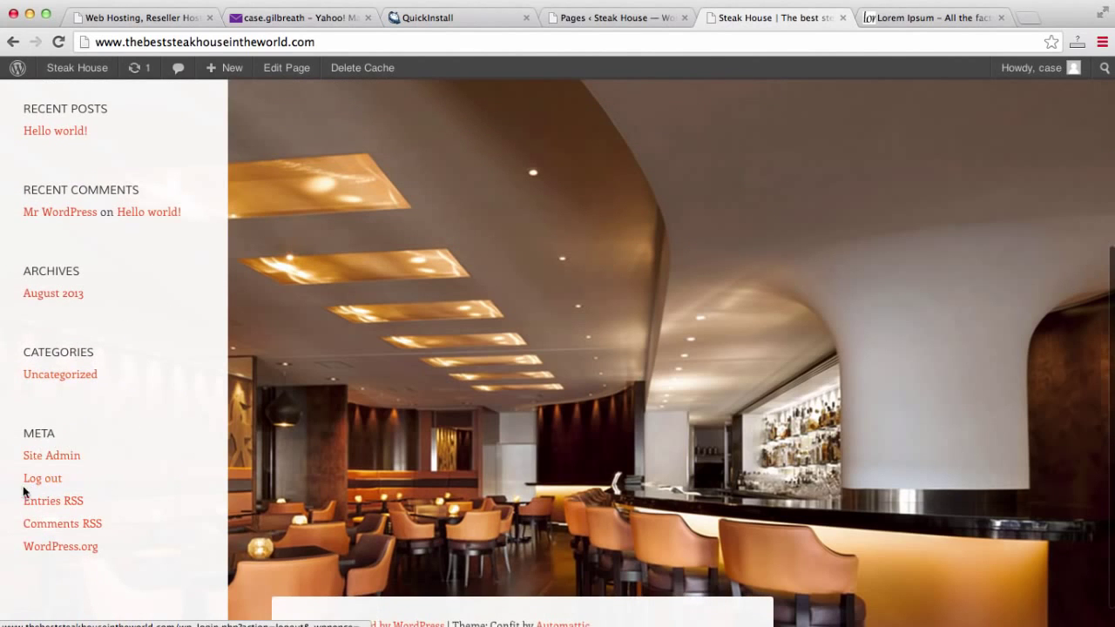
scroll(87, 514, "up", 3)
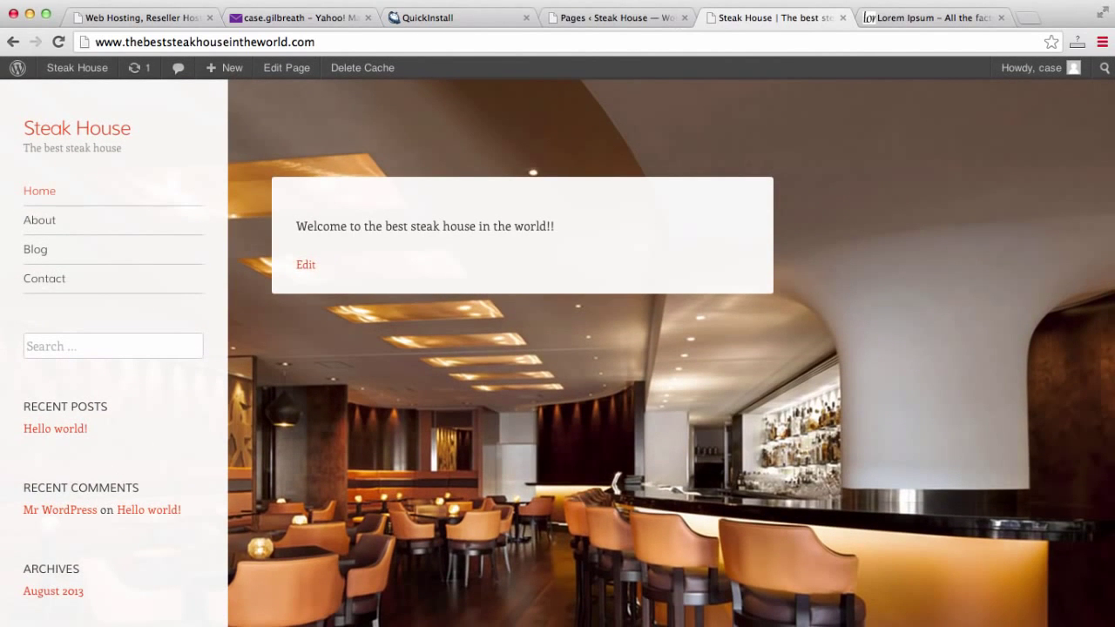
left_click(615, 27)
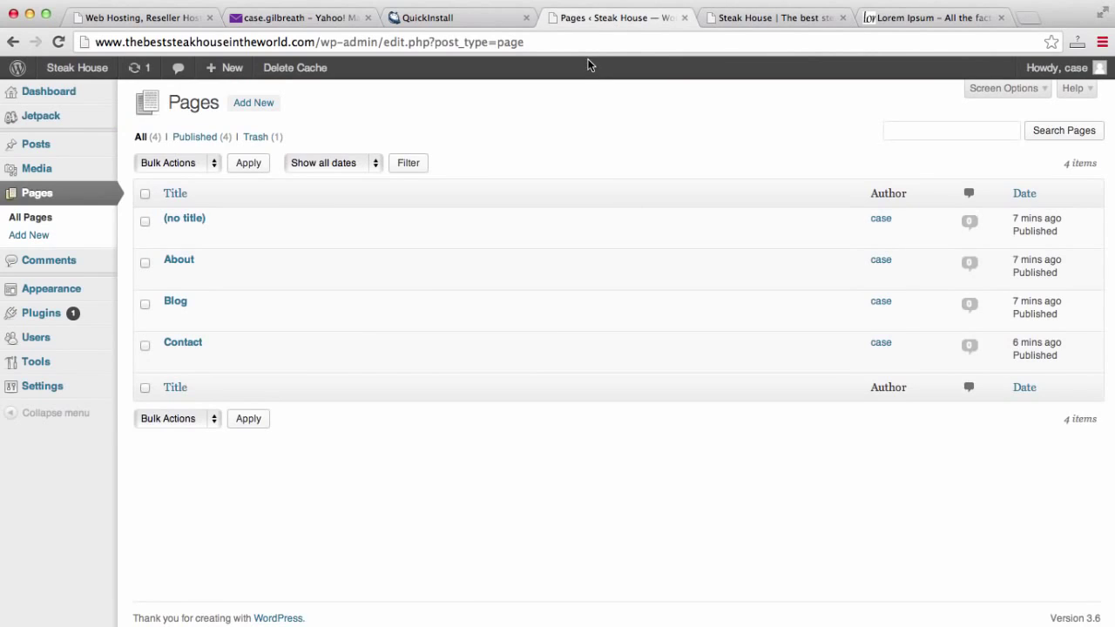
Go to Appearance > Widgets, comparing it with the live home page sidebar.
mouse_move(51, 285)
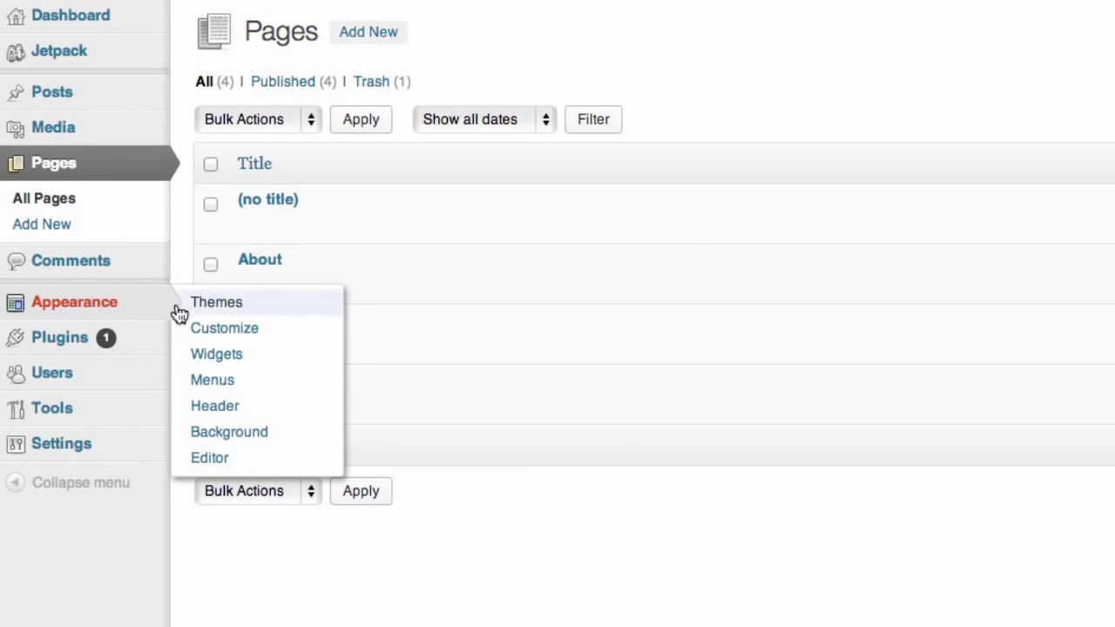
left_click(216, 357)
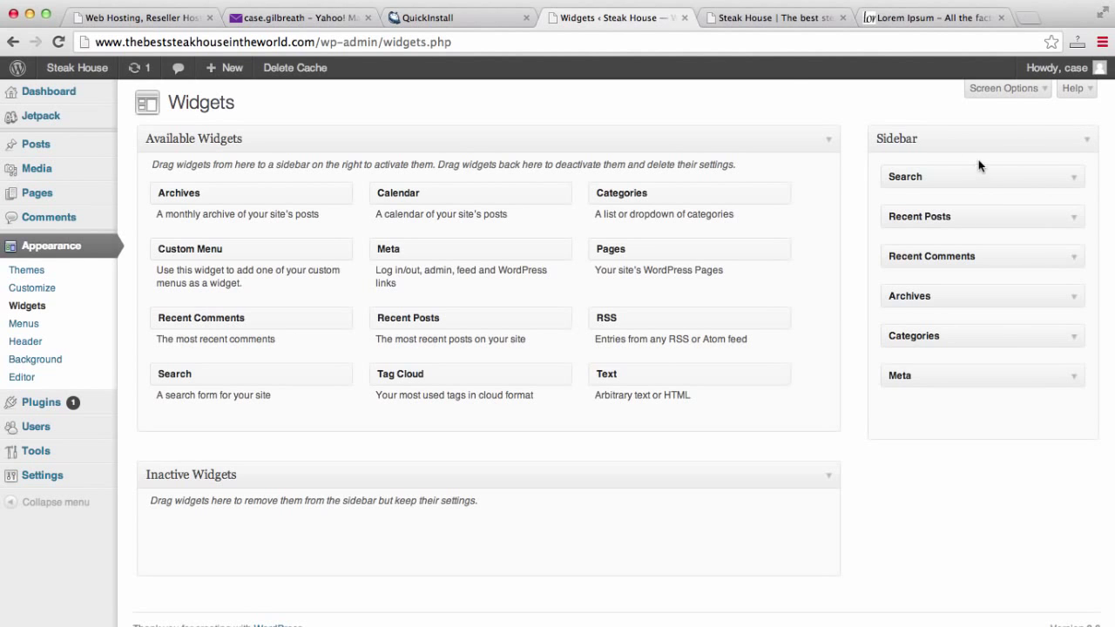
left_click(756, 20)
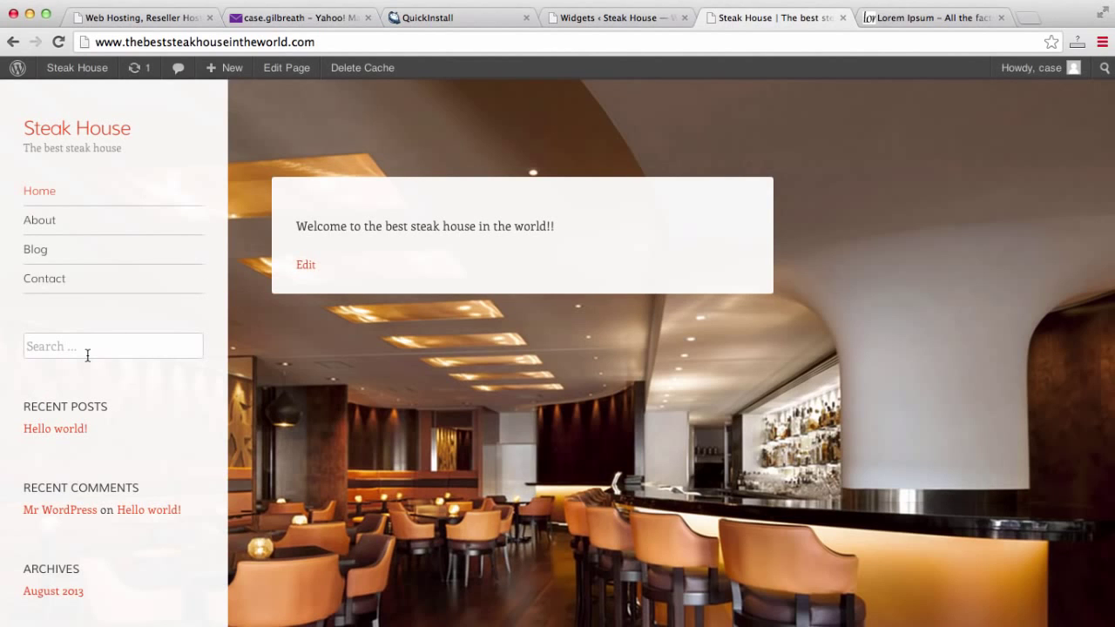
left_click(648, 17)
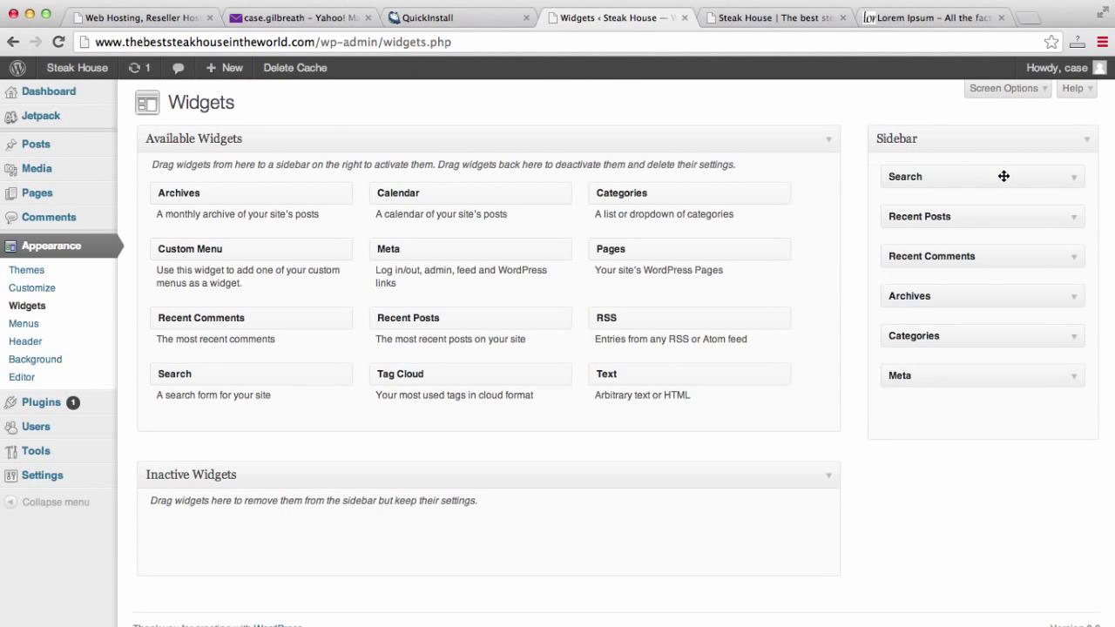
Drag Search, Recent Posts, Recent Comments, Archives, Categories and Meta into Inactive Widgets.
left_click_drag(1003, 174, 286, 532)
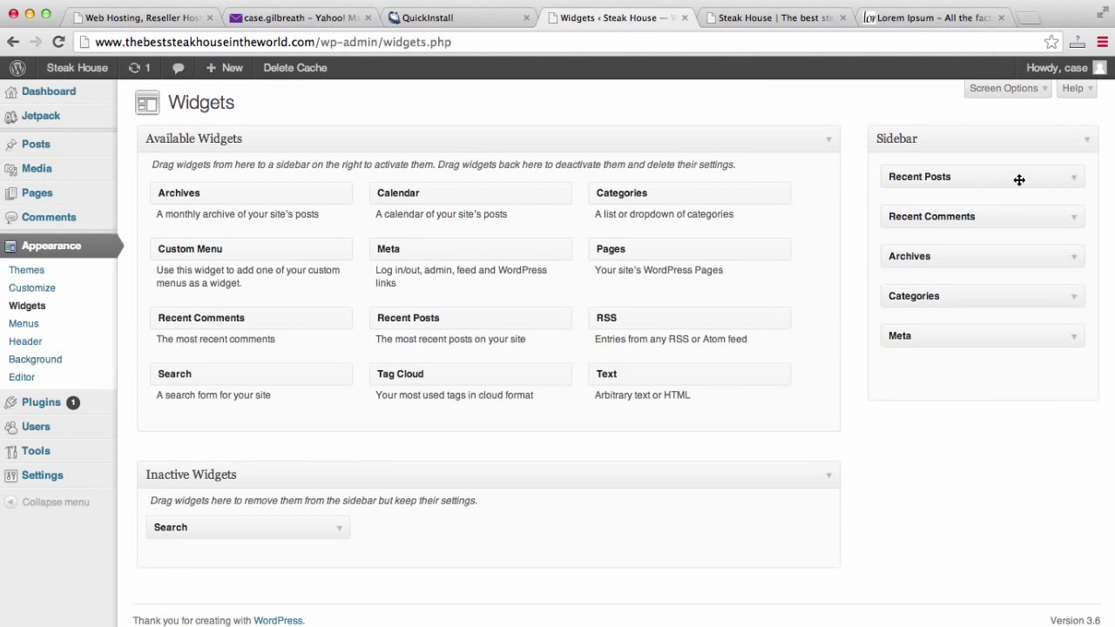
left_click_drag(1016, 180, 525, 543)
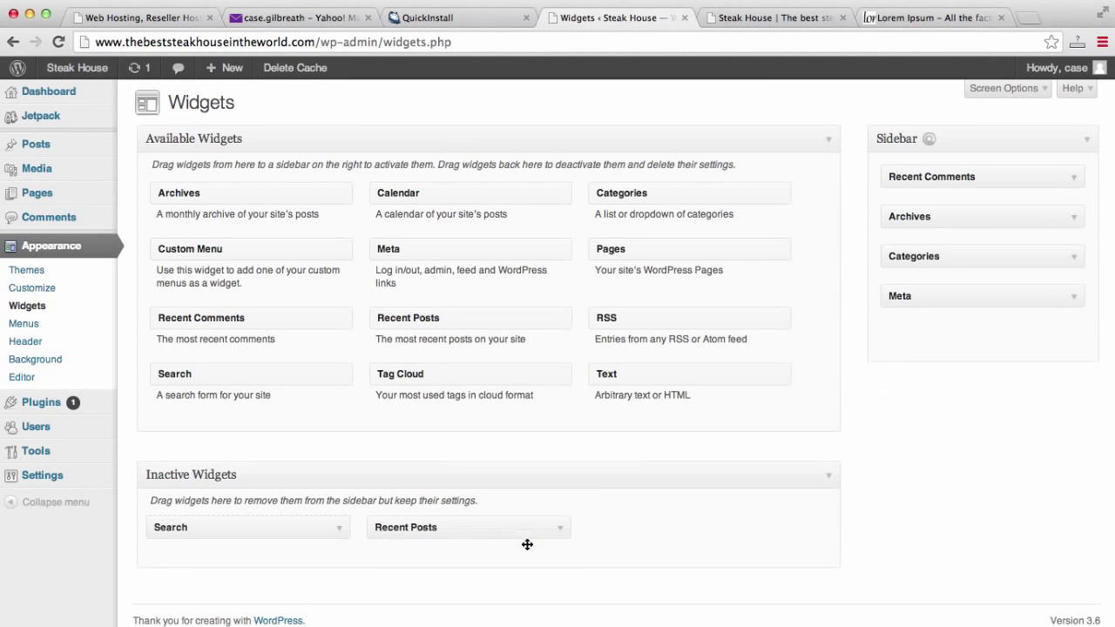
left_click_drag(1002, 177, 749, 532)
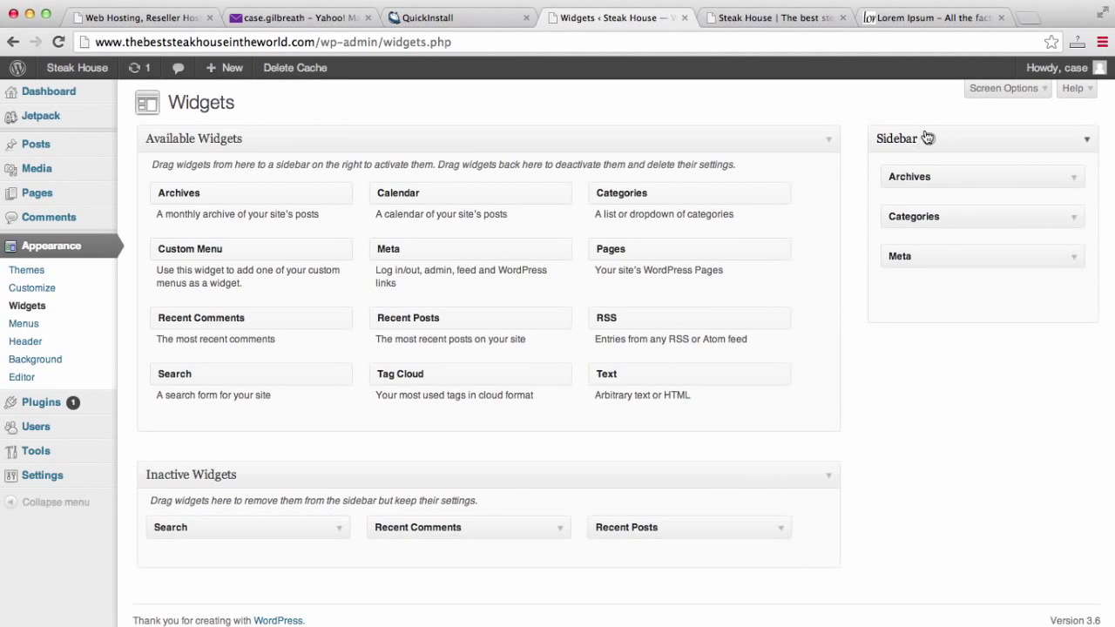
left_click_drag(1006, 176, 449, 533)
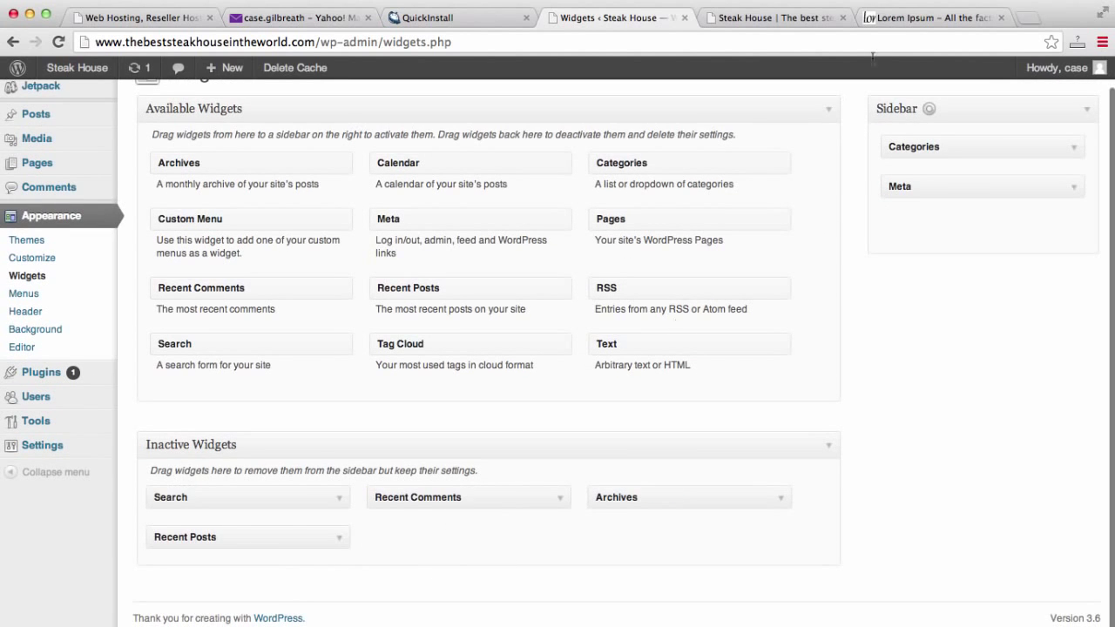
left_click_drag(993, 146, 560, 534)
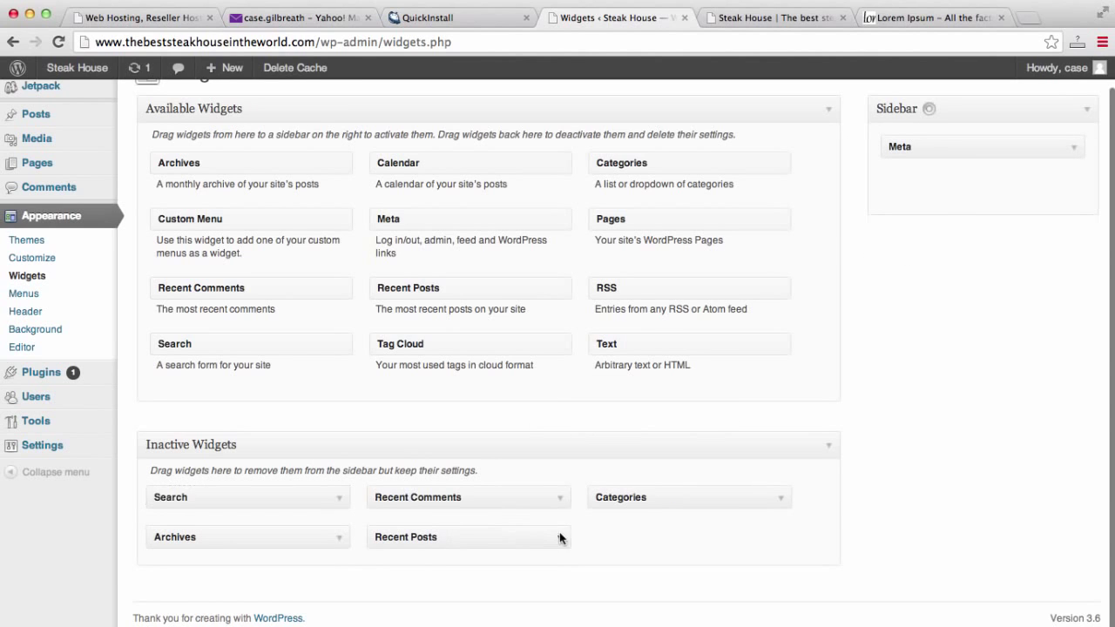
left_click_drag(963, 150, 661, 513)
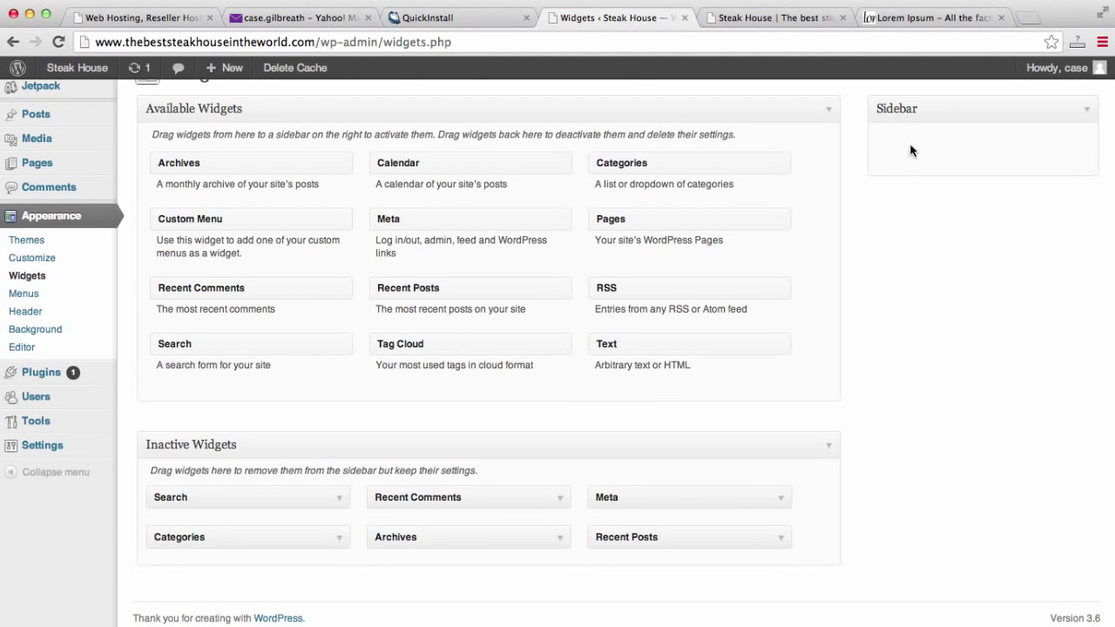
scroll(1054, 483, "down", 1)
scroll(1054, 482, "up", 3)
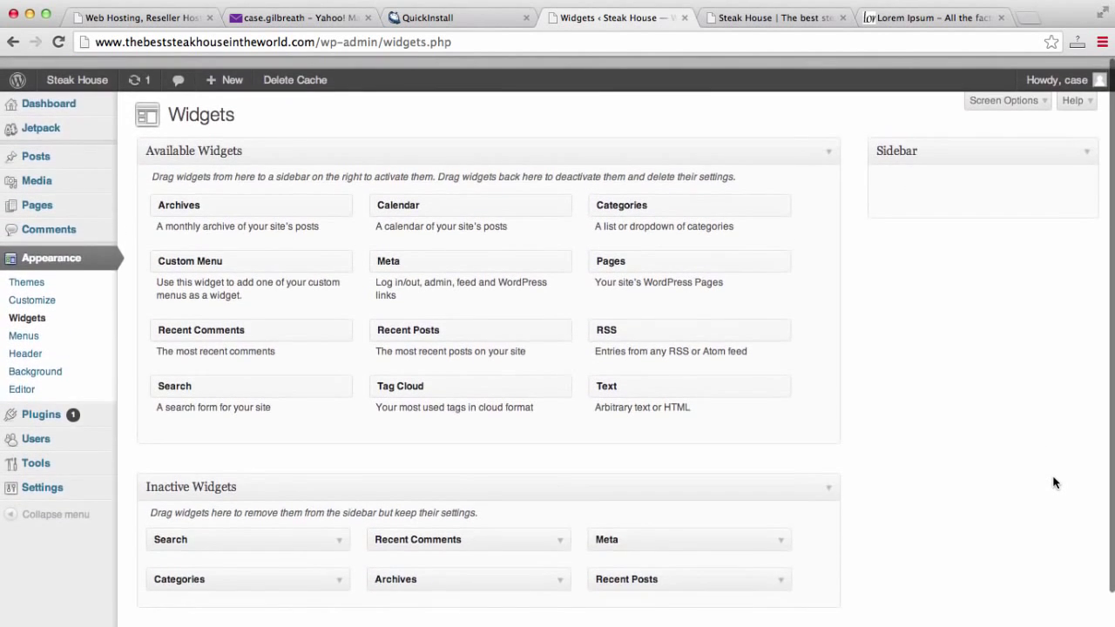
scroll(1053, 492, "down", 2)
scroll(1052, 494, "up", 2)
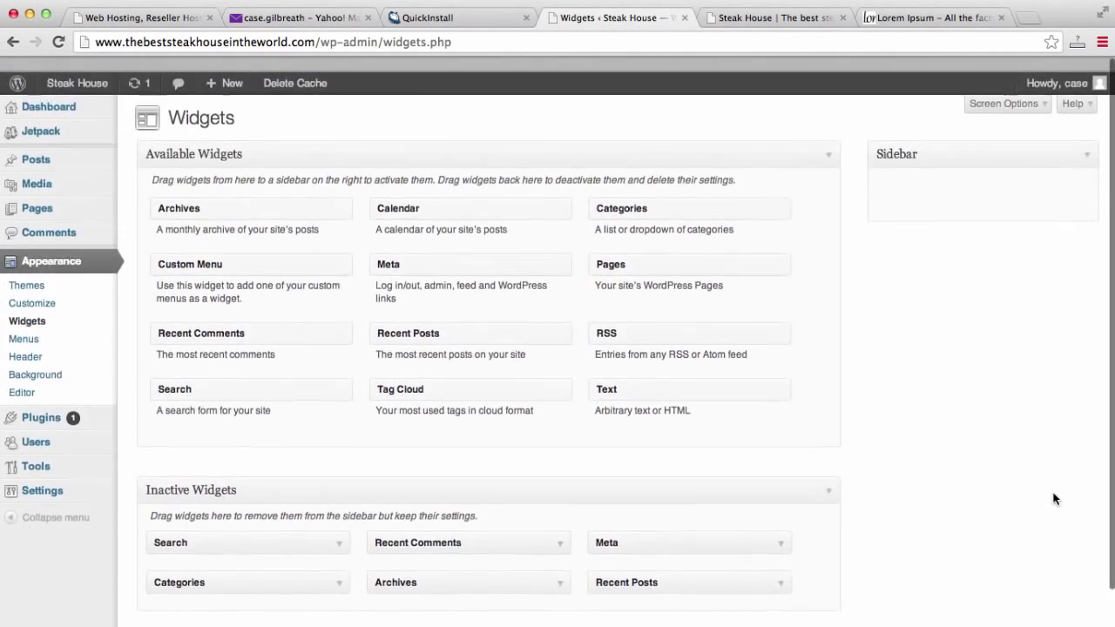
Reload the live home page to see the sidebar without widgets.
left_click(740, 23)
left_click(713, 42)
key("Return")
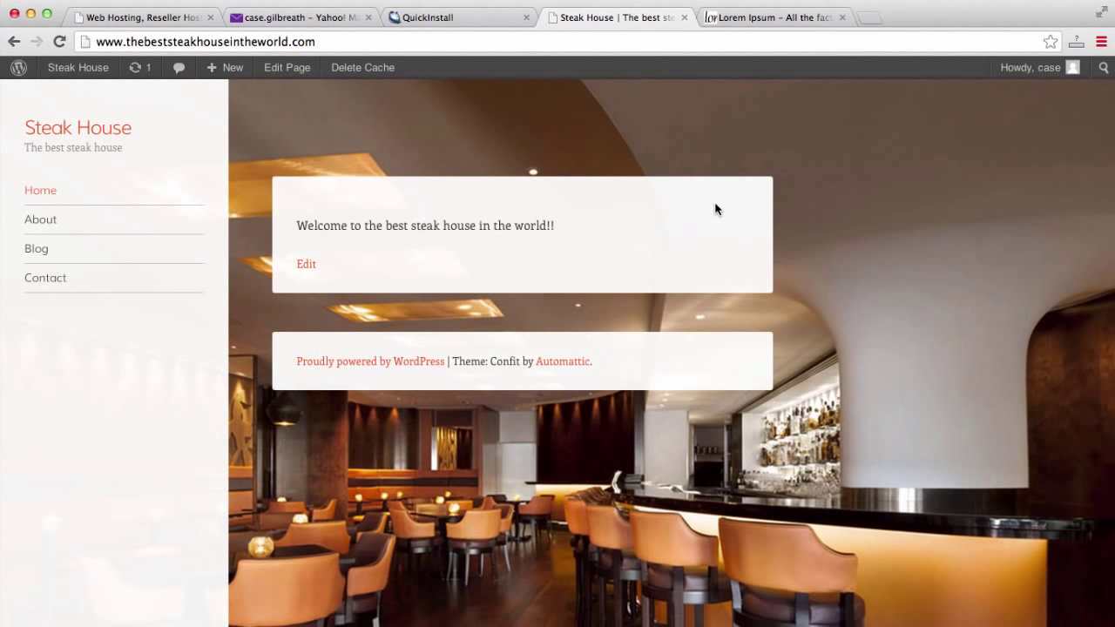
Close the Lorem Ipsum, QuickInstall, webmail and web hosting tabs, then open the admin Dashboard.
left_click(841, 16)
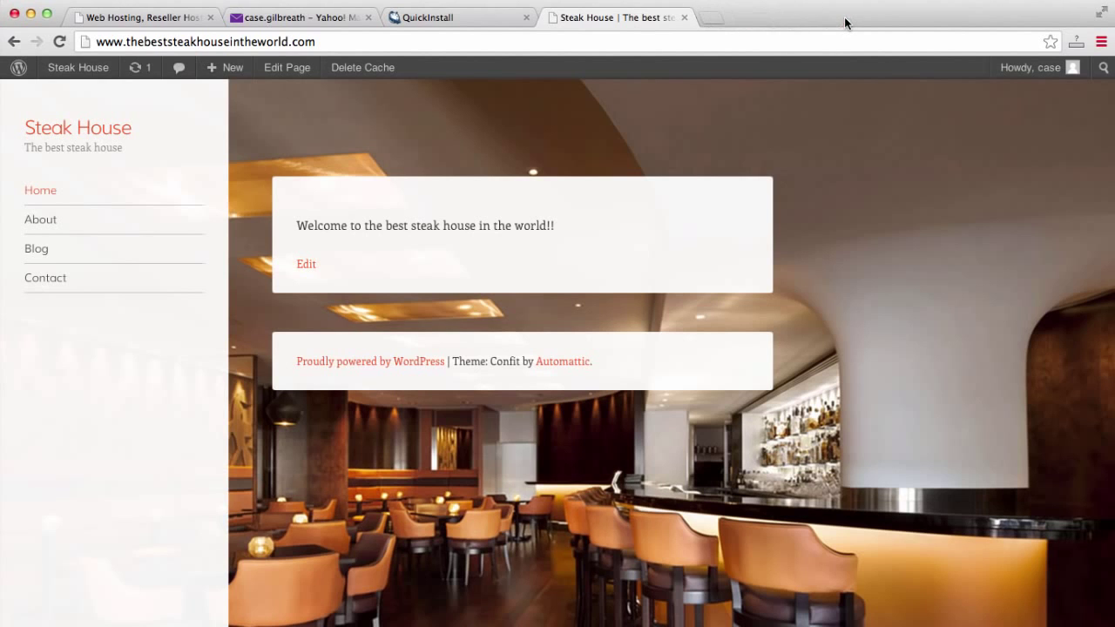
left_click(527, 17)
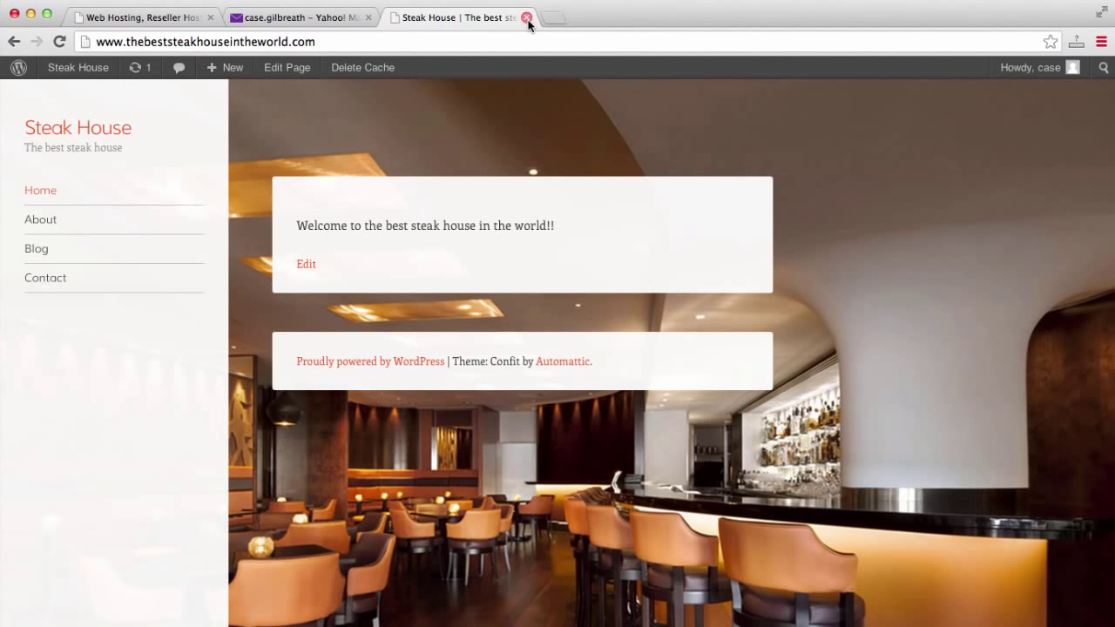
left_click(370, 17)
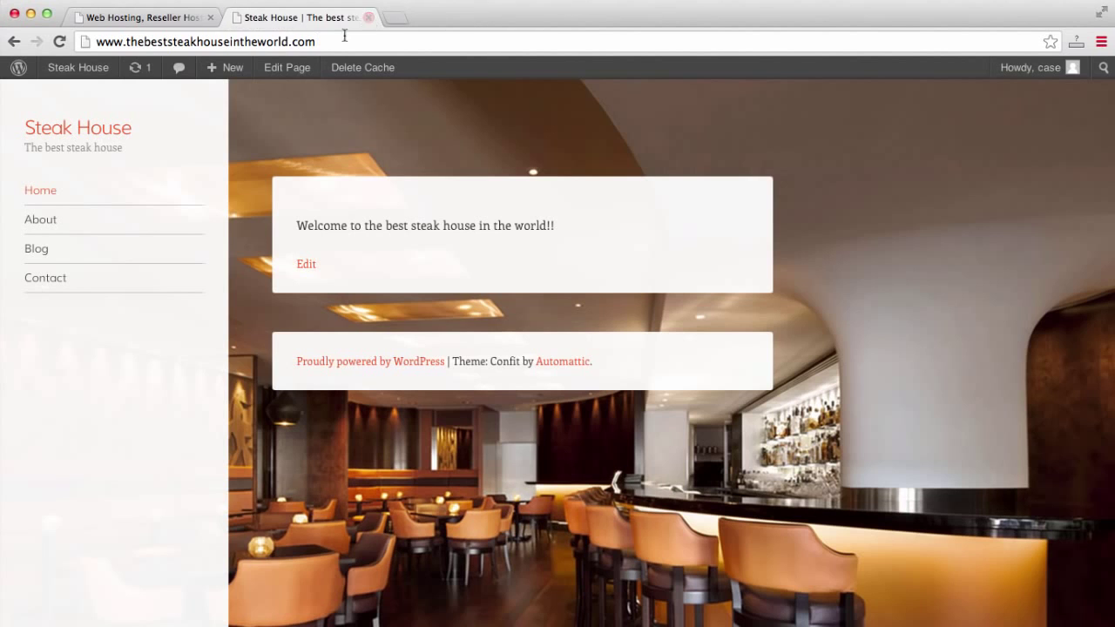
left_click(211, 16)
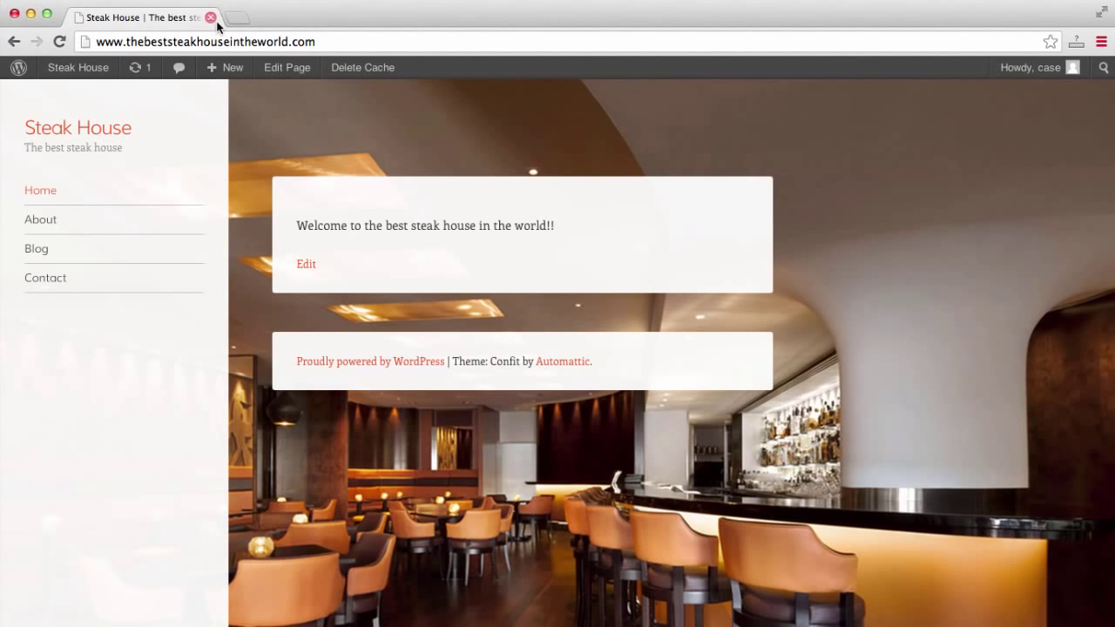
mouse_move(77, 71)
left_click(80, 96)
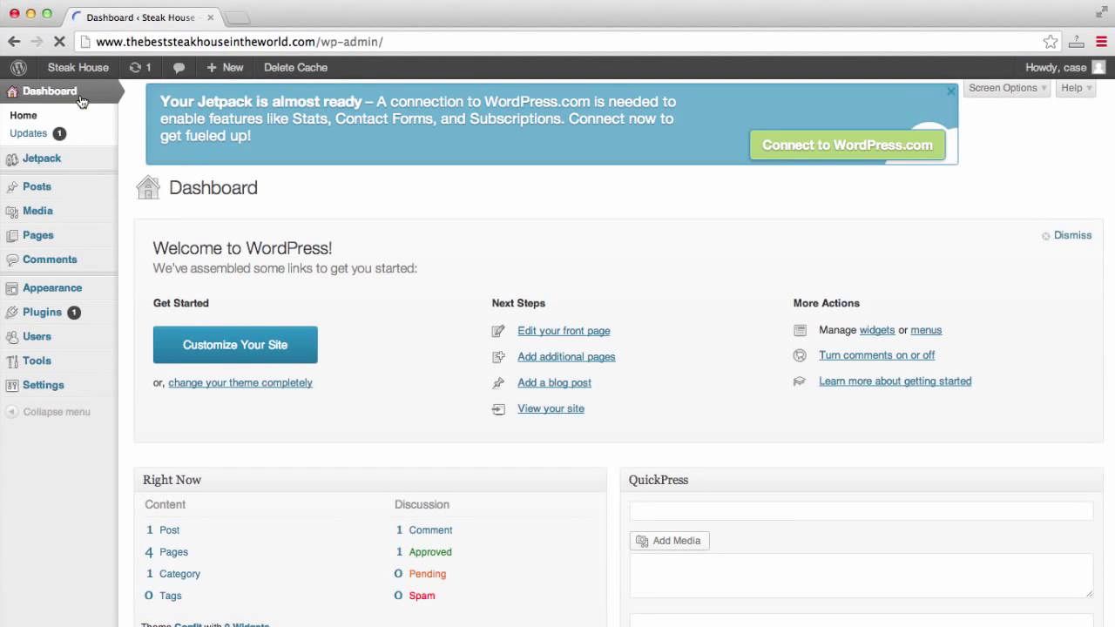
Publish two new pages titled 'Menu' and 'Reservations'.
mouse_move(59, 198)
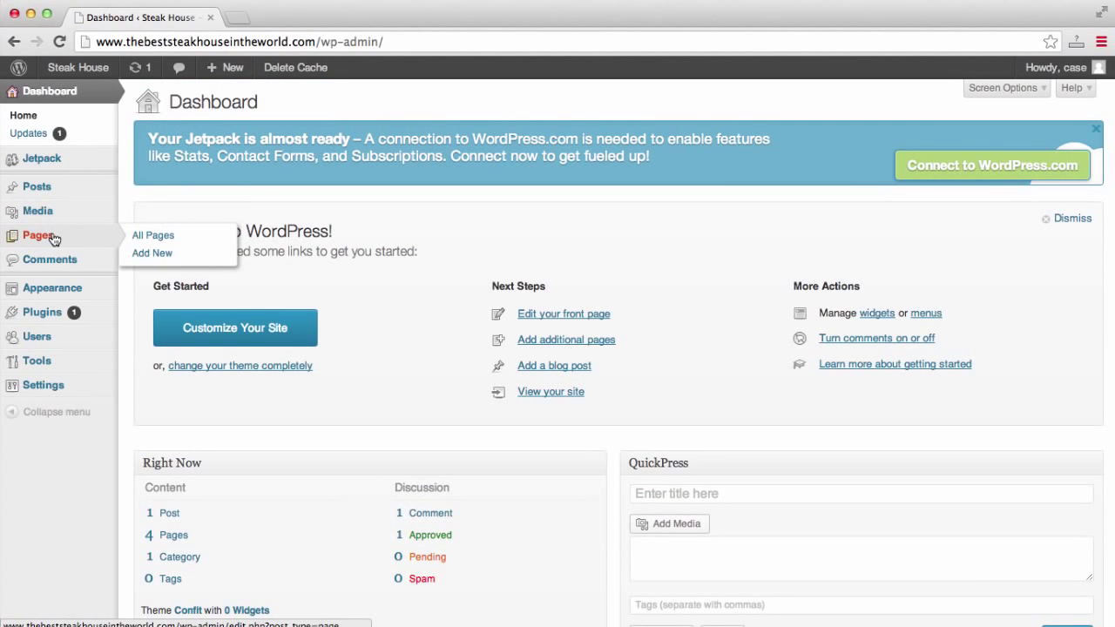
left_click(56, 236)
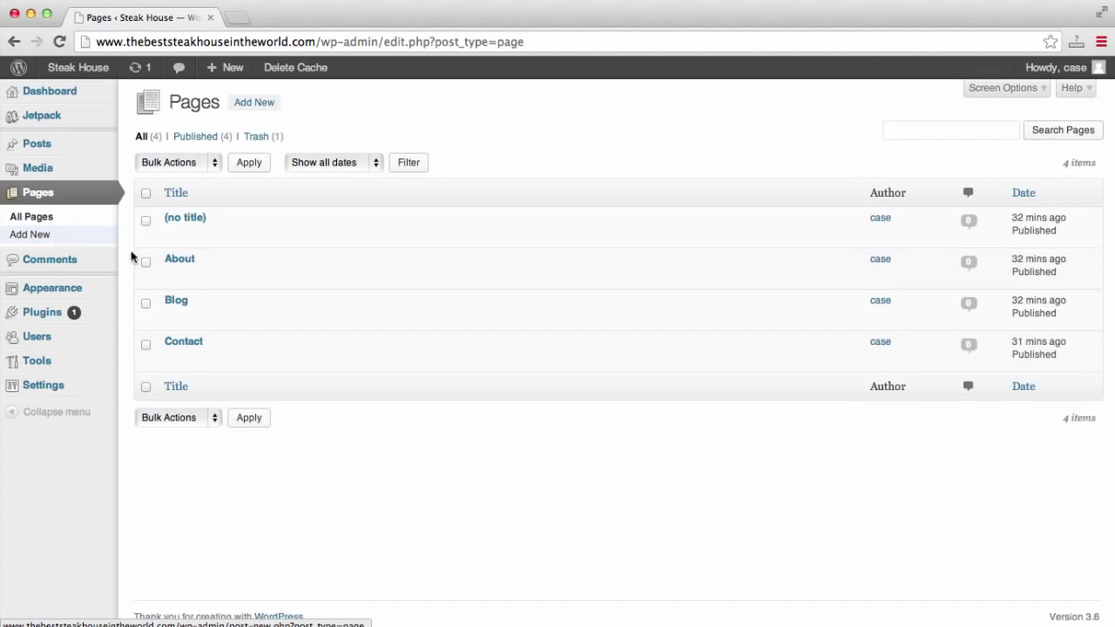
left_click(263, 108)
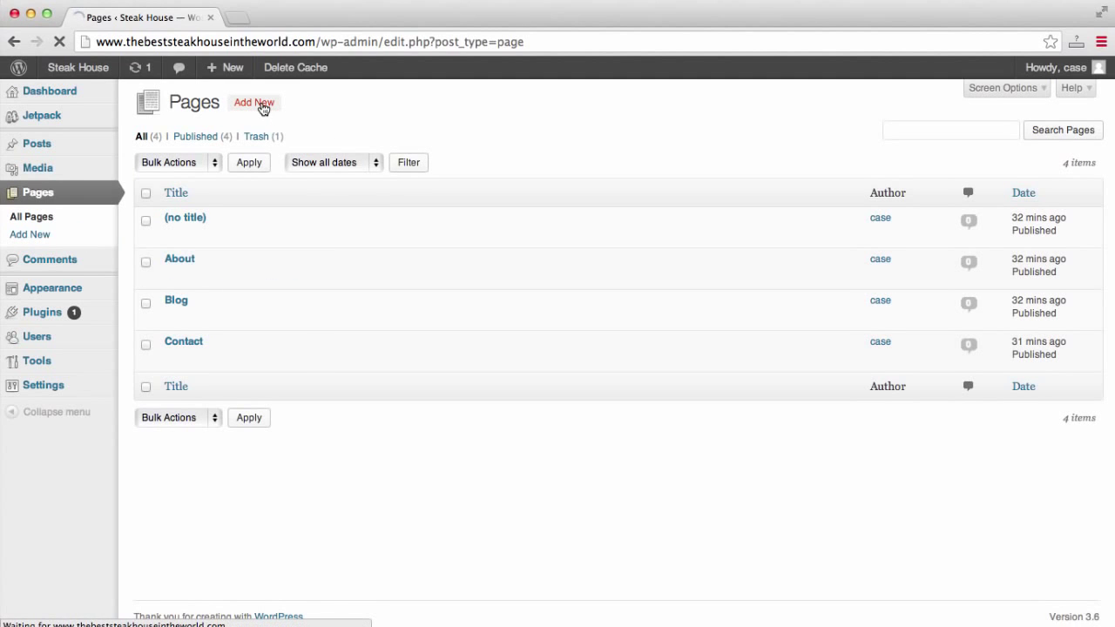
type("Men")
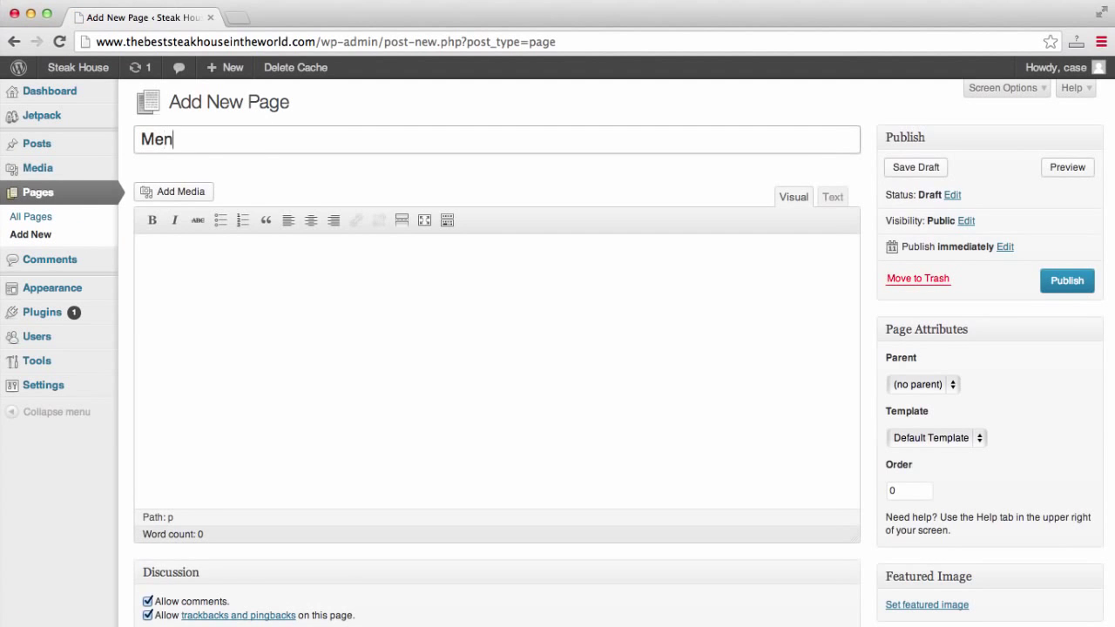
type("u")
left_click(1056, 280)
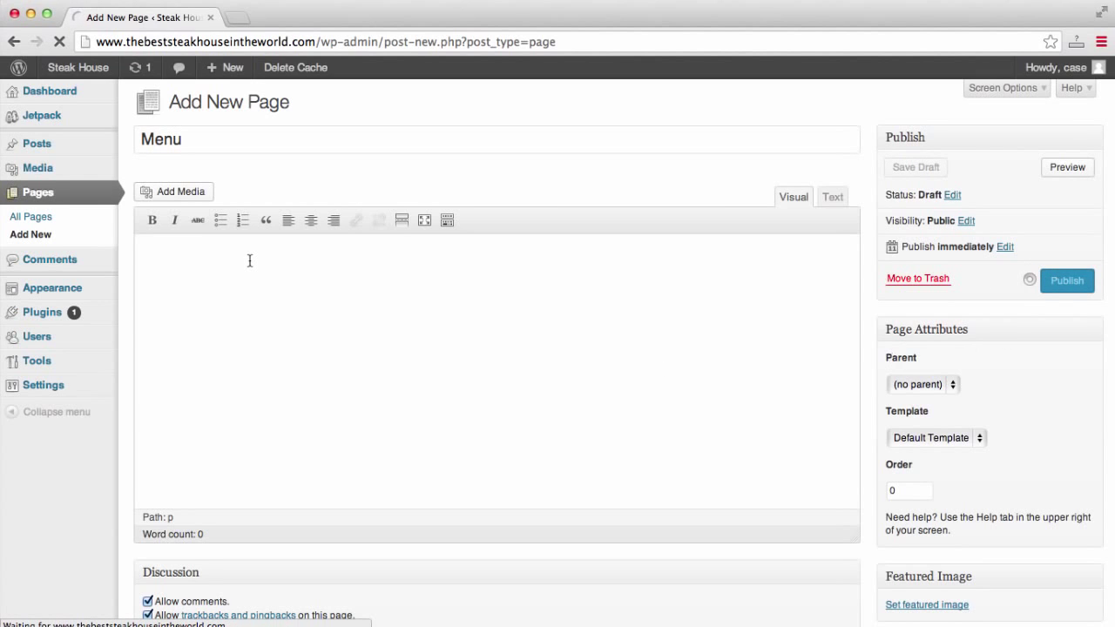
left_click(280, 103)
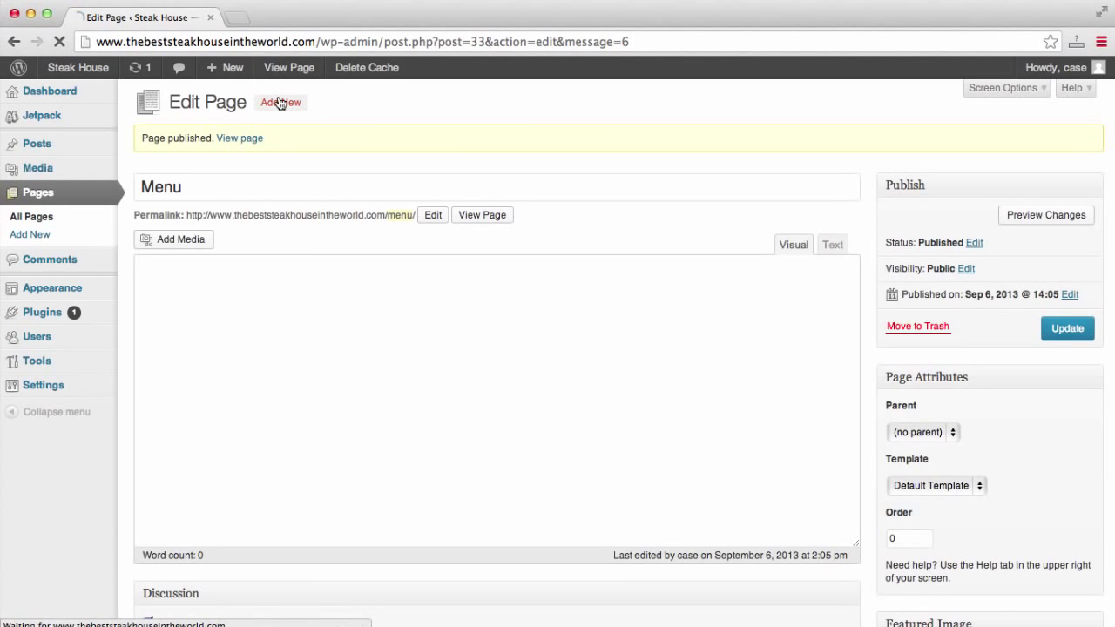
type("R")
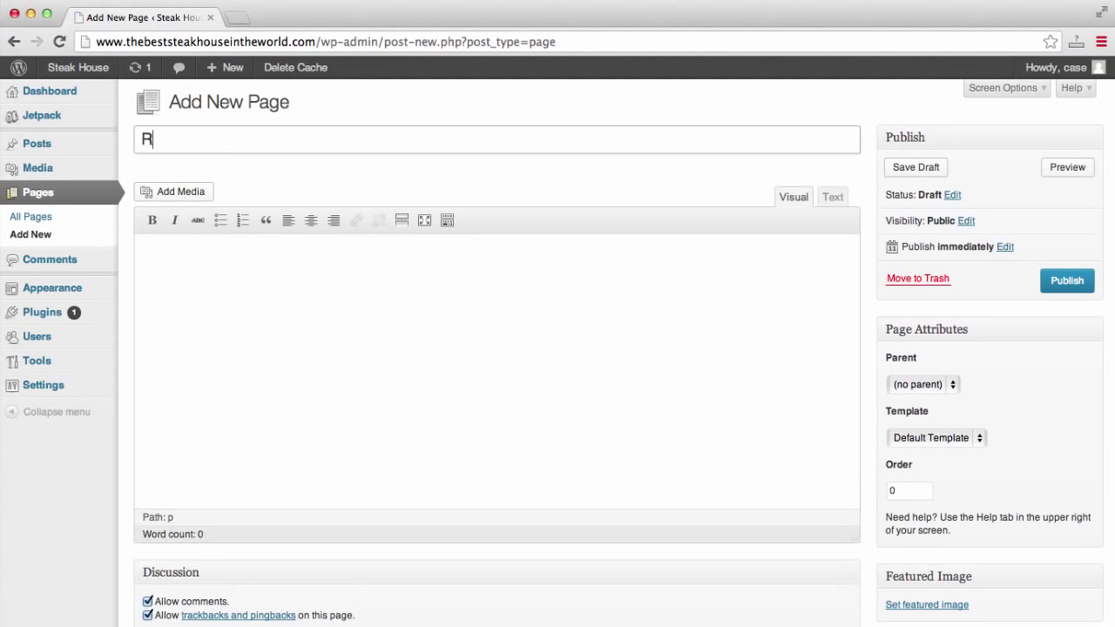
type("eservations")
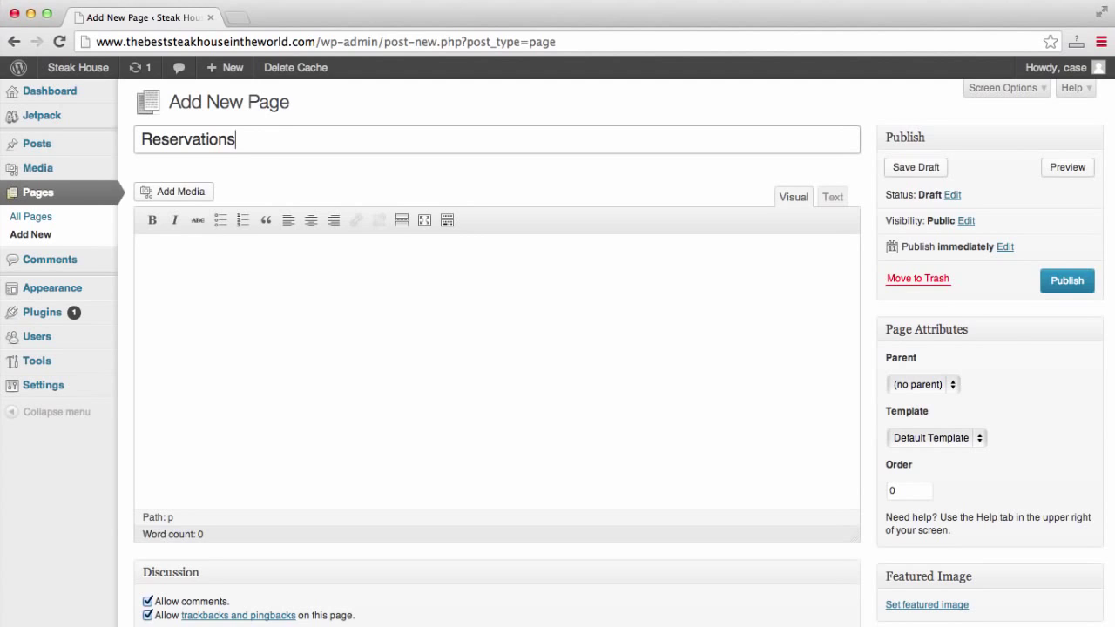
left_click(1066, 280)
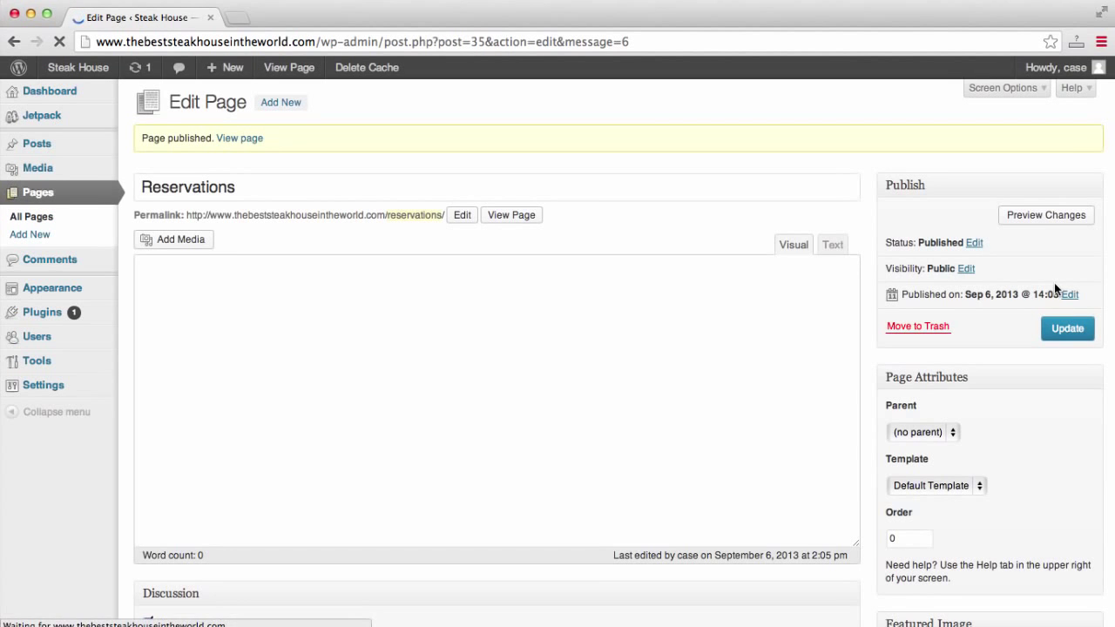
Load thebeststeakhouseintheworld.com in a new browser tab.
left_click(235, 19)
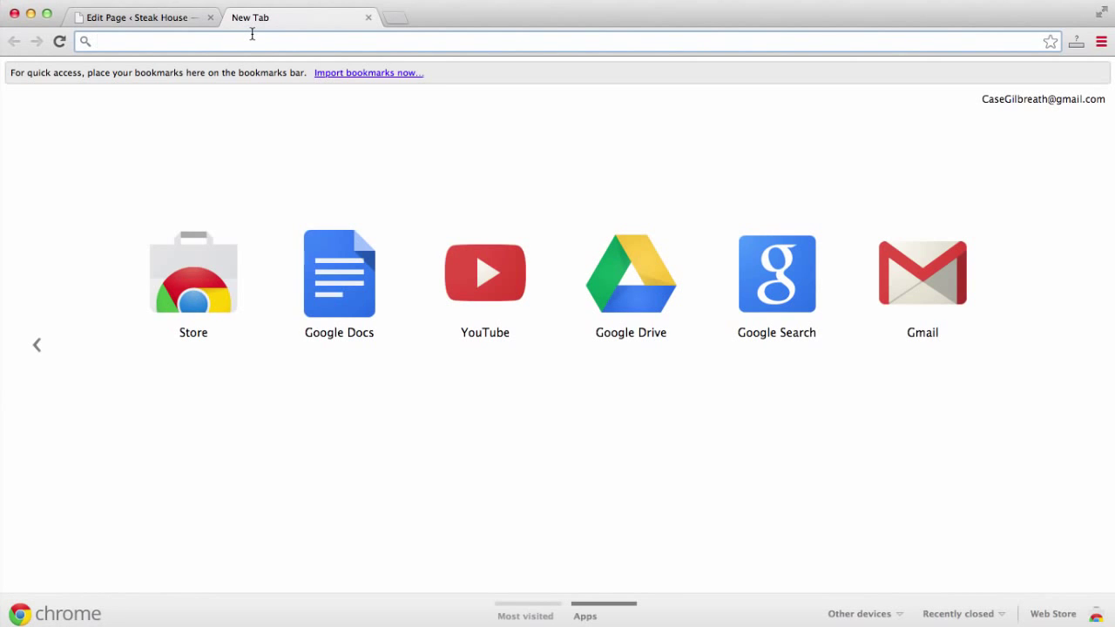
type("thebeststeakhouseintheworld.com")
key("Return")
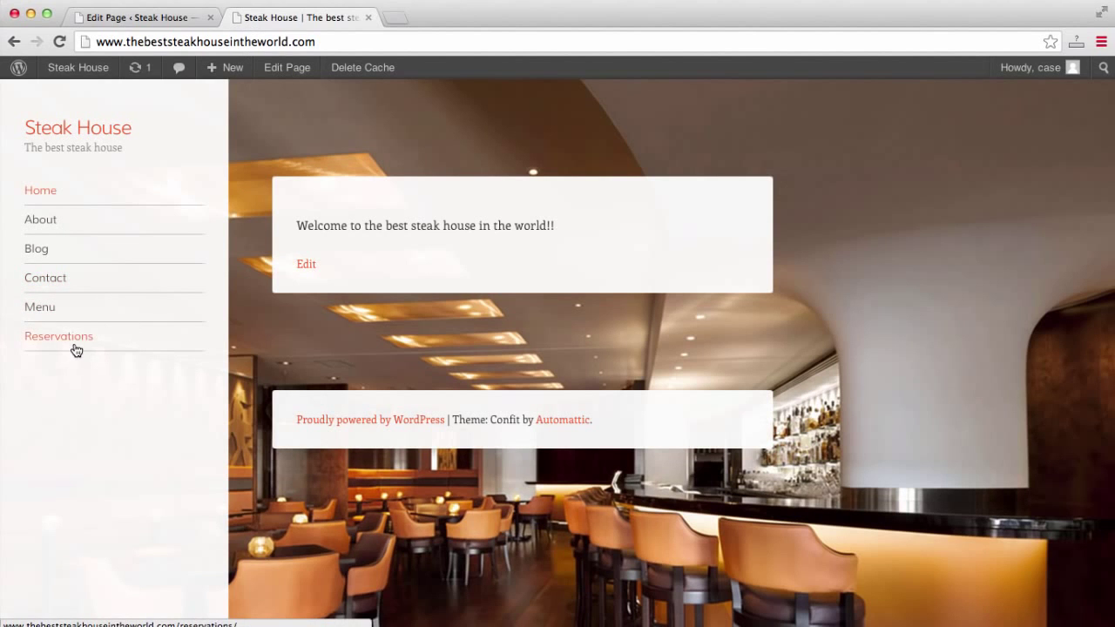
Browse the live Home, About and Blog pages, then return to the admin Edit Page tab.
left_click(74, 220)
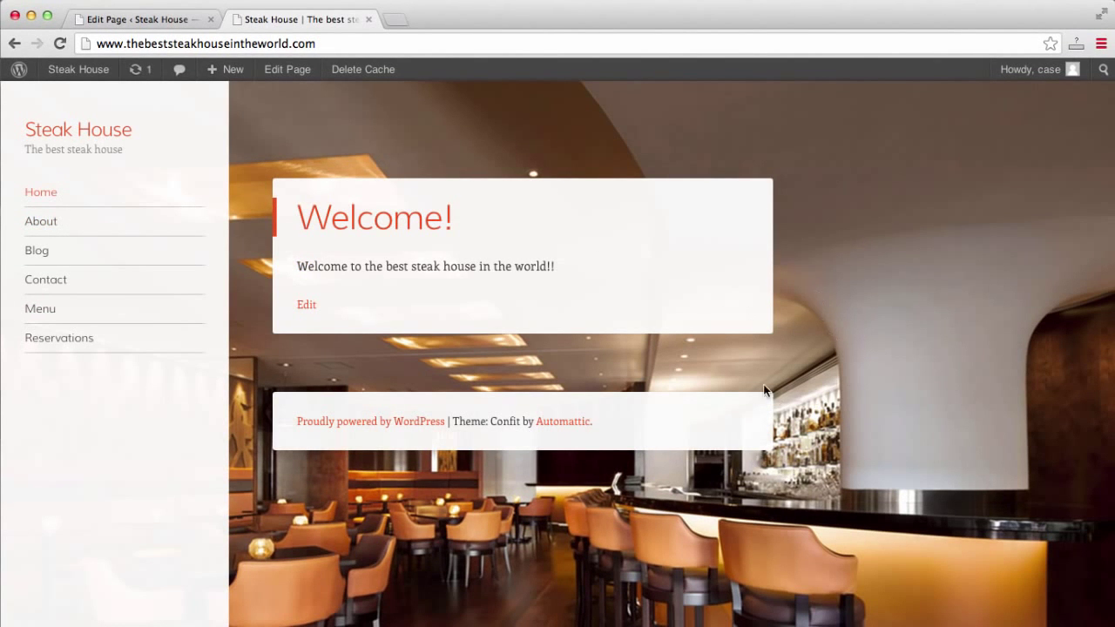
left_click(50, 220)
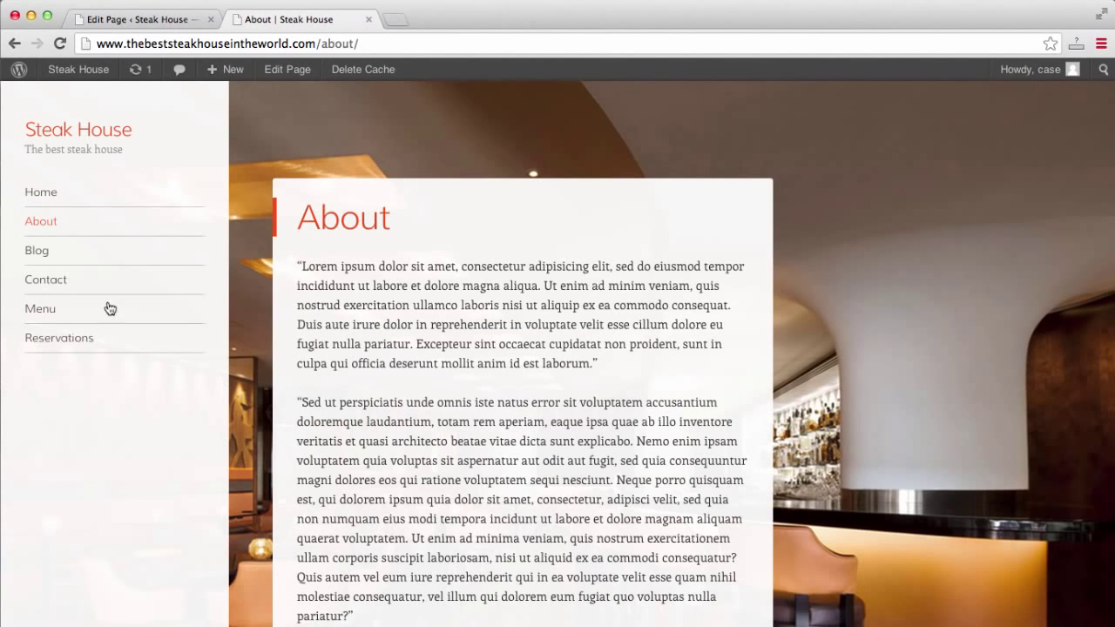
left_click(46, 261)
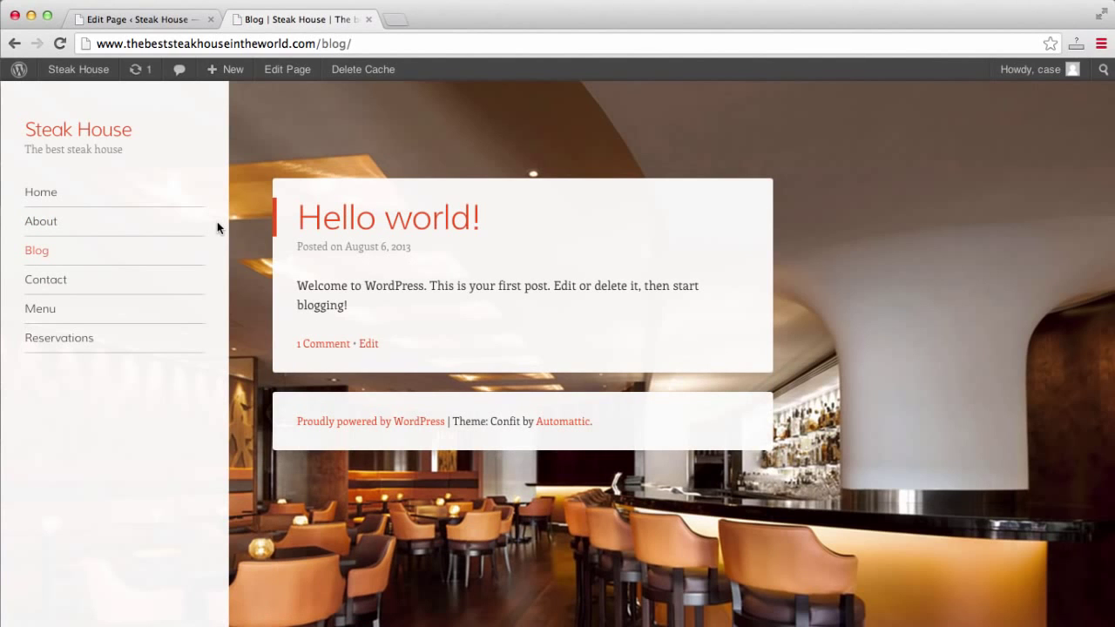
left_click(54, 222)
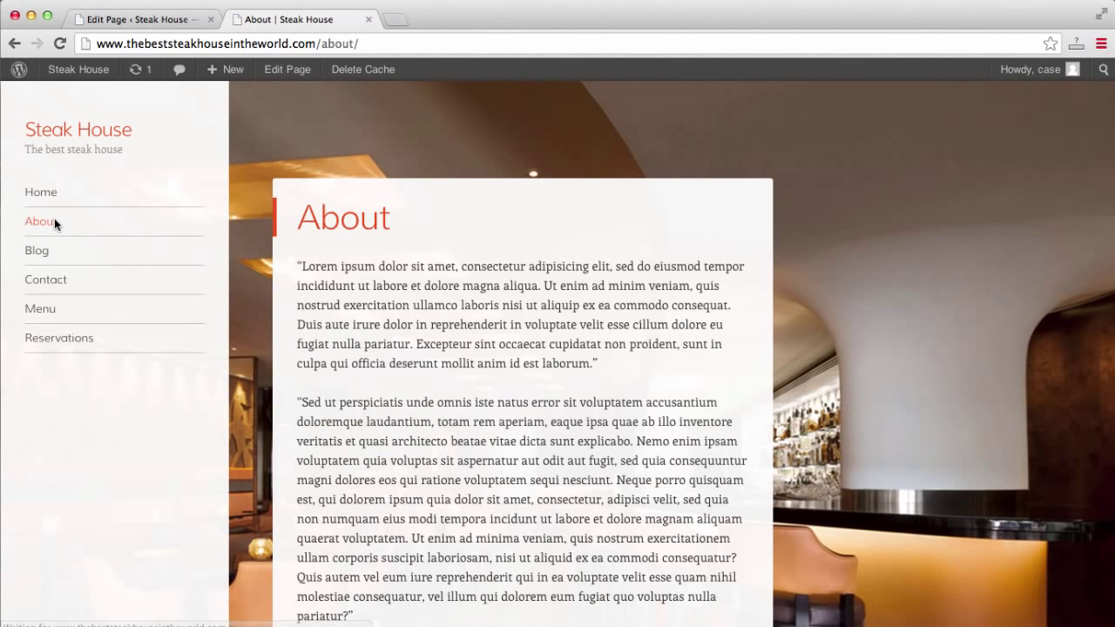
left_click(143, 22)
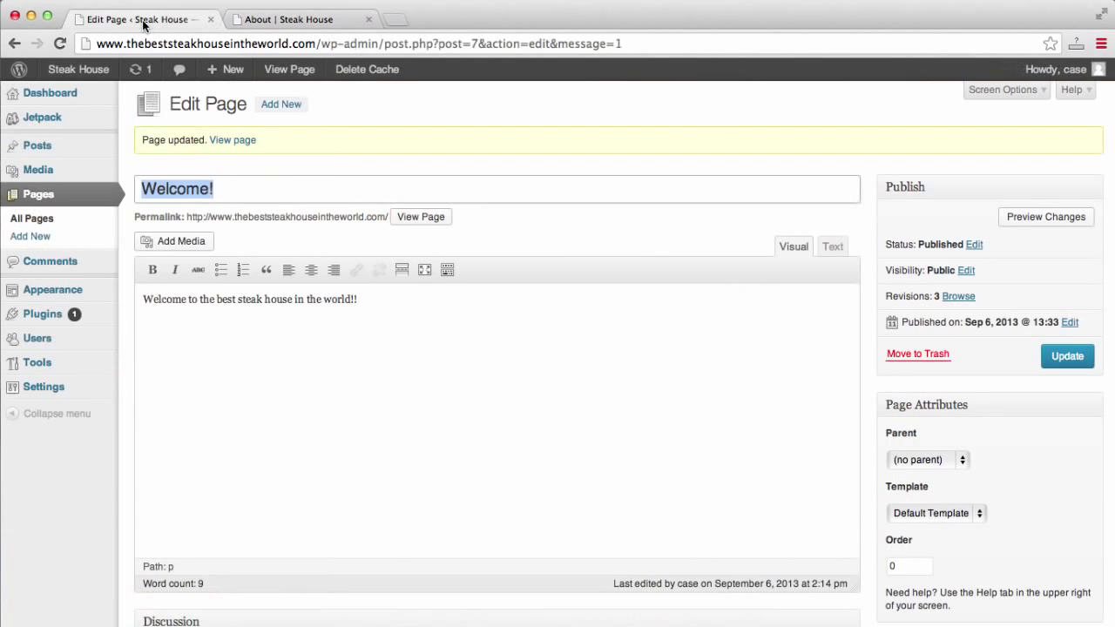
Select the Welcome! page title, then look over the live Steak House site.
left_click(44, 196)
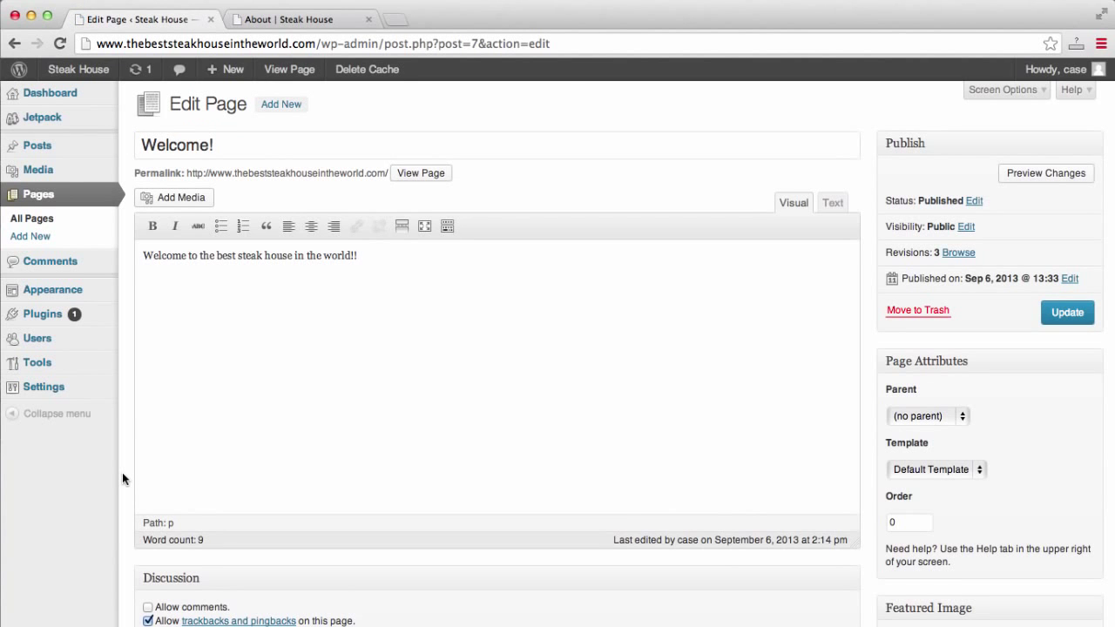
left_click(267, 140)
key("super+a")
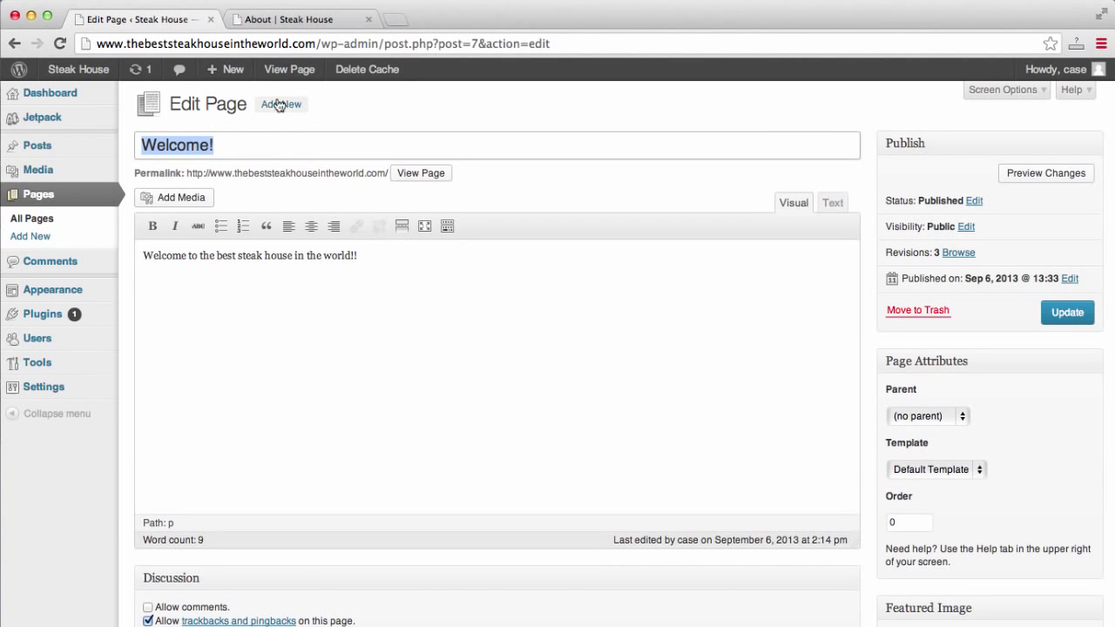
left_click(296, 21)
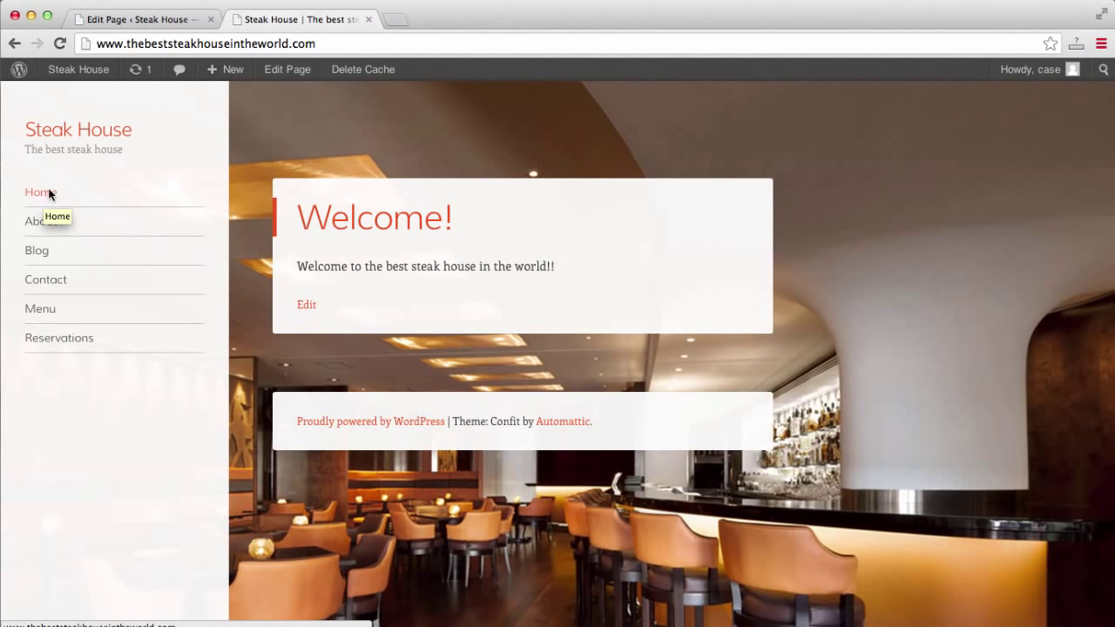
left_click(150, 19)
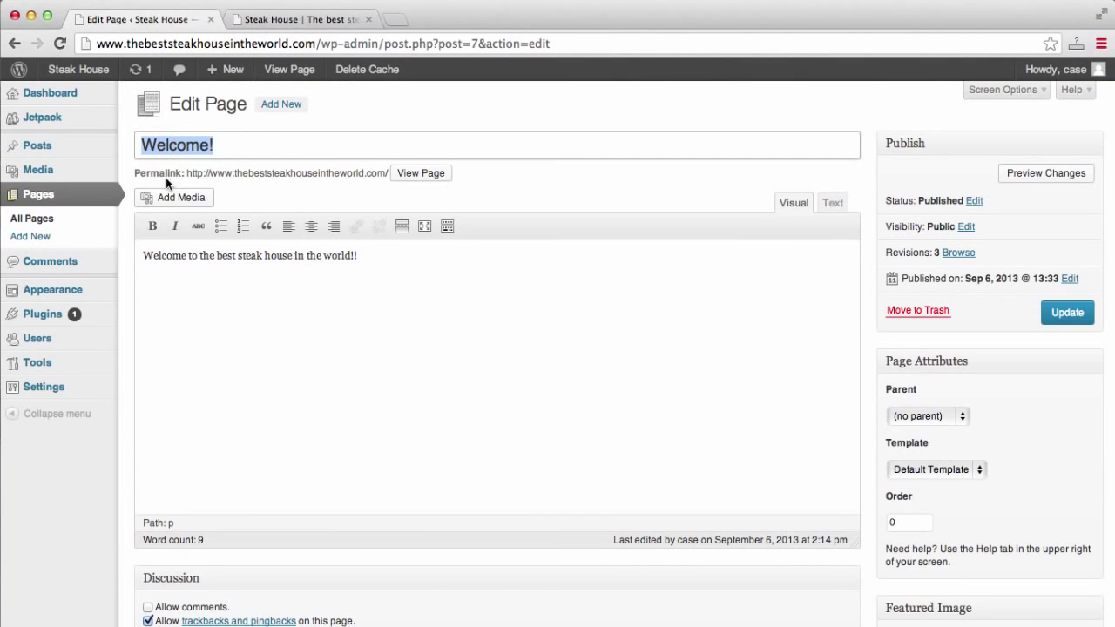
Load Pages > All Pages in the admin, glancing at the live site meanwhile.
left_click(51, 201)
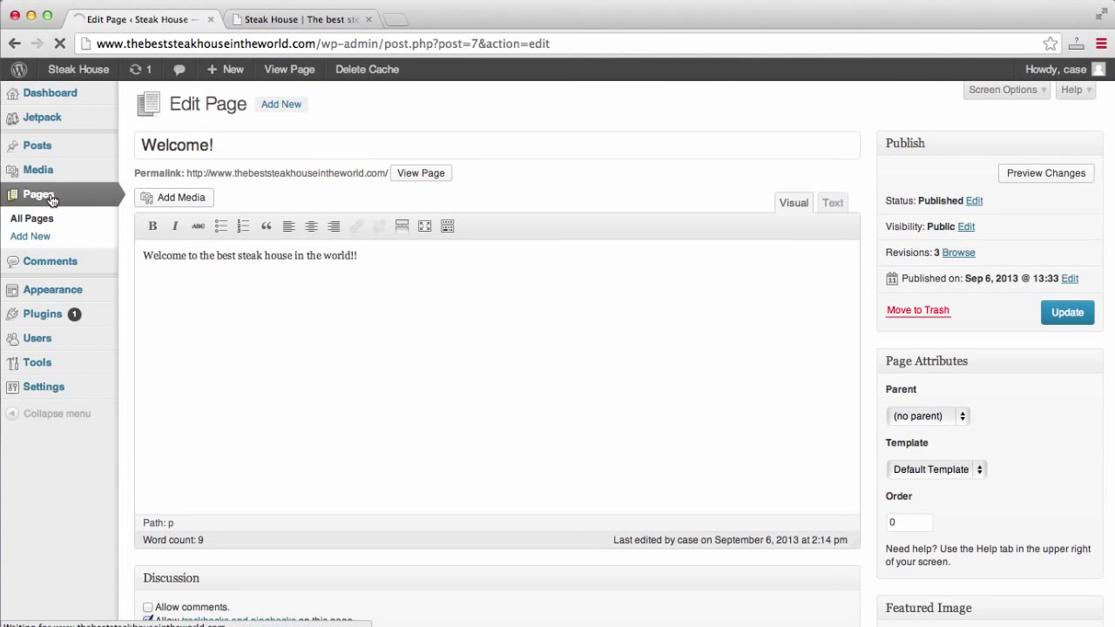
left_click(305, 19)
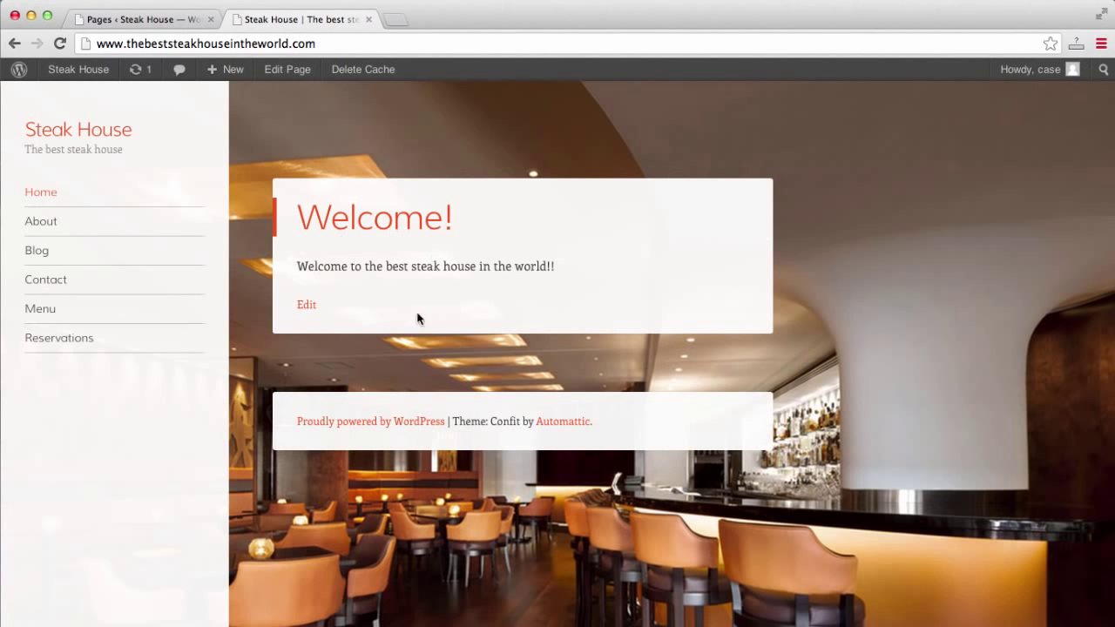
left_click(139, 19)
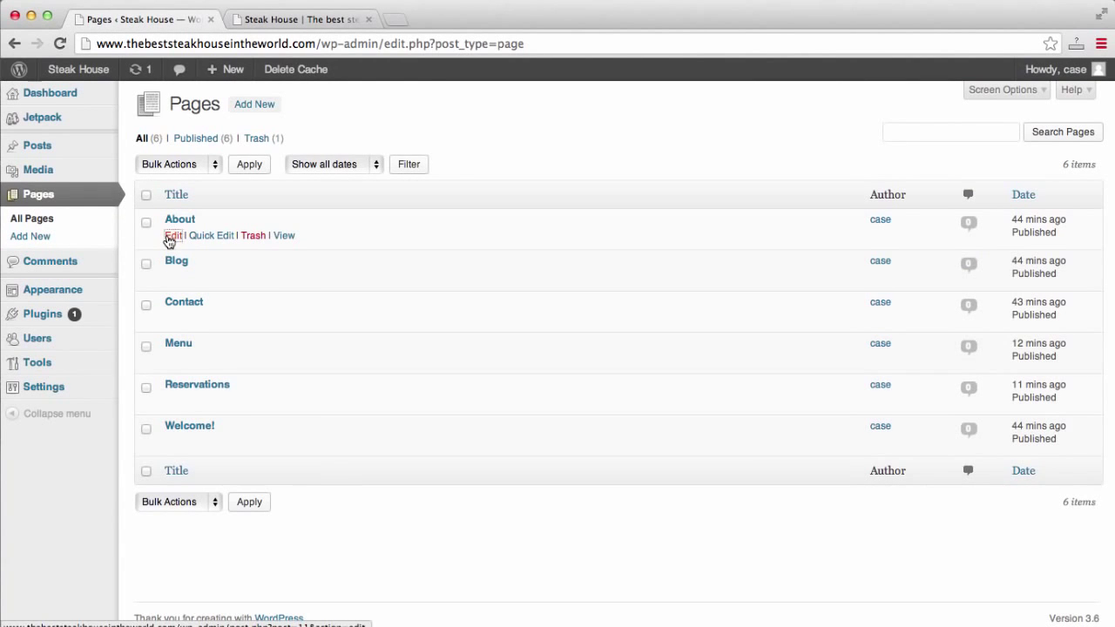
Open the About page in the editor.
left_click(169, 237)
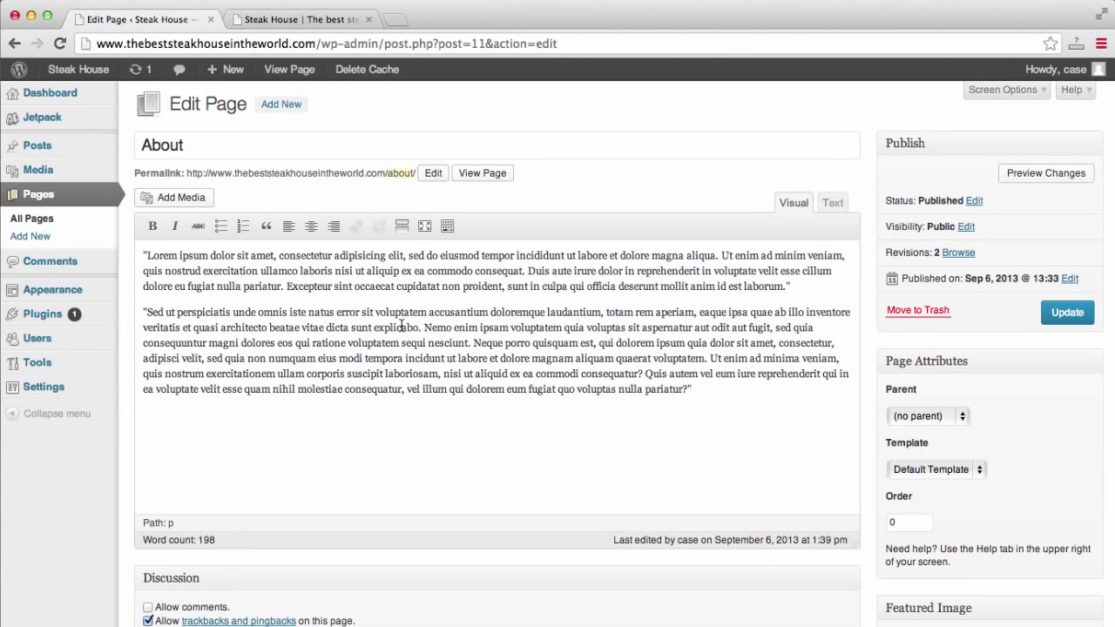
scroll(403, 326, "down", 2)
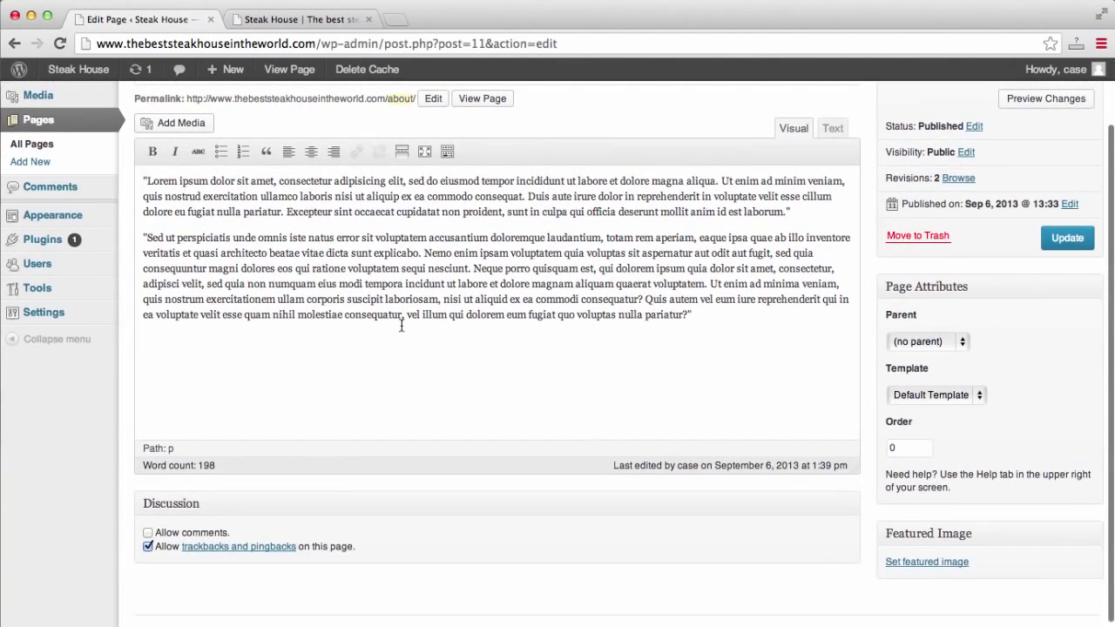
scroll(400, 323, "up", 2)
scroll(403, 326, "down", 2)
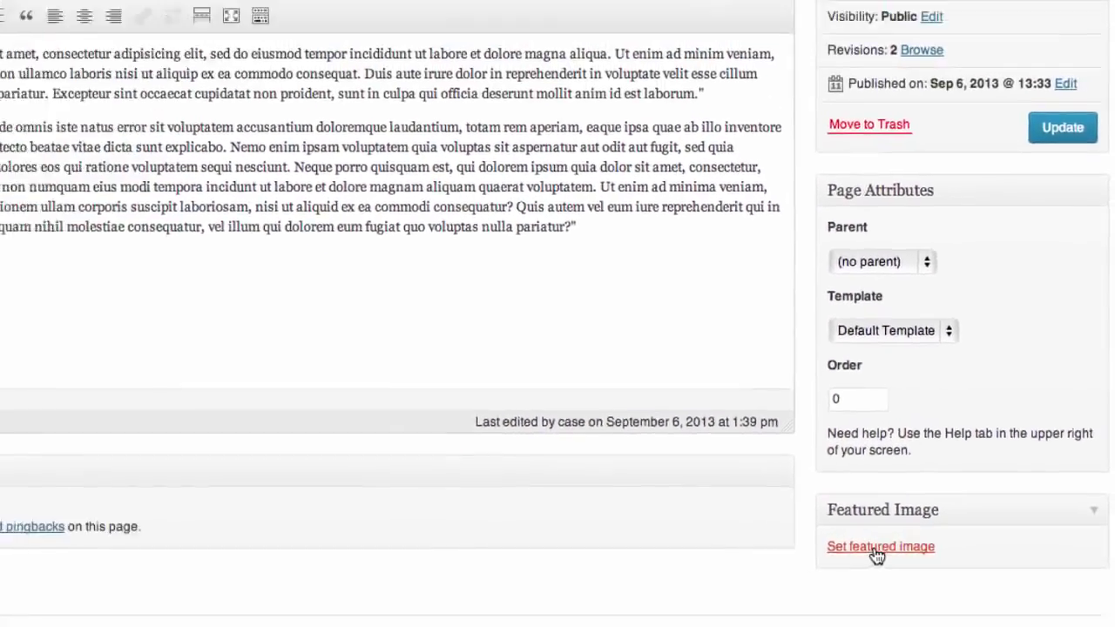
Upload steak.jpg as the About page's featured image and update the page.
left_click(831, 546)
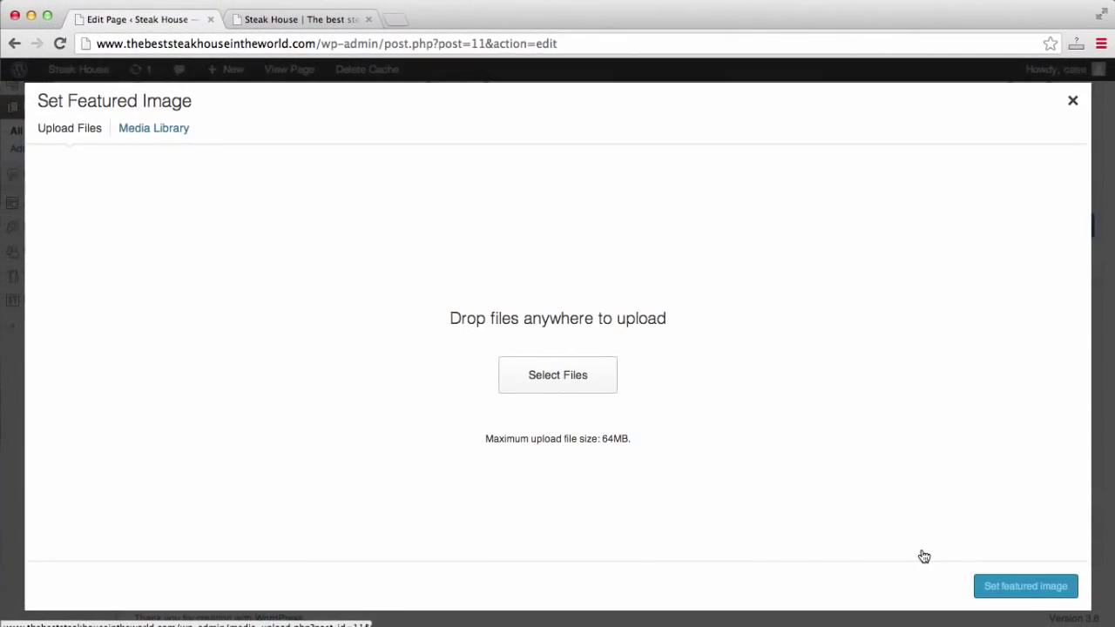
left_click(575, 374)
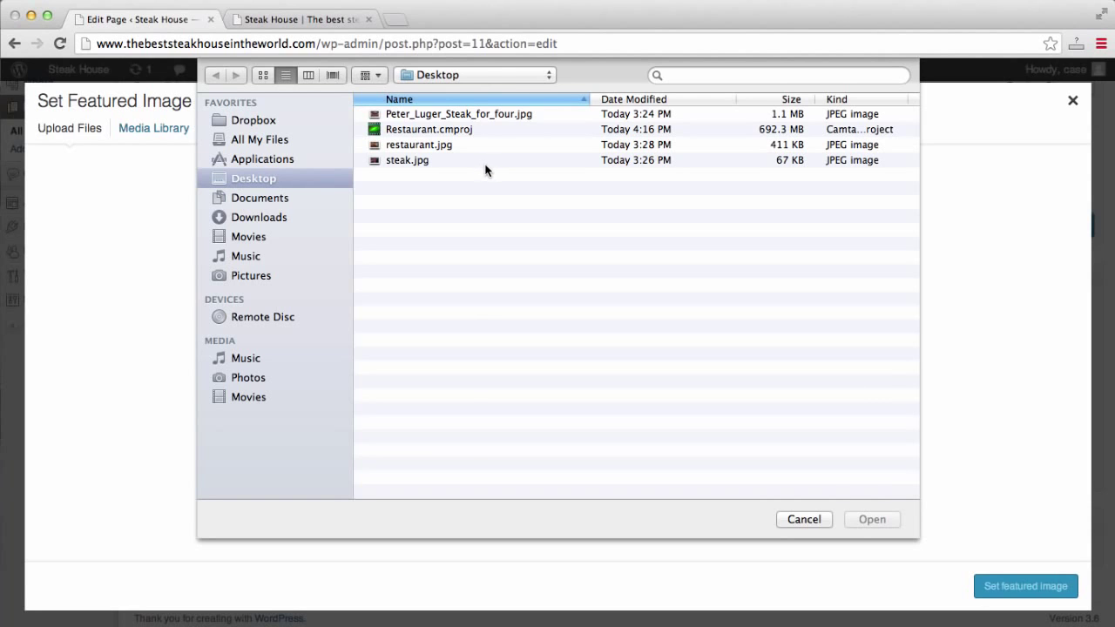
left_click(488, 159)
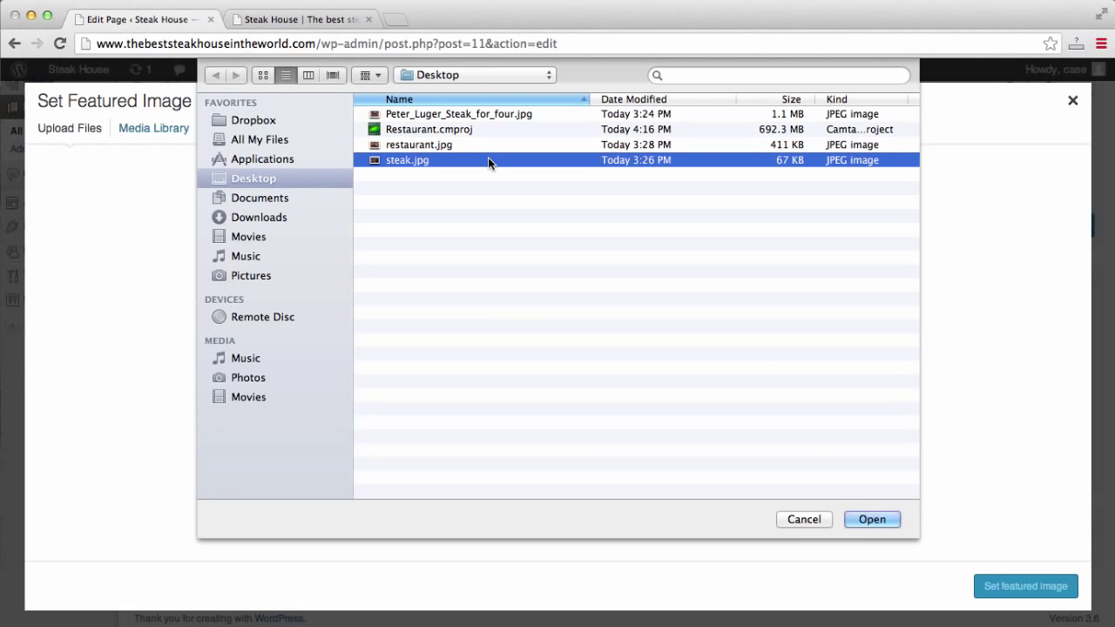
left_click(871, 519)
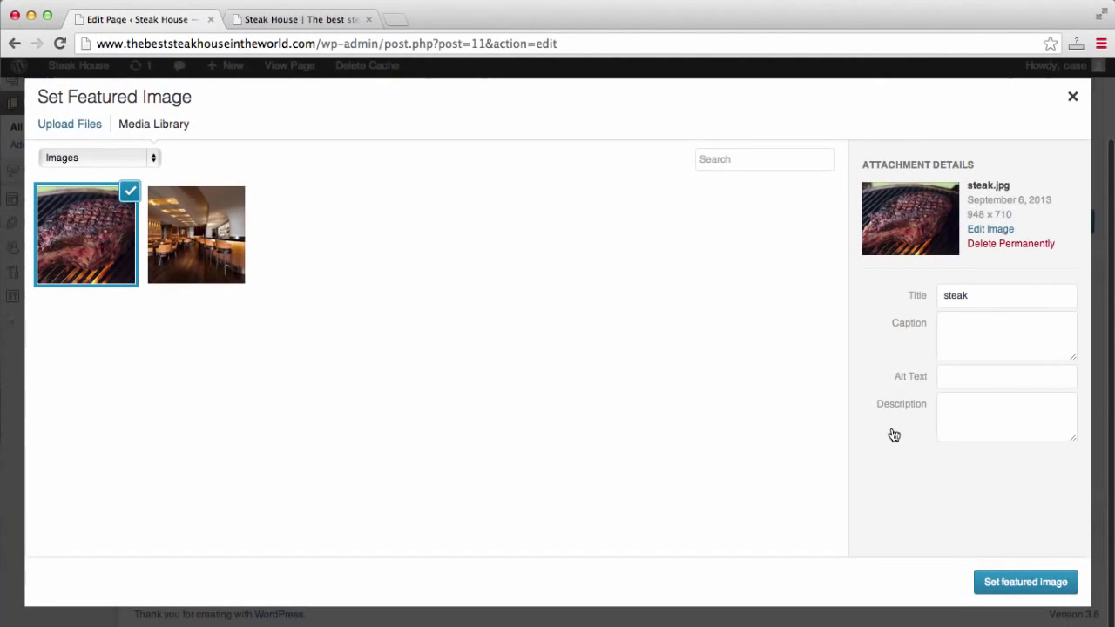
left_click(1018, 587)
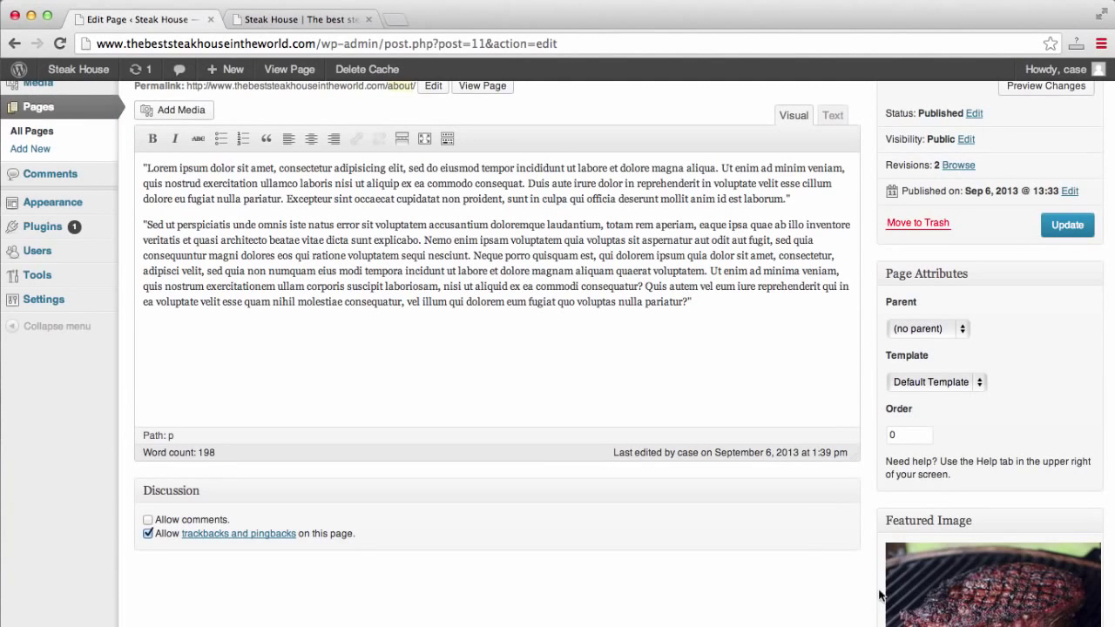
scroll(810, 577, "down", 5)
scroll(810, 576, "up", 5)
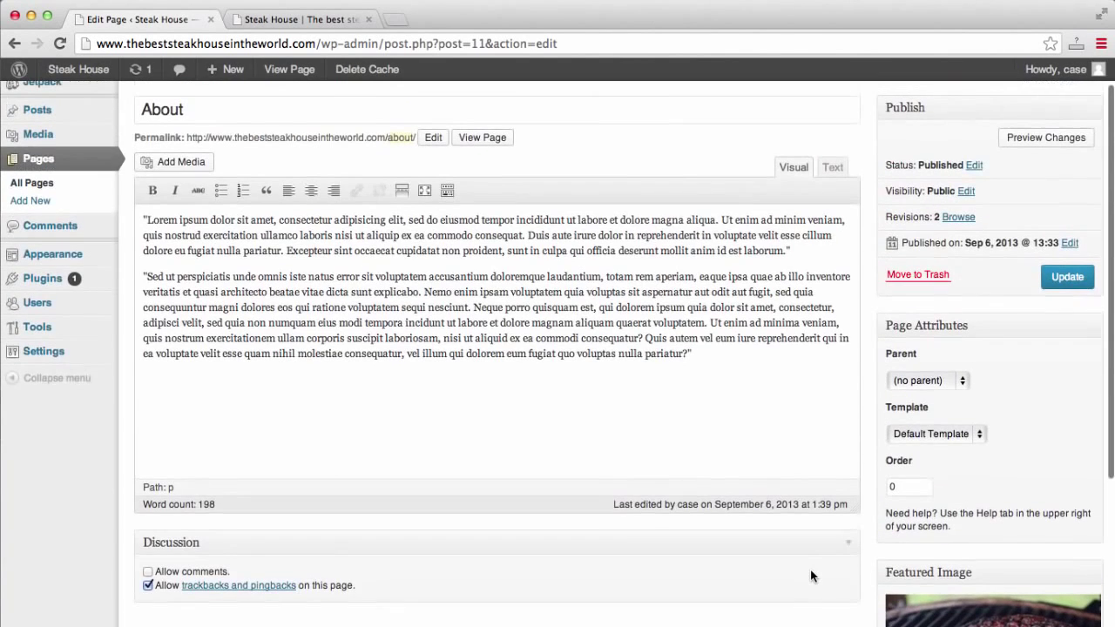
left_click(1068, 277)
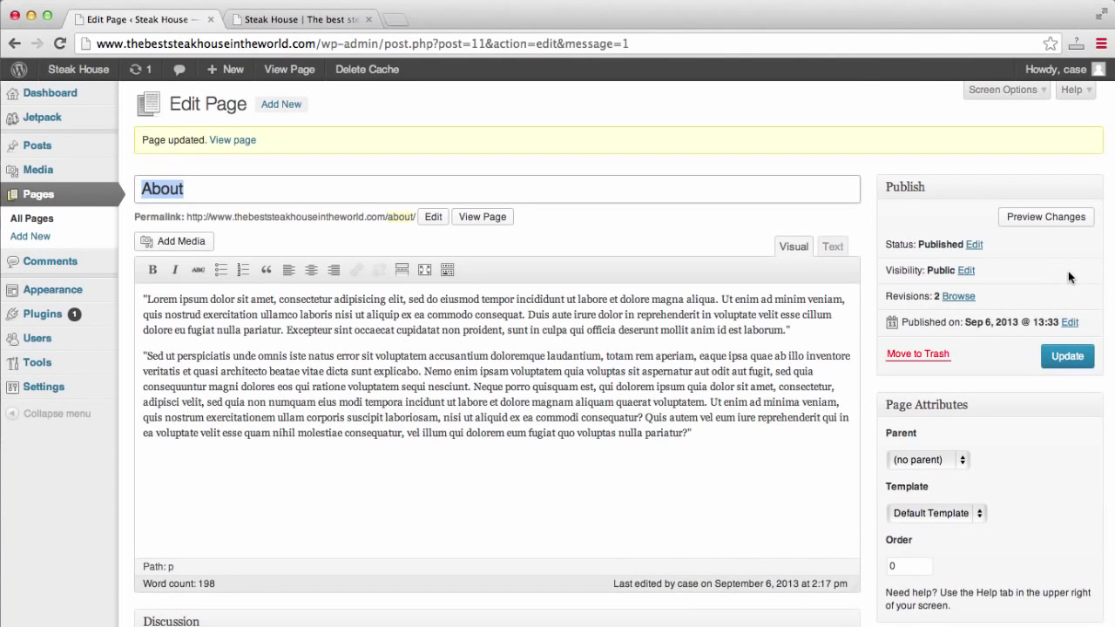
Reload the live site and scroll through its About page.
left_click(313, 25)
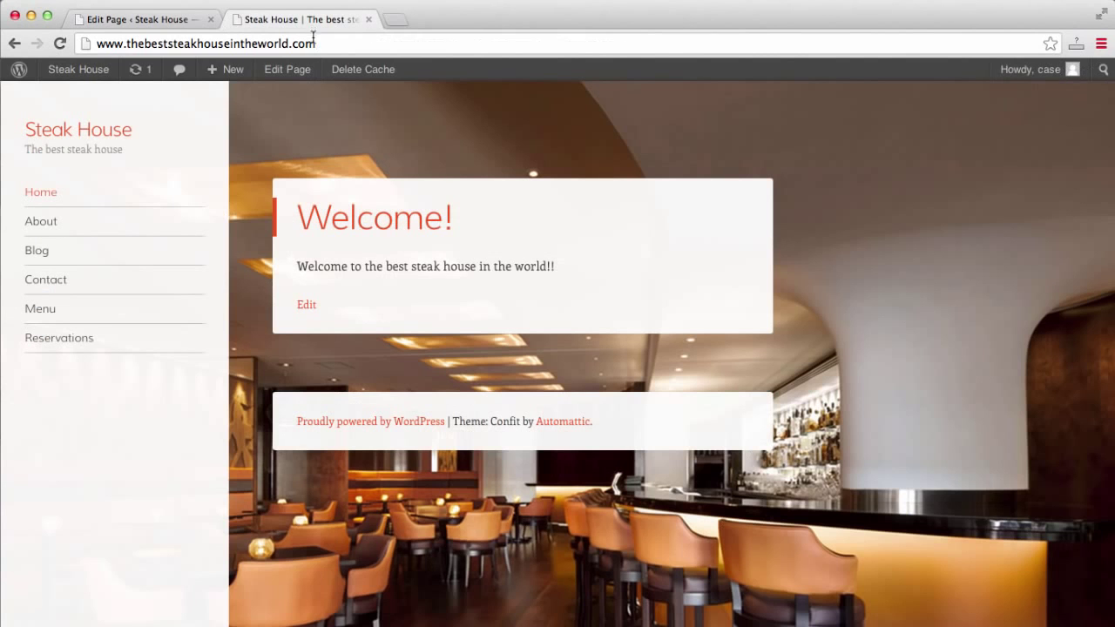
left_click(313, 39)
key("Return")
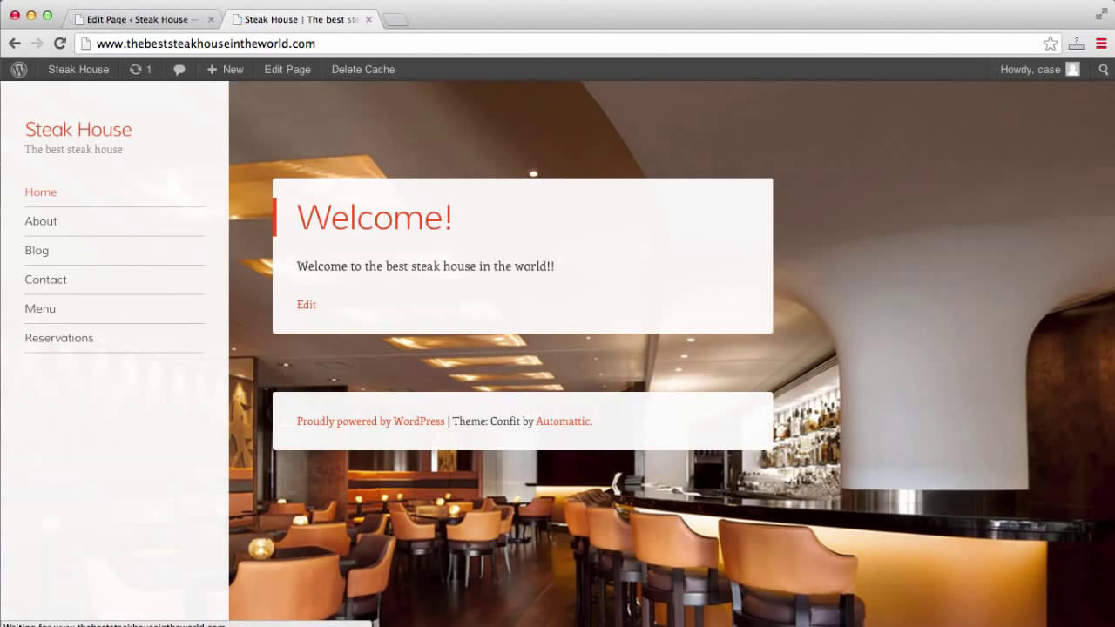
left_click(48, 223)
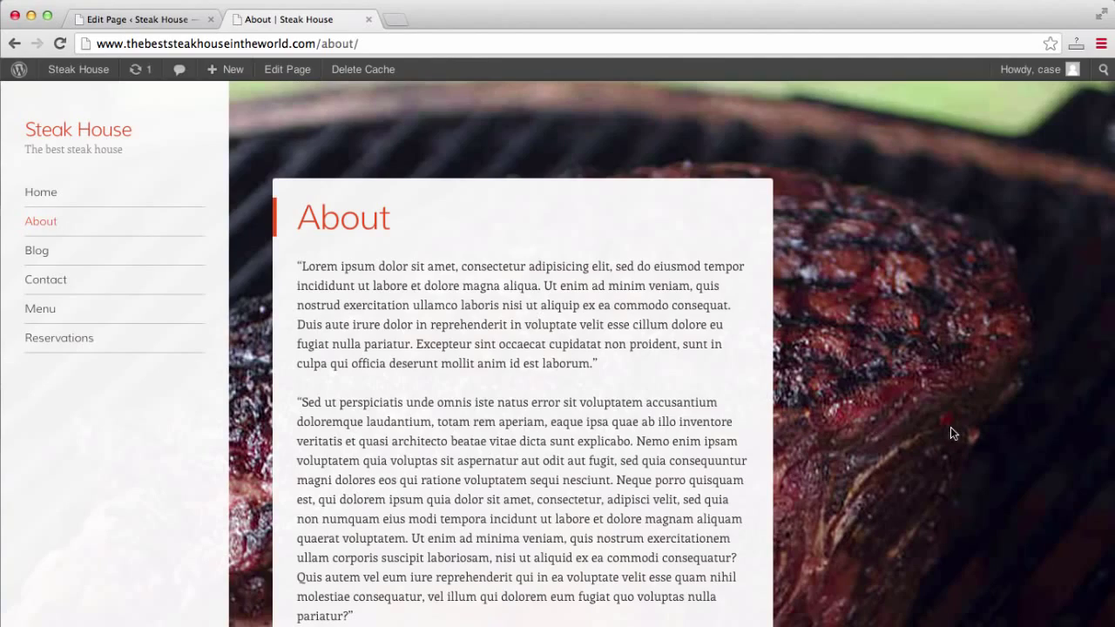
scroll(950, 433, "down", 3)
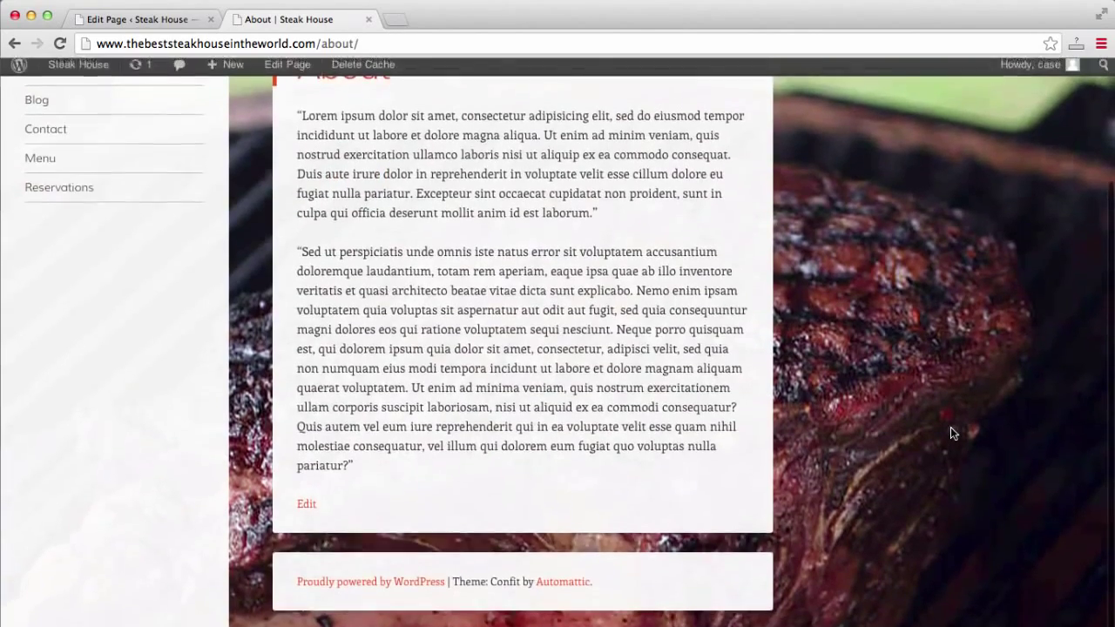
scroll(950, 428, "up", 3)
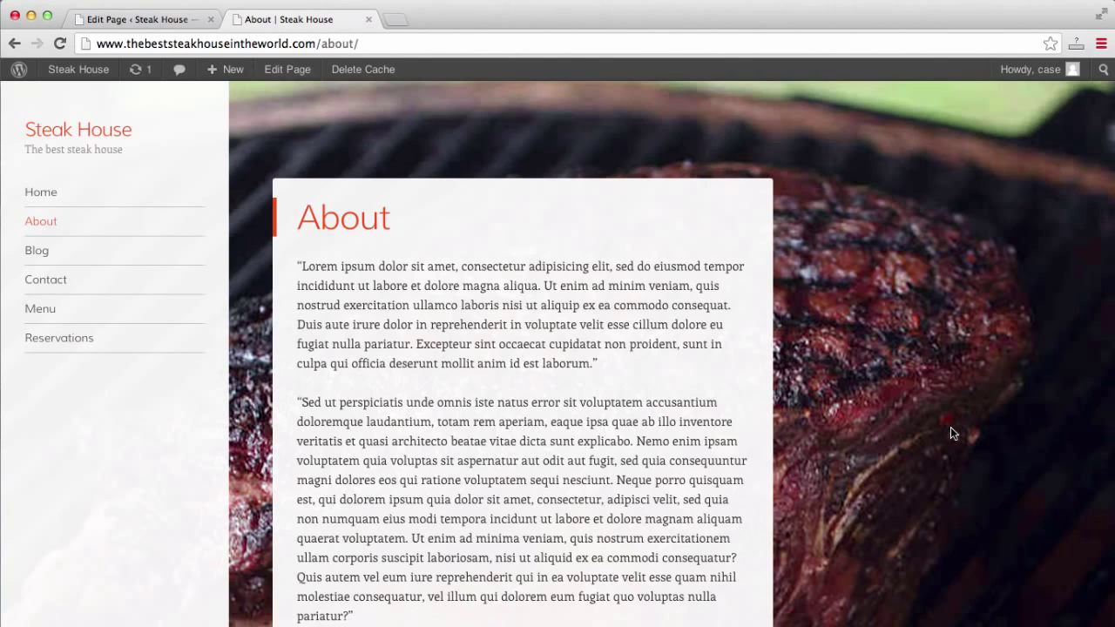
scroll(950, 433, "down", 3)
scroll(951, 433, "up", 3)
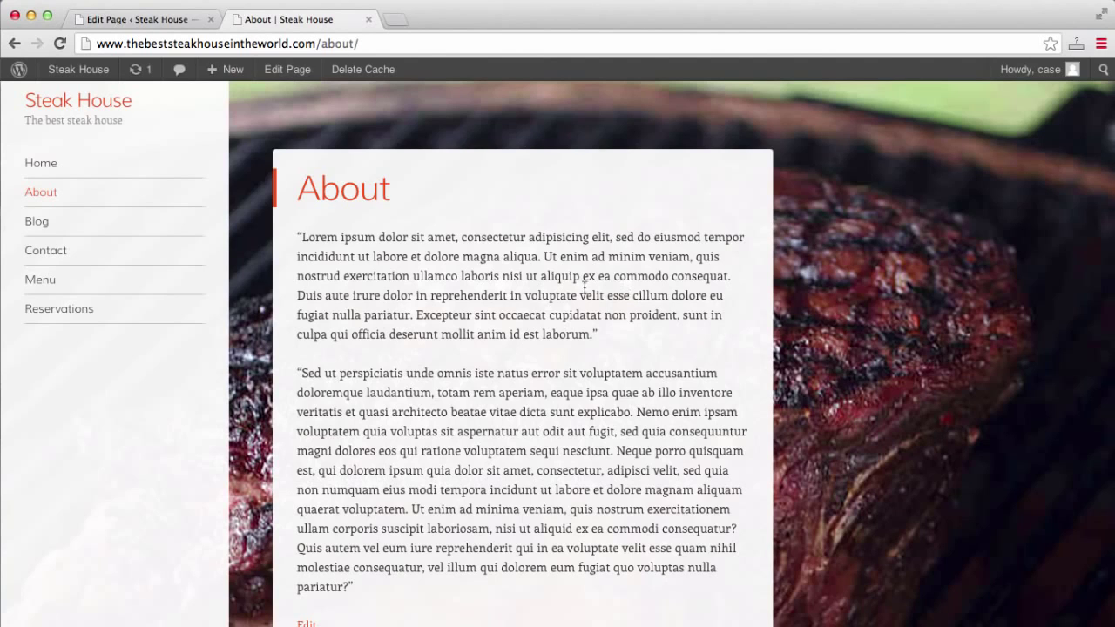
View the live Blog, Home and Contact pages, then return to the About editor.
left_click(44, 223)
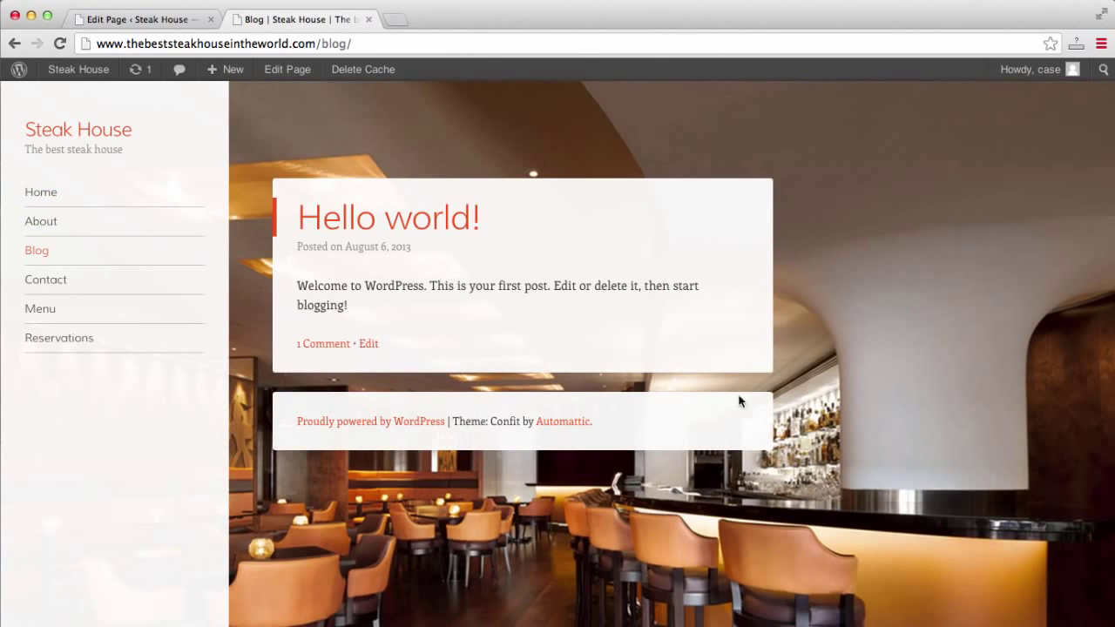
left_click(41, 202)
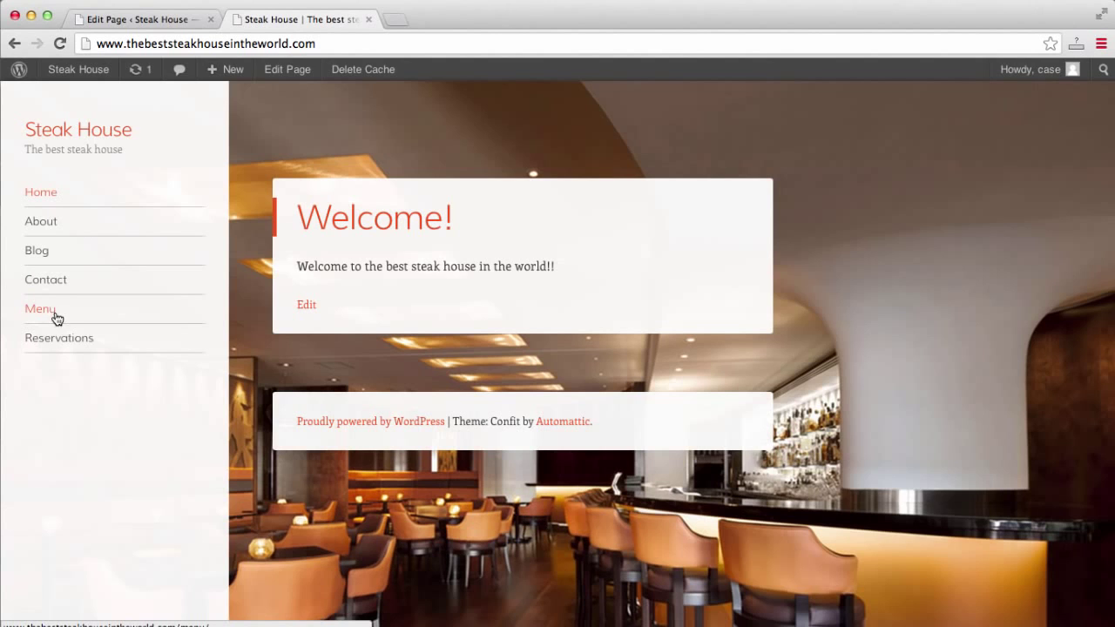
left_click(50, 281)
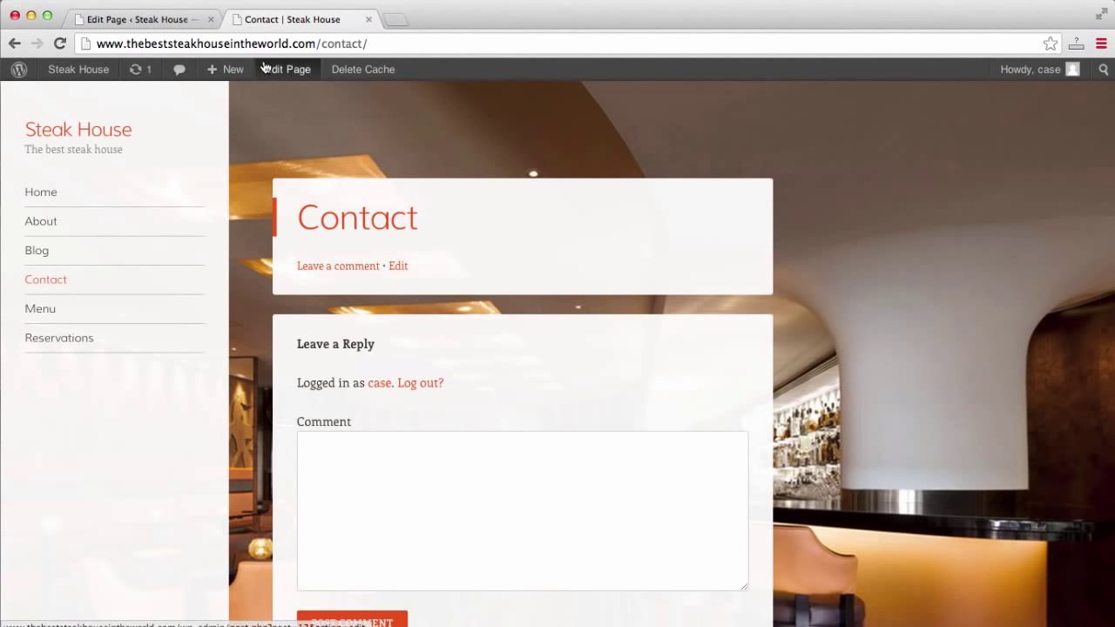
left_click(122, 23)
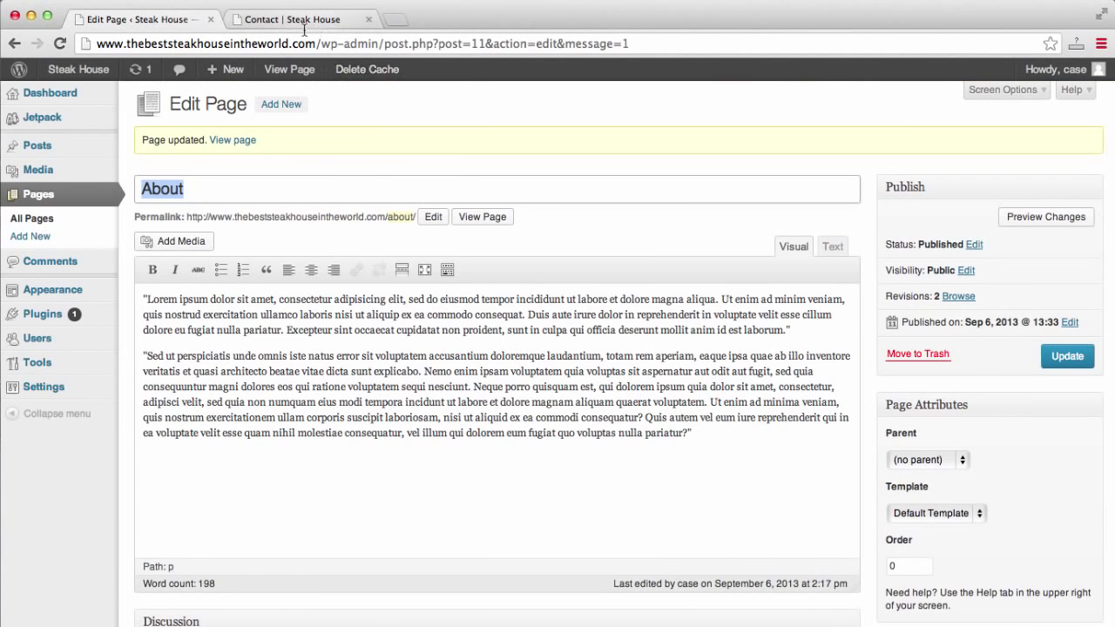
Open the Contact page in the editor from the Pages list.
left_click(55, 202)
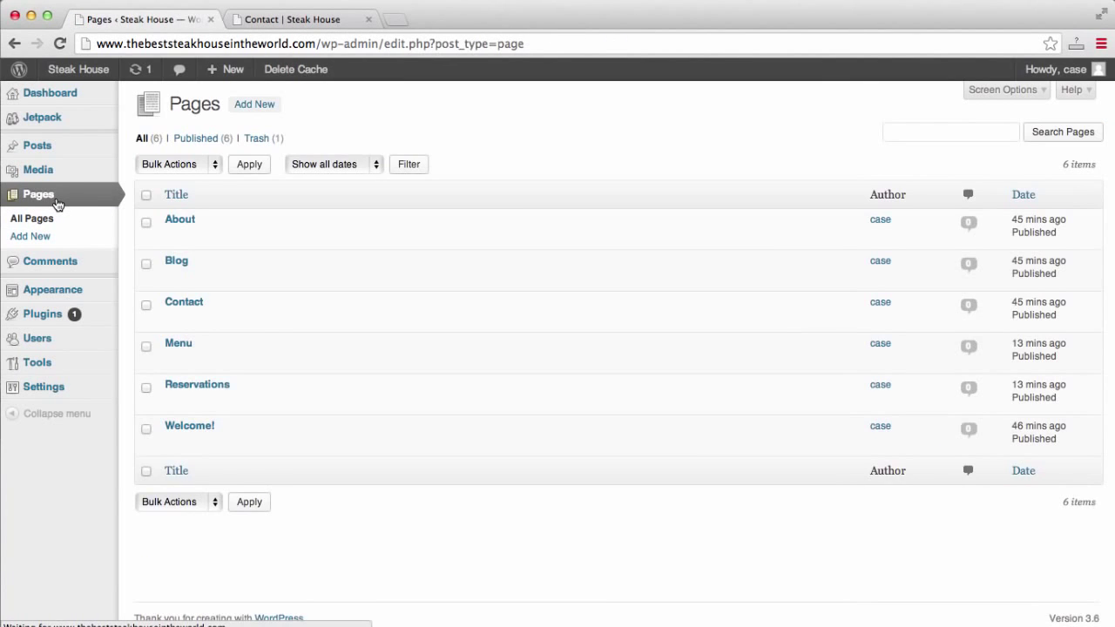
mouse_move(149, 304)
left_click(173, 319)
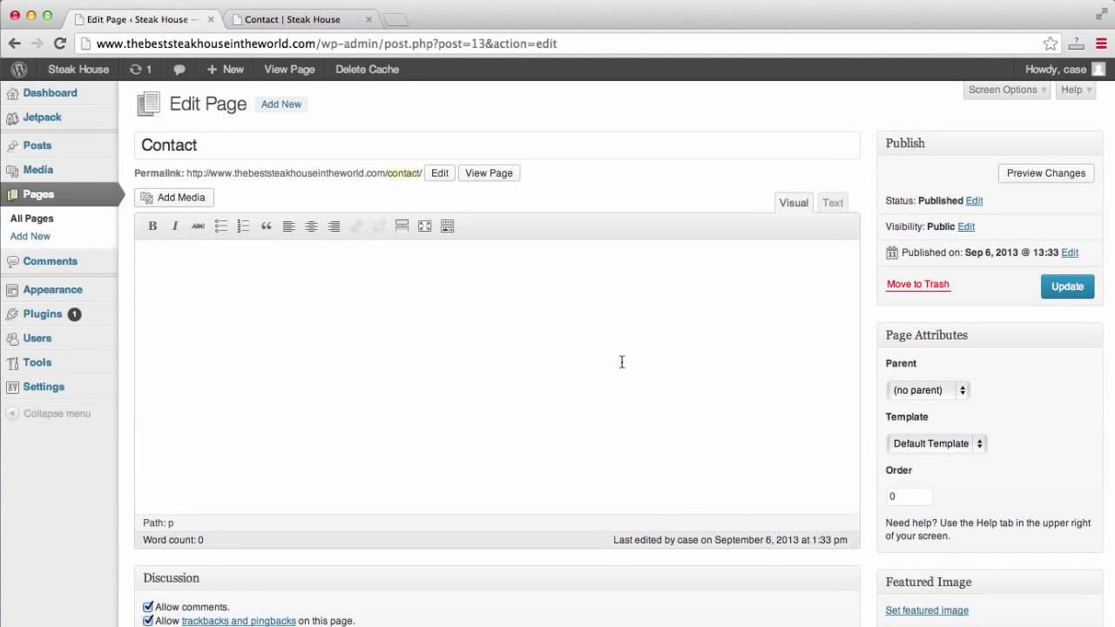
scroll(622, 362, "down", 3)
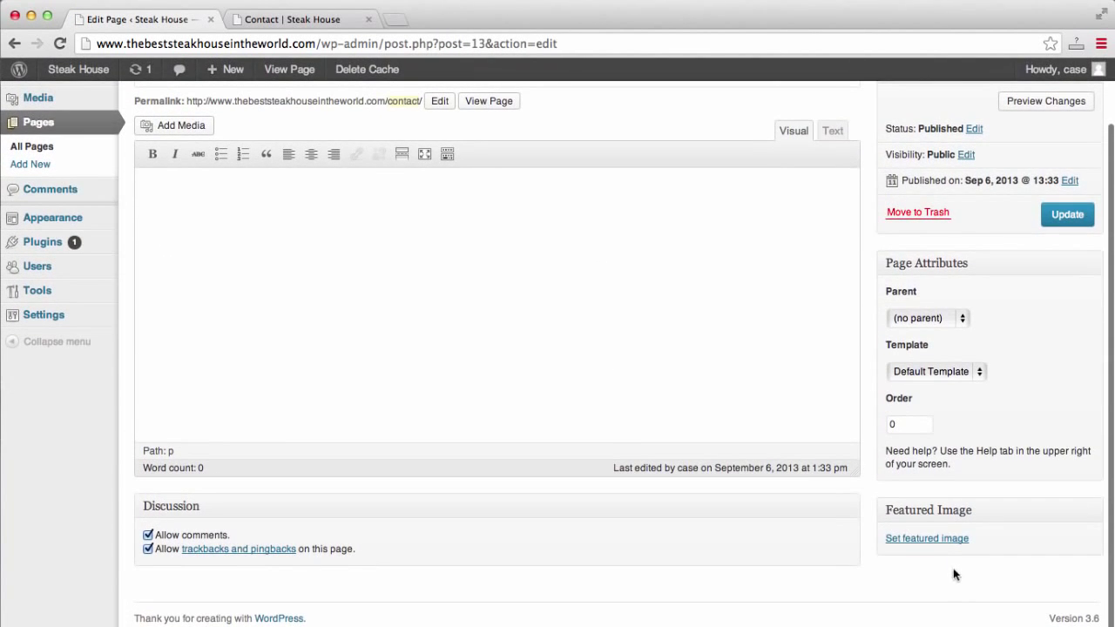
Upload Peter_Luger_Steak_for_four.jpg as Contact's featured image and update the page.
left_click(950, 537)
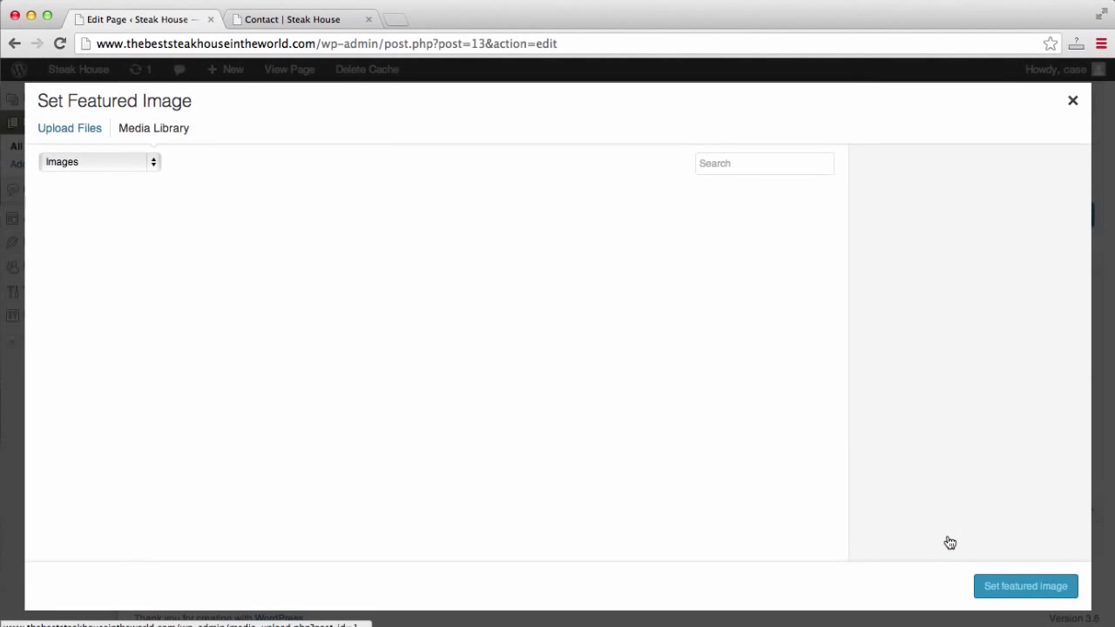
left_click(96, 131)
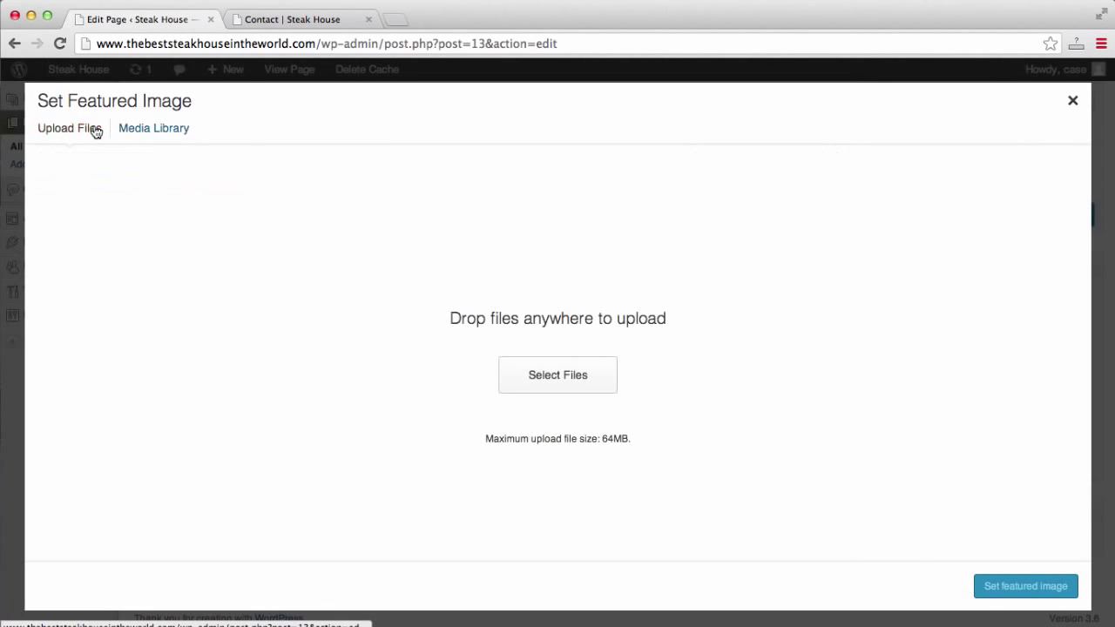
left_click(588, 381)
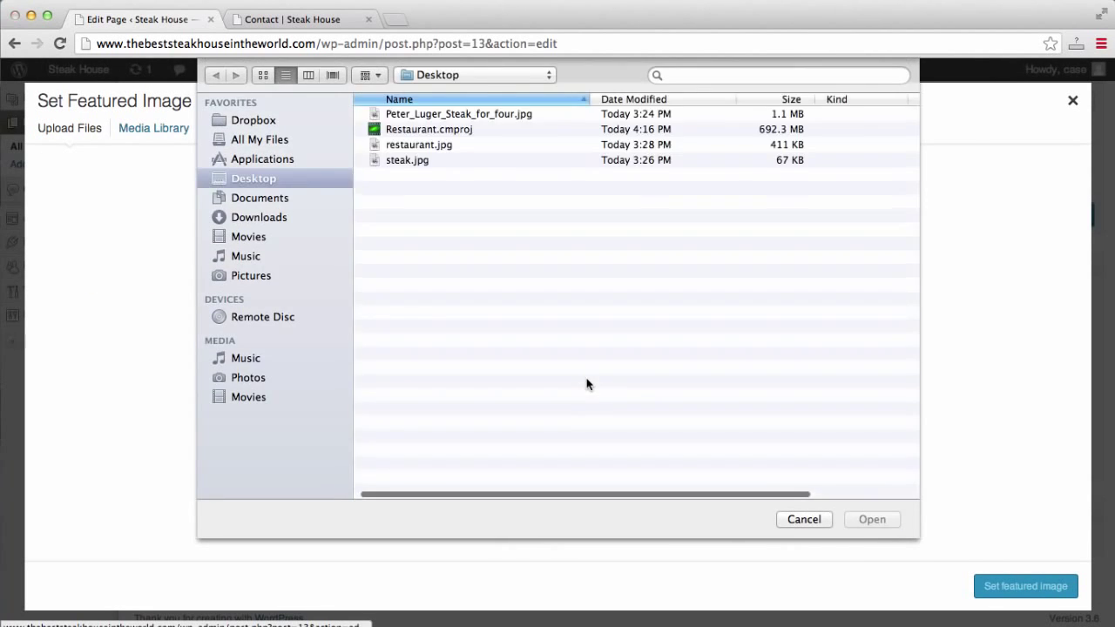
left_click(433, 113)
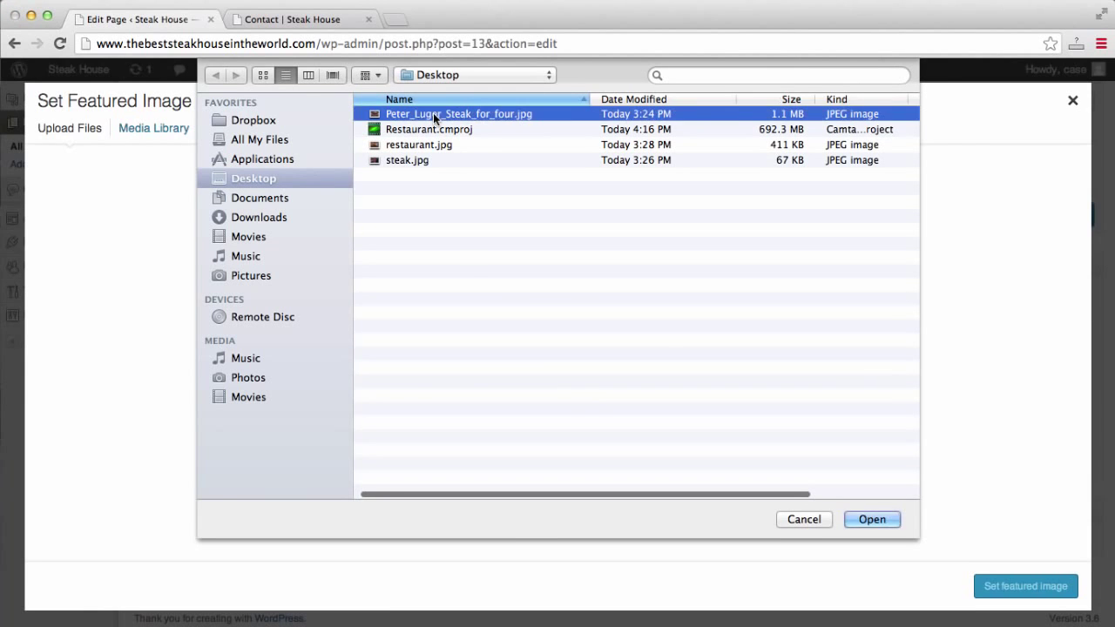
left_click(872, 520)
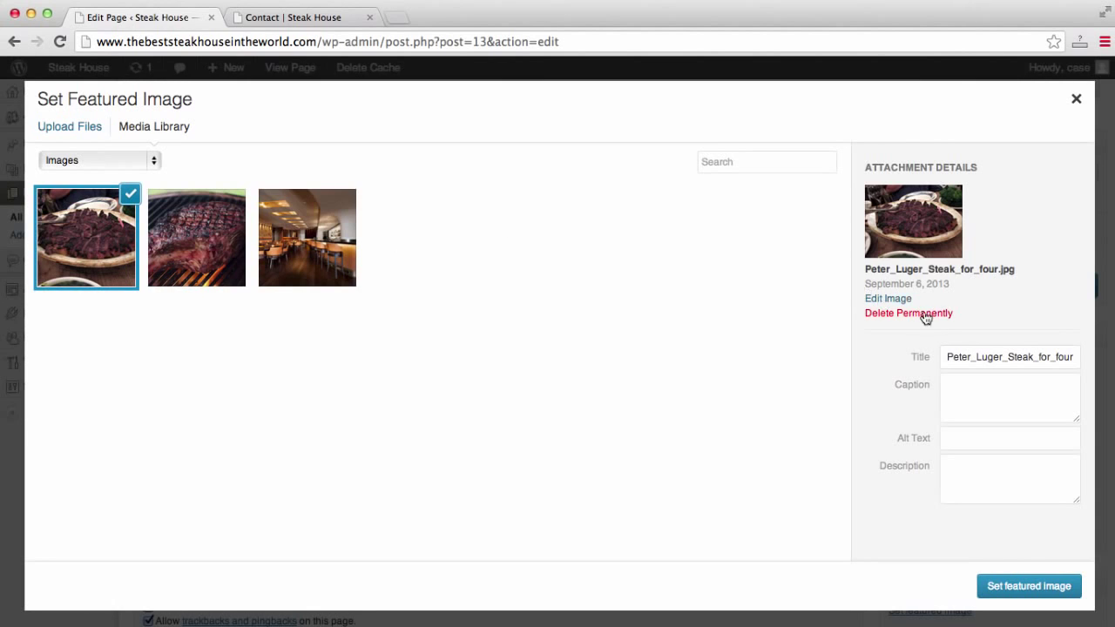
scroll(891, 309, "down", 2)
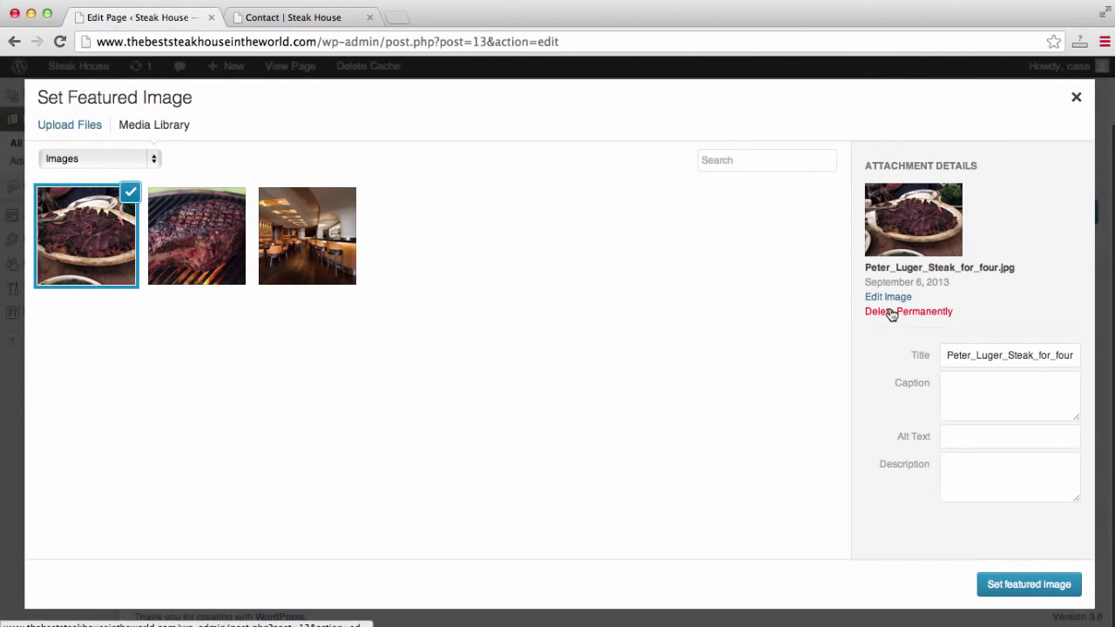
left_click(1045, 586)
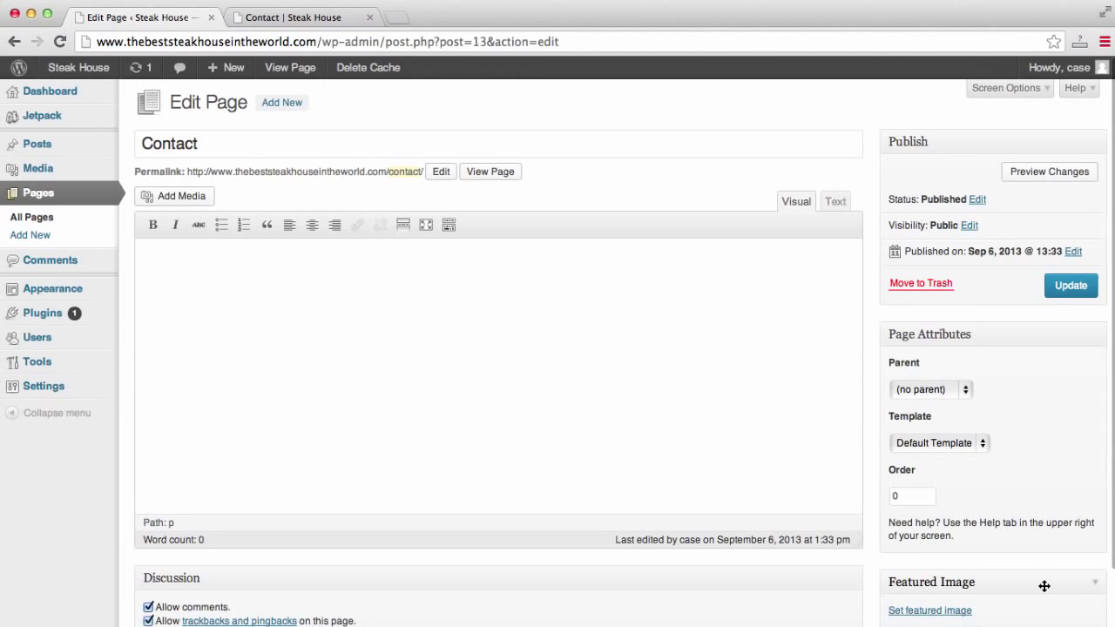
scroll(868, 435, "down", 10)
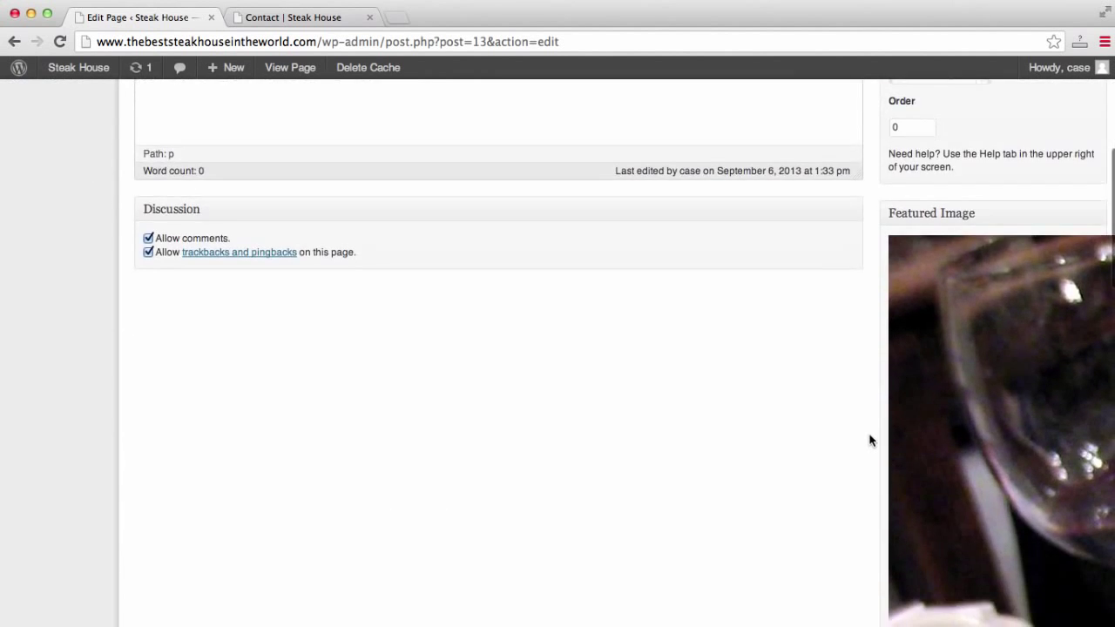
scroll(869, 440, "down", 5)
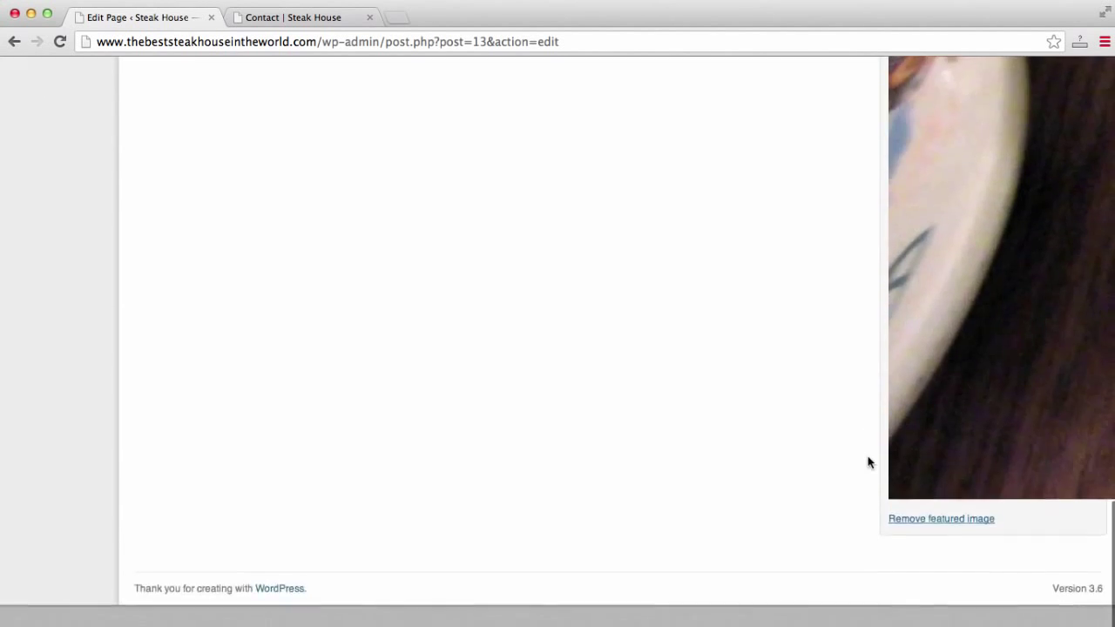
scroll(868, 440, "up", 5)
scroll(869, 463, "up", 15)
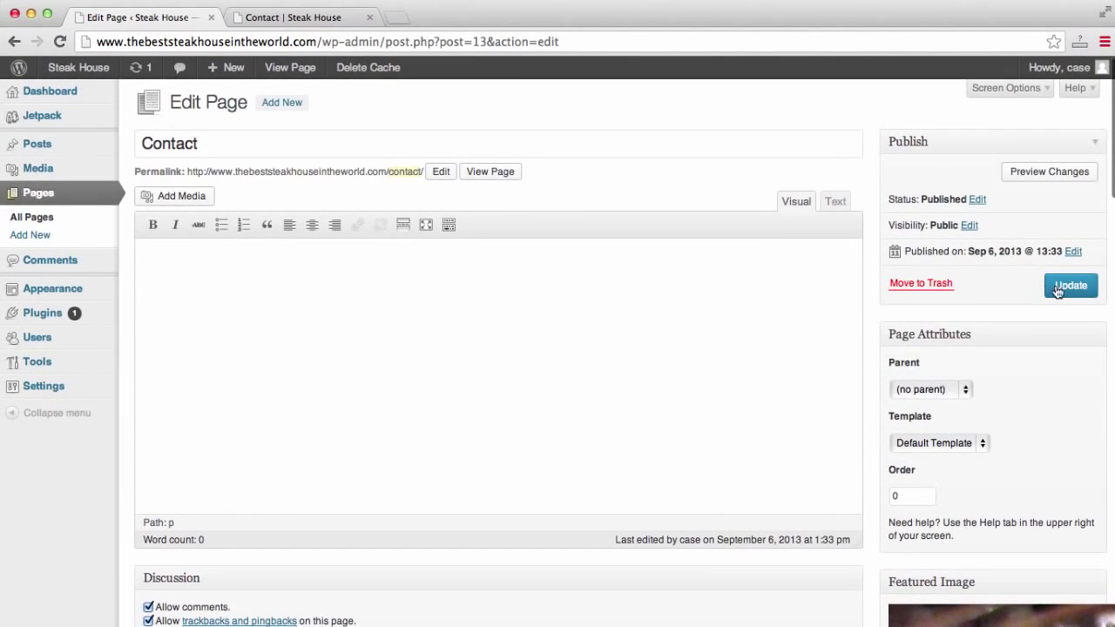
left_click(1058, 288)
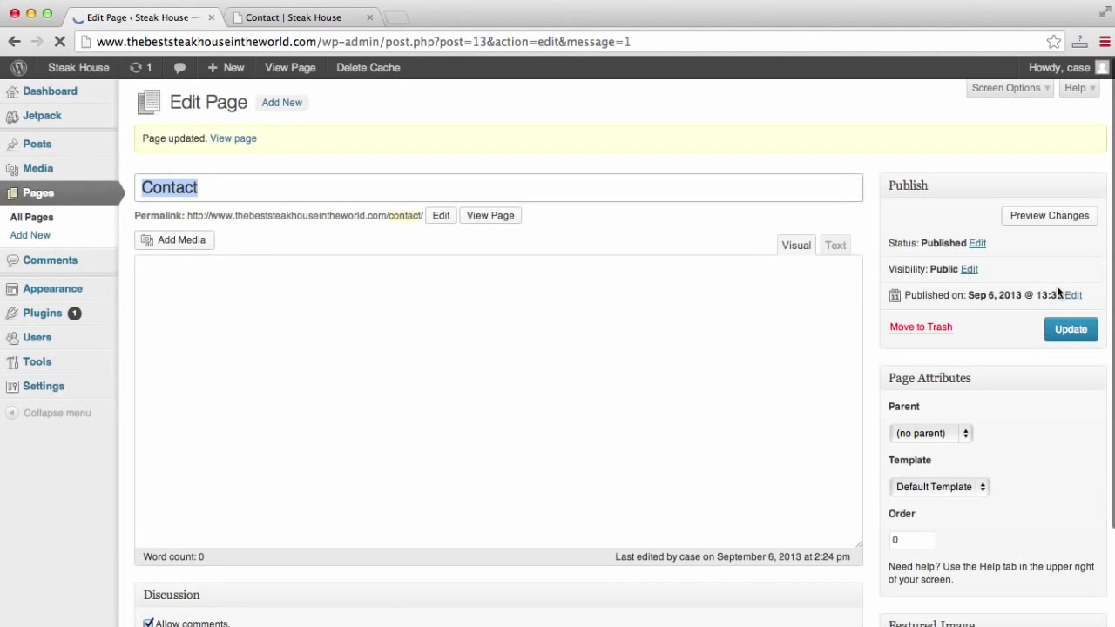
left_click(311, 17)
left_click(316, 39)
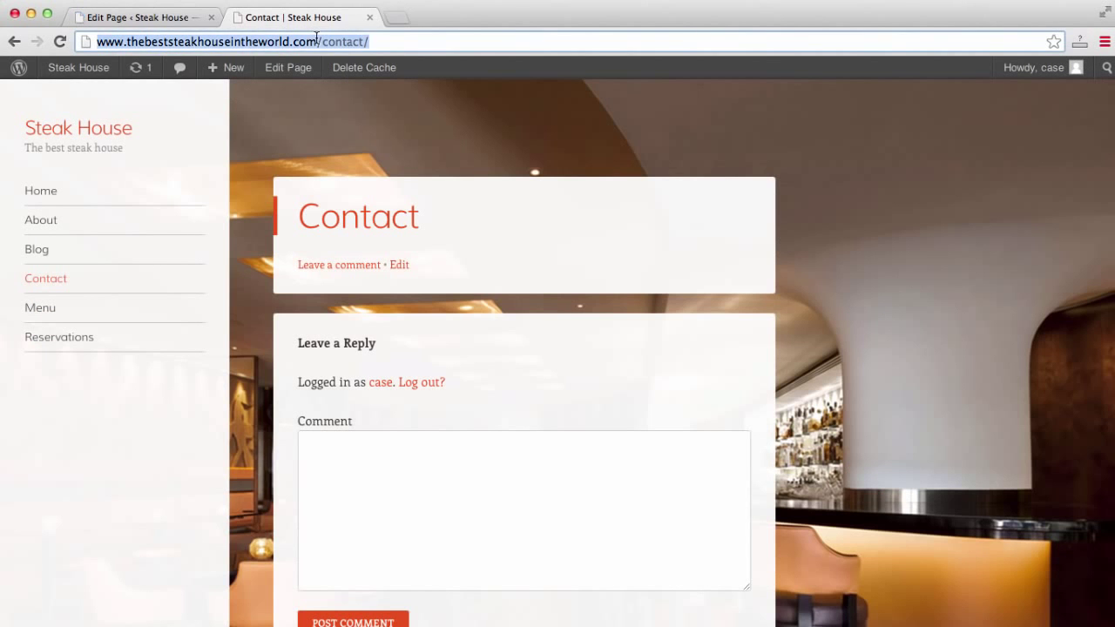
key("Return")
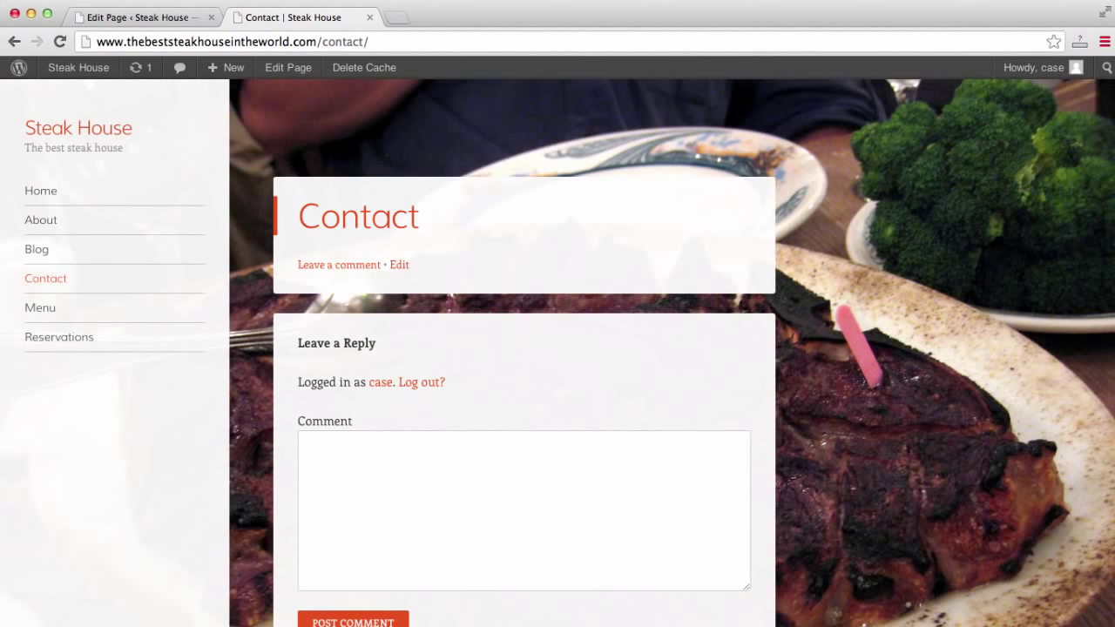
scroll(728, 247, "down", 3)
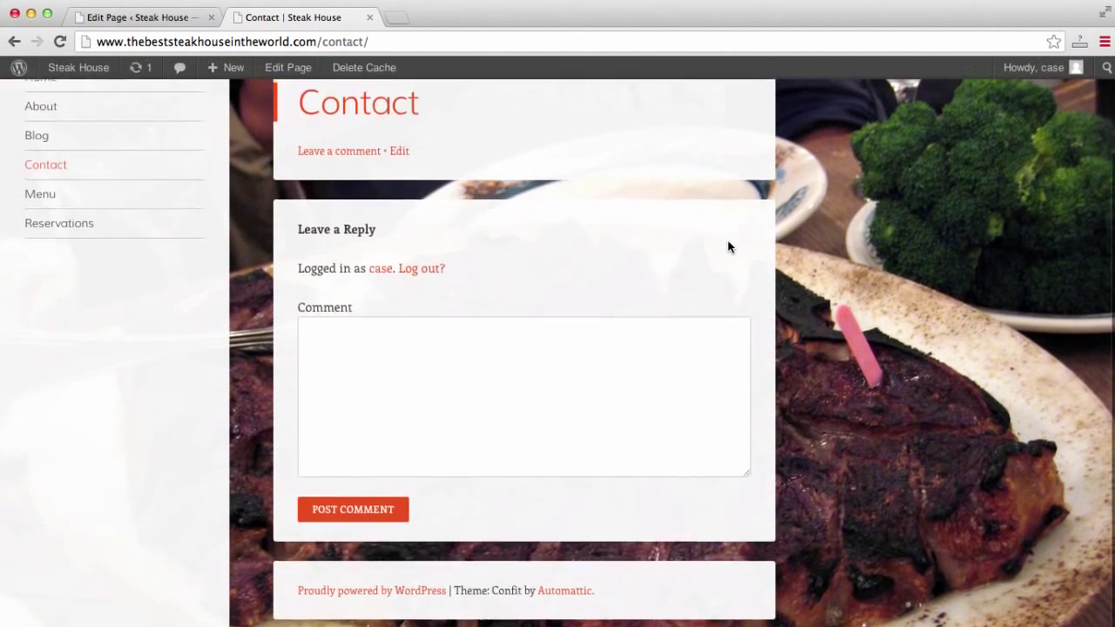
left_click(117, 16)
scroll(836, 297, "down", 5)
scroll(866, 308, "down", 10)
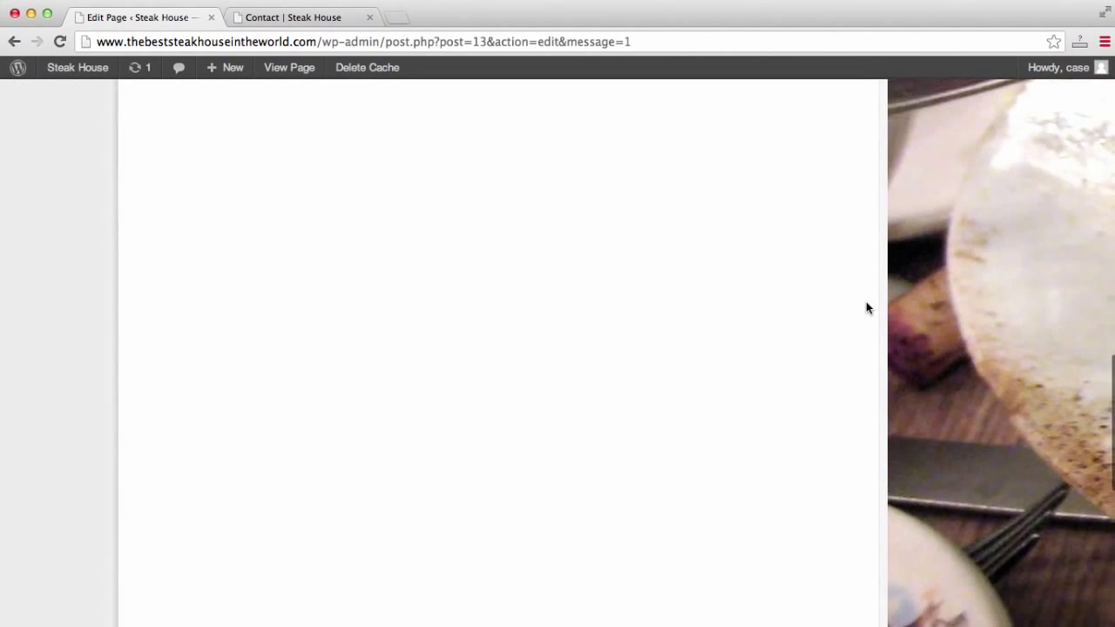
scroll(866, 307, "up", 20)
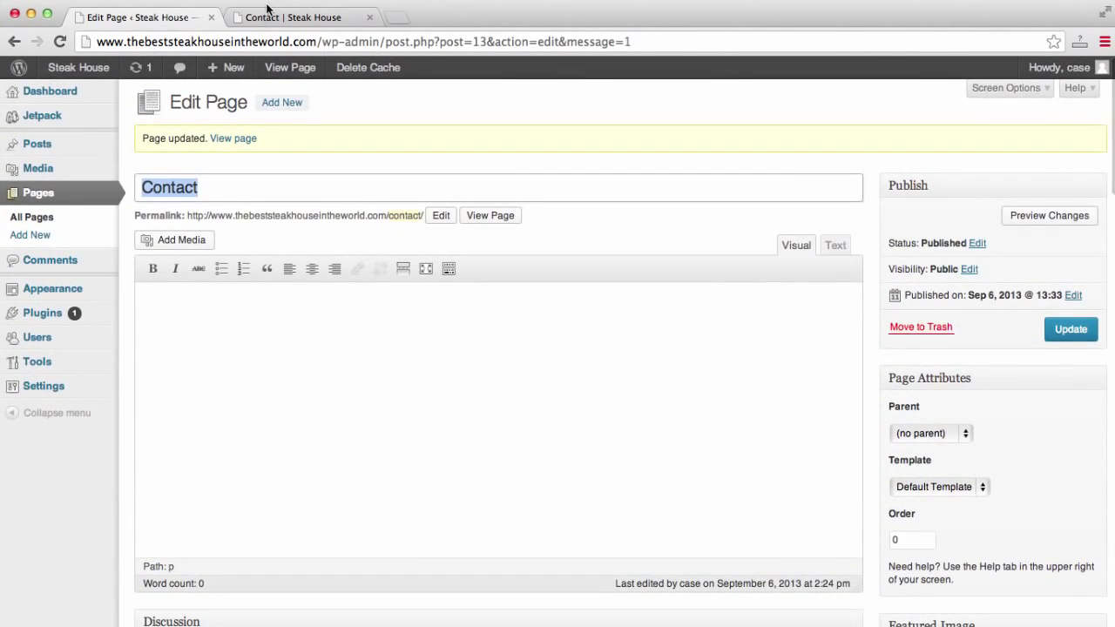
left_click(271, 15)
scroll(737, 351, "down", 3)
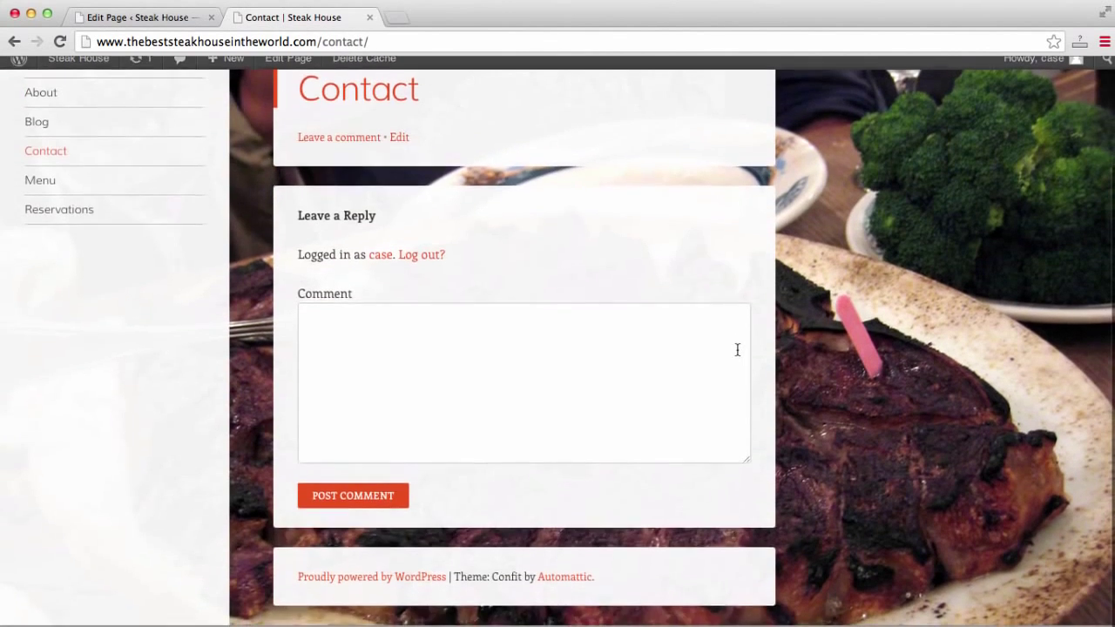
scroll(497, 307, "up", 3)
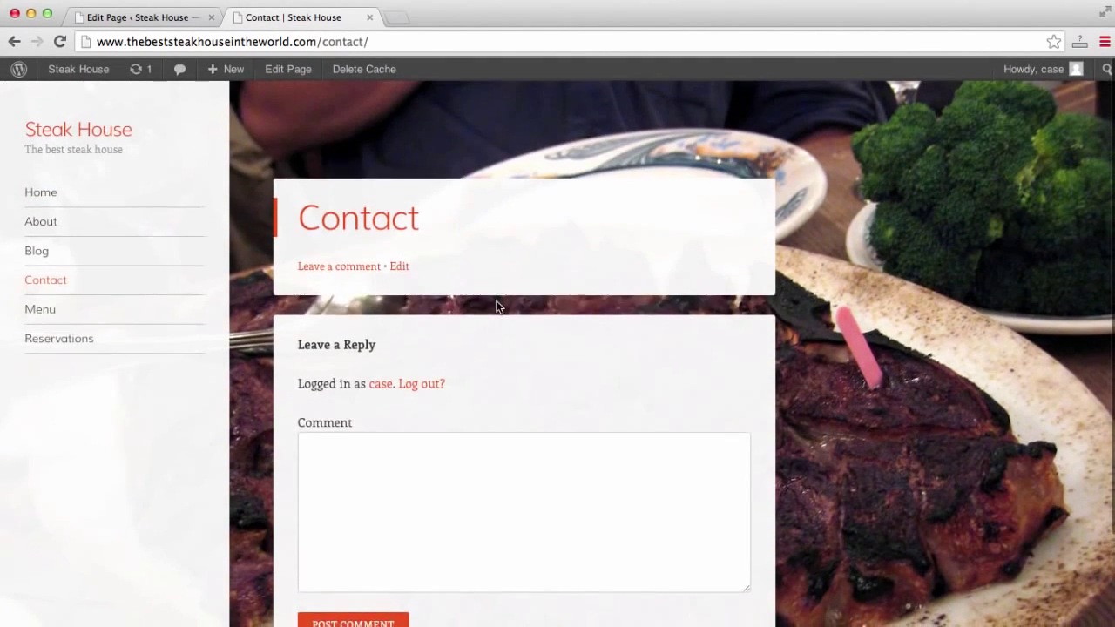
left_click(167, 19)
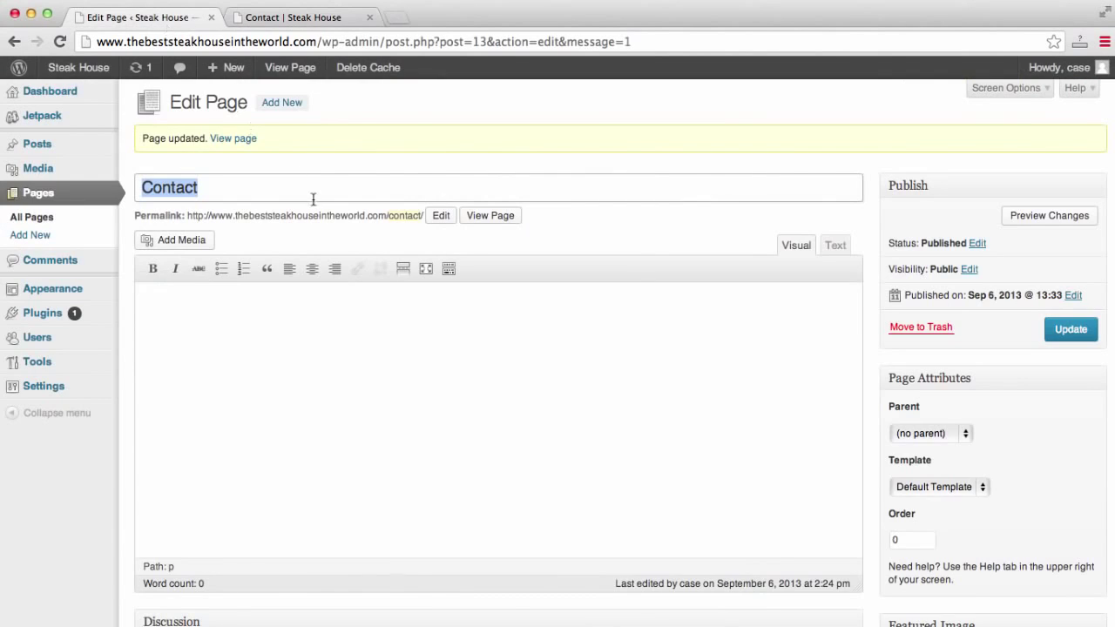
Enable the Discussion box in Screen Options on the Contact editor.
left_click(1015, 90)
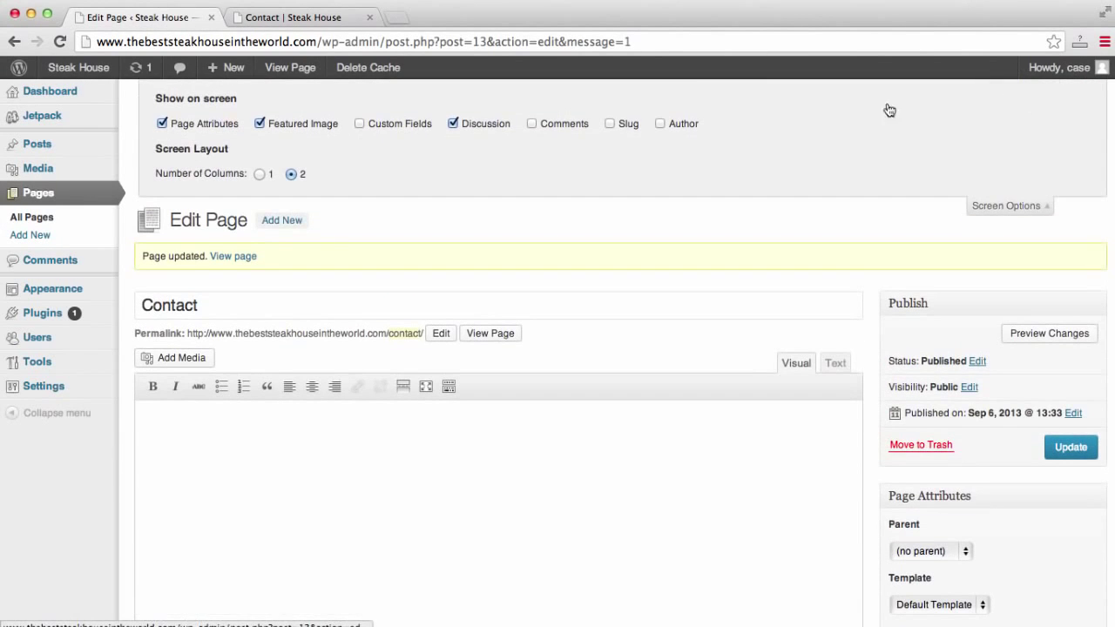
scroll(455, 125, "down", 10)
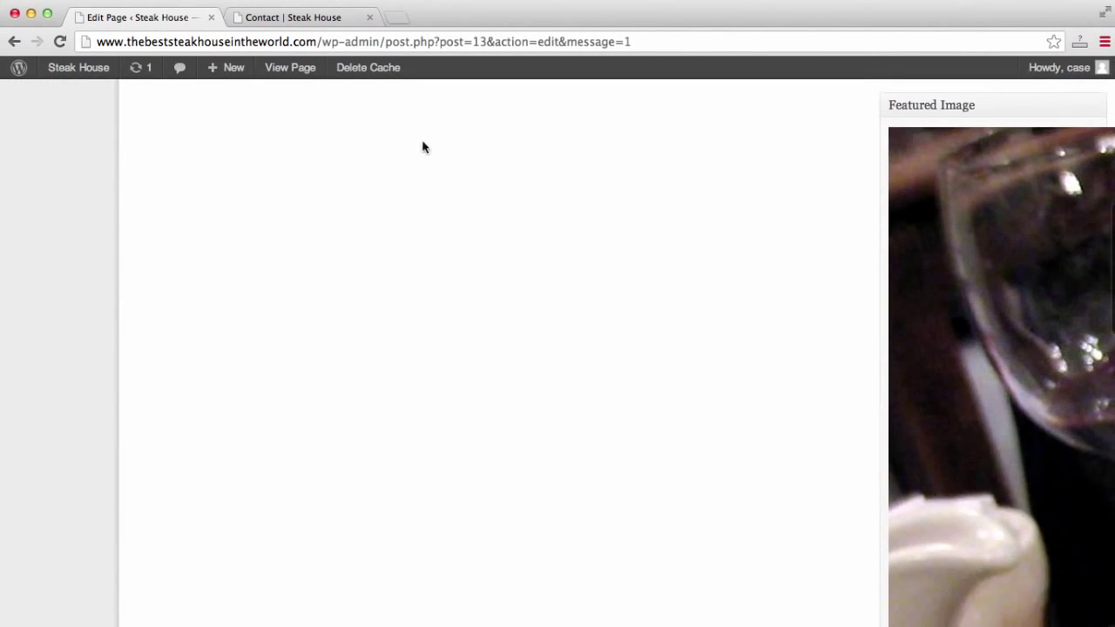
scroll(423, 144, "up", 3)
scroll(187, 303, "up", 4)
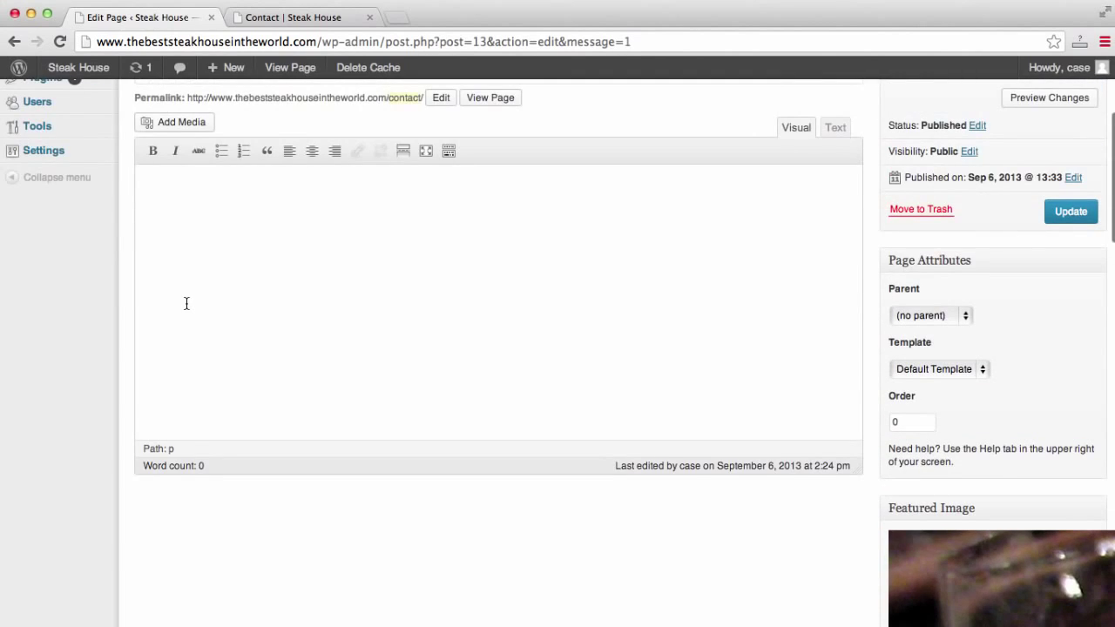
scroll(186, 303, "up", 4)
left_click(453, 124)
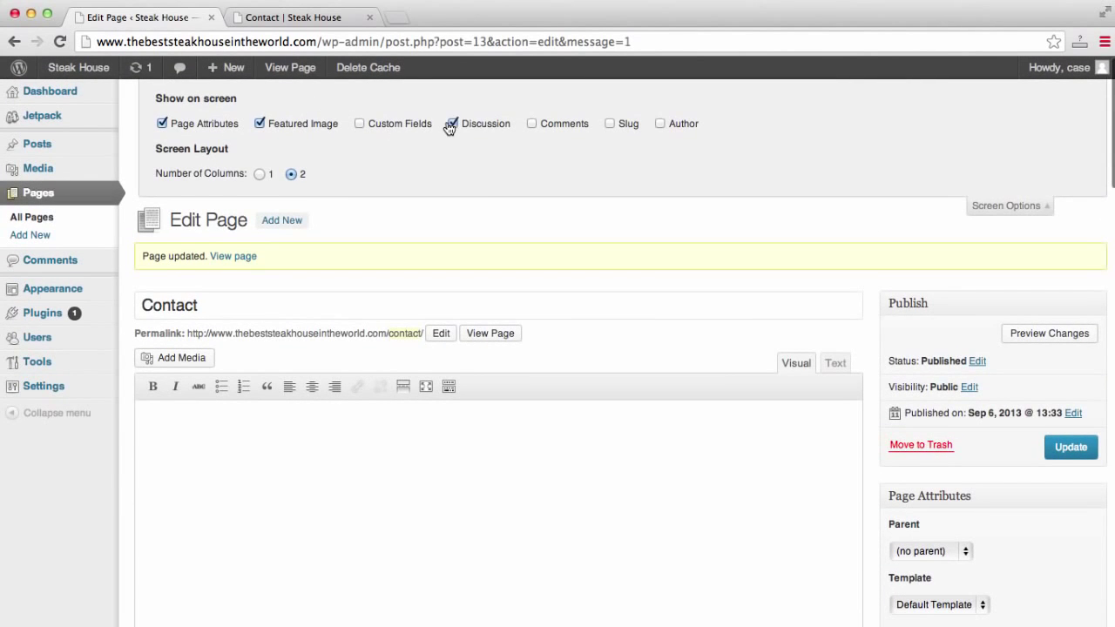
scroll(449, 125, "down", 10)
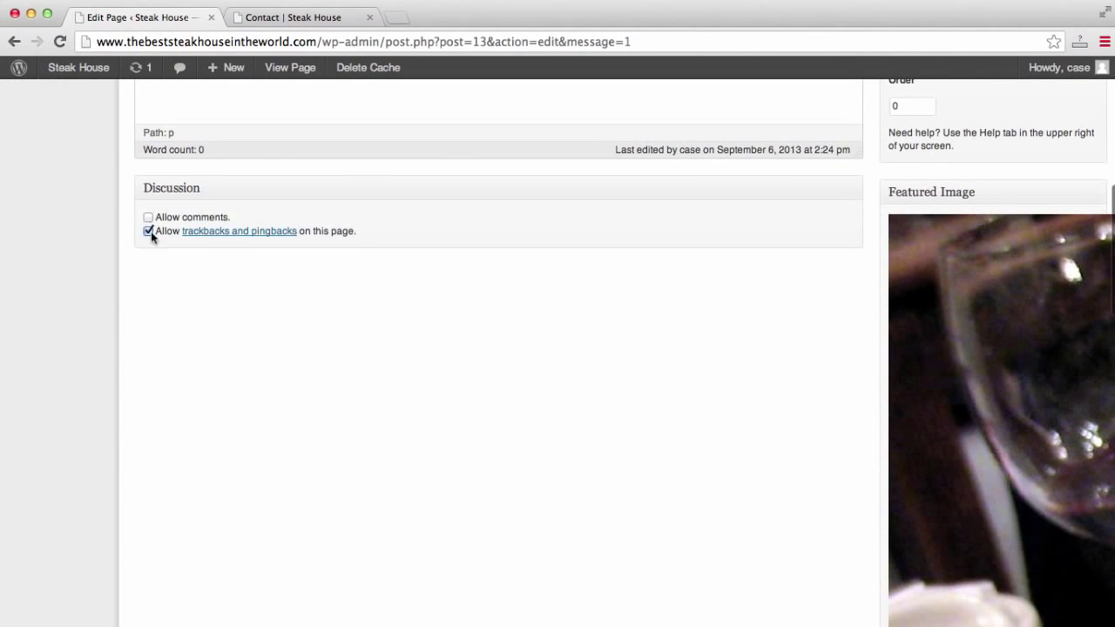
scroll(151, 232, "up", 15)
Update the Contact page with comments off and reload the live Contact page.
left_click(1058, 448)
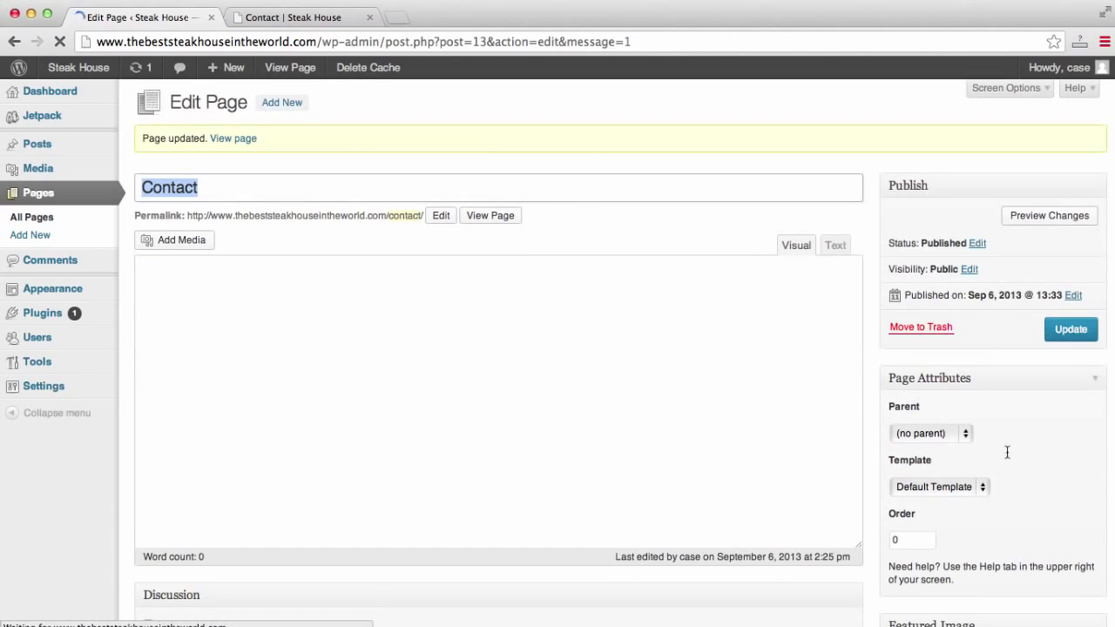
left_click(318, 17)
left_click(355, 35)
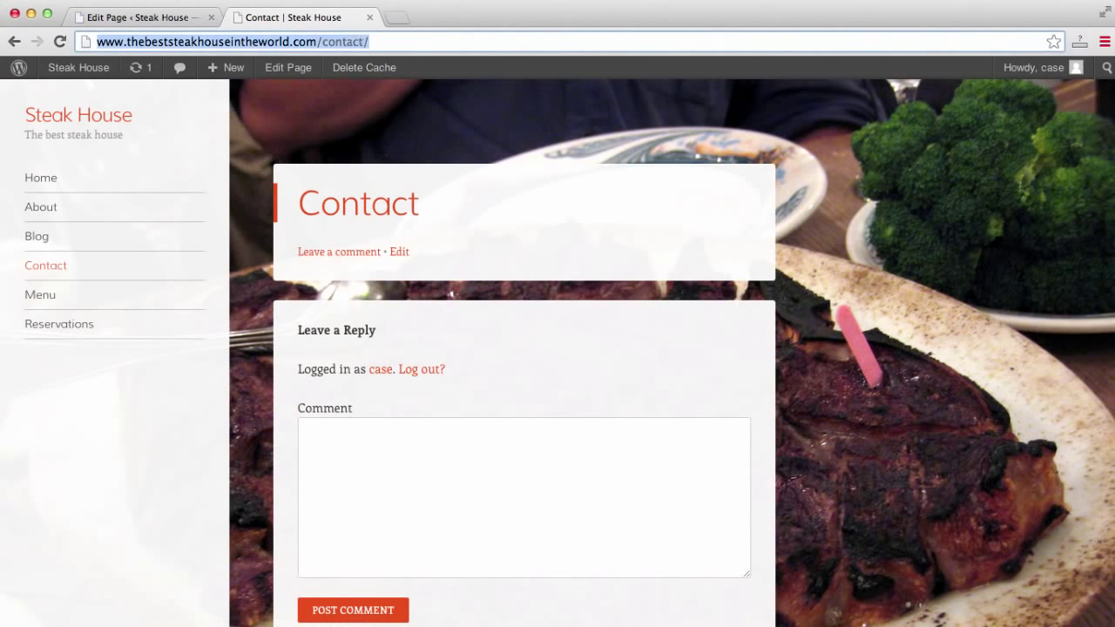
key("Return")
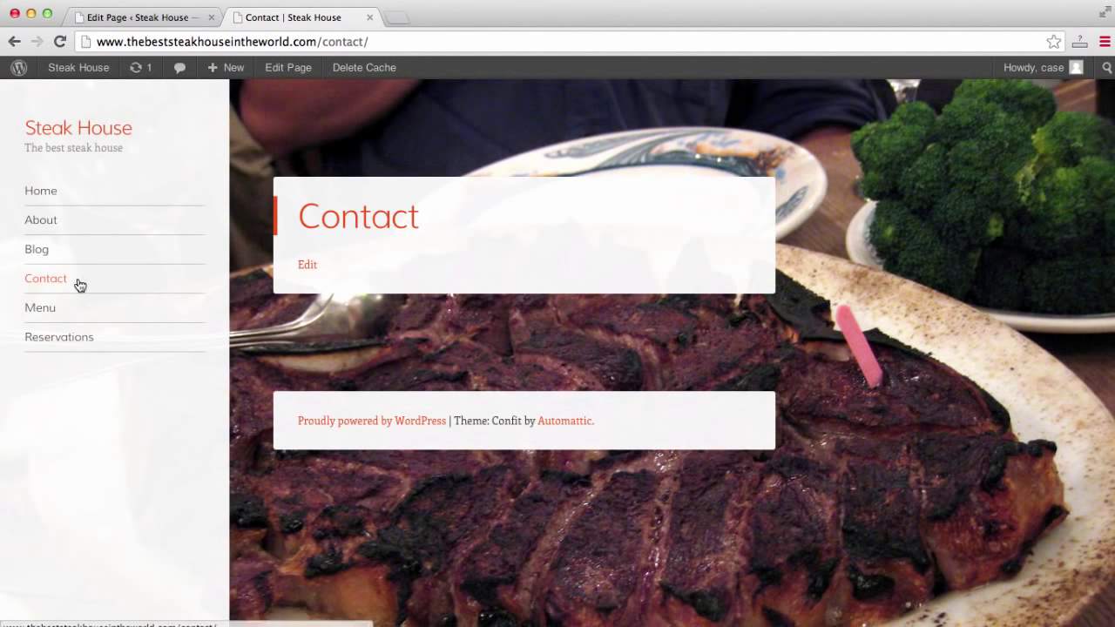
View the live Menu page, then open the Menu page for editing from All Pages.
left_click(38, 311)
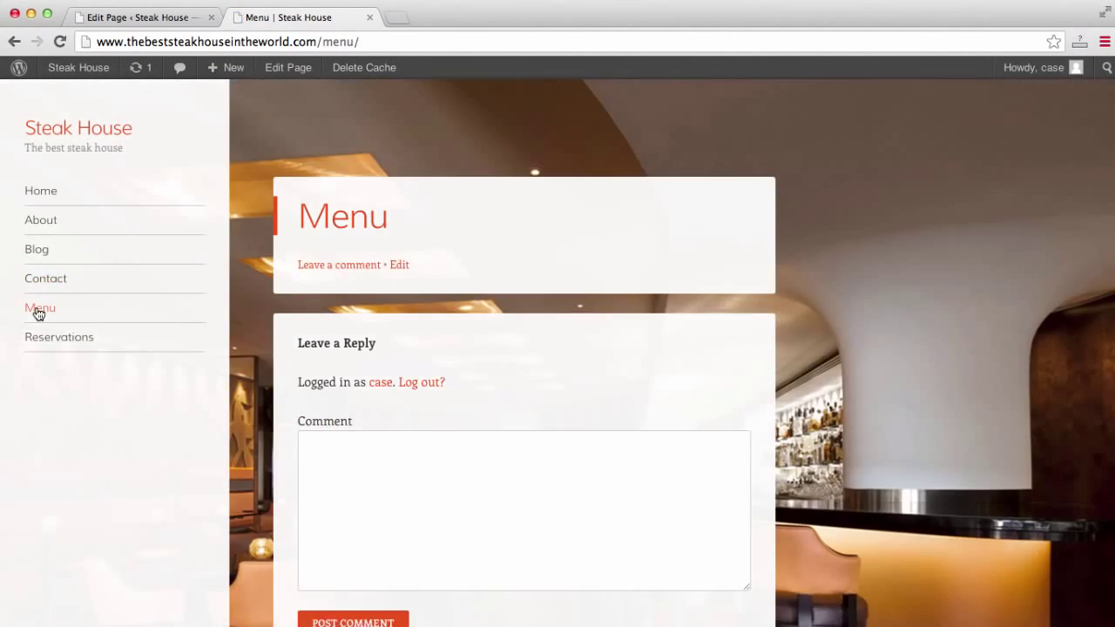
left_click(139, 19)
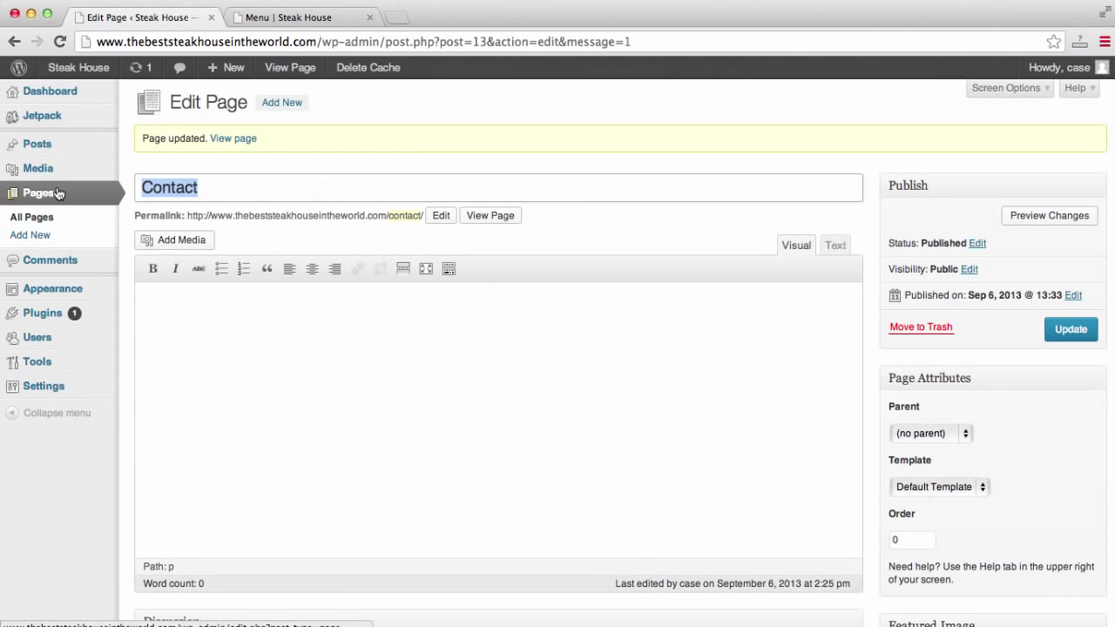
left_click(39, 211)
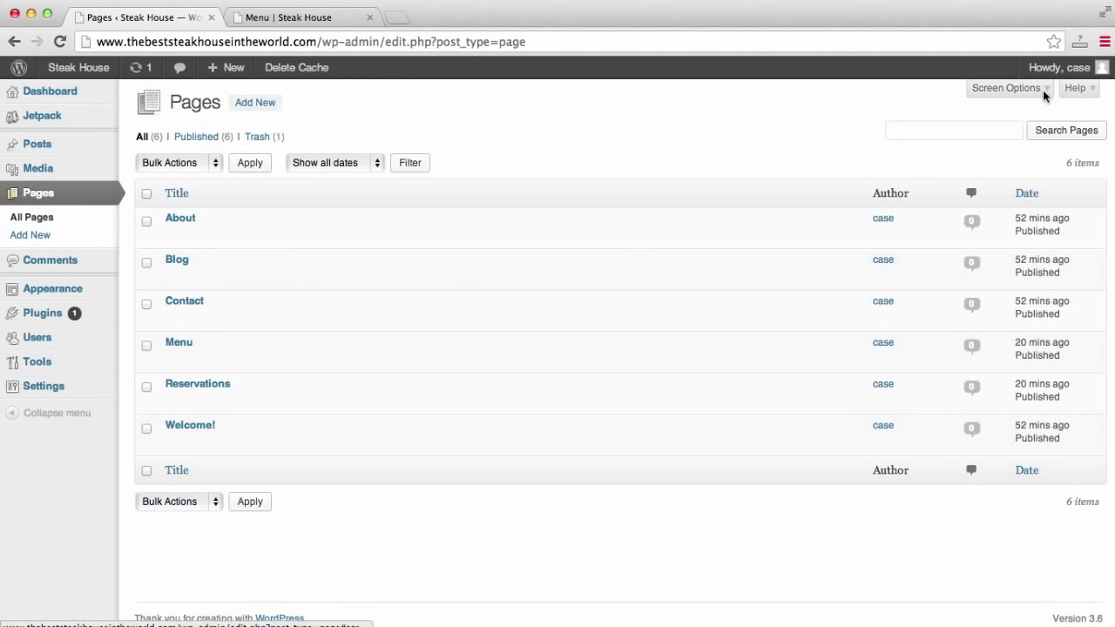
left_click(173, 359)
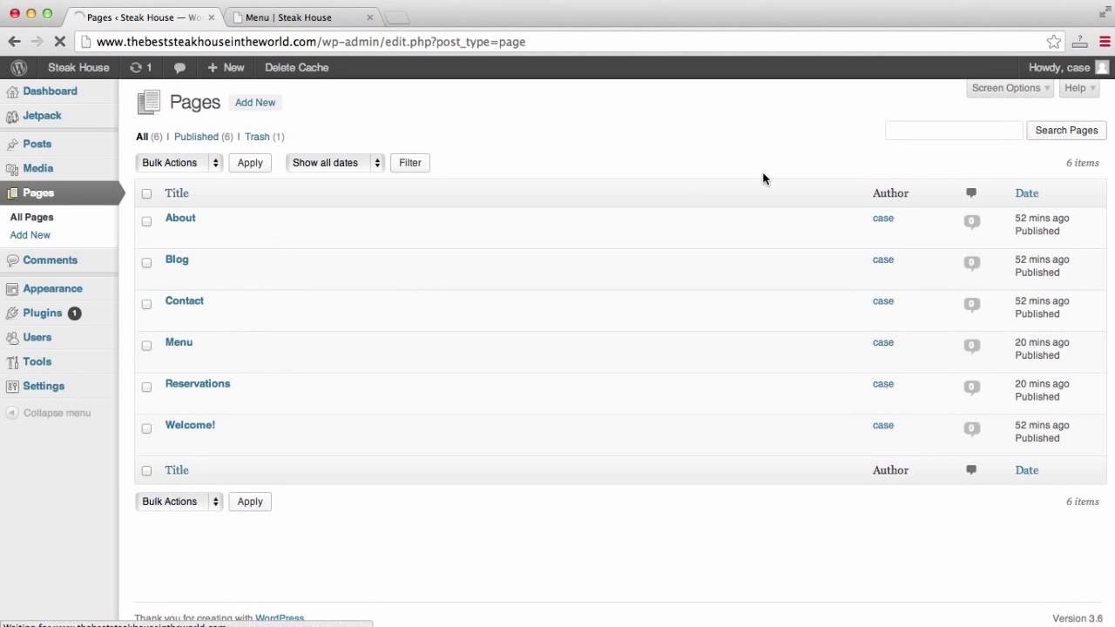
Untick Allow comments on the Menu page and update it.
left_click(1036, 88)
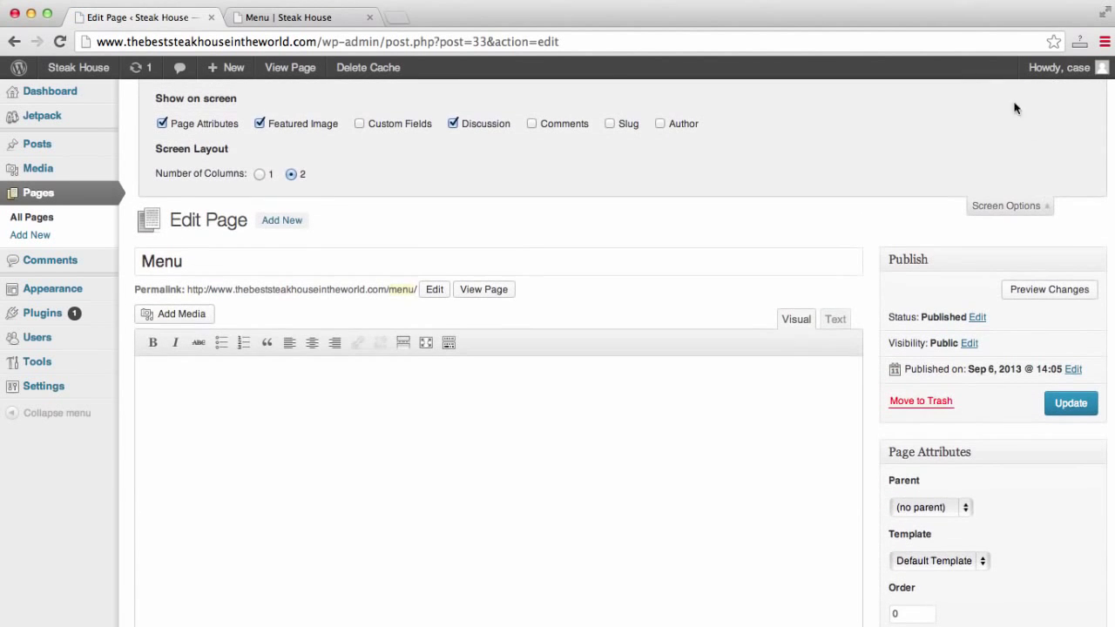
scroll(465, 408, "down", 3)
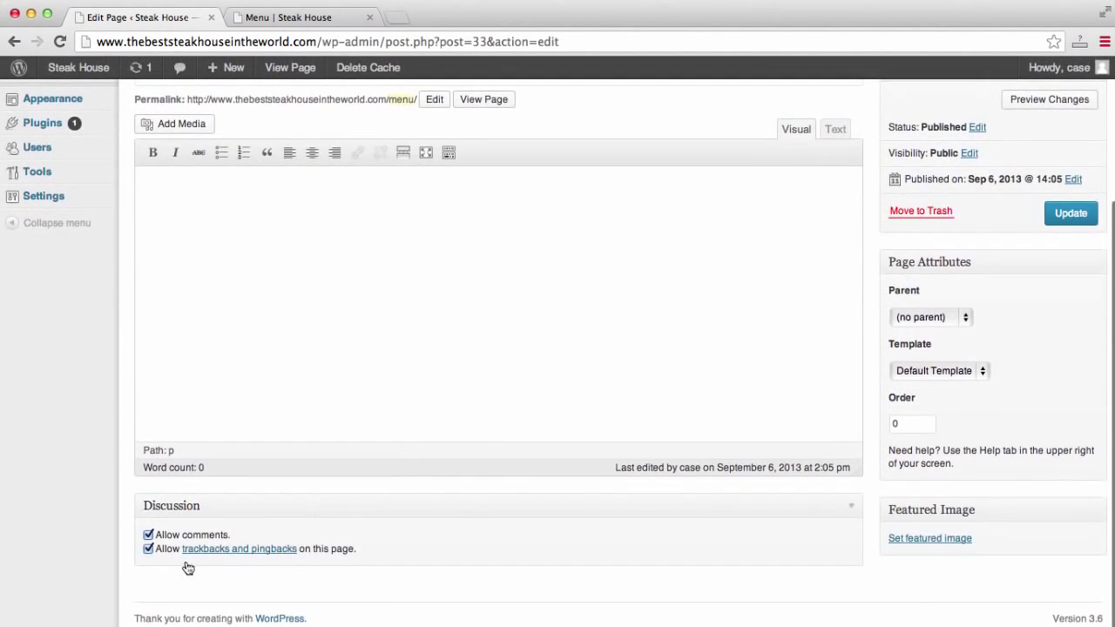
left_click(150, 532)
scroll(683, 497, "up", 3)
scroll(683, 498, "up", 1)
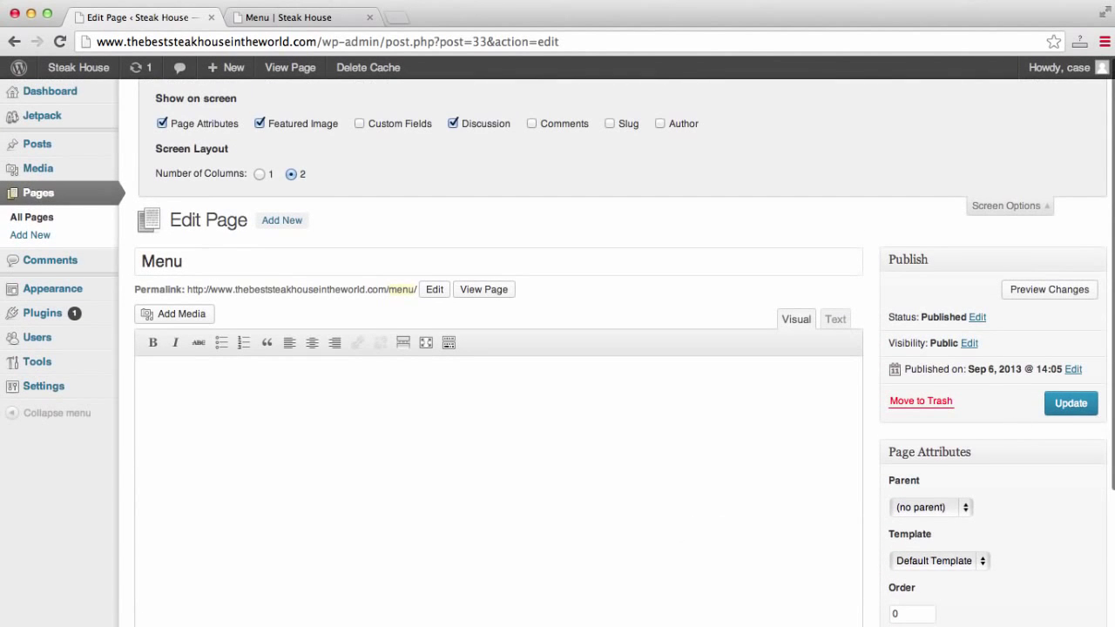
left_click(1085, 408)
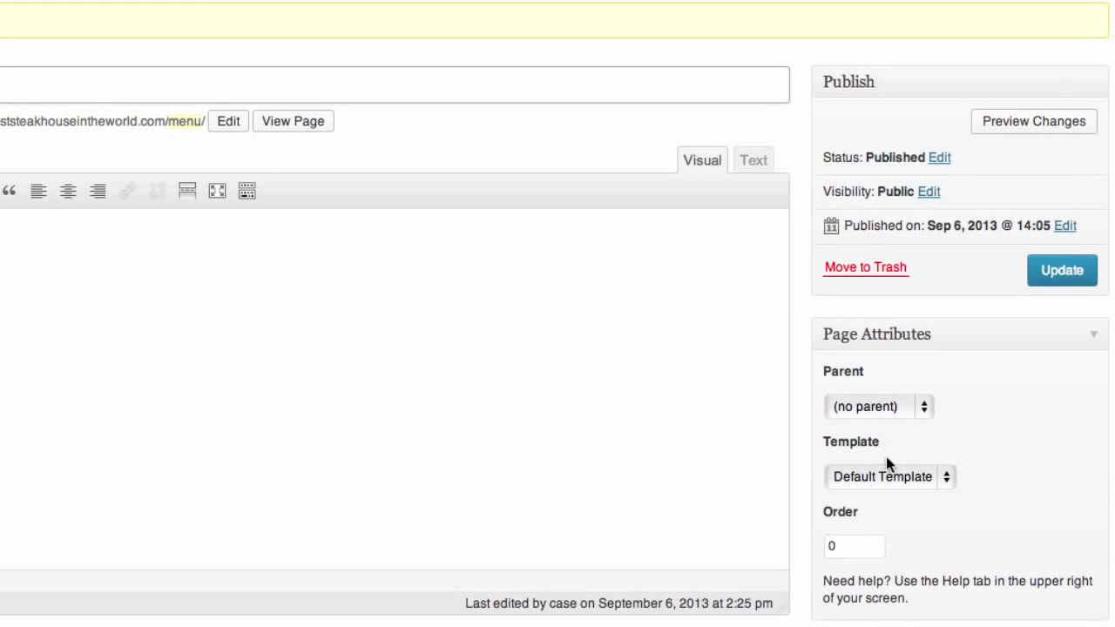
Set the Menu page's template to Menu Template and update it.
left_click(939, 471)
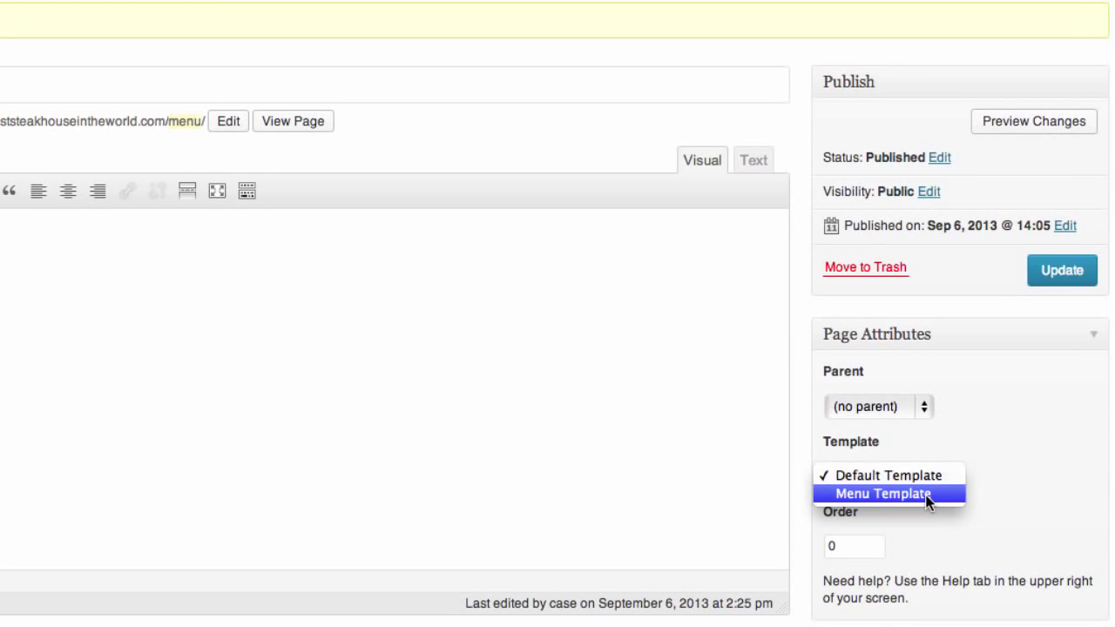
left_click(926, 493)
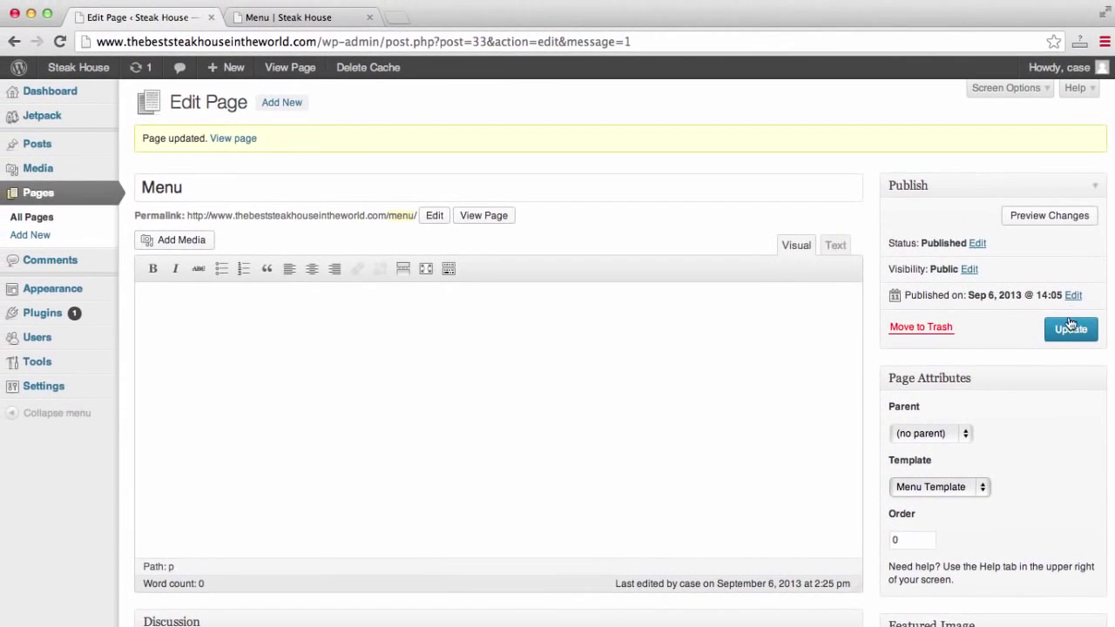
left_click(1069, 330)
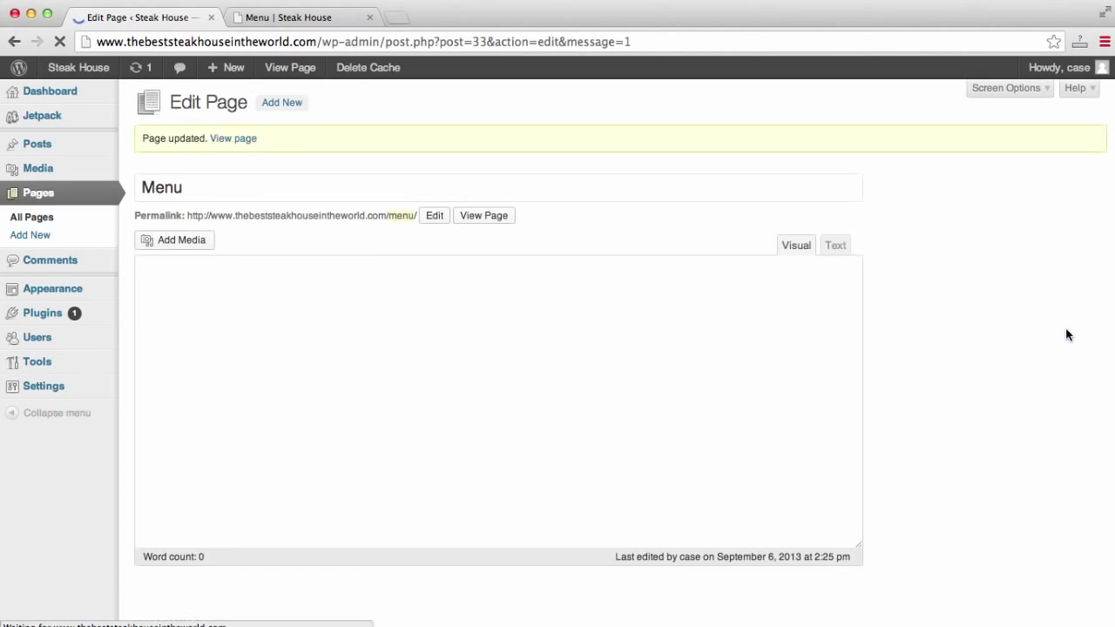
scroll(1065, 331, "down", 3)
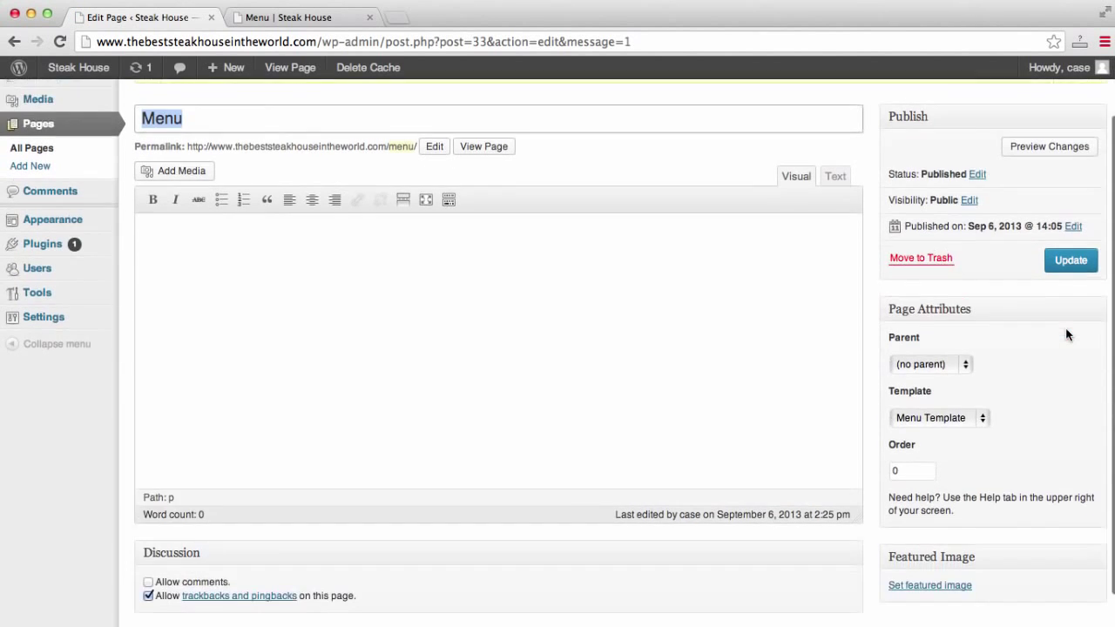
scroll(1065, 331, "up", 2)
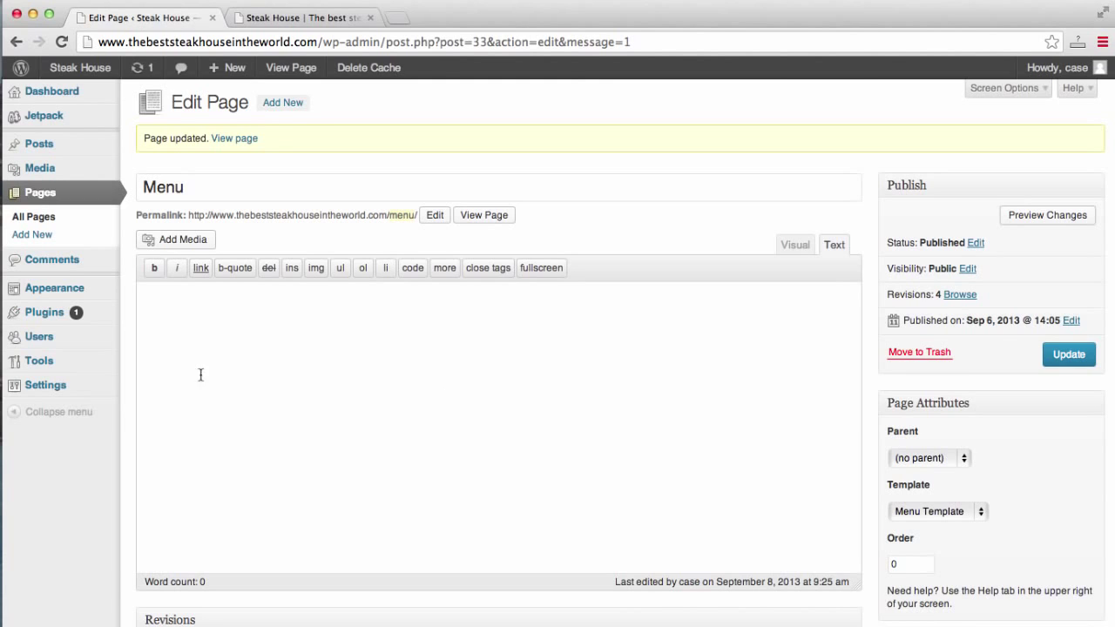
mouse_move(55, 294)
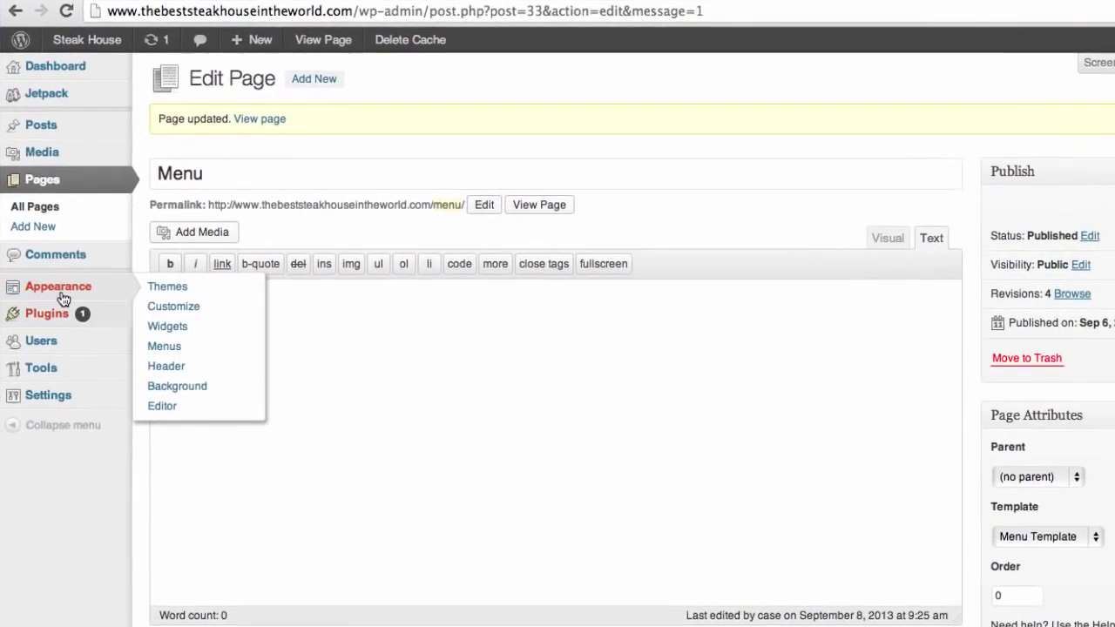
mouse_move(58, 318)
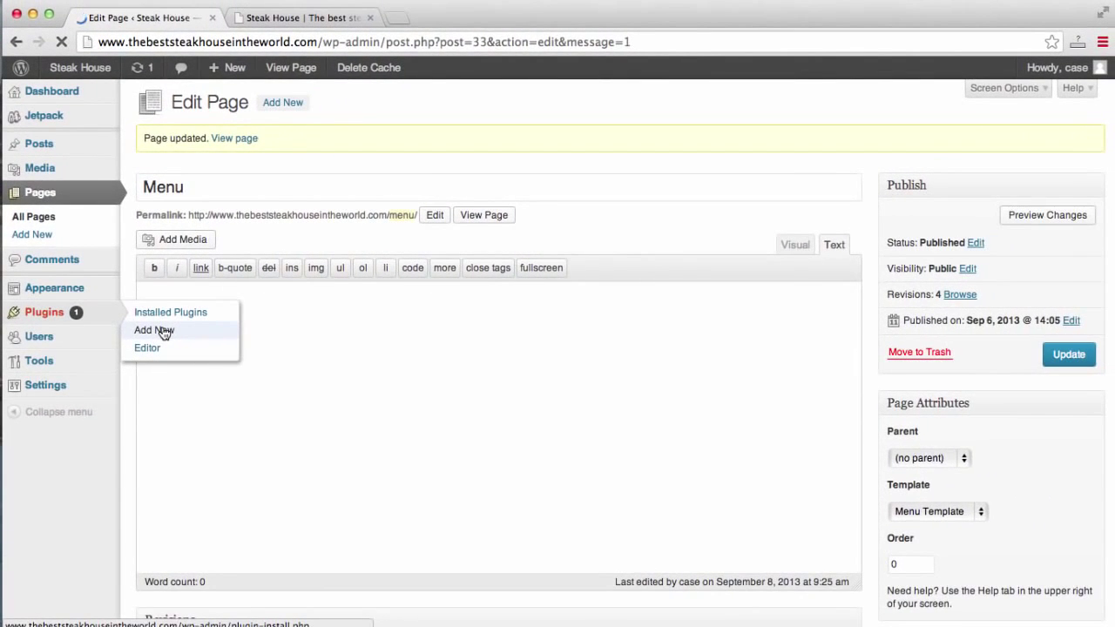
Search Plugins > Add New for "restaurant menu".
left_click(218, 346)
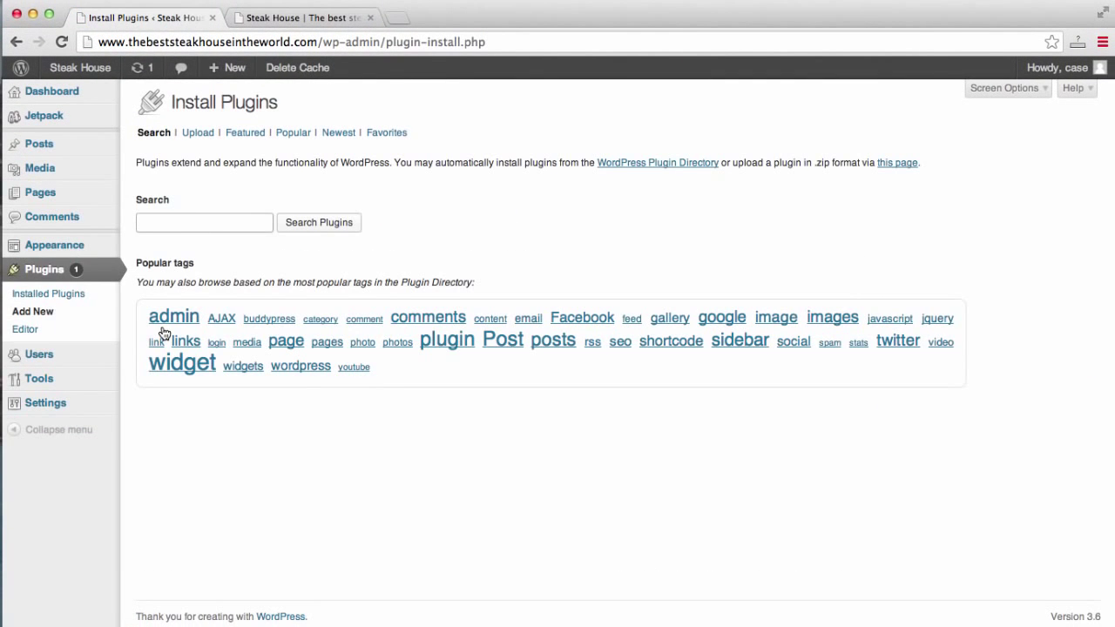
type("re")
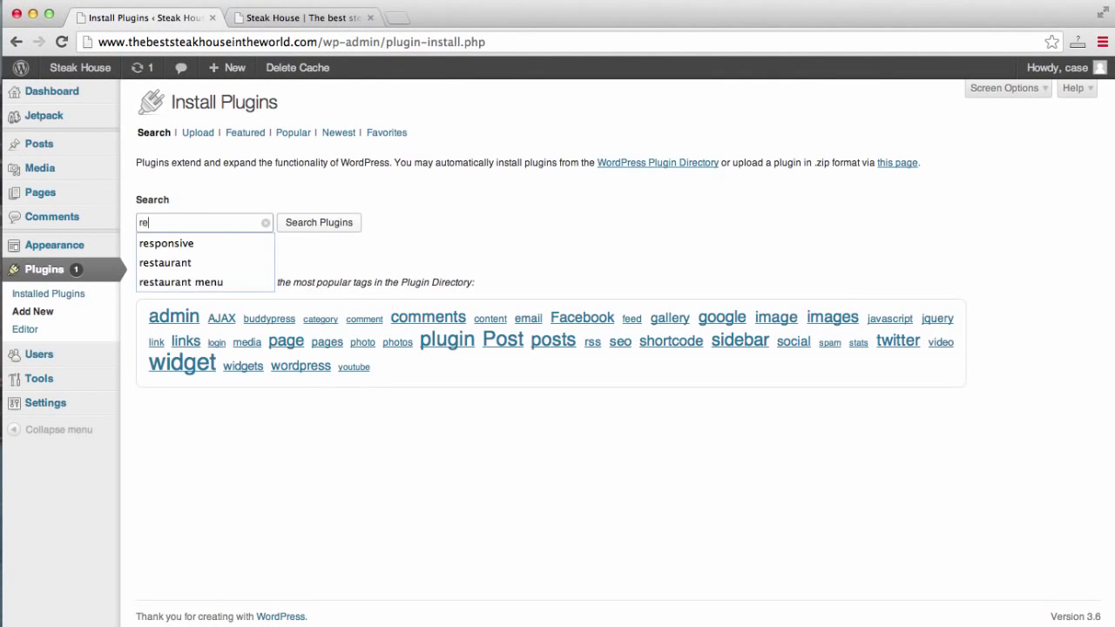
type("staurant menu")
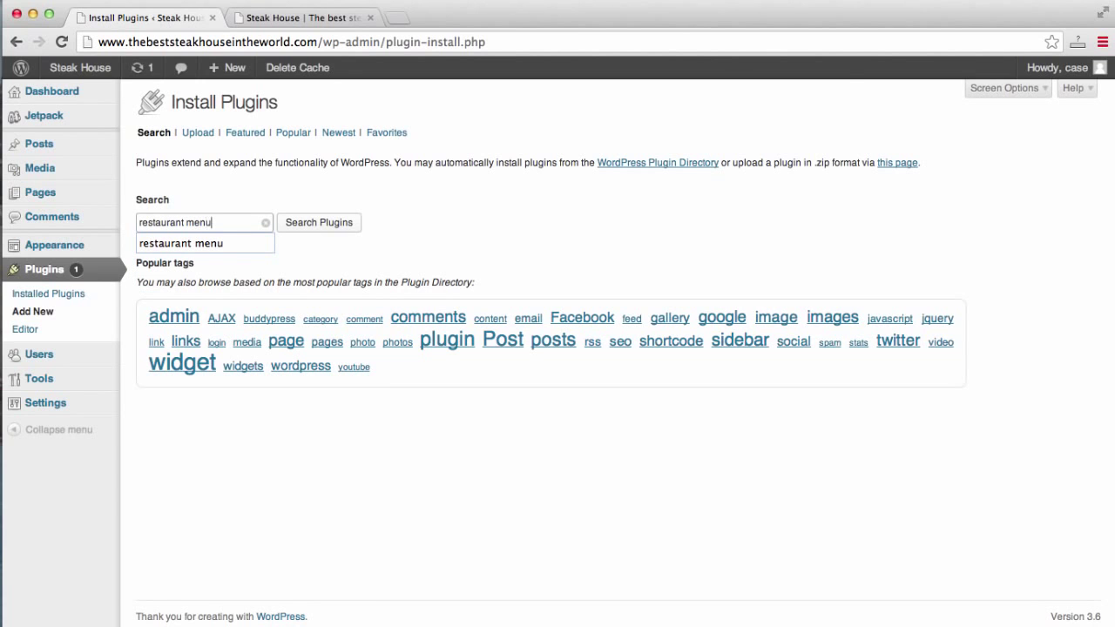
key("Return")
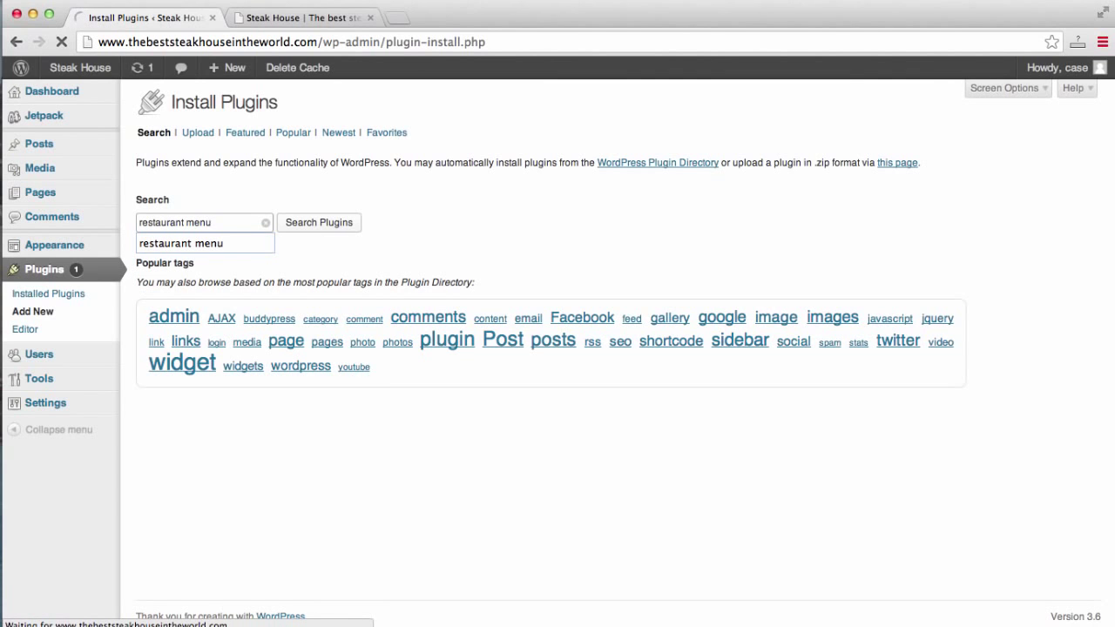
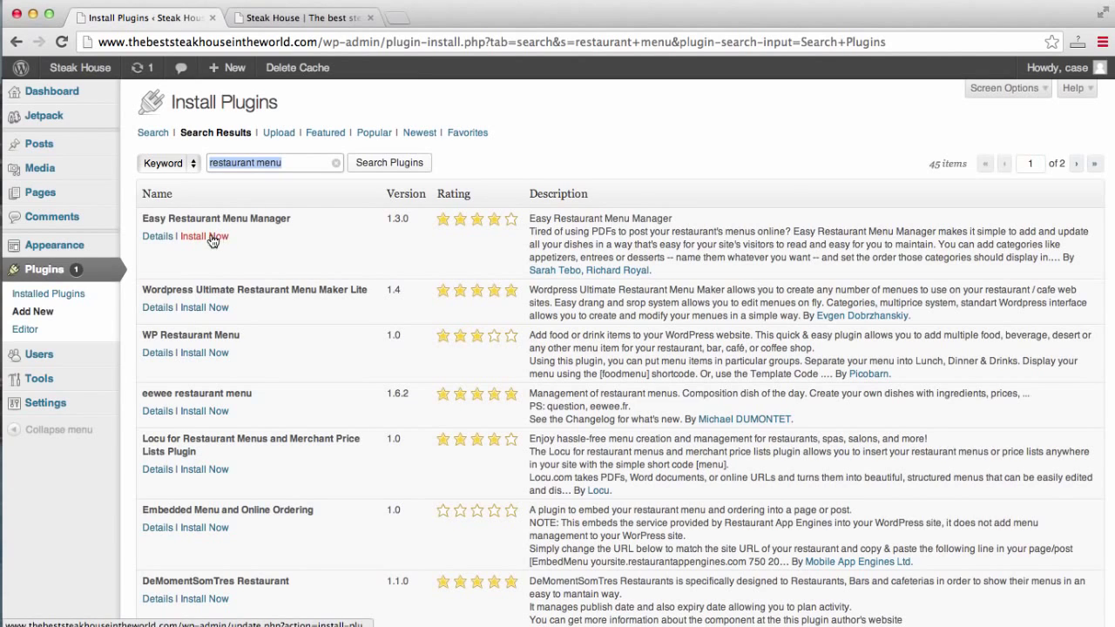
Install Easy Restaurant Menu Manager 1.3.0 and activate it.
left_click(213, 241)
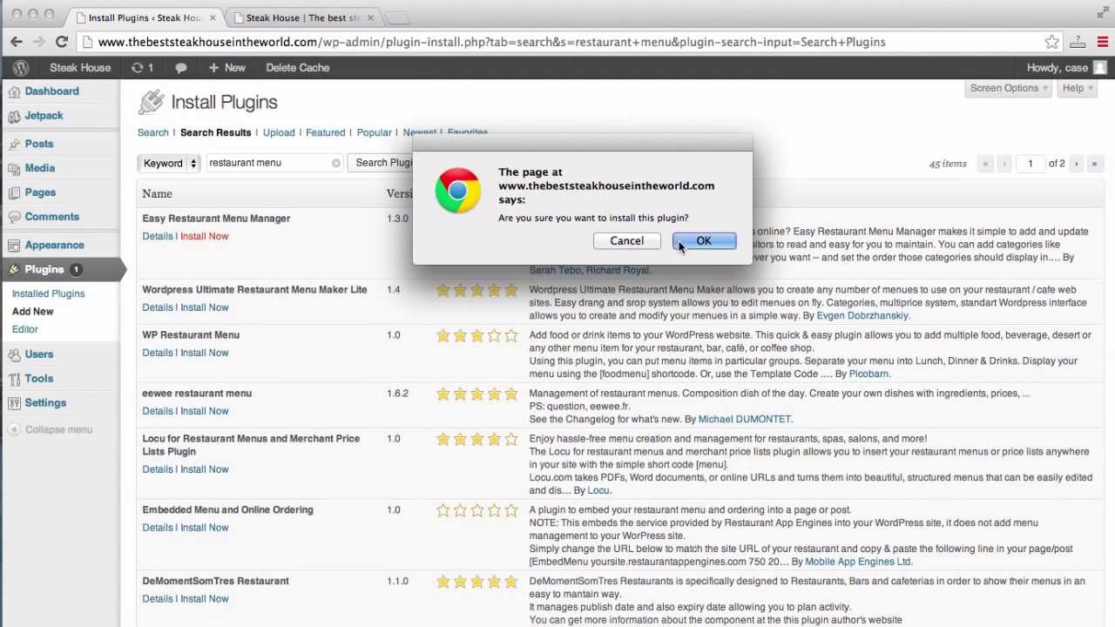
left_click(688, 241)
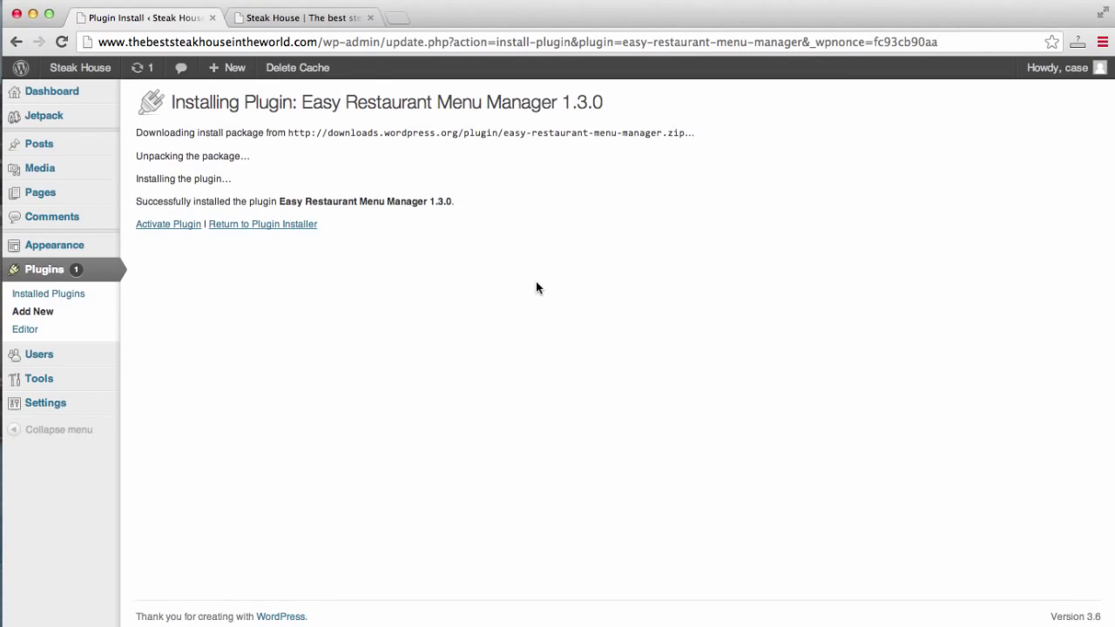
left_click(175, 228)
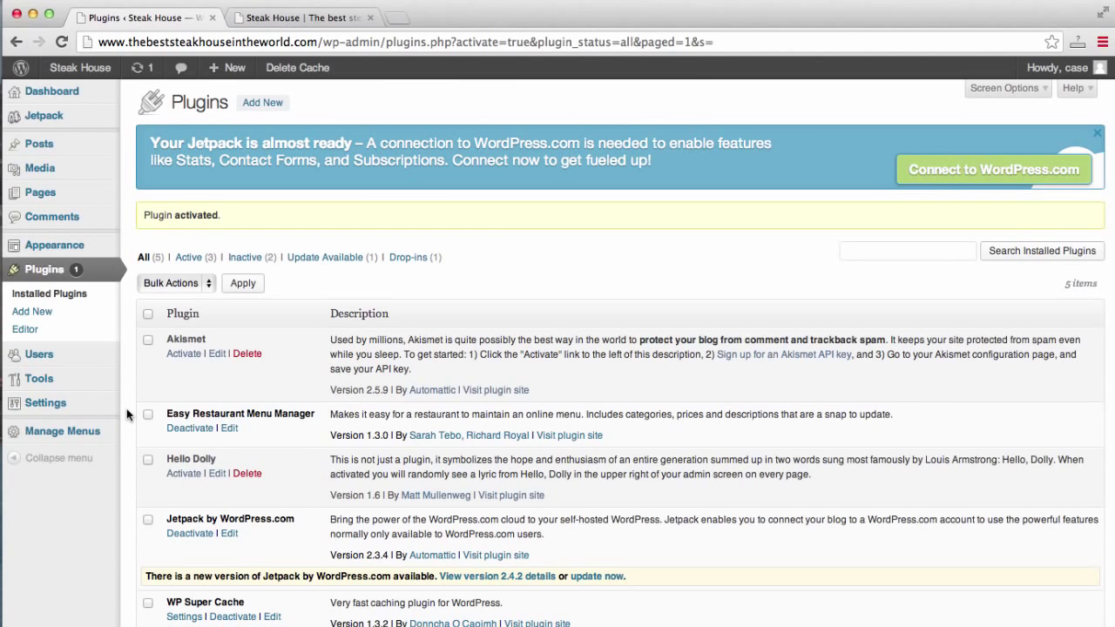
mouse_move(61, 433)
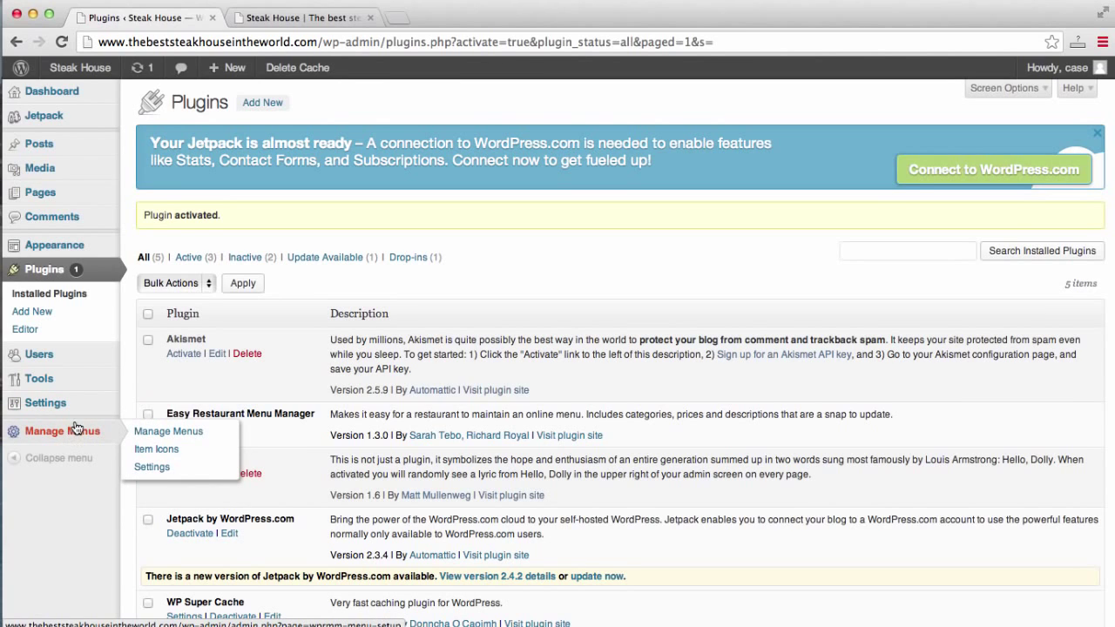
Open the Dinner menu's settings under Manage Menus and retype its name as 'Dinner'.
left_click(70, 431)
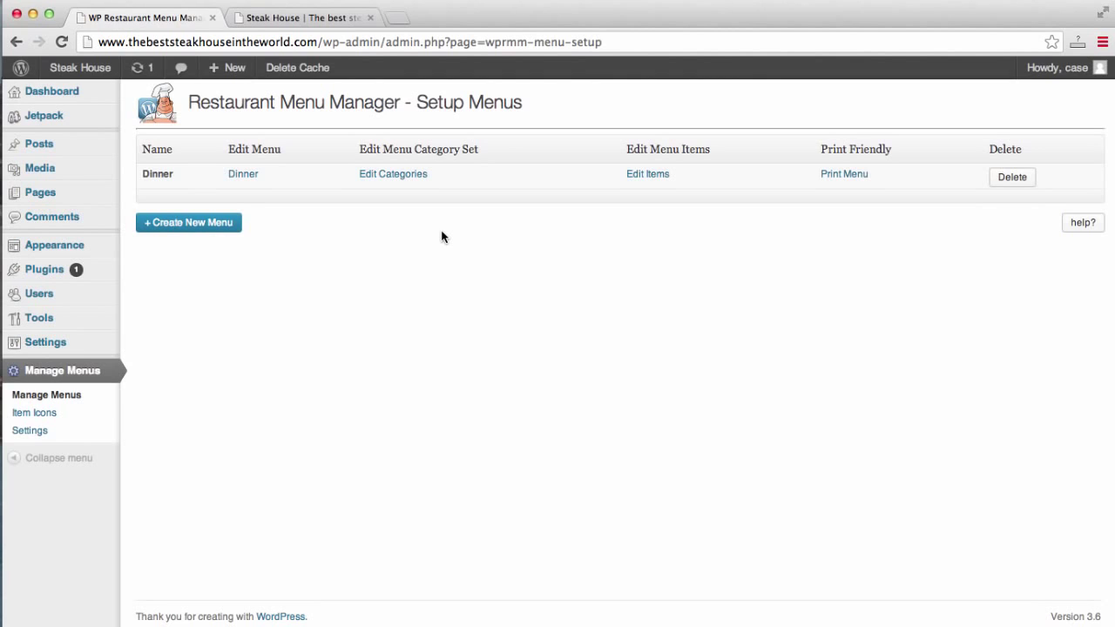
left_click(236, 177)
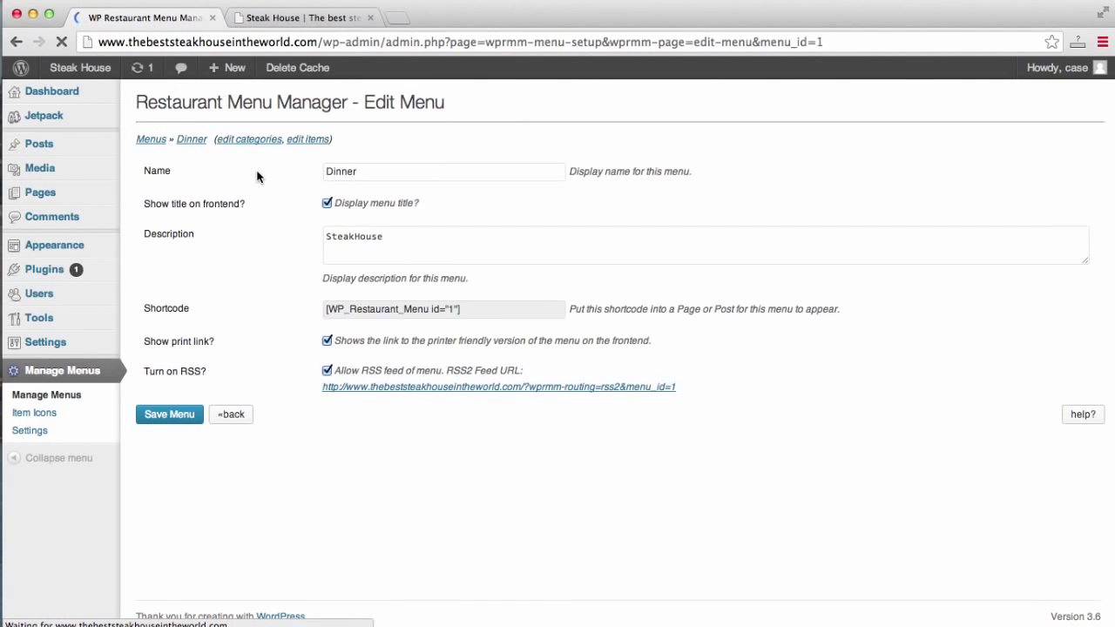
double_click(372, 175)
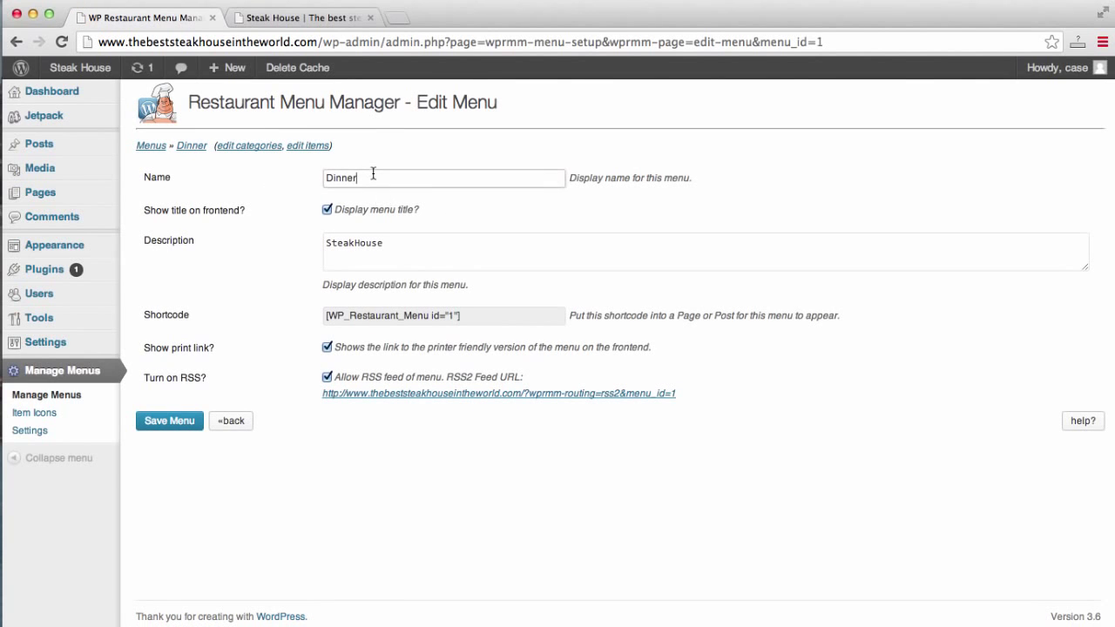
type("Lu")
key("BackSpace")
key("BackSpace")
type("u")
key("BackSpace")
key("BackSpace")
type("Dinner")
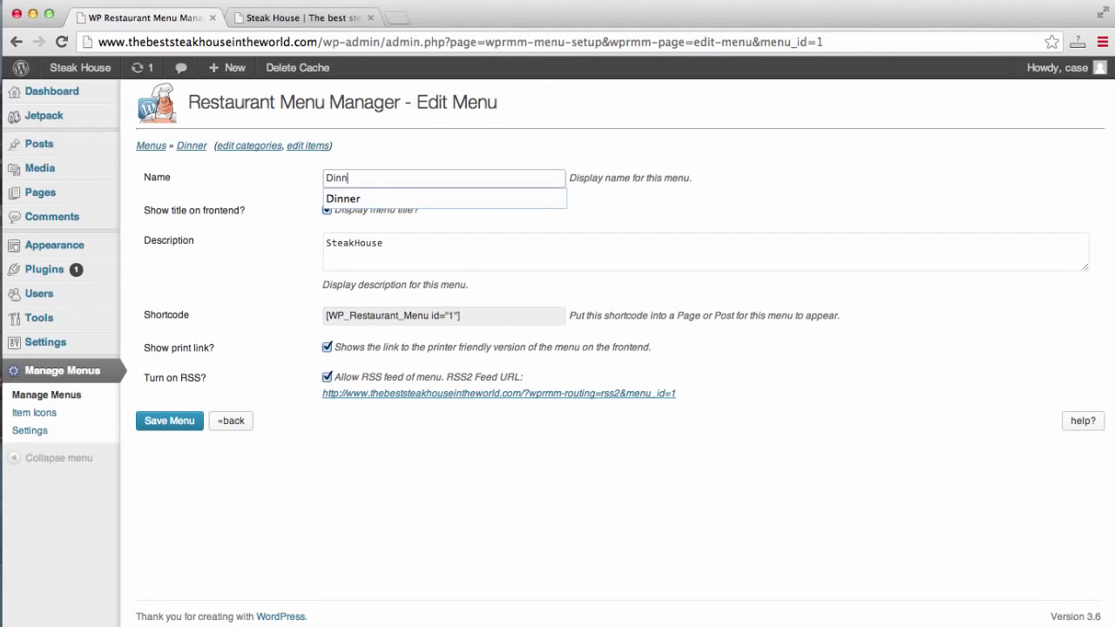
Copy the menu shortcode [WP_Restaurant_Menu id="1"].
triple_click(476, 242)
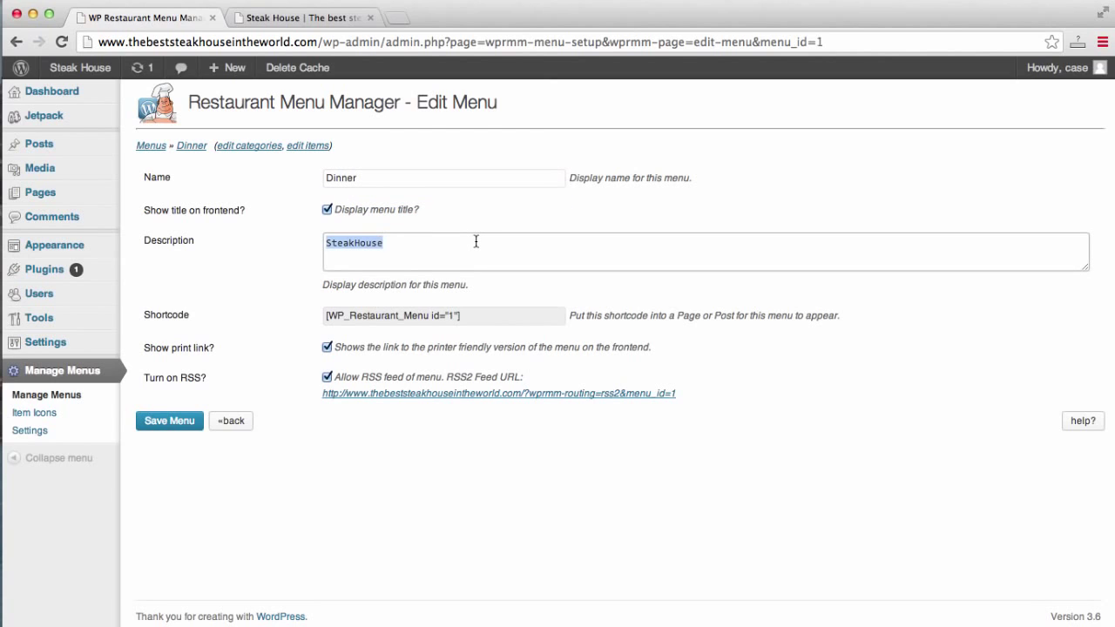
left_click(475, 241)
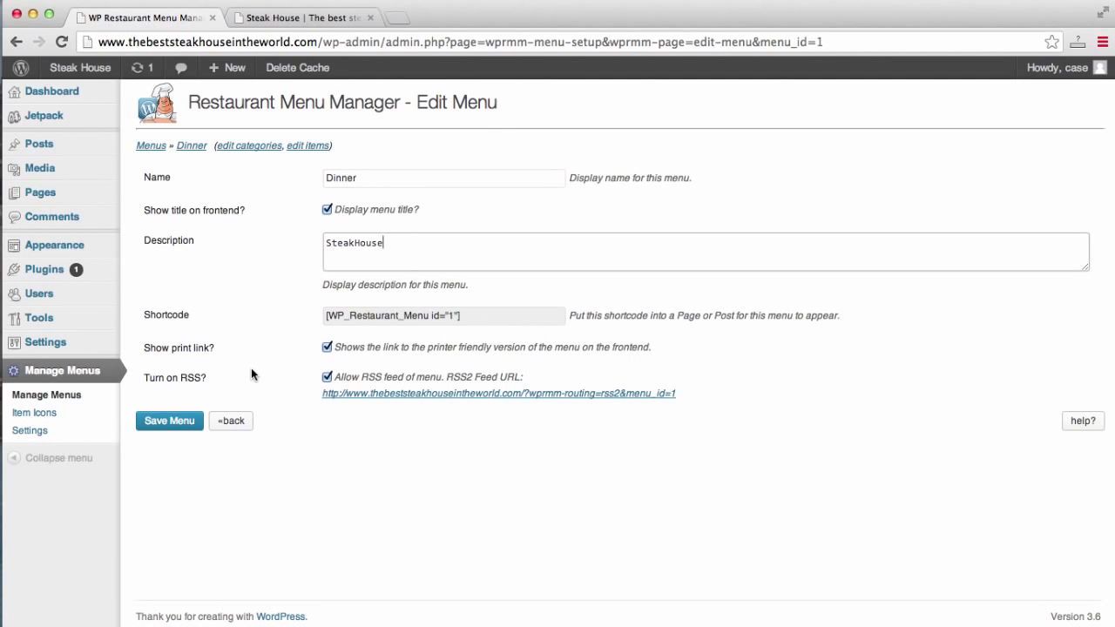
left_click_drag(466, 317, 321, 318)
key("super+c")
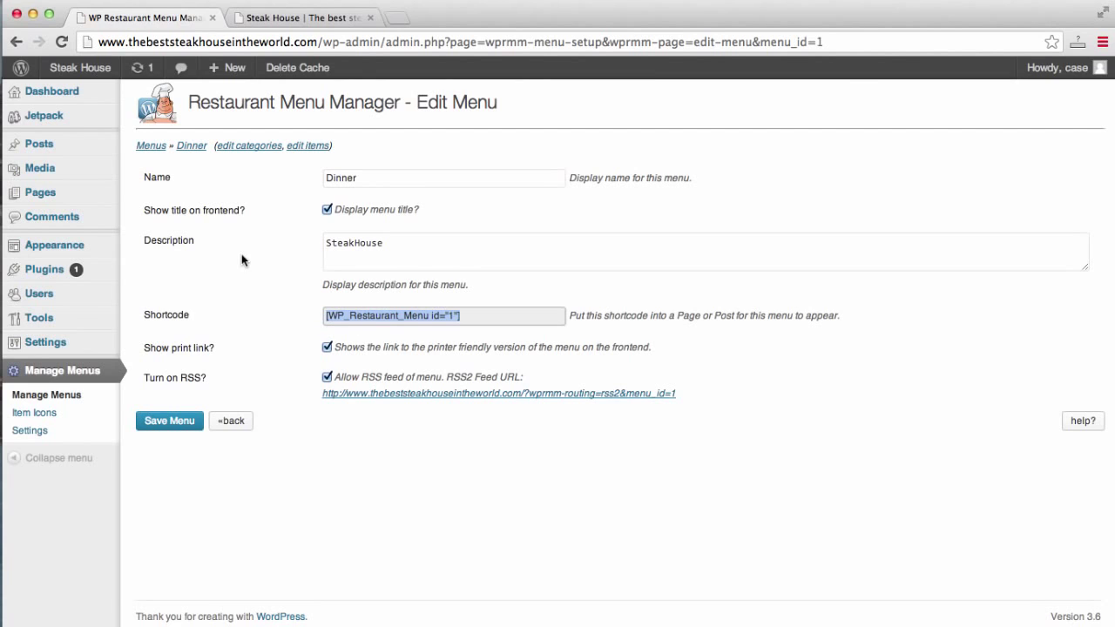
Open the Menu page for editing in the Text editor mode.
mouse_move(110, 251)
mouse_move(65, 194)
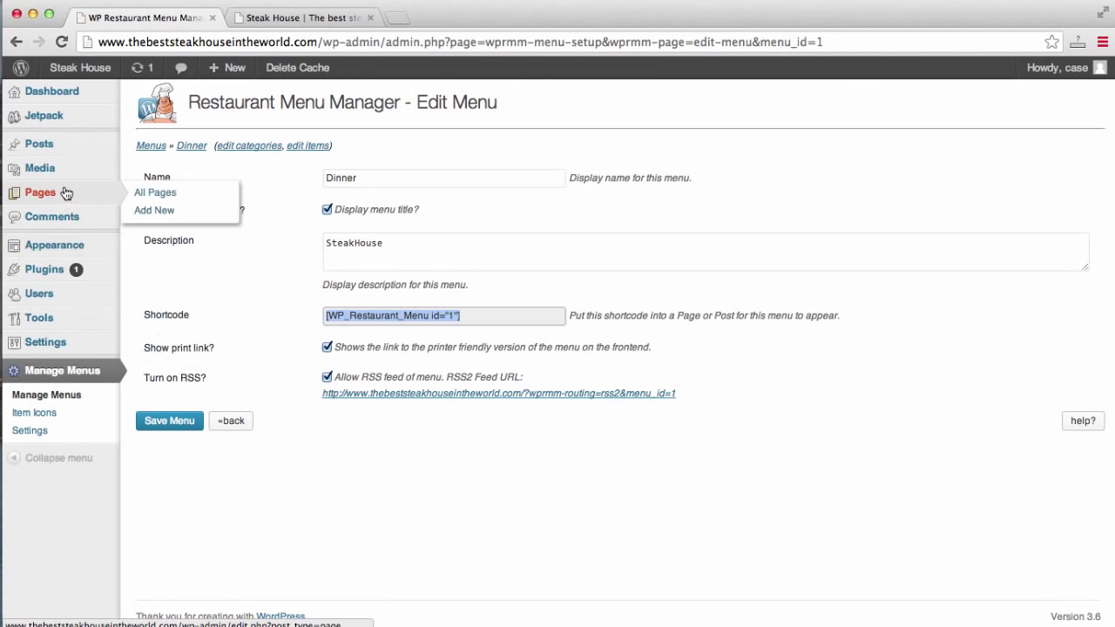
left_click(49, 194)
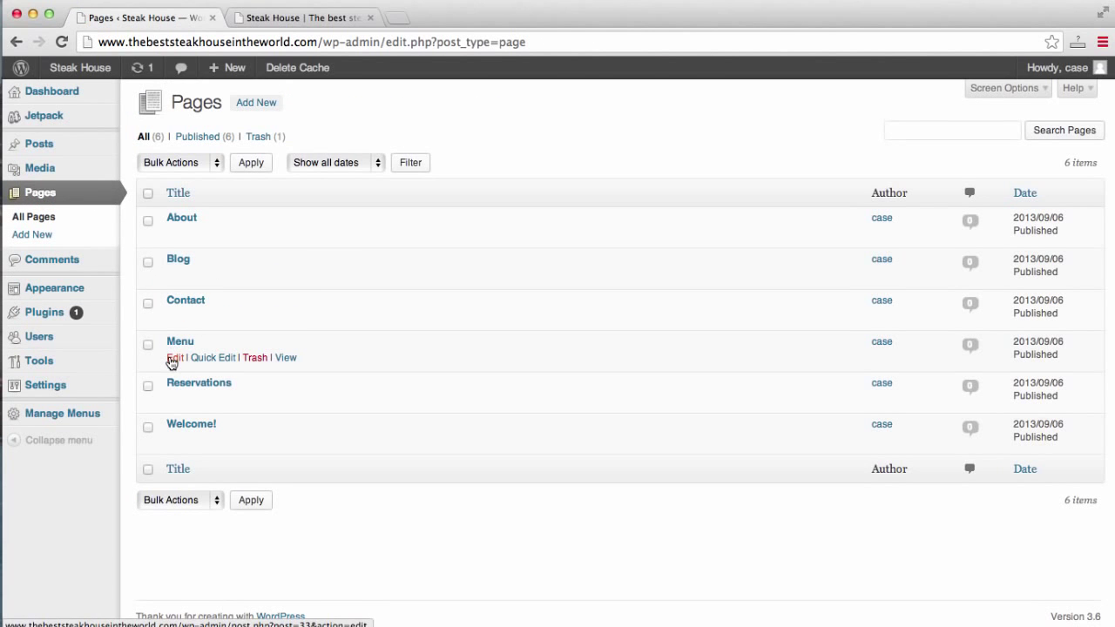
left_click(173, 360)
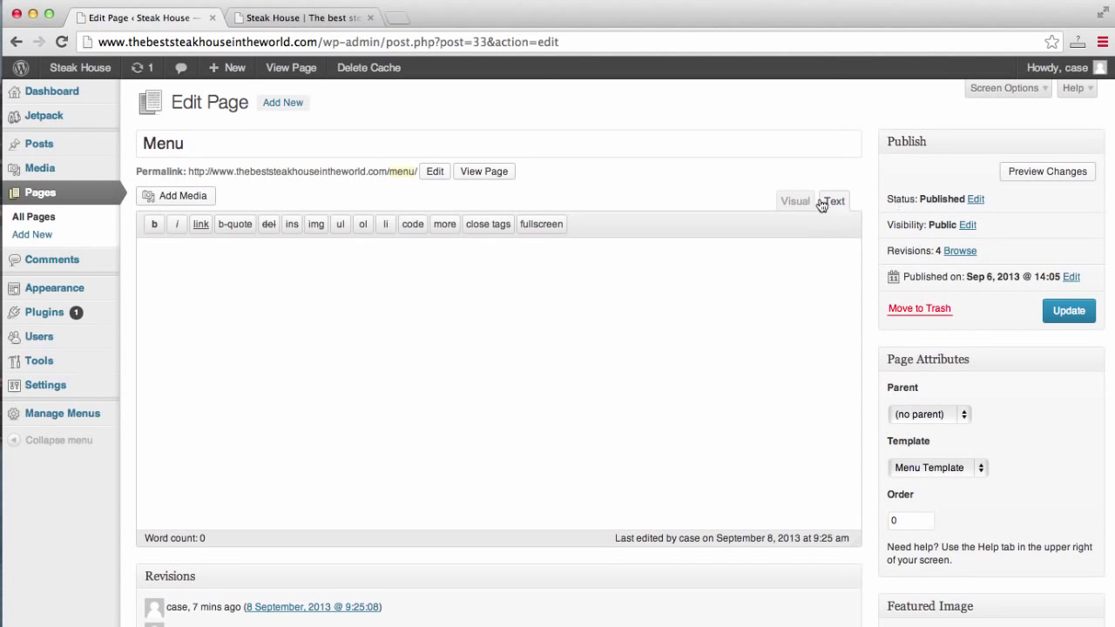
left_click(796, 200)
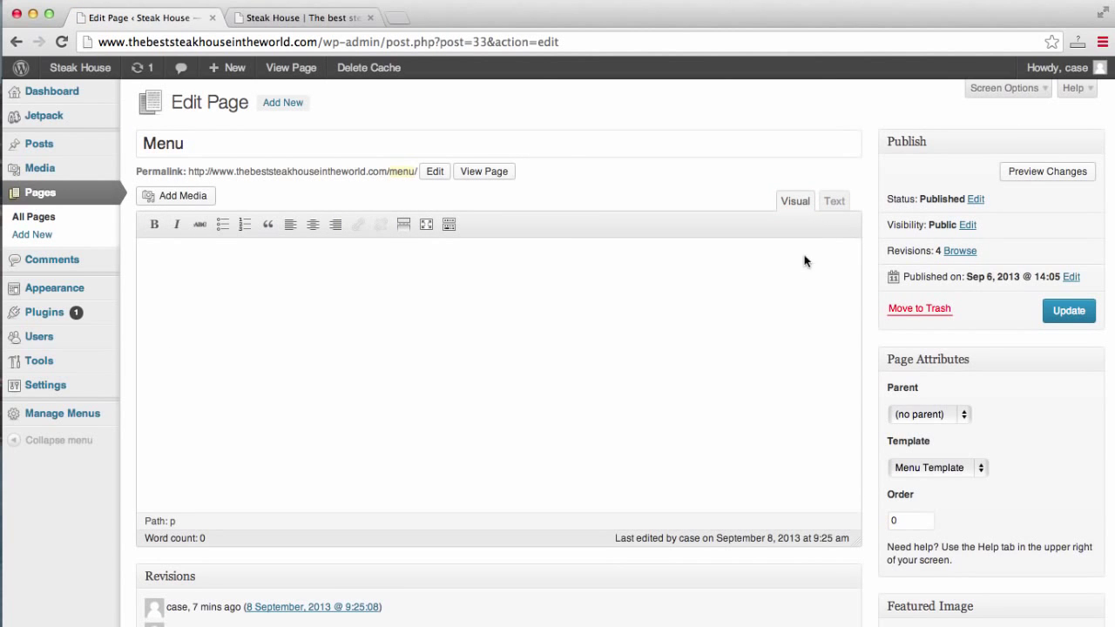
left_click(837, 202)
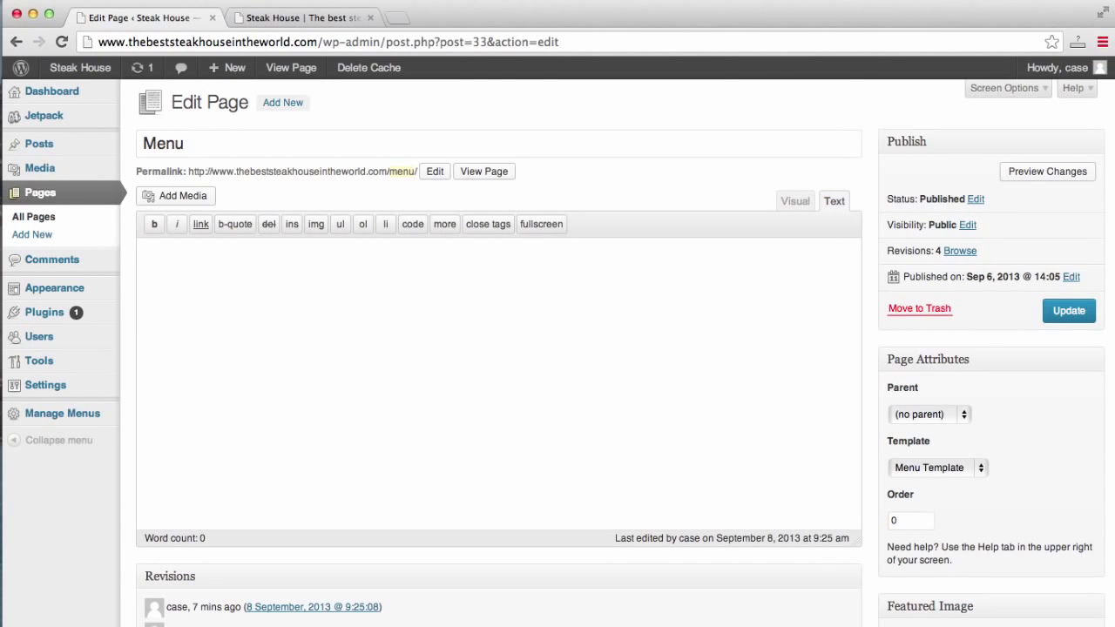
Paste [WP_Restaurant_Menu id="1"] into the Menu page, update it, and view the live site.
left_click(662, 272)
key("super+v")
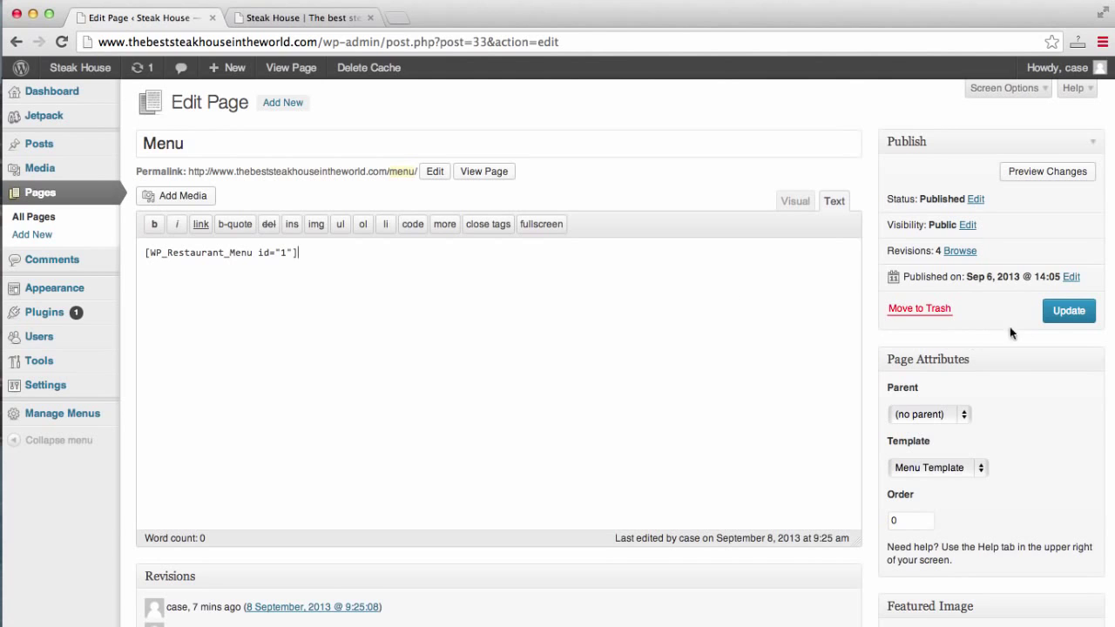
left_click(1063, 310)
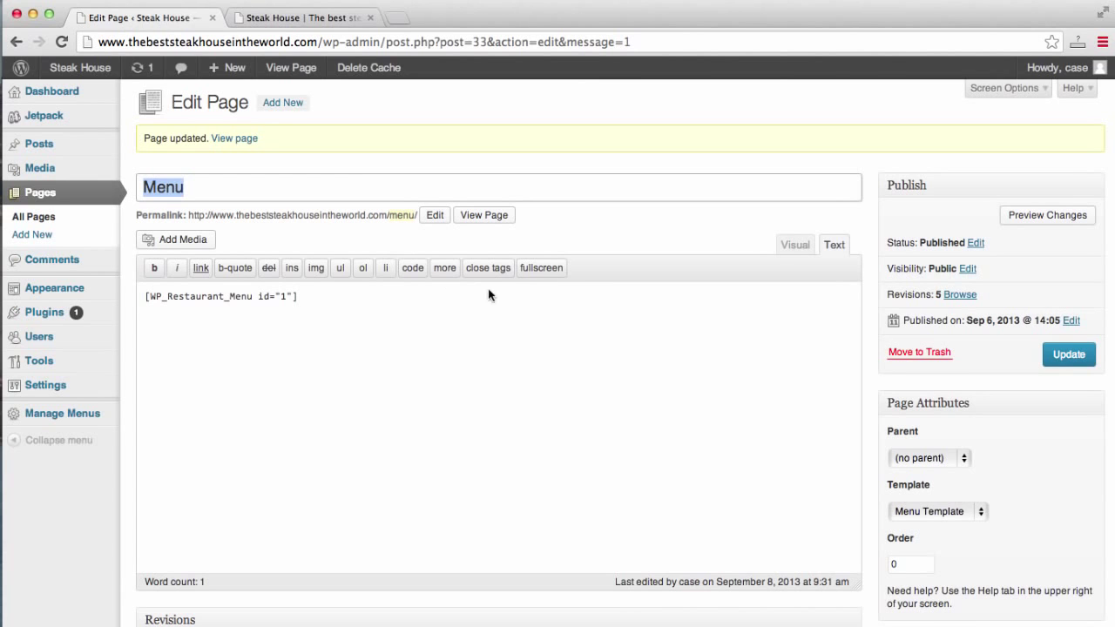
left_click(312, 17)
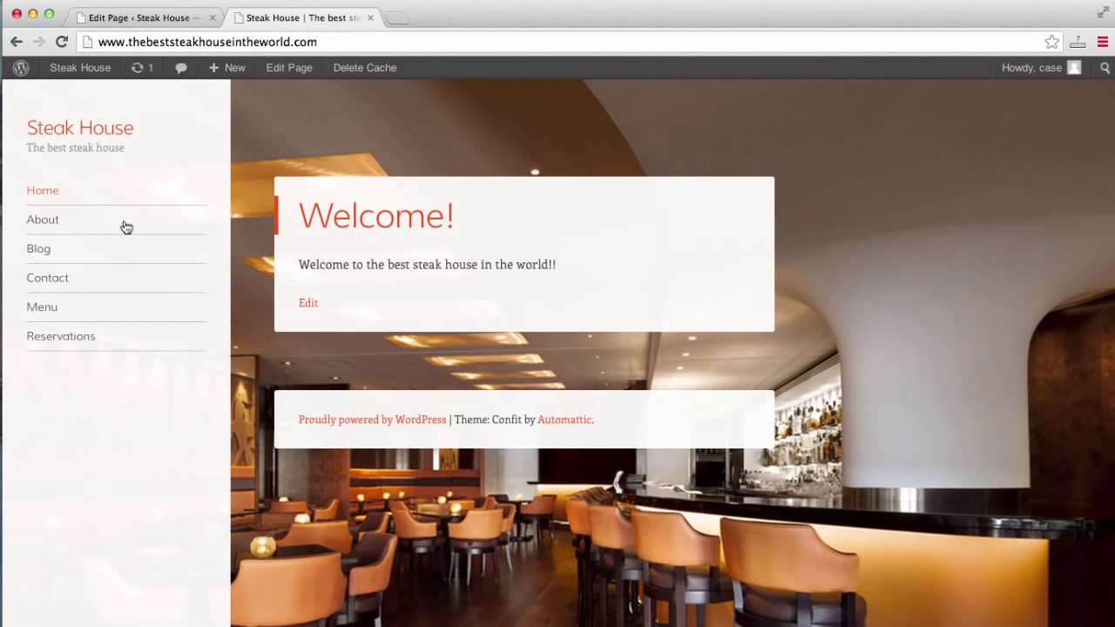
Review the Dinner entrees and desserts on the live Menu page, then return to its editor.
left_click(47, 308)
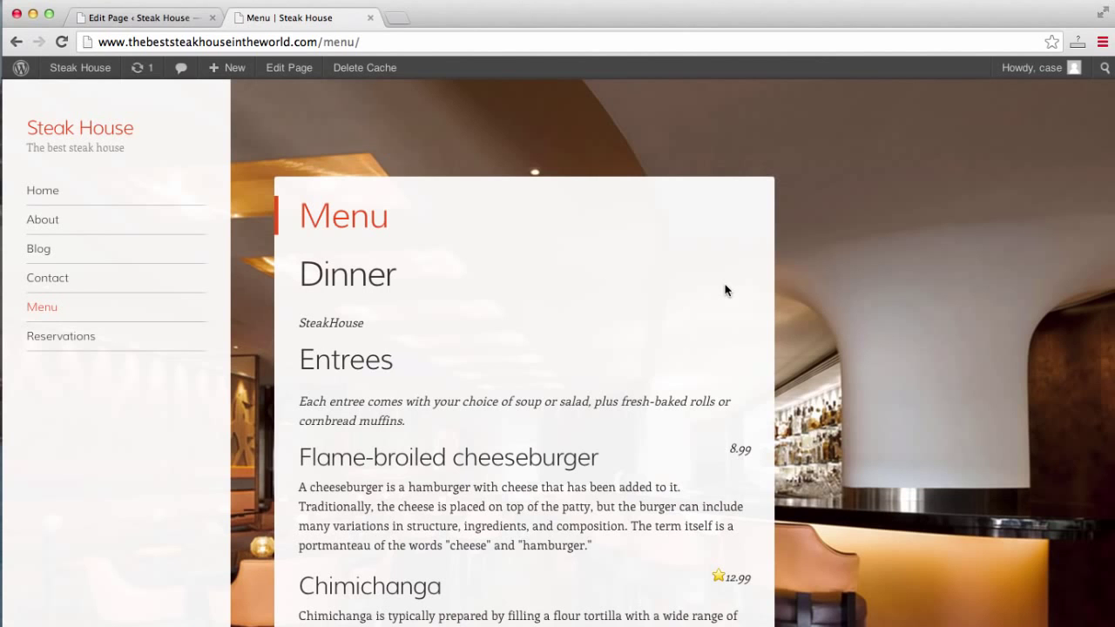
scroll(917, 356, "down", 10)
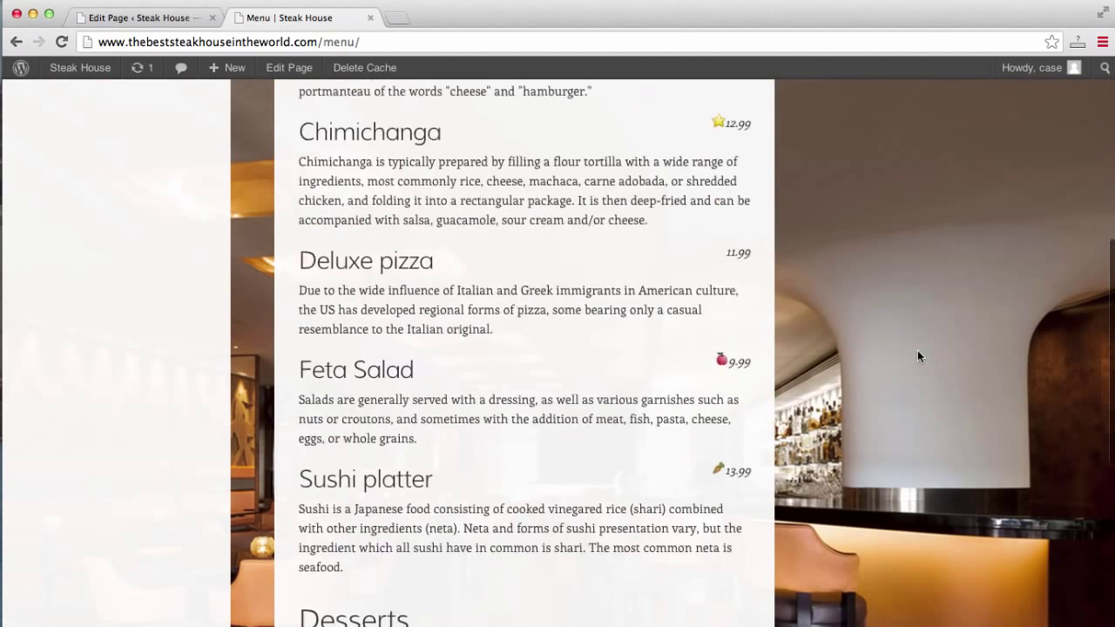
scroll(917, 356, "up", 10)
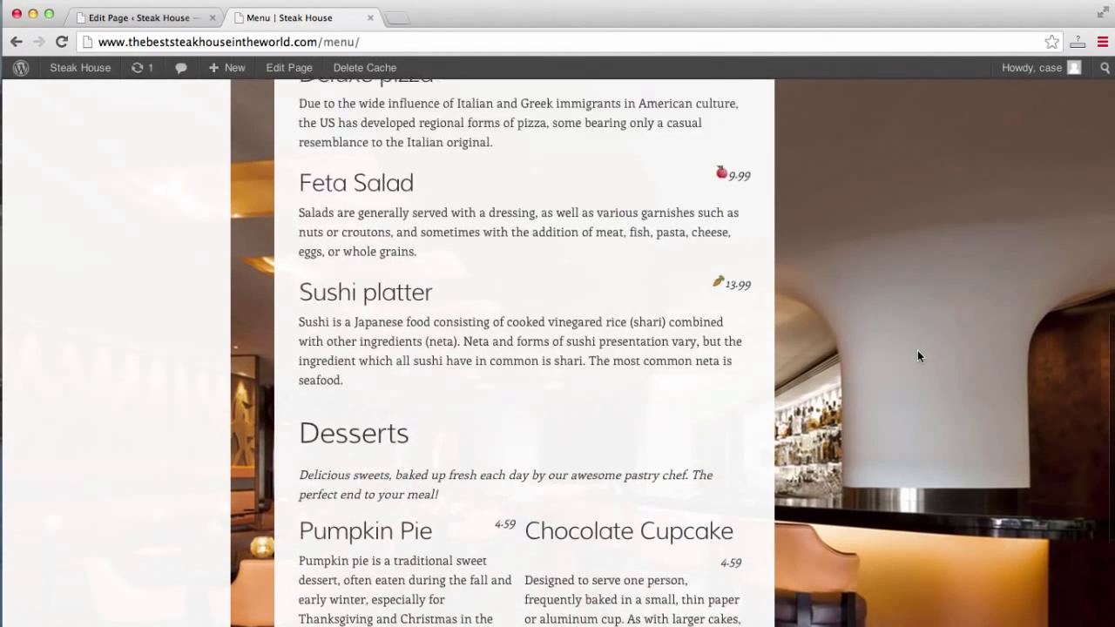
scroll(917, 356, "up", 5)
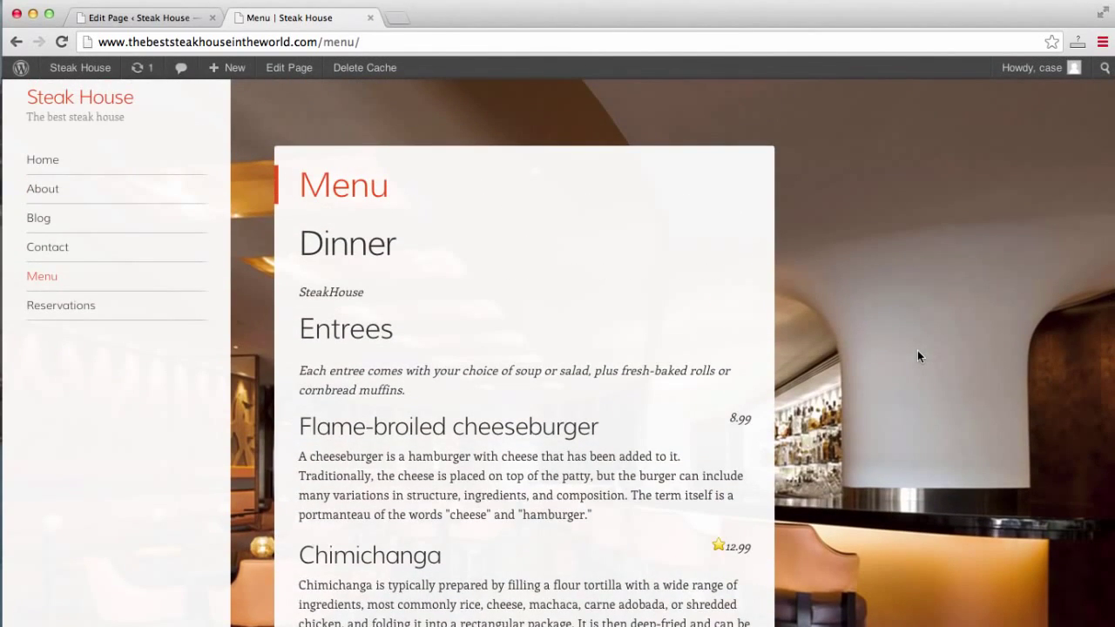
scroll(917, 355, "down", 4)
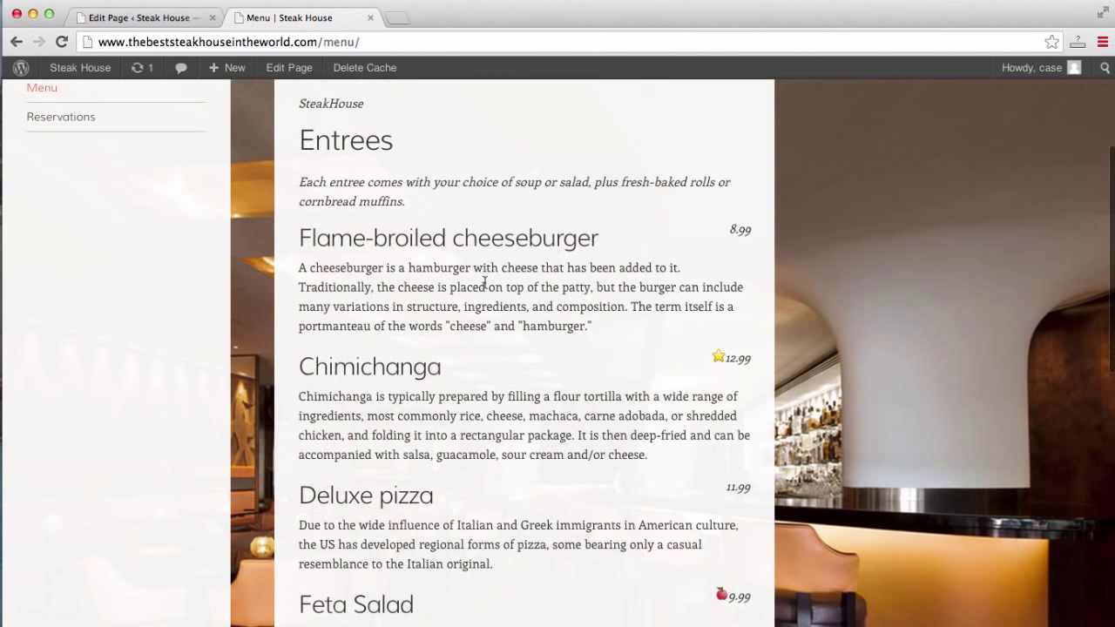
scroll(427, 299, "up", 1)
scroll(427, 299, "up", 1)
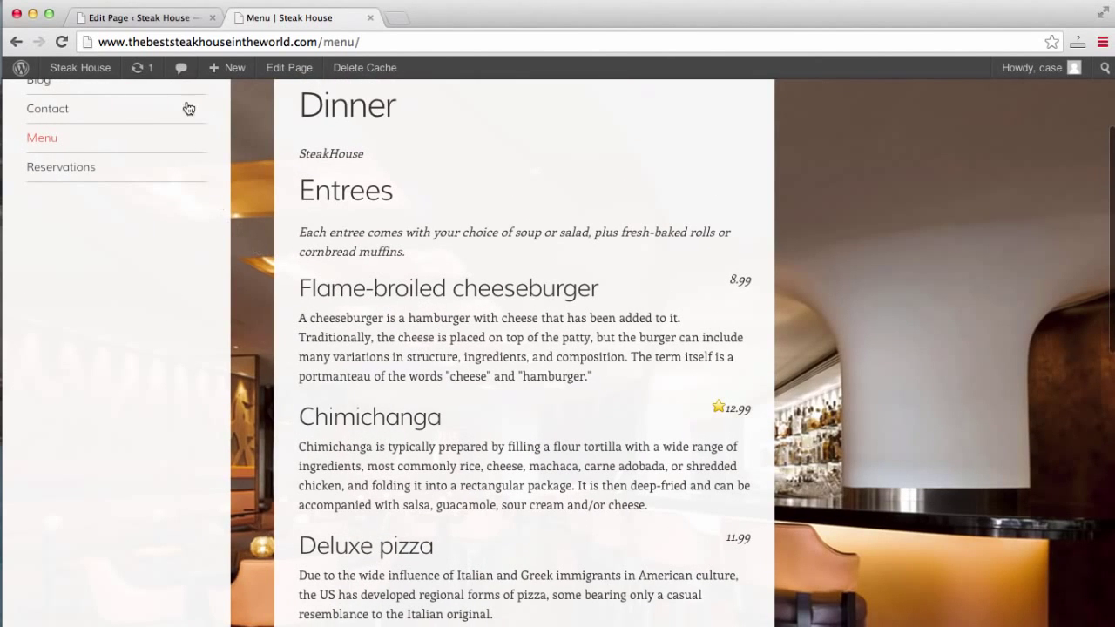
left_click(136, 21)
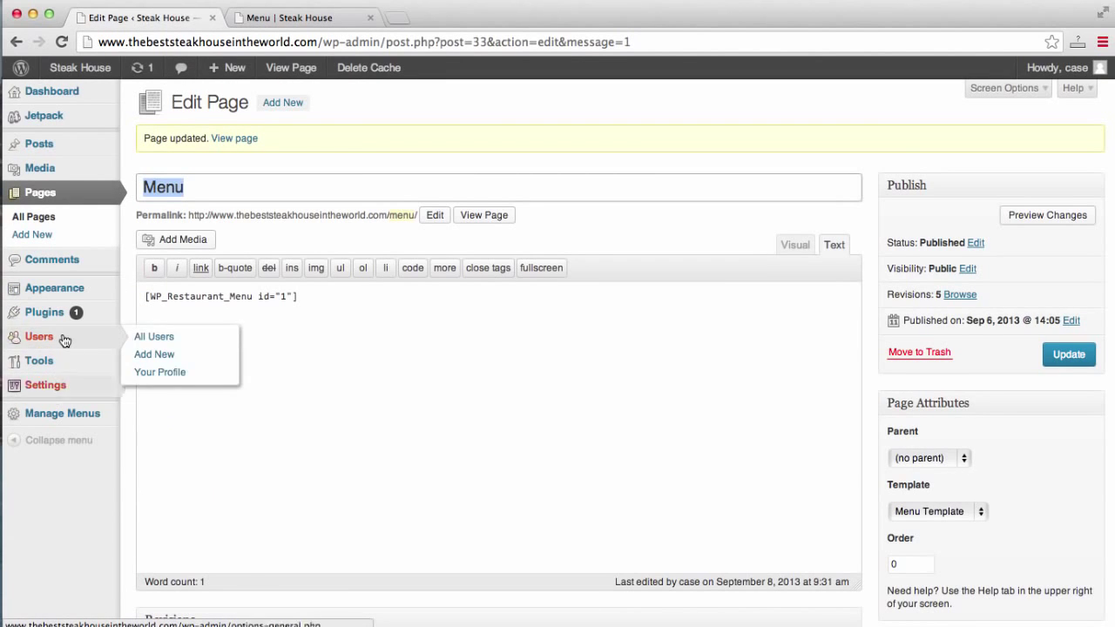
Open the Dinner menu's Setup Items list showing its seven entrees and desserts.
left_click(58, 422)
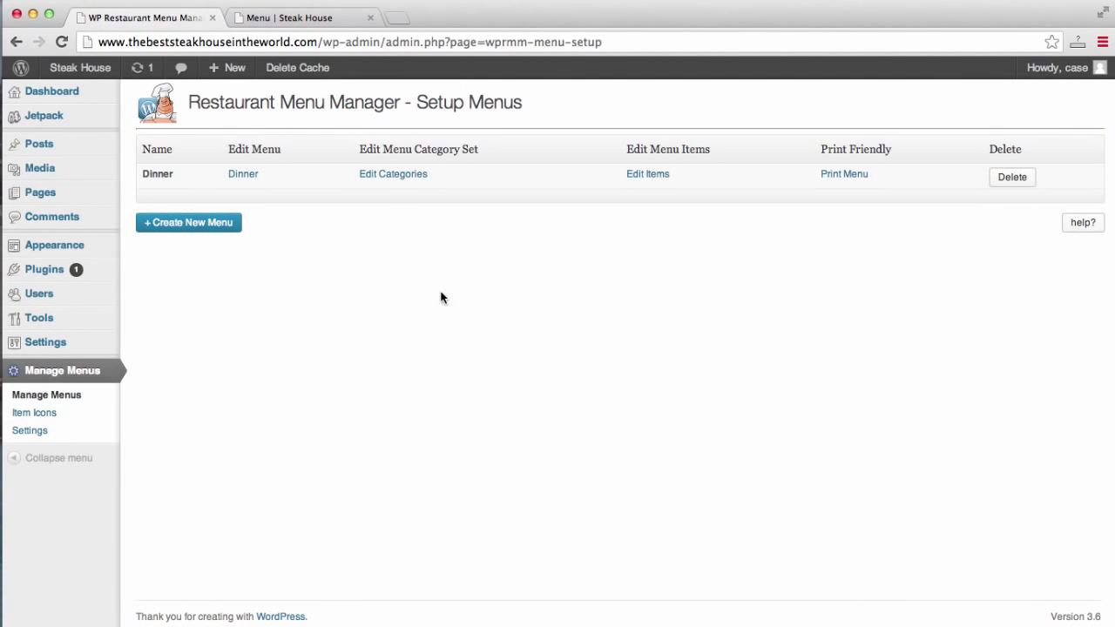
left_click(392, 185)
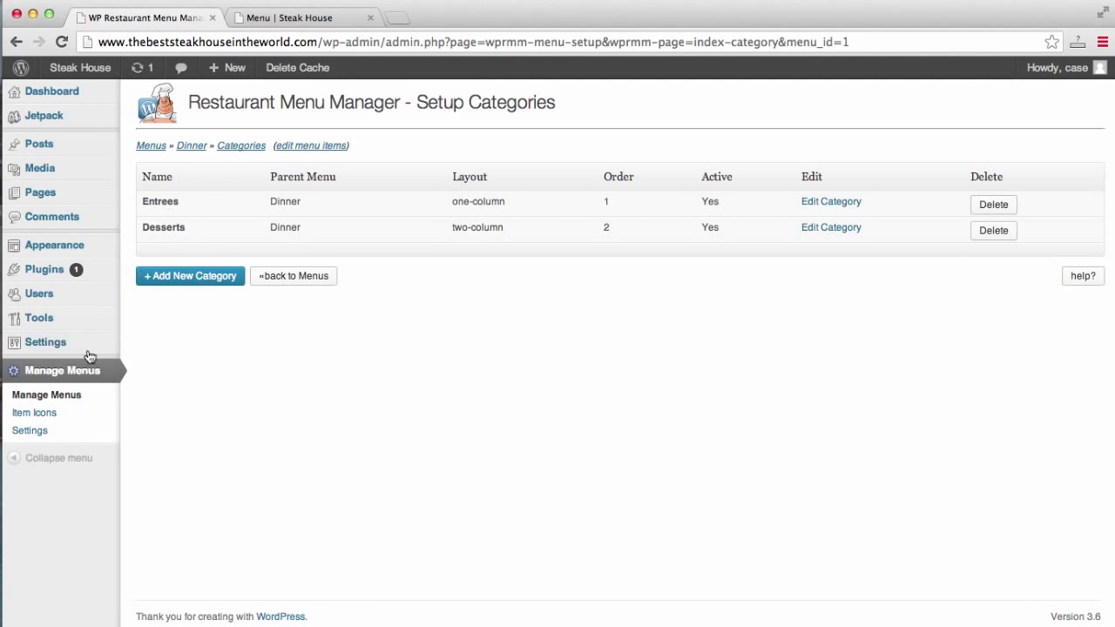
left_click(70, 373)
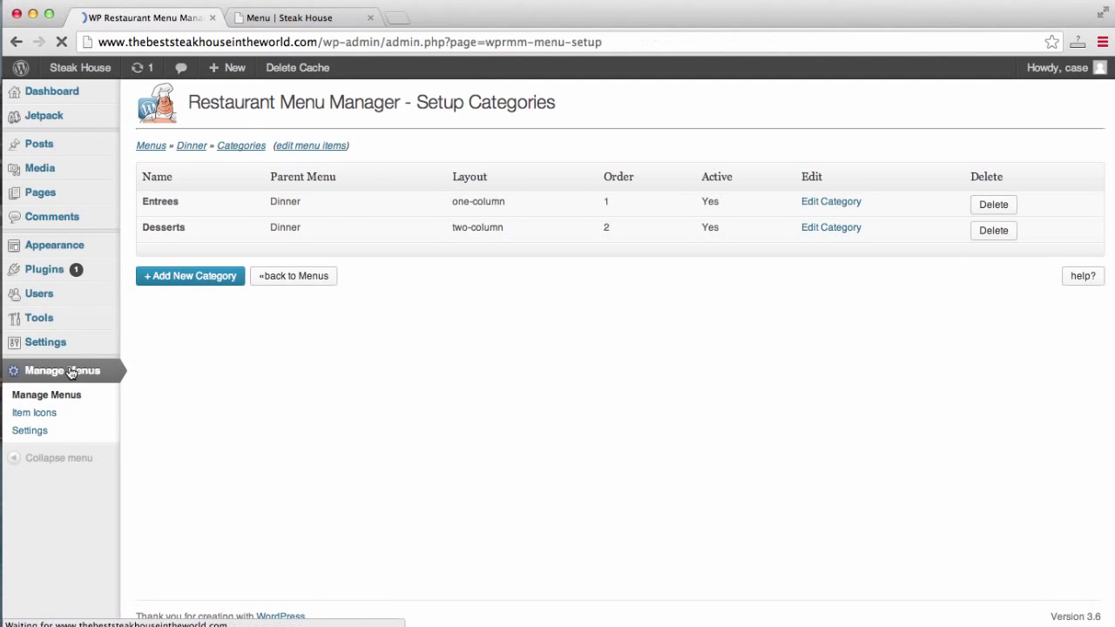
left_click(651, 180)
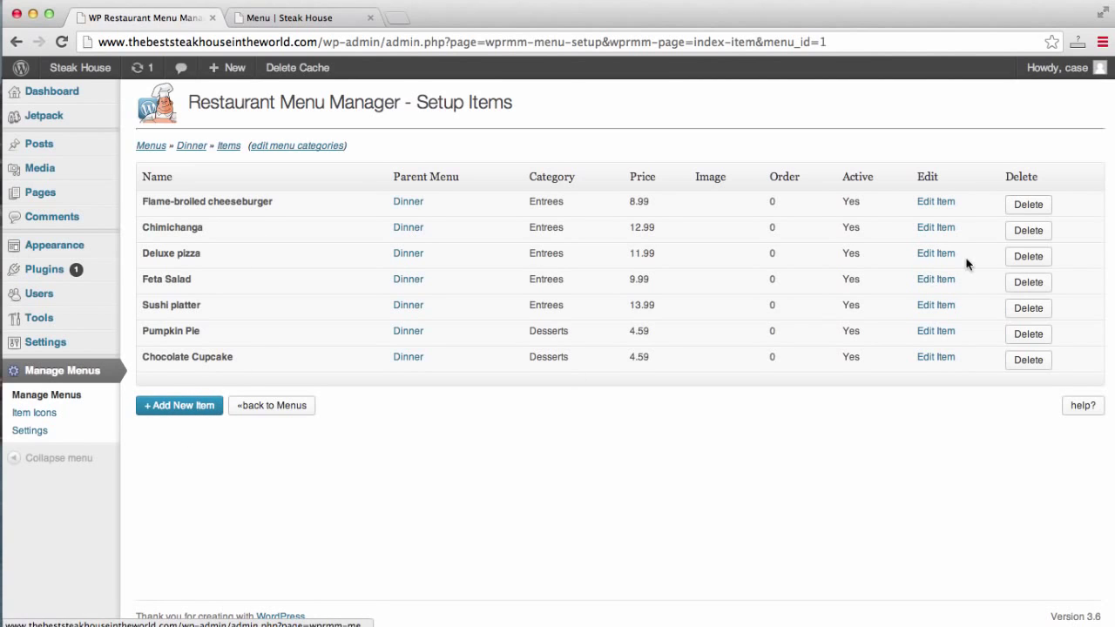
Open the Flame-broiled cheeseburger item and review its name and description.
left_click(934, 205)
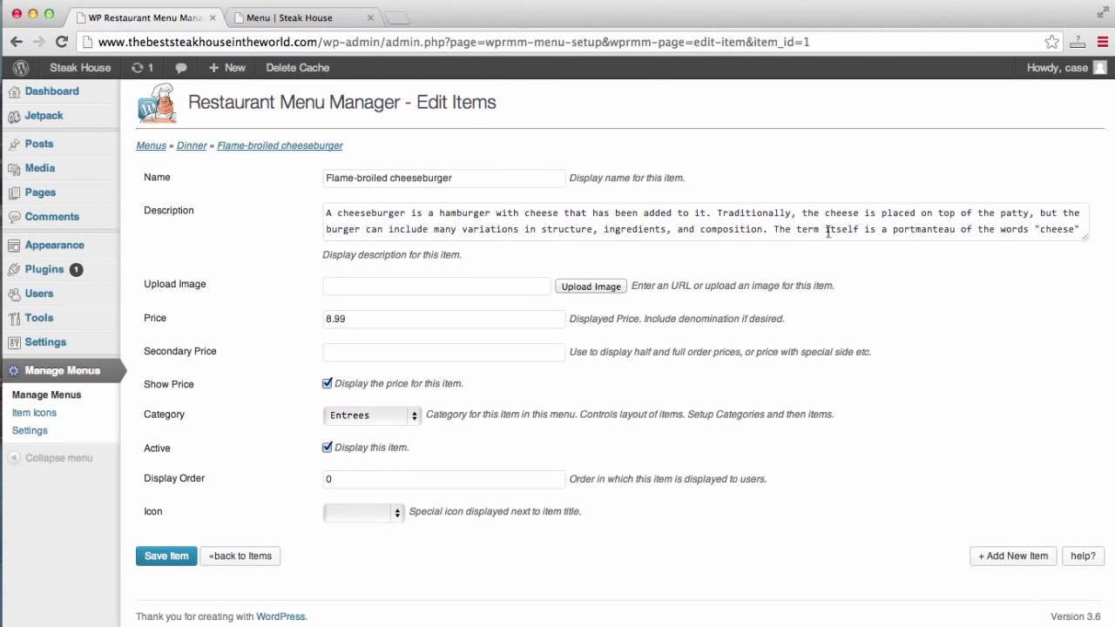
triple_click(529, 181)
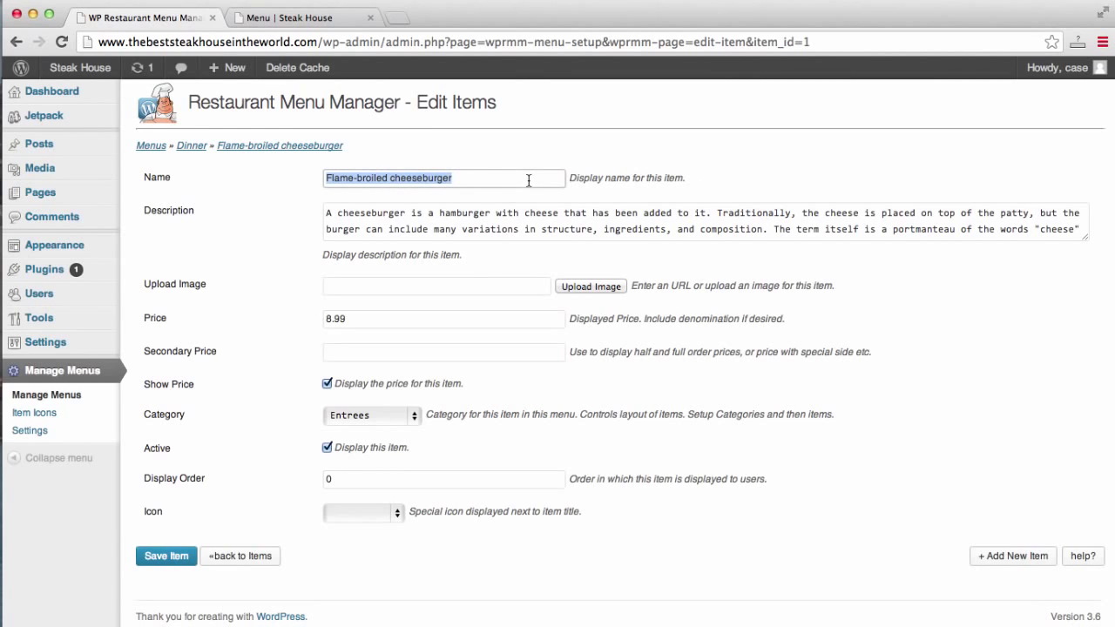
left_click(535, 212)
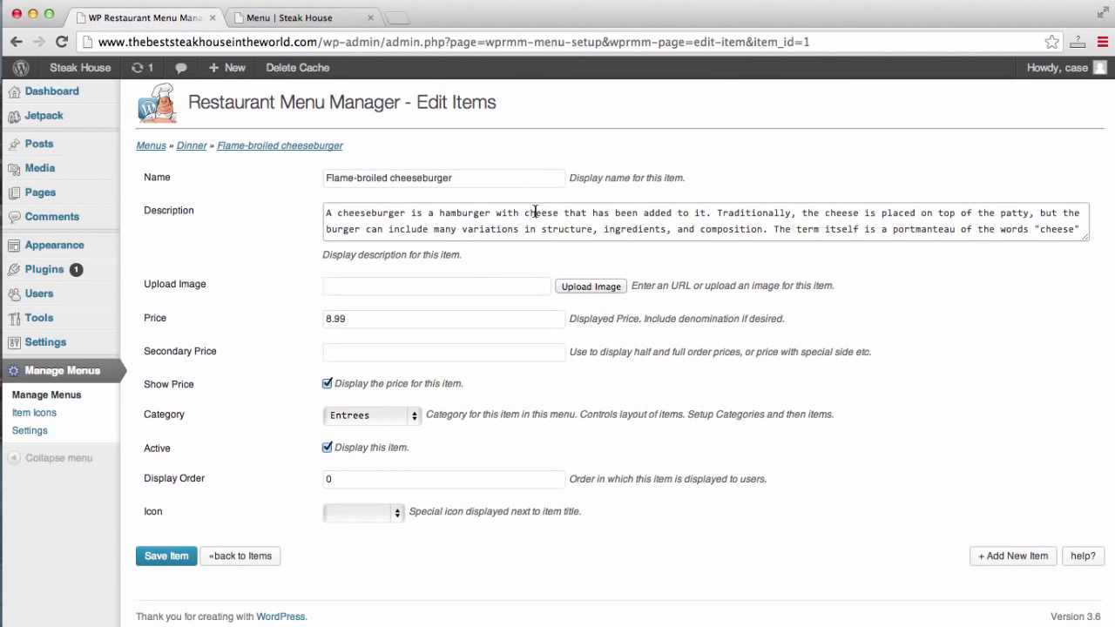
left_click_drag(535, 212, 572, 258)
left_click(538, 228)
scroll(537, 230, "up", 1)
Dismiss the image-upload upgrade alert, save the item, and return to Manage Menus.
left_click(503, 293)
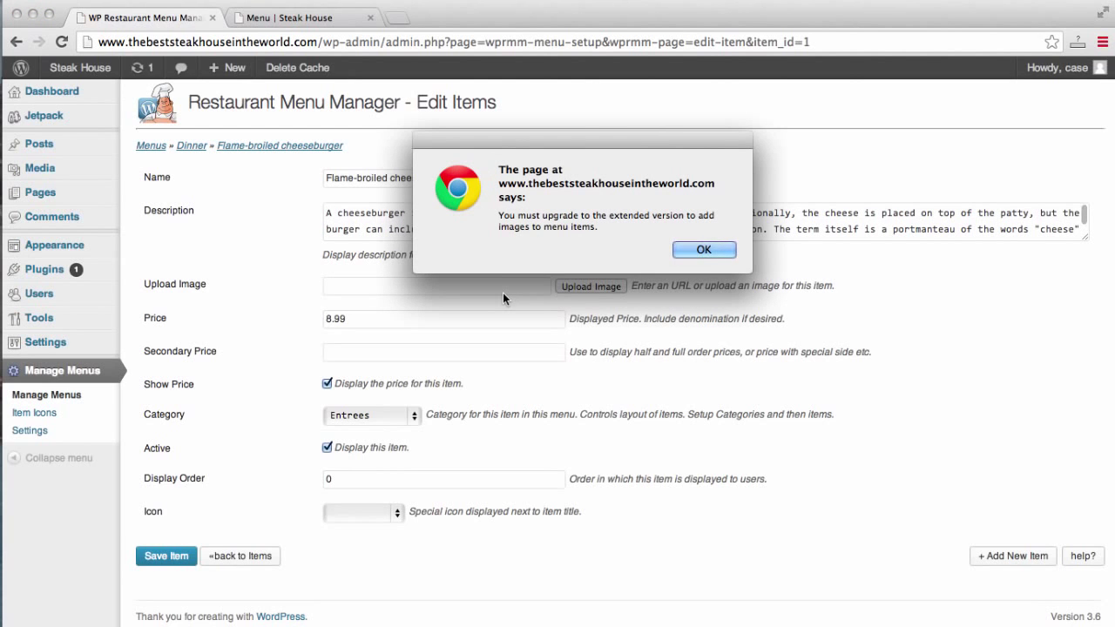
left_click(703, 250)
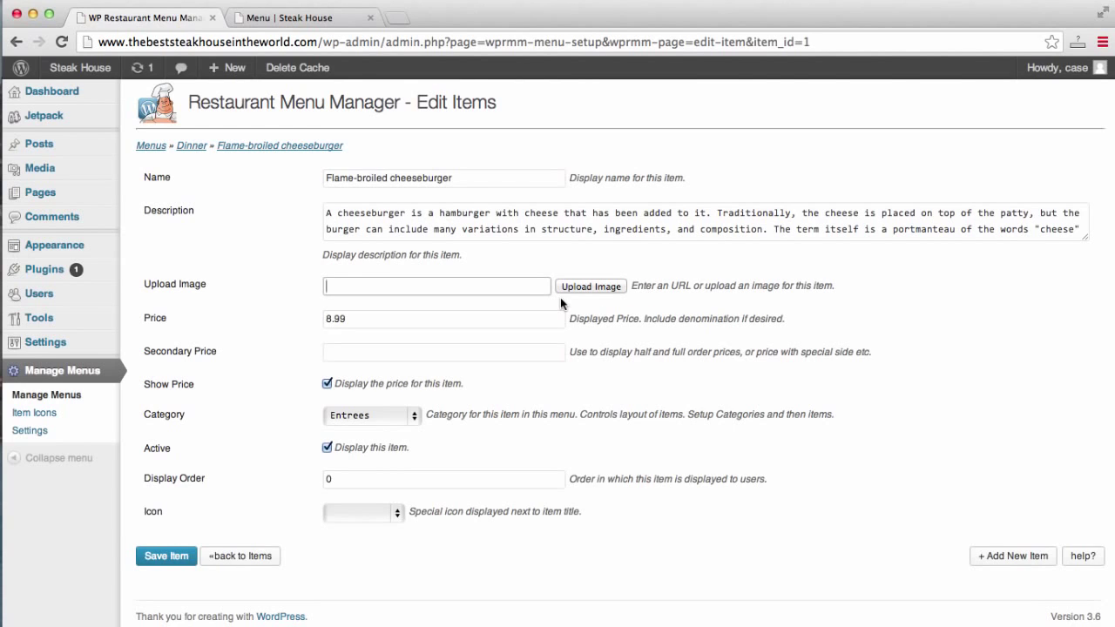
left_click(169, 556)
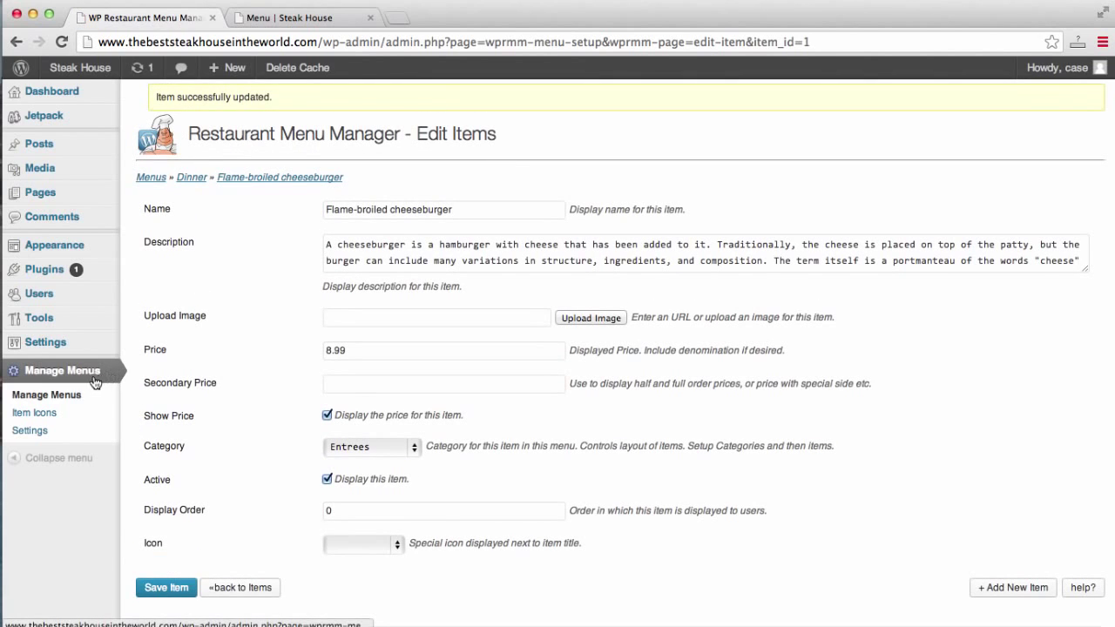
left_click(88, 380)
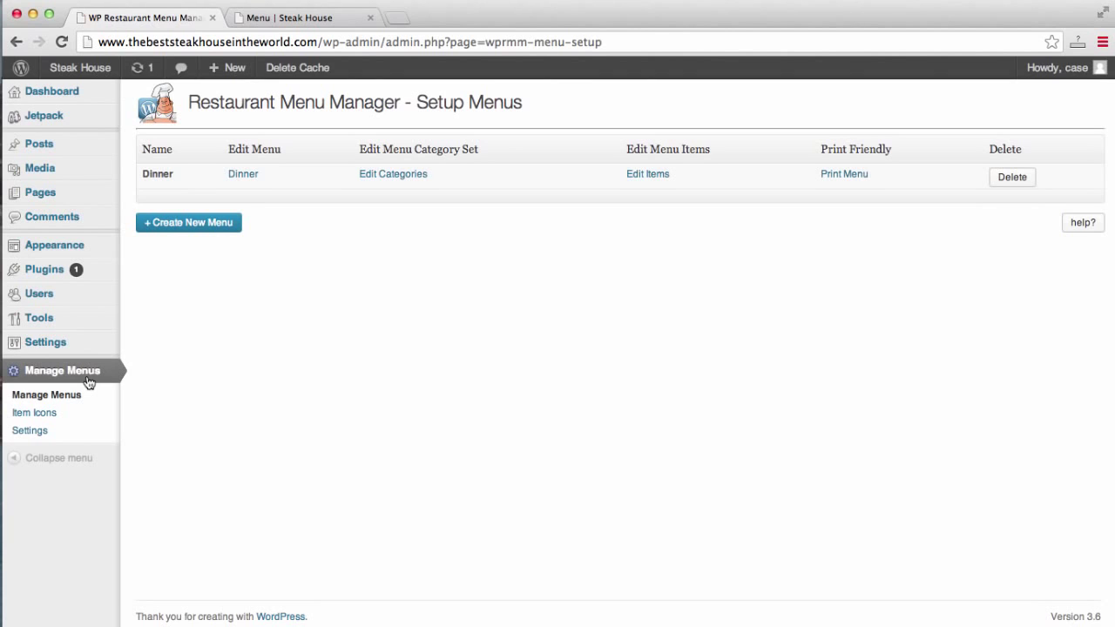
Open the Menu page for editing from the Pages list.
mouse_move(64, 271)
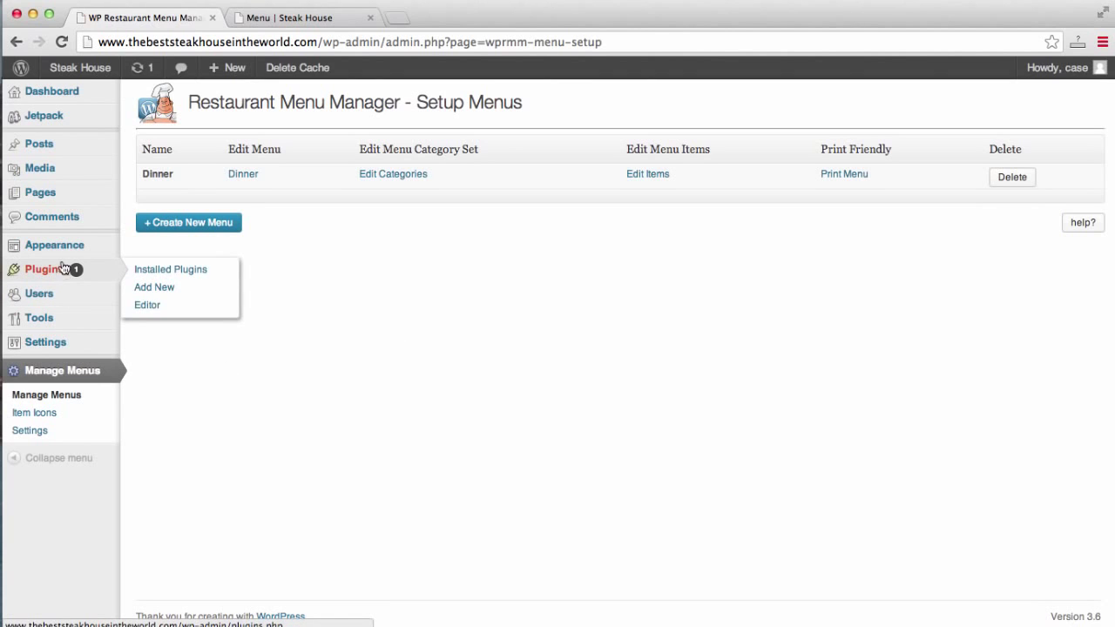
left_click(61, 249)
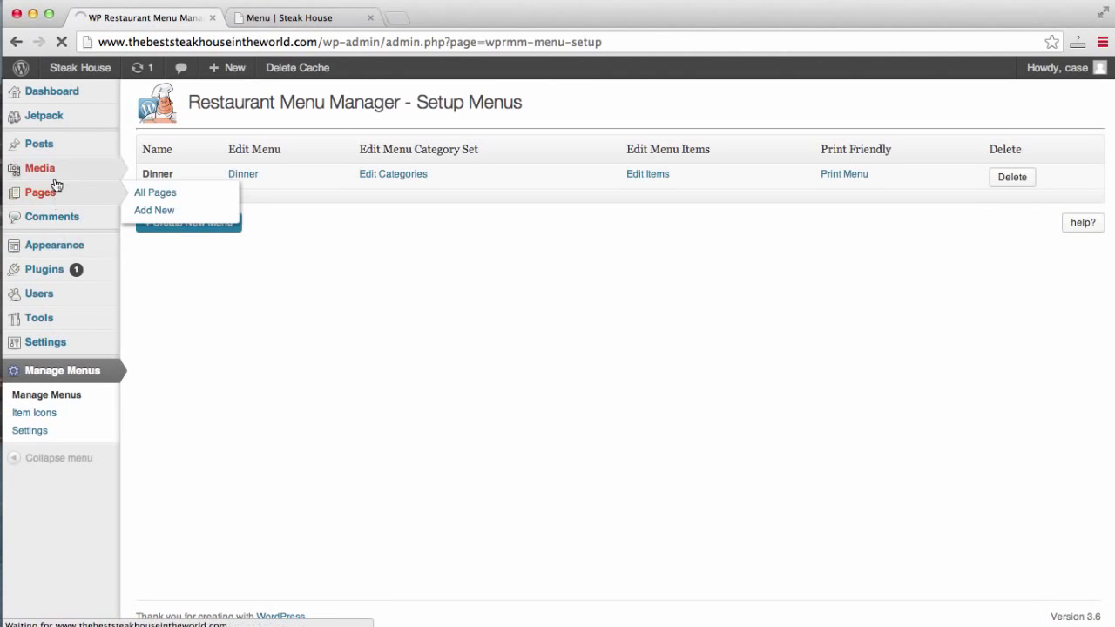
left_click(54, 200)
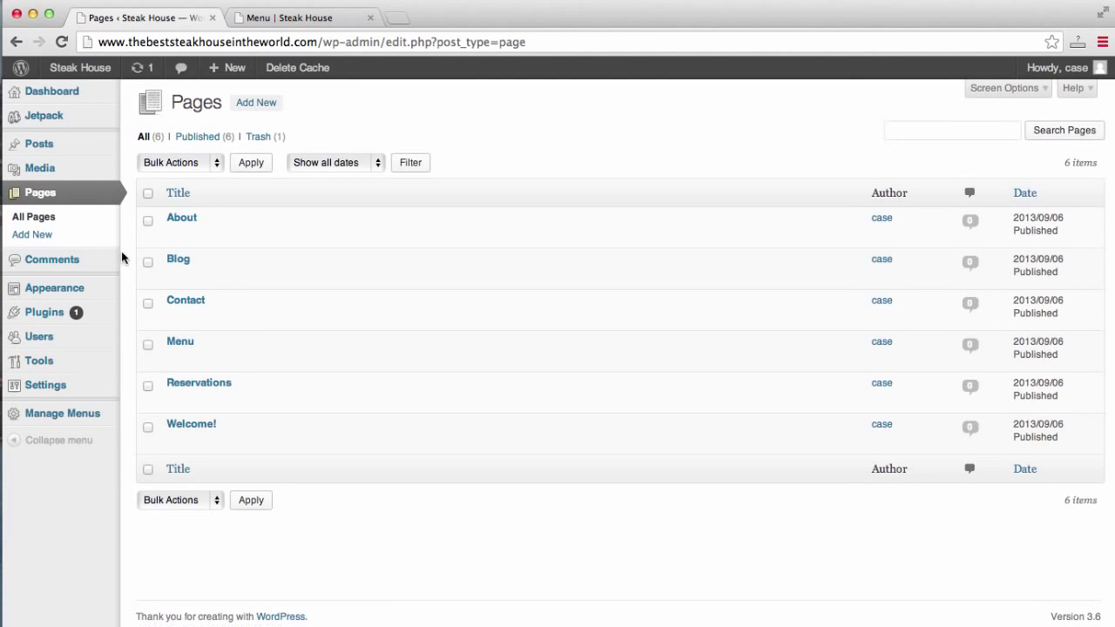
left_click(173, 358)
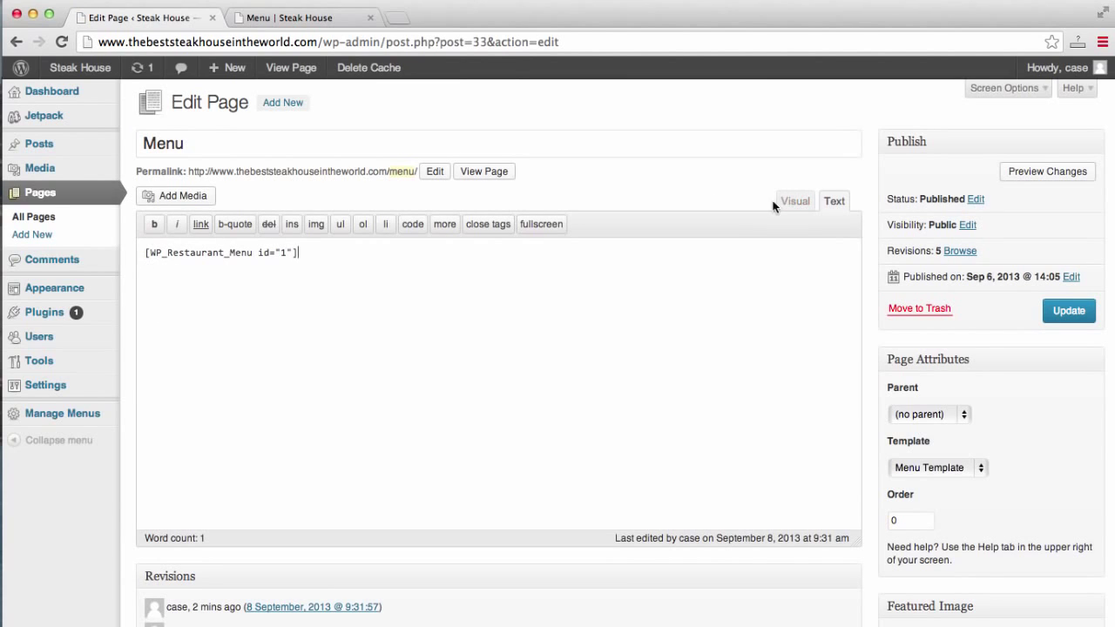
Add blank lines above the shortcode and switch the editor to Visual mode.
left_click(145, 253)
key("Return")
key("Return")
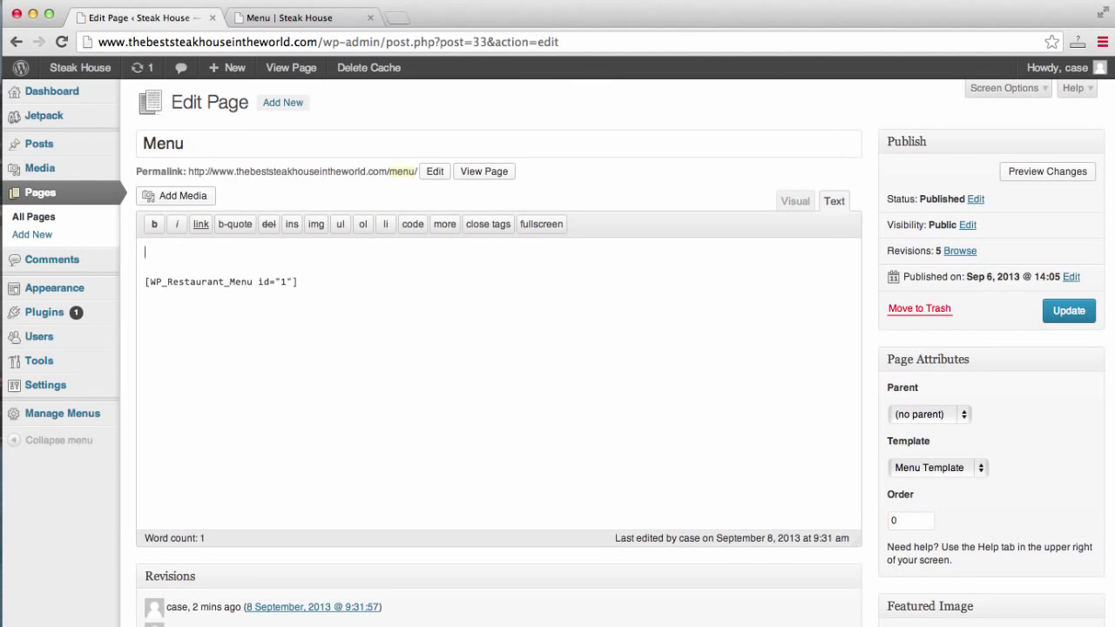
left_click(795, 202)
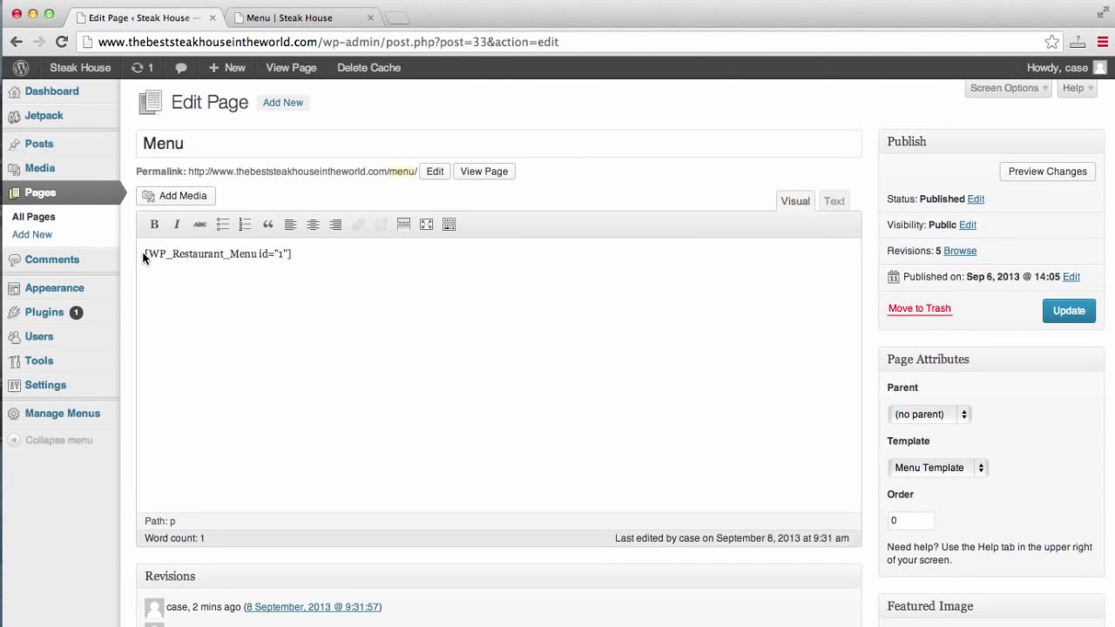
key("Return")
key("Return")
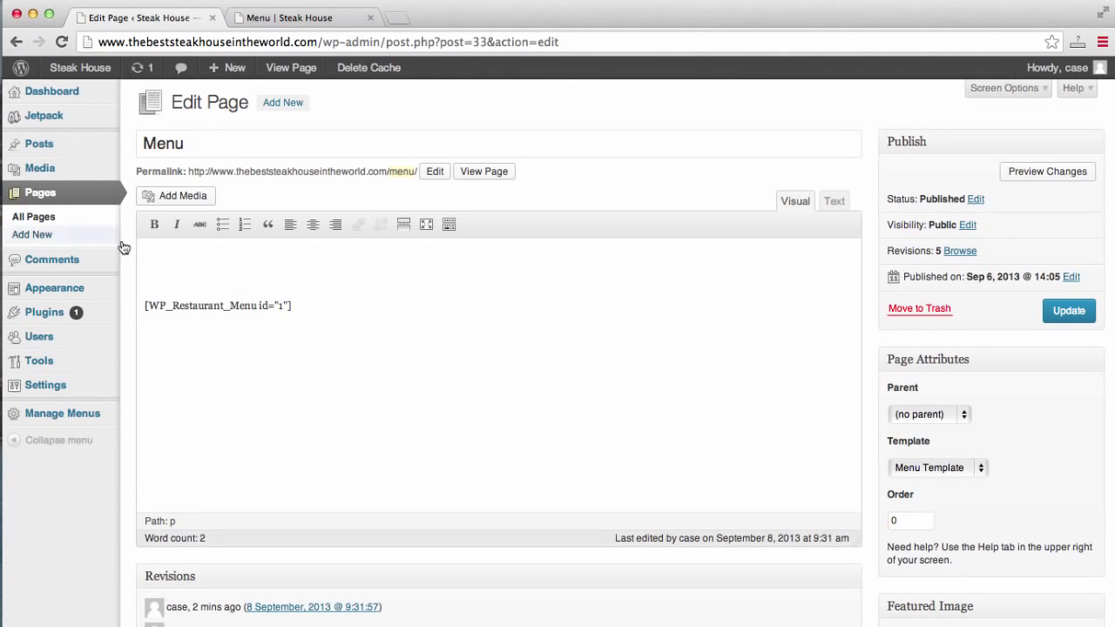
Upload Menu.pdf, insert its 'Menu' link above the shortcode, and update the page.
left_click(192, 195)
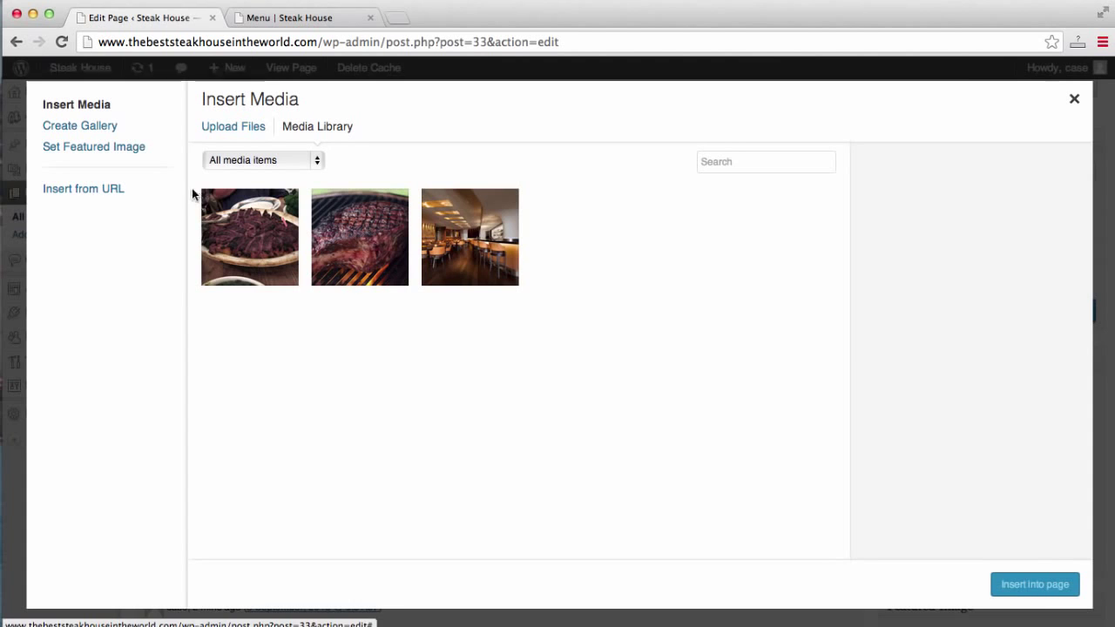
left_click(235, 131)
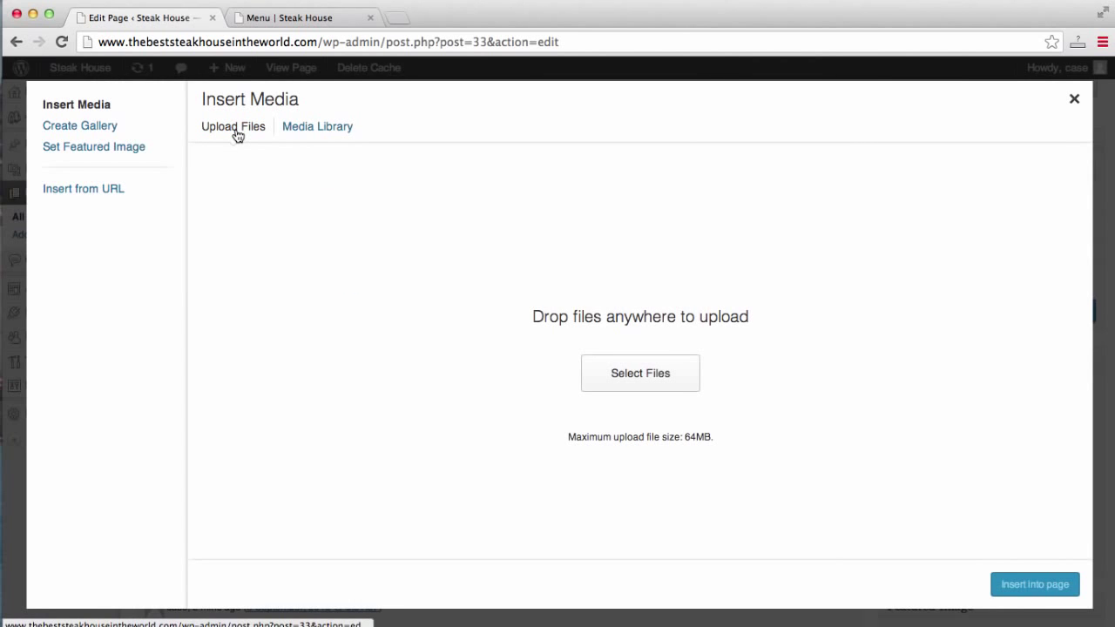
left_click(617, 372)
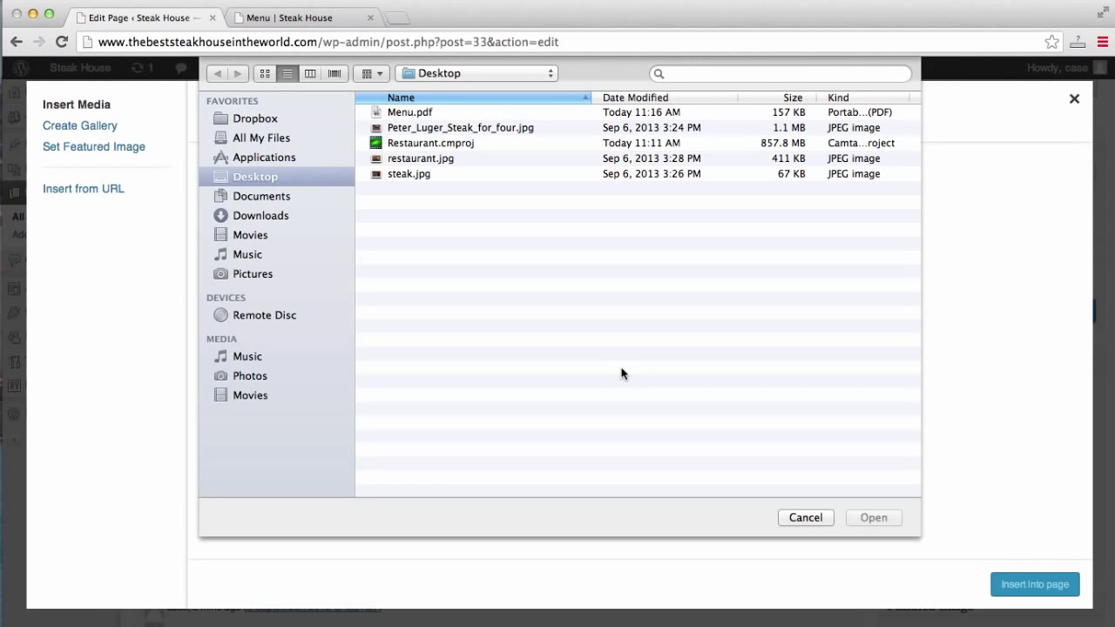
left_click(558, 112)
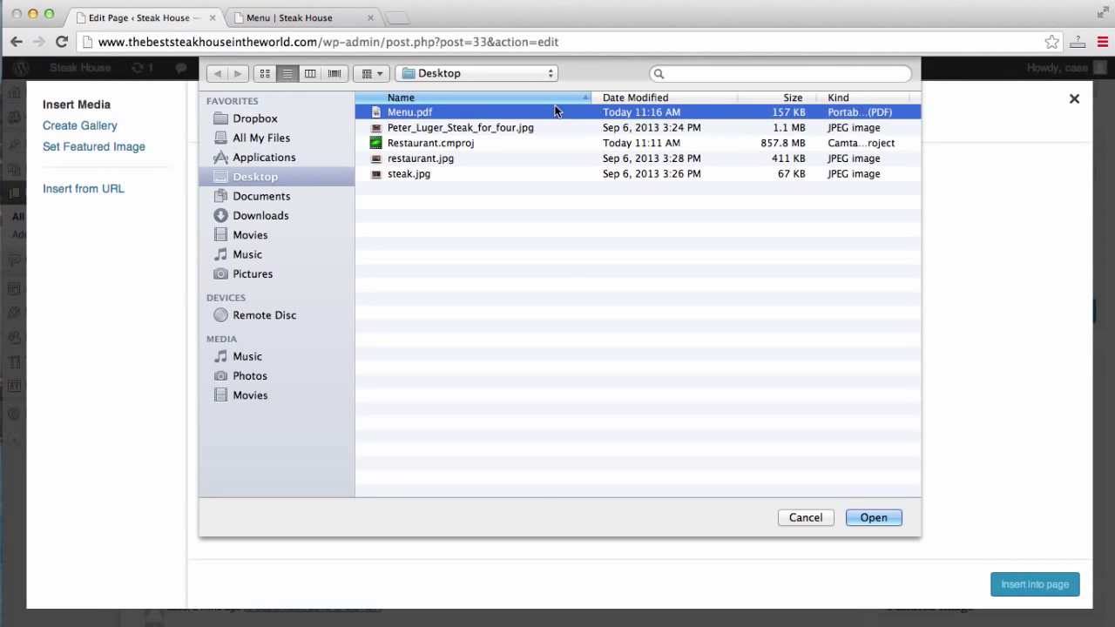
left_click(871, 517)
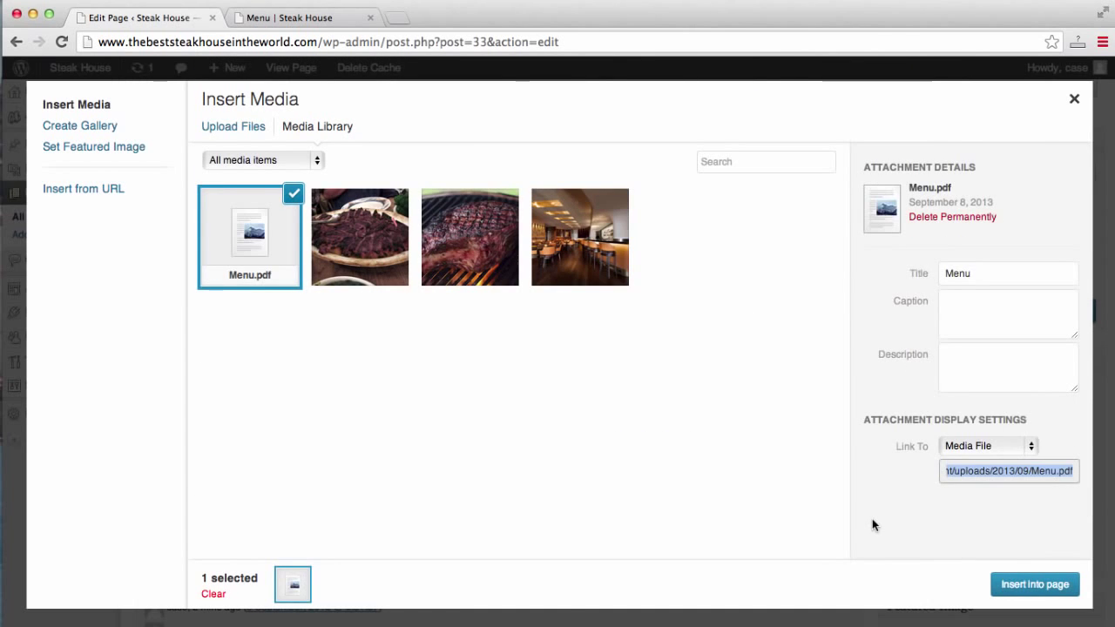
left_click(1006, 584)
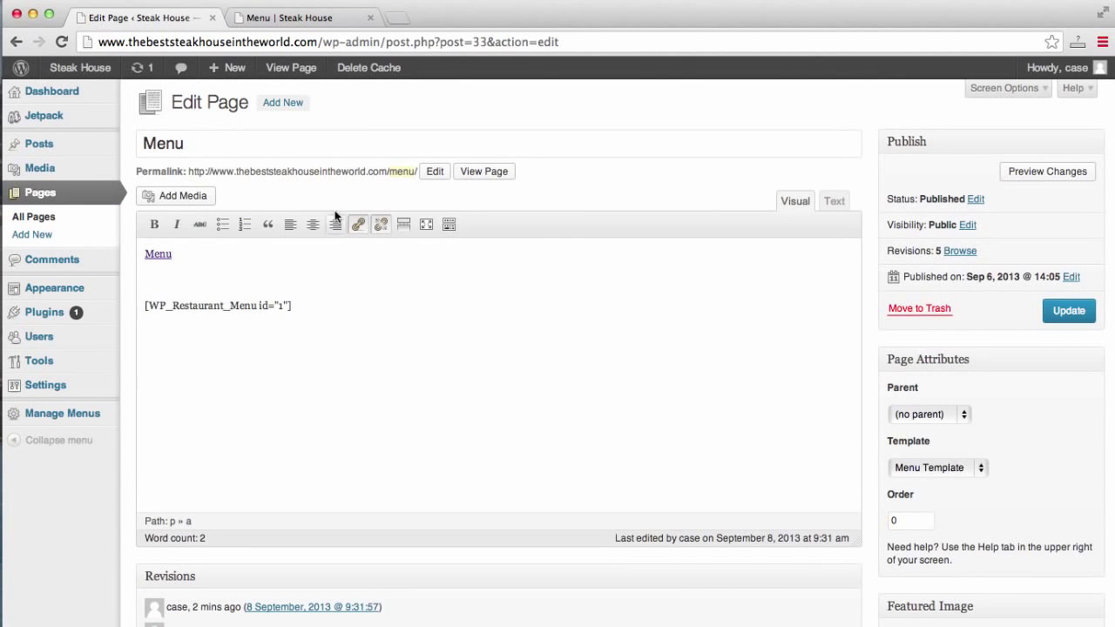
left_click(1067, 312)
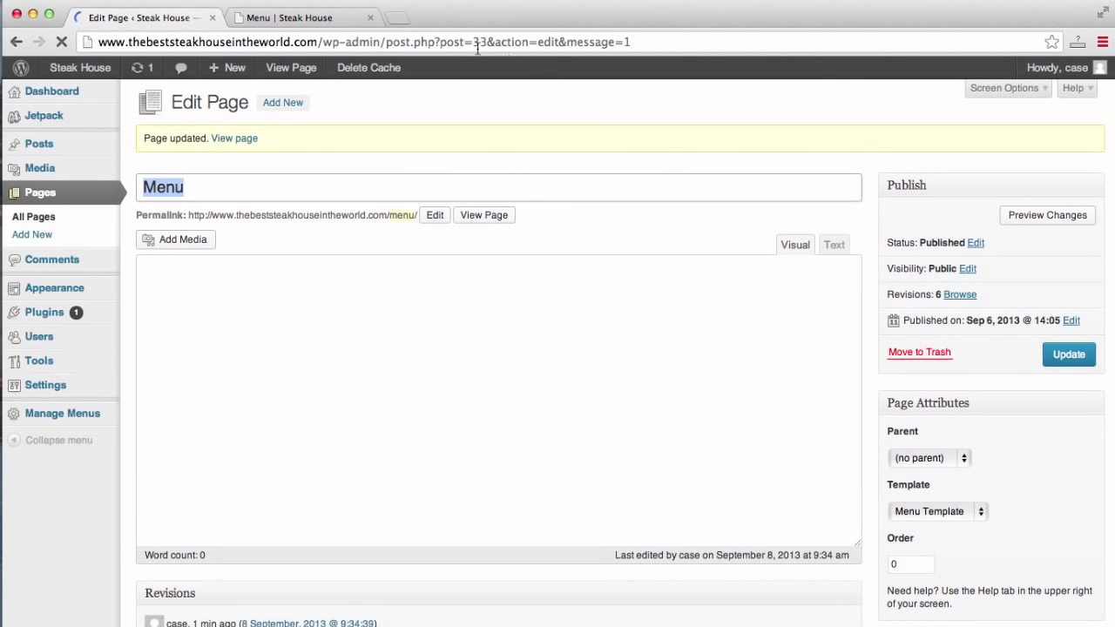
Reload the live Menu page to show the new PDF link above Dinner.
left_click(324, 19)
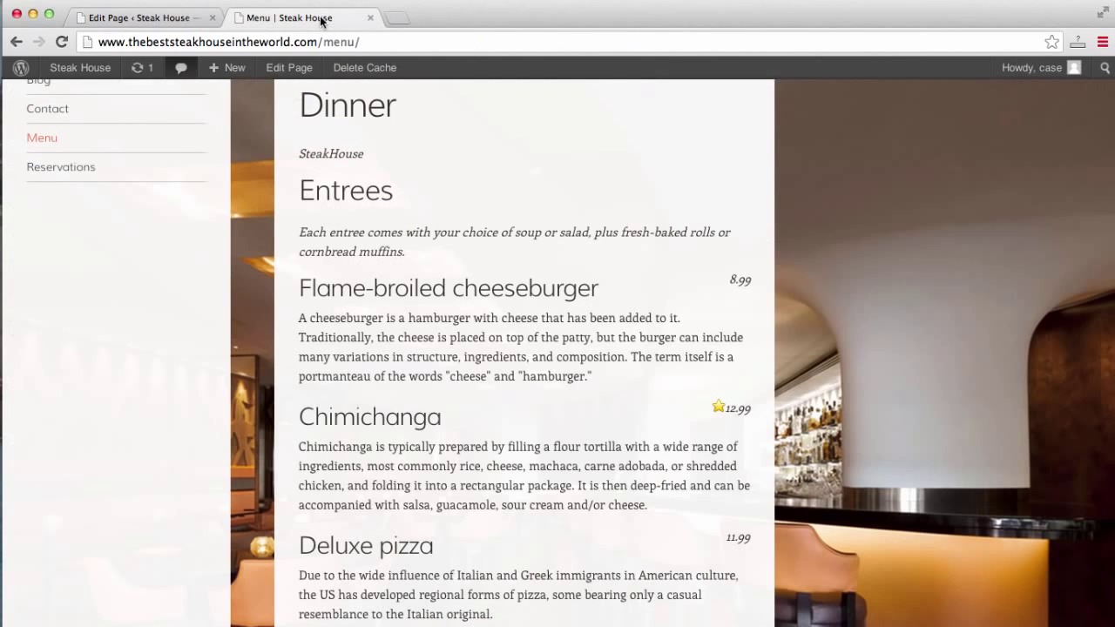
scroll(135, 237, "up", 2)
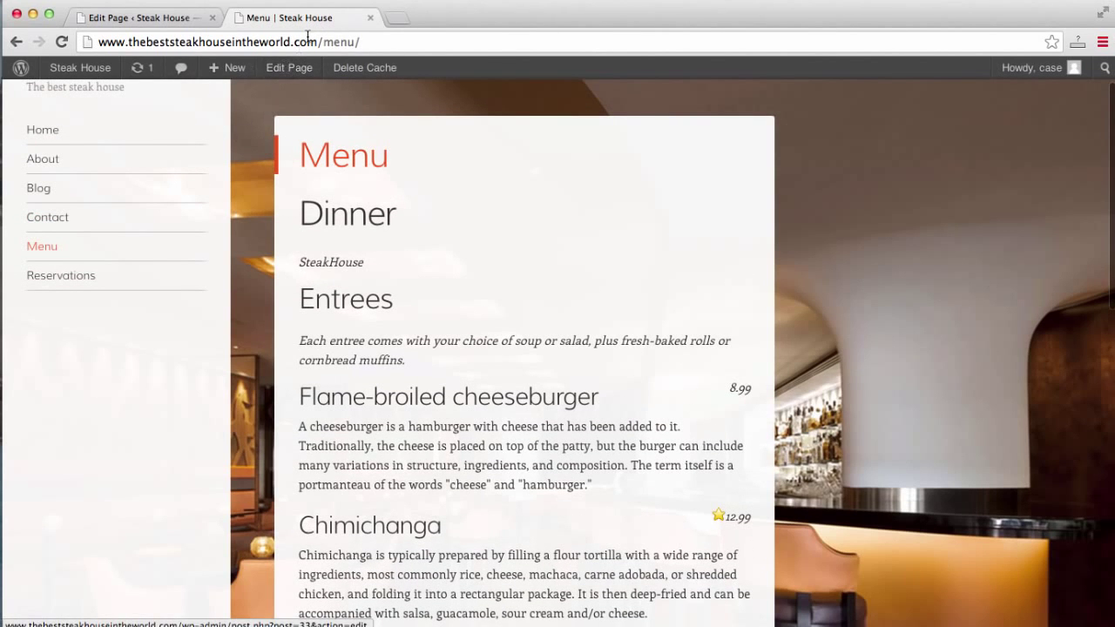
left_click(309, 41)
key("Return")
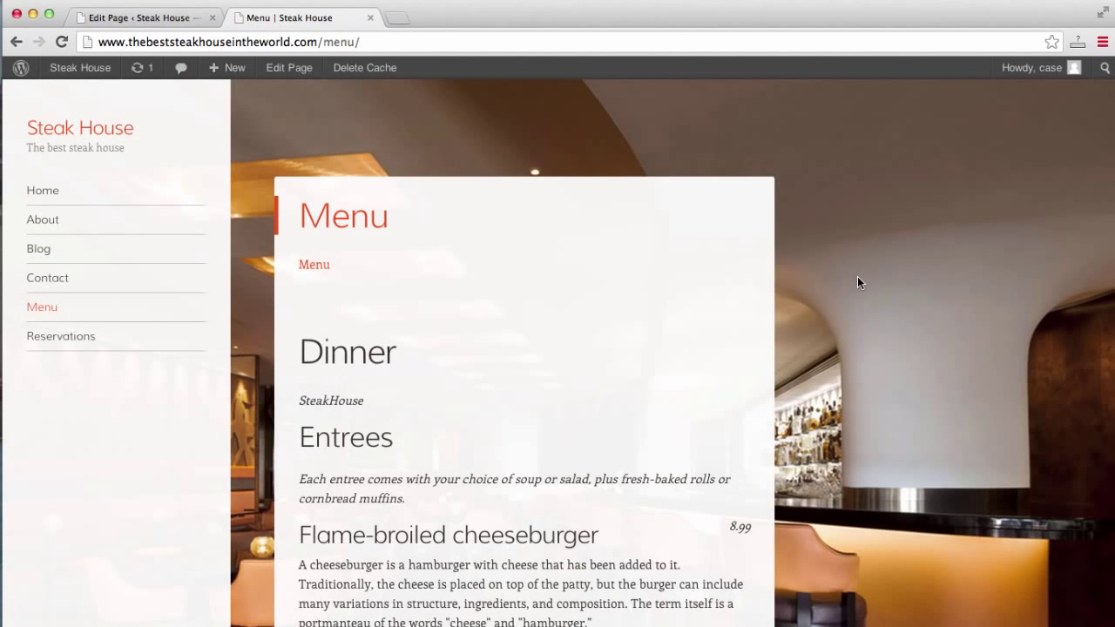
scroll(857, 277, "down", 1)
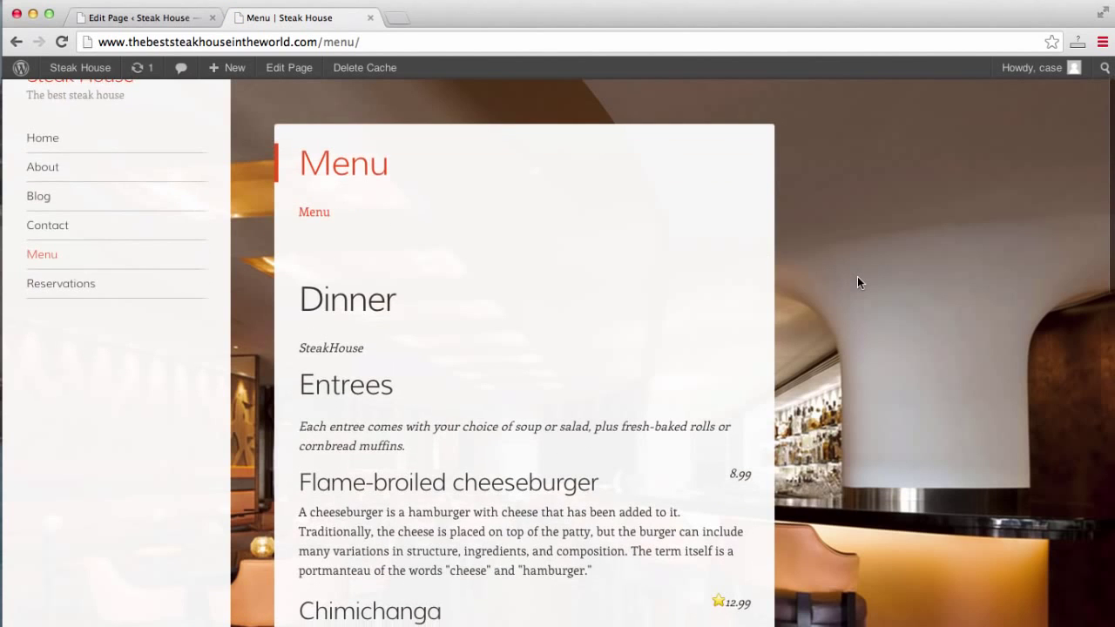
View the menu PDF, then go back and scroll the Menu page down to Desserts.
left_click(305, 214)
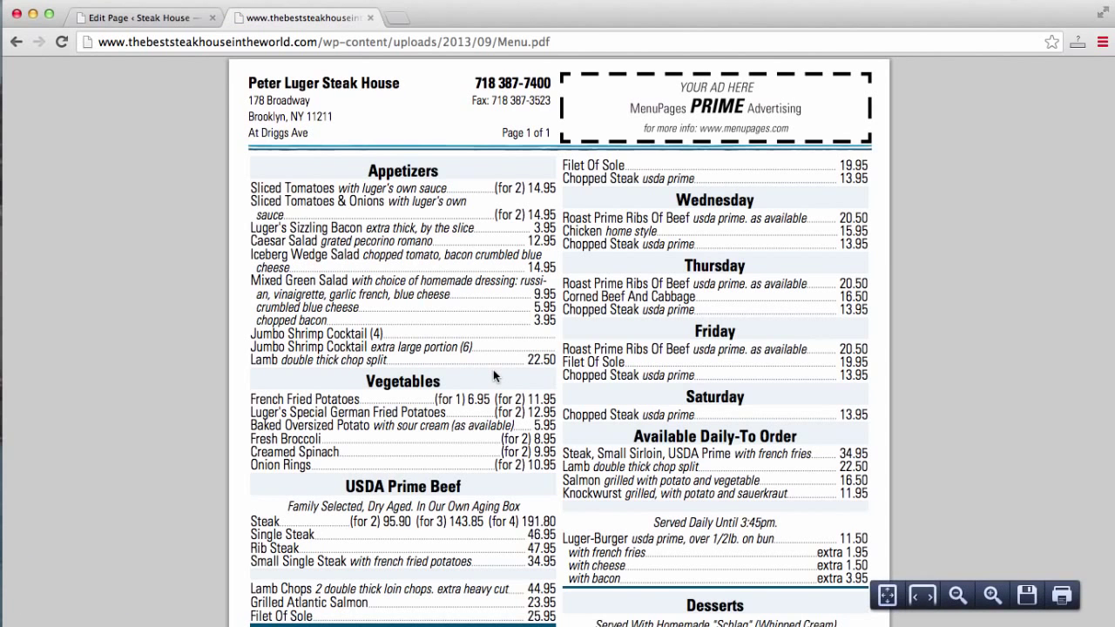
scroll(493, 375, "down", 5)
scroll(493, 375, "up", 5)
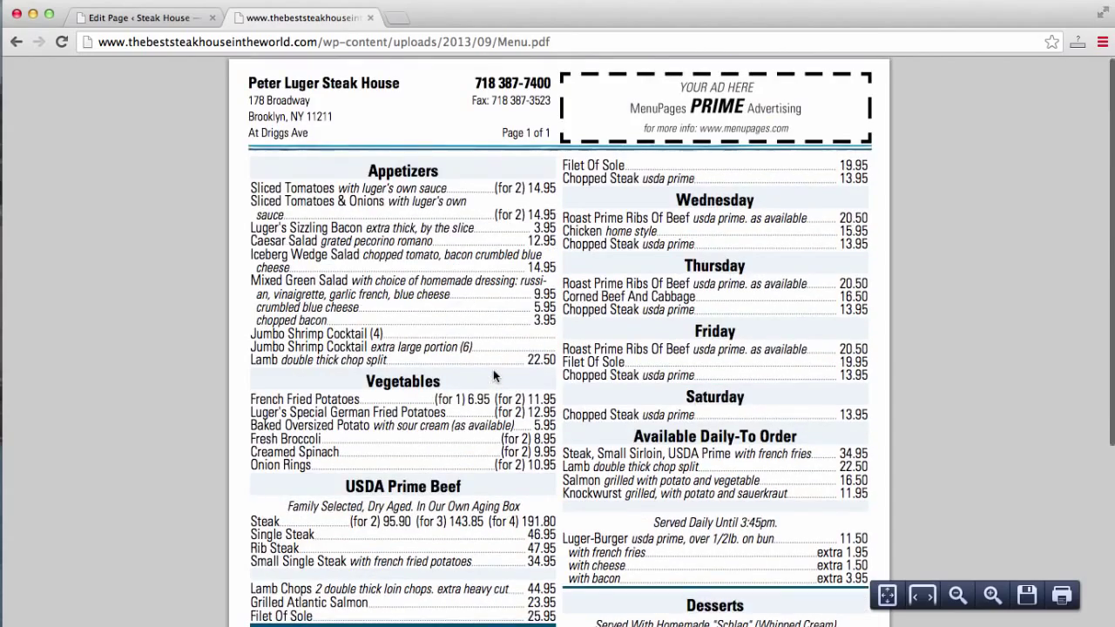
left_click(16, 42)
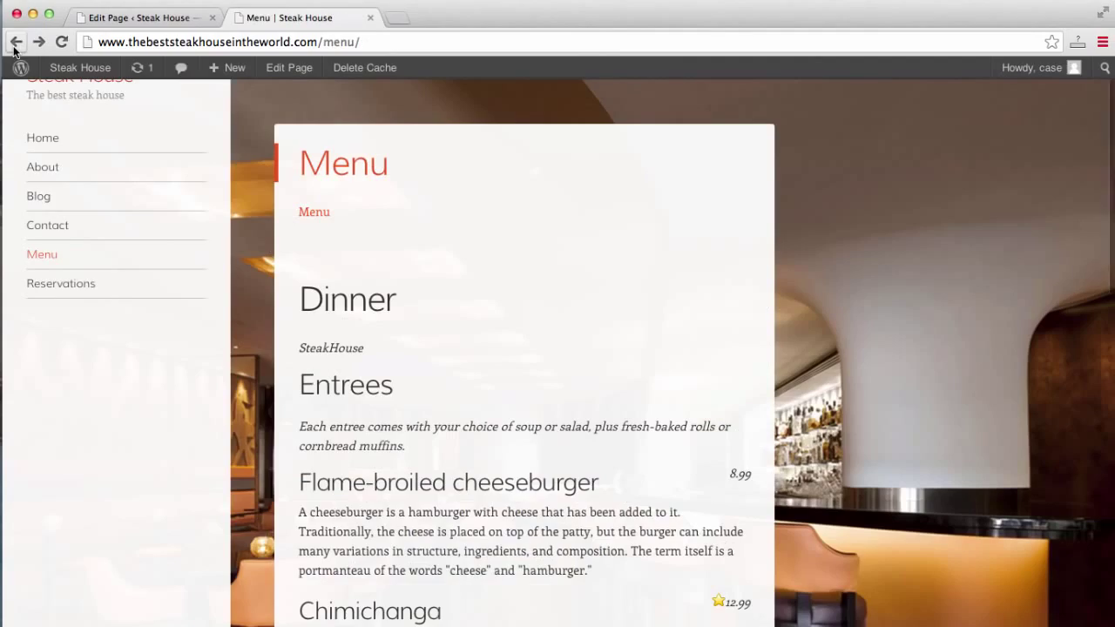
scroll(577, 205, "down", 10)
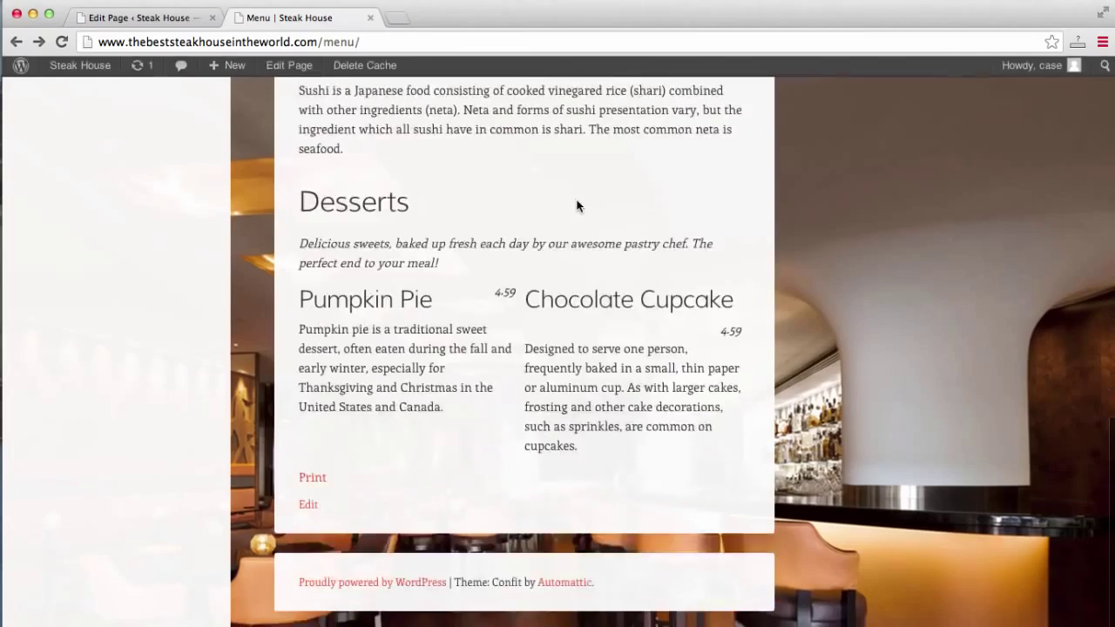
scroll(578, 206, "up", 10)
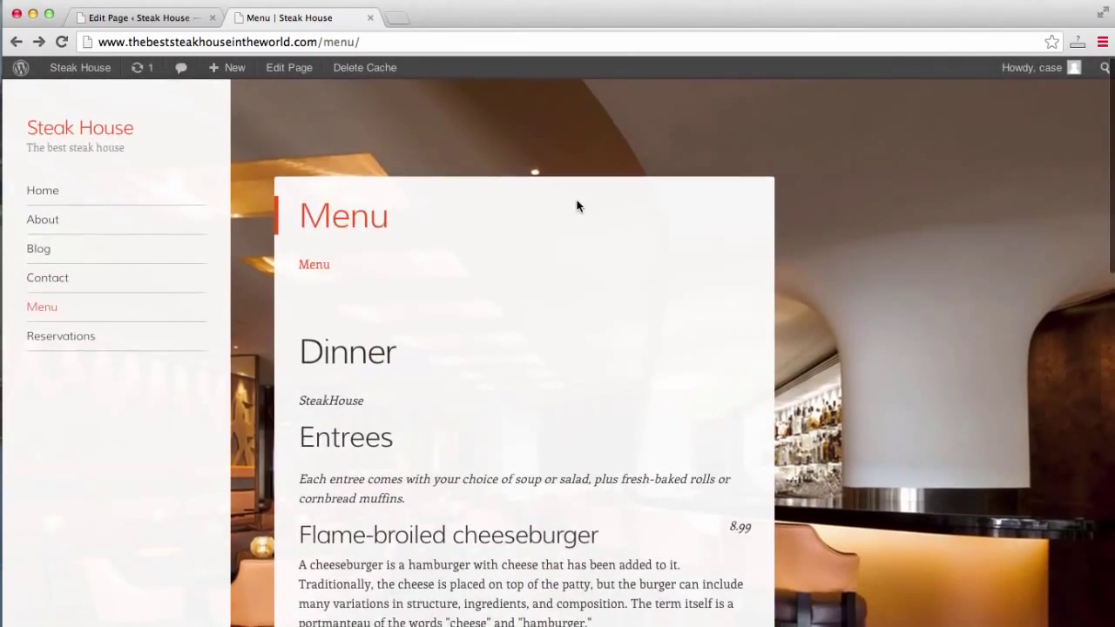
scroll(577, 205, "down", 10)
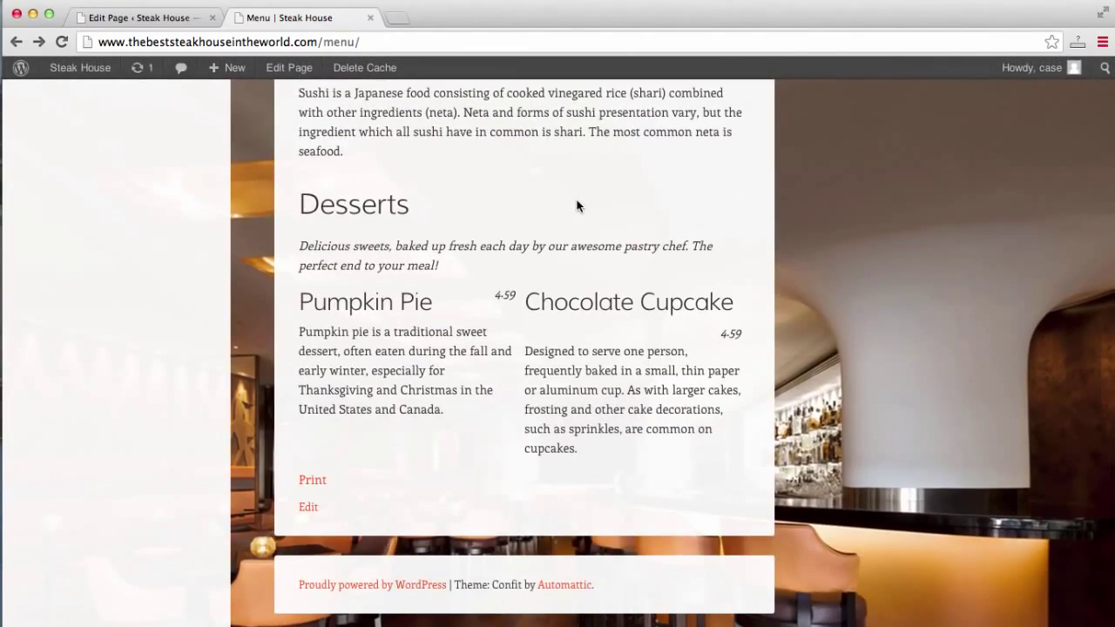
scroll(577, 206, "up", 10)
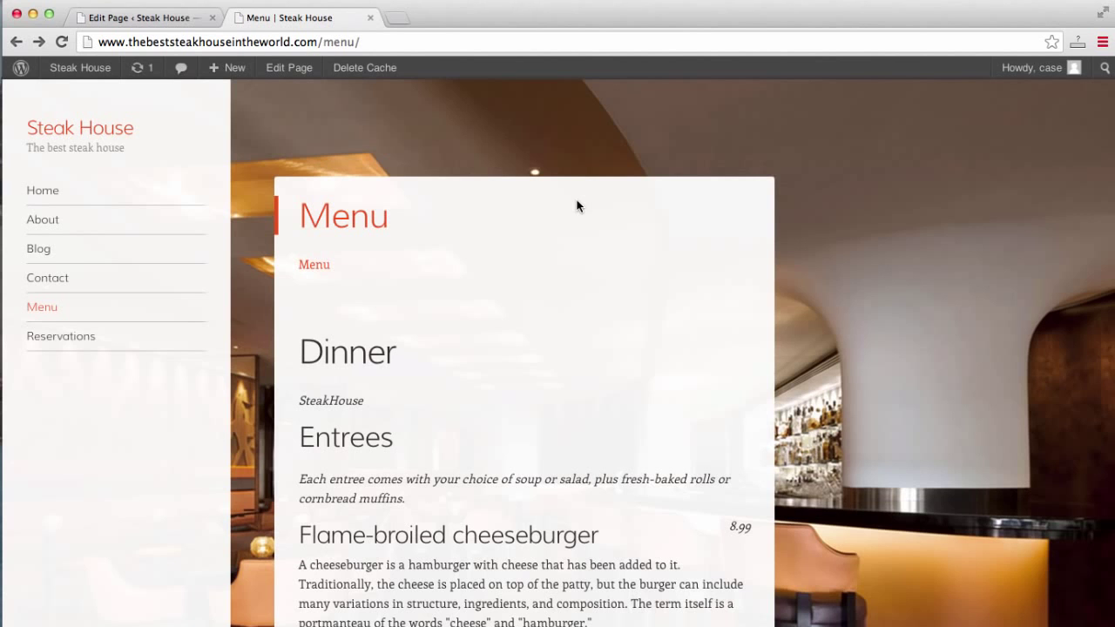
left_click(401, 19)
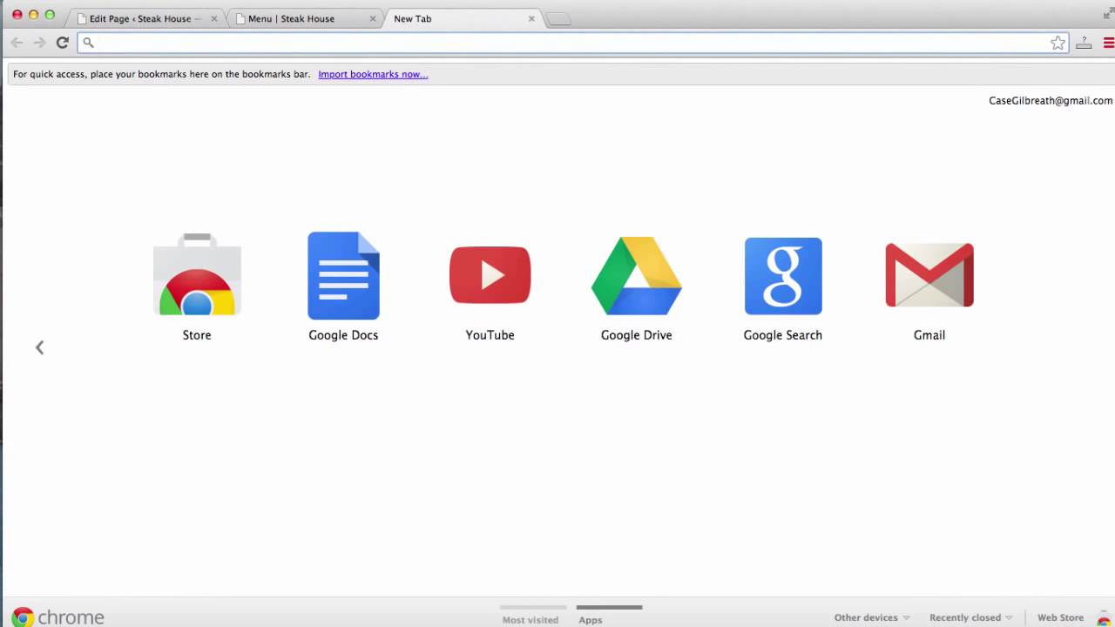
Go to opentable.com and open its 'Restaurateurs: Join Us' page.
type("opentable.")
key("Return")
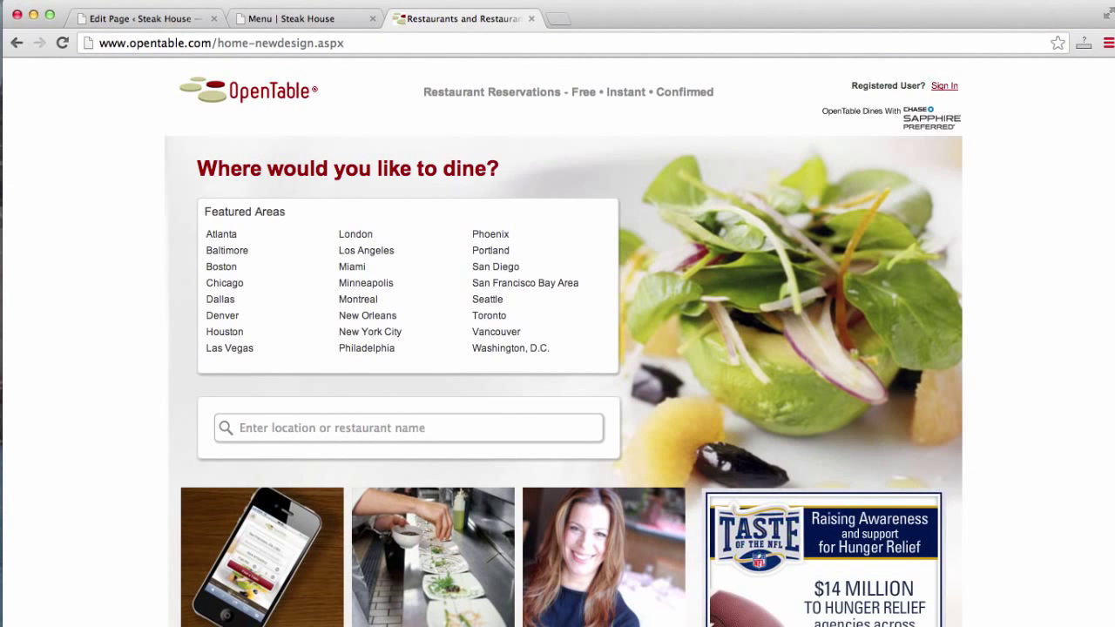
scroll(913, 191, "down", 5)
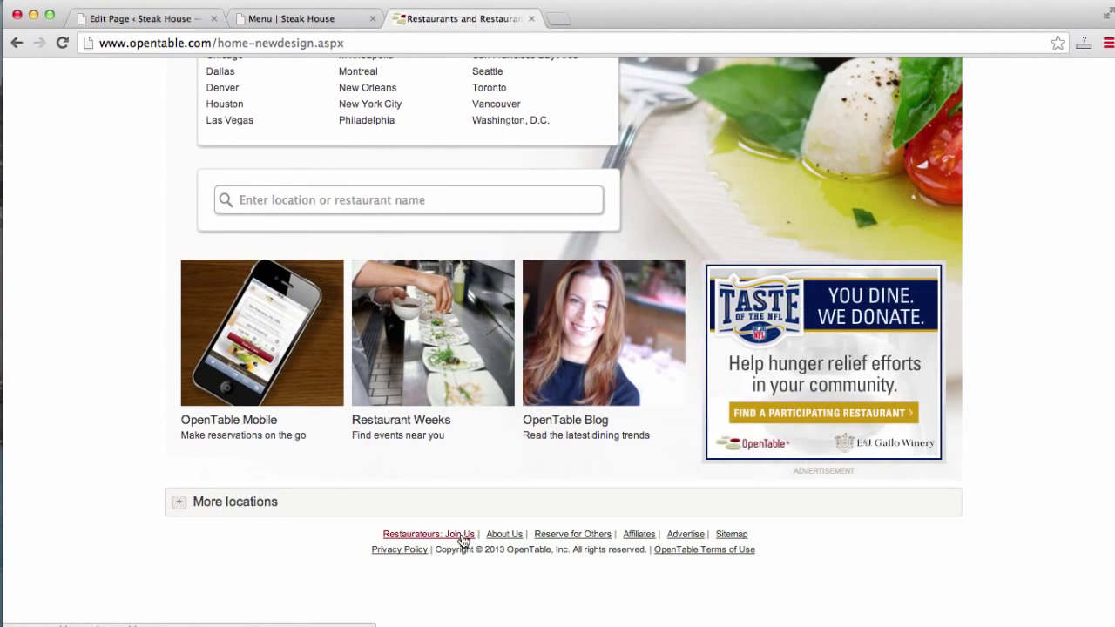
left_click(461, 535)
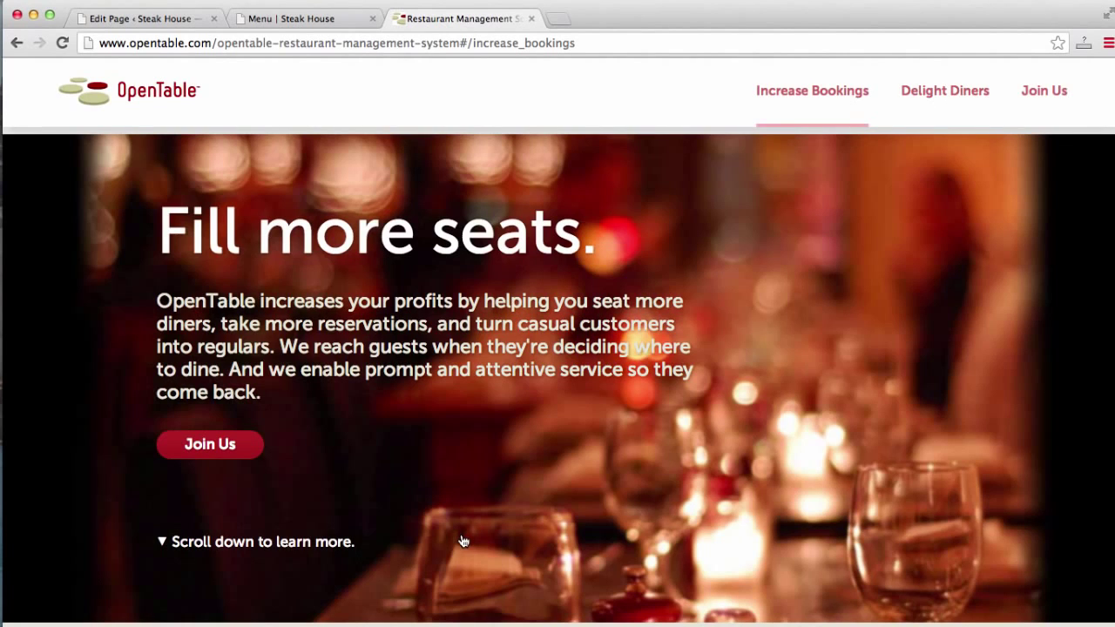
Scroll down to the Join OpenTable sign-up form, then return to the Steak House Menu tab.
scroll(464, 541, "down", 3)
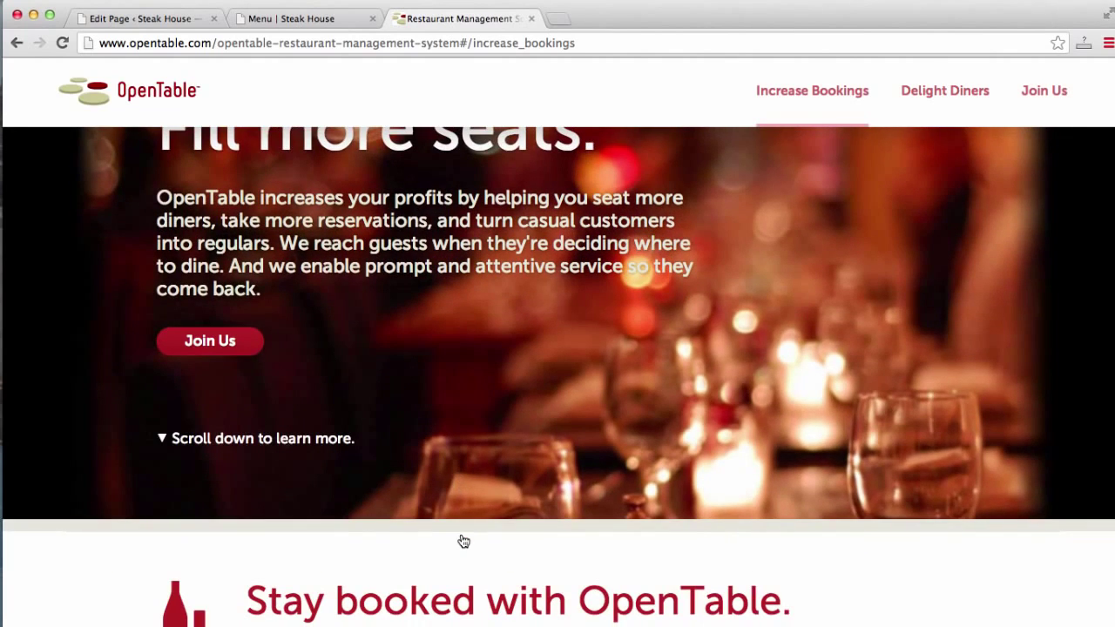
scroll(464, 541, "down", 1)
scroll(464, 541, "down", 1)
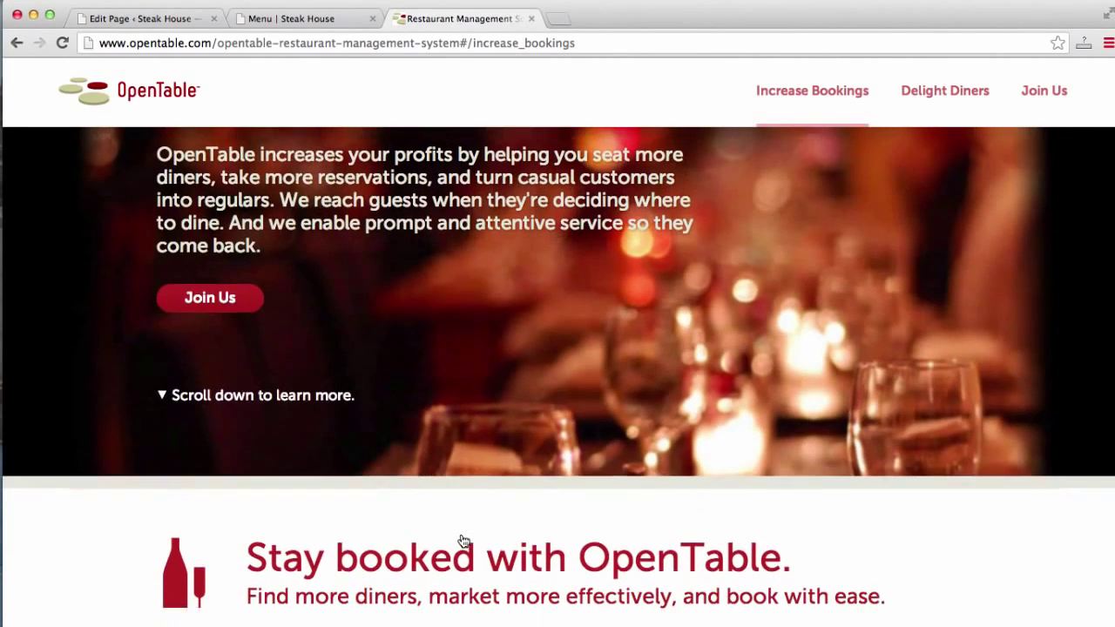
scroll(464, 541, "down", 4)
scroll(464, 540, "down", 13)
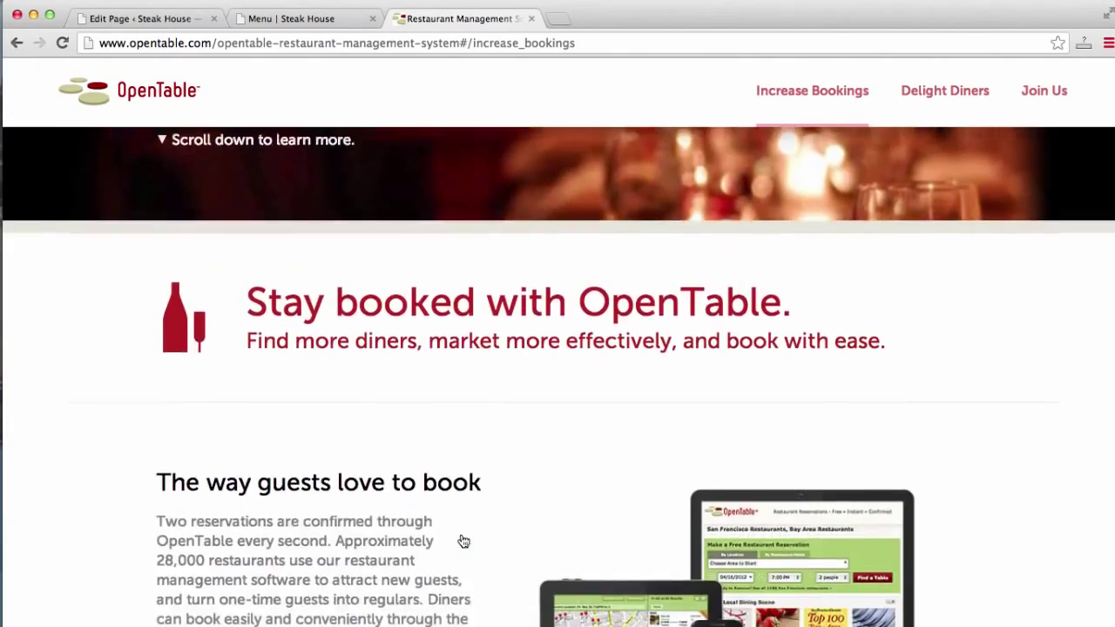
scroll(463, 541, "down", 20)
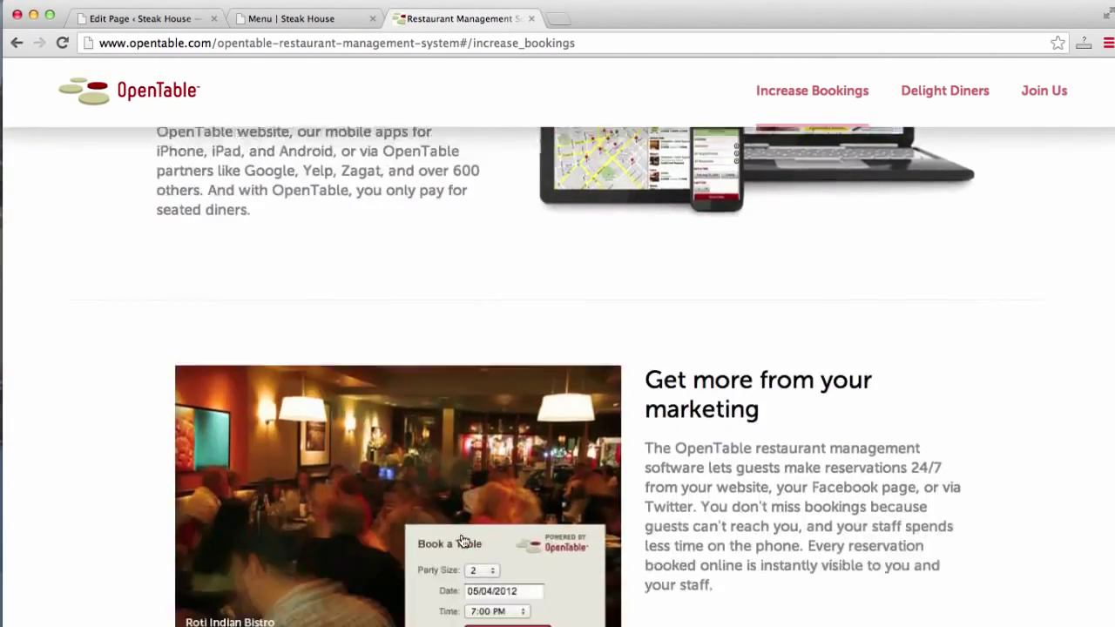
scroll(464, 541, "down", 20)
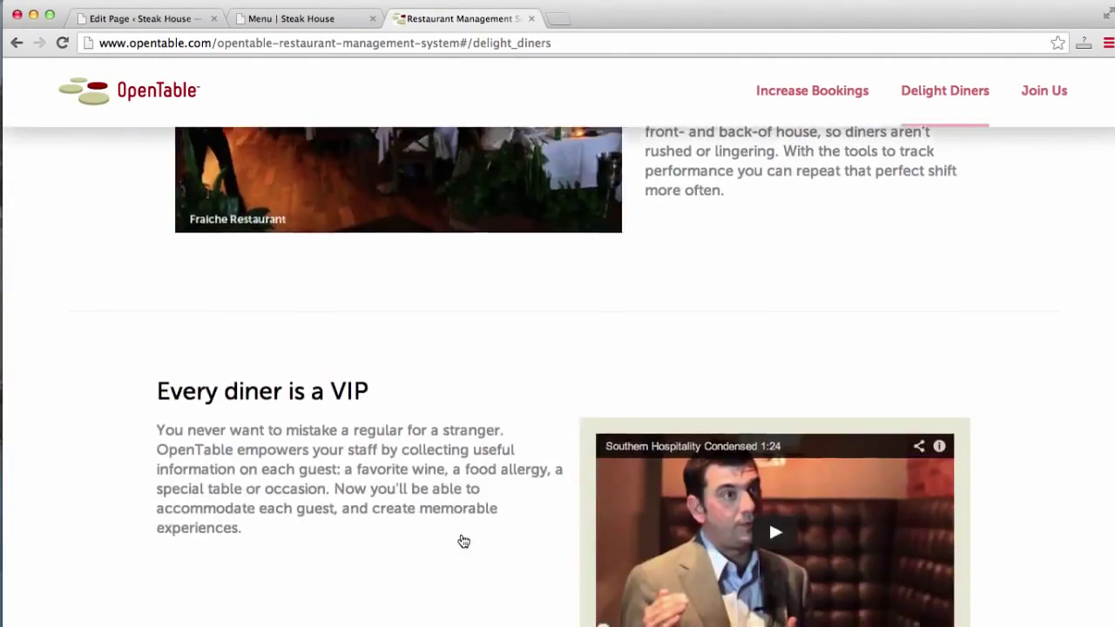
scroll(463, 541, "up", 15)
scroll(463, 541, "up", 2)
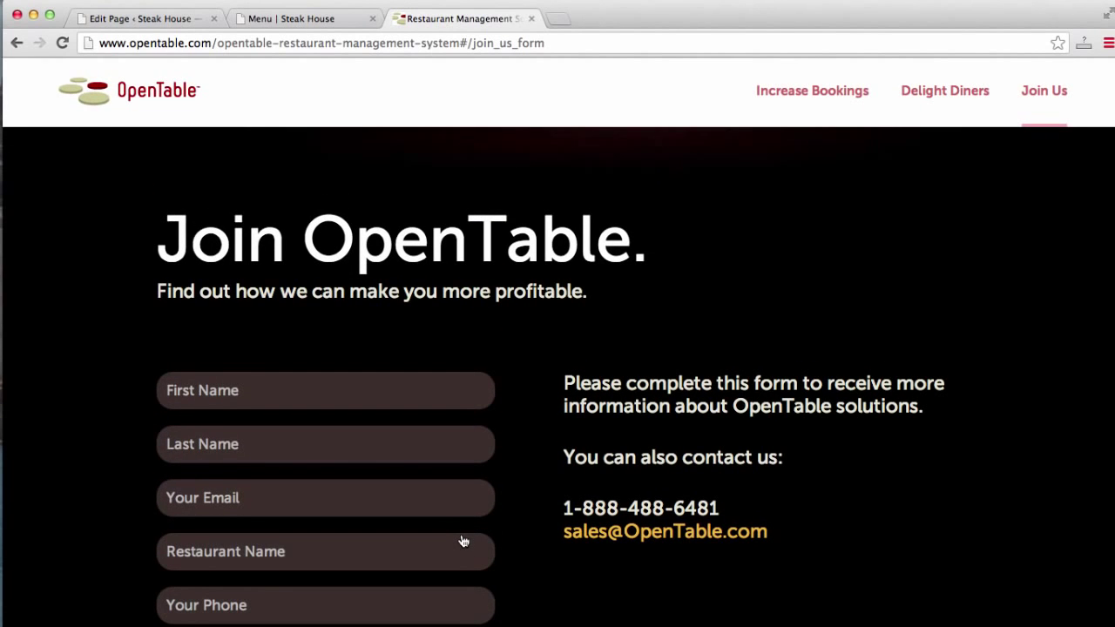
scroll(463, 541, "down", 3)
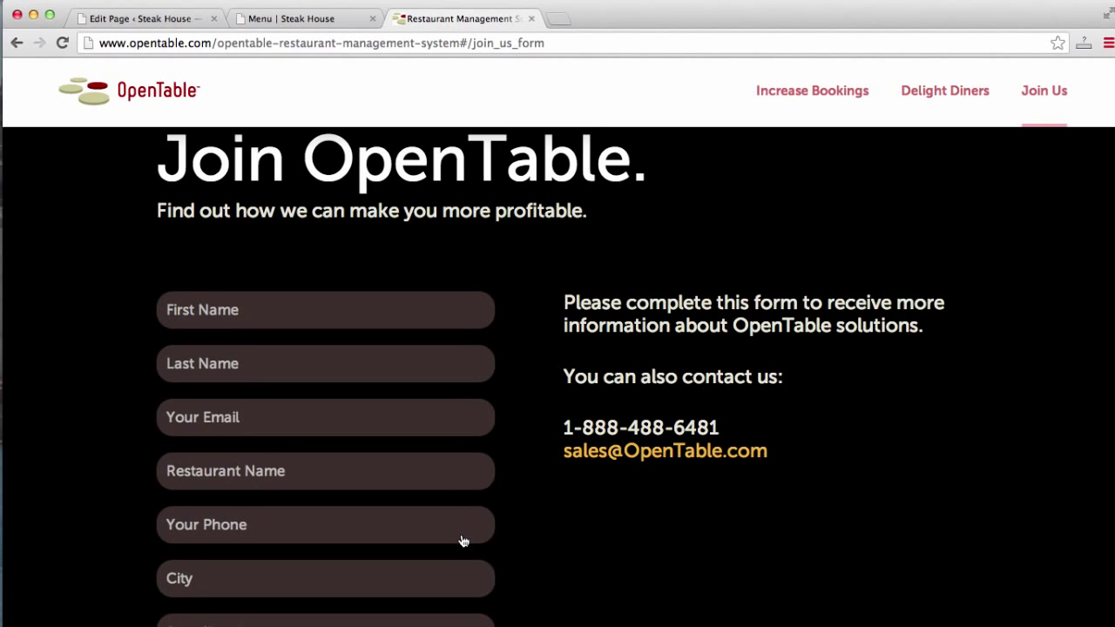
scroll(463, 541, "down", 1)
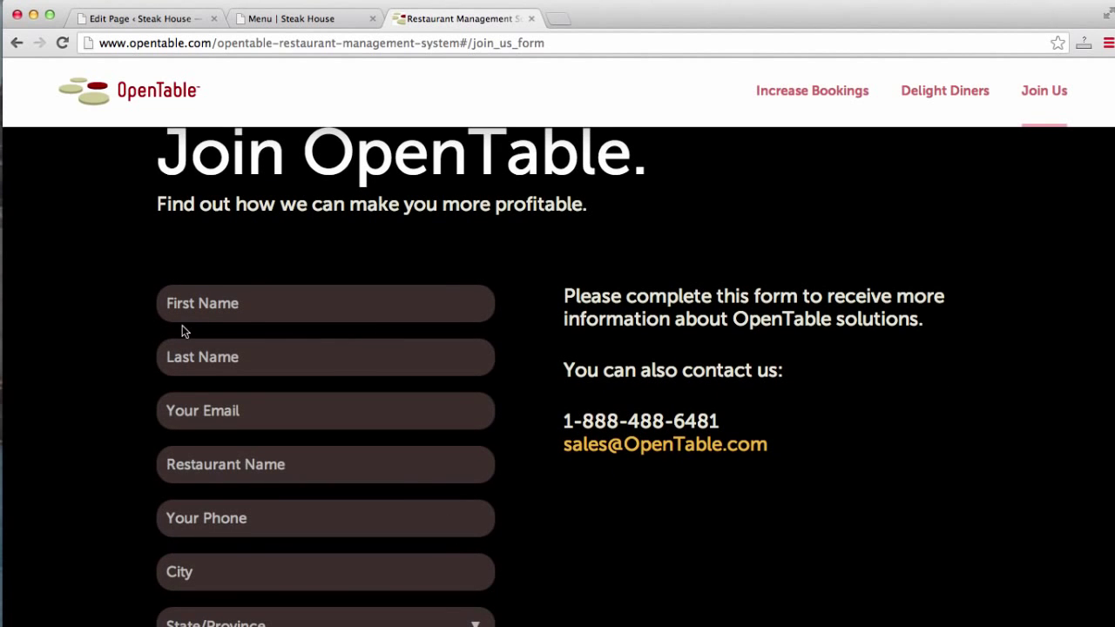
scroll(182, 325, "down", 10)
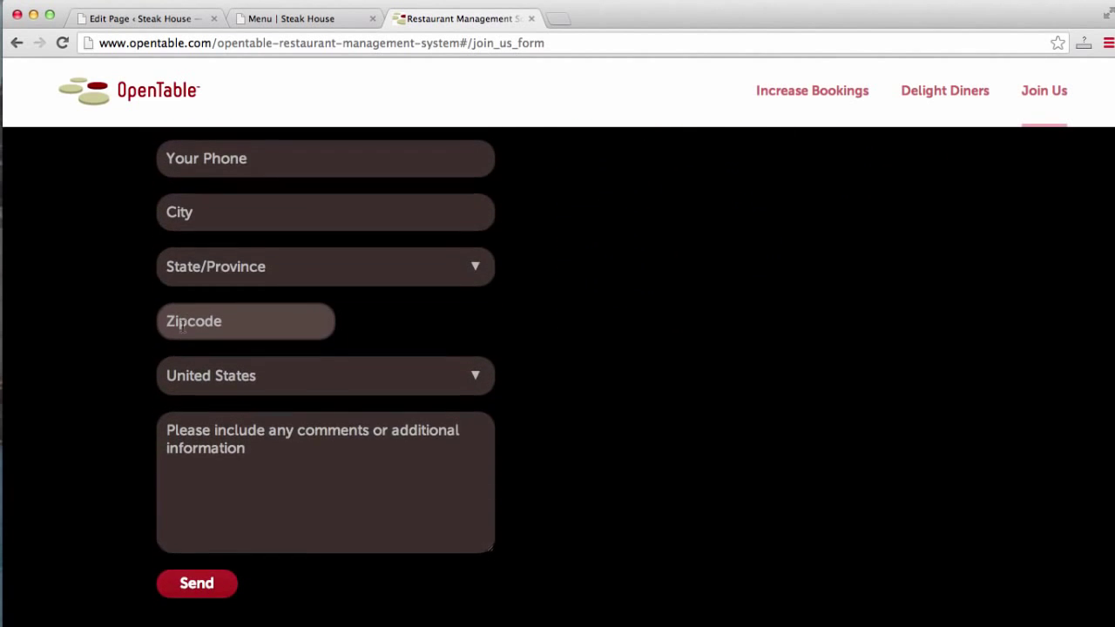
scroll(729, 471, "up", 5)
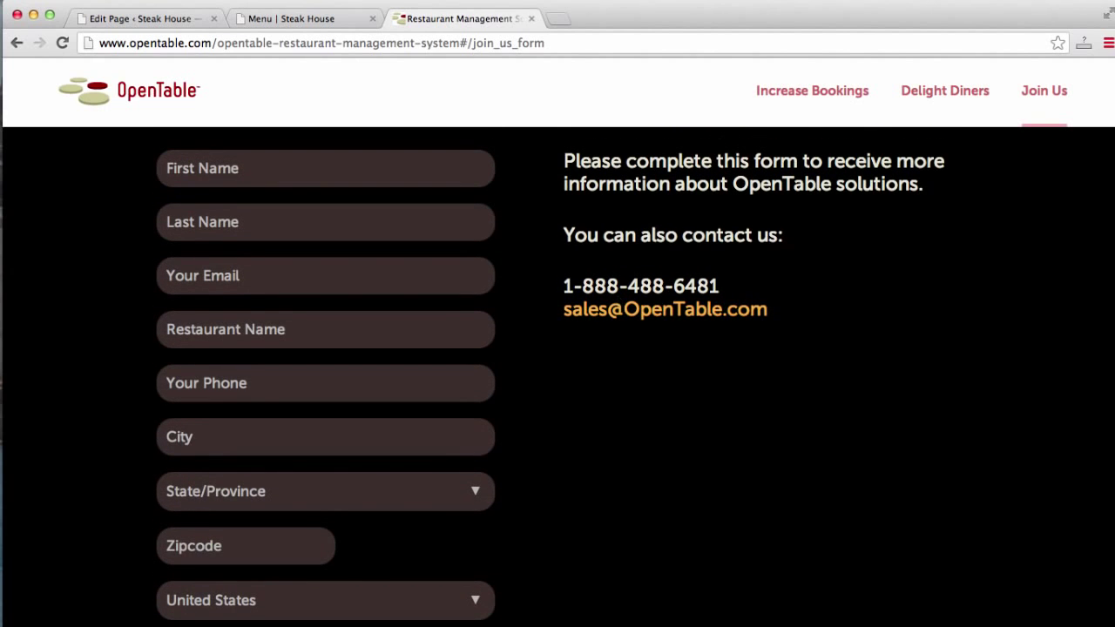
left_click(293, 18)
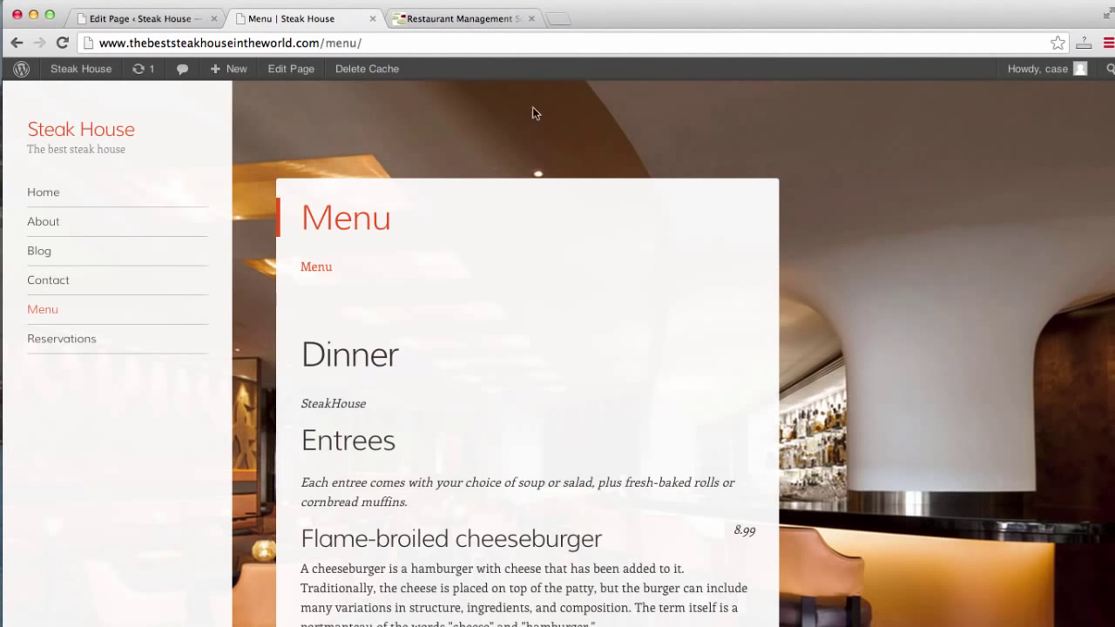
Search for the Confit WordPress theme and browse its live demo's Reserve a Table widget.
left_click(554, 19)
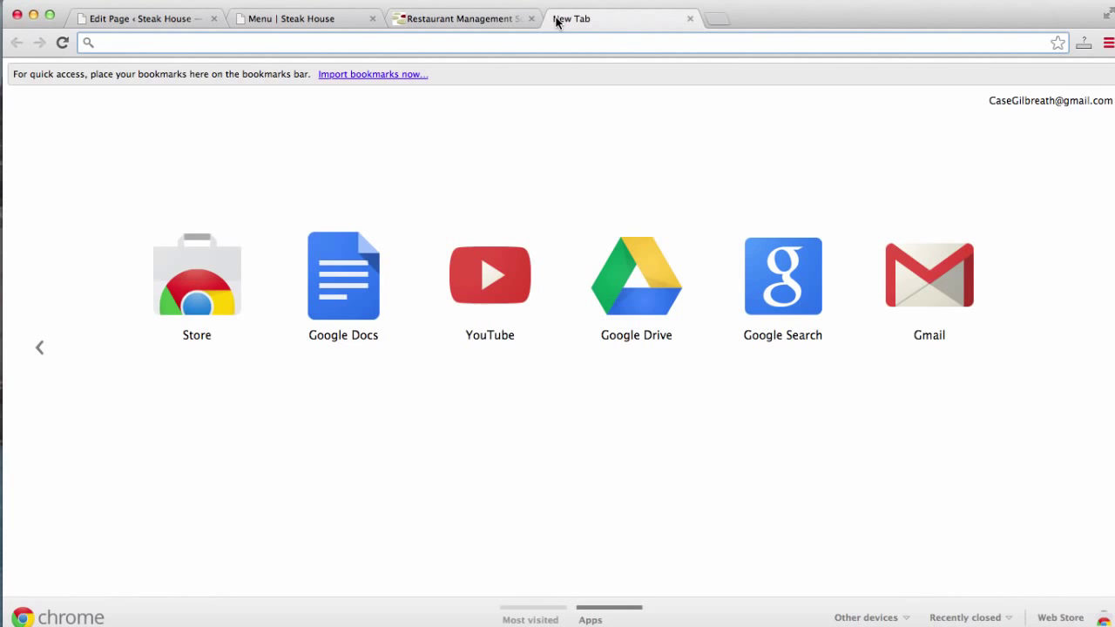
type("confit wordpres")
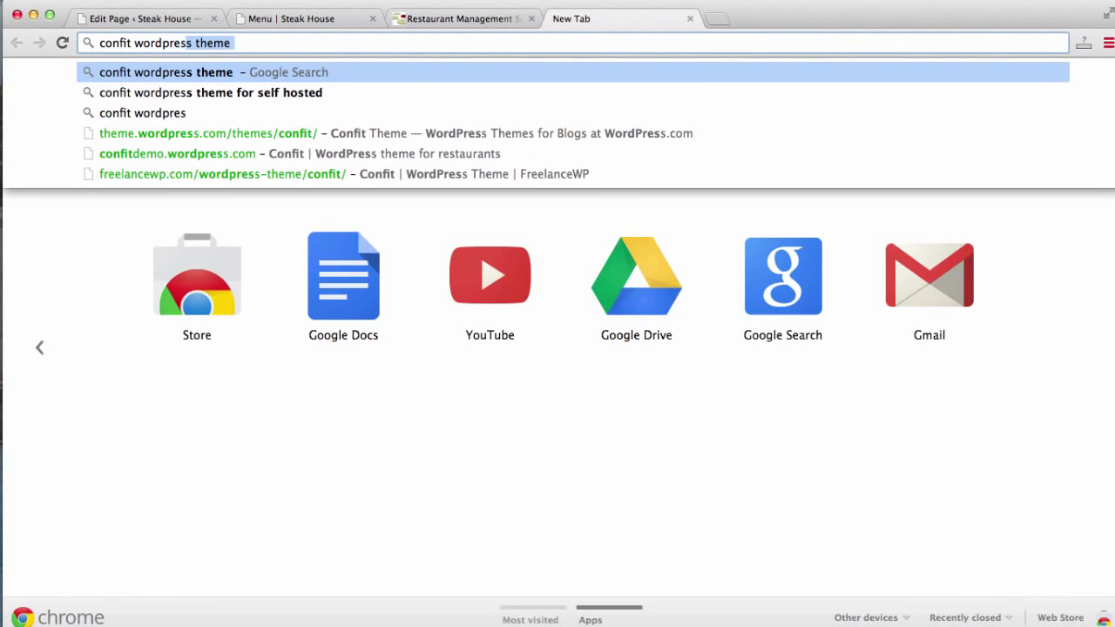
key("Return")
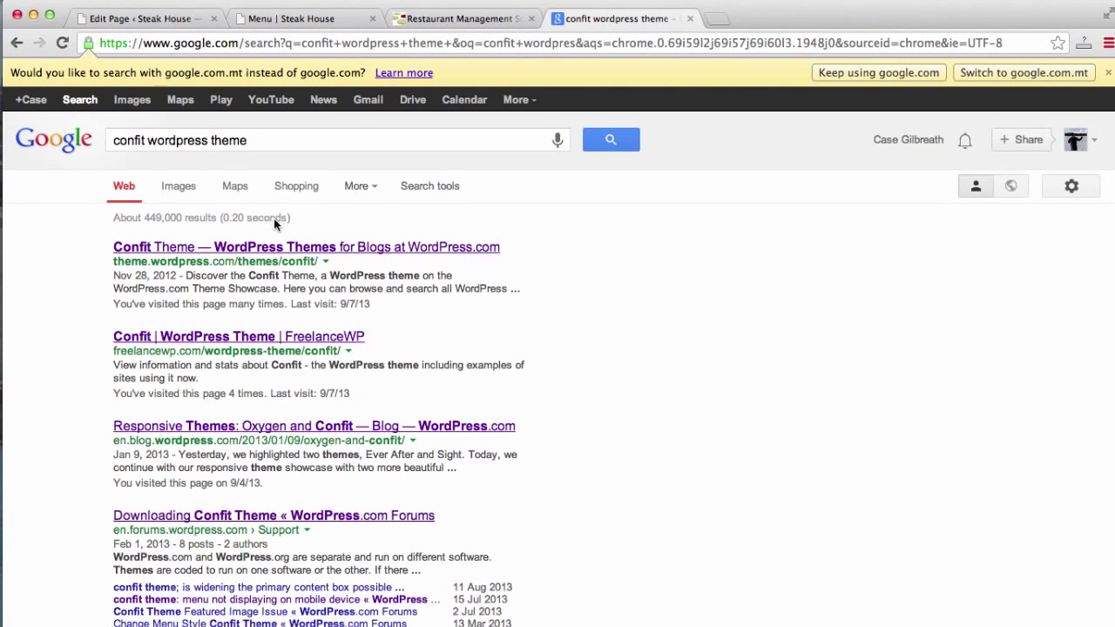
left_click(273, 249)
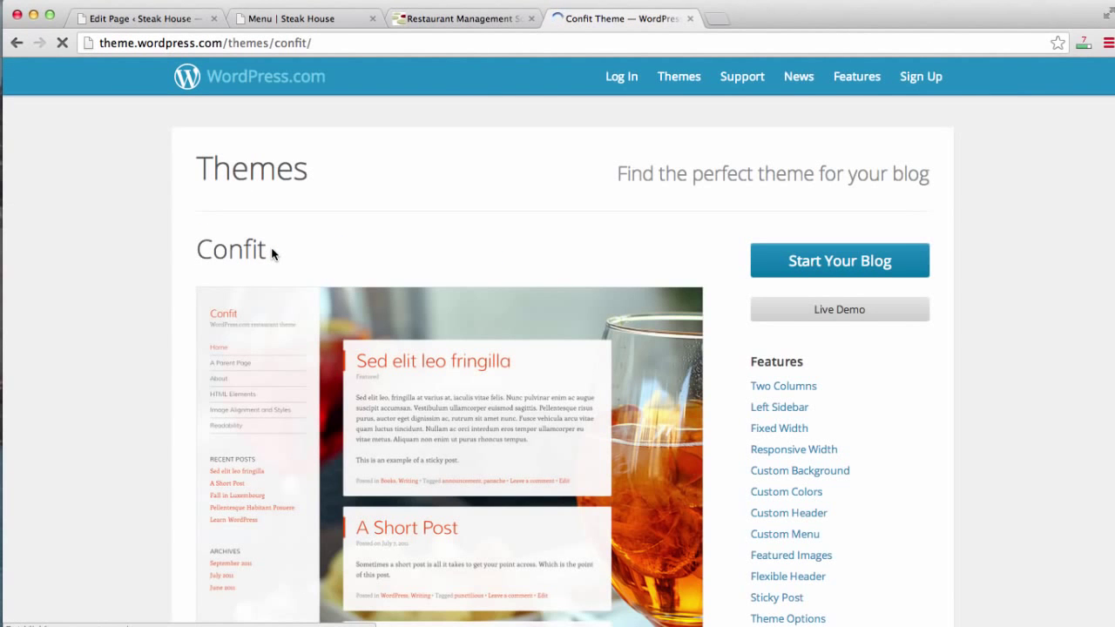
left_click(866, 317)
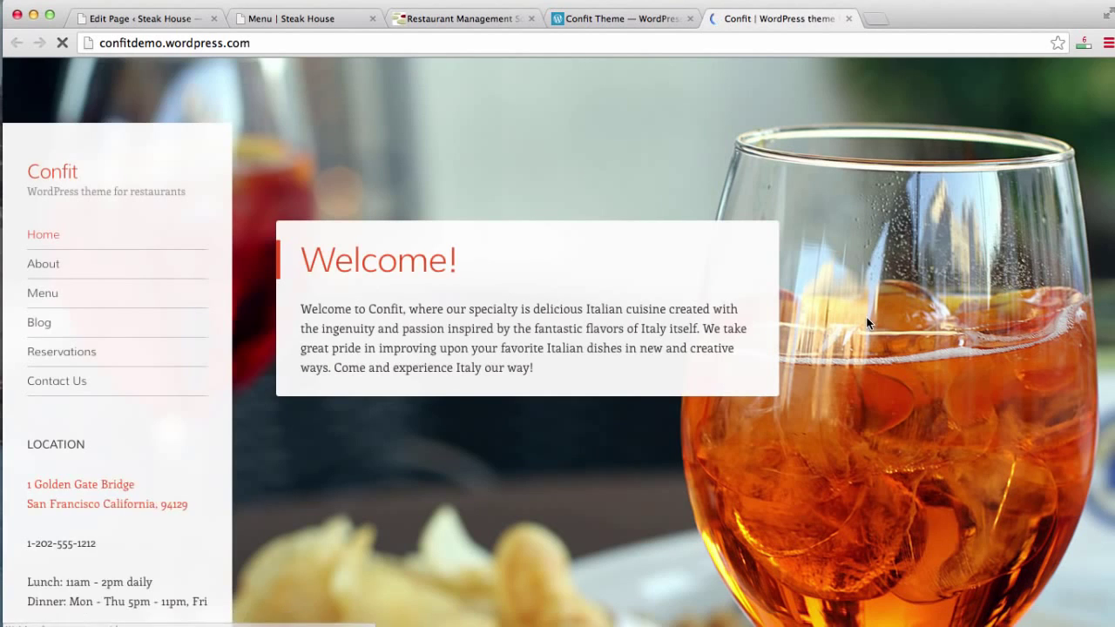
scroll(351, 367, "down", 10)
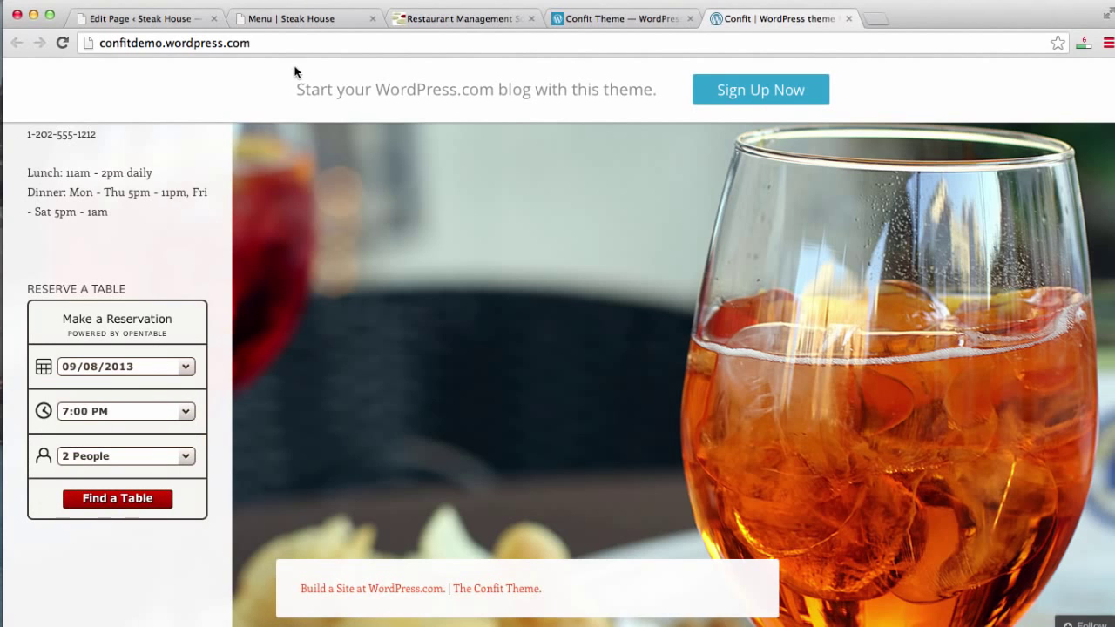
left_click(313, 23)
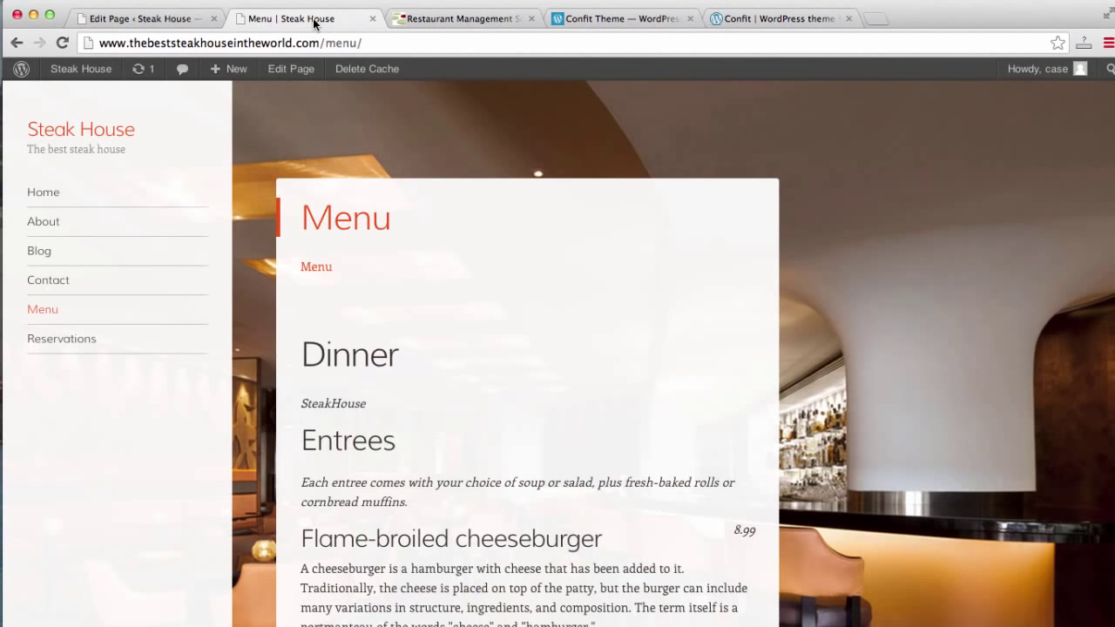
Add a Text widget titled 'Make Reservations' to the Sidebar in Widgets.
left_click(129, 21)
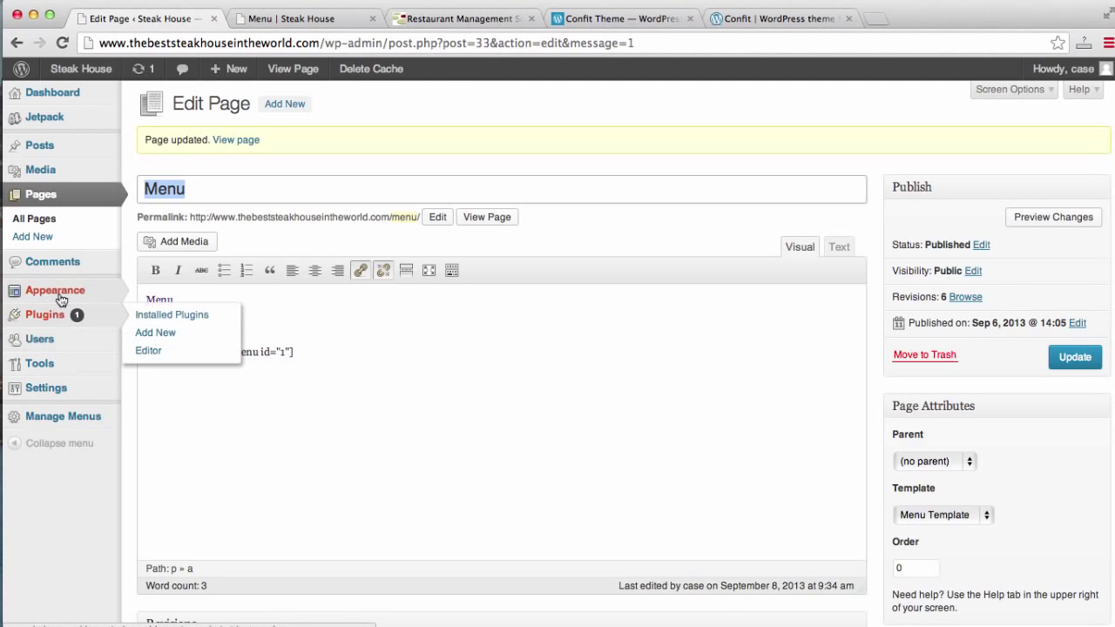
mouse_move(62, 294)
left_click(160, 330)
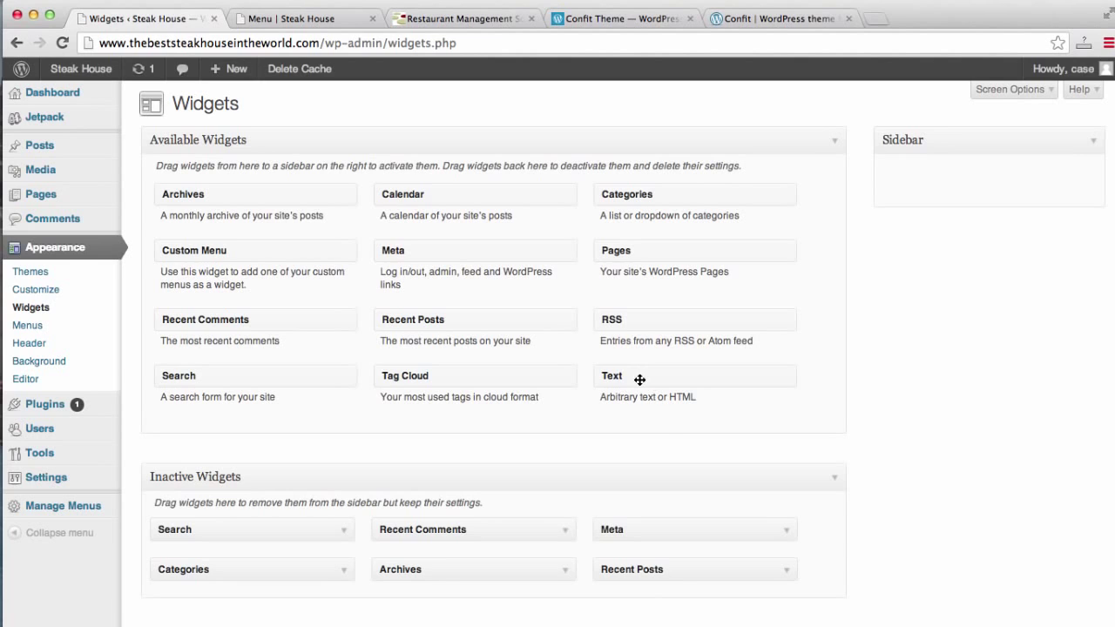
left_click_drag(639, 378, 932, 183)
left_click(914, 227)
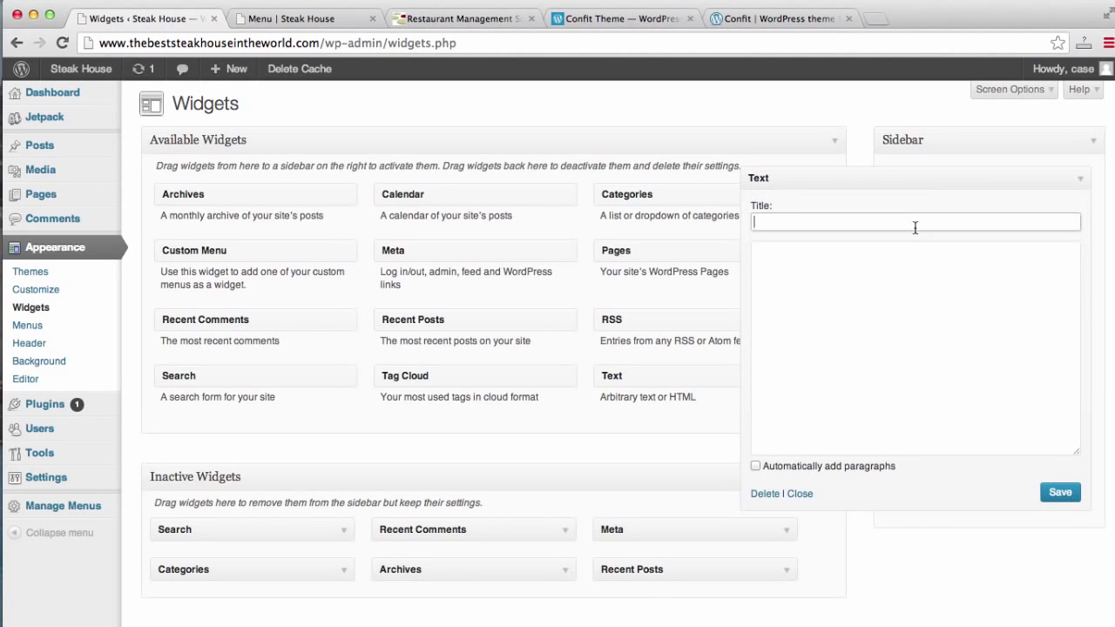
type("Make Reservations")
left_click(896, 326)
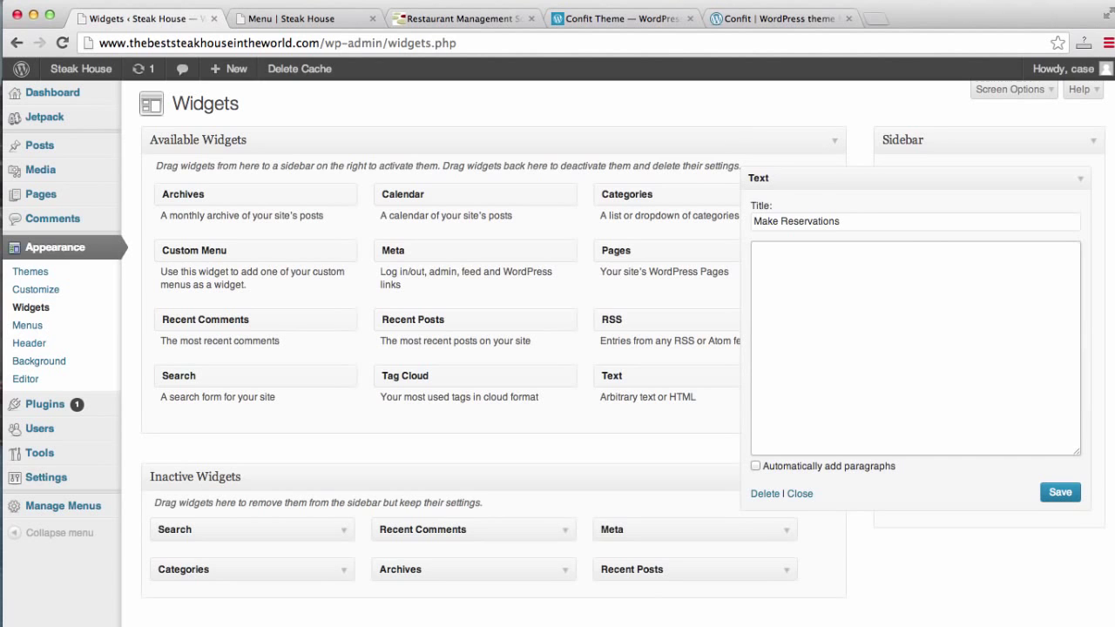
Review the Confit demo's location map, then close that demo tab.
left_click(741, 15)
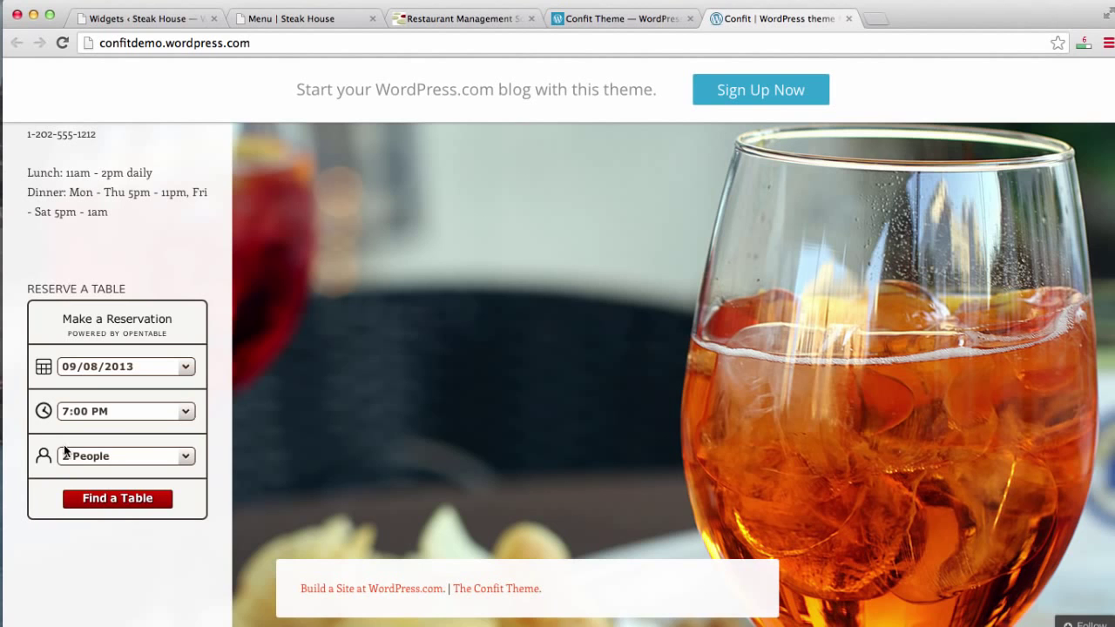
scroll(65, 451, "up", 5)
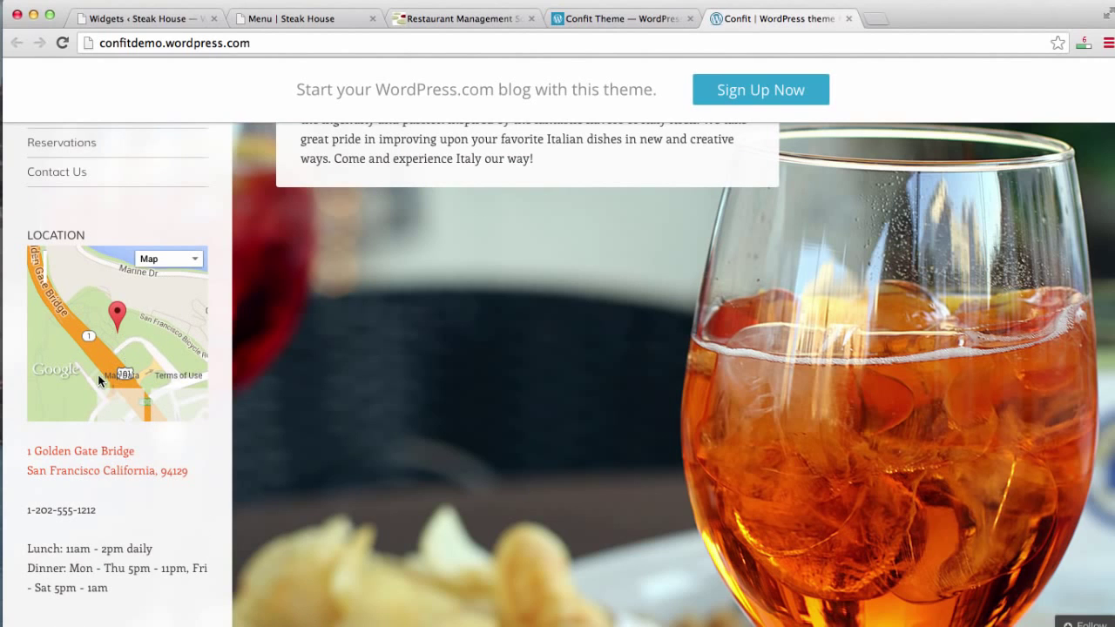
left_click(849, 18)
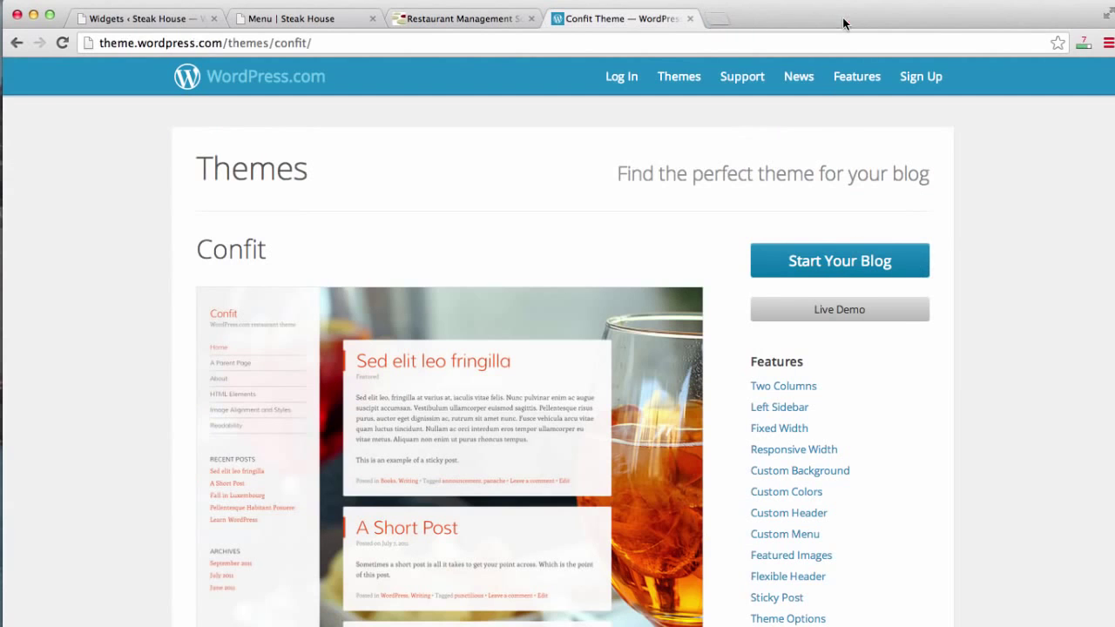
Look up Brooklyn, NY in Google Maps and select its 425×350 iframe embed HTML.
left_click(667, 42)
type("maps.google.com")
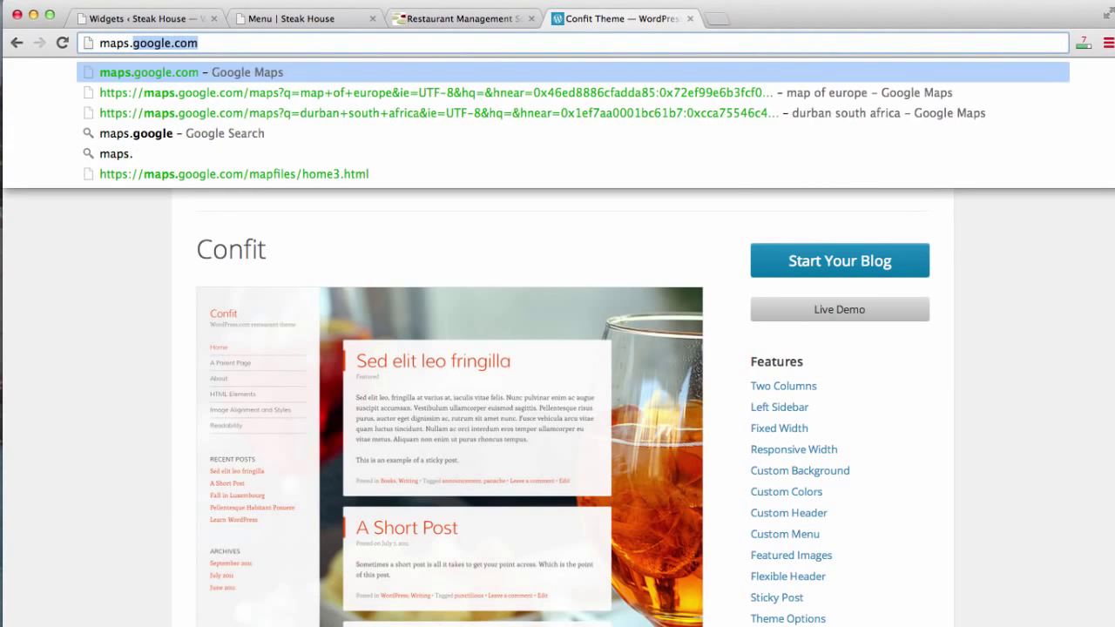
key("Return")
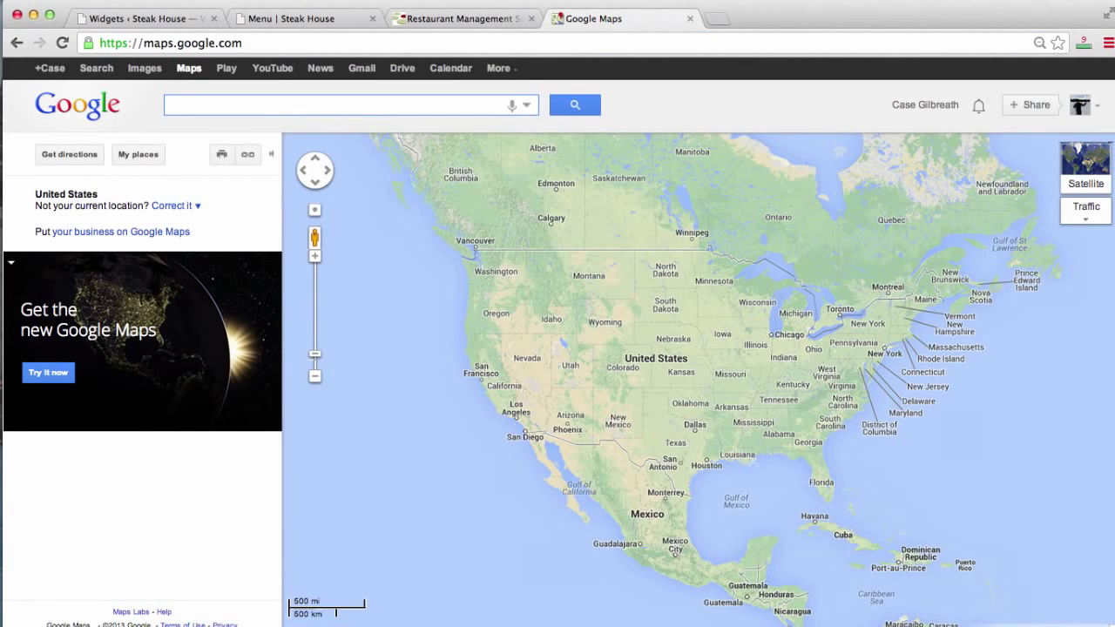
type("brookly")
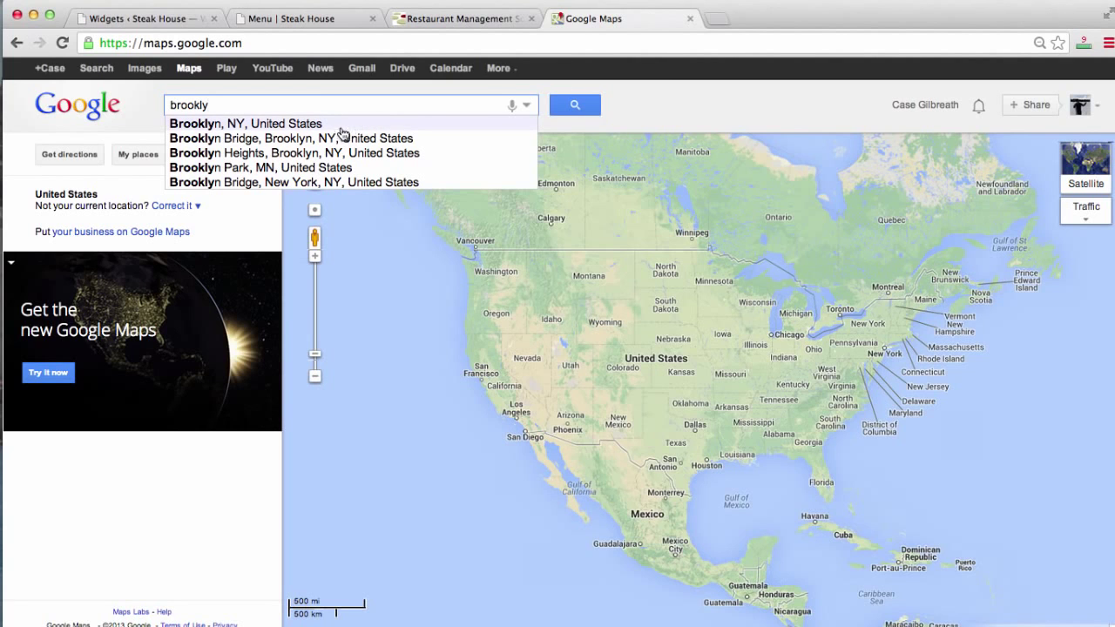
left_click(273, 126)
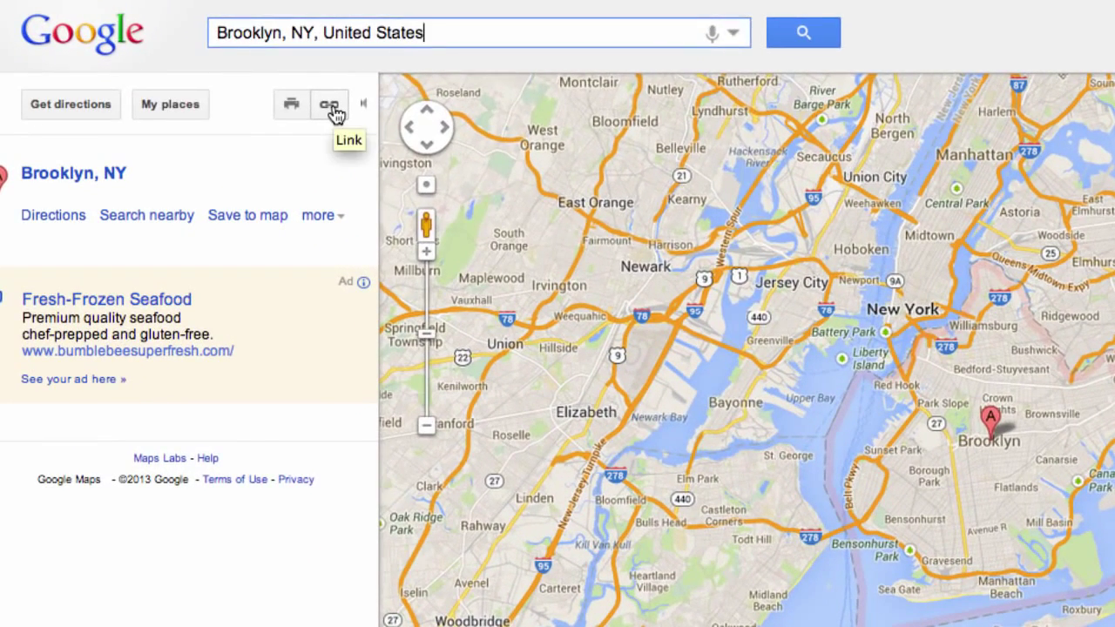
left_click(333, 108)
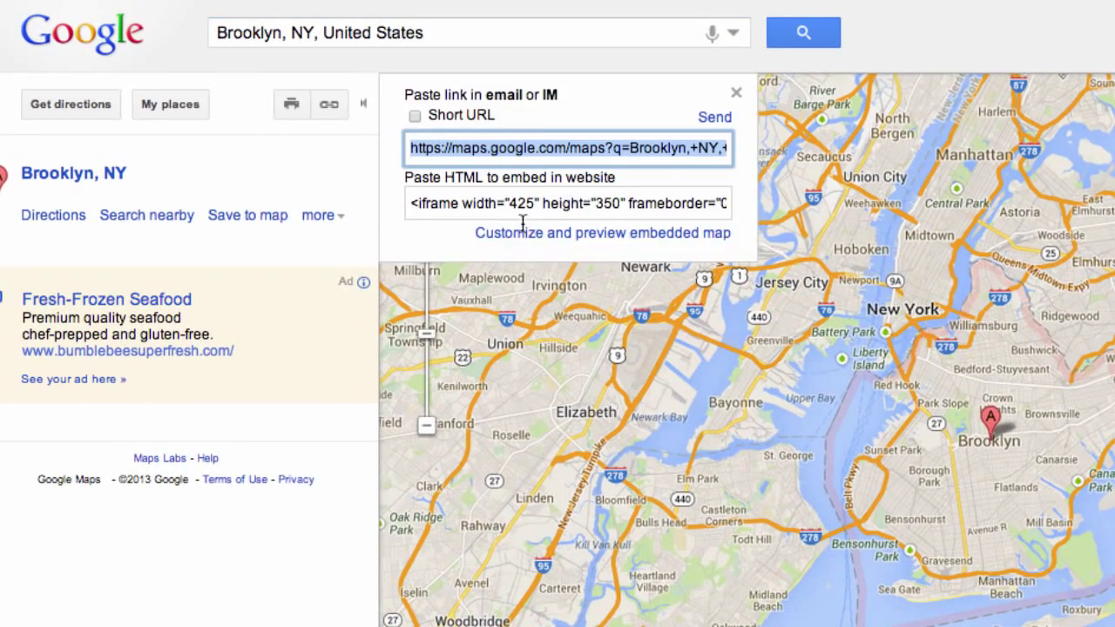
left_click(472, 207)
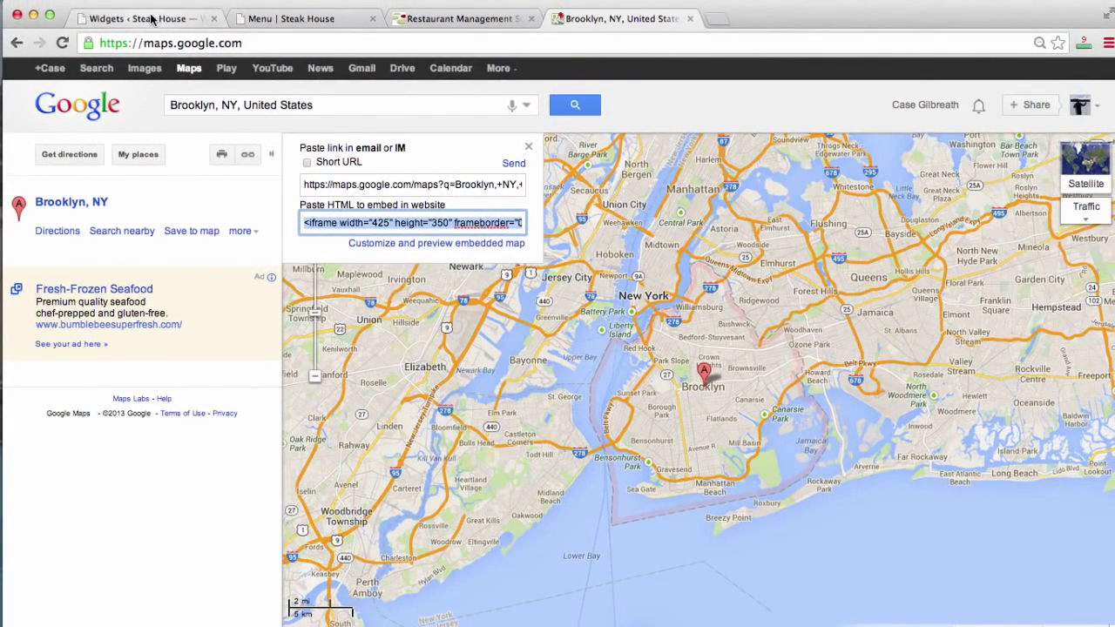
Rename the widget 'Our Location', paste the Brooklyn iframe code as its content, and save.
left_click(153, 19)
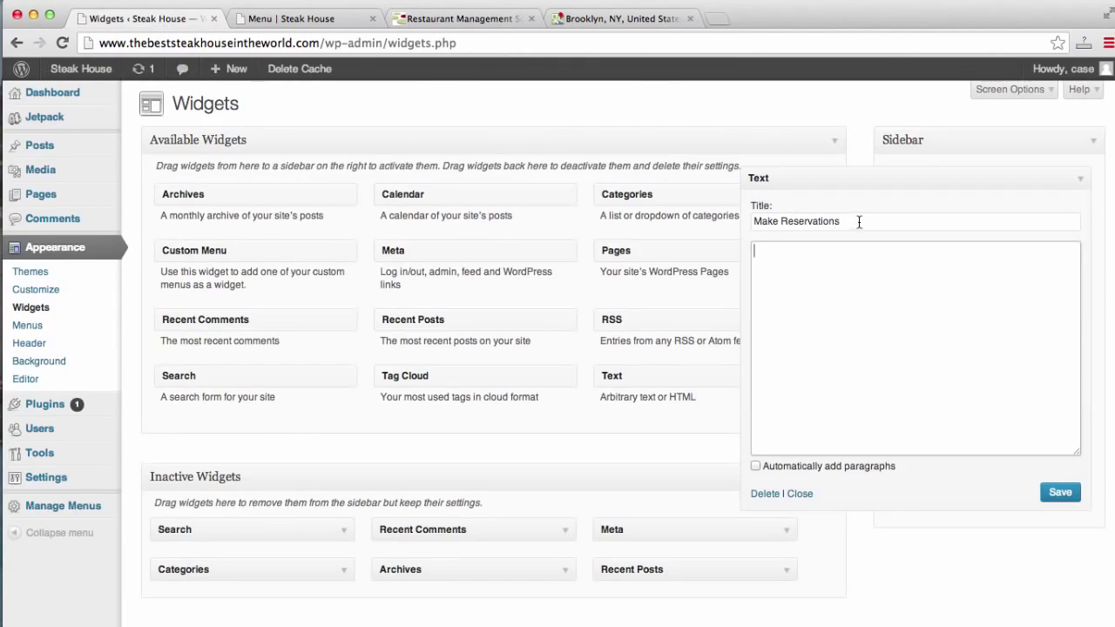
left_click_drag(859, 221, 600, 198)
type("Our L")
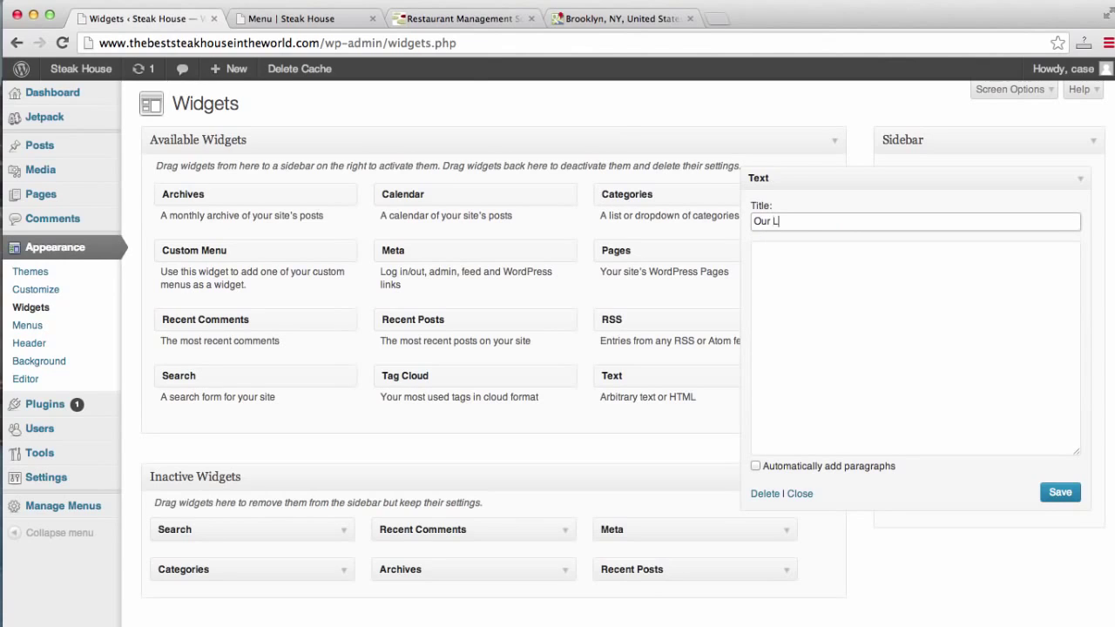
type("ocation")
key("Tab")
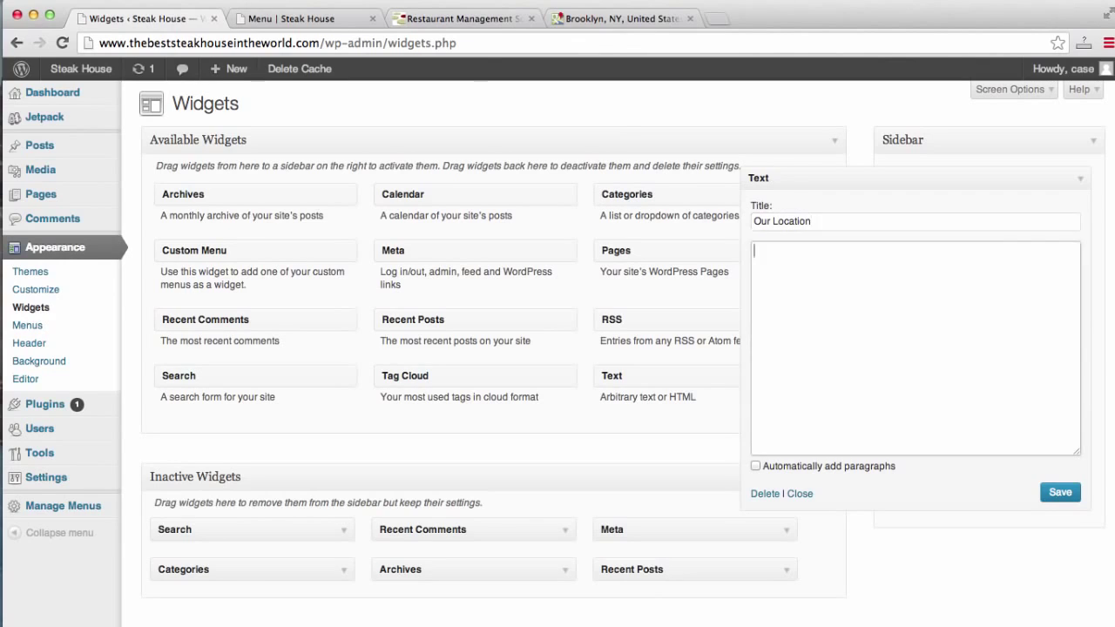
type("<iframe width=\"425\" height=\"350\" frameborder=\"0\" scrolling=\"no\" marginheight=\"0\" marginwidth=\"0\" src=\"https://maps.google.com/maps?f=q&amp;source=s_q&amp;hl=en&amp;geocode=&amp;q=Brooklyn,+NY,+United+States&amp;aq=0&amp;oq=brookly&amp;sll=37.0625,-95.677068&amp;sspn=47.751524,100.986328&amp;ie=UTF8&amp;hq=&amp;hnear=Brooklyn,+Kings,+New+York&amp;t=m&amp;z=11&amp;ll=40.65,-73.95&amp;output=embed\"></iframe><br /><small><a href=\"https://maps.google.com/maps?f=q&amp;source=embed&amp;hl=en&amp;geocode=&amp;q=Brooklyn,+NY,+United+States&amp;aq=0&amp;oq=brookly&amp;sll=37.0625,-95.677068&amp;sspn=47.751524,100.986328&amp;ie=UTF8&amp;hq=&amp;hnear=Brooklyn,+Kings,+New+York&amp;t=m&amp;z=11&amp;ll=40.65,-73.95\" style=\"color:#0000FF;text-align:left\">View Larger Map</a></small>")
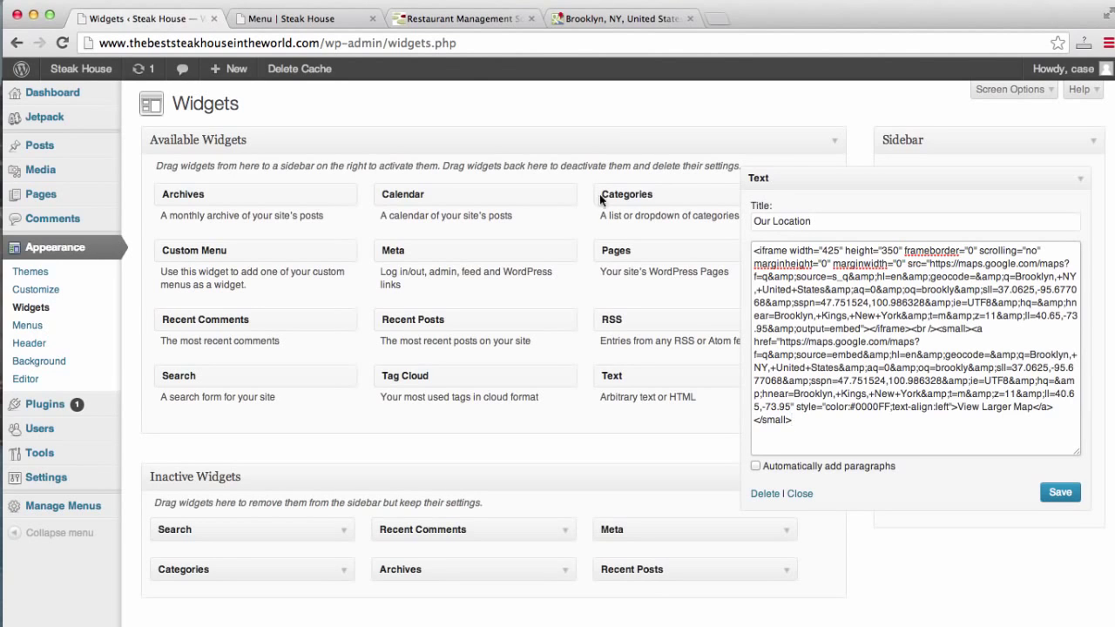
left_click(1060, 493)
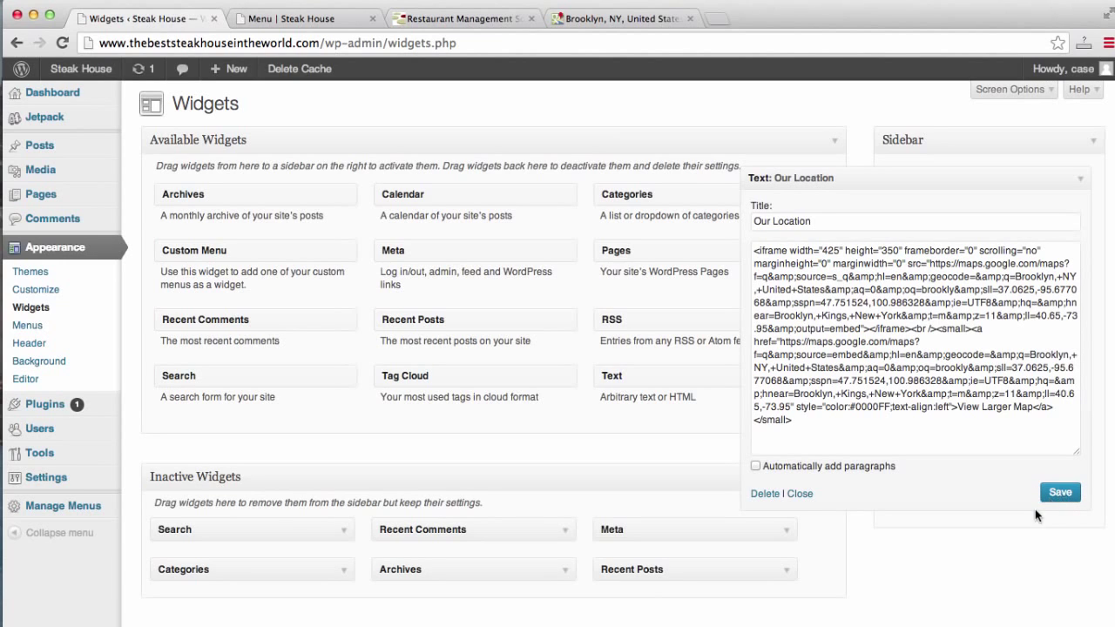
left_click(800, 493)
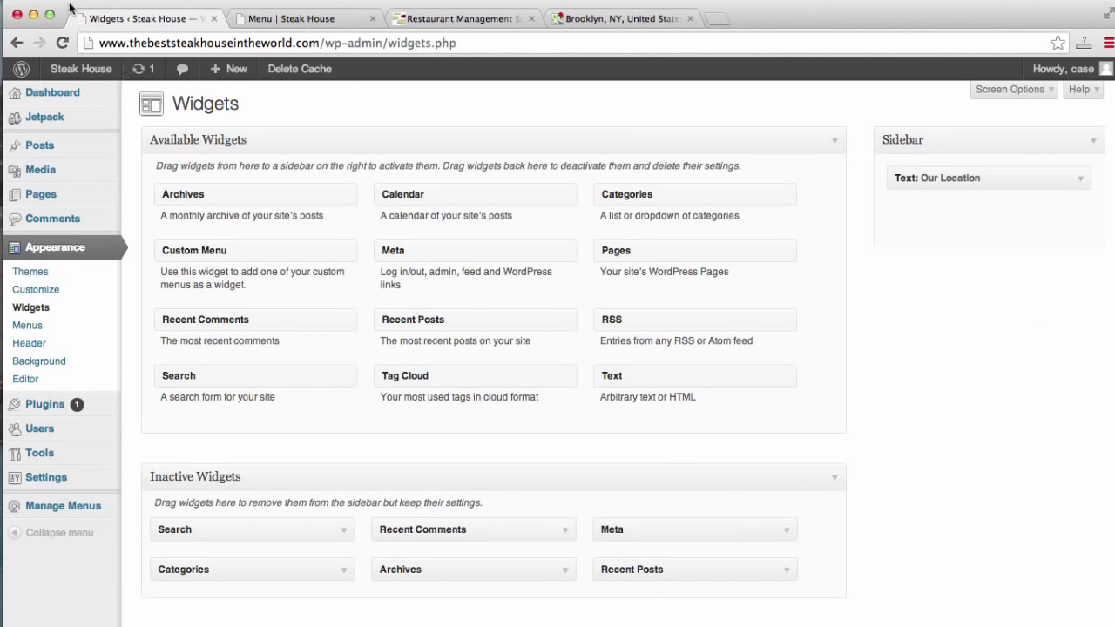
left_click(296, 17)
left_click(302, 42)
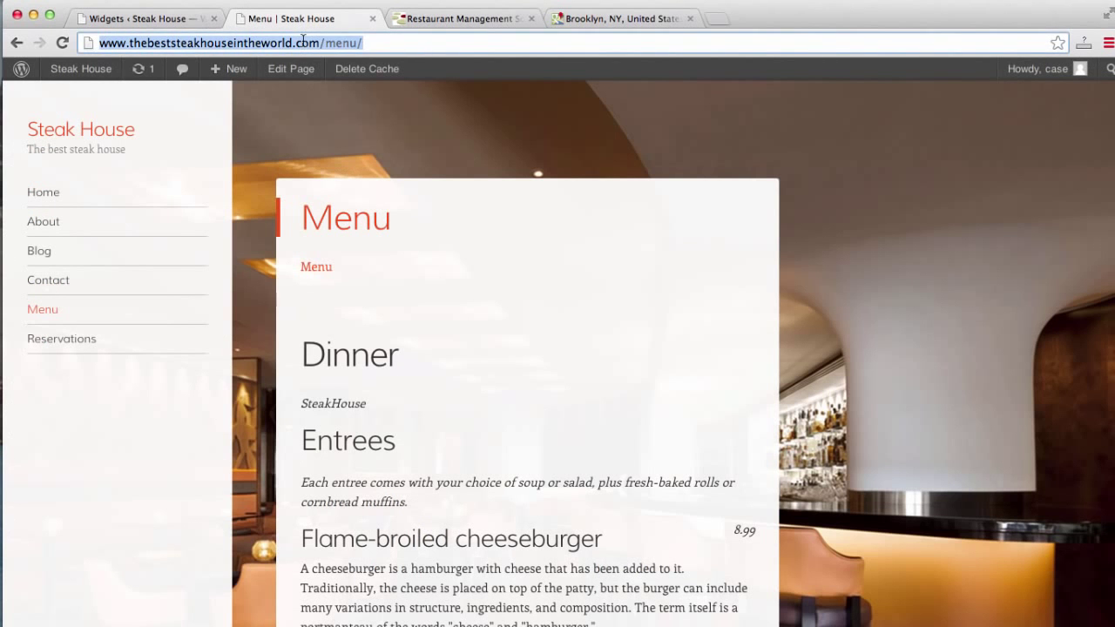
key("Return")
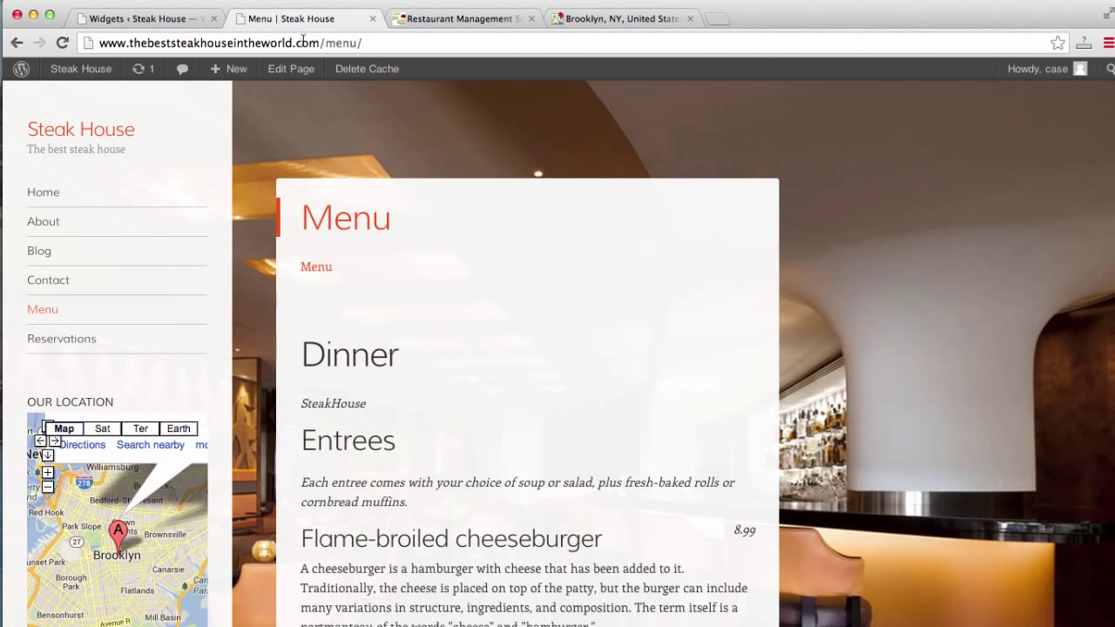
scroll(223, 235, "down", 3)
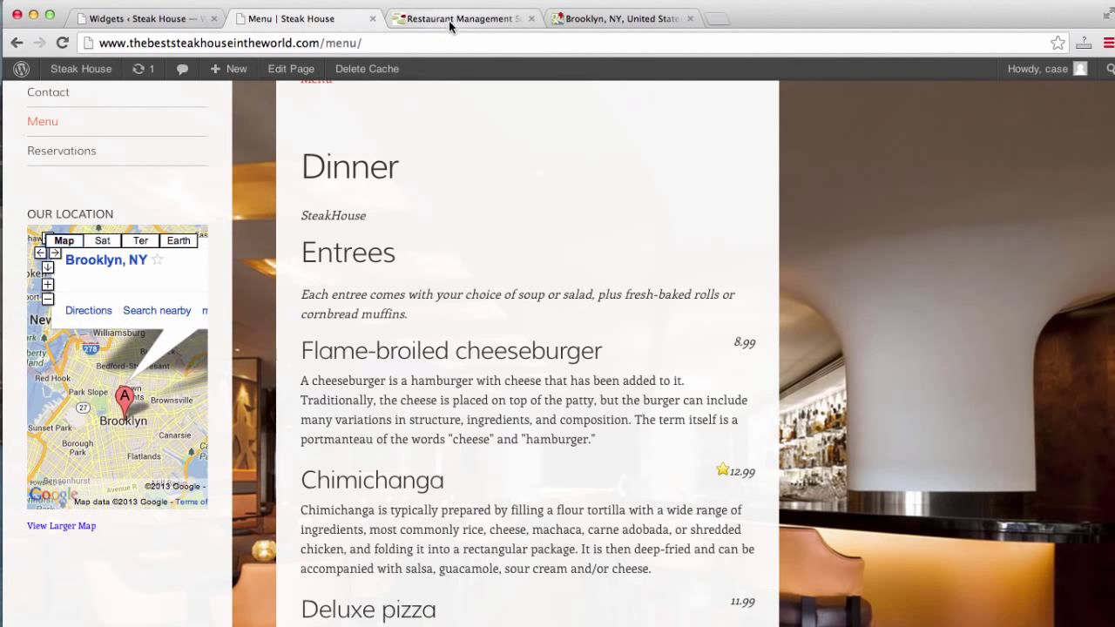
left_click(139, 18)
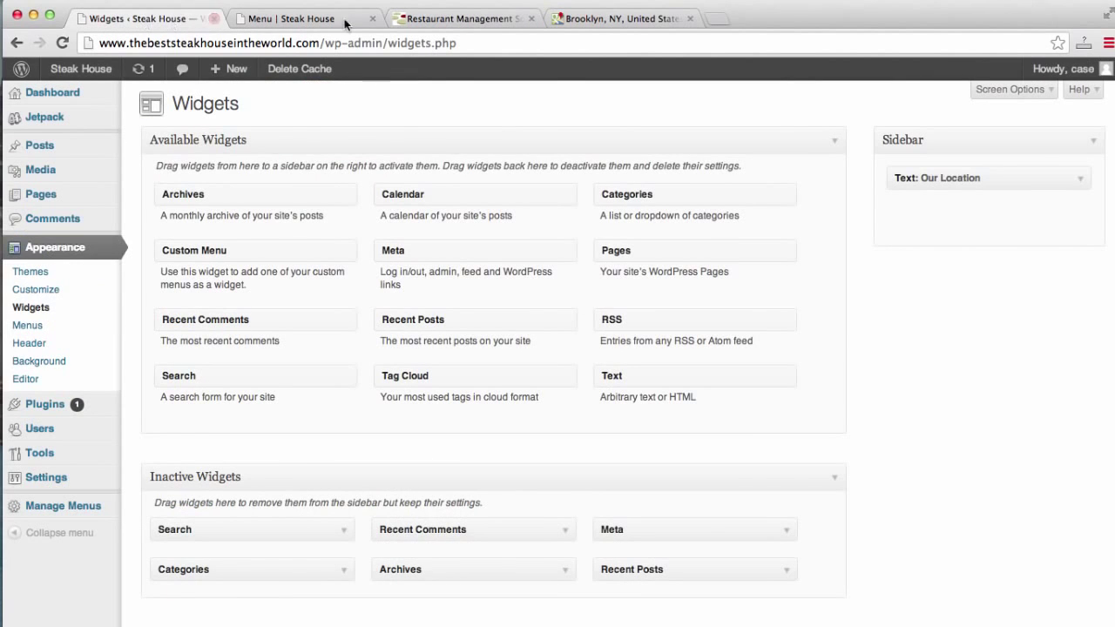
Add an 'Our number:' line with the restaurant's phone number under the map code, then save.
left_click(1080, 178)
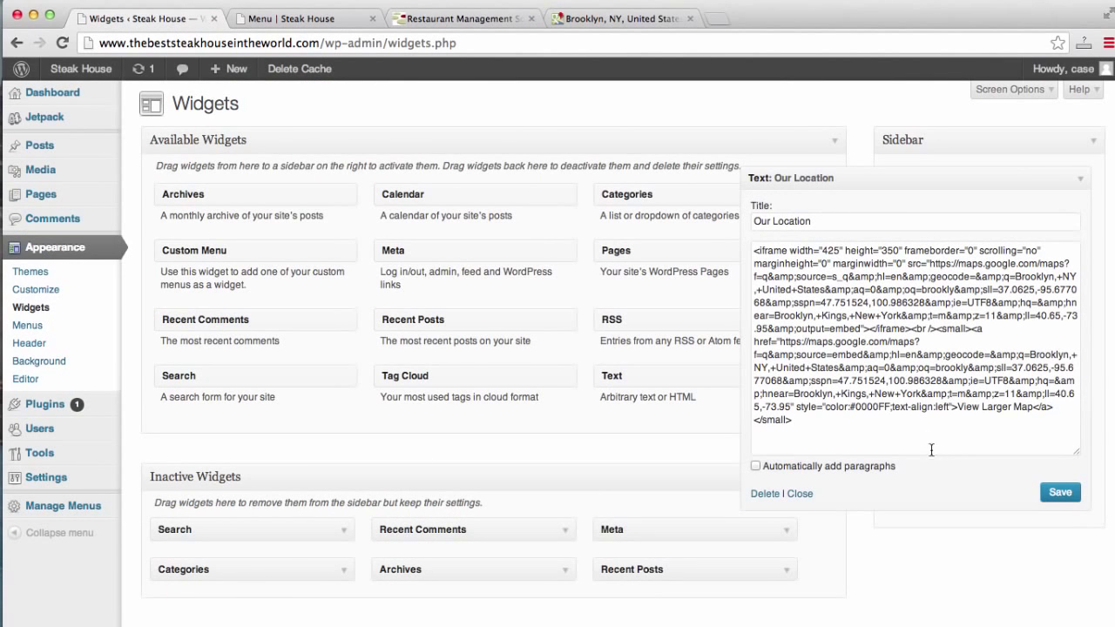
left_click(935, 432)
key("Return")
key("Return")
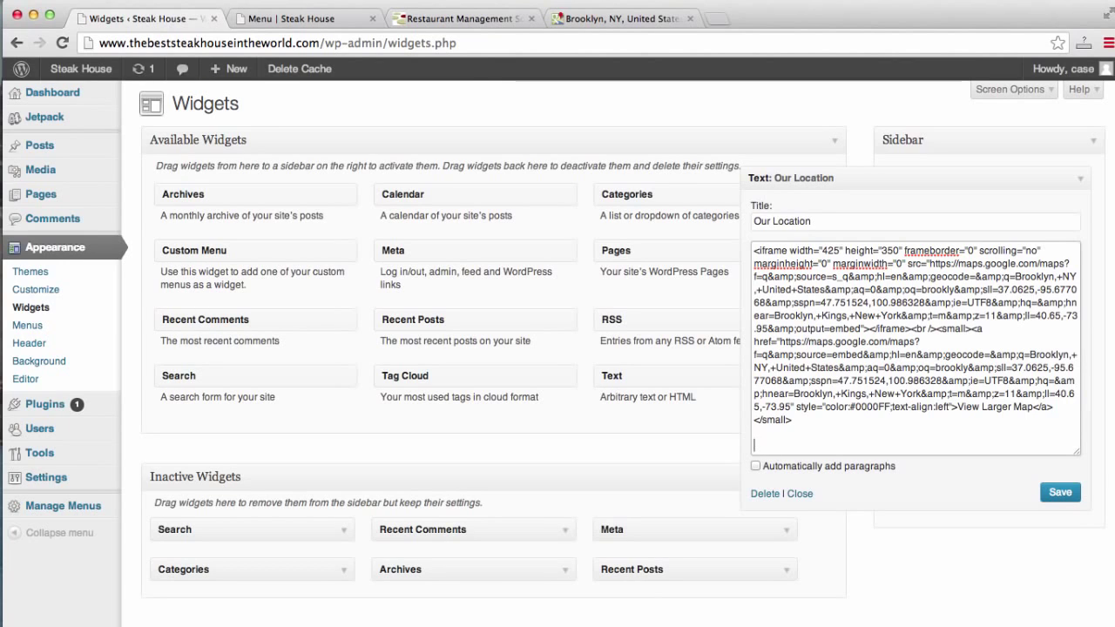
type("Our number:")
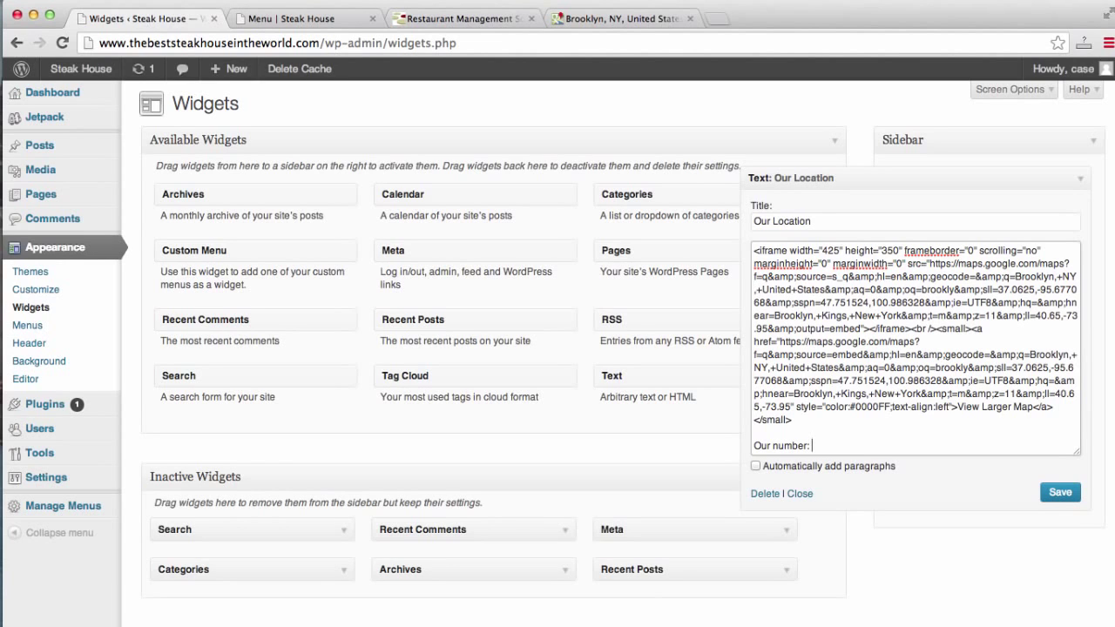
left_click(1062, 493)
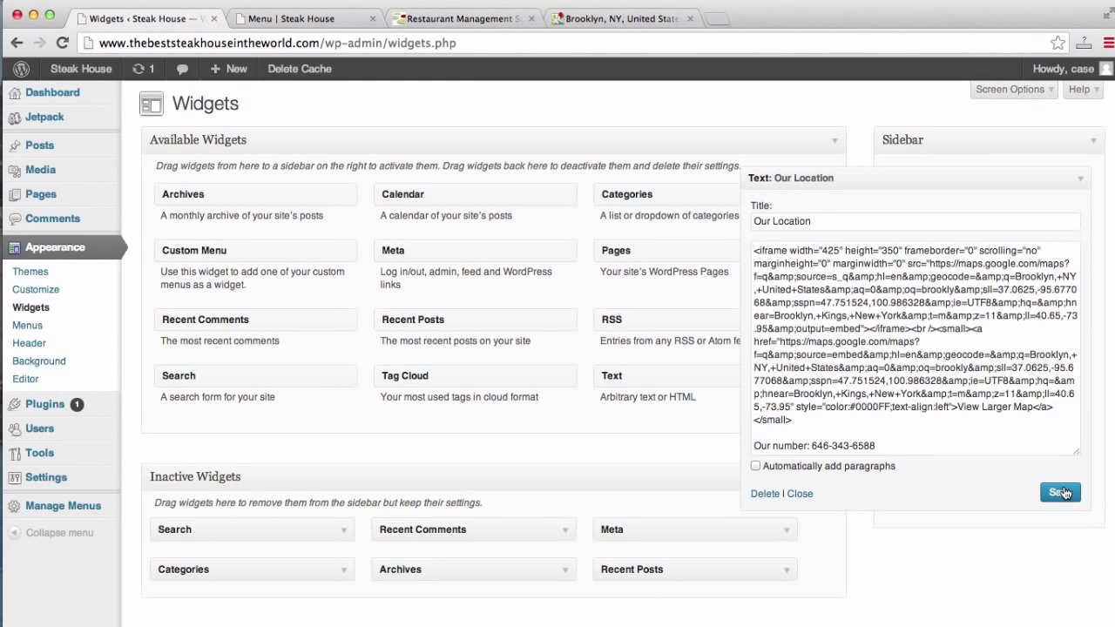
left_click(799, 494)
Reload the live site to check the Our Location map on the Contact page, then go back to Widgets.
left_click(314, 19)
left_click(329, 44)
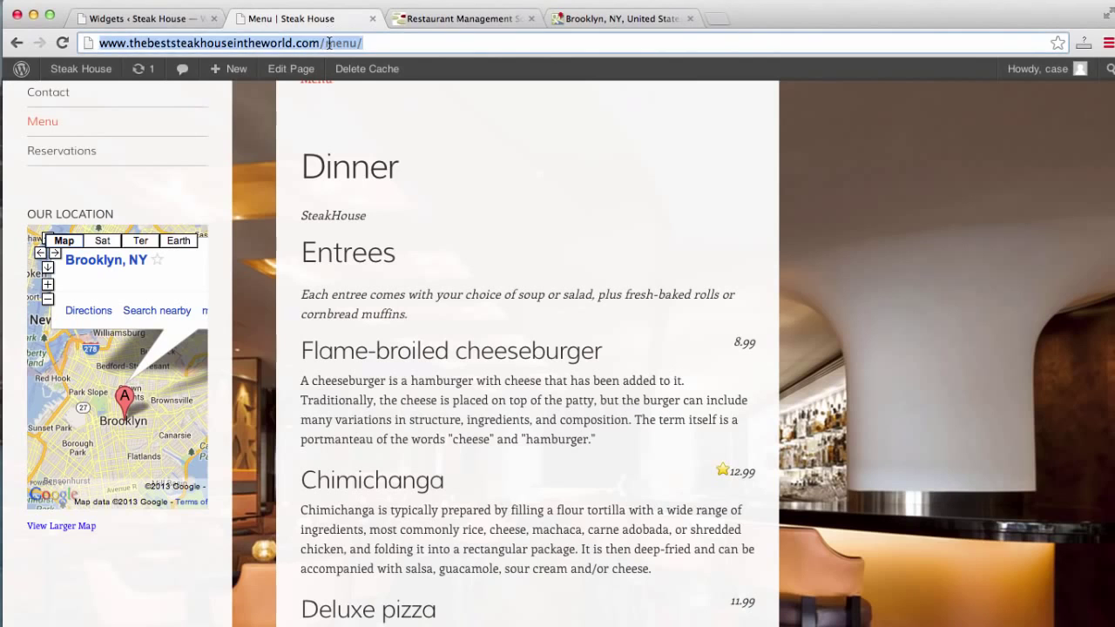
key("Return")
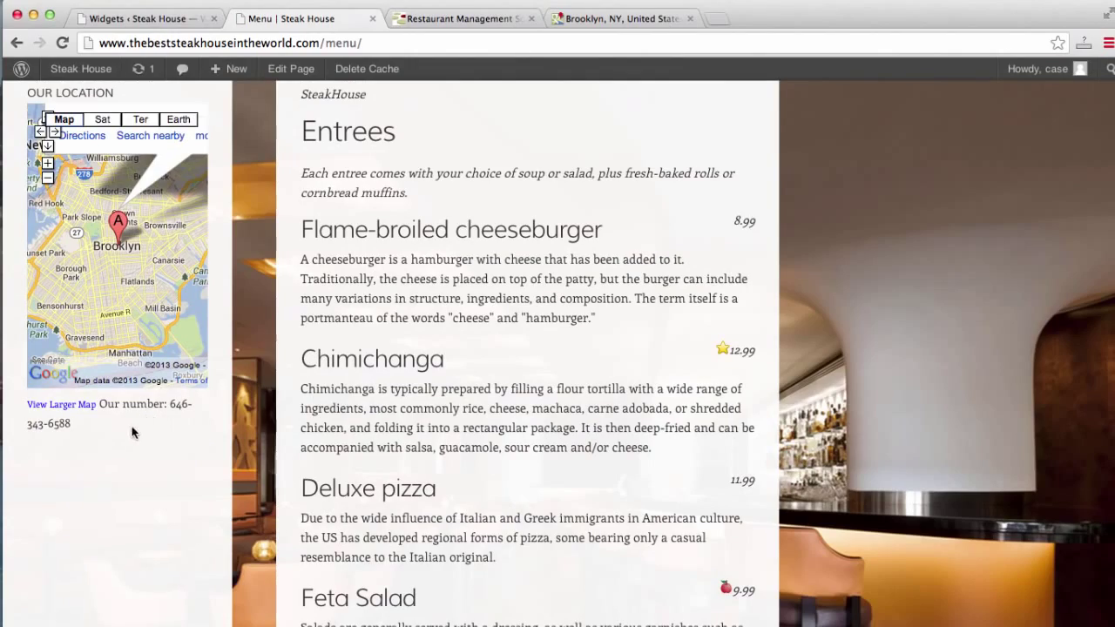
scroll(21, 454, "down", 10)
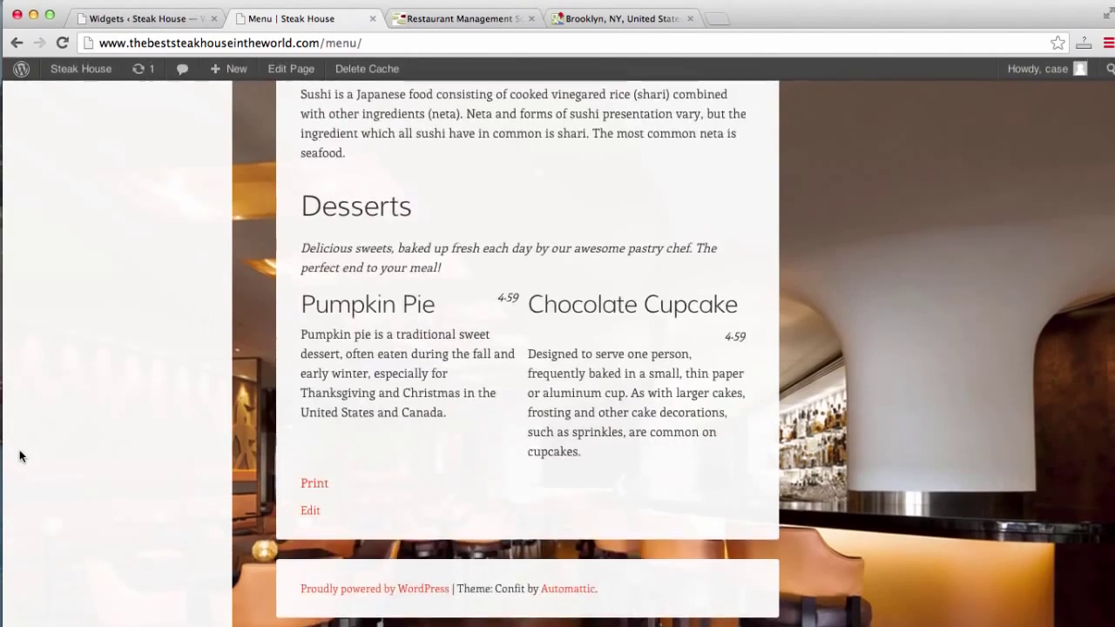
scroll(20, 455, "up", 10)
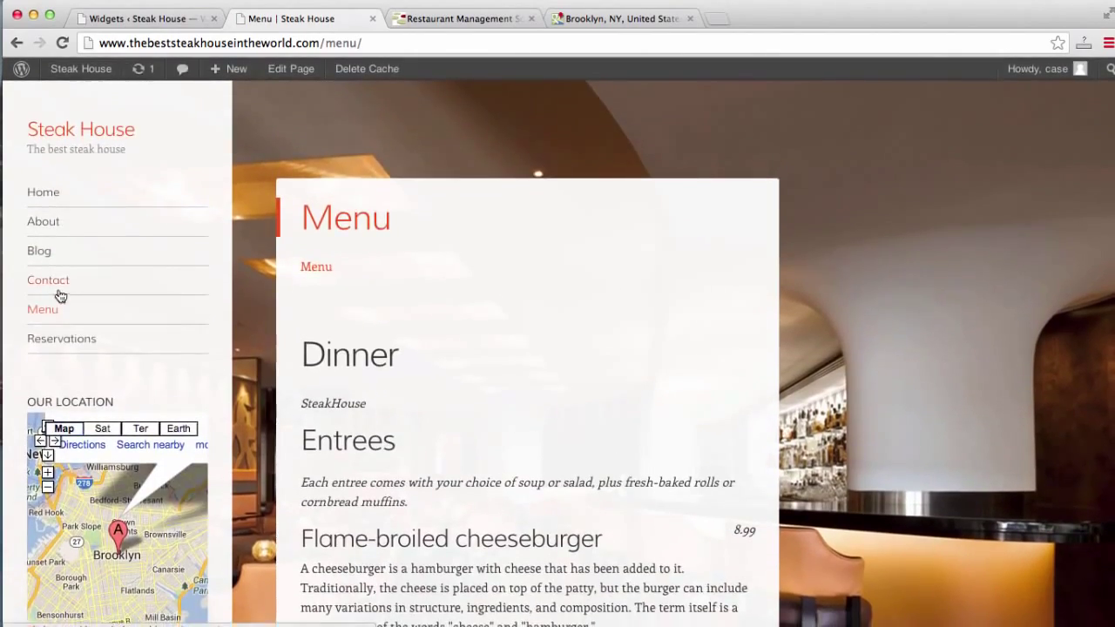
left_click(50, 284)
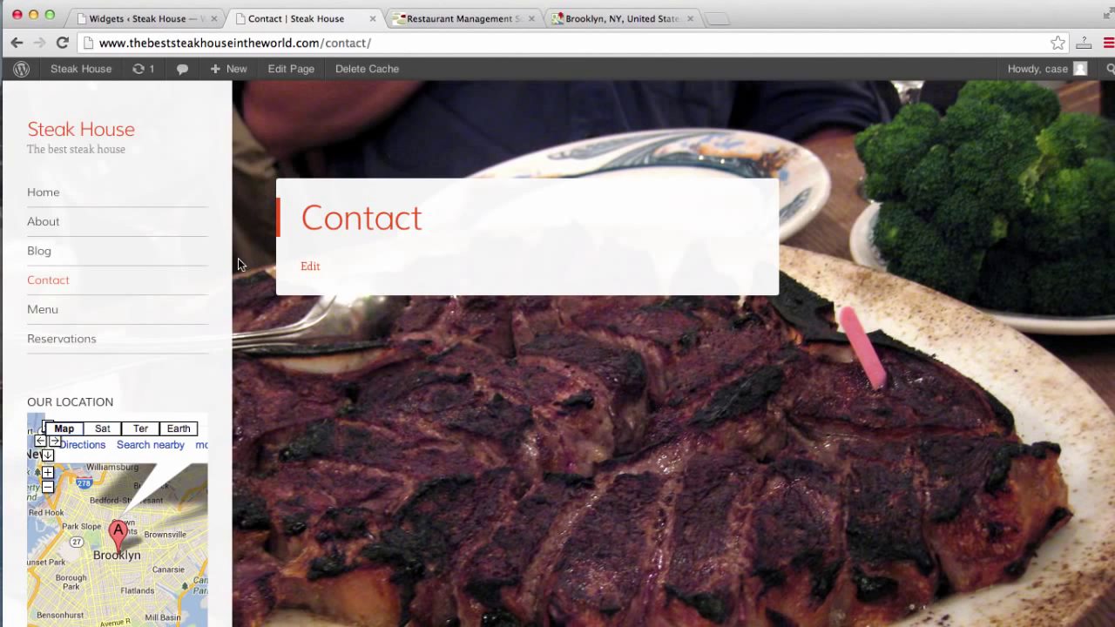
left_click(151, 26)
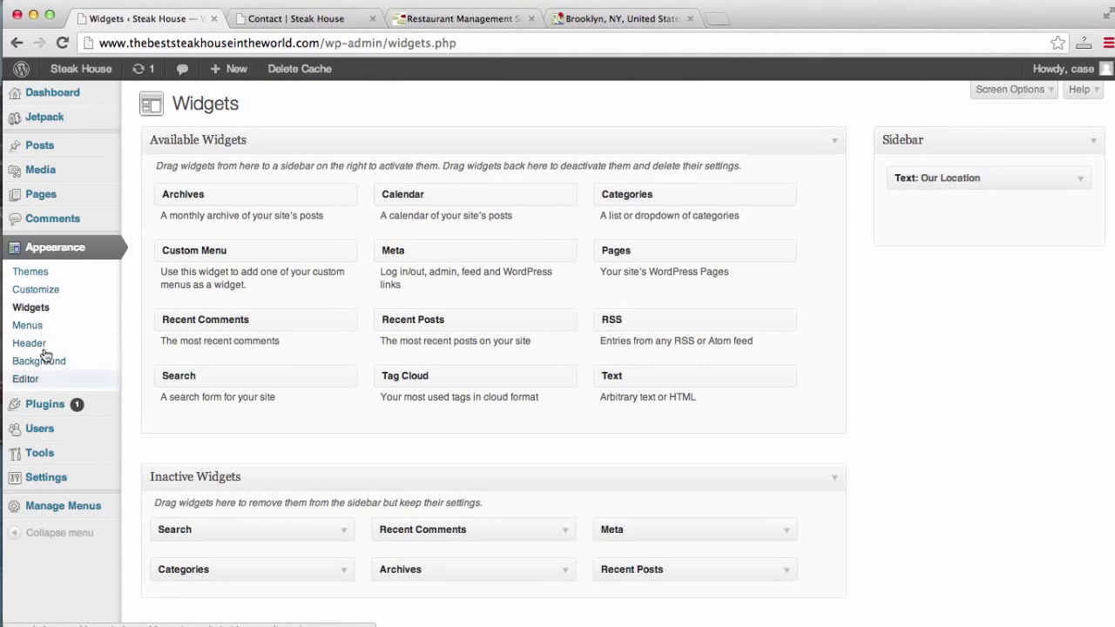
Search for 'contact form 7' under Plugins > Add New.
left_click(51, 408)
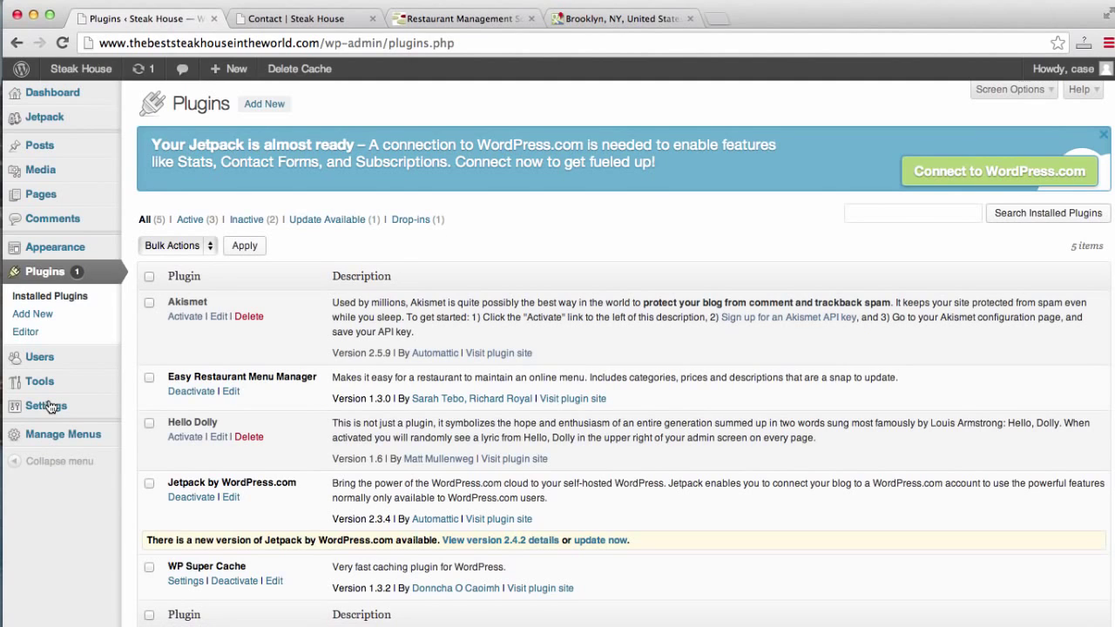
left_click(43, 315)
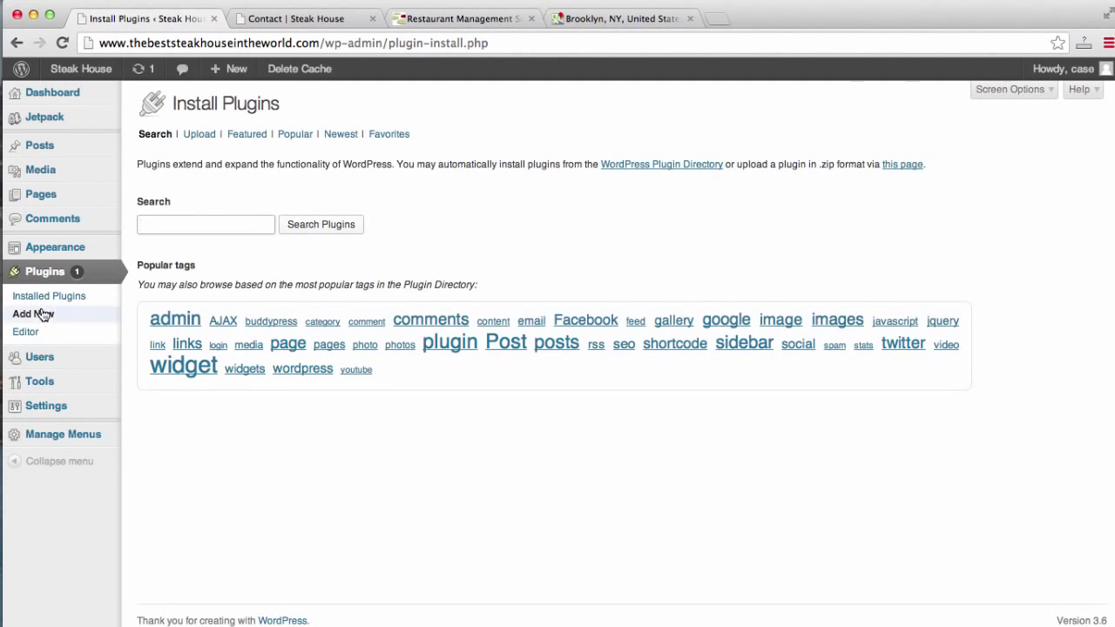
type("con")
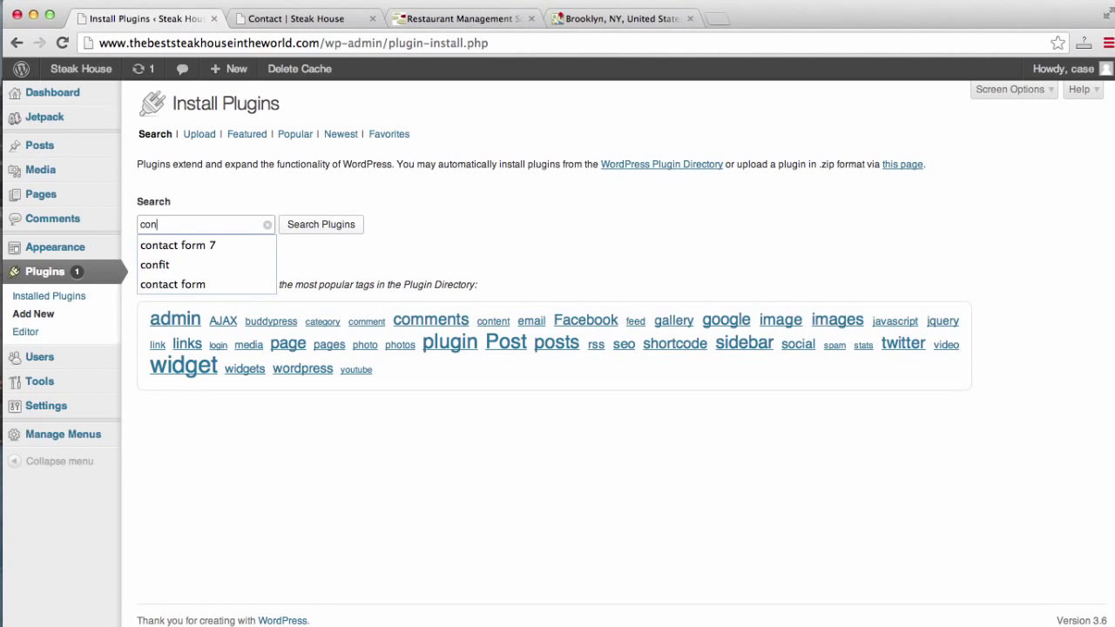
left_click(177, 247)
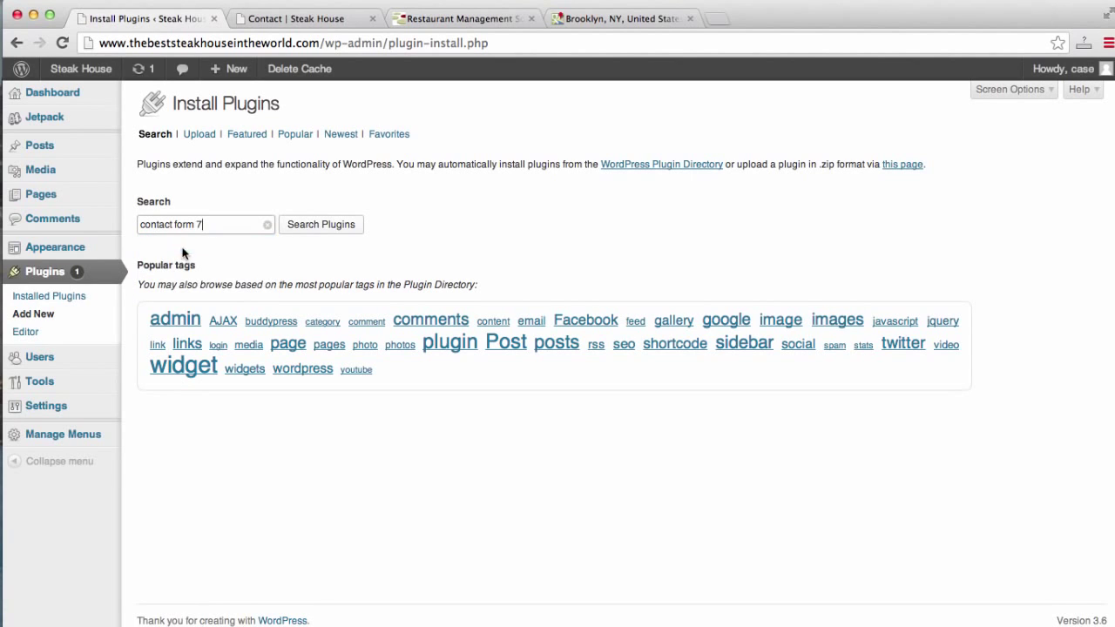
left_click(329, 226)
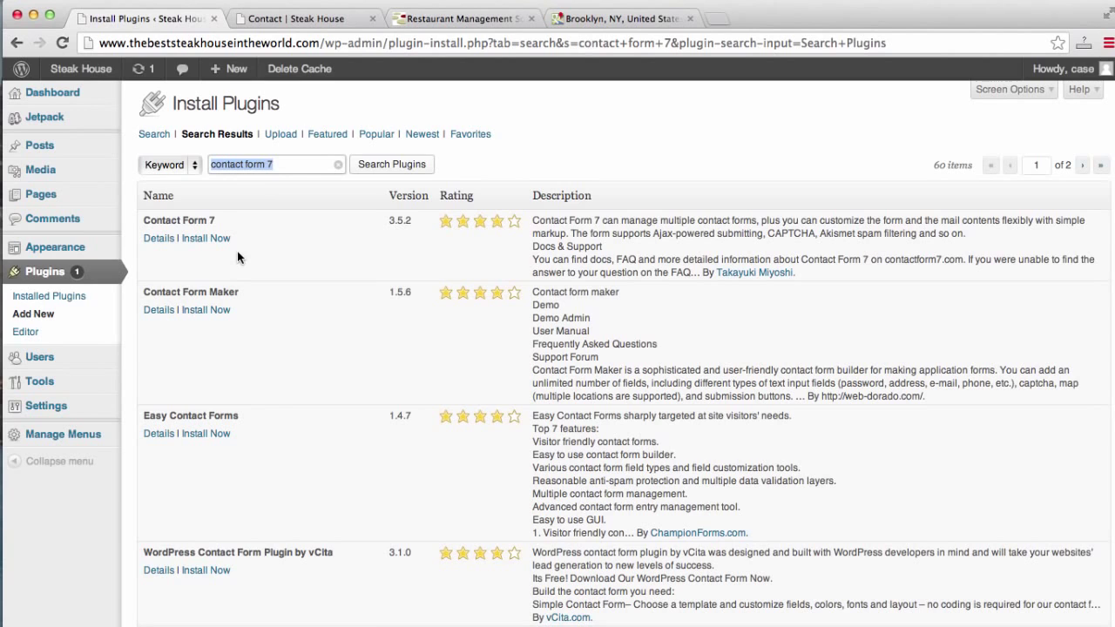
Install Contact Form 7 3.5.2, confirm the installation, and activate the plugin.
left_click(217, 240)
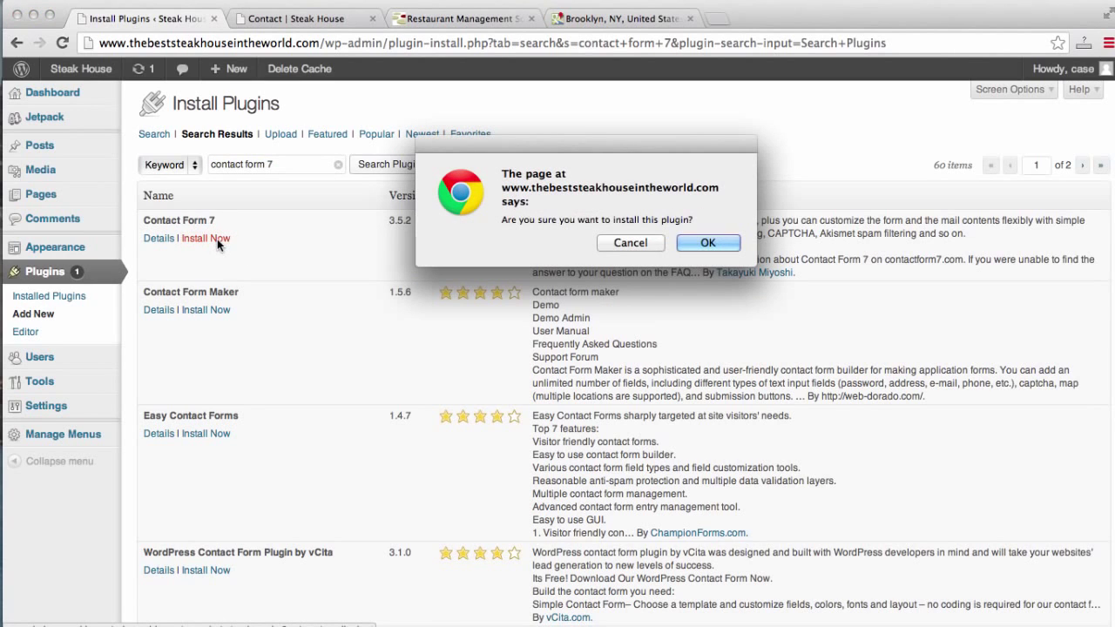
left_click(708, 243)
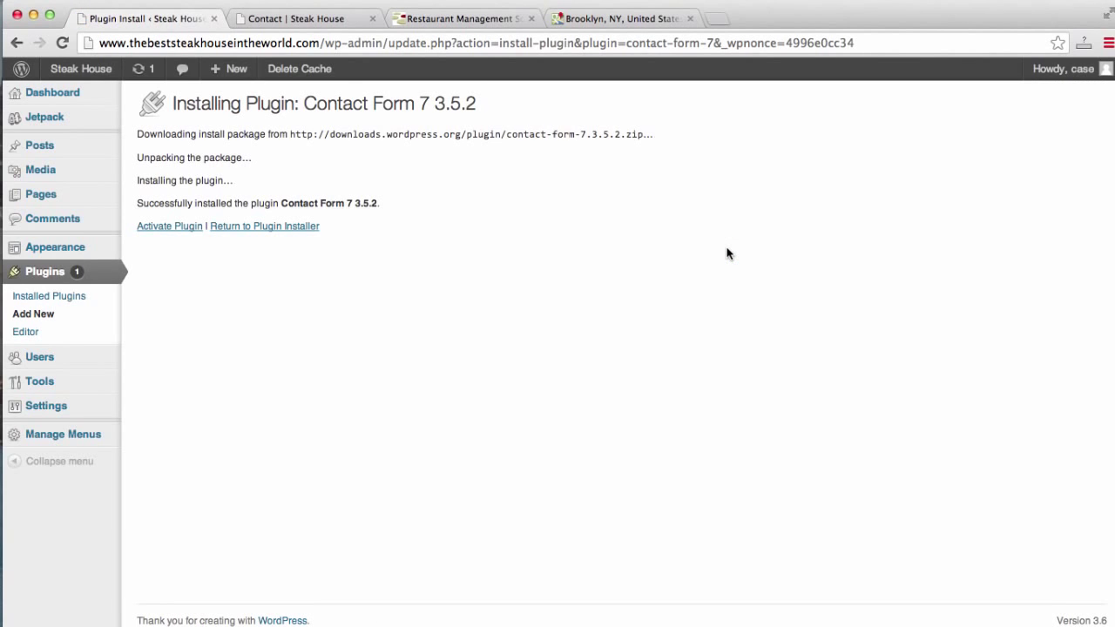
left_click(173, 228)
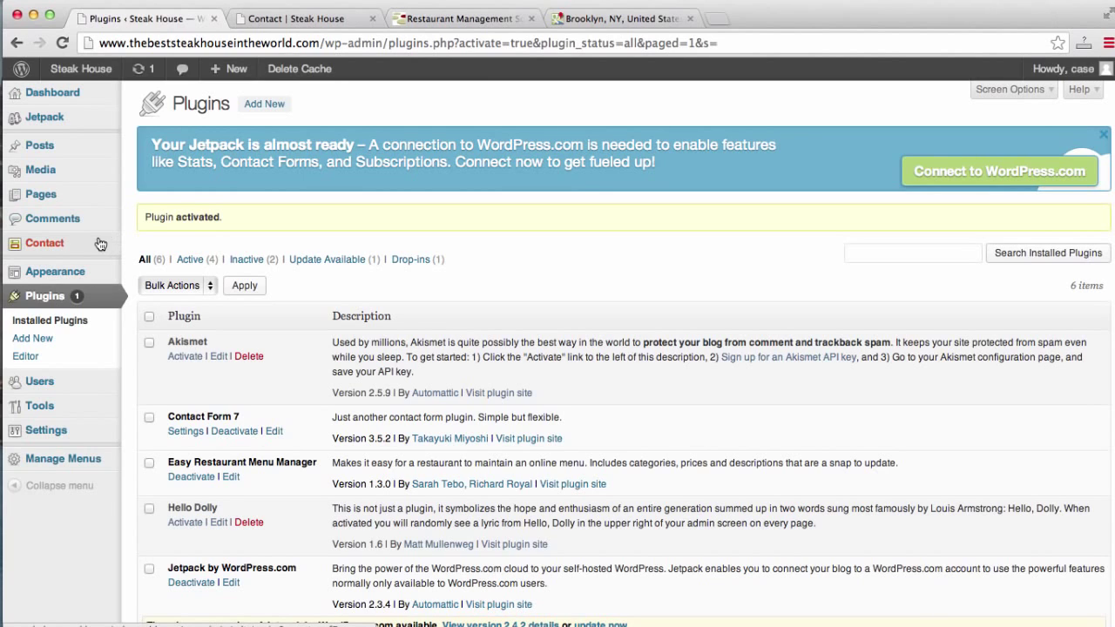
Copy the Contact form 1 shortcode from the Contact forms list, then go to Pages.
left_click(63, 251)
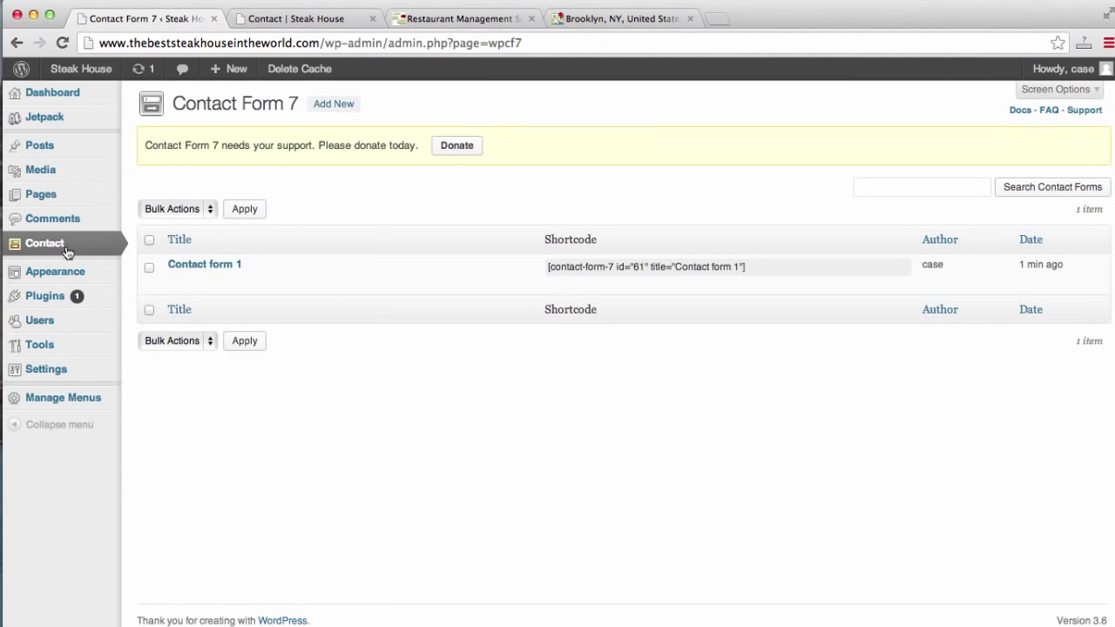
left_click(751, 264)
key("super+c")
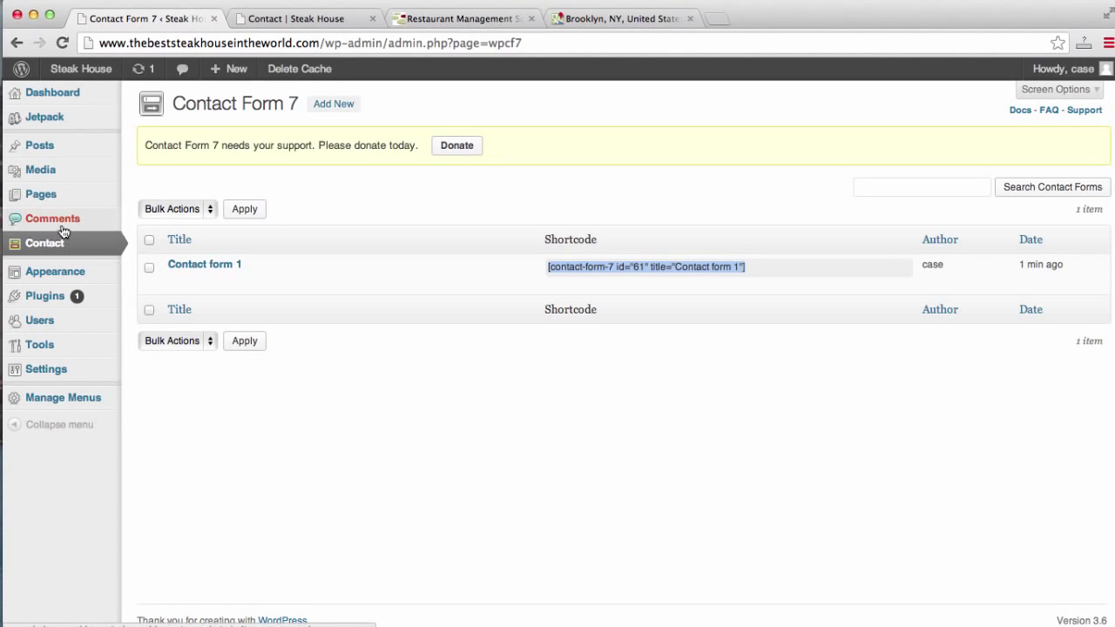
left_click(49, 199)
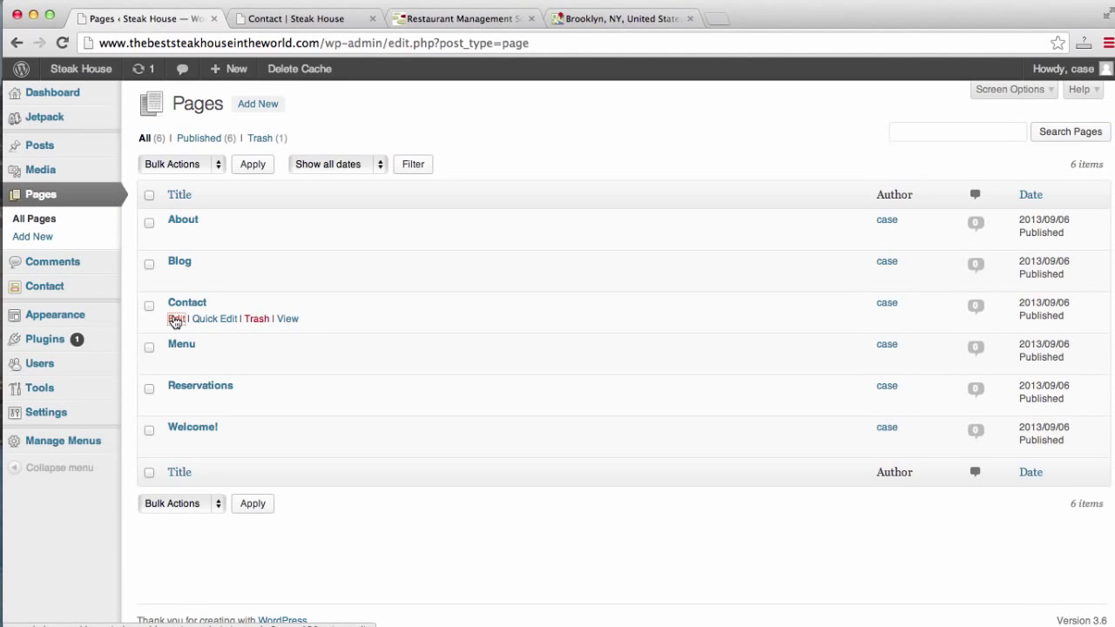
Paste [contact-form-7 id="61" title="Contact form 1"] into the Contact page in Text mode and update it.
left_click(174, 319)
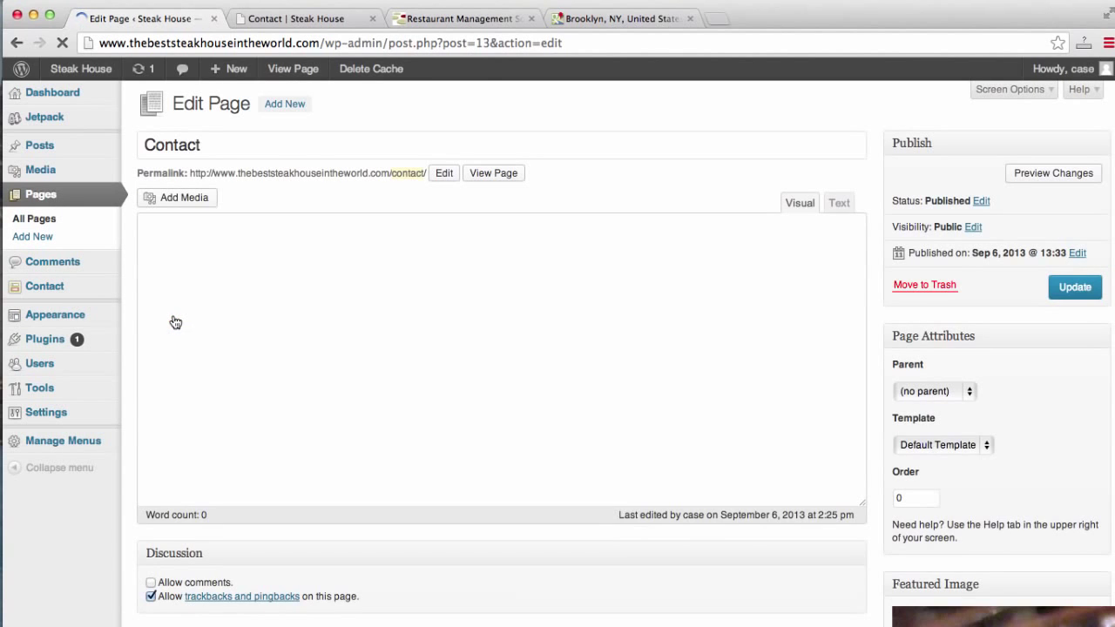
left_click(836, 204)
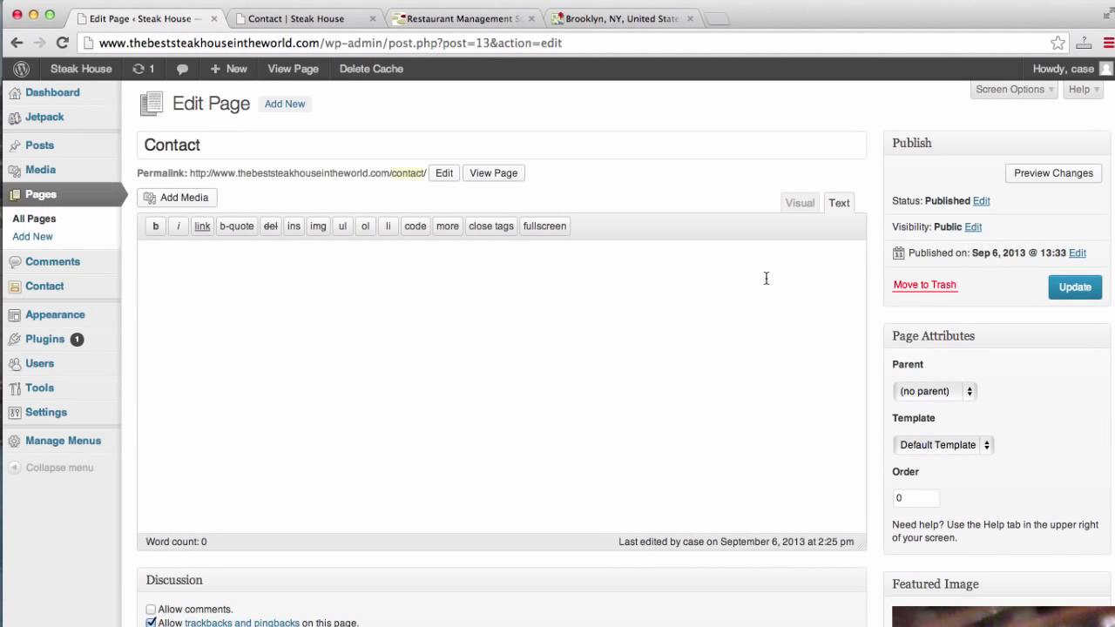
key("super+v")
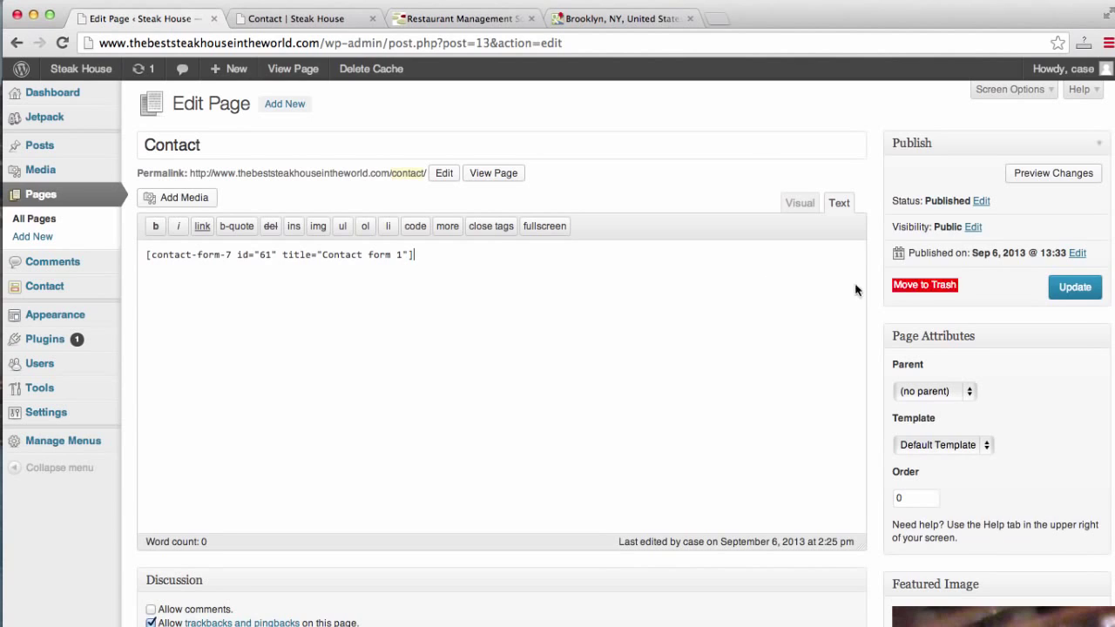
left_click(1077, 292)
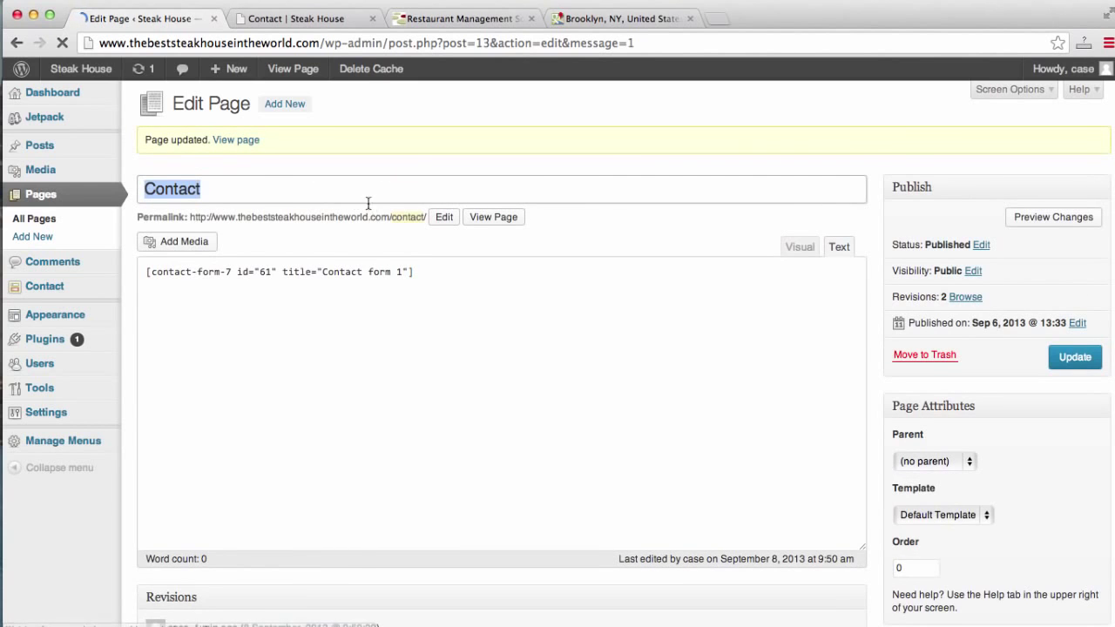
left_click(323, 21)
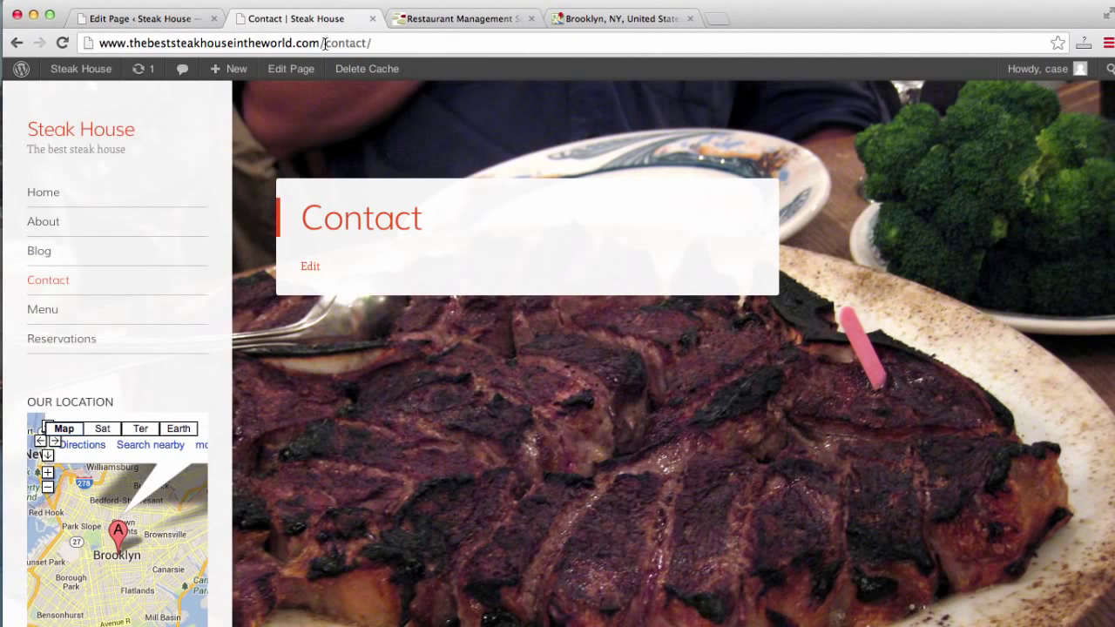
Reload the live Contact page and check its Name, Email, Subject and Message form.
left_click(326, 43)
key("Return")
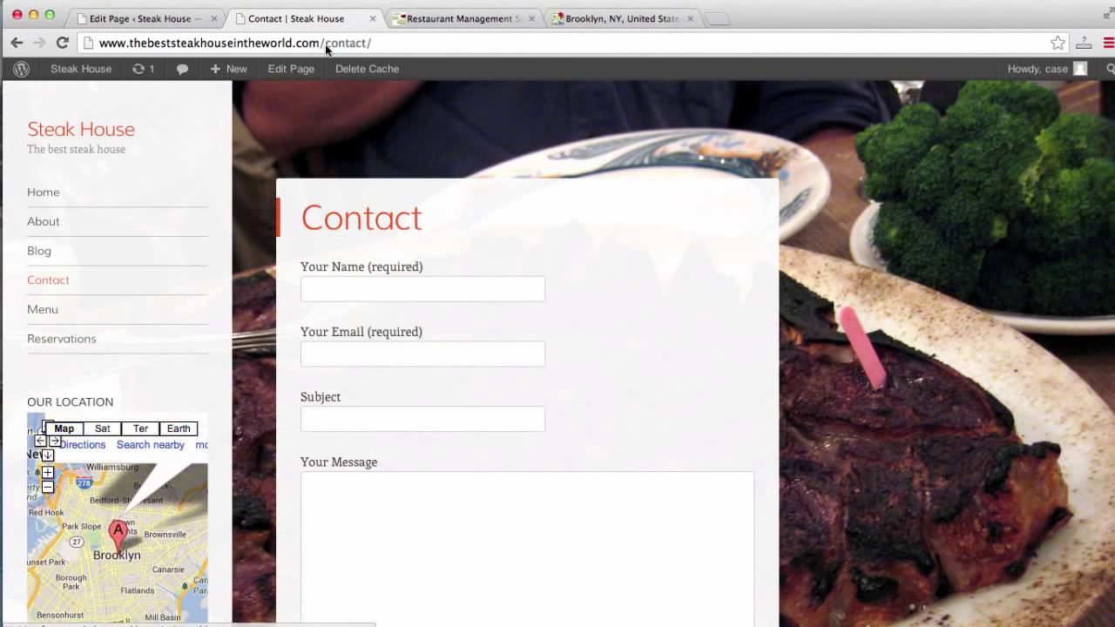
scroll(750, 291, "down", 1)
scroll(750, 289, "down", 5)
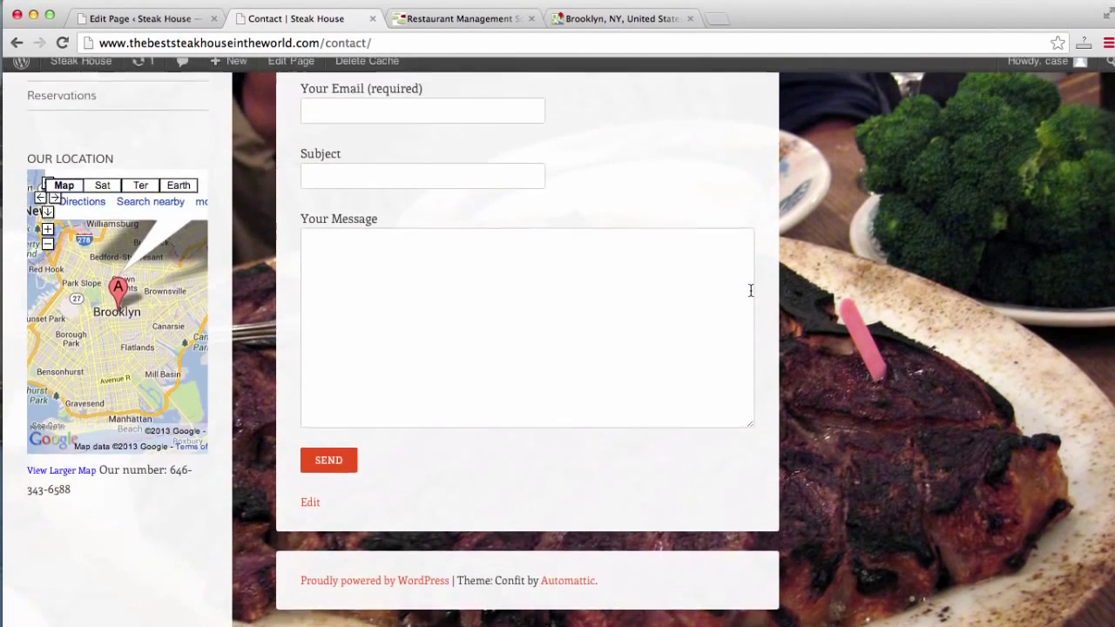
scroll(750, 289, "up", 5)
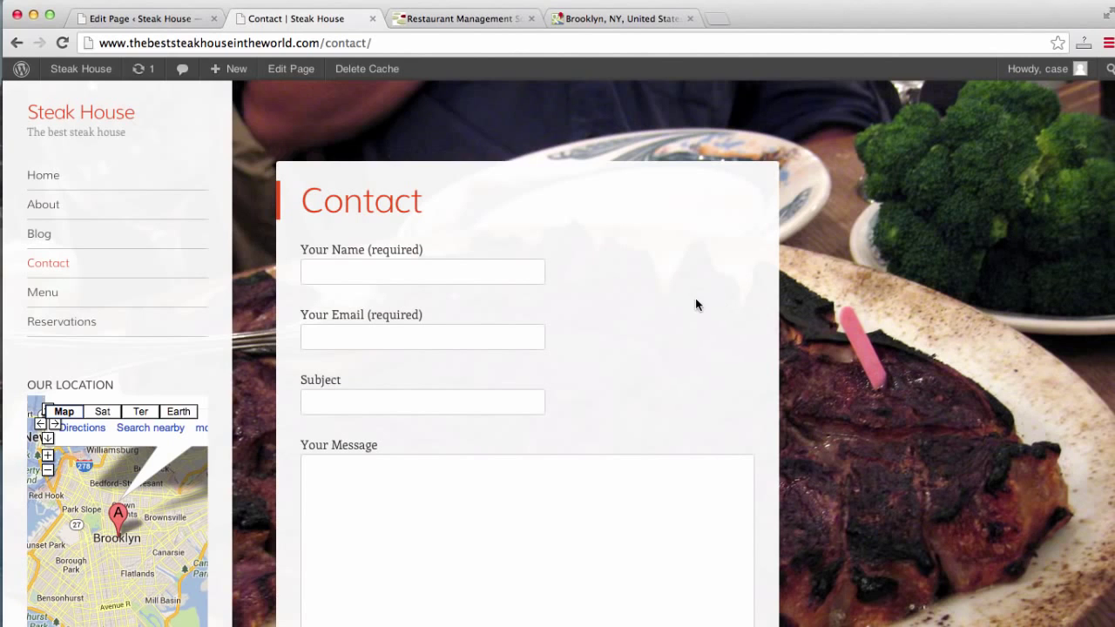
scroll(696, 303, "down", 5)
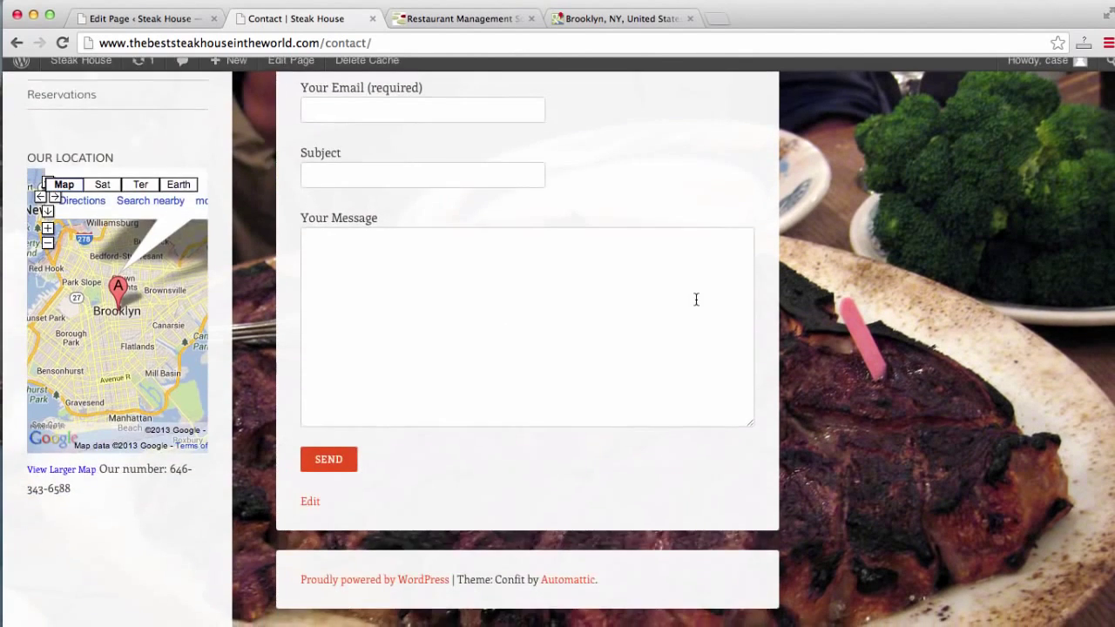
scroll(696, 303, "up", 5)
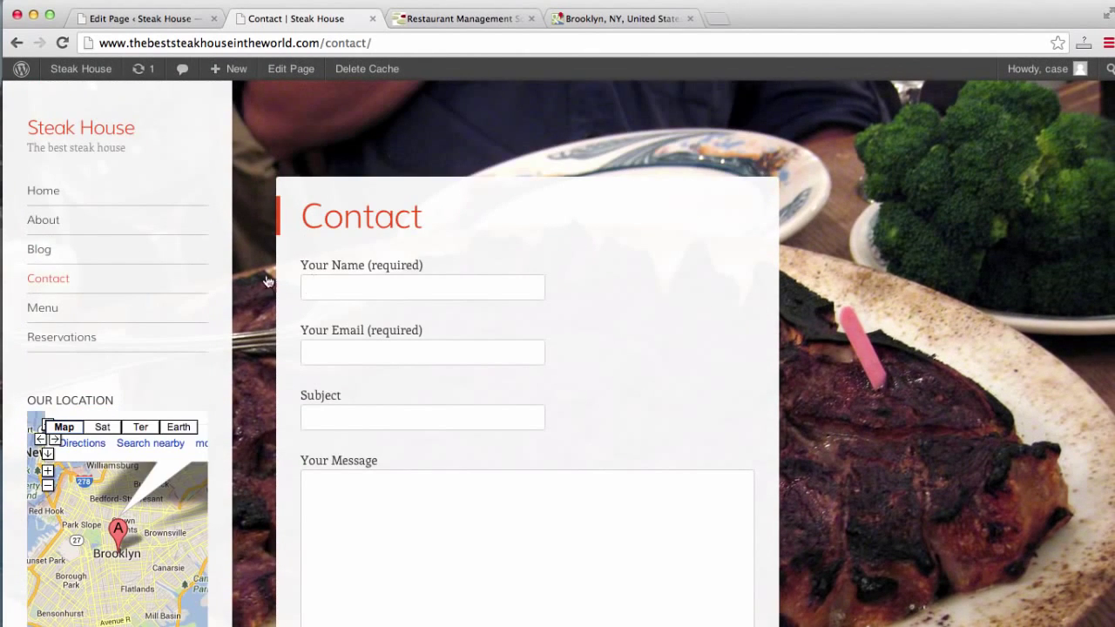
Browse the live Home, About and Blog pages, then return to the Contact page editor.
left_click(56, 197)
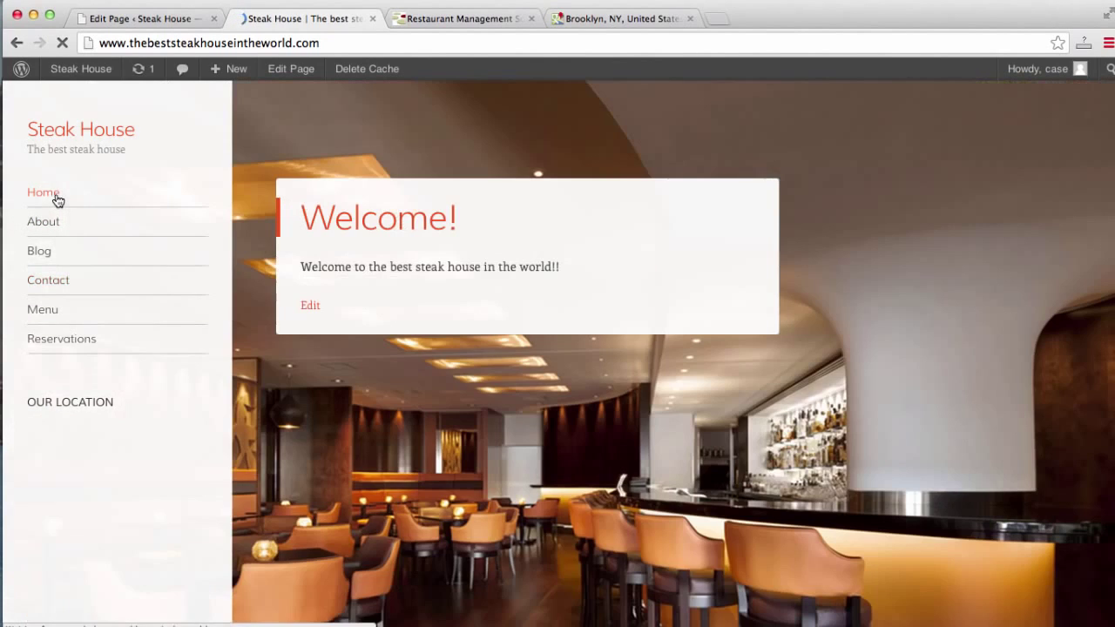
scroll(57, 201, "down", 2)
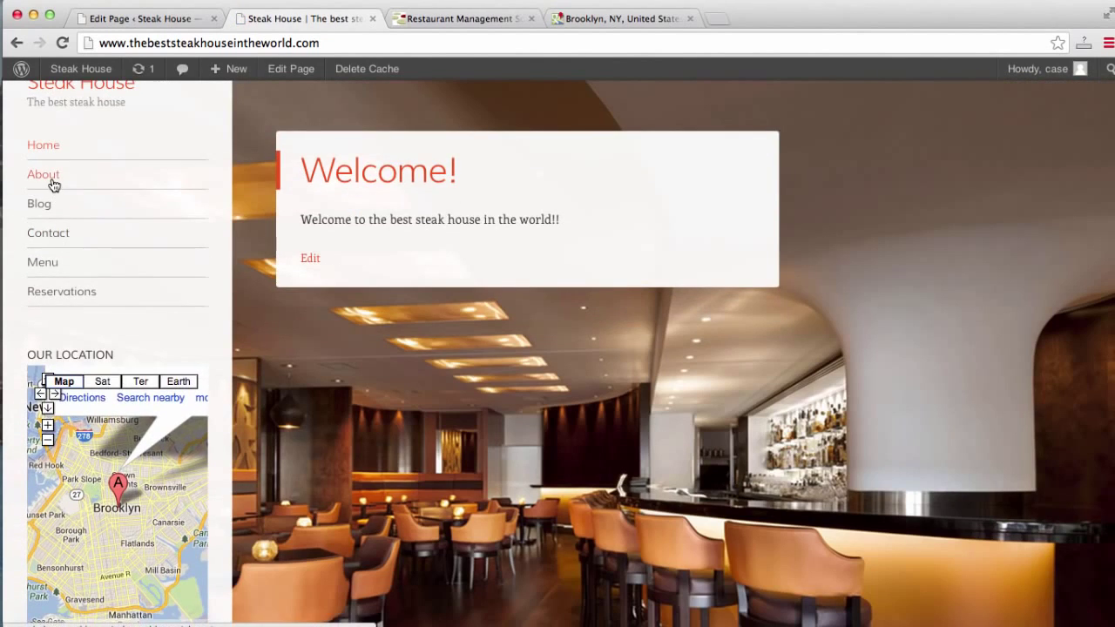
left_click(53, 183)
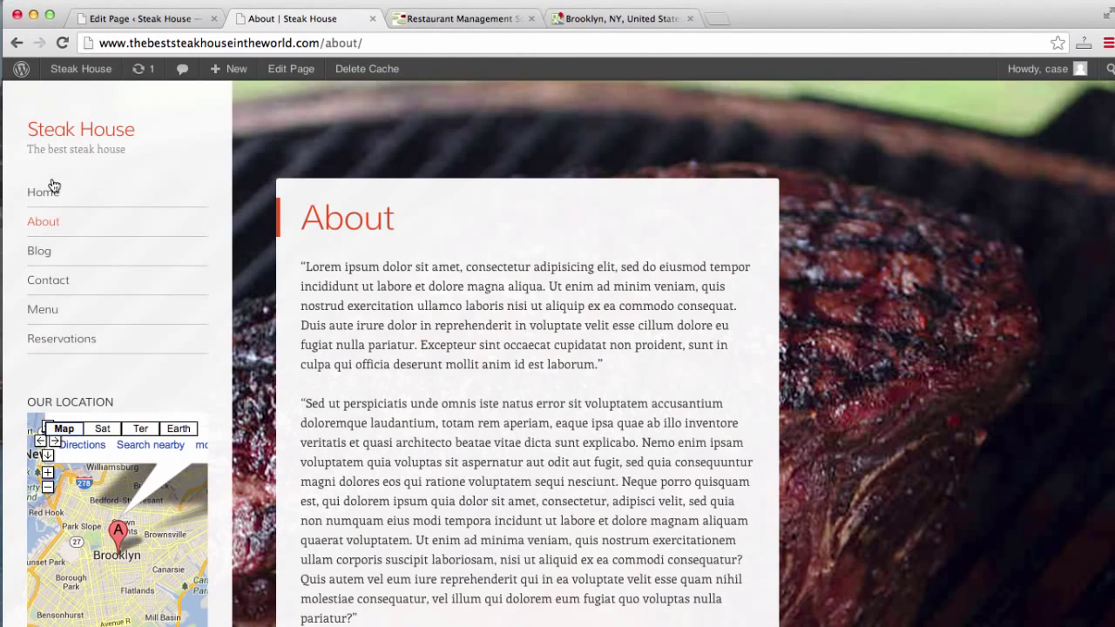
left_click(39, 260)
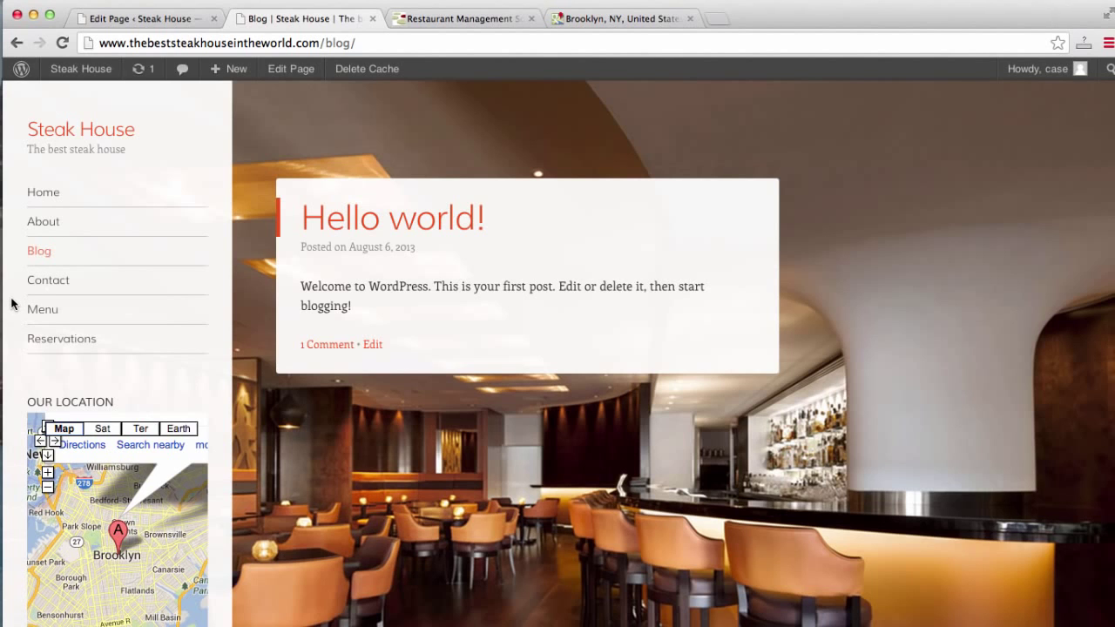
scroll(11, 303, "down", 5)
scroll(11, 303, "up", 5)
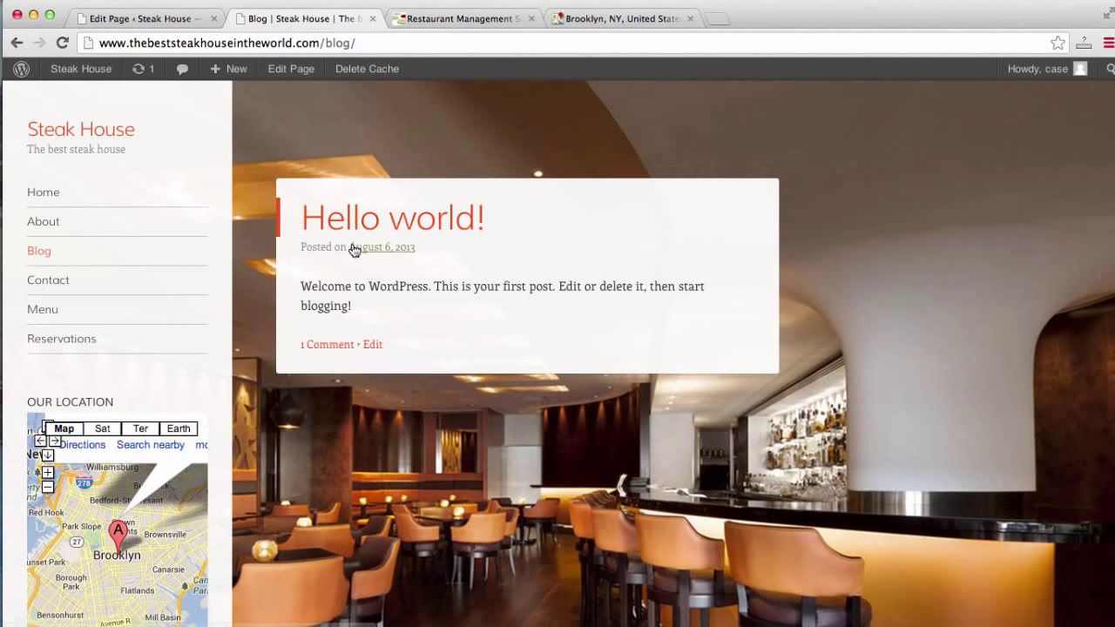
left_click(157, 22)
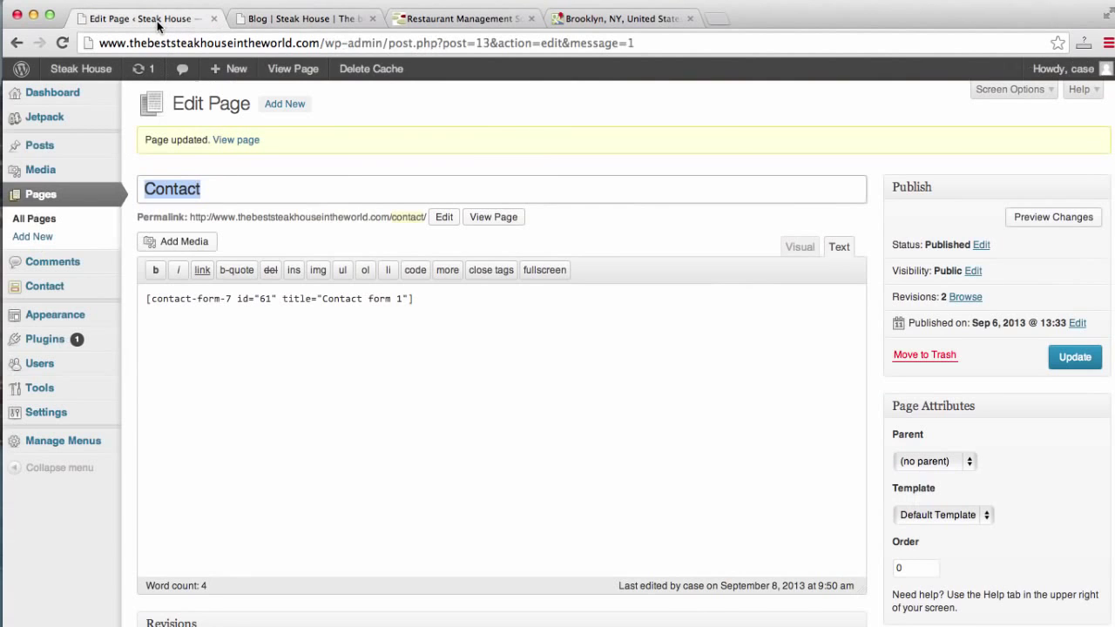
Trash the default Hello world! post from the Posts list and start a new post.
left_click(42, 197)
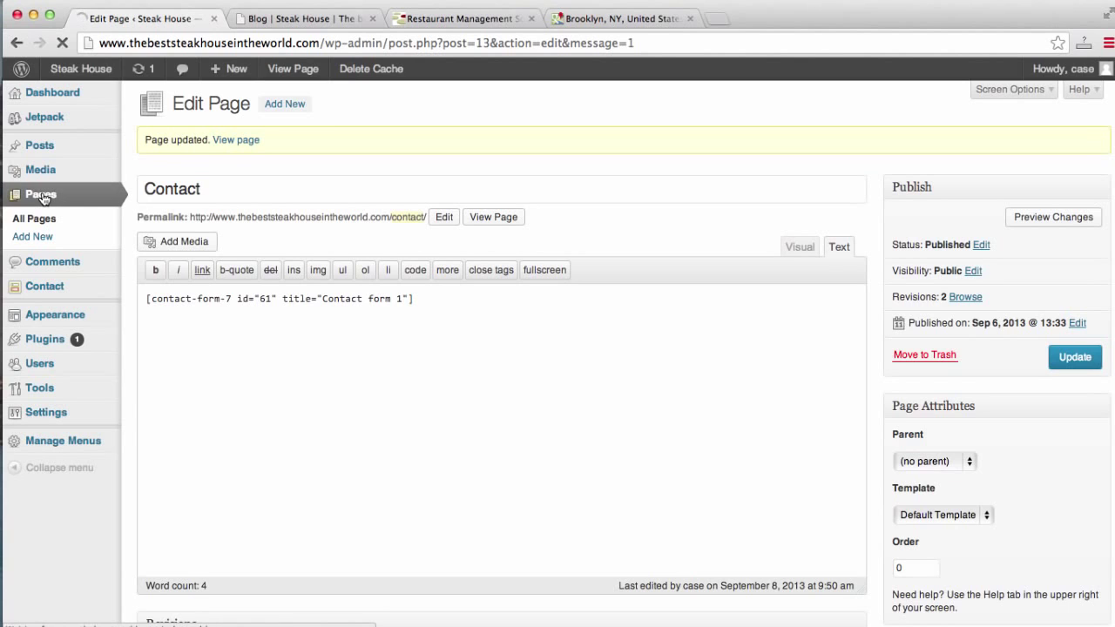
left_click(38, 147)
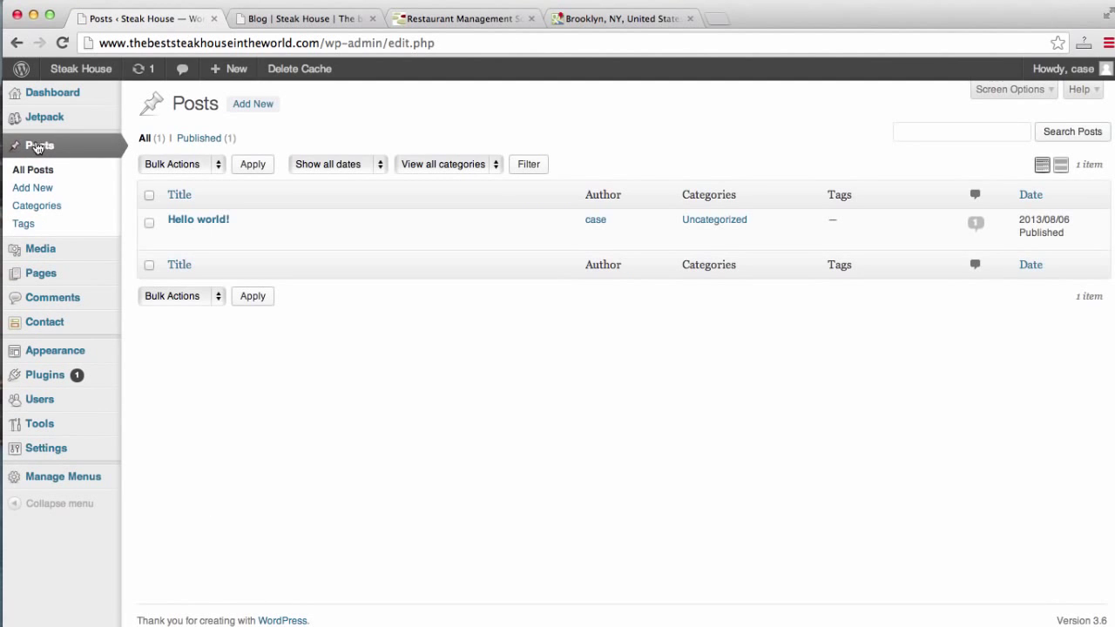
mouse_move(189, 251)
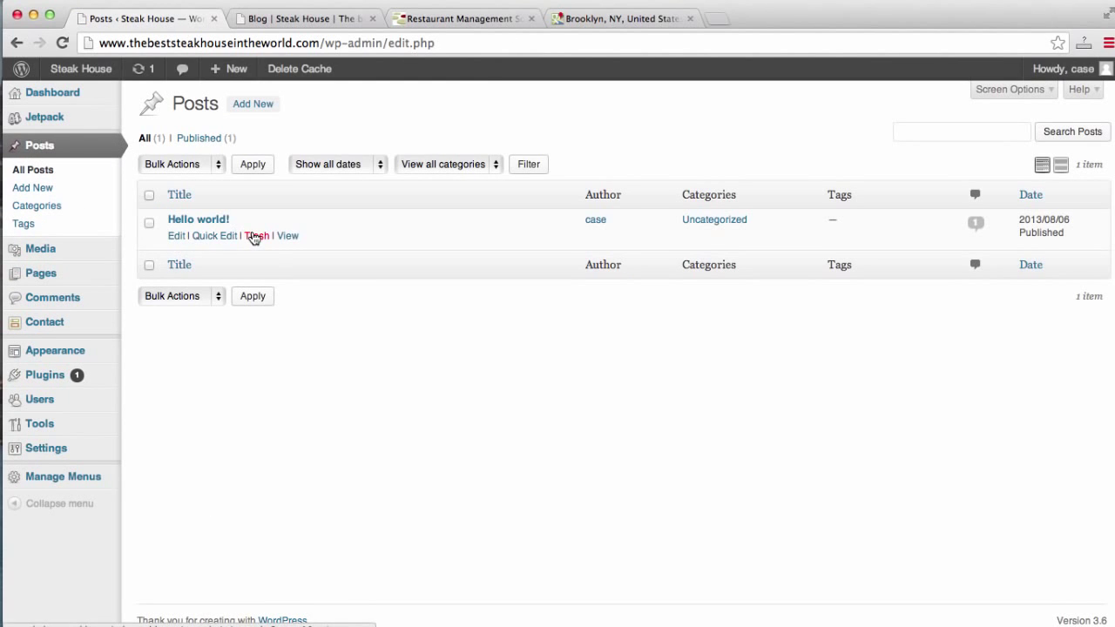
left_click(254, 236)
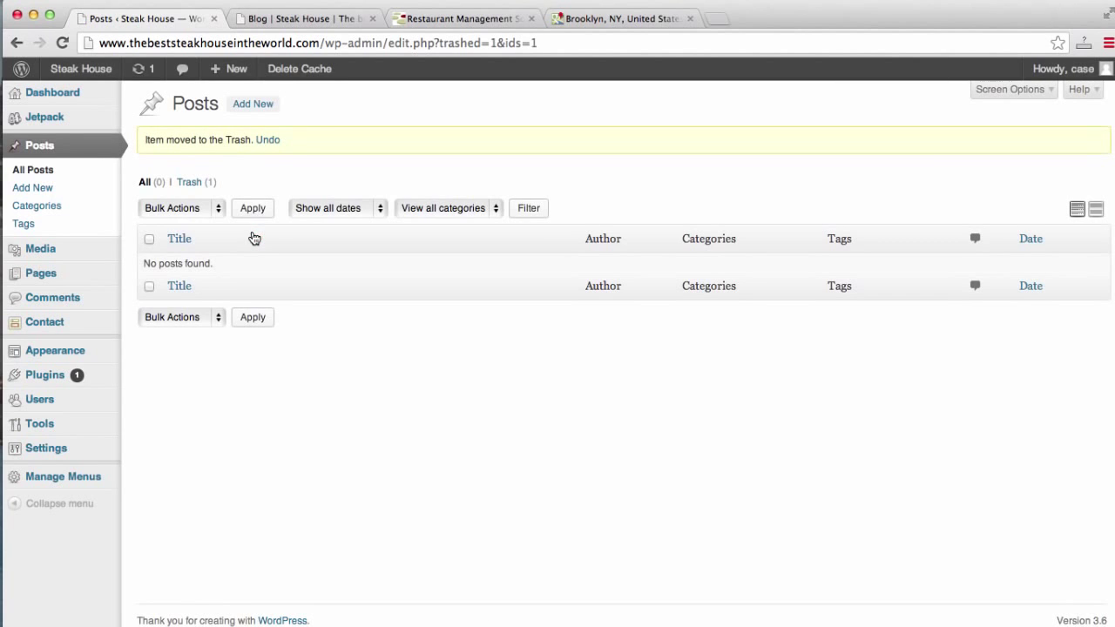
left_click(252, 104)
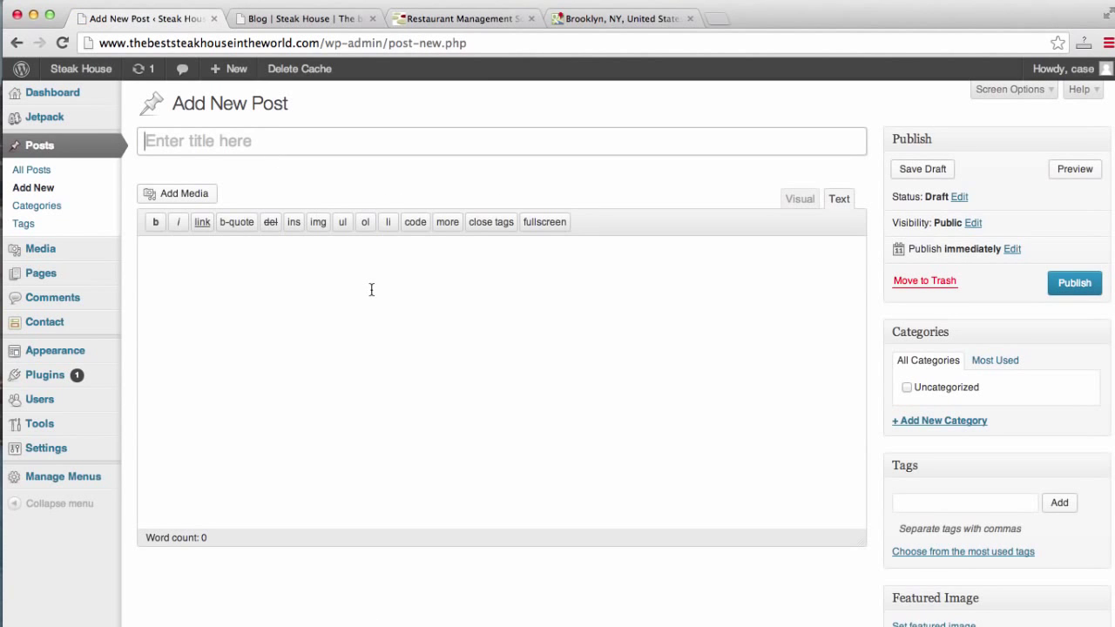
Title the post 'Our newest dish!!' and write a paragraph announcing the chef's new dish.
type("O")
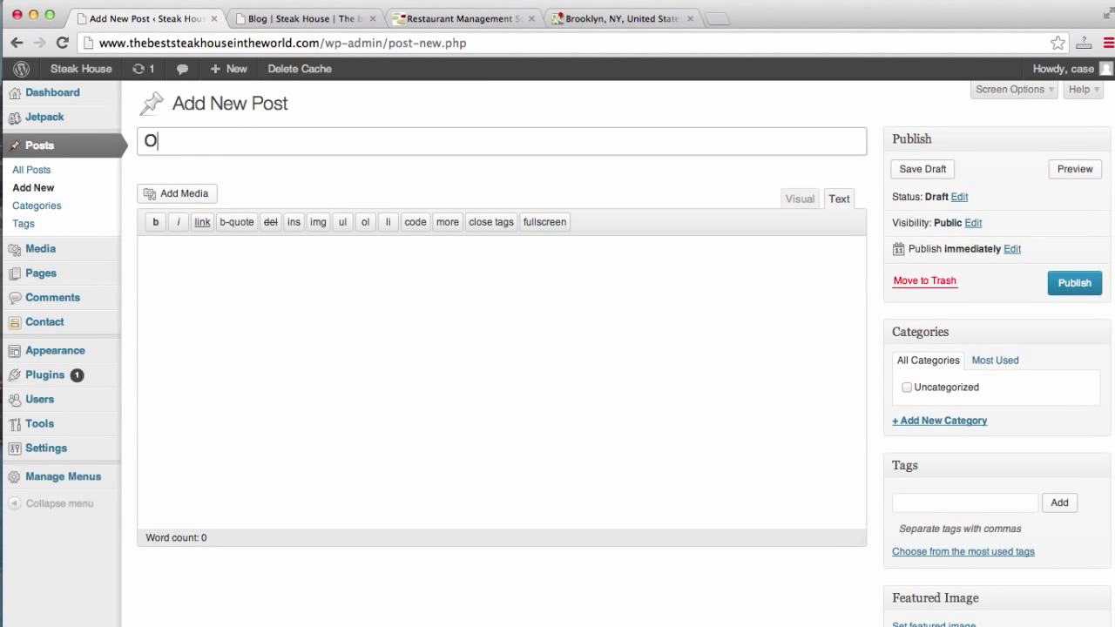
type("ur newesrt")
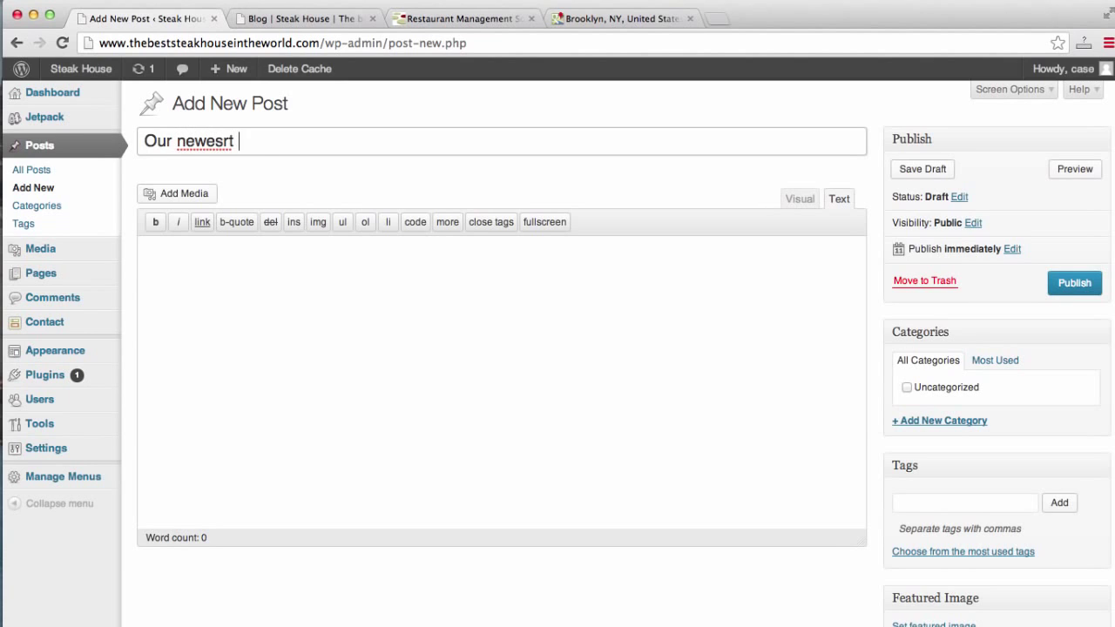
key("BackSpace")
type("t dt dish")
type("!!")
left_click(390, 358)
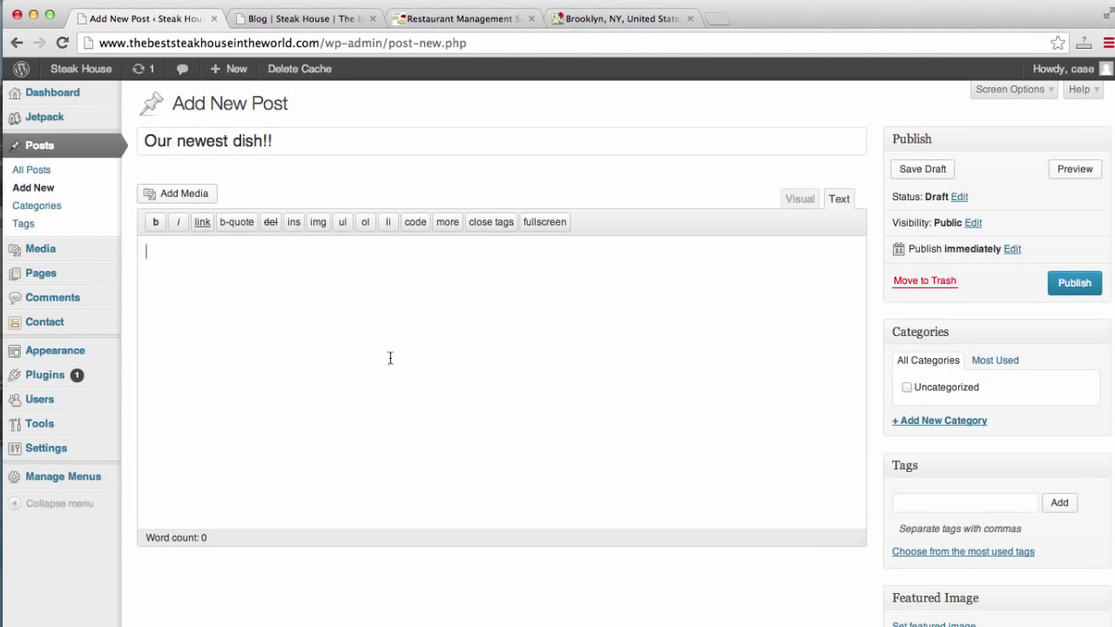
type("Our chef has jus")
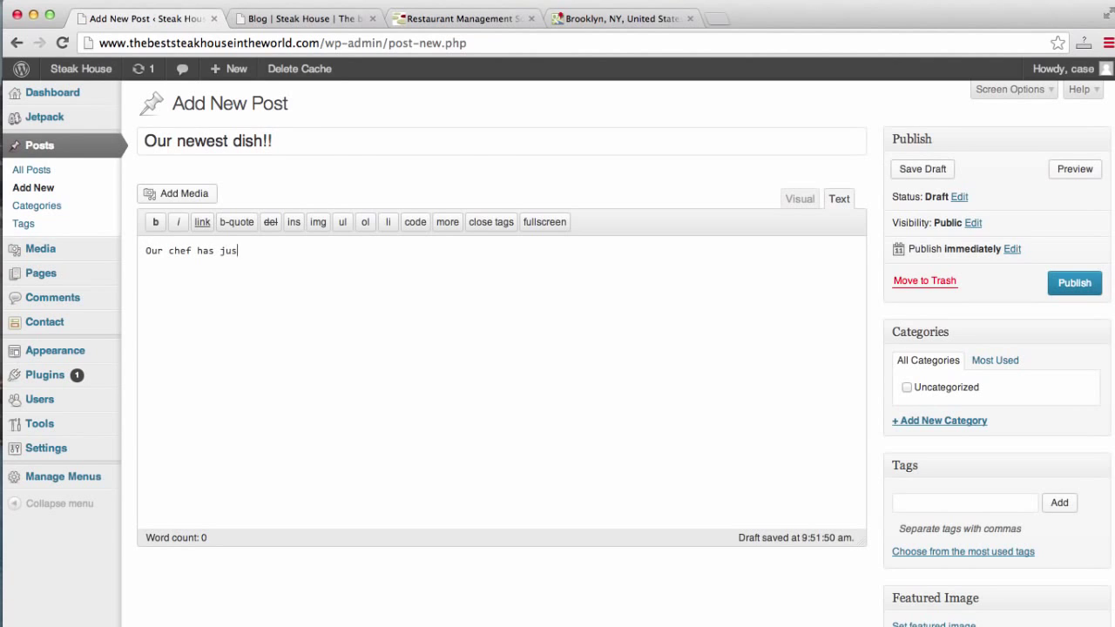
type("t created a n")
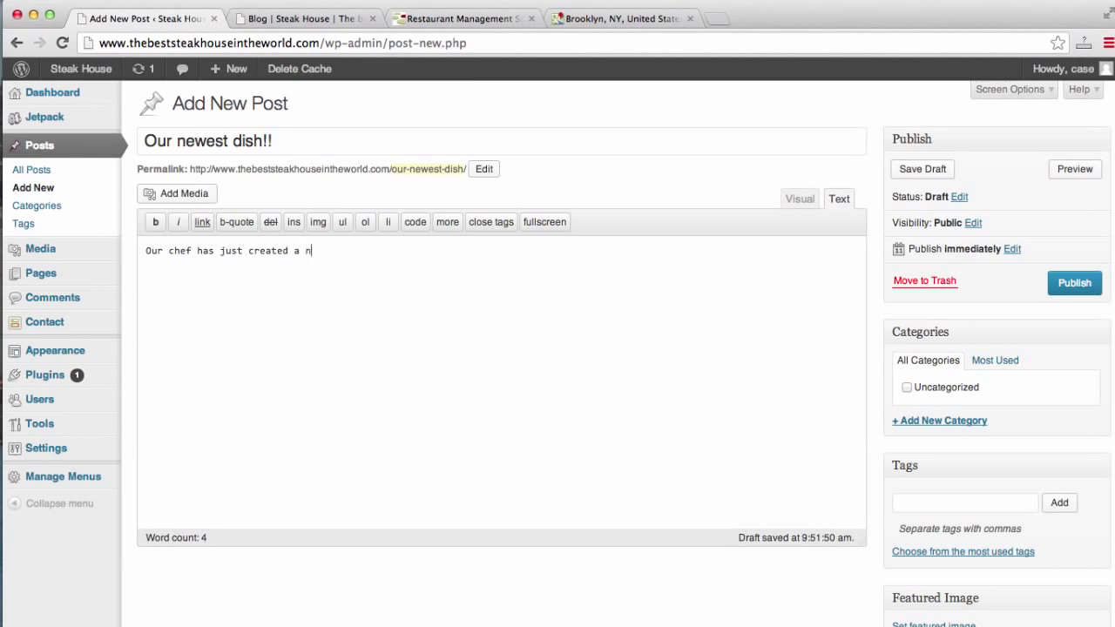
type("ew dish at our restaurant")
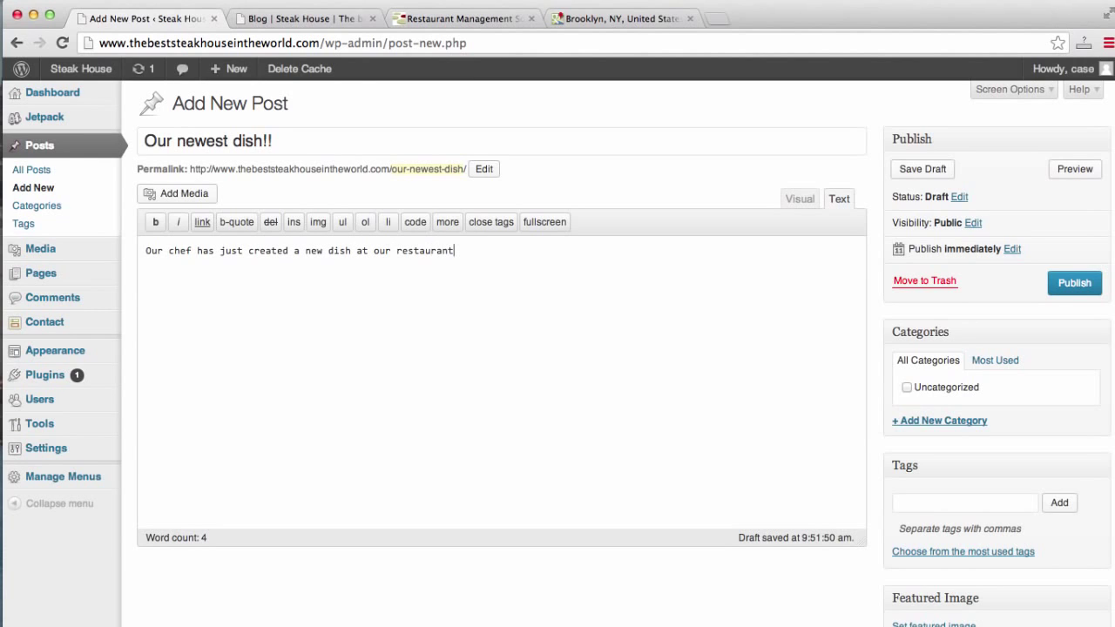
type(", you will have to see for y")
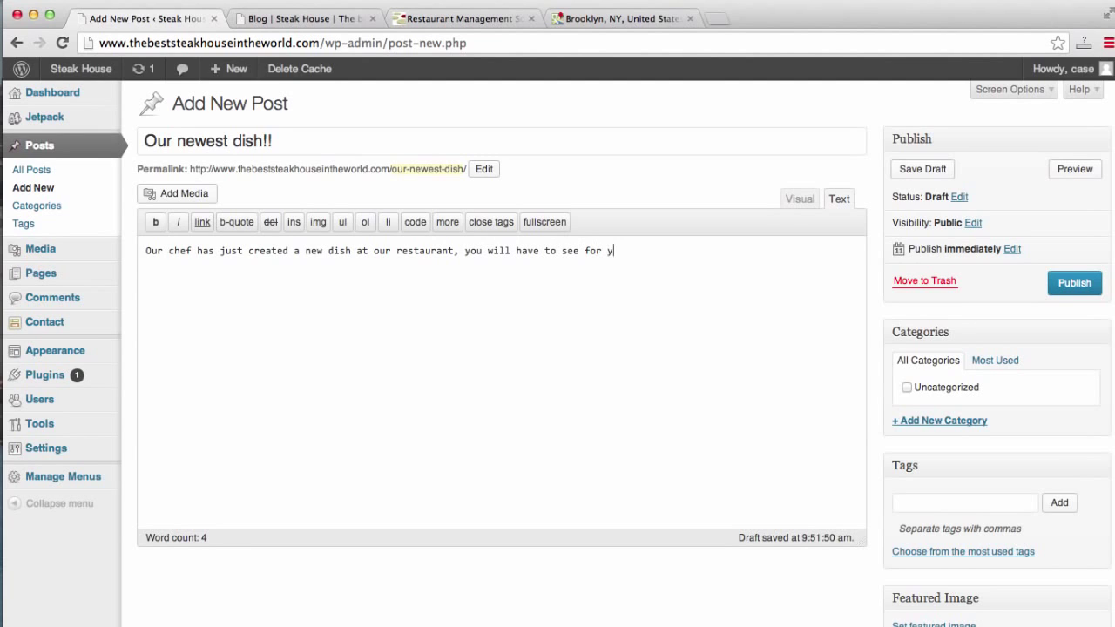
type("ourself!!")
key("Return")
Insert steak.jpg from the Media Library below the paragraph with Link To set to None.
left_click(178, 198)
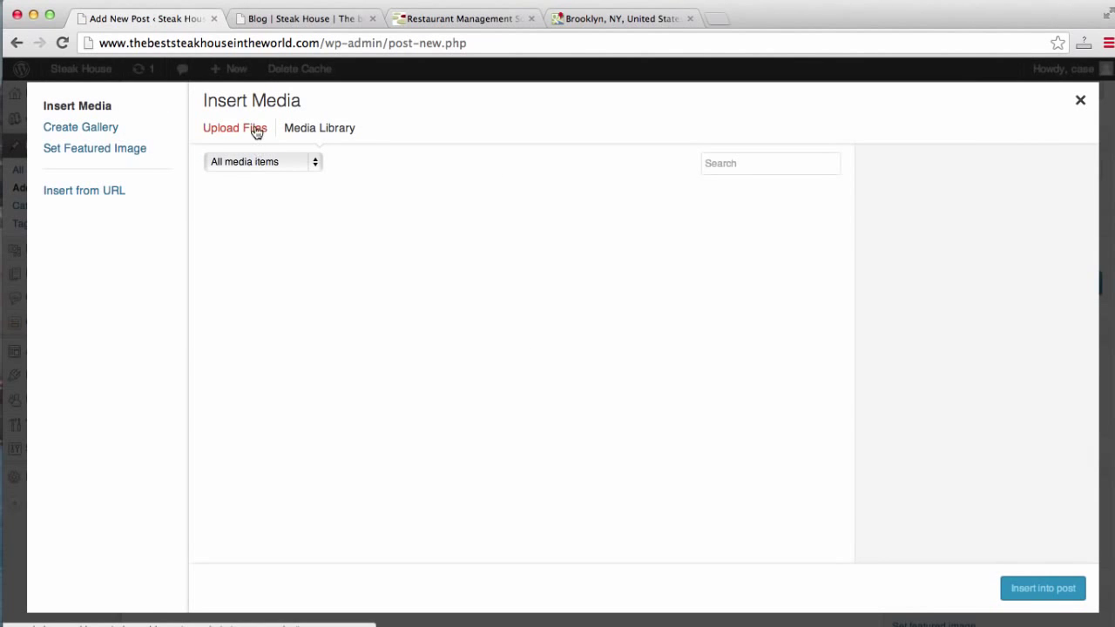
left_click(256, 130)
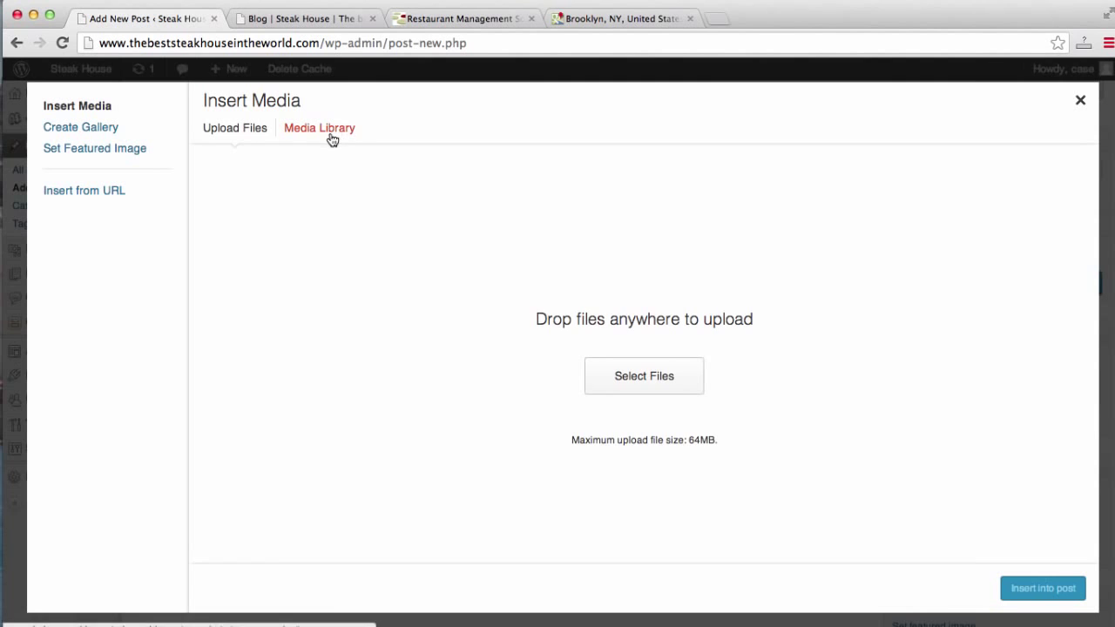
left_click(331, 132)
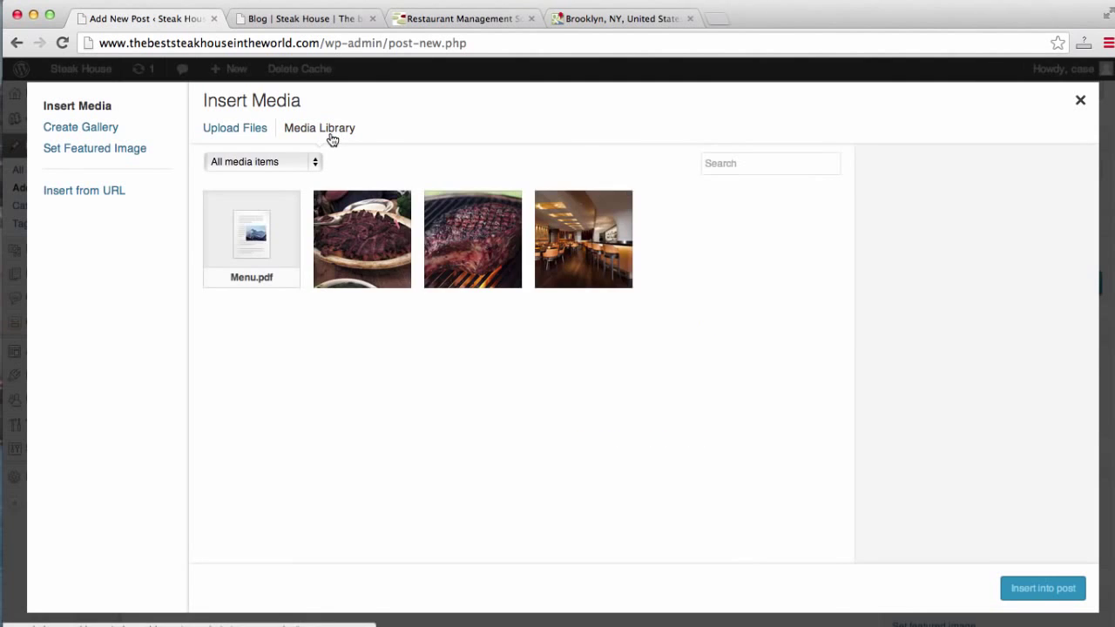
left_click(471, 256)
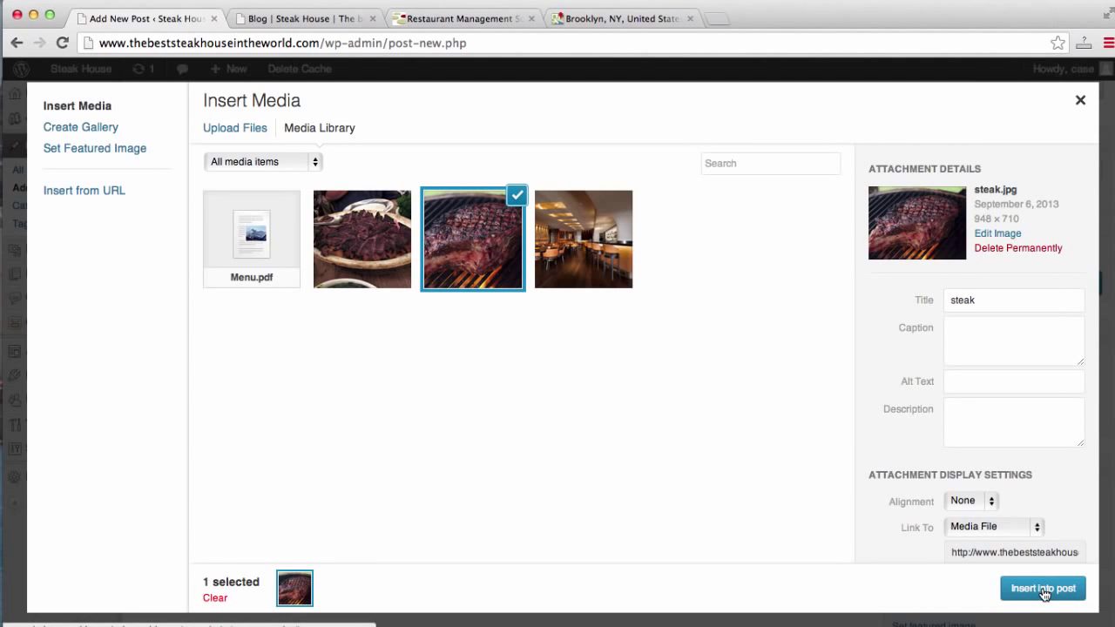
left_click(1041, 527)
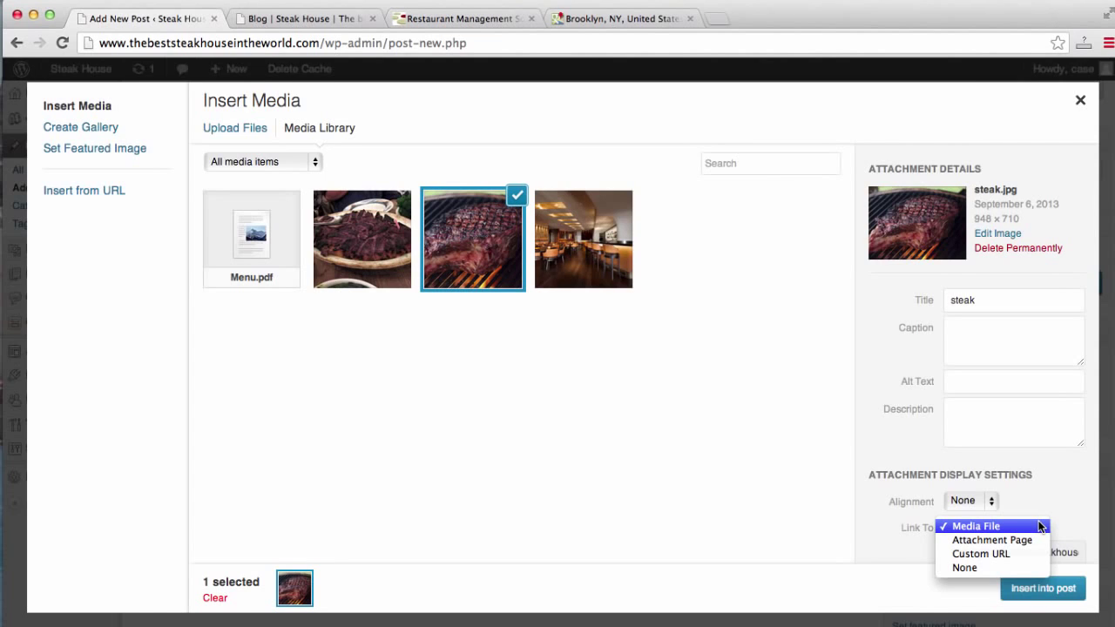
left_click(1010, 565)
left_click(1028, 588)
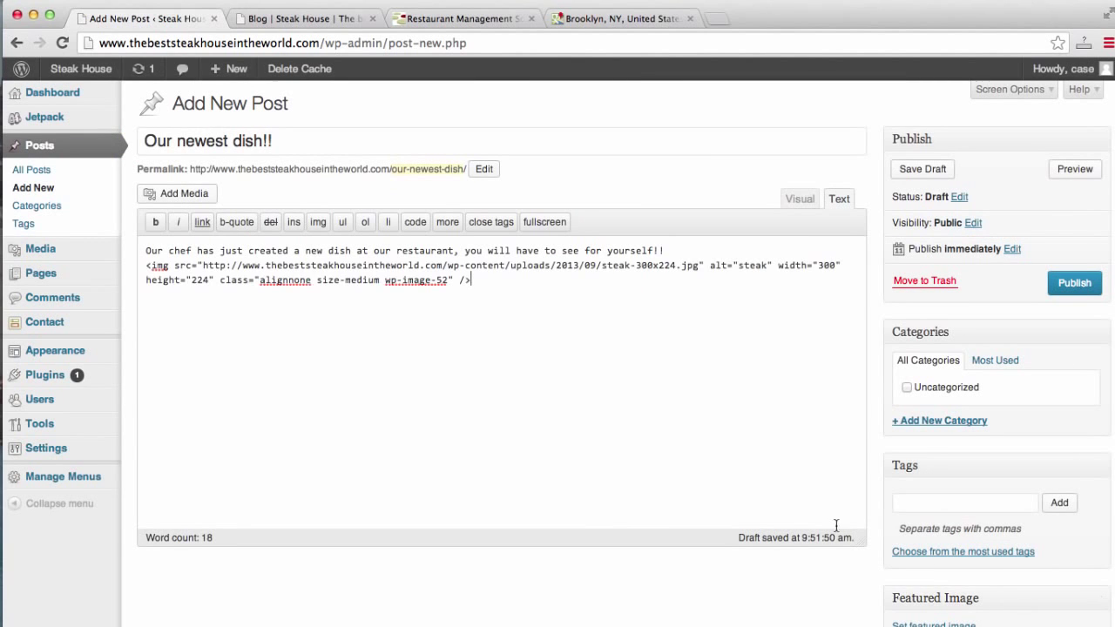
Publish the post and reload the live blog to see it with its steak photo.
left_click(1068, 283)
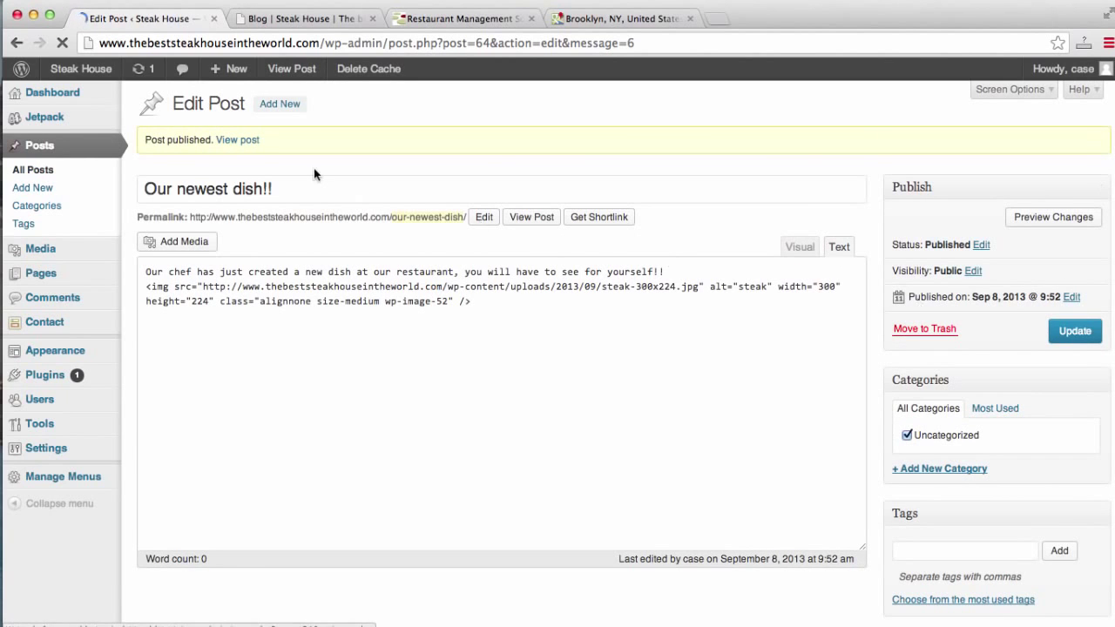
left_click(286, 19)
left_click(290, 41)
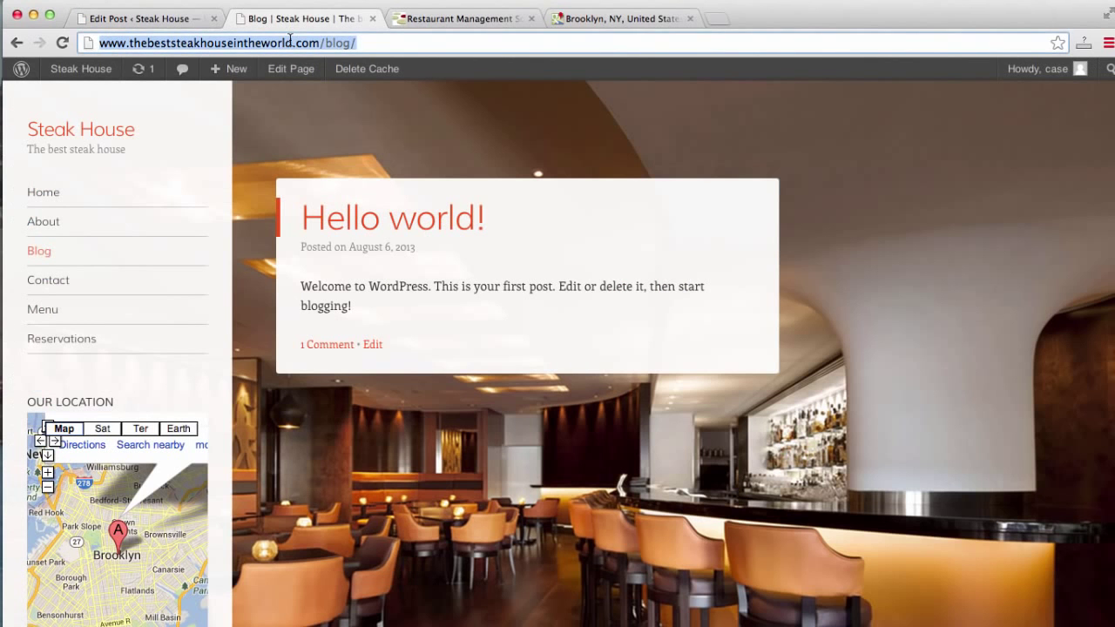
key("Return")
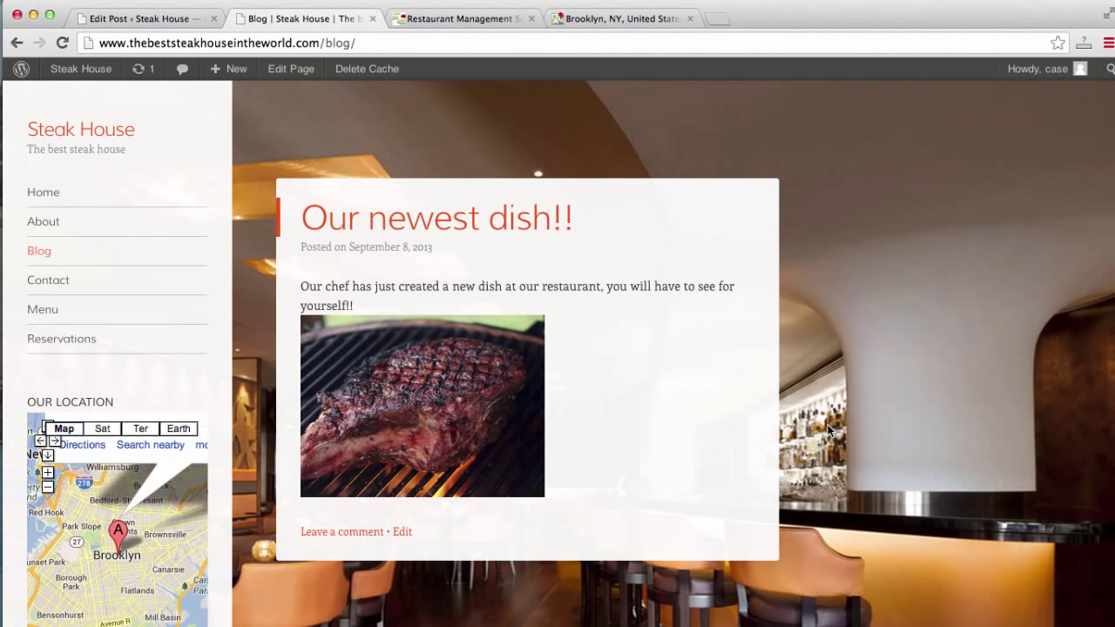
scroll(829, 429, "down", 3)
scroll(829, 430, "up", 3)
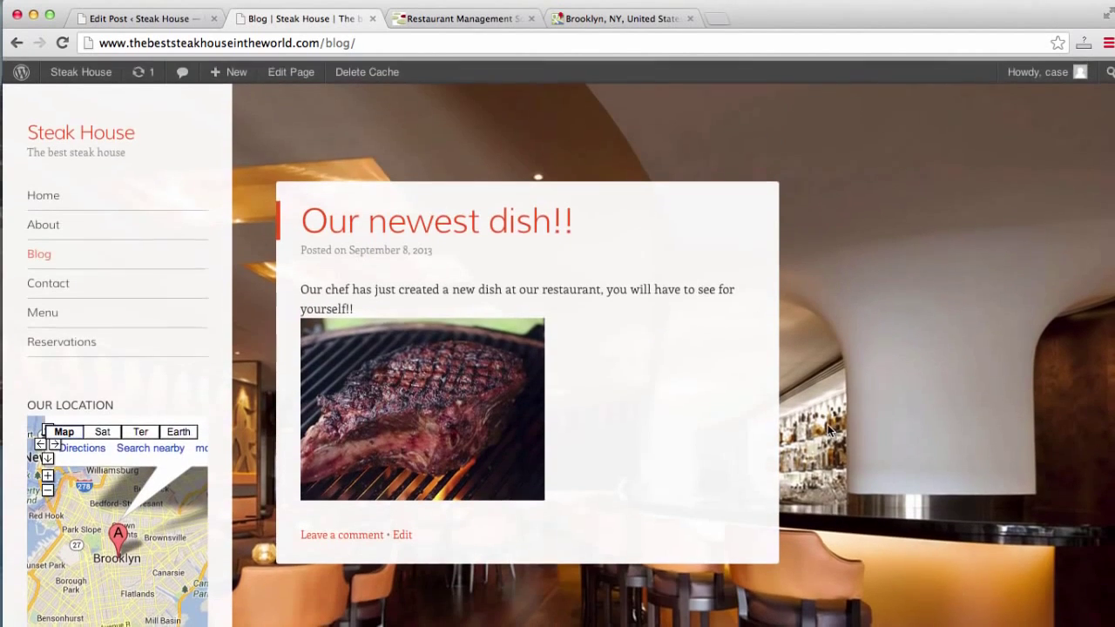
Check the admin posts list, then view the live site's Home page.
left_click(135, 18)
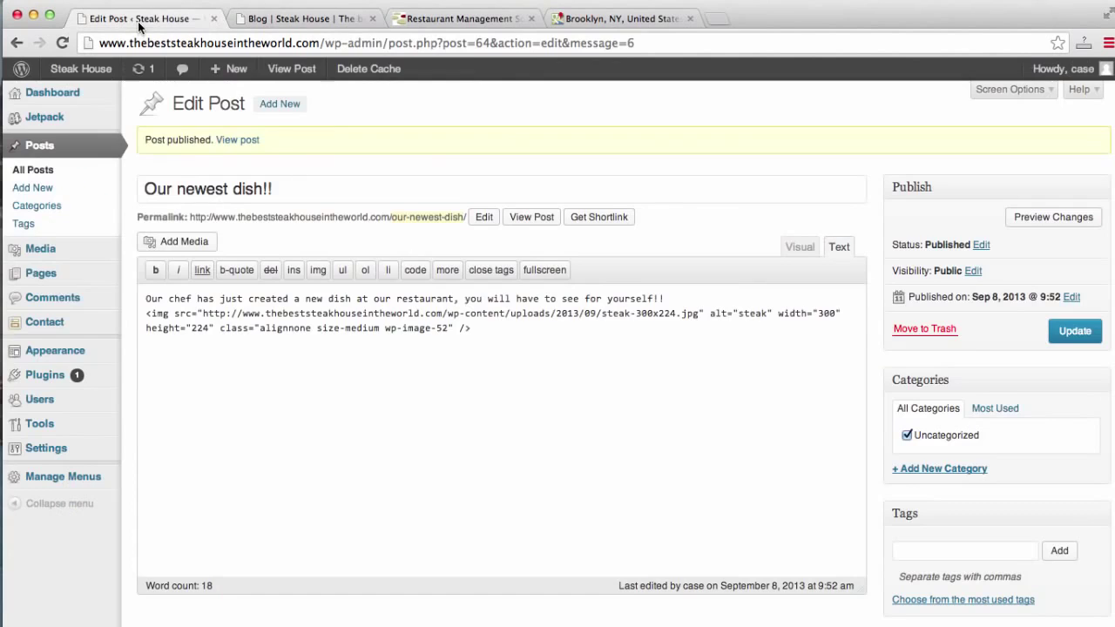
left_click(28, 152)
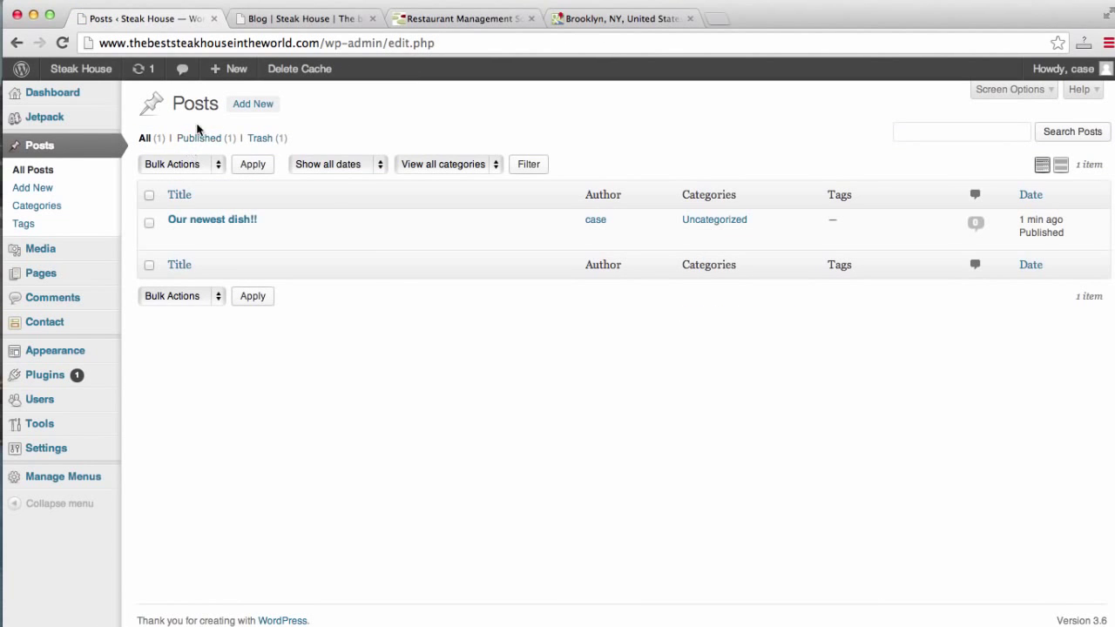
left_click(315, 19)
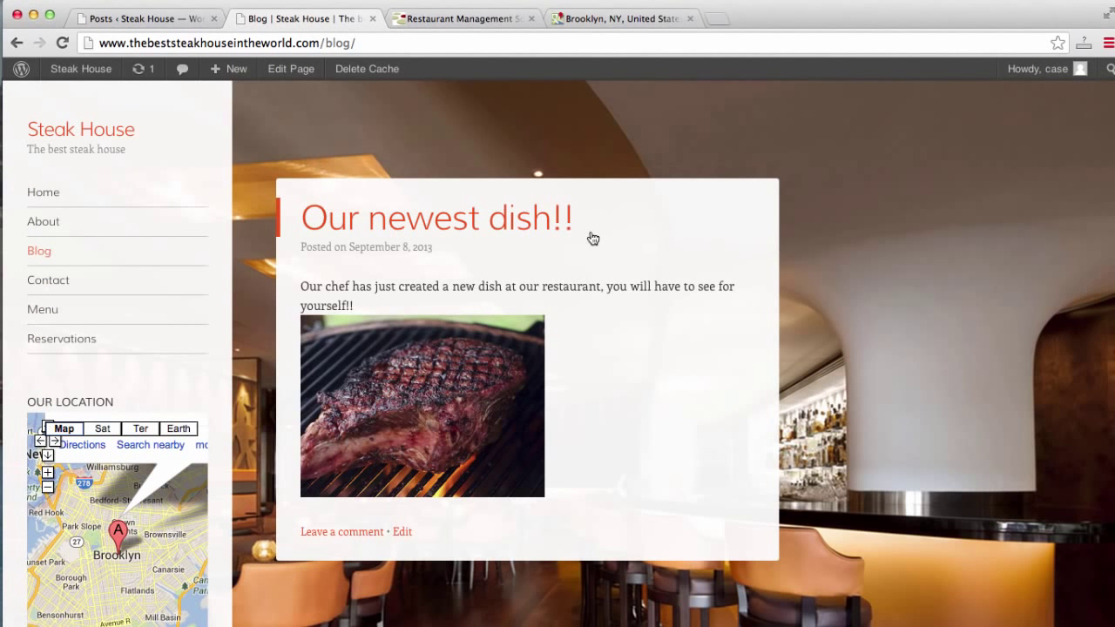
left_click(58, 194)
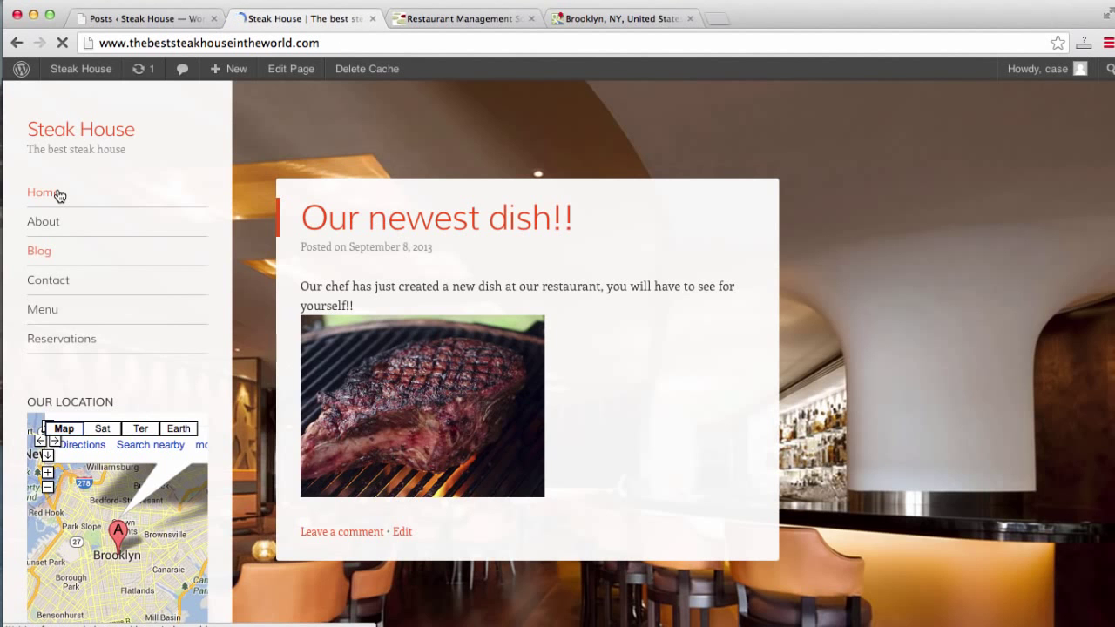
scroll(82, 209, "down", 5)
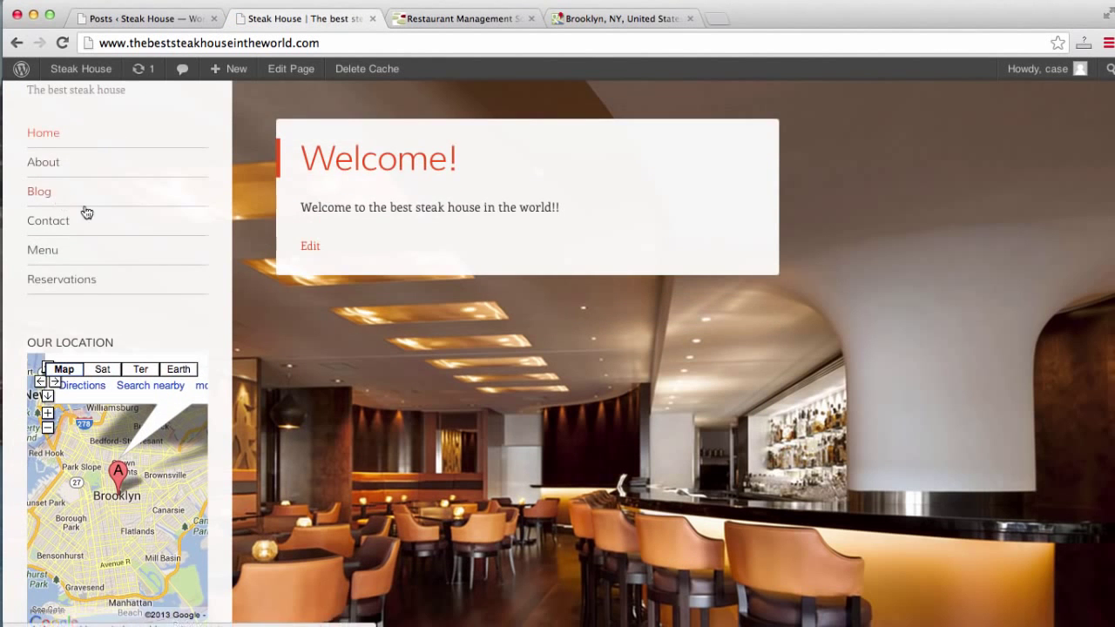
scroll(231, 375, "up", 5)
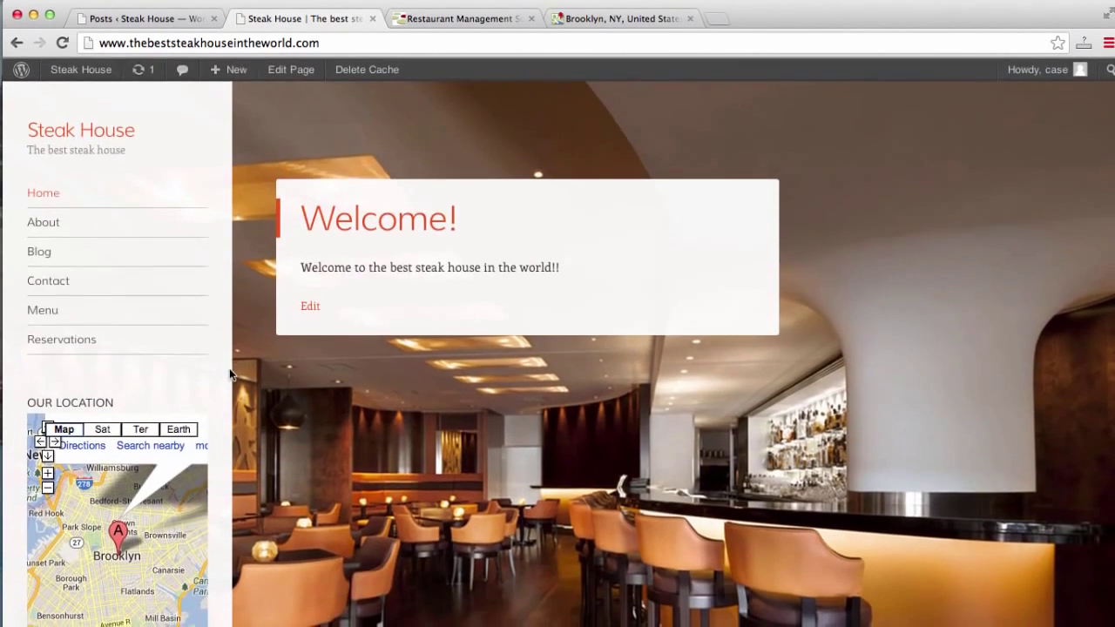